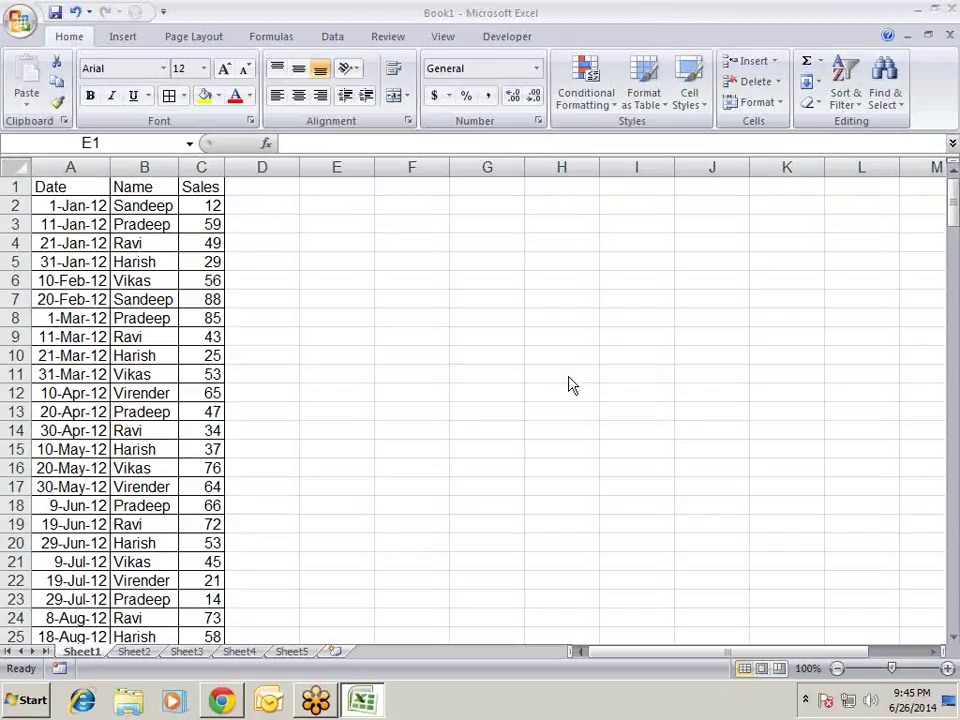
# - Leave the Sheet1 sales table for the empty Sheet2 and select cell B2
pyautogui.click(127, 643)
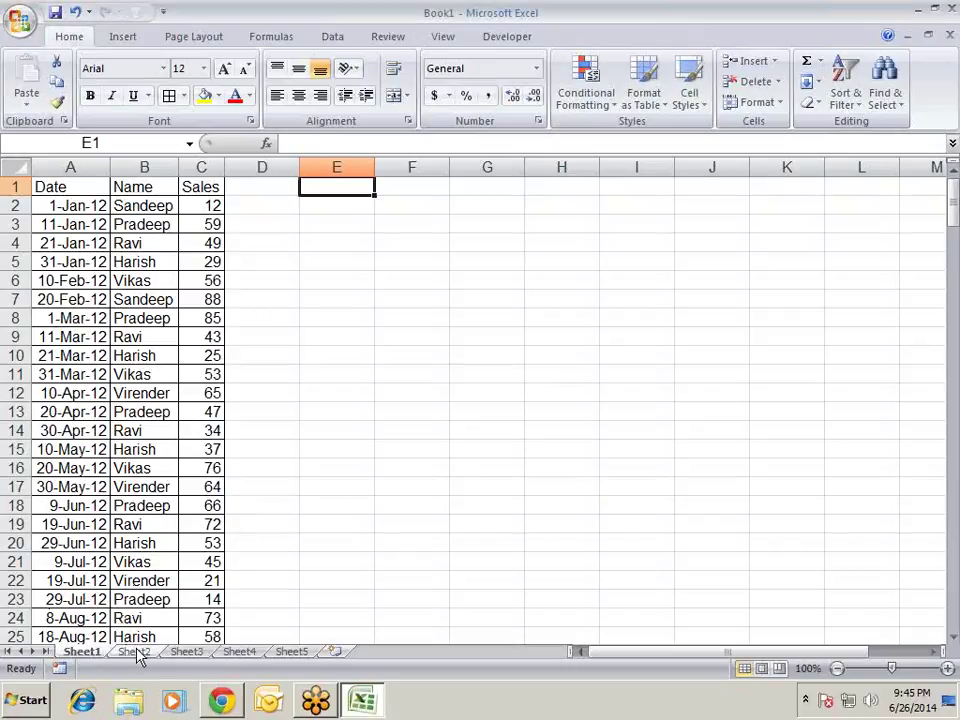
pyautogui.click(133, 650)
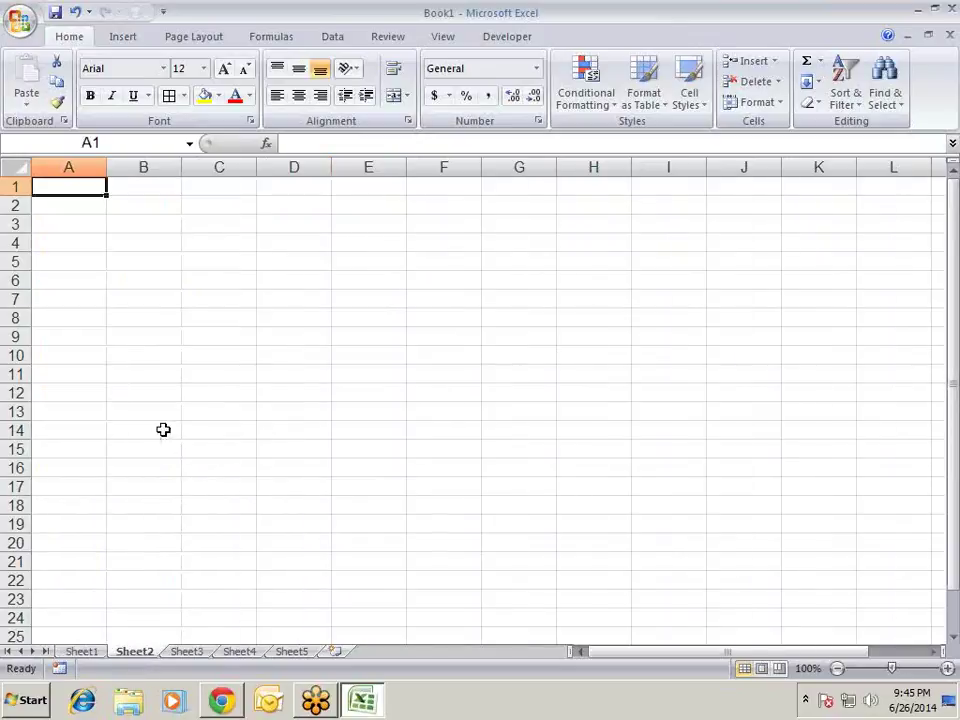
pyautogui.click(129, 210)
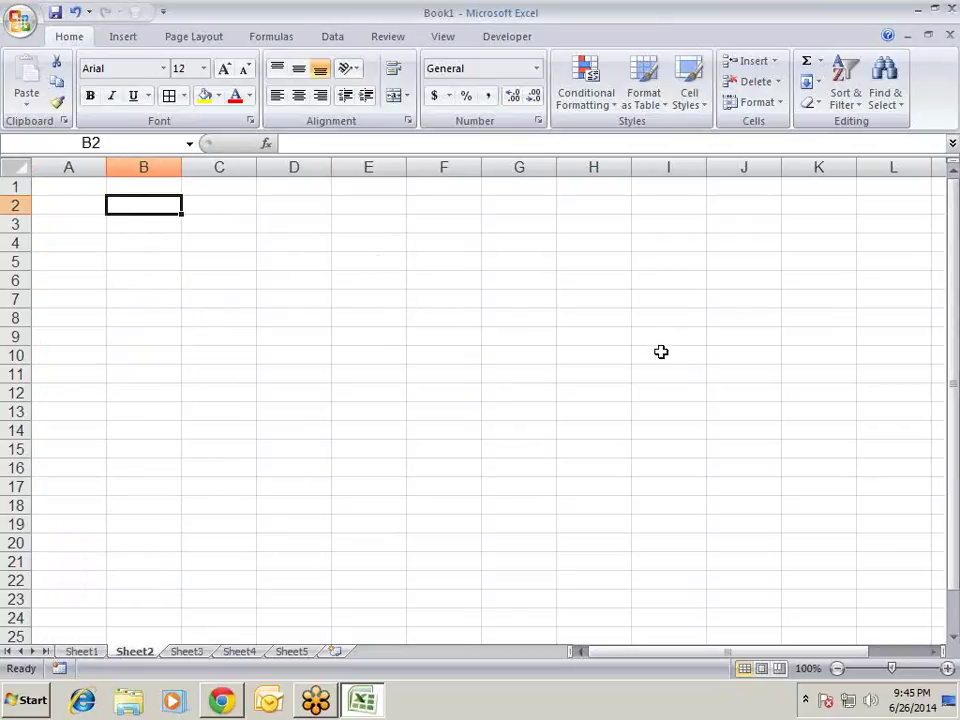
# - Enter the date 12-Jun-13 in cell B2
pyautogui.write('12')
pyautogui.write('an')
pyautogui.press('BackSpace')
pyautogui.press('BackSpace')
pyautogui.write('un')
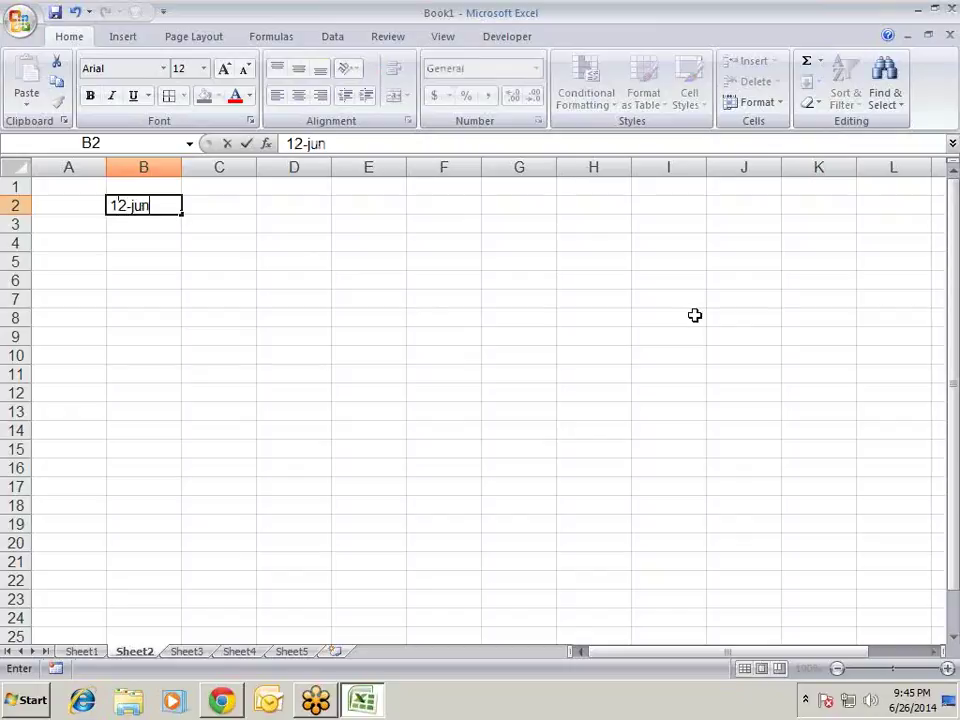
pyautogui.write('-13')
pyautogui.press('Return')
pyautogui.write('.')
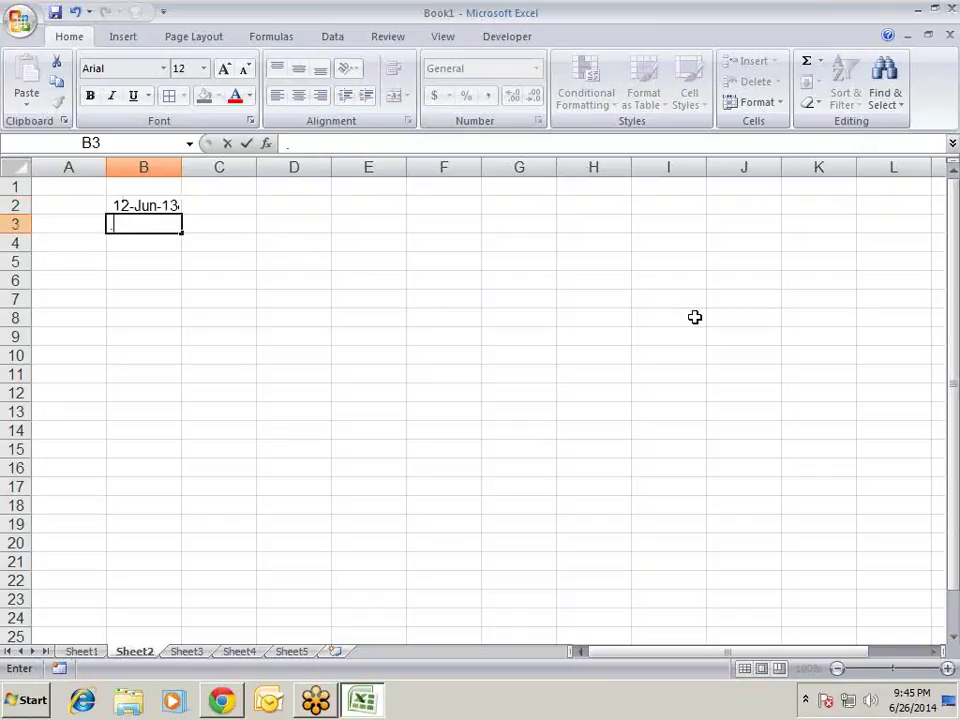
pyautogui.press('Escape')
pyautogui.press('Up')
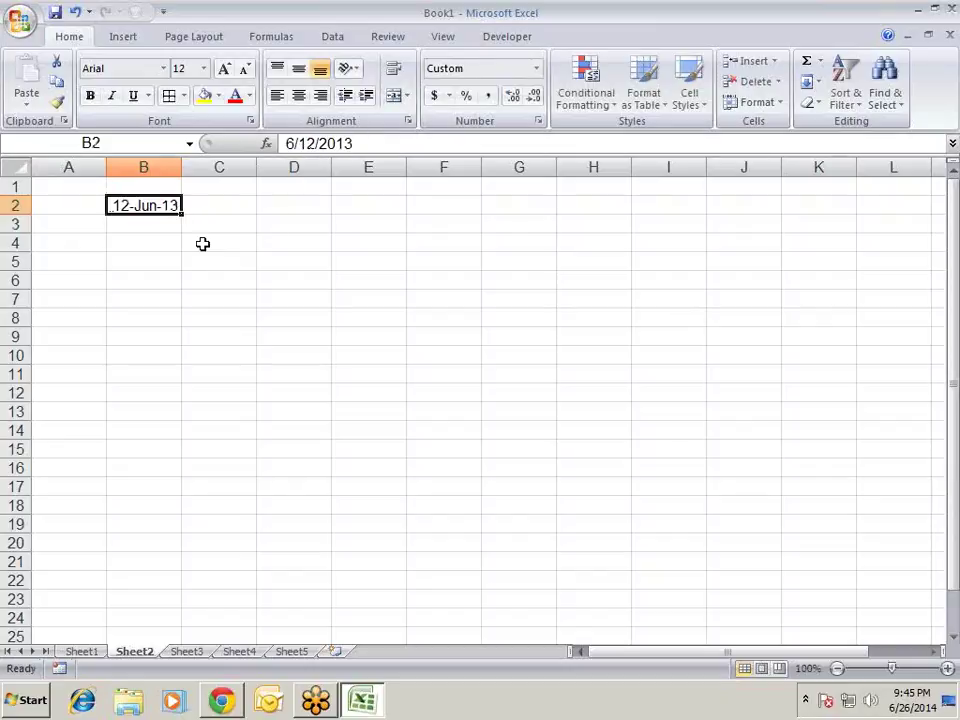
# - Enter 6/12/14 in B3 so Excel stores it as the date 6/12/2014
pyautogui.moveTo(150, 222); pyautogui.dragTo(165, 242)
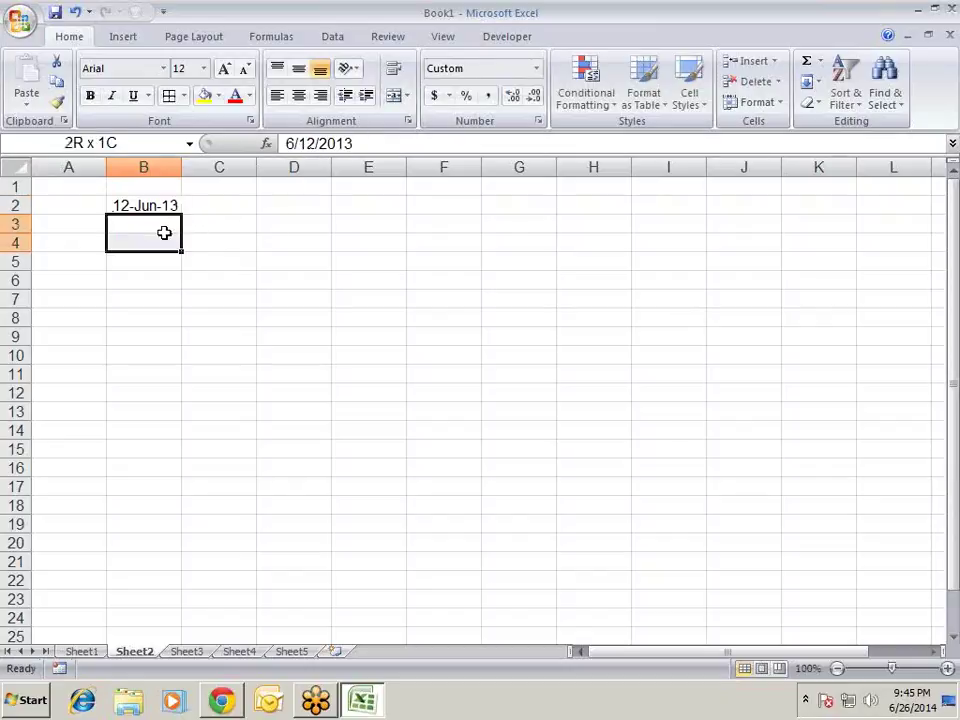
pyautogui.click(109, 222)
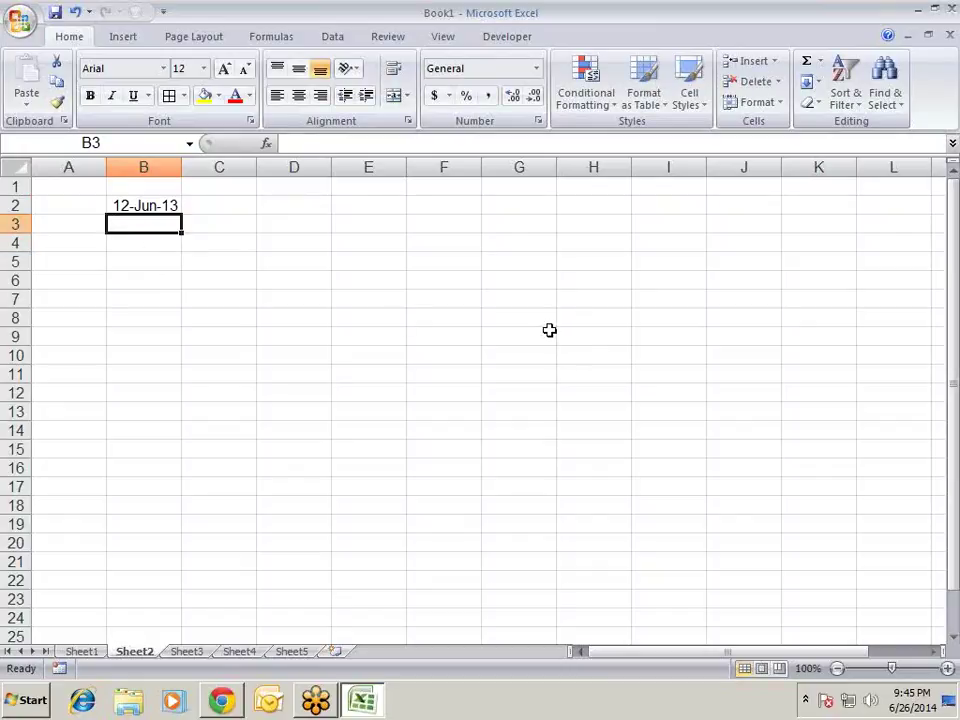
pyautogui.write('6/12/')
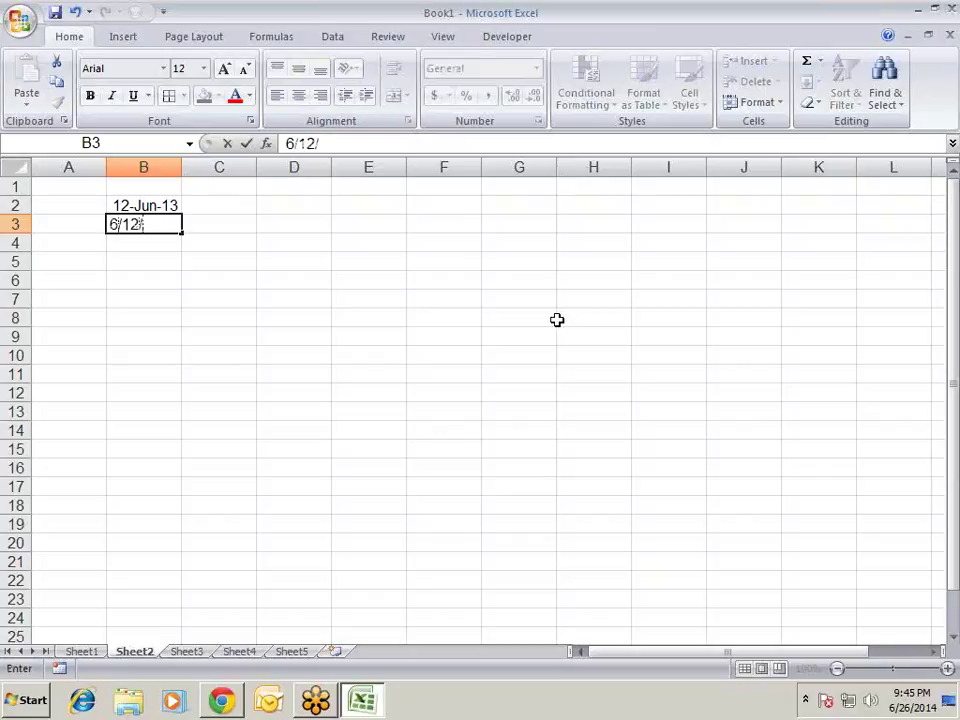
pyautogui.press('End')
pyautogui.press('Left')
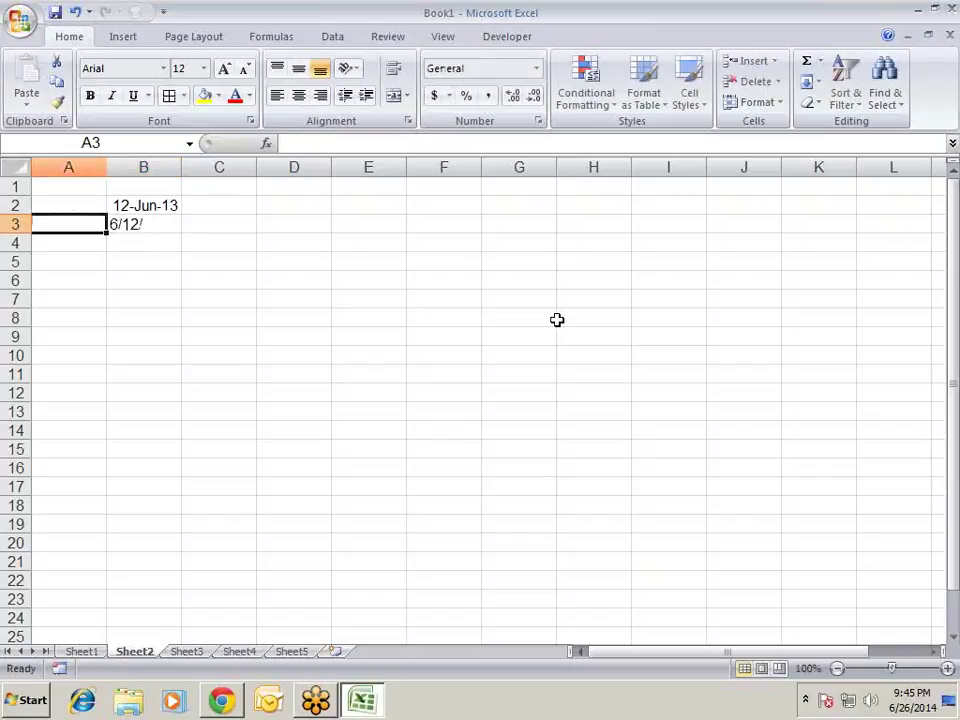
pyautogui.press('Right')
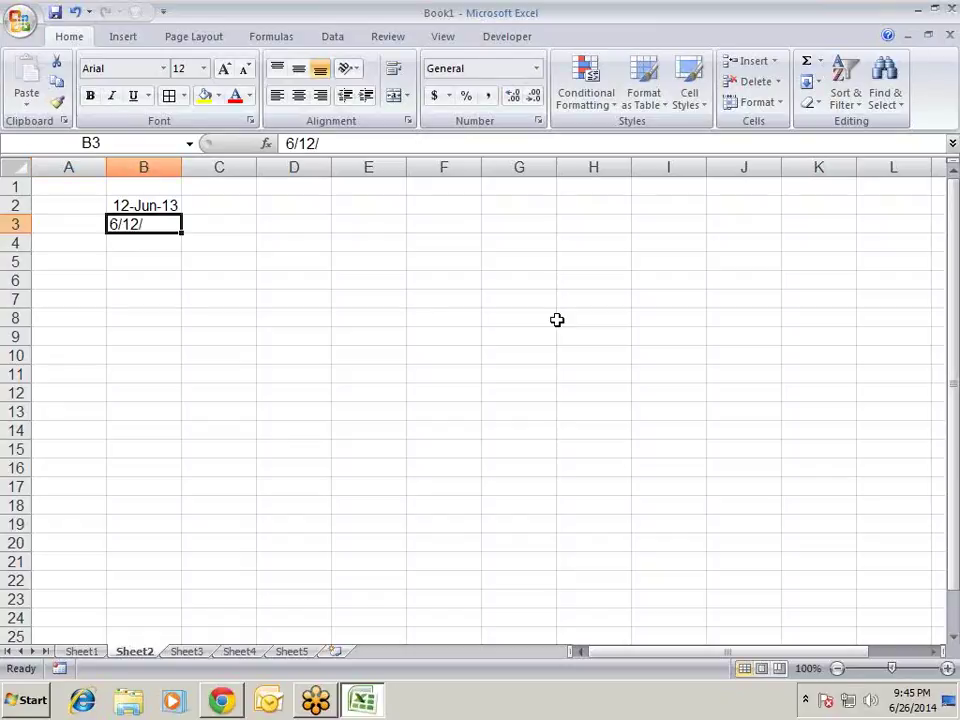
pyautogui.press('F2')
pyautogui.write('14')
pyautogui.press('Return')
pyautogui.press('Up')
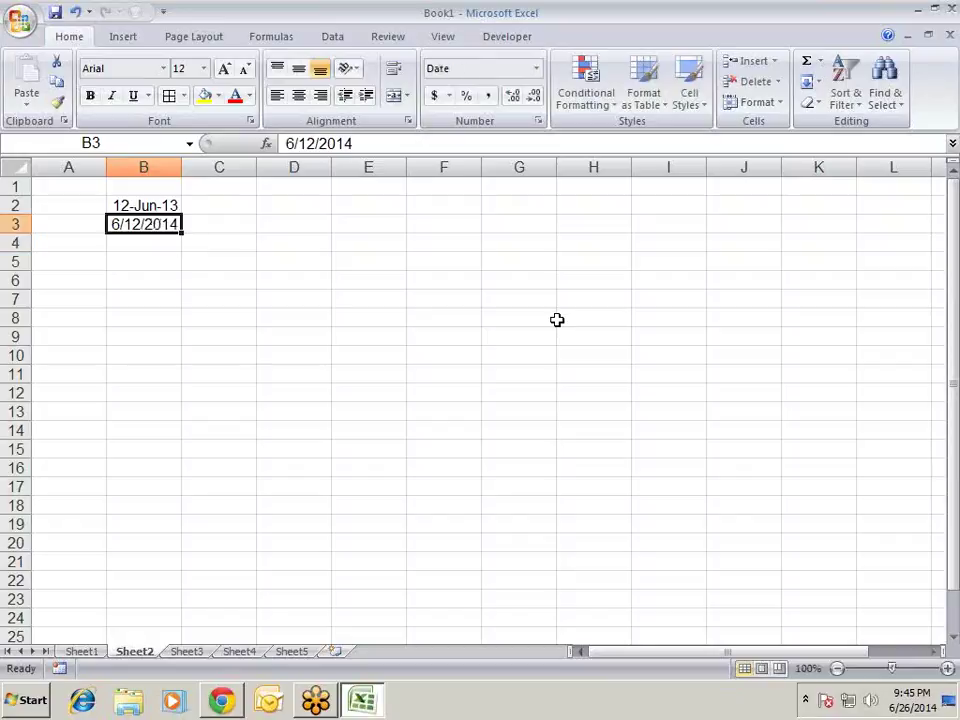
pyautogui.press('Down')
pyautogui.press('Up')
# - Format B3 as Short Date, then as d-mmm-yy so it shows 12-Jun-14
pyautogui.click(537, 68)
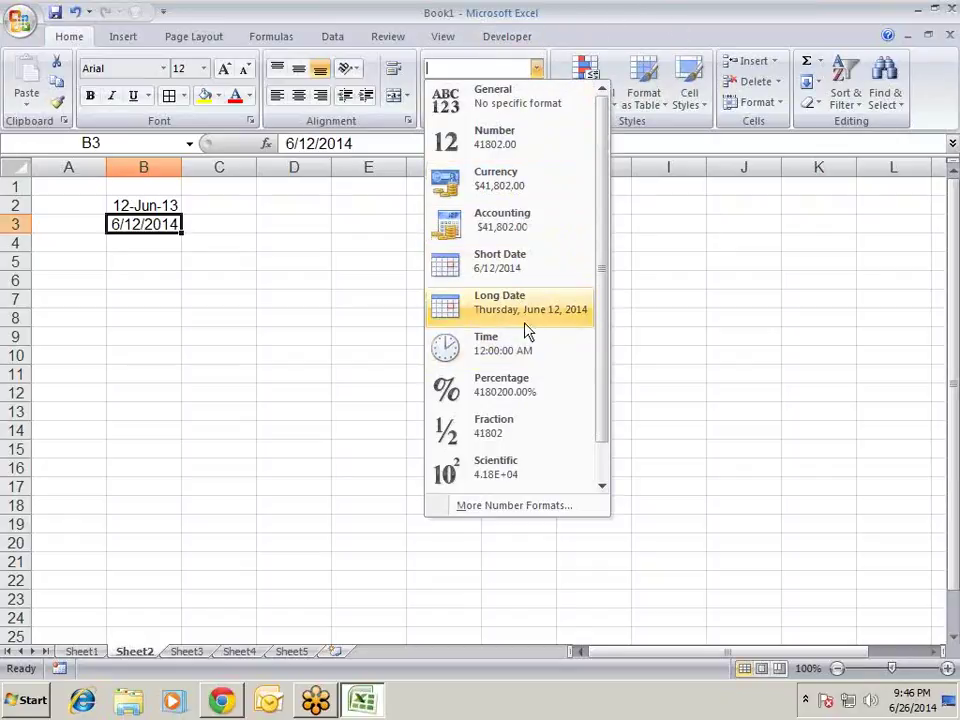
pyautogui.click(524, 284)
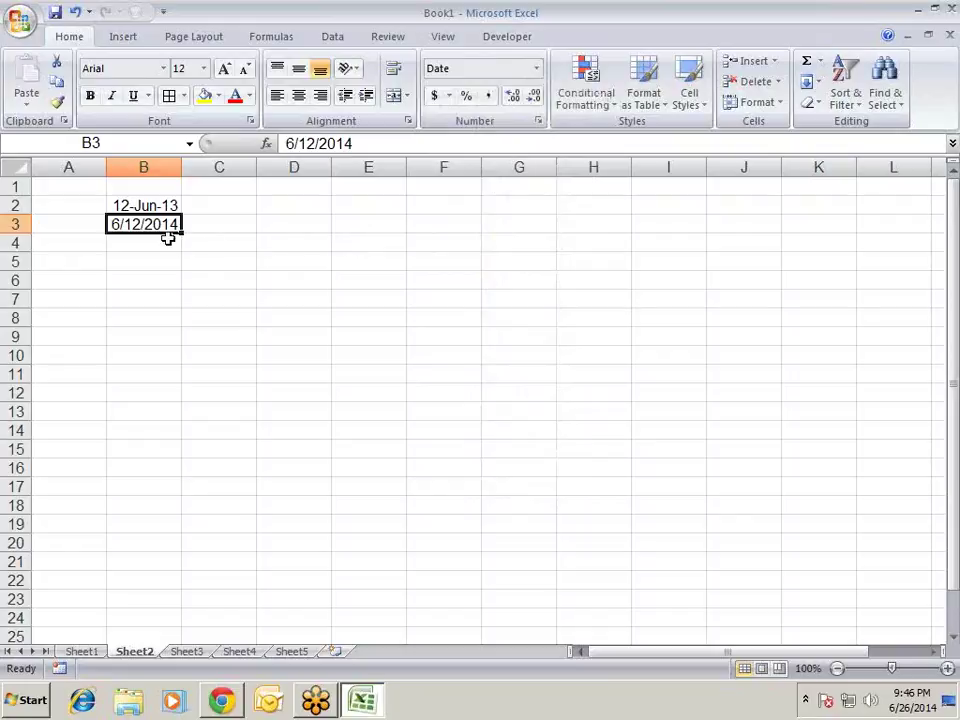
pyautogui.hotkey('ctrl', 'shift', '3')
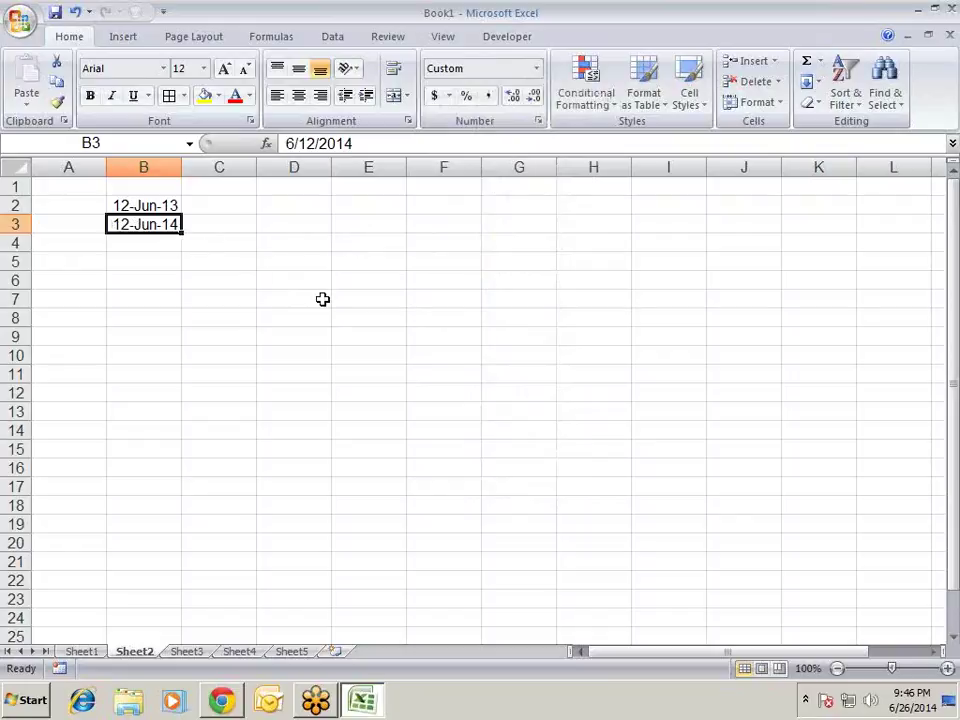
pyautogui.press('Down')
pyautogui.press('Up')
pyautogui.press('Up')
pyautogui.press('Down')
# - On Sheet1, turn on AutoFilter for columns A:C with Ctrl+Shift+L and show the Date filter list
pyautogui.click(80, 651)
pyautogui.click(78, 175)
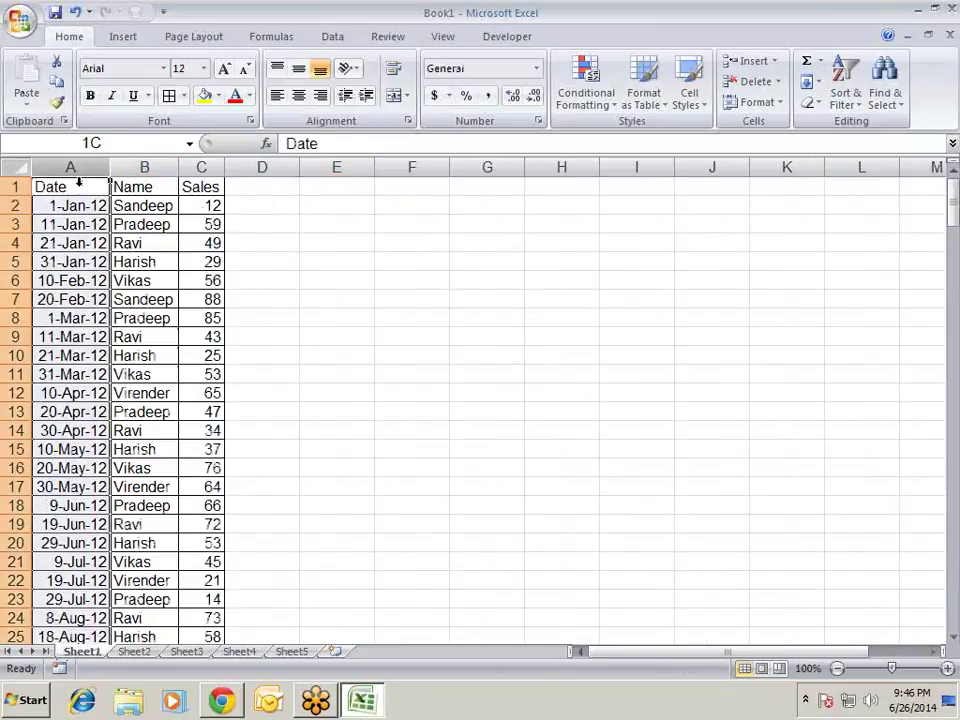
pyautogui.moveTo(78, 181); pyautogui.dragTo(201, 181)
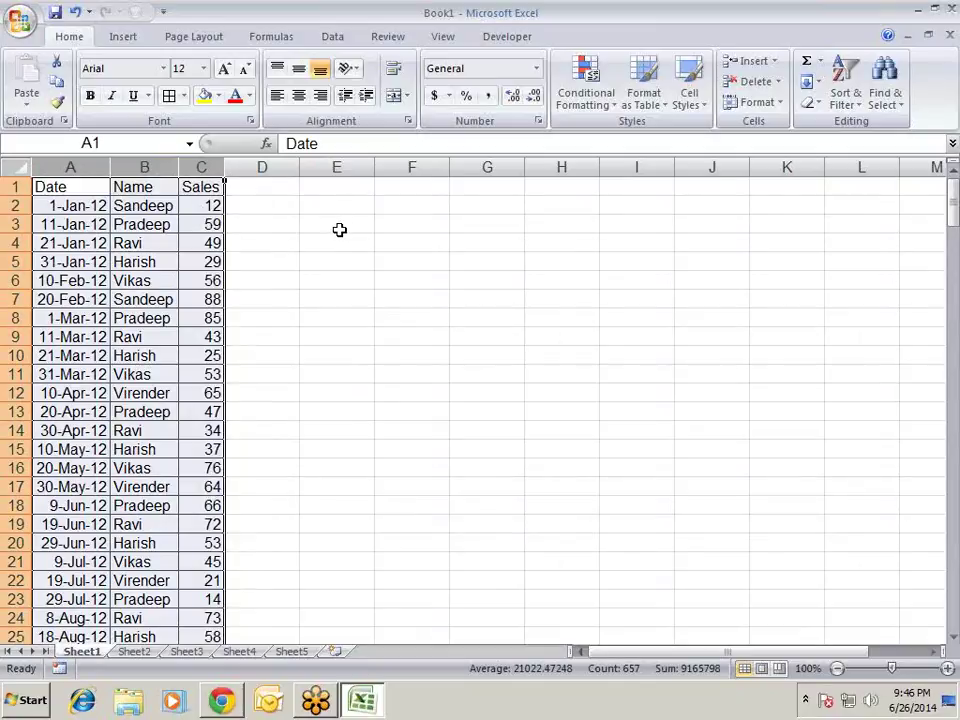
pyautogui.hotkey('ctrl', 'shift', 'l')
pyautogui.press('Right')
pyautogui.press('Right')
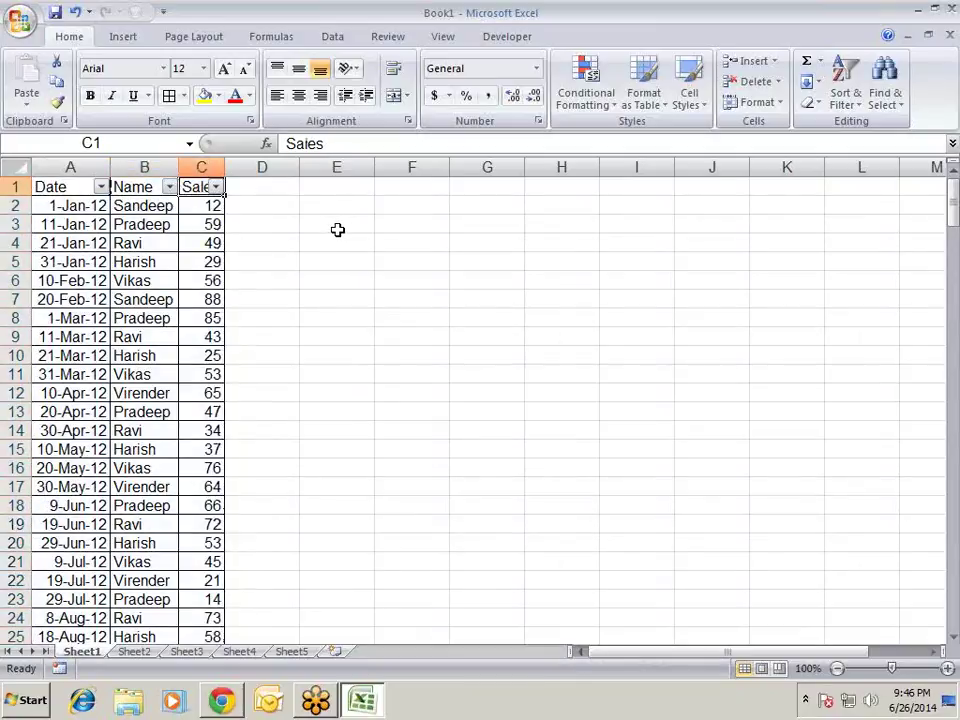
pyautogui.press('Left')
pyautogui.press('Left')
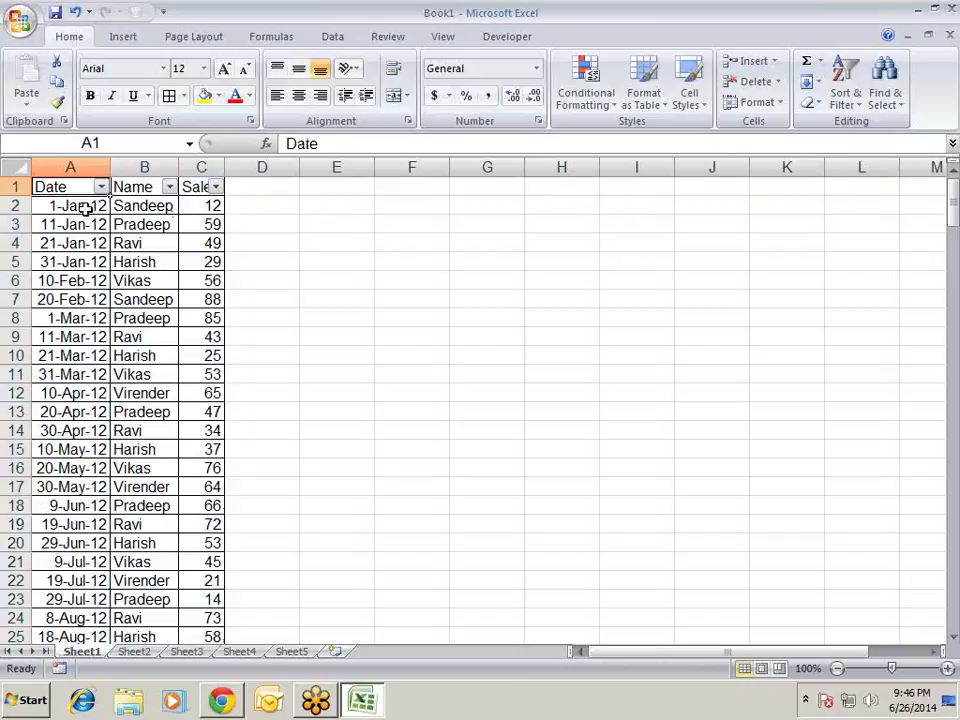
pyautogui.click(100, 187)
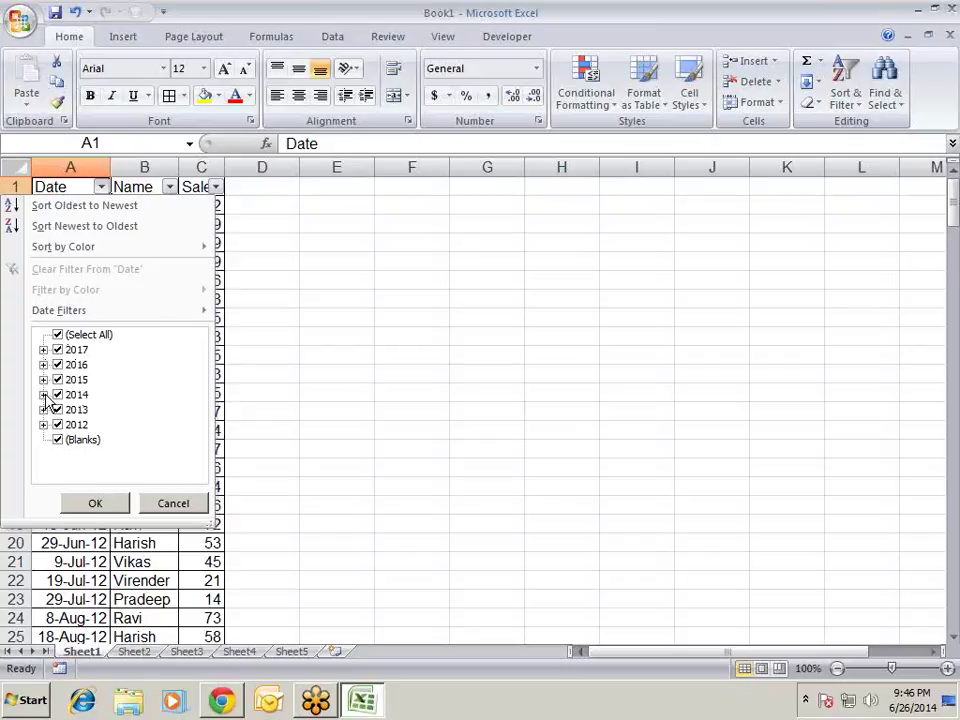
pyautogui.click(43, 395)
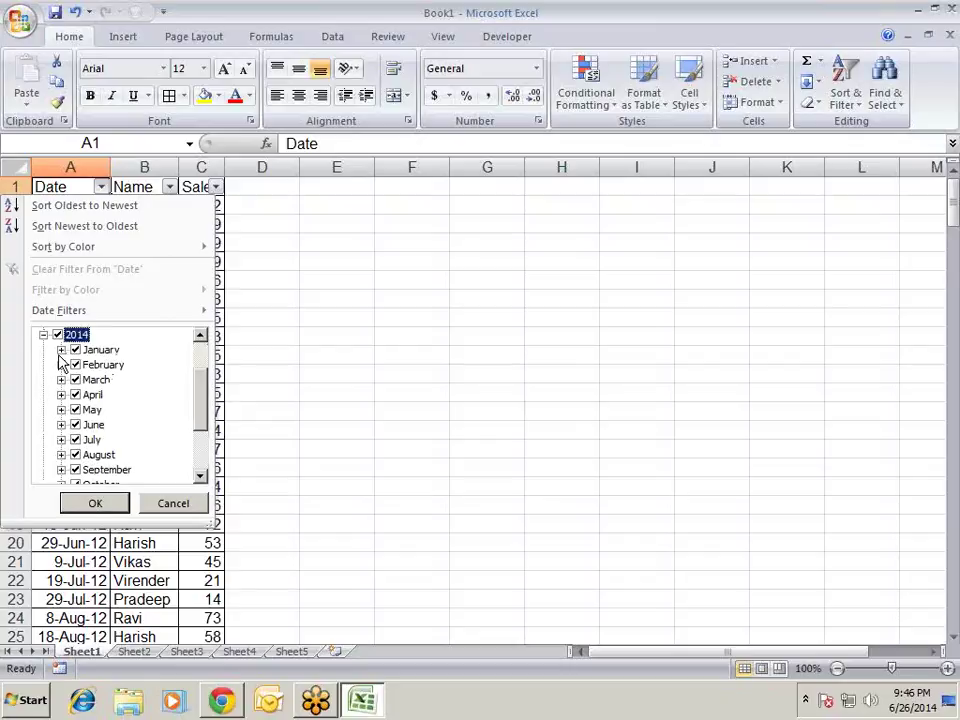
pyautogui.click(61, 349)
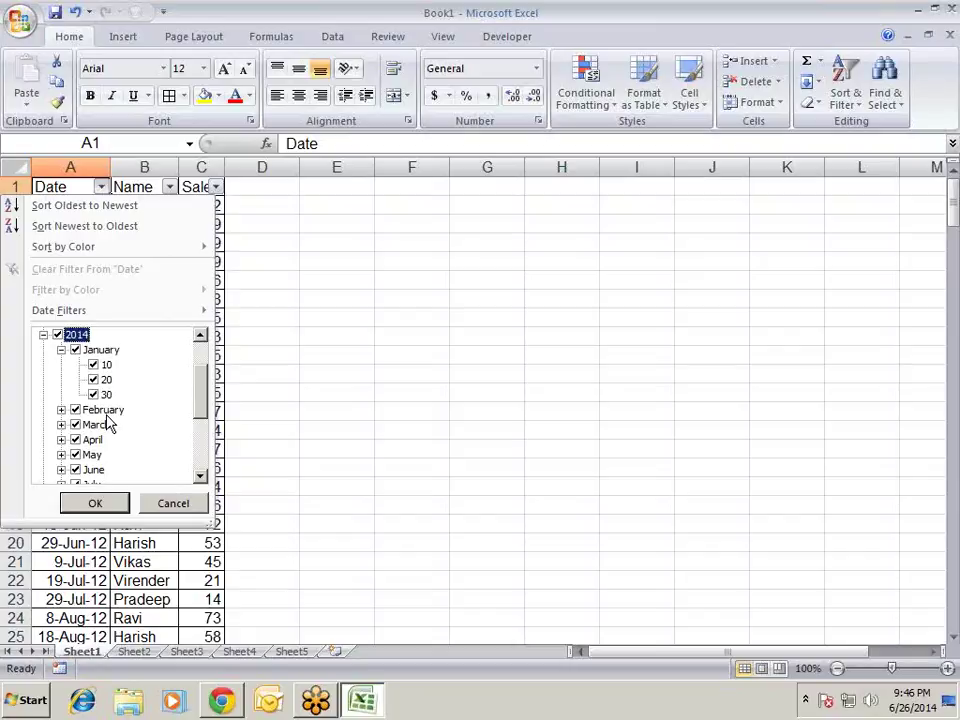
pyautogui.click(43, 335)
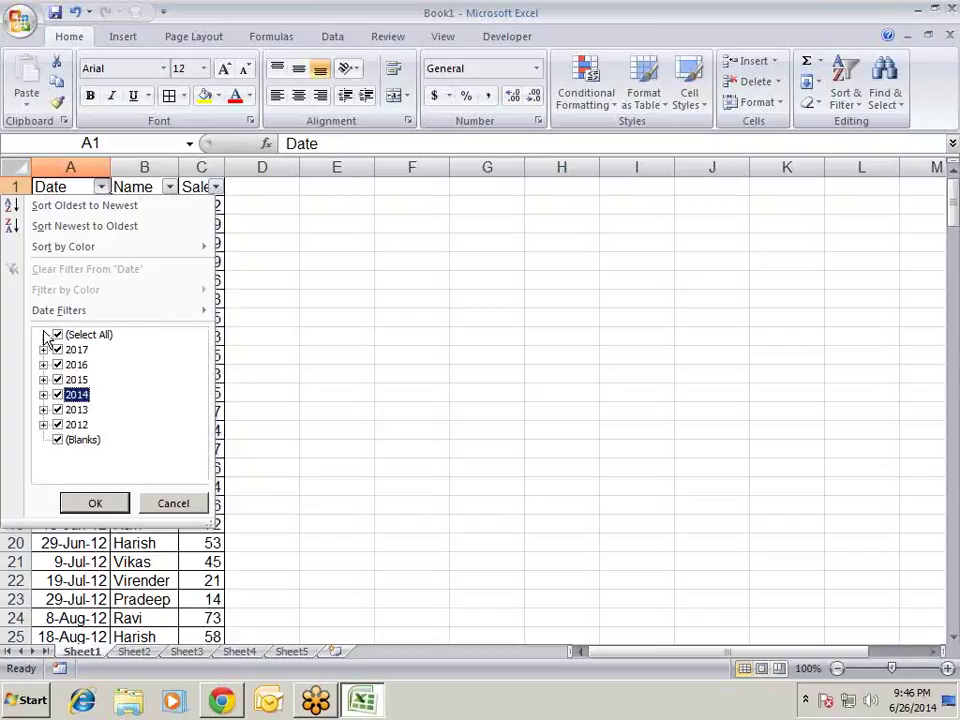
pyautogui.click(174, 500)
pyautogui.click(71, 245)
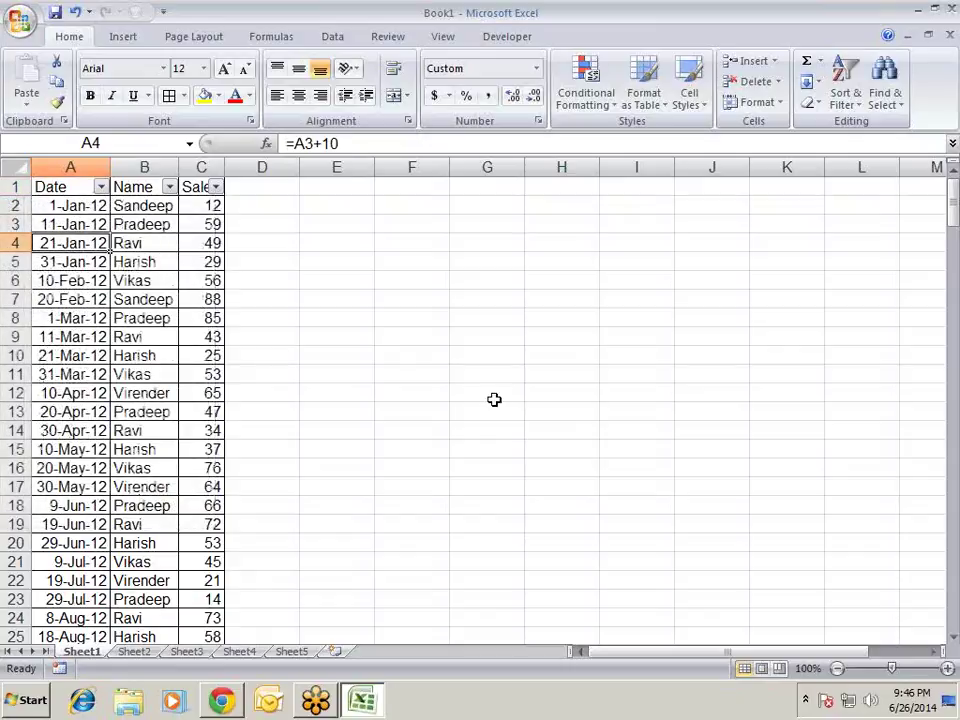
# - Try entering 20.12.14 in A4, then undo it
pyautogui.write('20.12.14')
pyautogui.press('Return')
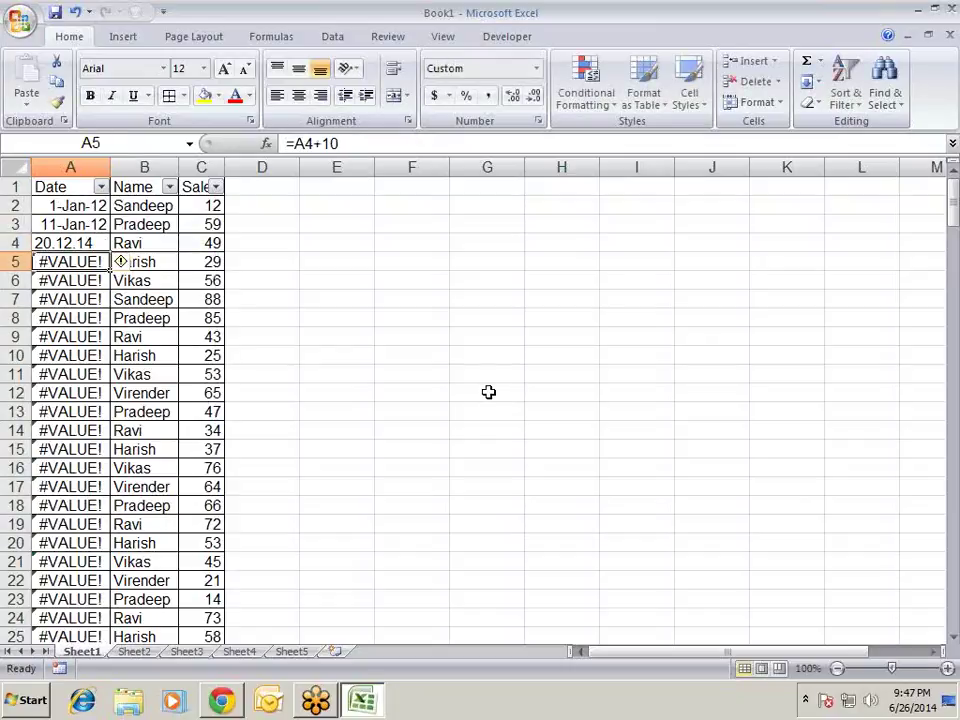
pyautogui.hotkey('ctrl', 'z')
# - Copy the dates A2:A219 and paste them back as values only
pyautogui.press('Up')
pyautogui.press('Up')
pyautogui.hotkey('ctrl', 'shift', 'Down')
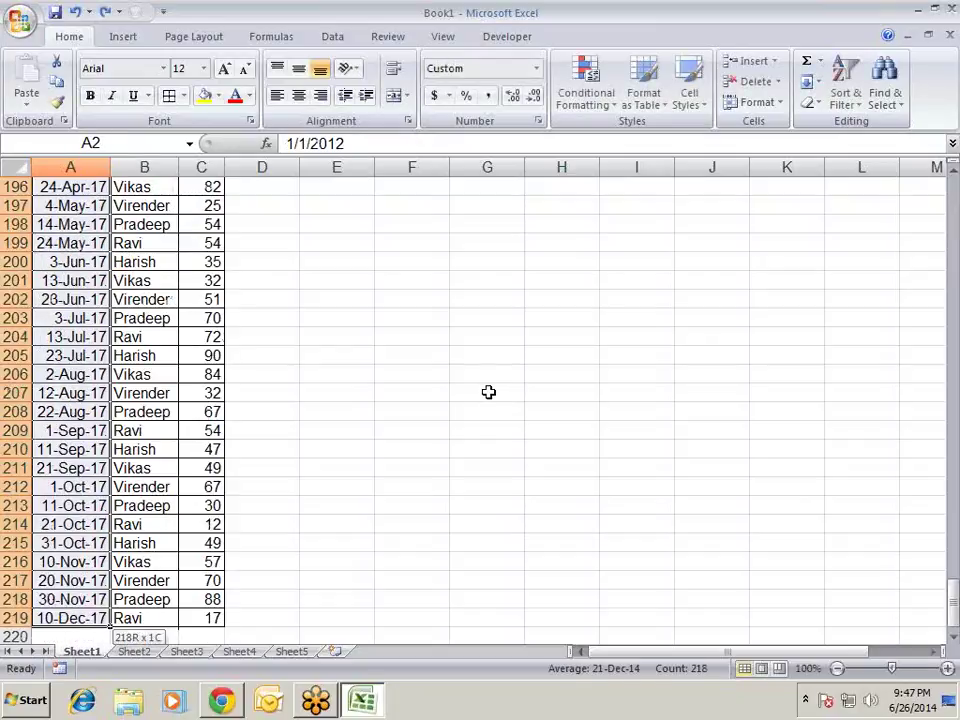
pyautogui.hotkey('ctrl', 'c')
pyautogui.hotkey('ctrl', 'alt', 'v')
pyautogui.press('v')
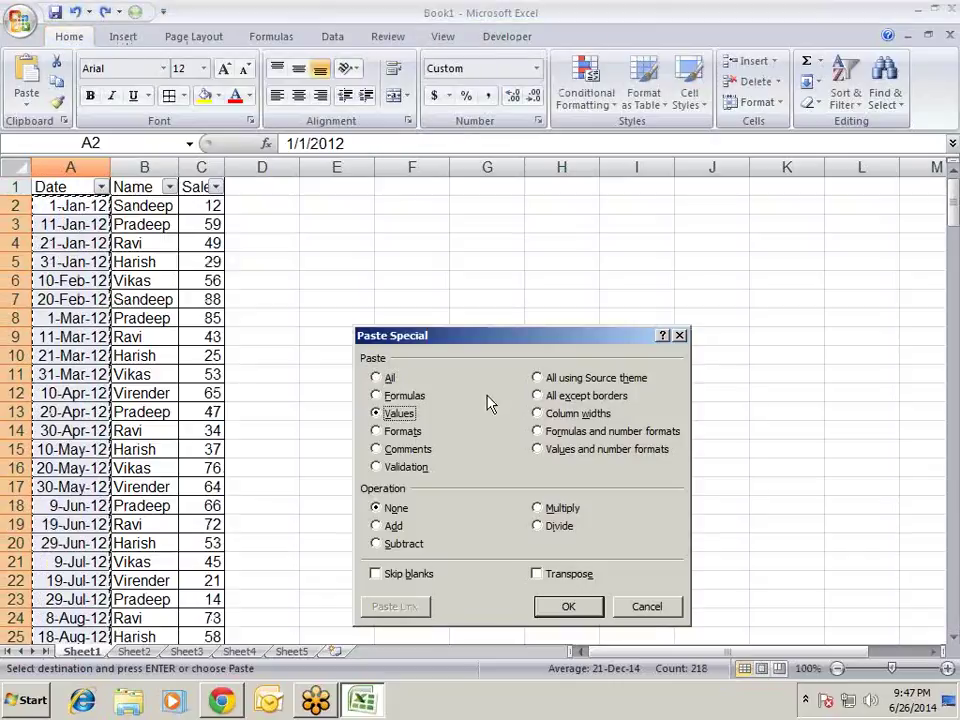
pyautogui.press('Return')
pyautogui.press('Down')
pyautogui.press('Down')
pyautogui.press('Down')
pyautogui.press('Down')
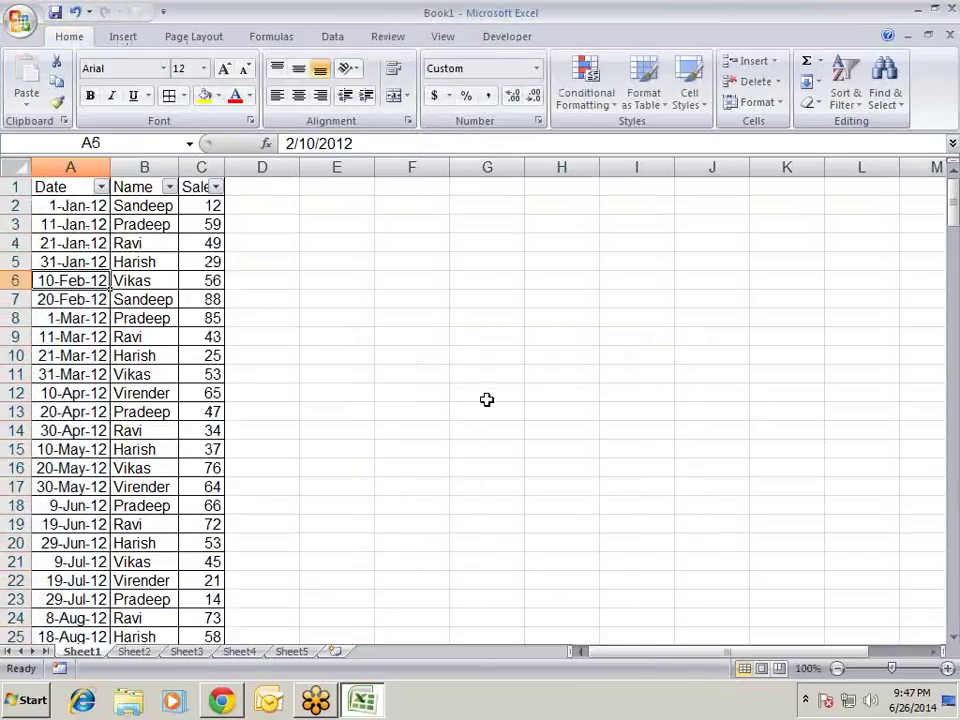
# - Enter 20.12.14 in A6 and 20/12/14 in A7, then compare the two text entries
pyautogui.write('20.12.14')
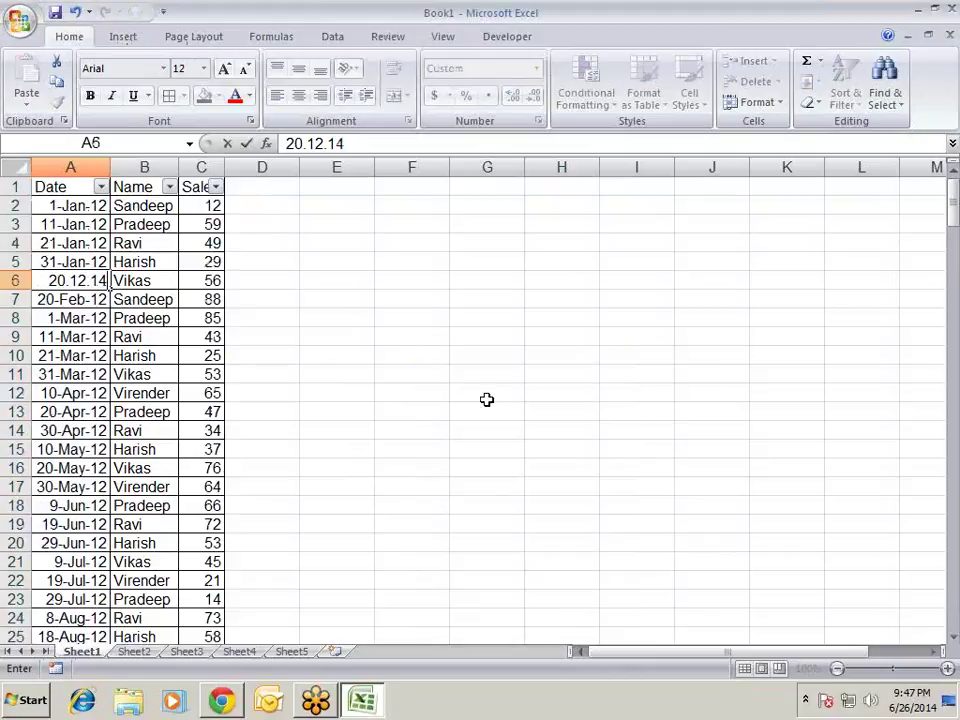
pyautogui.press('Return')
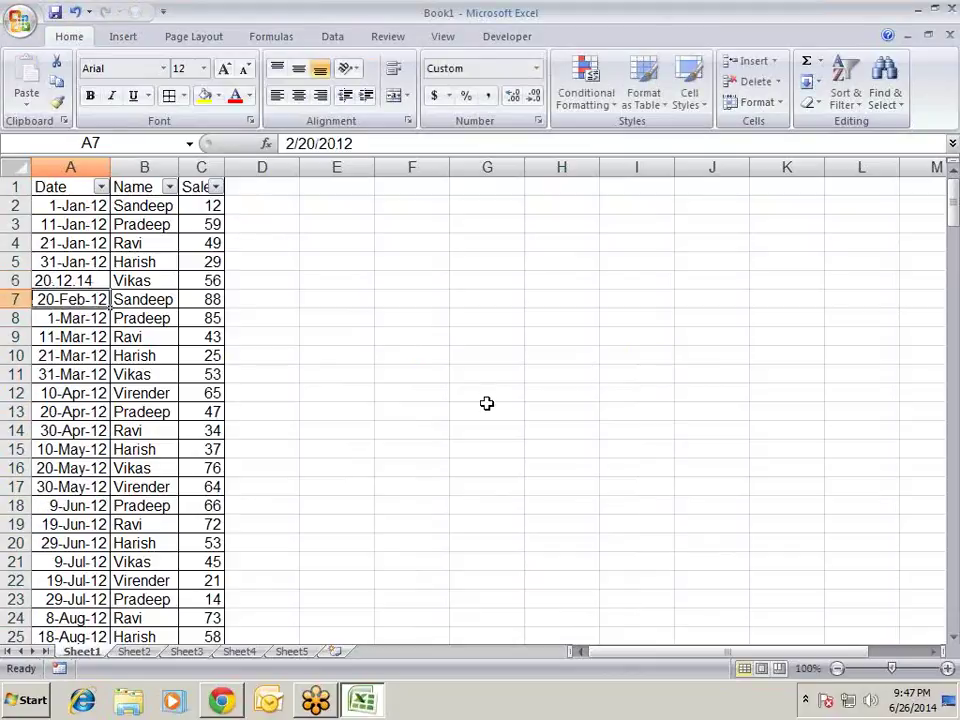
pyautogui.write('20/12/14')
pyautogui.press('Return')
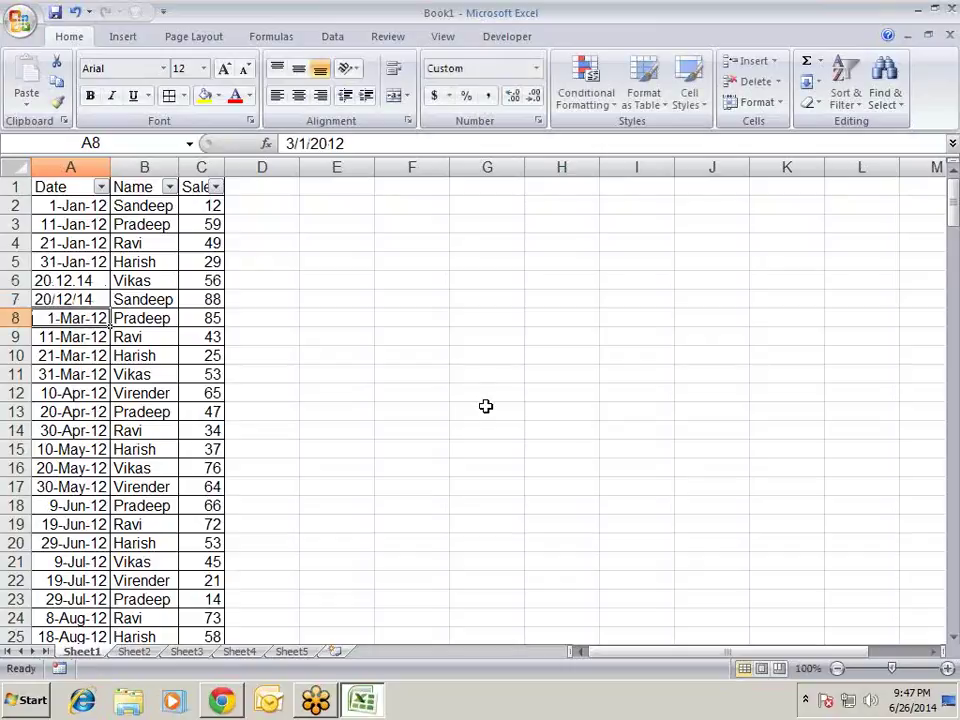
pyautogui.press('Up')
pyautogui.press('Down')
pyautogui.press('Up')
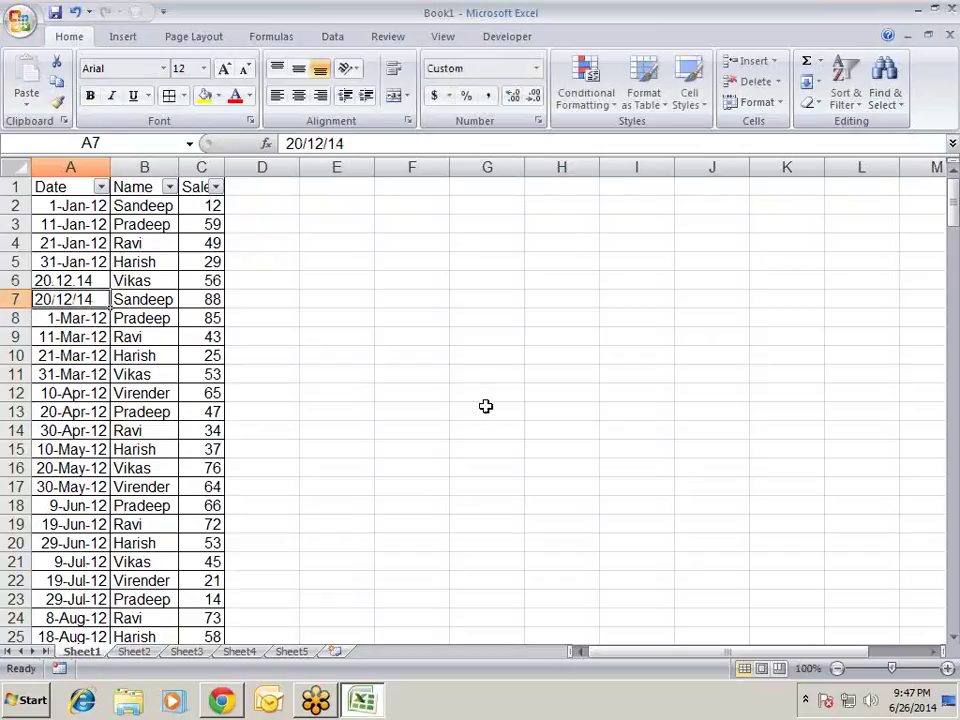
pyautogui.press('Up')
pyautogui.press('Down')
pyautogui.press('Up')
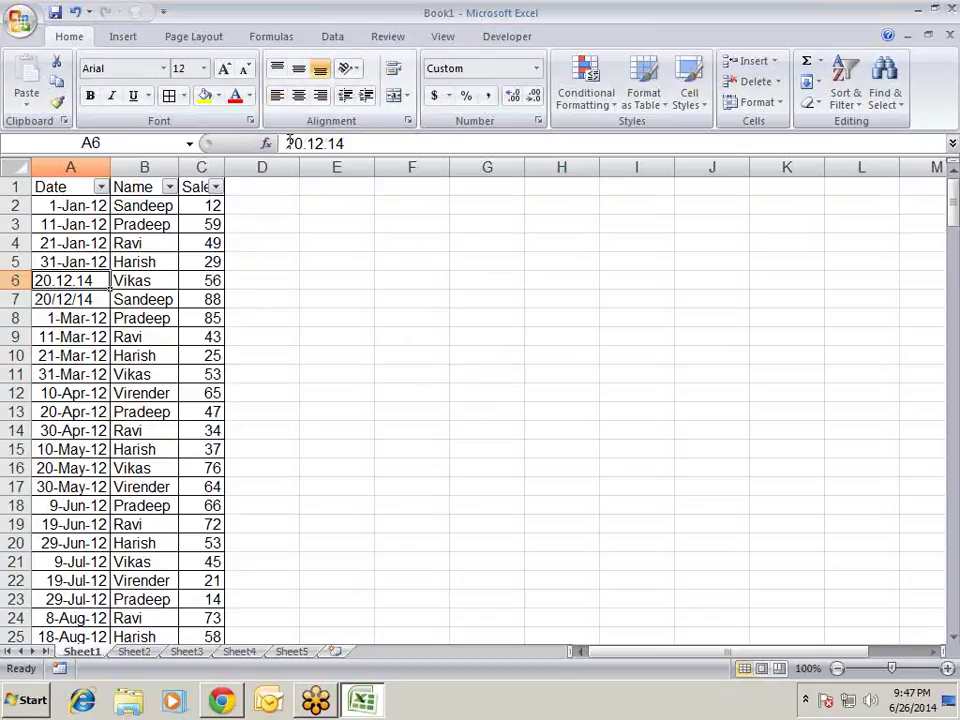
pyautogui.click(79, 299)
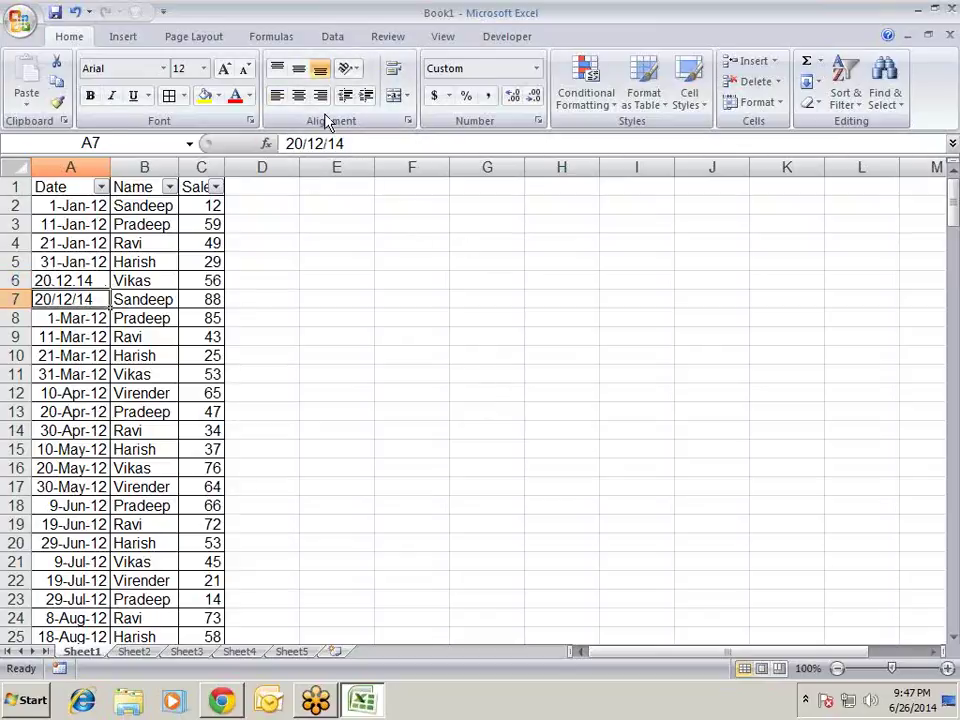
pyautogui.click(78, 262)
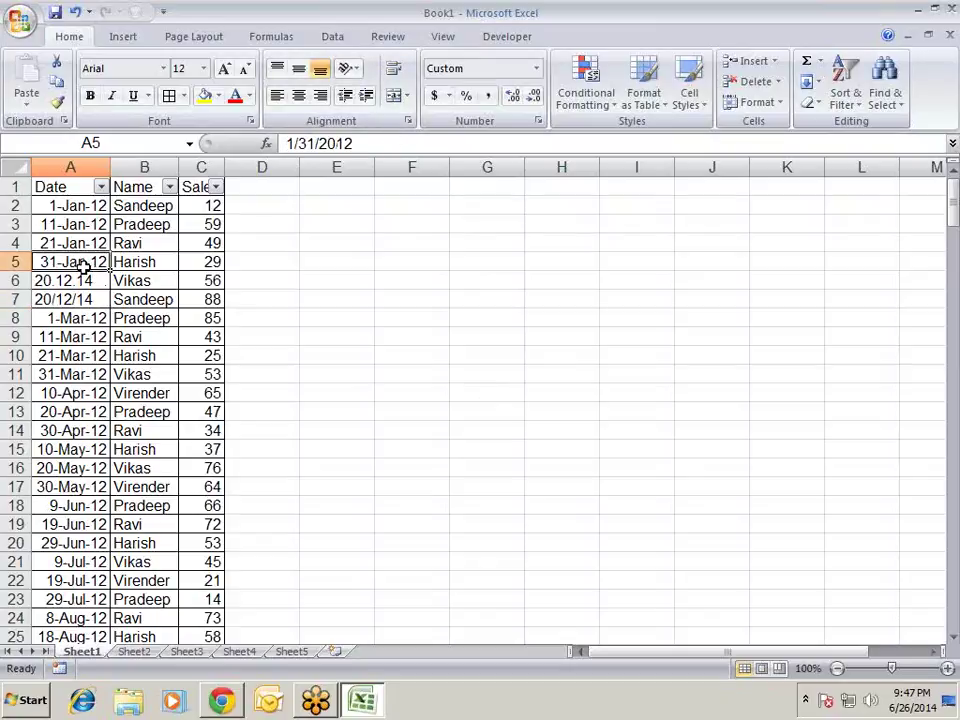
pyautogui.click(70, 336)
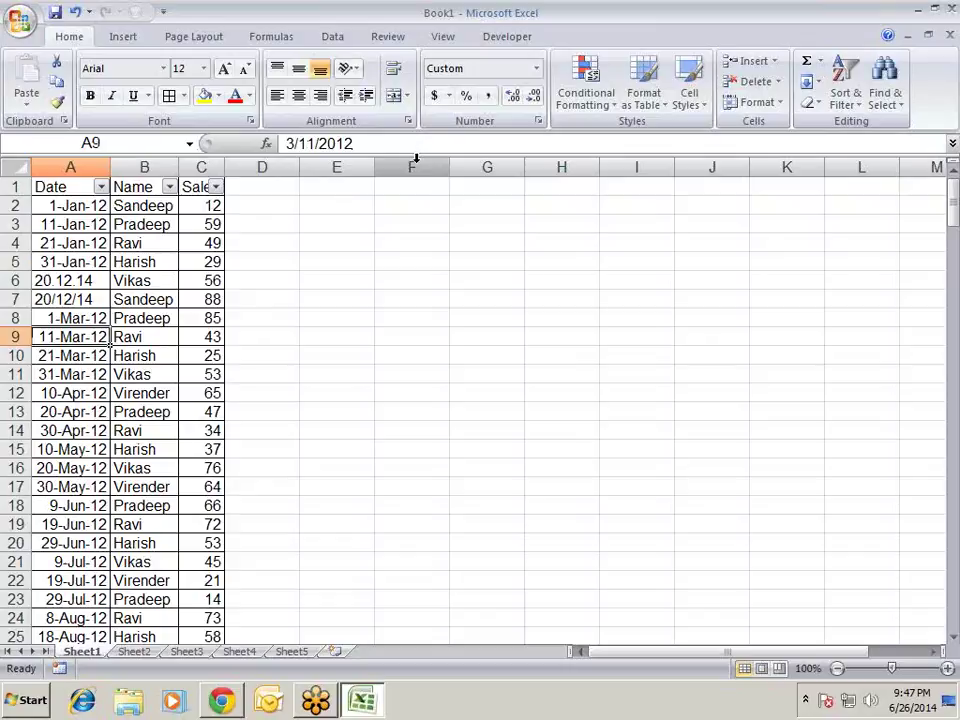
pyautogui.click(72, 298)
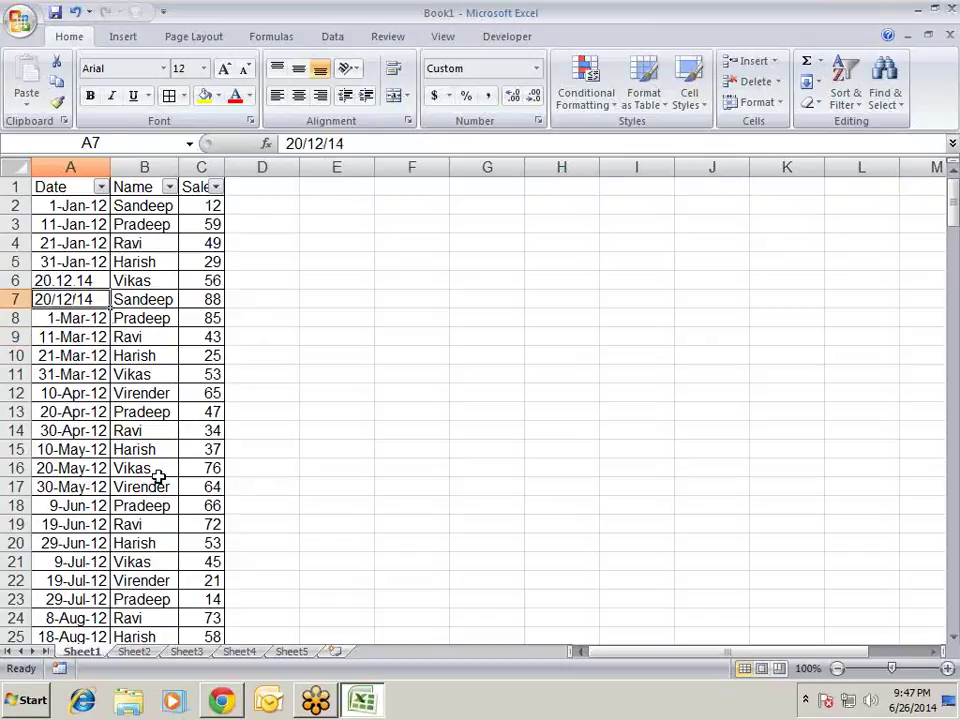
pyautogui.click(100, 187)
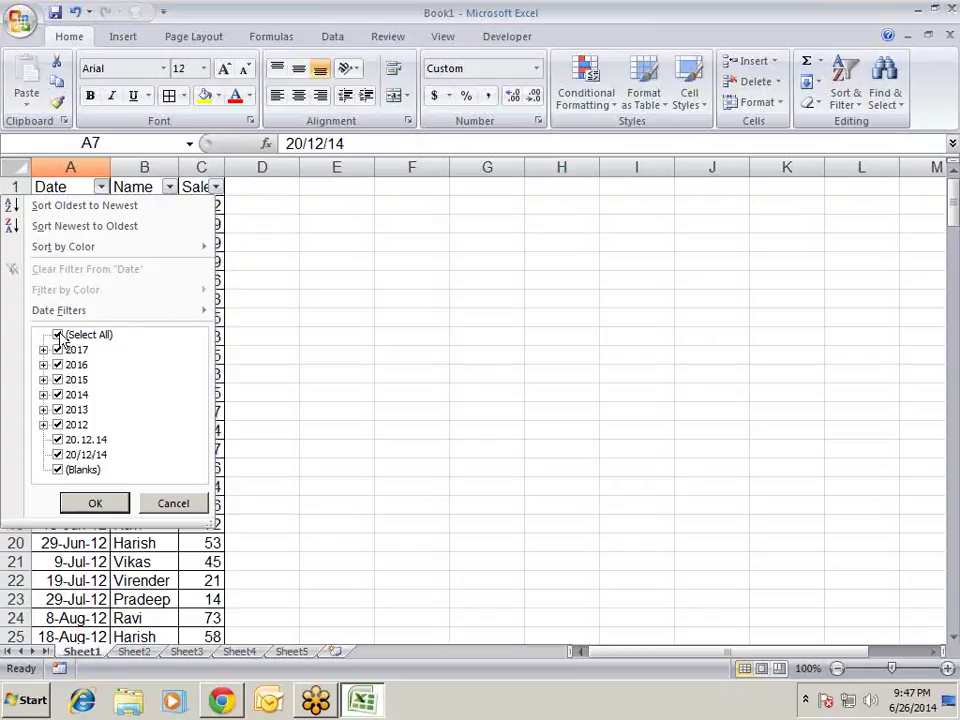
pyautogui.click(58, 335)
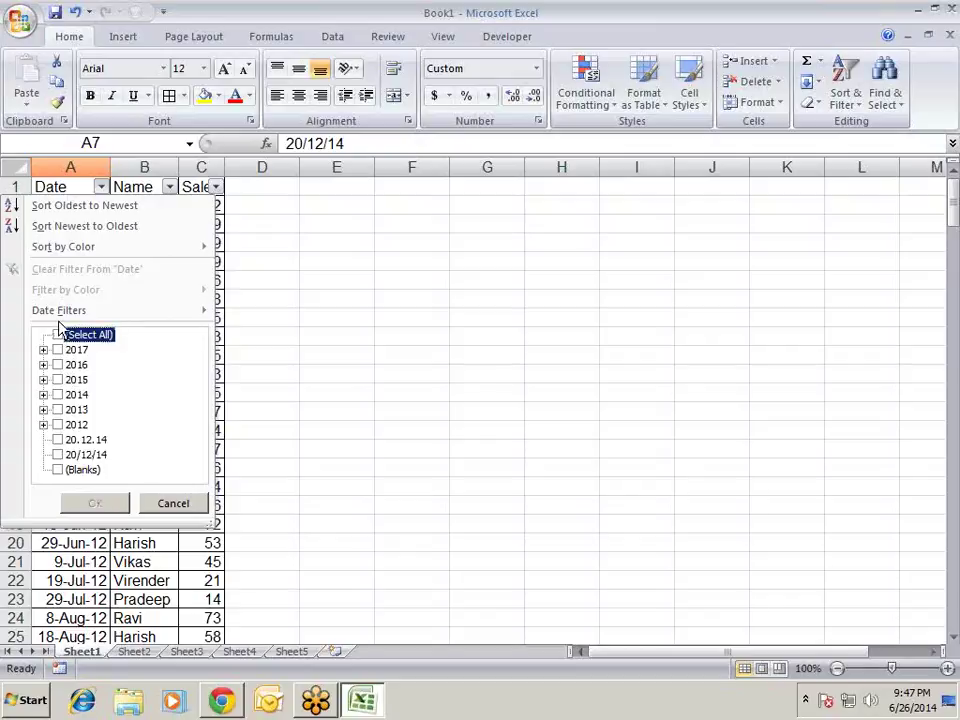
pyautogui.click(68, 443)
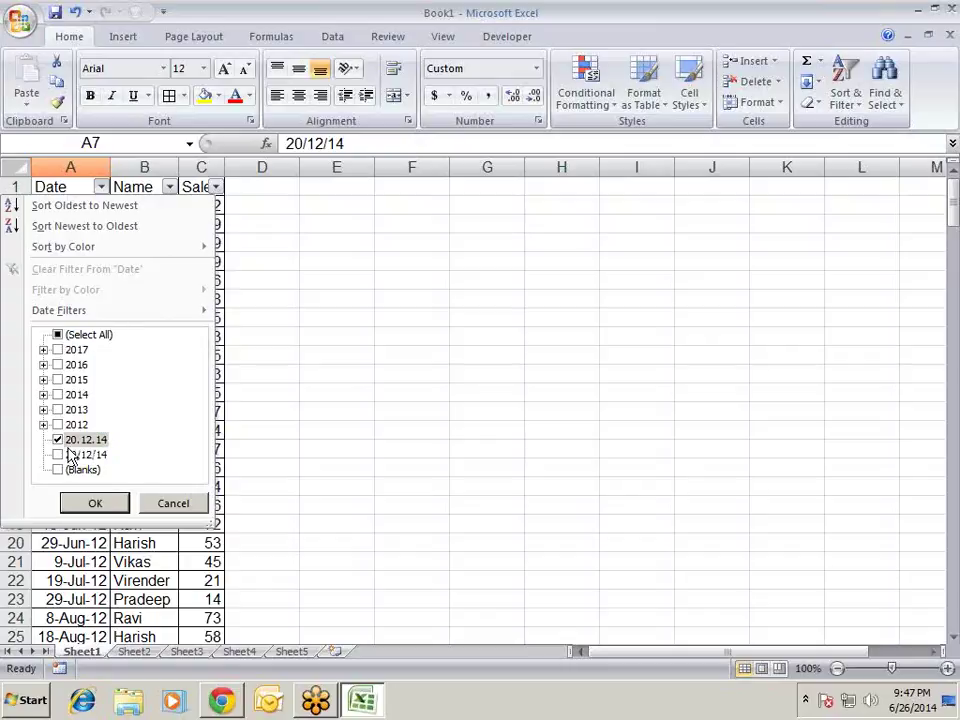
pyautogui.press('Escape')
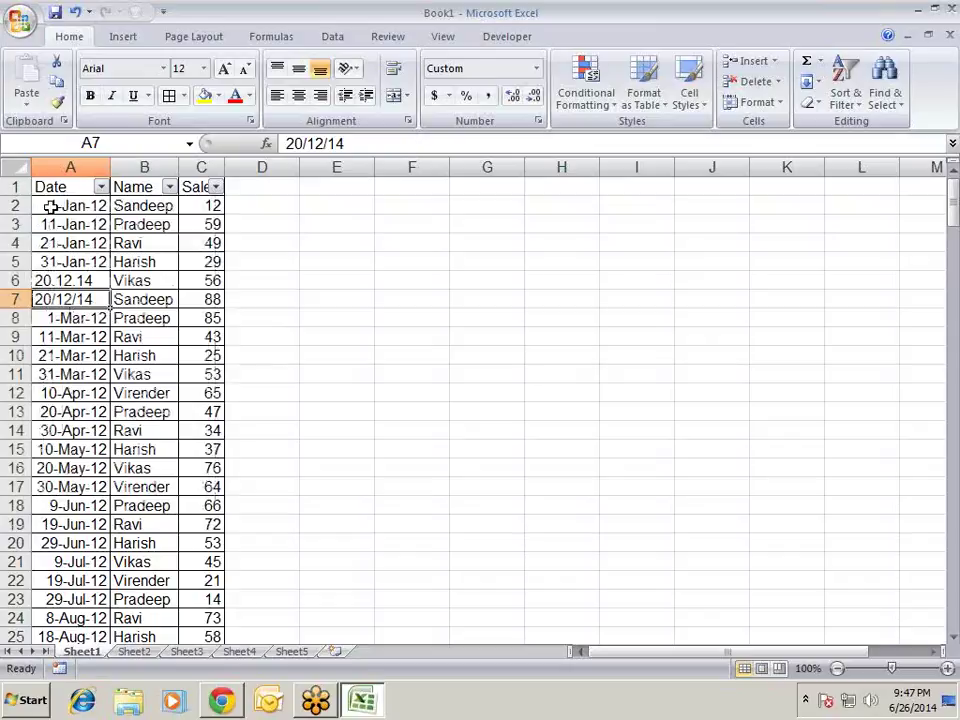
pyautogui.click(84, 206)
# - Select the Date column entries from A2 down to A219
pyautogui.hotkey('ctrl', 'shift', 'Down')
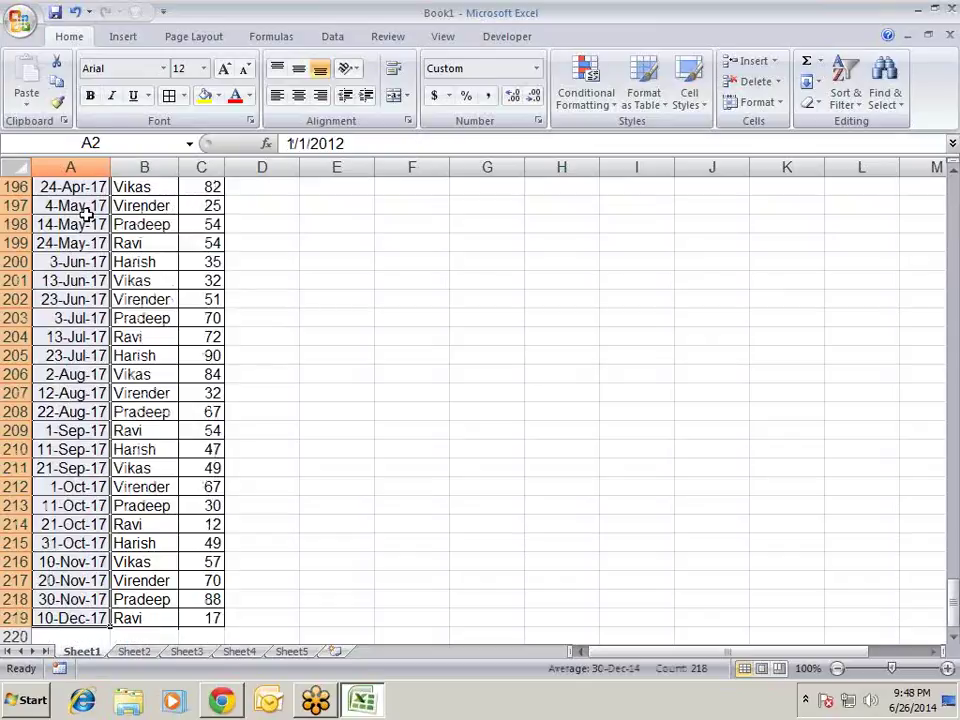
pyautogui.scroll(4, 145, 268)
pyautogui.scroll(13, 145, 270)
pyautogui.scroll(11, 145, 270)
pyautogui.scroll(9, 145, 270)
pyautogui.scroll(9, 143, 277)
pyautogui.scroll(7, 140, 274)
pyautogui.scroll(12, 130, 278)
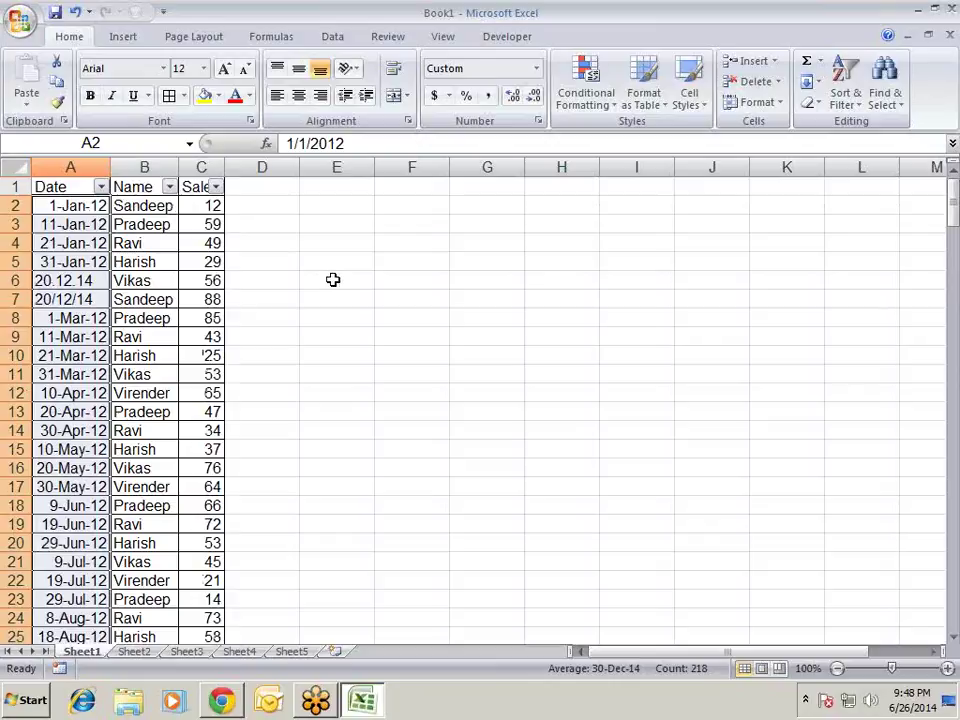
# - Run Data > Text to Columns on the dates with General format, then check A6:A7 and A4
pyautogui.click(334, 38)
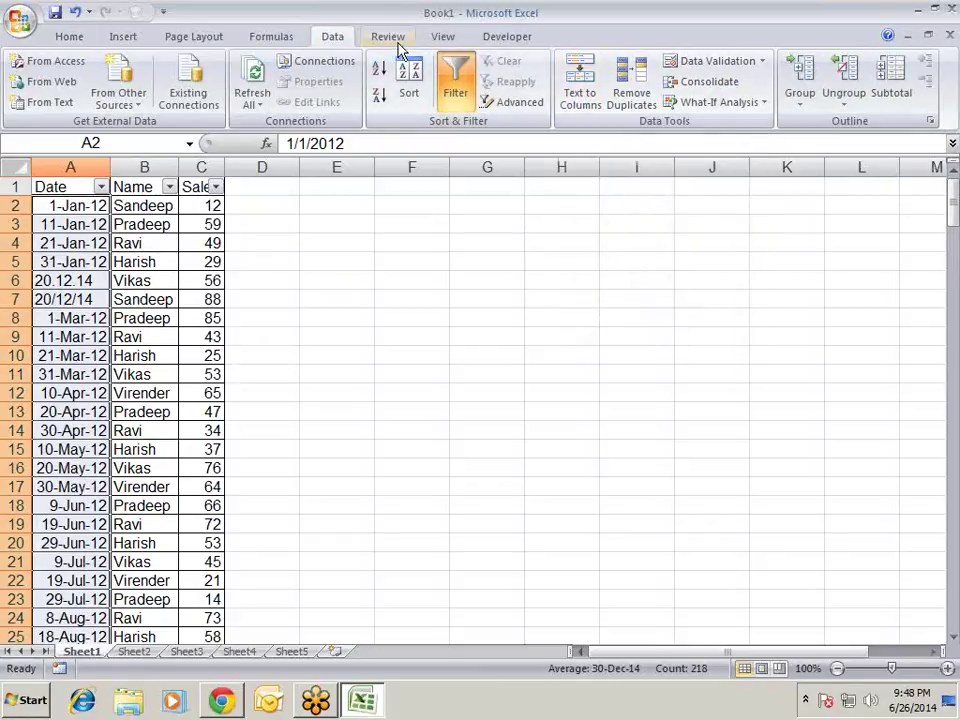
pyautogui.click(577, 98)
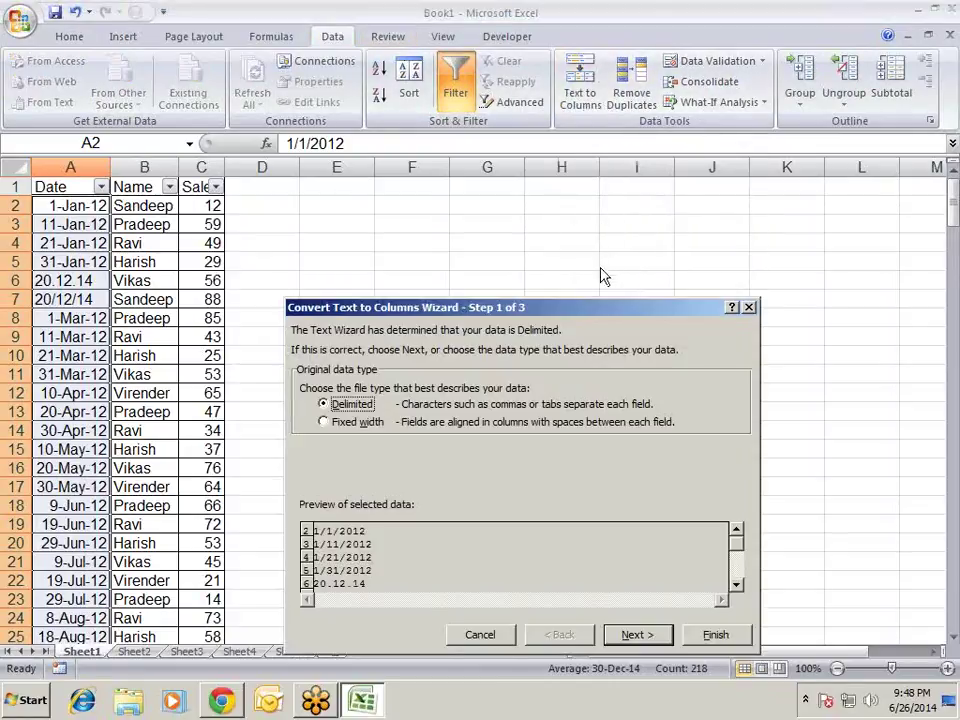
pyautogui.click(621, 636)
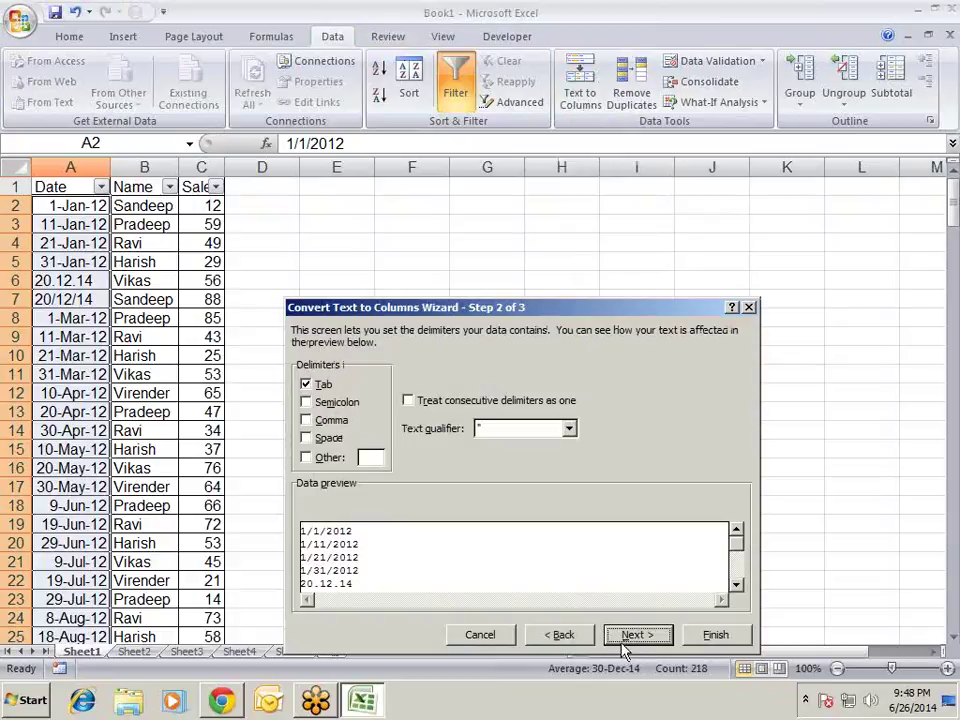
pyautogui.click(621, 636)
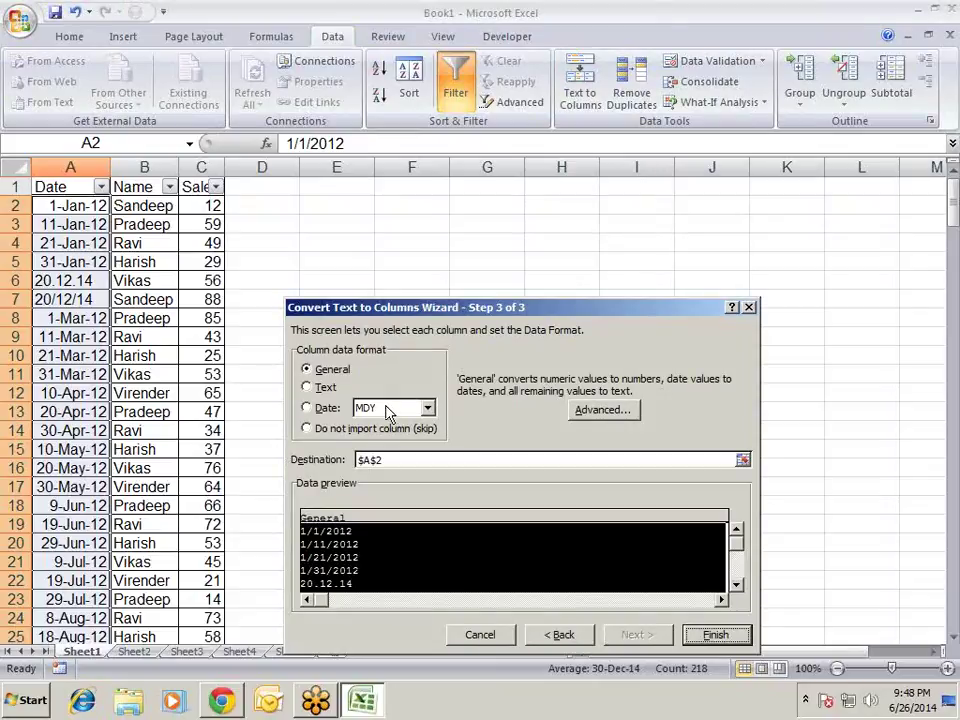
pyautogui.click(688, 634)
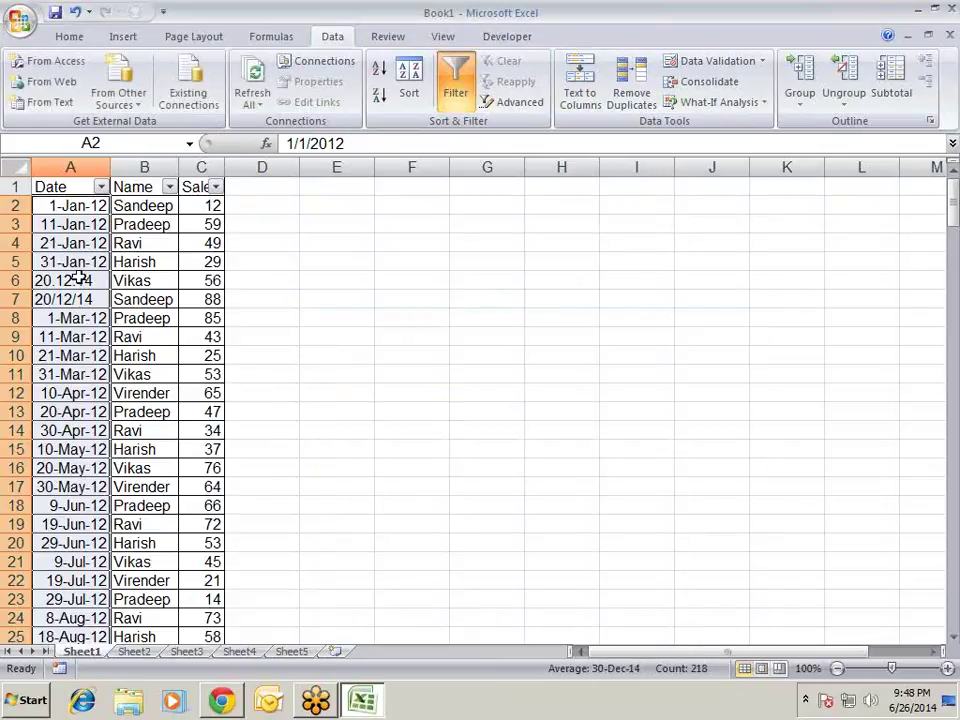
pyautogui.moveTo(75, 280); pyautogui.dragTo(81, 298)
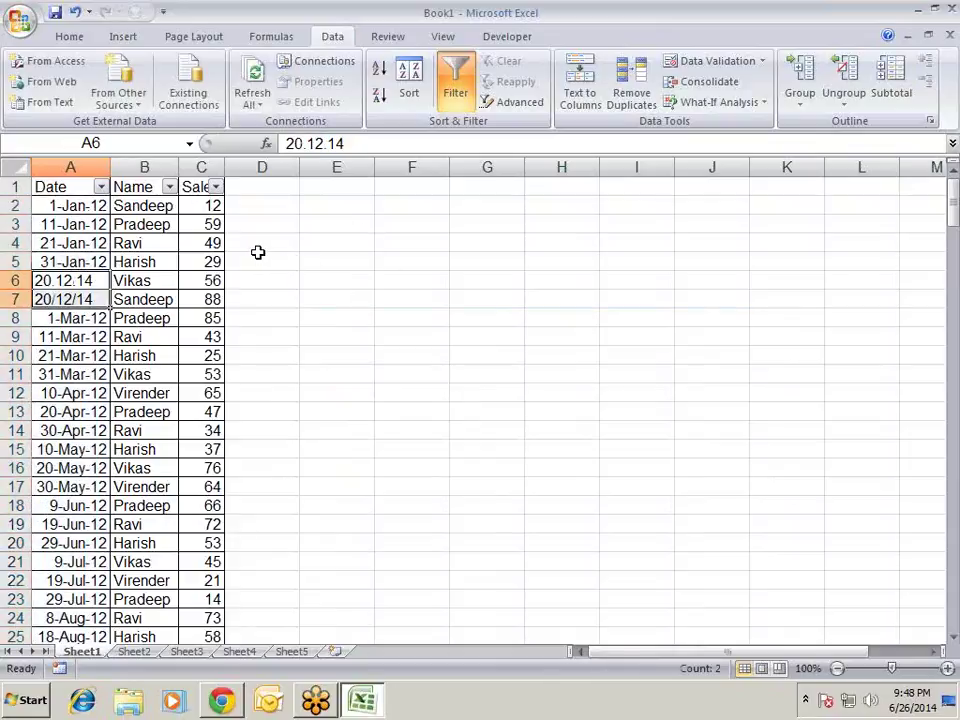
pyautogui.click(88, 244)
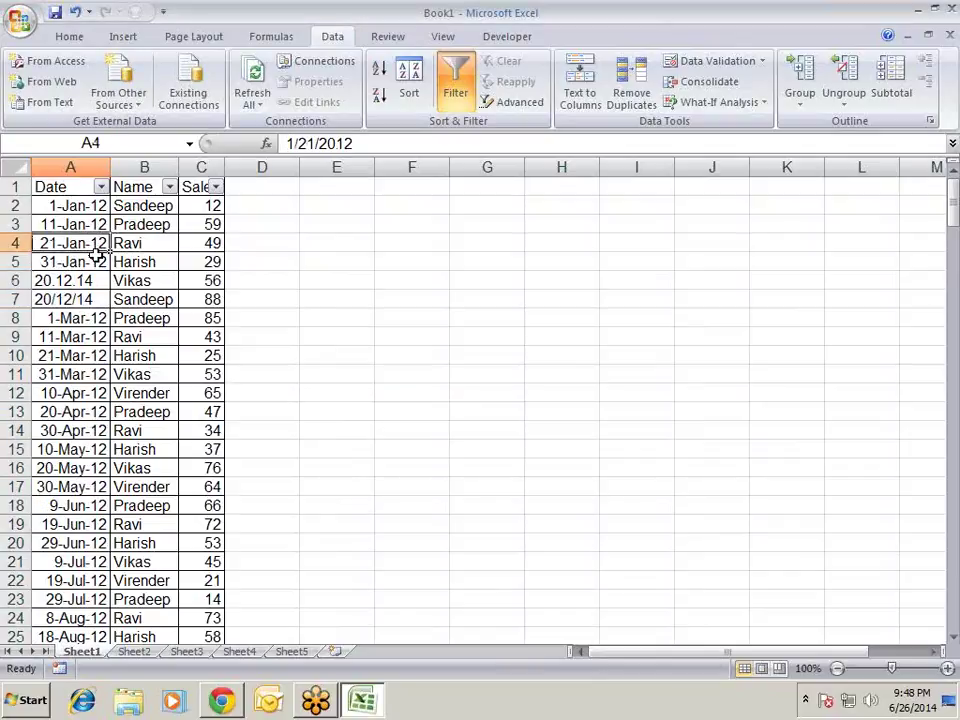
# - Filter the Date column to only 20.12.14 and 20/12/14, then select those cells A6:A7
pyautogui.click(101, 187)
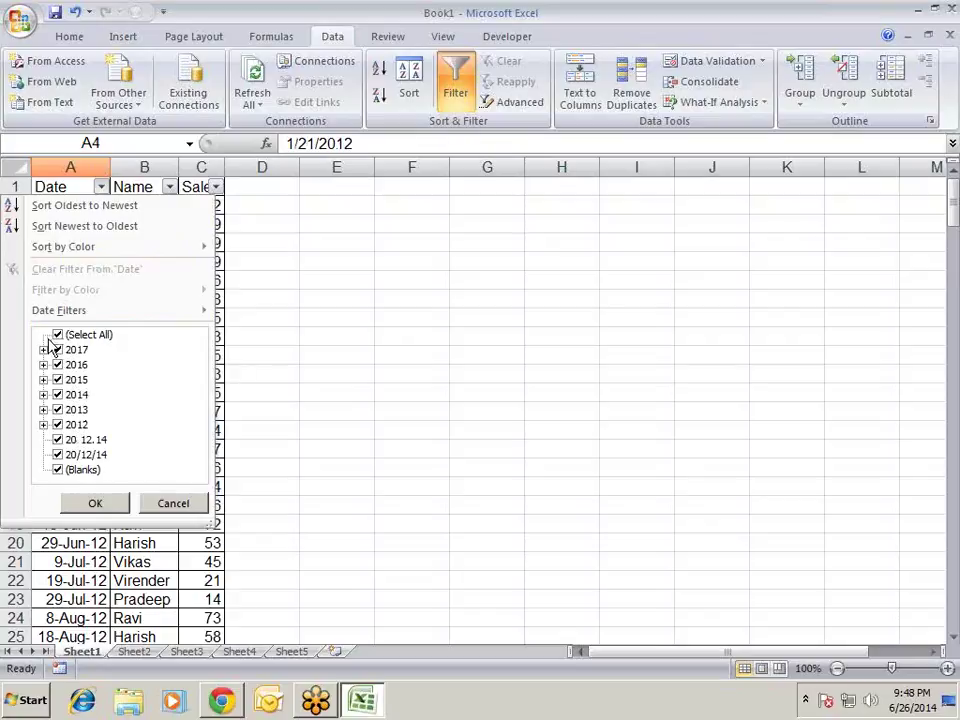
pyautogui.click(58, 338)
pyautogui.click(57, 336)
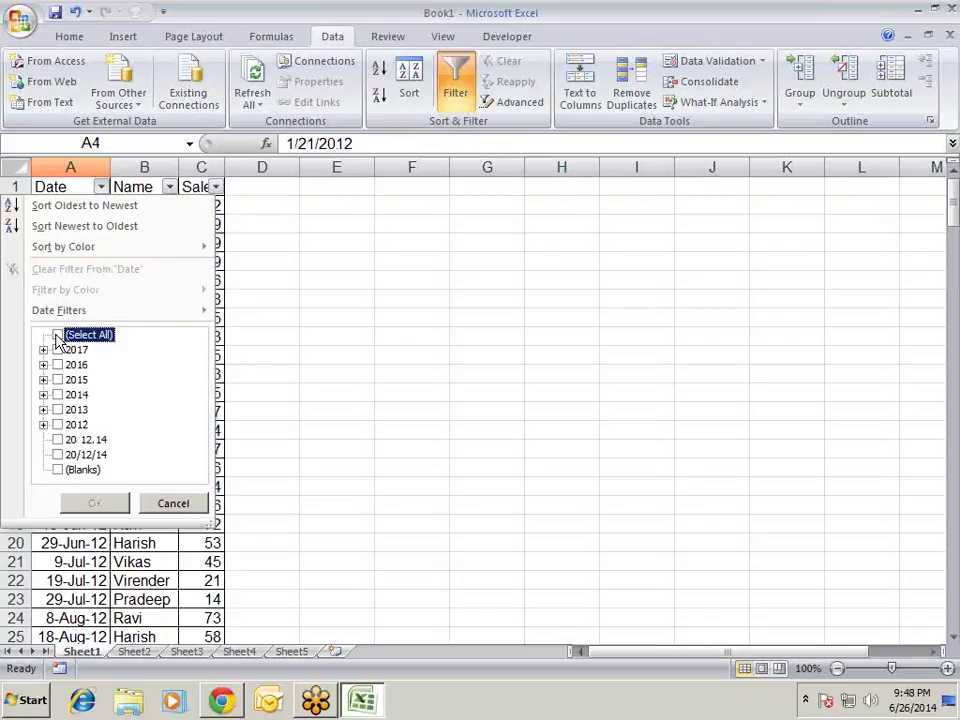
pyautogui.click(58, 440)
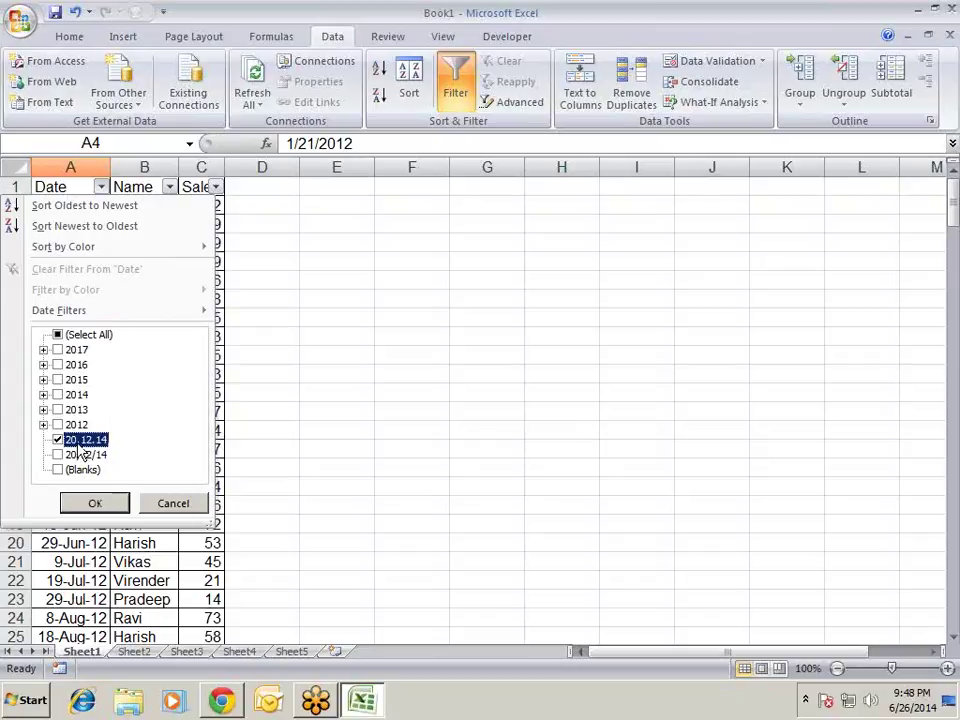
pyautogui.click(58, 455)
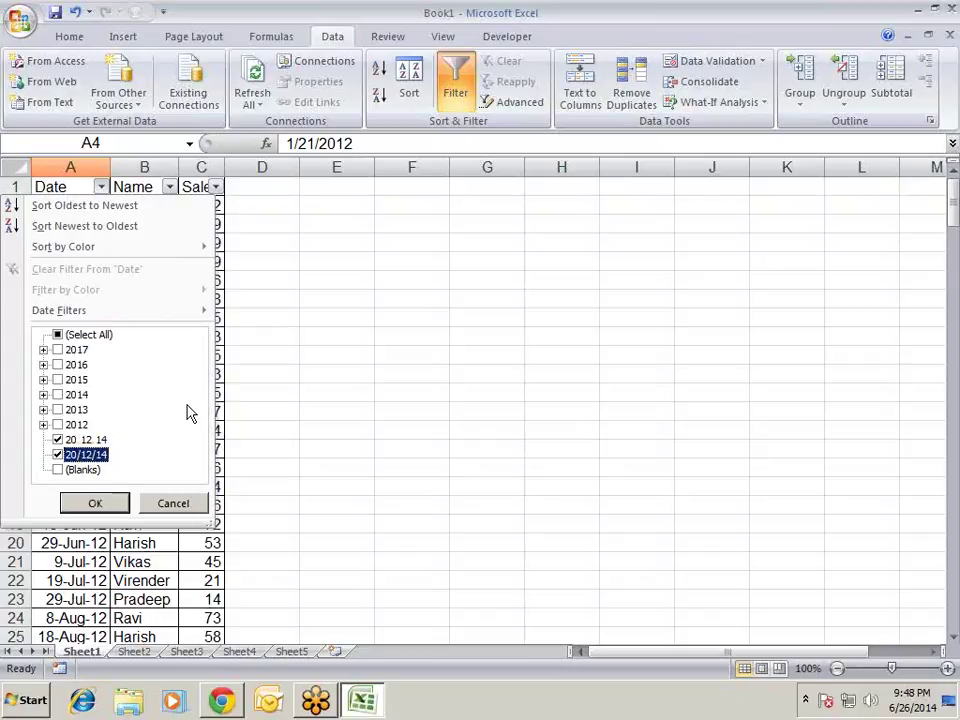
pyautogui.click(112, 503)
pyautogui.click(314, 382)
pyautogui.moveTo(314, 382); pyautogui.dragTo(314, 388)
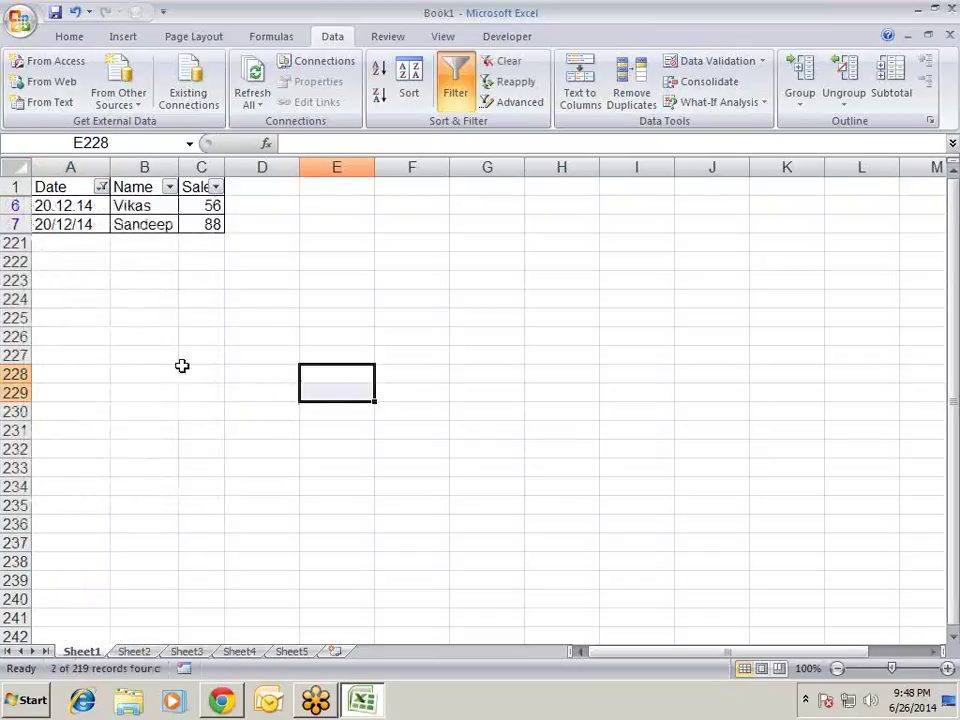
pyautogui.moveTo(84, 205); pyautogui.dragTo(80, 223)
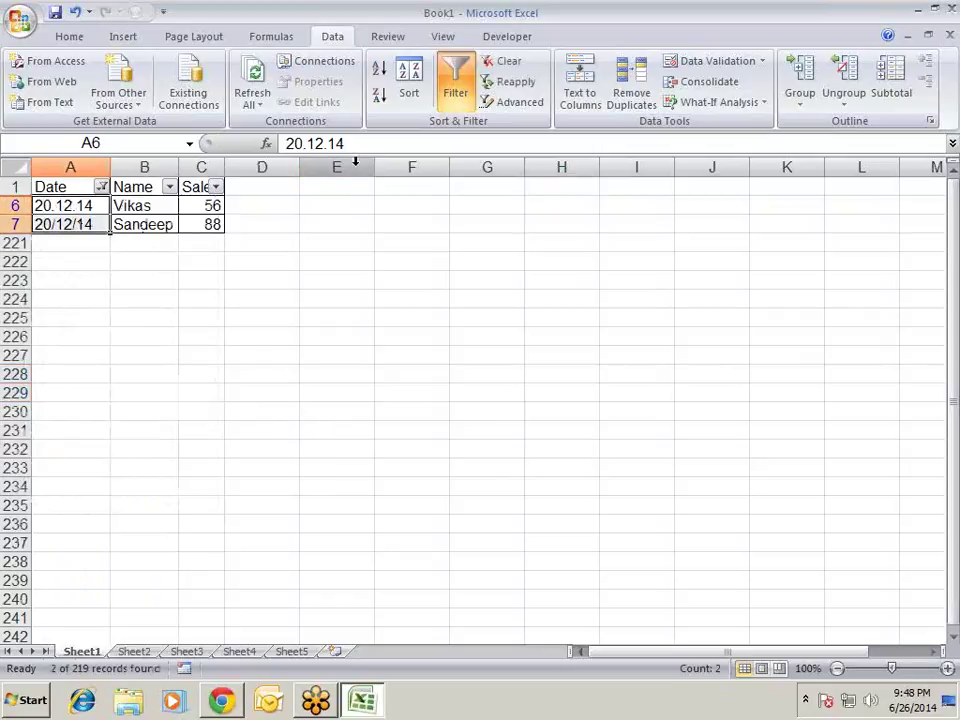
# - Run Text to Columns on A6:A7 with DMY date format, turning both into 20-Dec-14
pyautogui.click(579, 84)
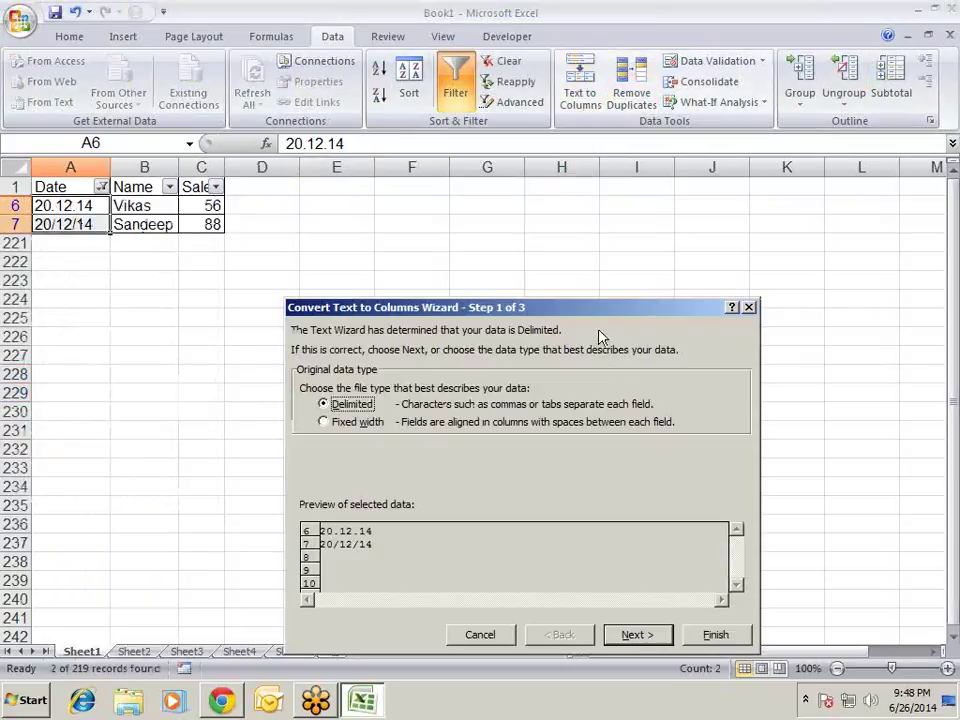
pyautogui.click(640, 637)
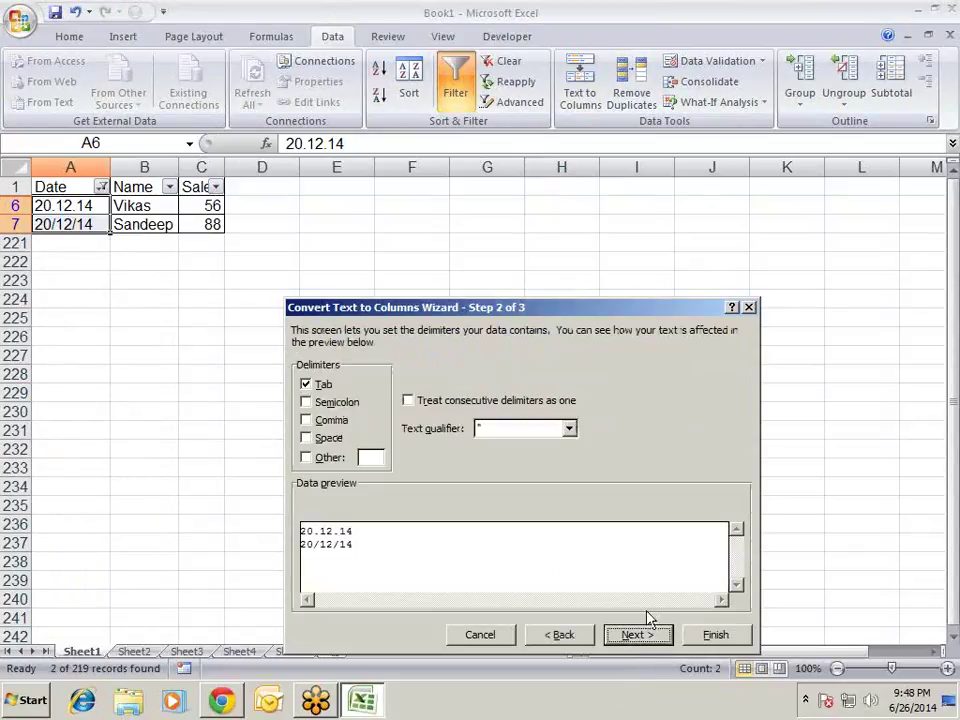
pyautogui.click(630, 634)
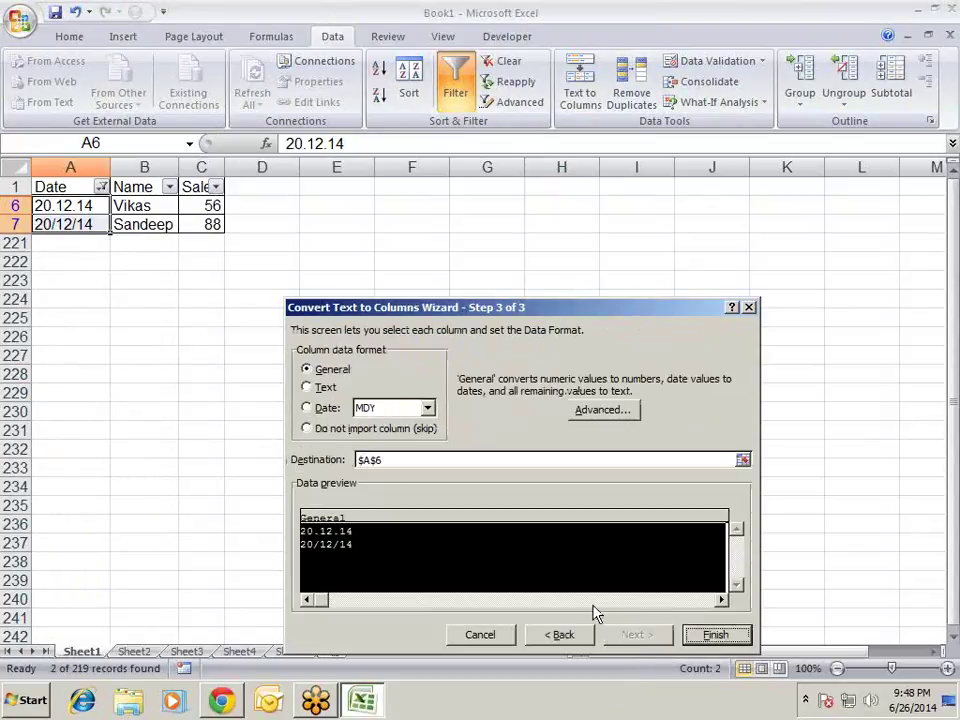
pyautogui.click(330, 408)
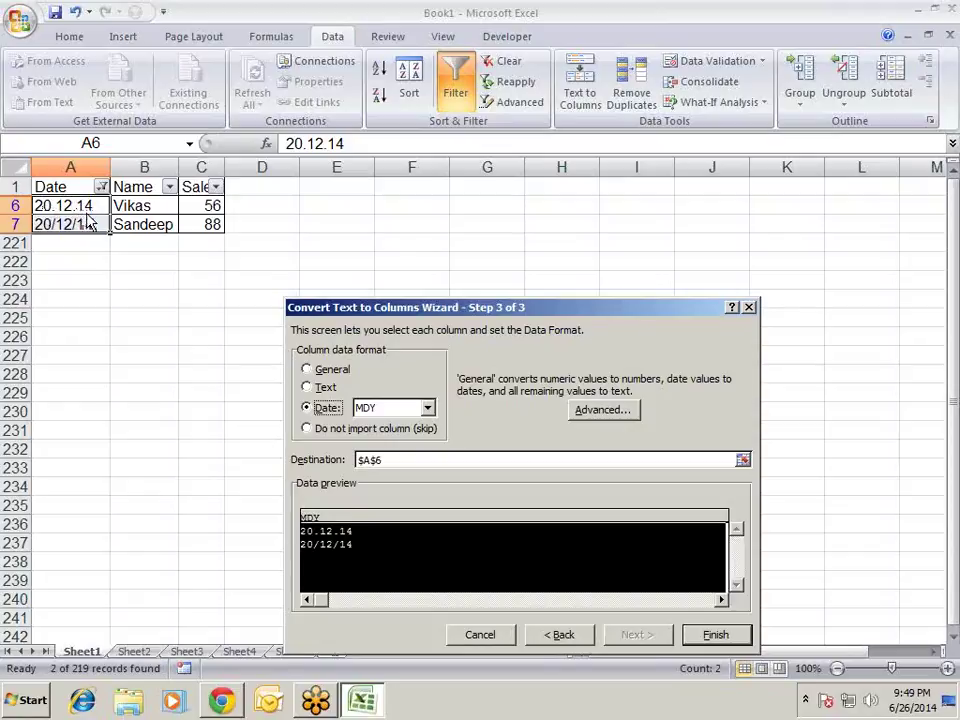
pyautogui.click(428, 408)
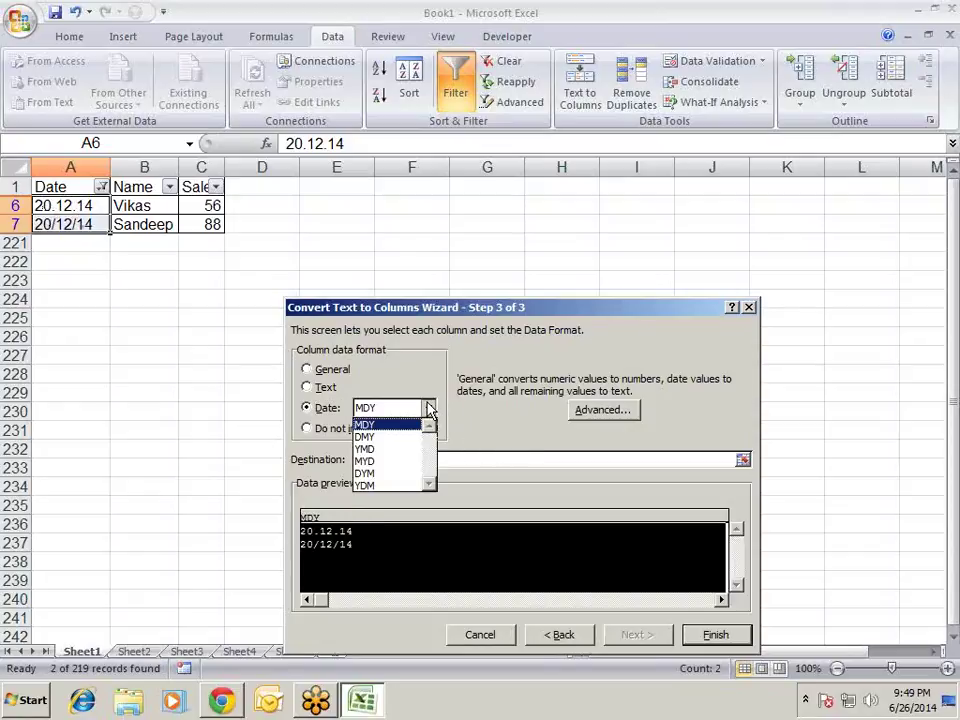
pyautogui.click(390, 440)
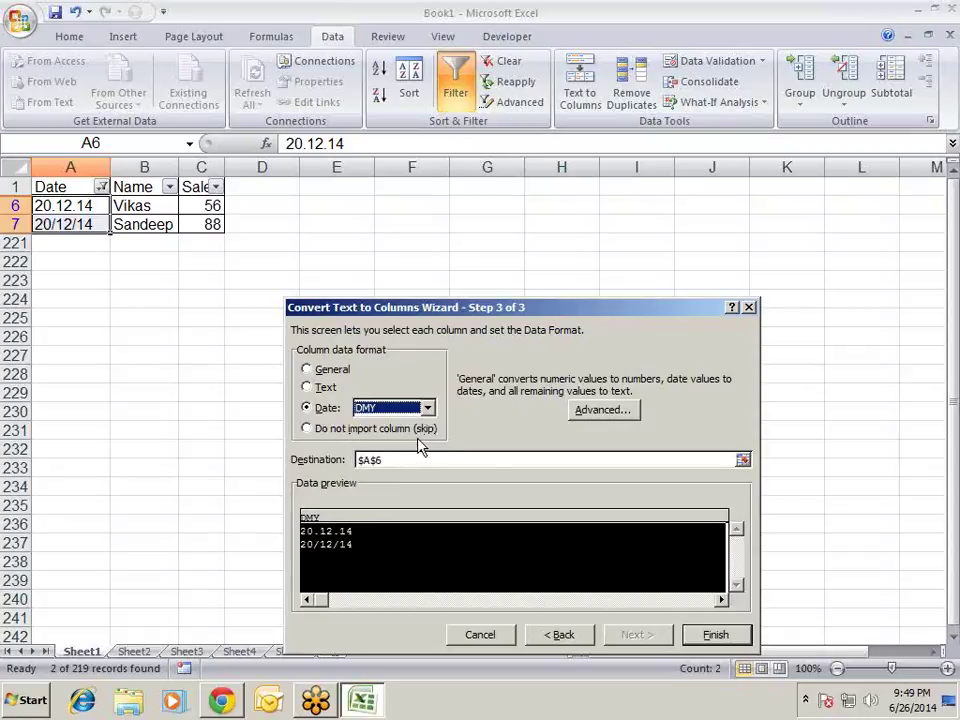
pyautogui.click(711, 645)
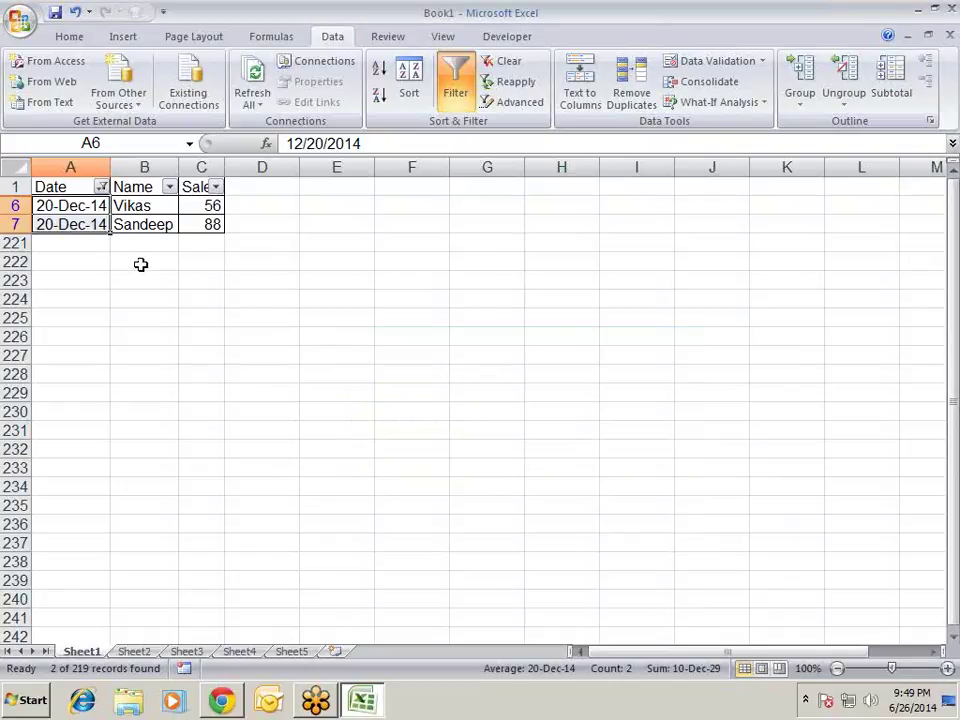
pyautogui.click(138, 263)
pyautogui.click(86, 222)
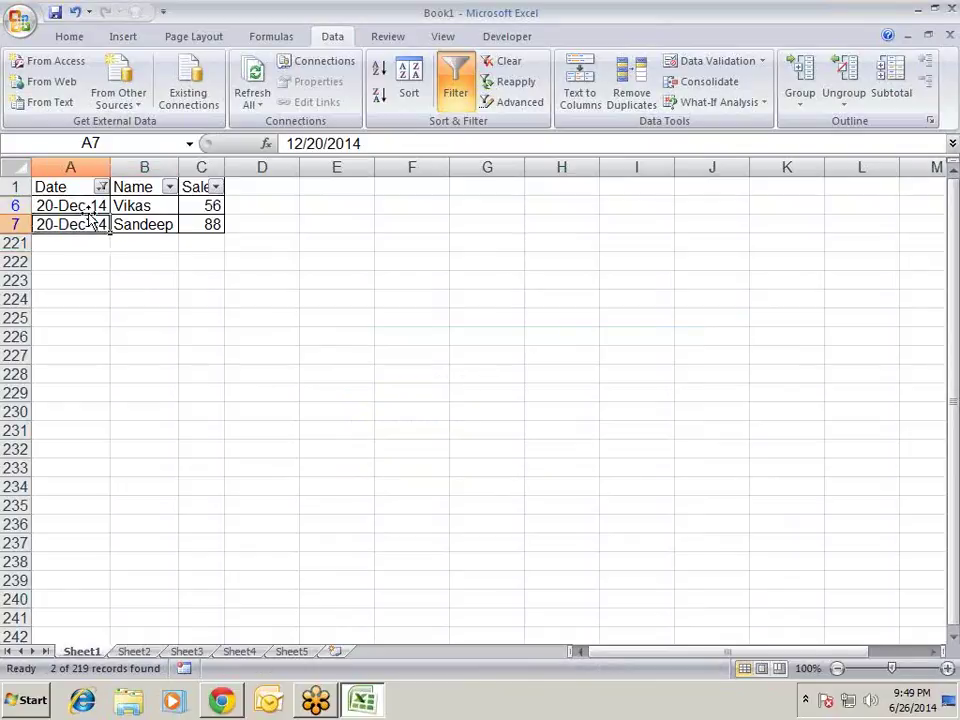
# - Check (Select All) in the Date filter so every row of the sales table shows again
pyautogui.click(102, 187)
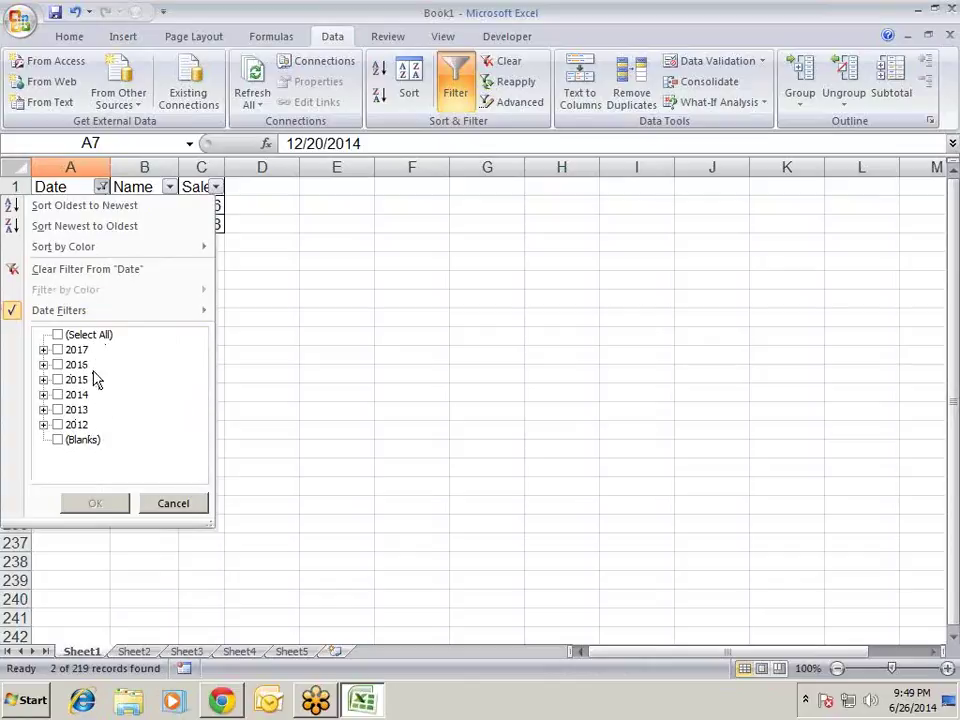
pyautogui.click(80, 338)
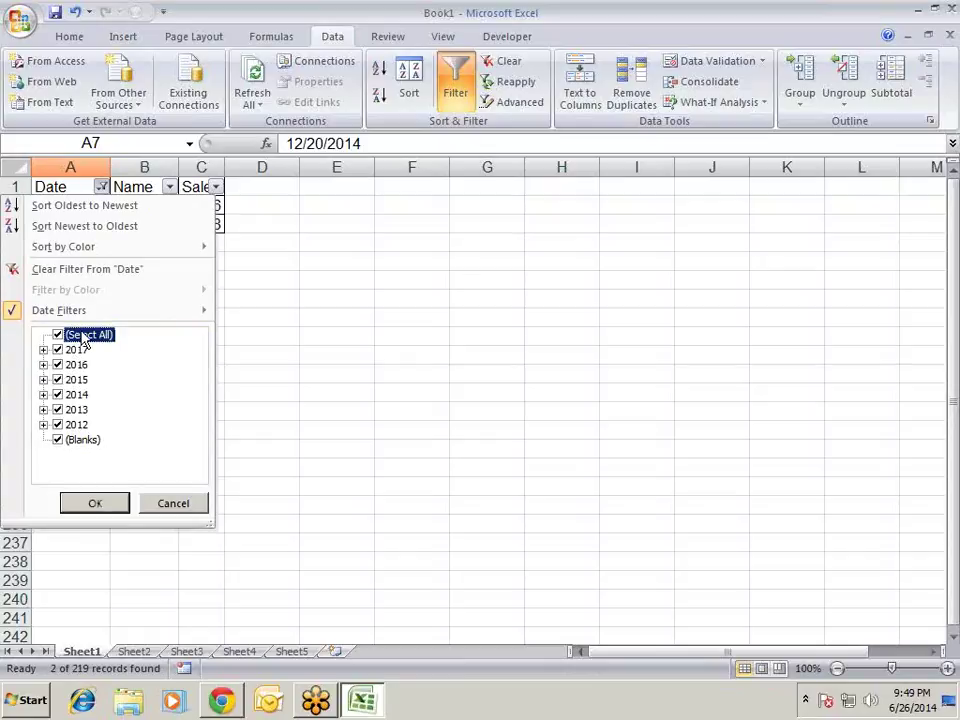
pyautogui.click(115, 500)
pyautogui.click(272, 298)
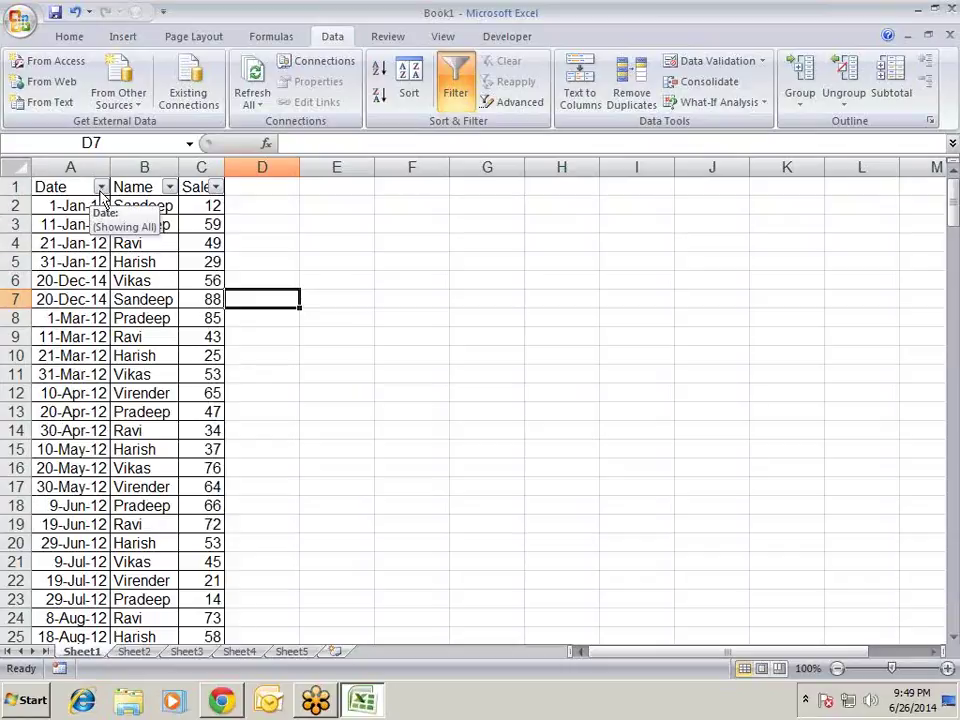
pyautogui.click(101, 187)
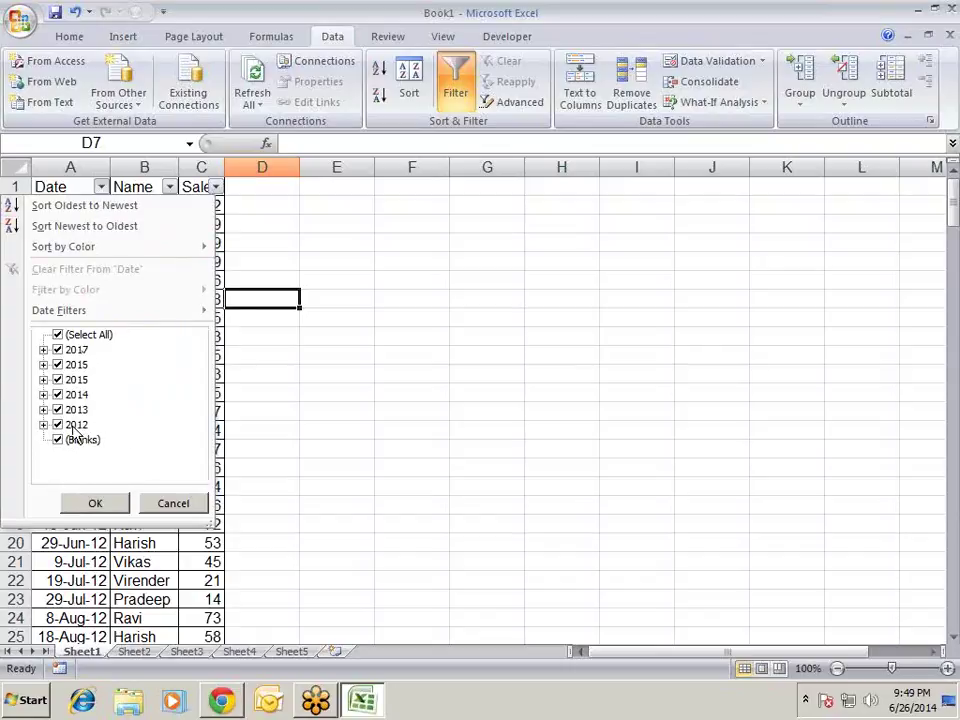
pyautogui.click(57, 349)
pyautogui.click(57, 364)
pyautogui.click(57, 379)
pyautogui.click(57, 394)
pyautogui.click(57, 409)
pyautogui.click(57, 424)
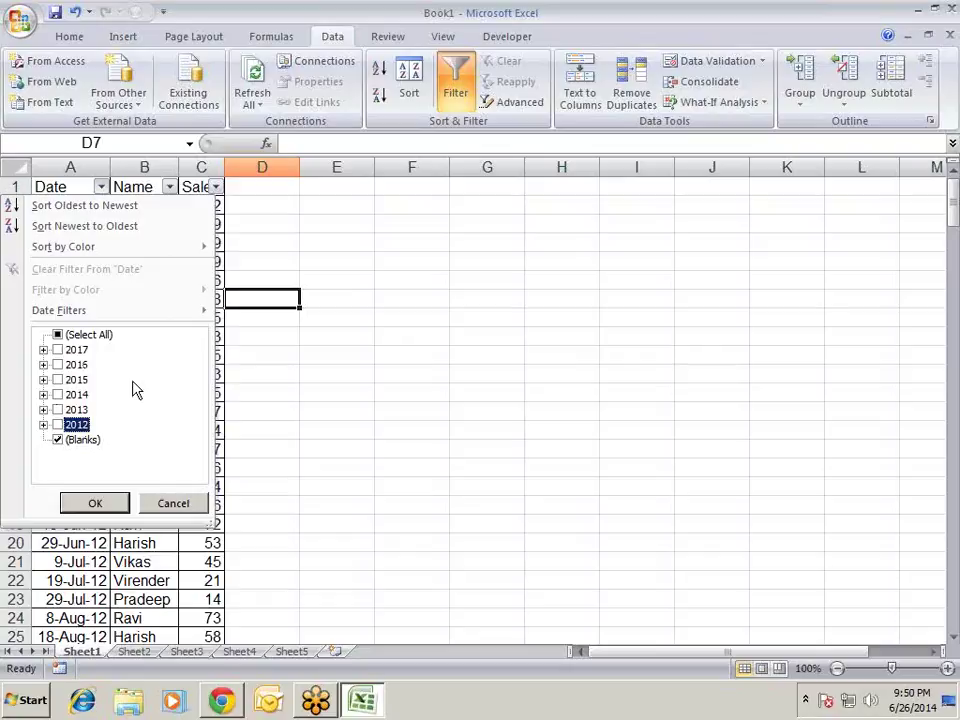
pyautogui.click(84, 338)
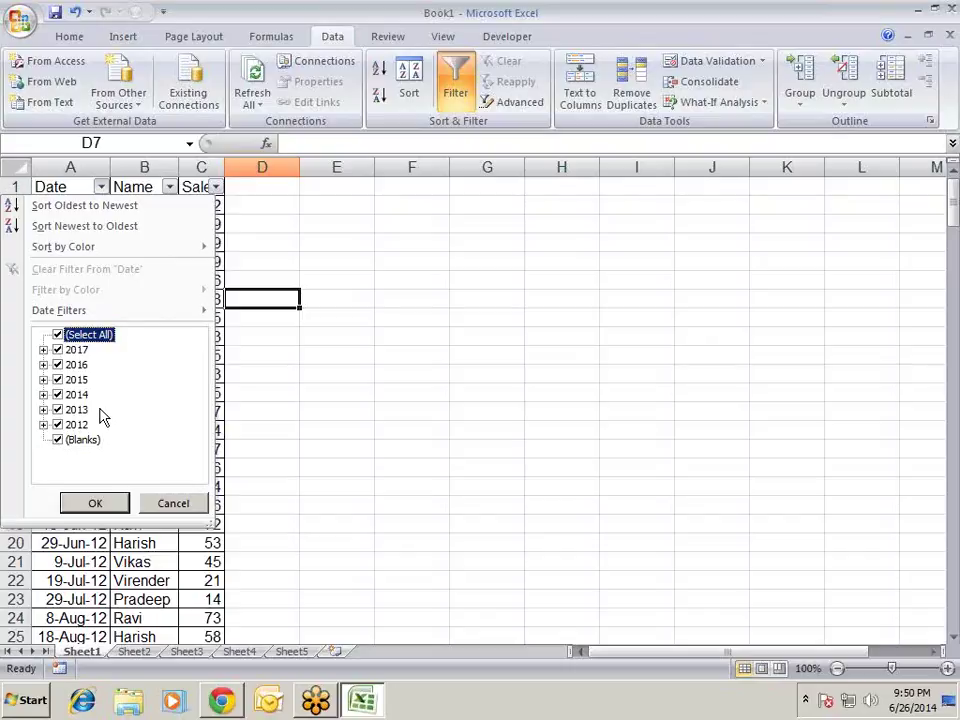
pyautogui.click(57, 350)
pyautogui.click(57, 365)
pyautogui.click(57, 380)
pyautogui.click(57, 395)
pyautogui.click(57, 395)
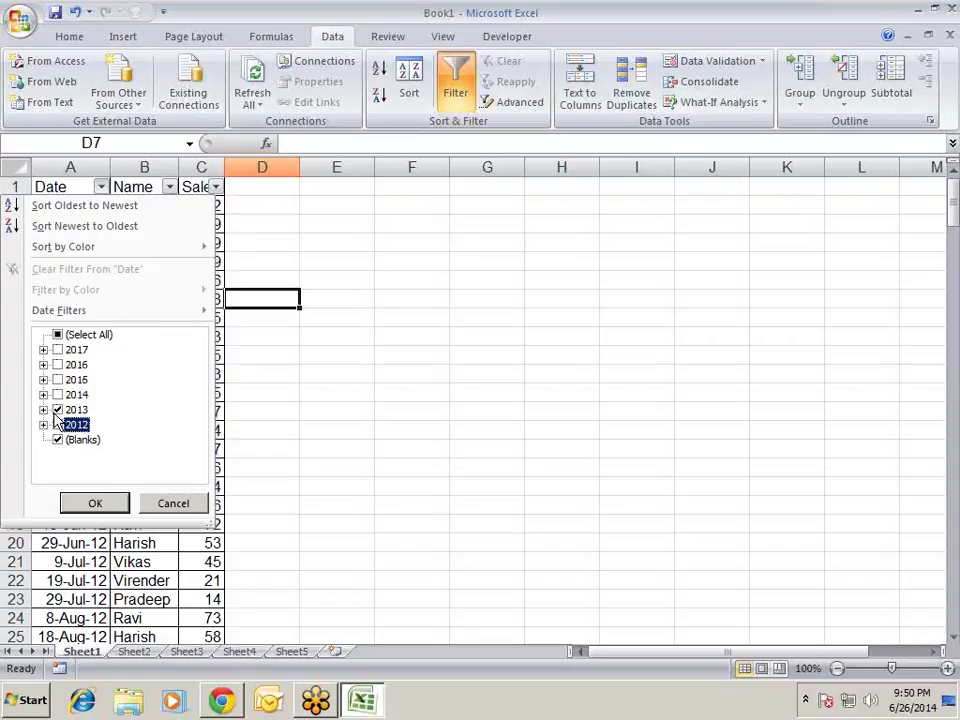
pyautogui.click(57, 410)
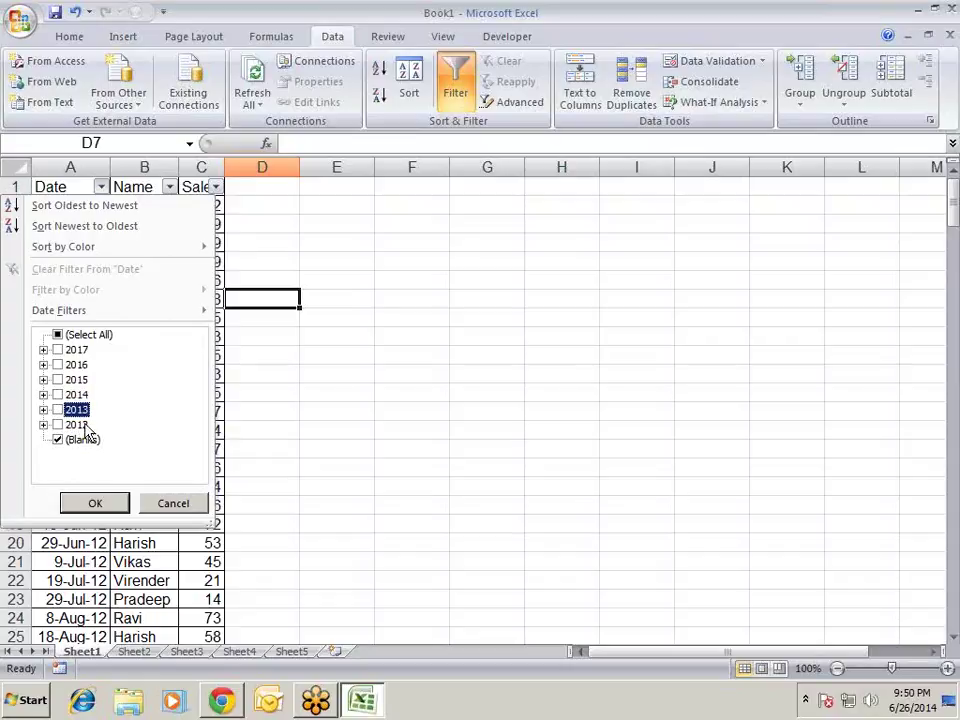
pyautogui.click(57, 441)
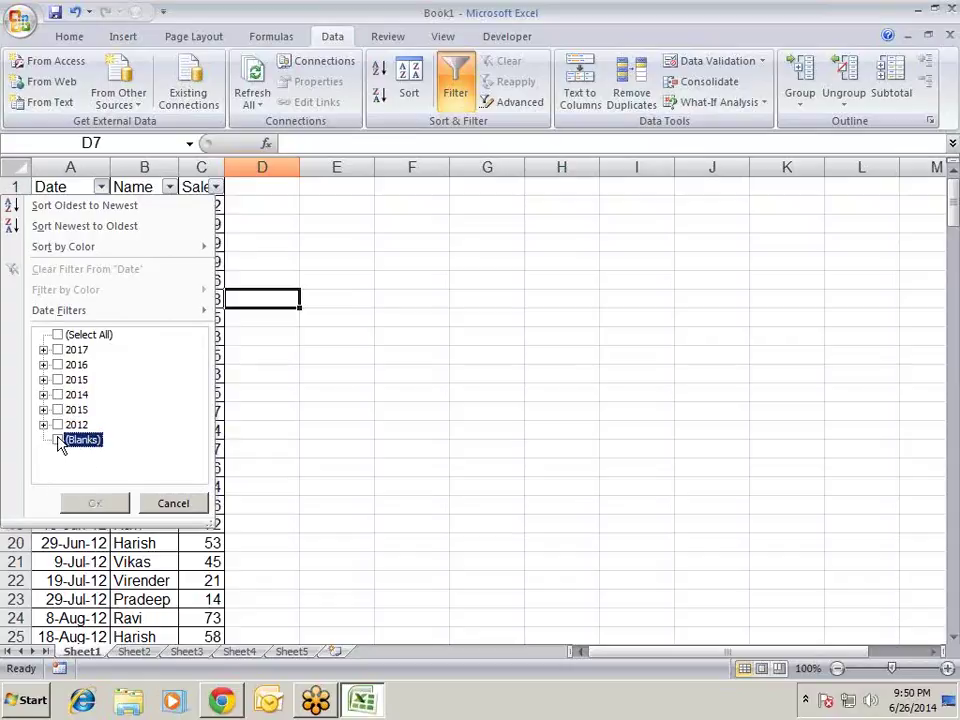
pyautogui.click(196, 503)
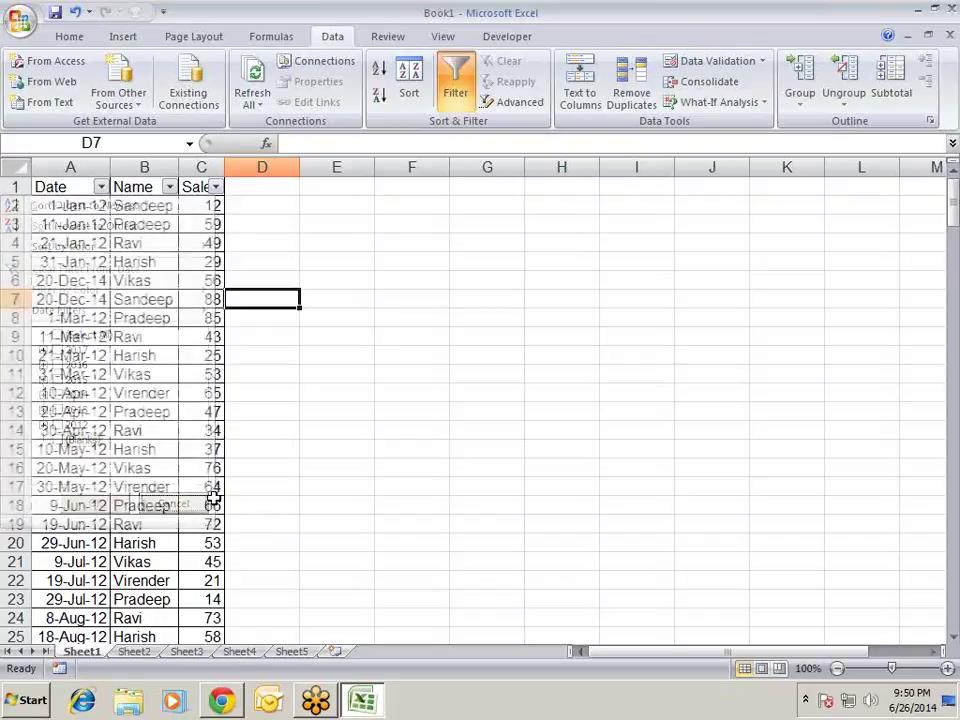
pyautogui.click(278, 395)
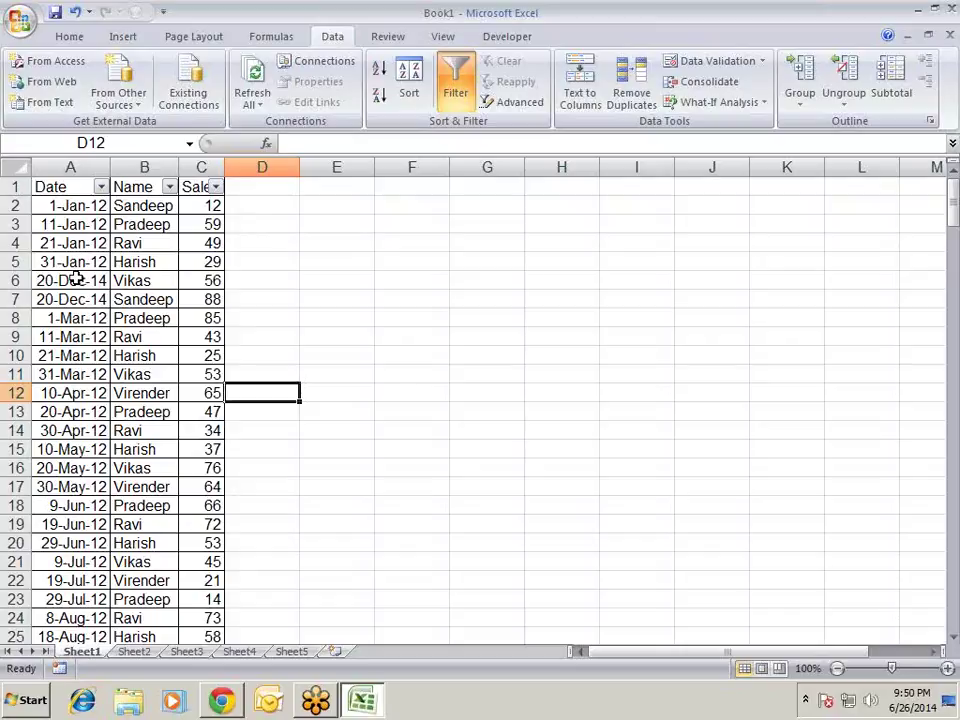
# - Re-enter 20.12.14 as text in cell A6
pyautogui.moveTo(270, 203); pyautogui.dragTo(262, 222)
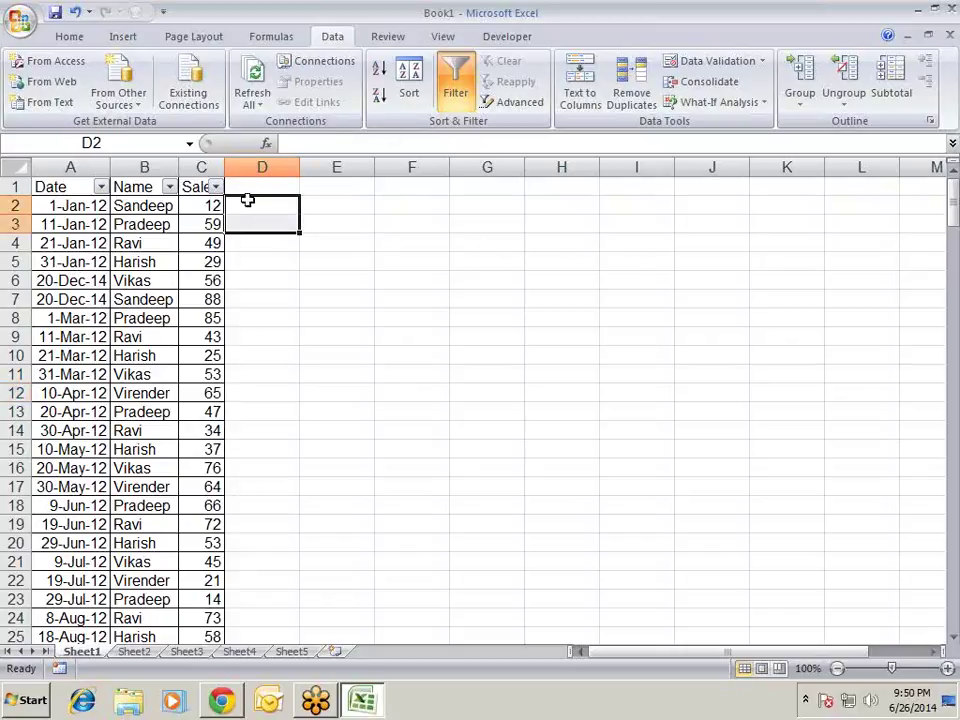
pyautogui.click(52, 297)
pyautogui.click(62, 280)
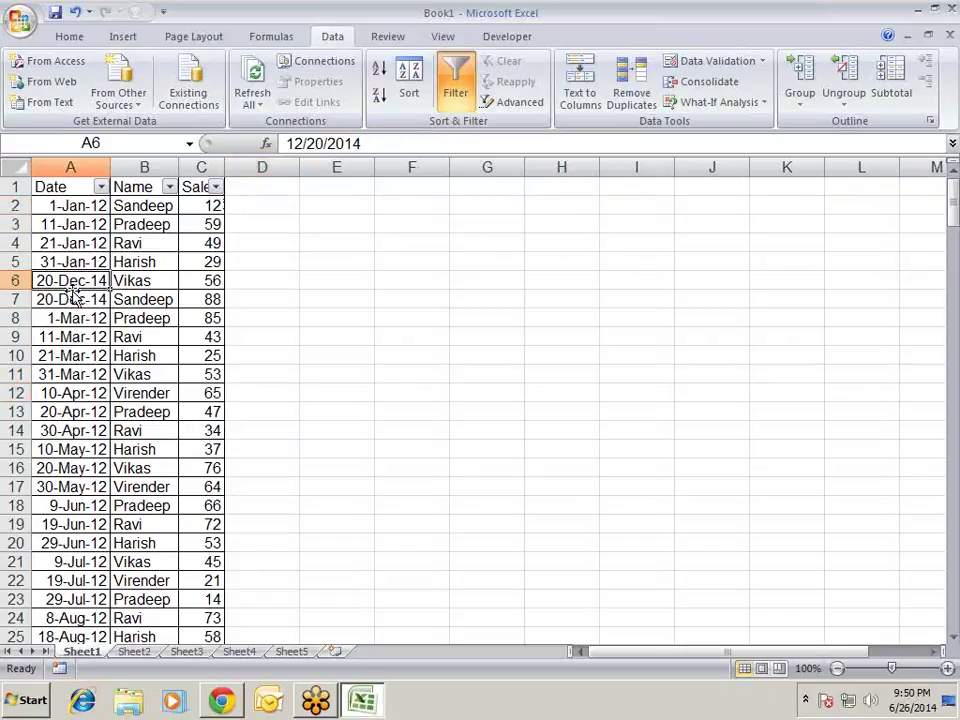
pyautogui.write('12.2014')
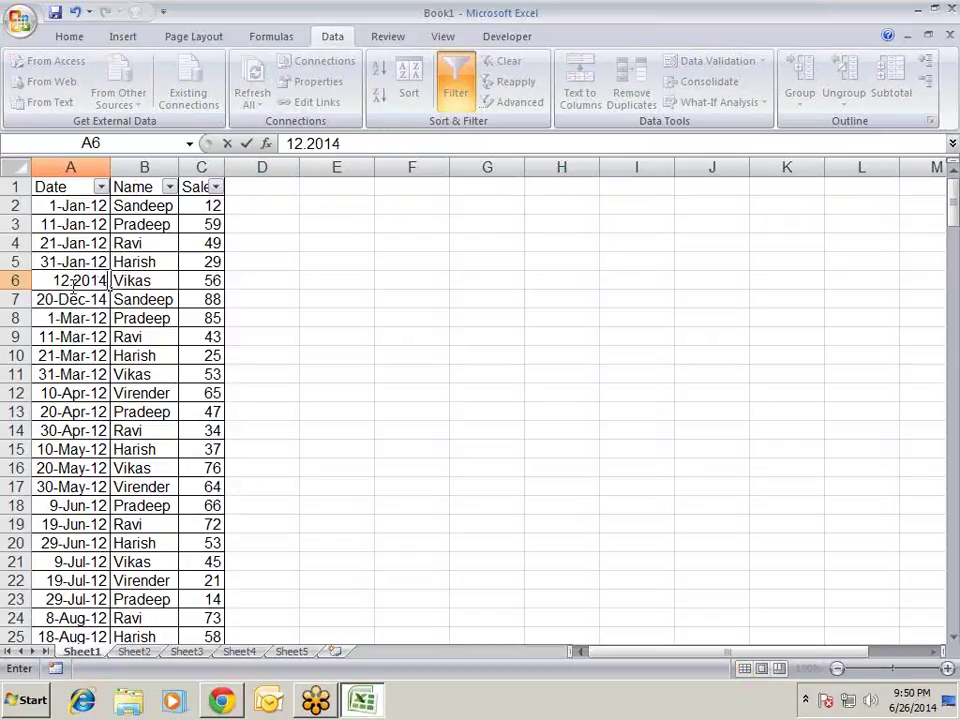
pyautogui.press('BackSpace')
pyautogui.press('BackSpace')
pyautogui.press('BackSpace')
pyautogui.press('BackSpace')
pyautogui.press('BackSpace')
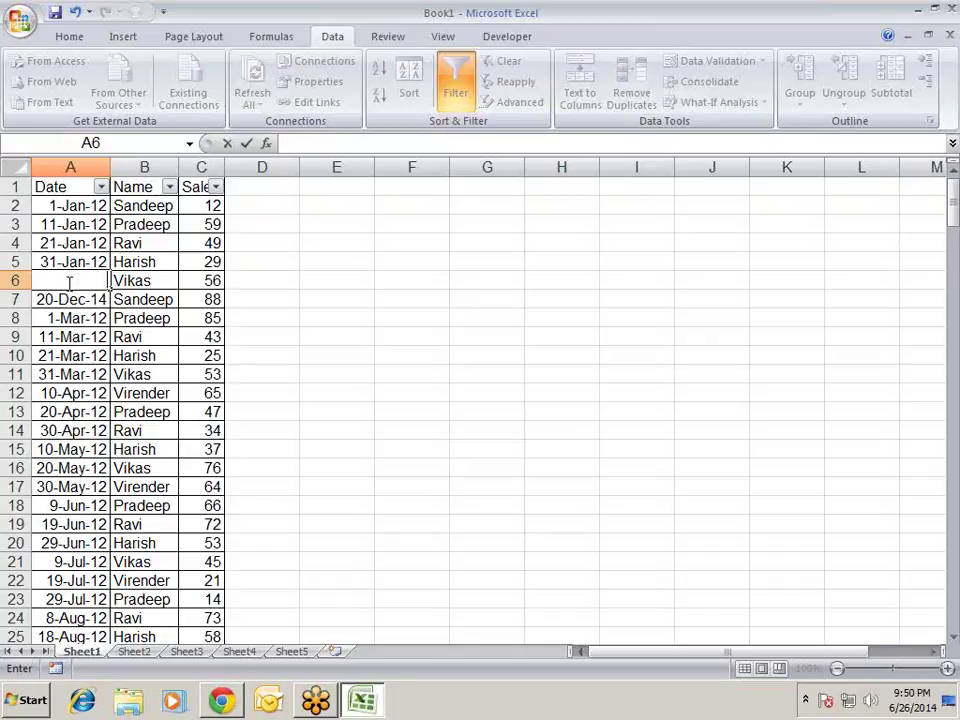
pyautogui.write('20.')
pyautogui.write('123.14')
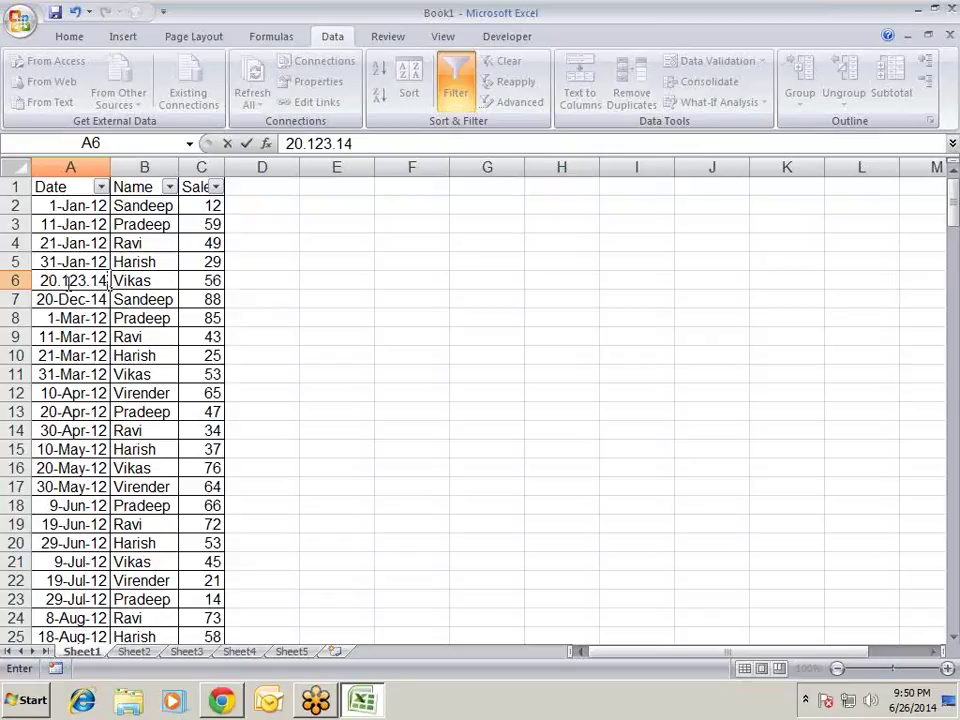
pyautogui.press('BackSpace')
pyautogui.press('BackSpace')
pyautogui.press('BackSpace')
pyautogui.press('BackSpace')
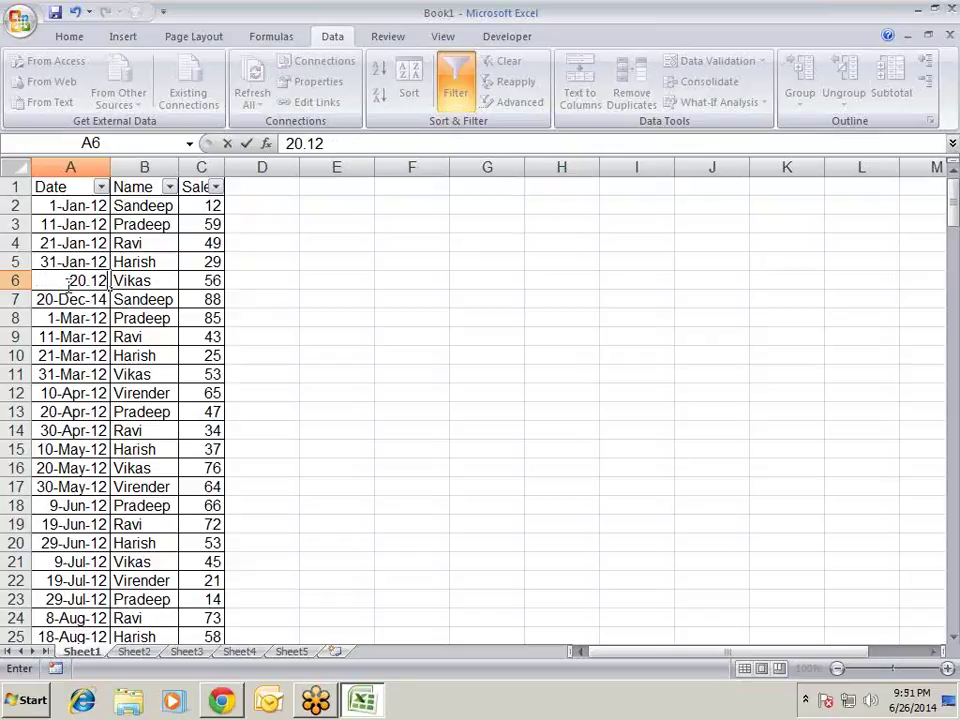
pyautogui.write('.14')
pyautogui.press('Return')
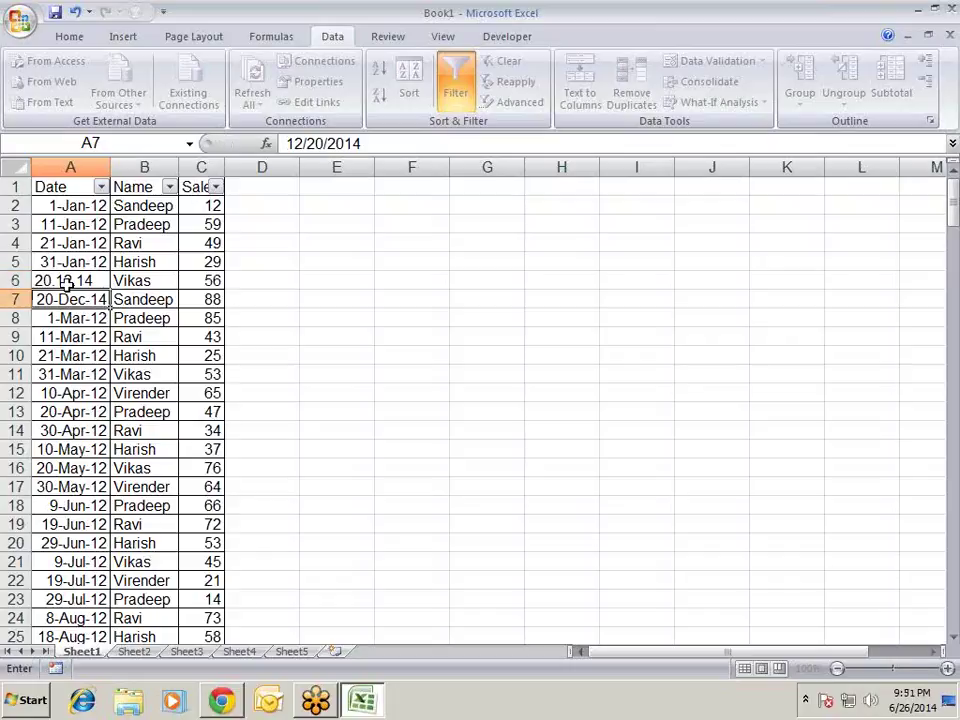
# - Replace A13's 20-Apr-12 with the text 3.10.14, then return to cell D2
pyautogui.press('Return')
pyautogui.press('Return')
pyautogui.press('Return')
pyautogui.press('Return')
pyautogui.press('Return')
pyautogui.press('Return')
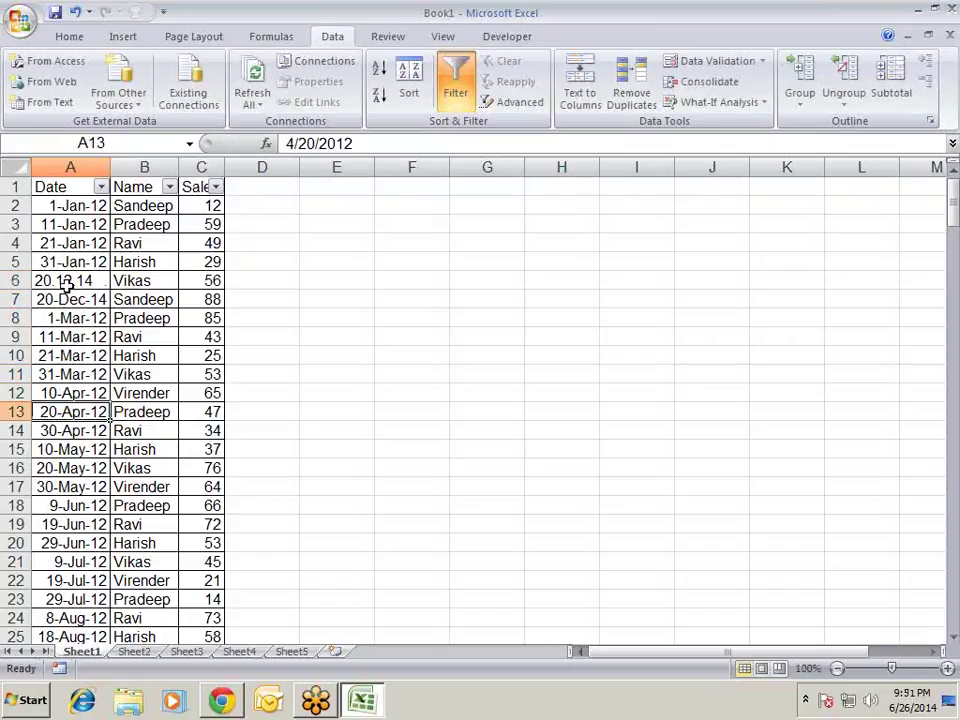
pyautogui.write('3.10.14')
pyautogui.press('Return')
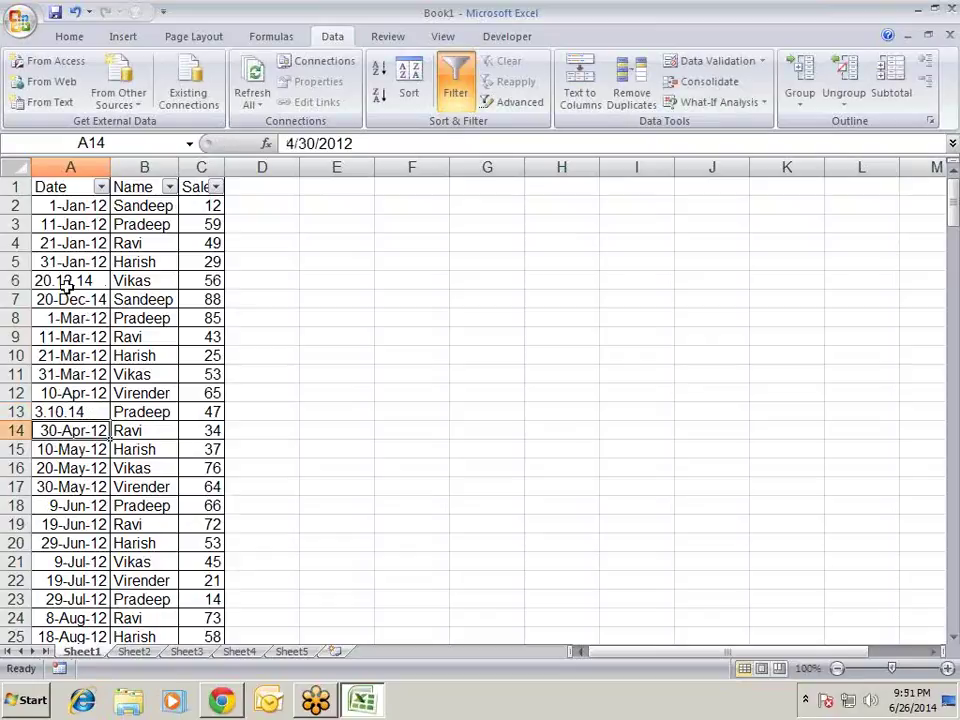
pyautogui.press('Up')
pyautogui.hotkey('ctrl', 'Home')
pyautogui.press('Right')
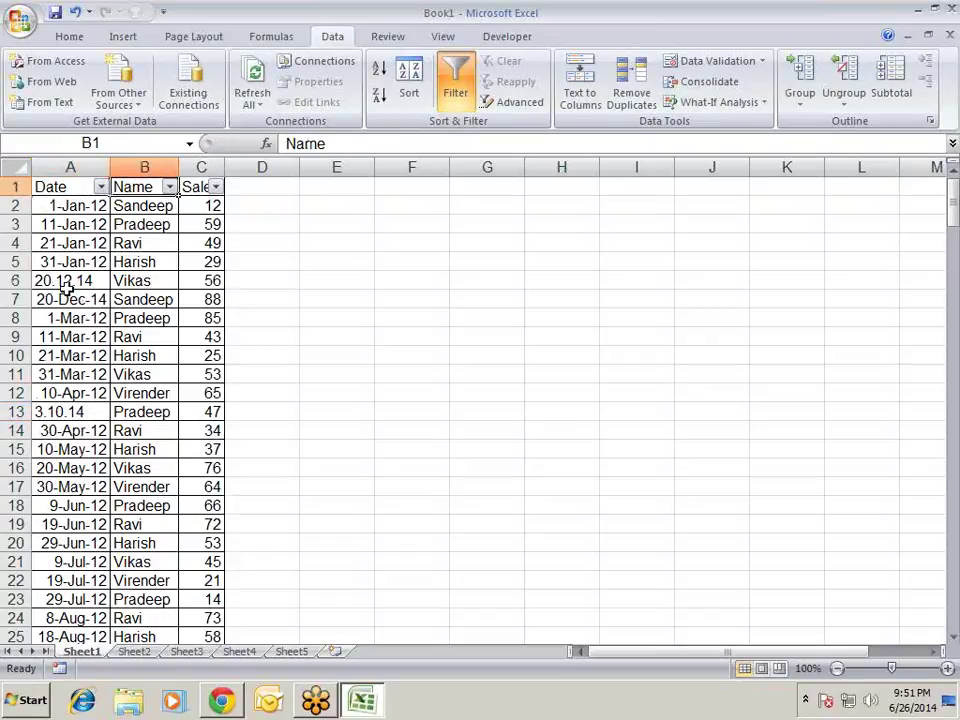
pyautogui.press('Down')
pyautogui.press('Right')
pyautogui.press('Right')
# - Enter the next-day formula =A2+1 in D2
pyautogui.write('=')
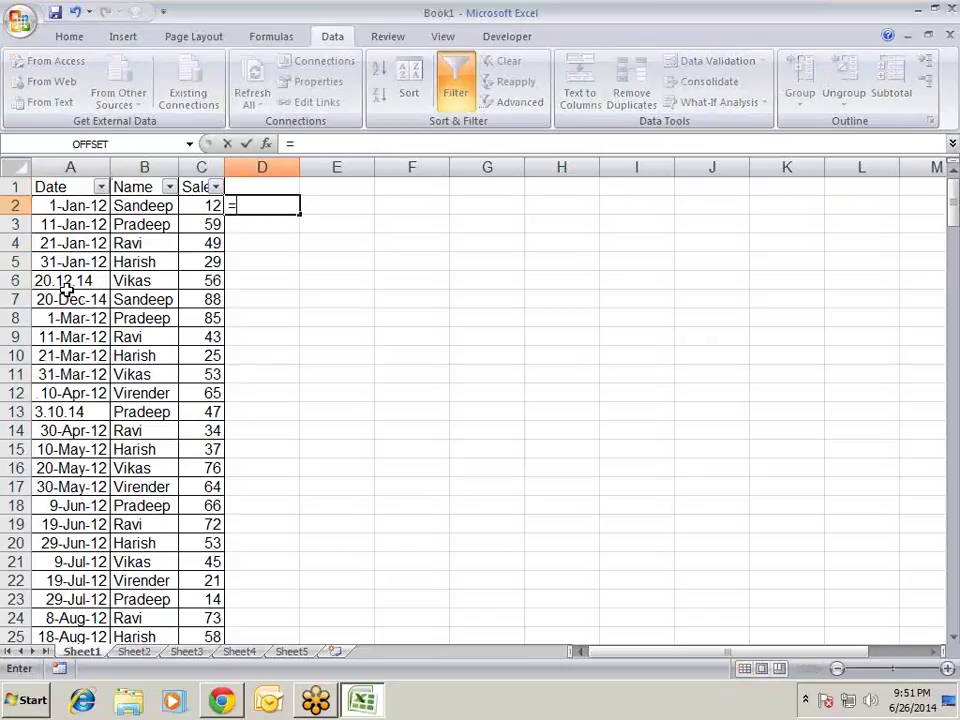
pyautogui.press('Left')
pyautogui.press('Left')
pyautogui.press('Left')
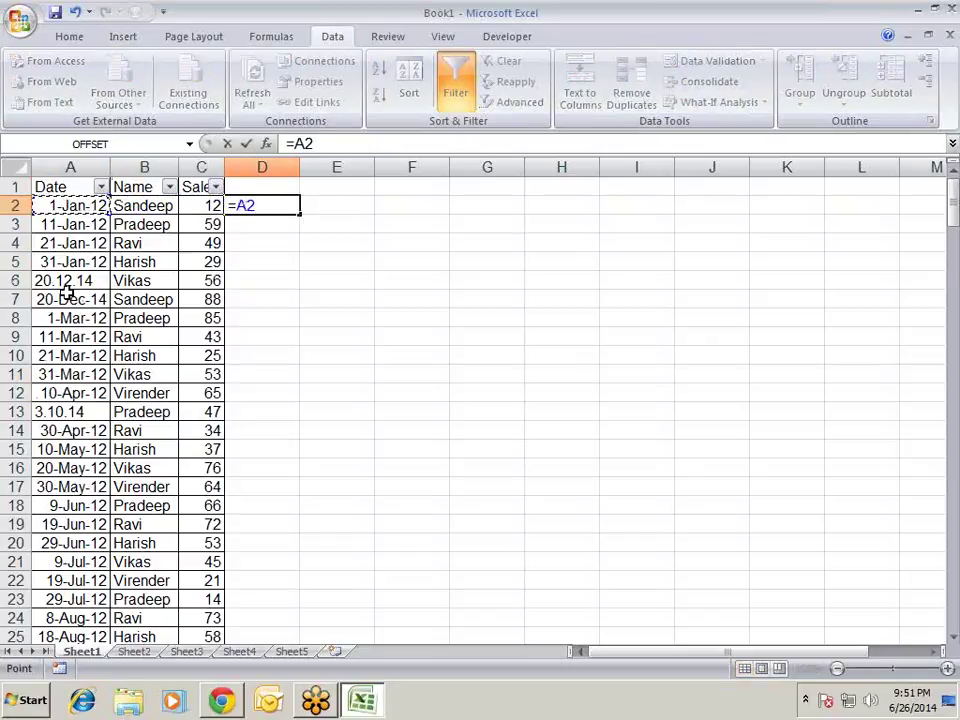
pyautogui.write('+1')
pyautogui.press('Return')
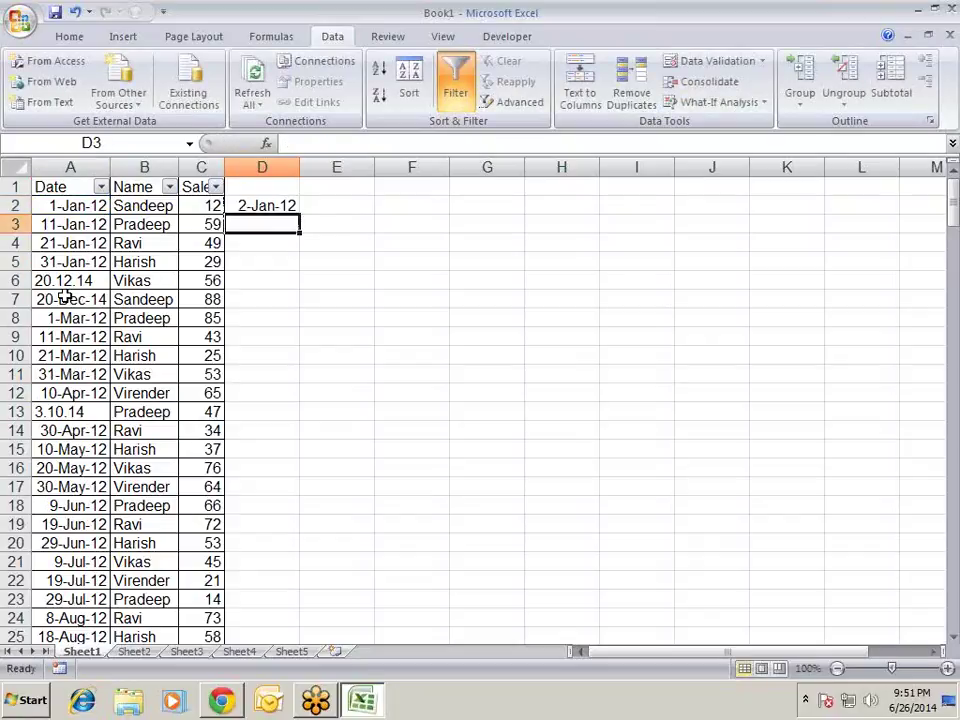
# - Copy the D2 formula down column D through row 219
pyautogui.press('Up')
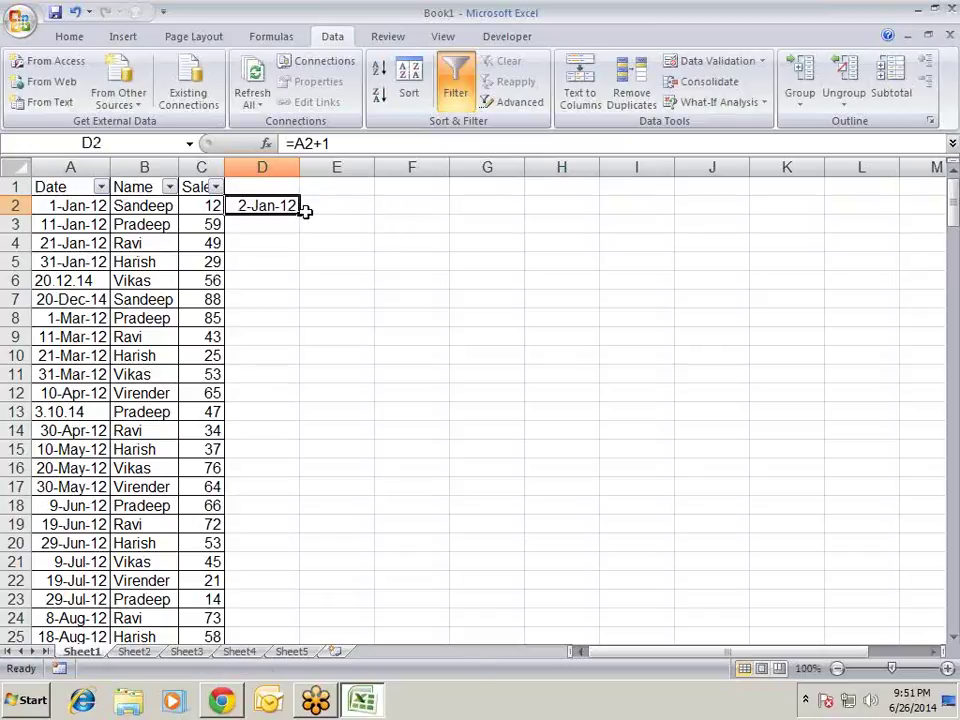
pyautogui.hotkey('ctrl', 'c')
pyautogui.press('Left')
pyautogui.press('Left')
pyautogui.press('Left')
pyautogui.press('Right')
pyautogui.press('Right')
pyautogui.hotkey('ctrl', 'Down')
pyautogui.press('Right')
pyautogui.hotkey('ctrl', 'shift', 'Up')
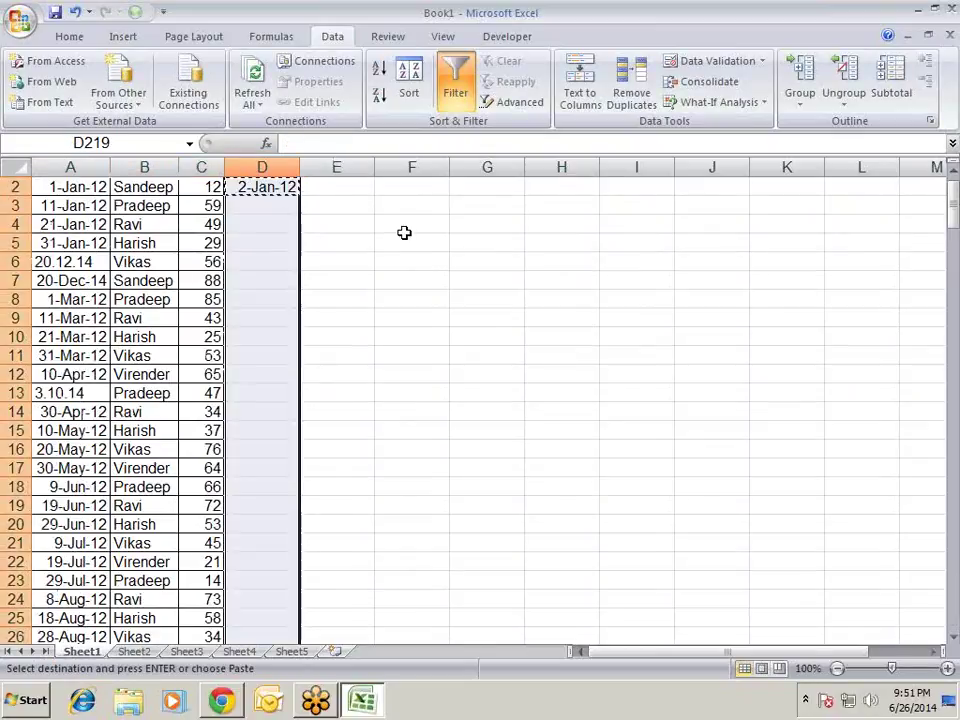
pyautogui.hotkey('ctrl', 'v')
pyautogui.press('Up')
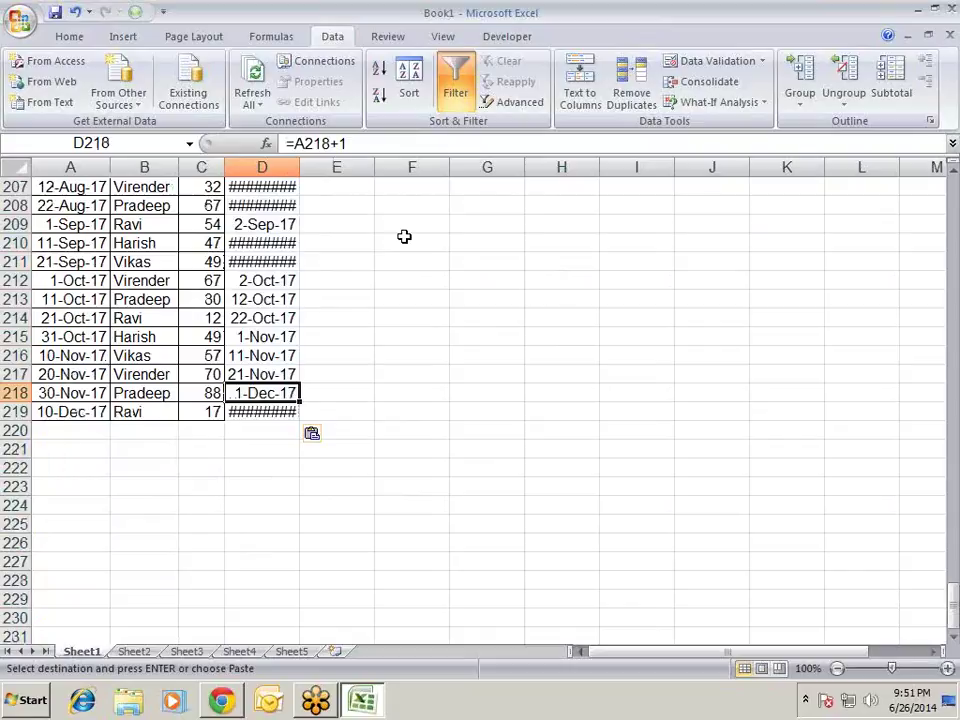
pyautogui.hotkey('ctrl', 'Up')
# - Autofit column D so the #VALUE! results beside text dates show
pyautogui.press('Escape')
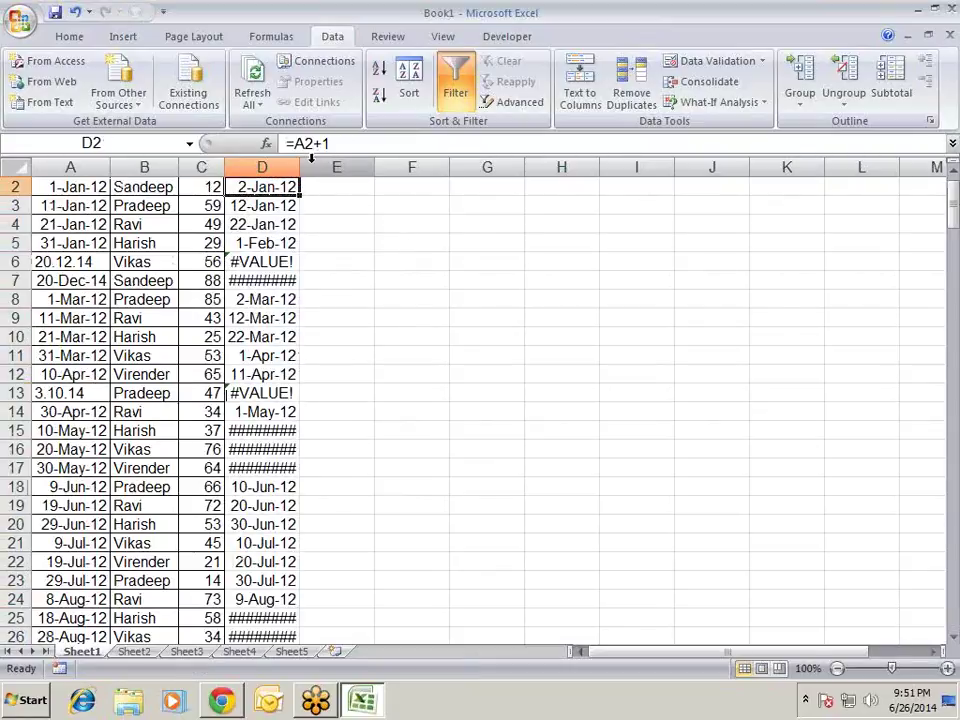
pyautogui.doubleClick(300, 160)
pyautogui.moveTo(290, 262)
pyautogui.mouseDown()
pyautogui.moveTo(295, 277)
pyautogui.moveTo(300, 268)
pyautogui.mouseUp()
pyautogui.scroll(1, 352, 280)
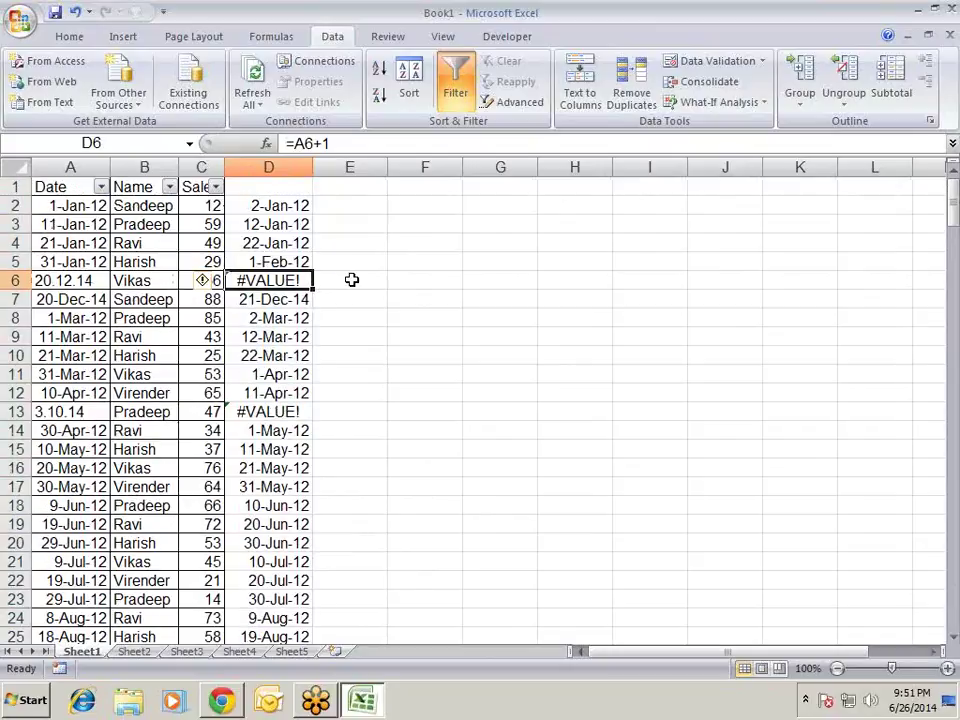
pyautogui.click(285, 184)
# - Head column D as 'd' and filter it to show only #VALUE! rows
pyautogui.write('d')
pyautogui.click(400, 278)
pyautogui.click(285, 190)
pyautogui.hotkey('ctrl', 'shift', 'l')
pyautogui.hotkey('ctrl', 'shift', 'l')
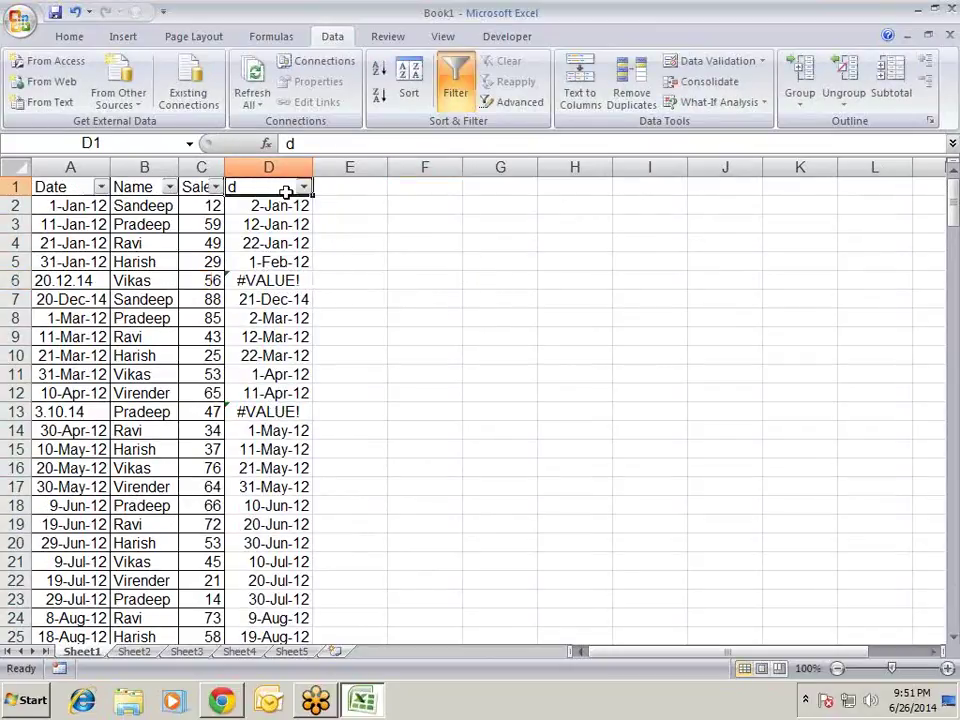
pyautogui.click(303, 187)
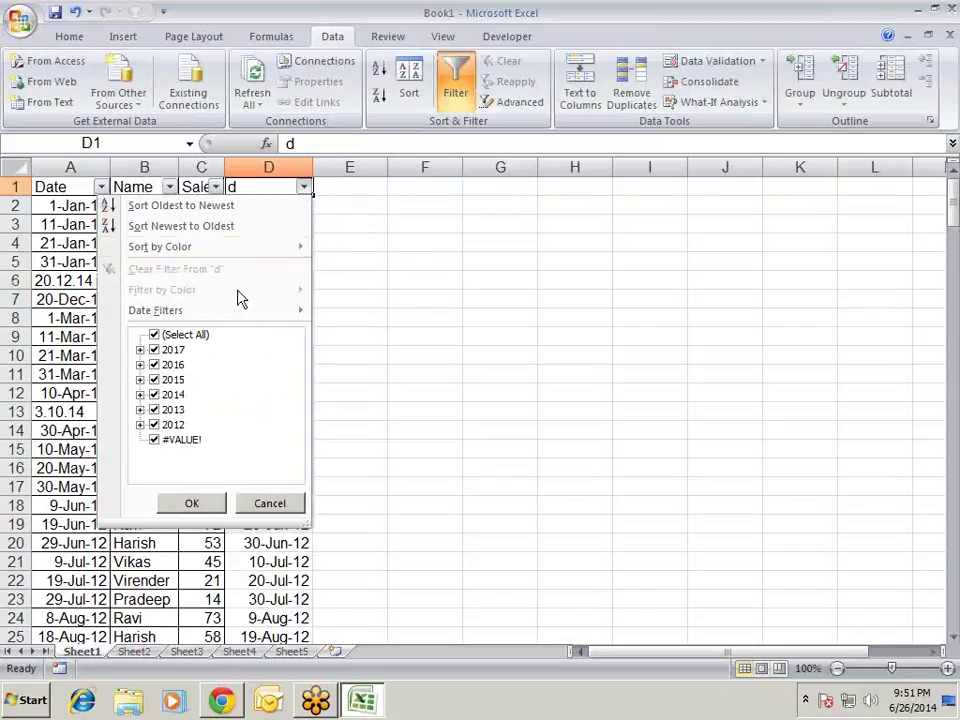
pyautogui.click(182, 335)
pyautogui.click(170, 440)
pyautogui.click(191, 505)
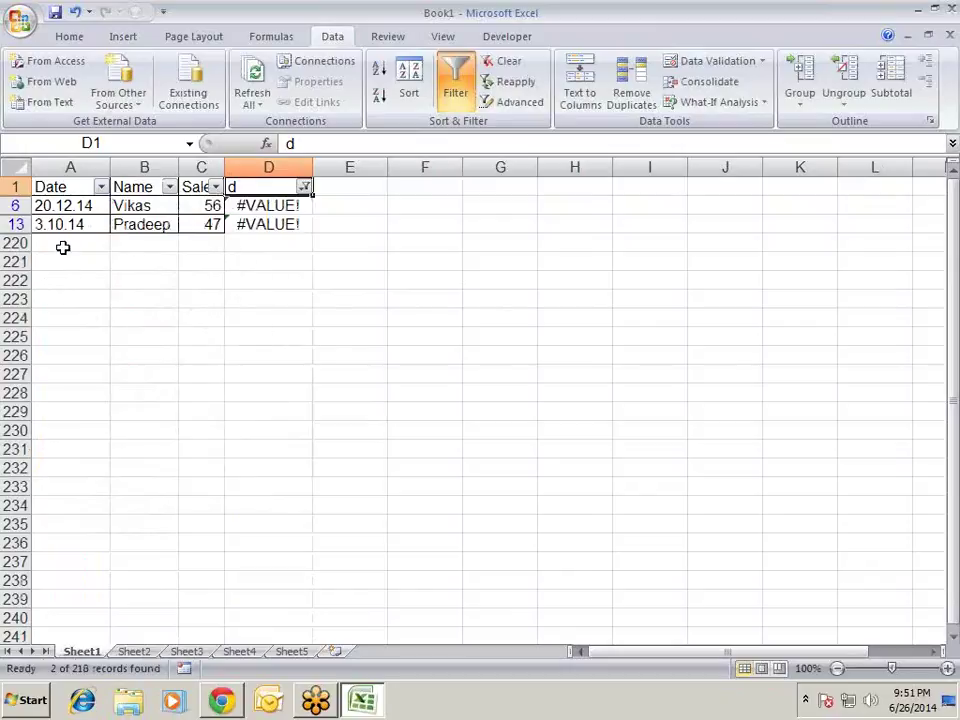
# - Convert text dates 20.12.14 and 3.10.14 to DMY dates with Text to Columns
pyautogui.click(65, 202)
pyautogui.moveTo(65, 198); pyautogui.dragTo(70, 219)
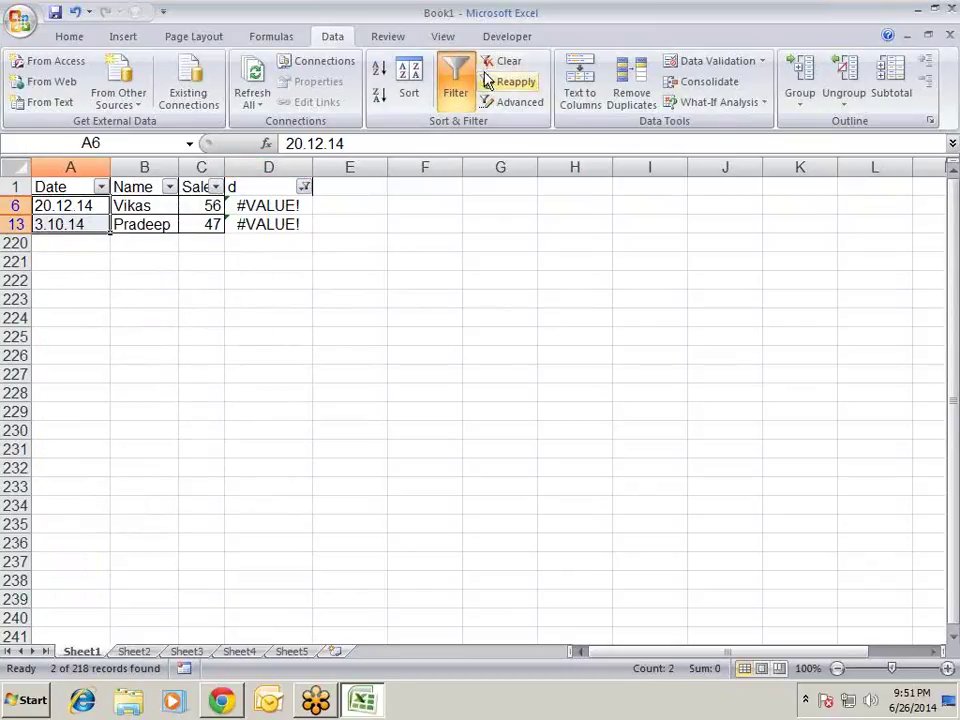
pyautogui.click(580, 88)
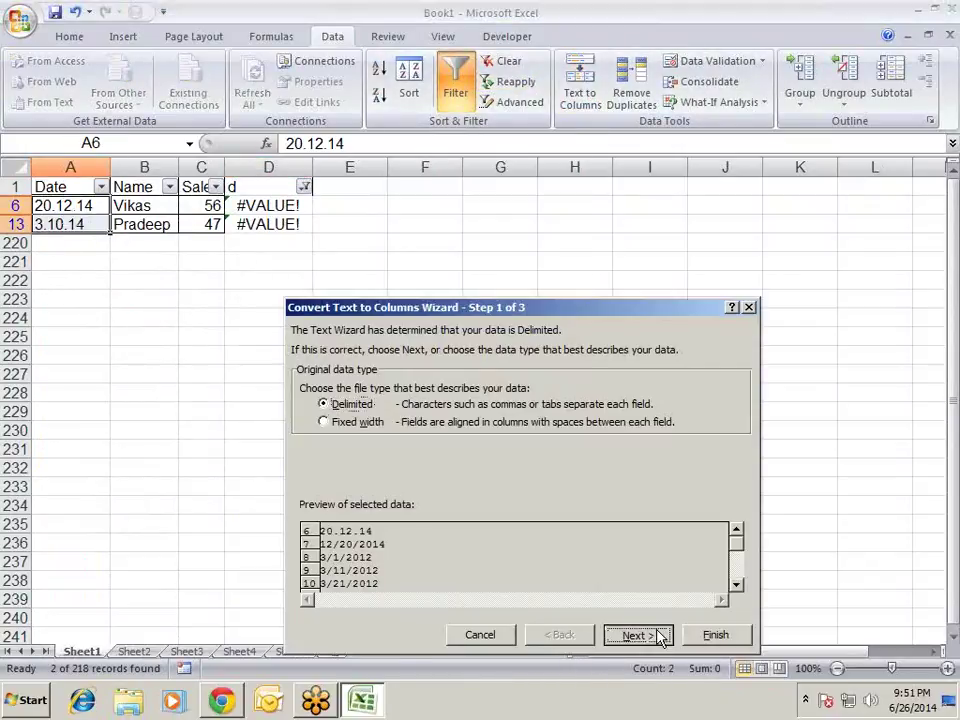
pyautogui.click(652, 635)
pyautogui.click(652, 635)
pyautogui.click(309, 408)
pyautogui.click(427, 408)
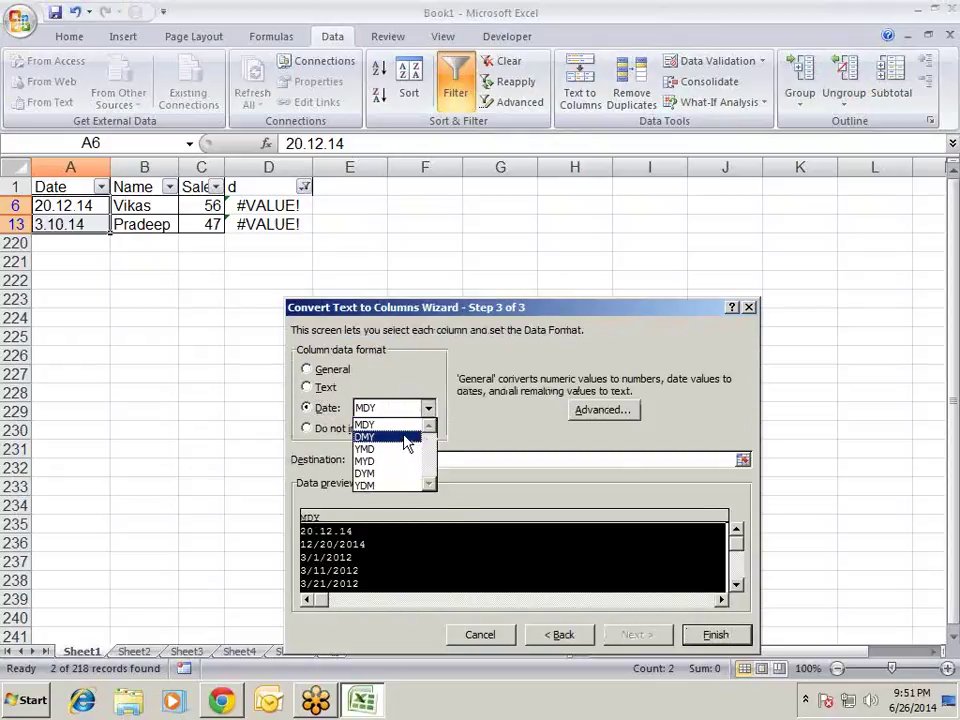
pyautogui.click(366, 437)
pyautogui.click(718, 635)
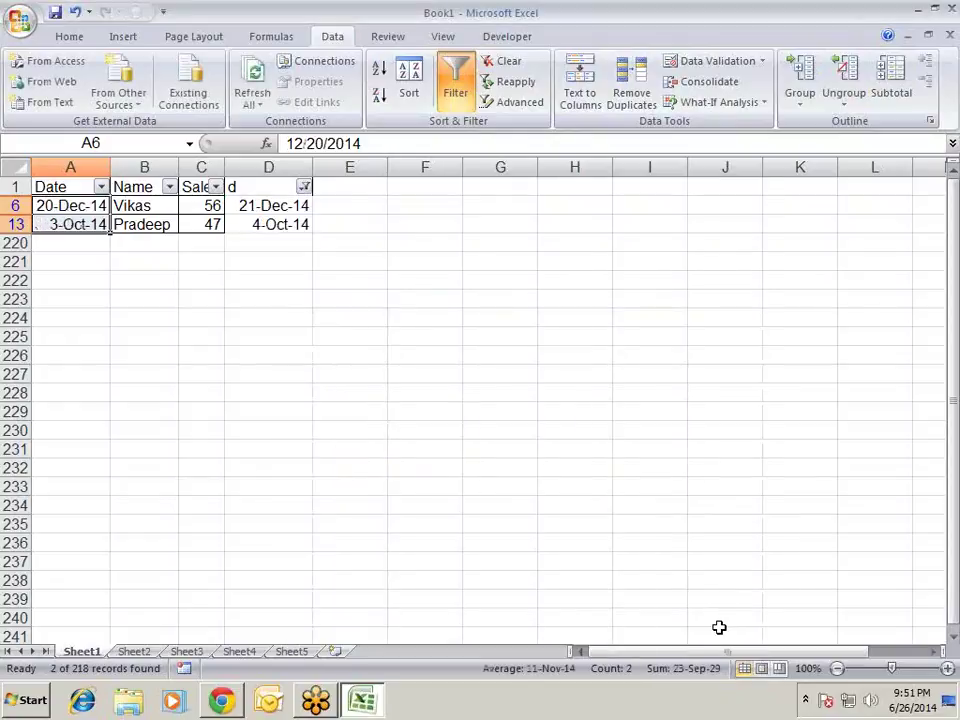
# - Clear the column d filter so every row shows again
pyautogui.click(304, 187)
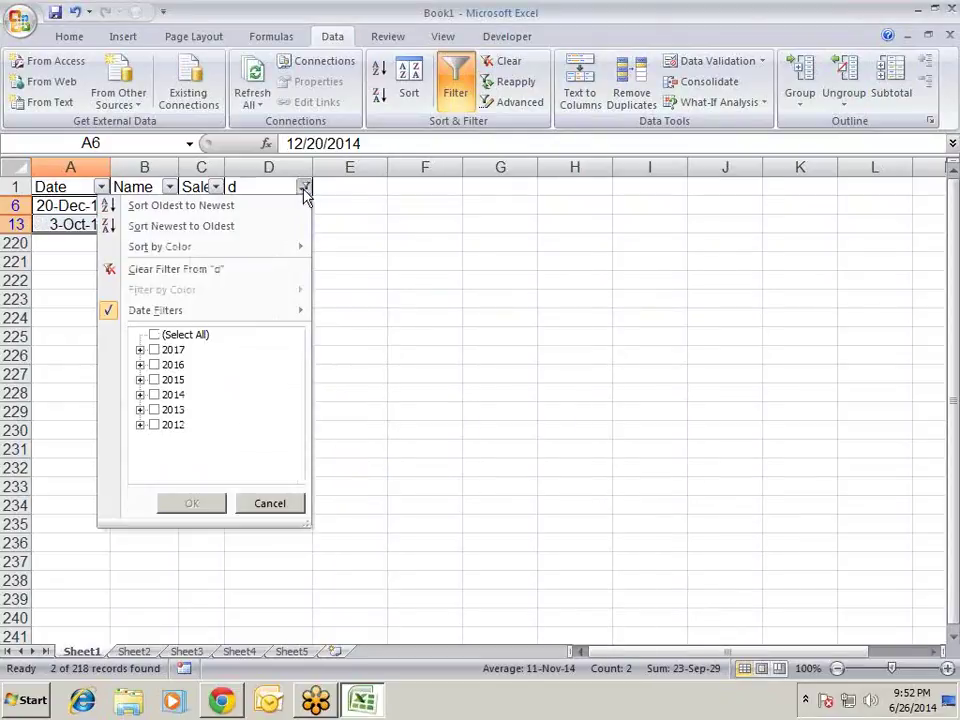
pyautogui.click(183, 336)
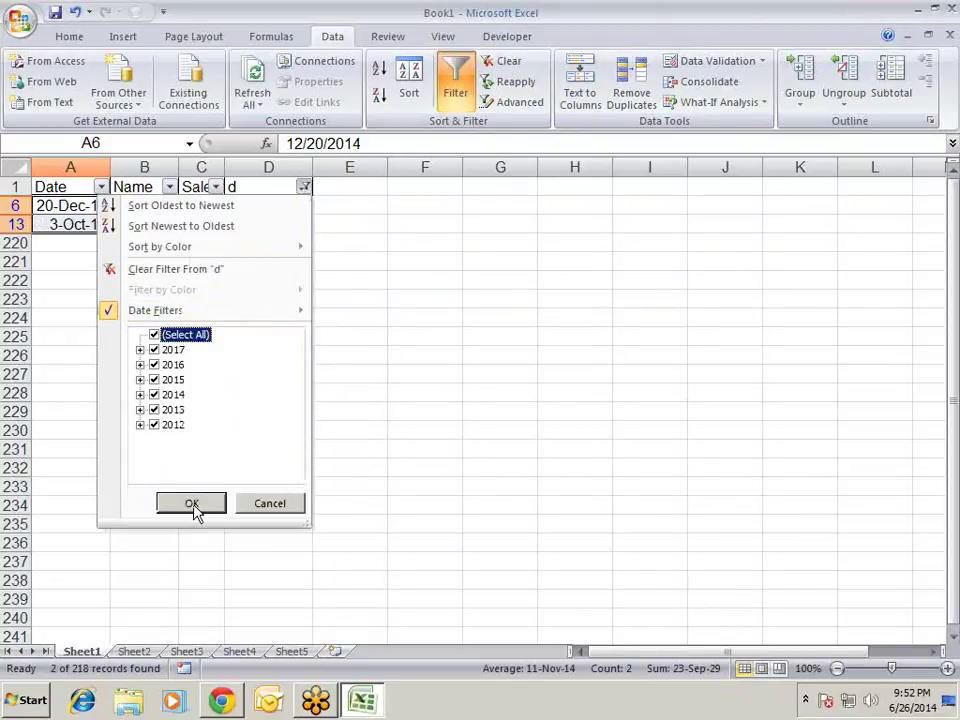
pyautogui.click(192, 503)
# - Delete the helper column D from the sheet
pyautogui.rightClick(292, 165)
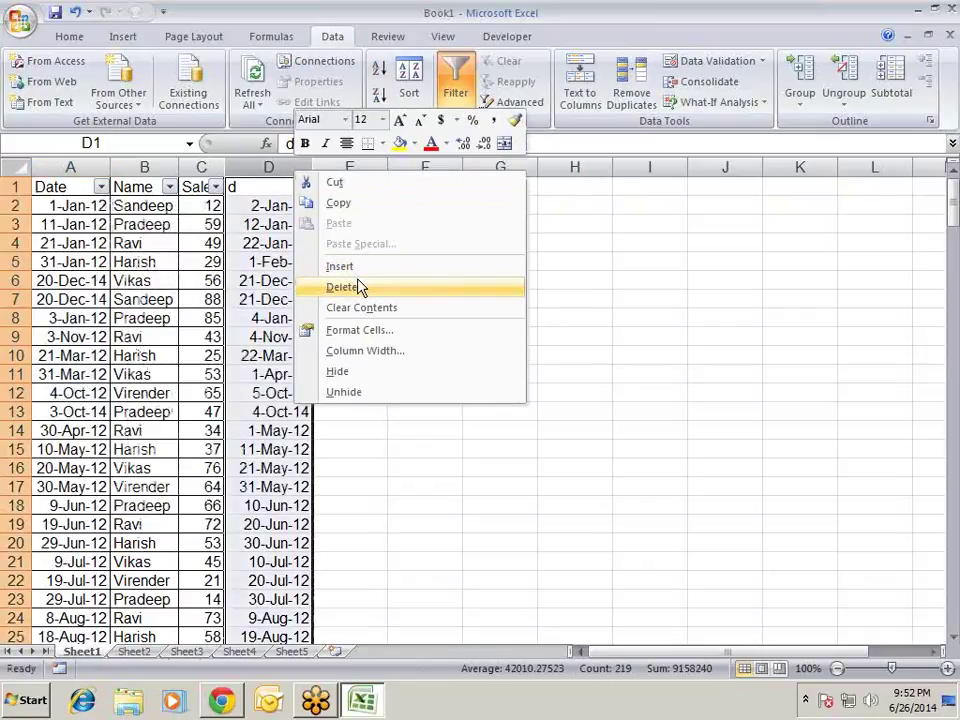
pyautogui.click(358, 283)
pyautogui.click(285, 244)
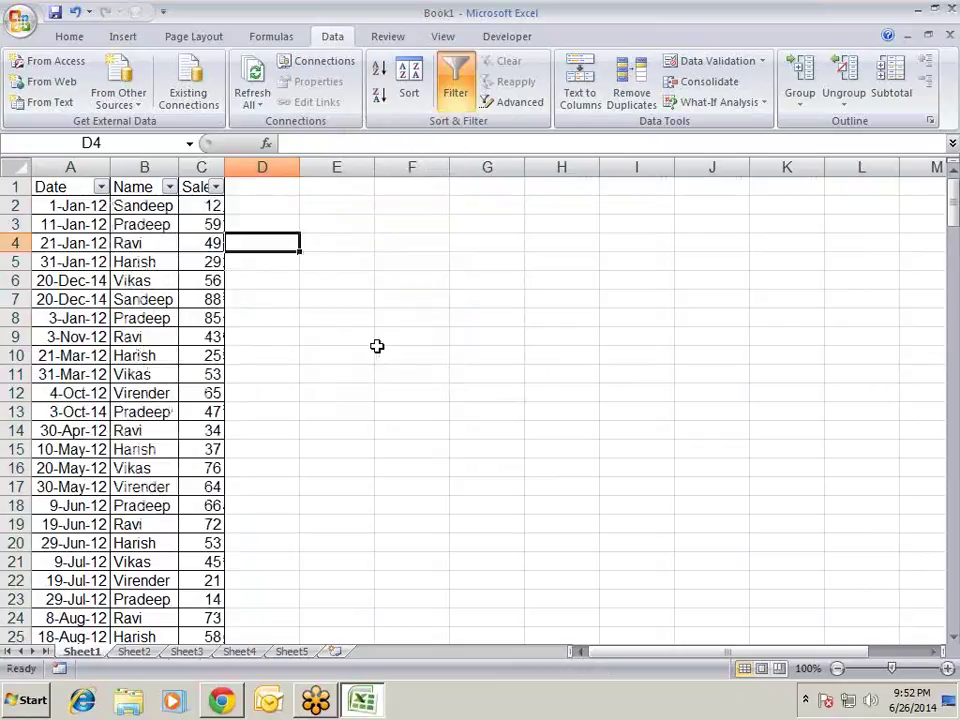
pyautogui.press('Left')
pyautogui.press('Left')
pyautogui.press('Left')
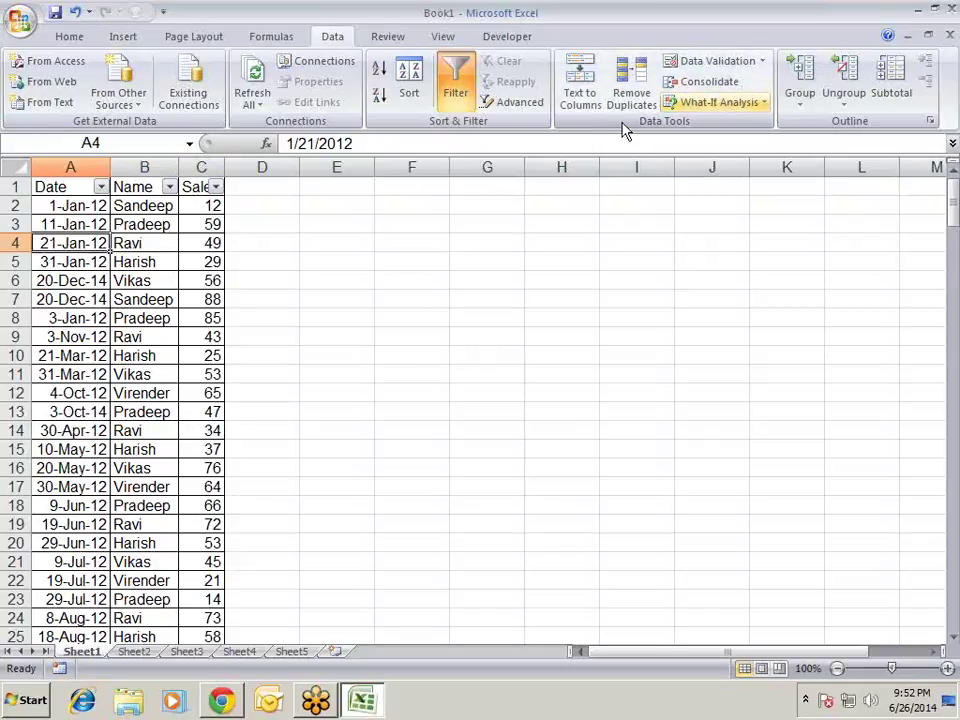
# - Sort the table by date oldest to newest, then newest to oldest
pyautogui.click(67, 40)
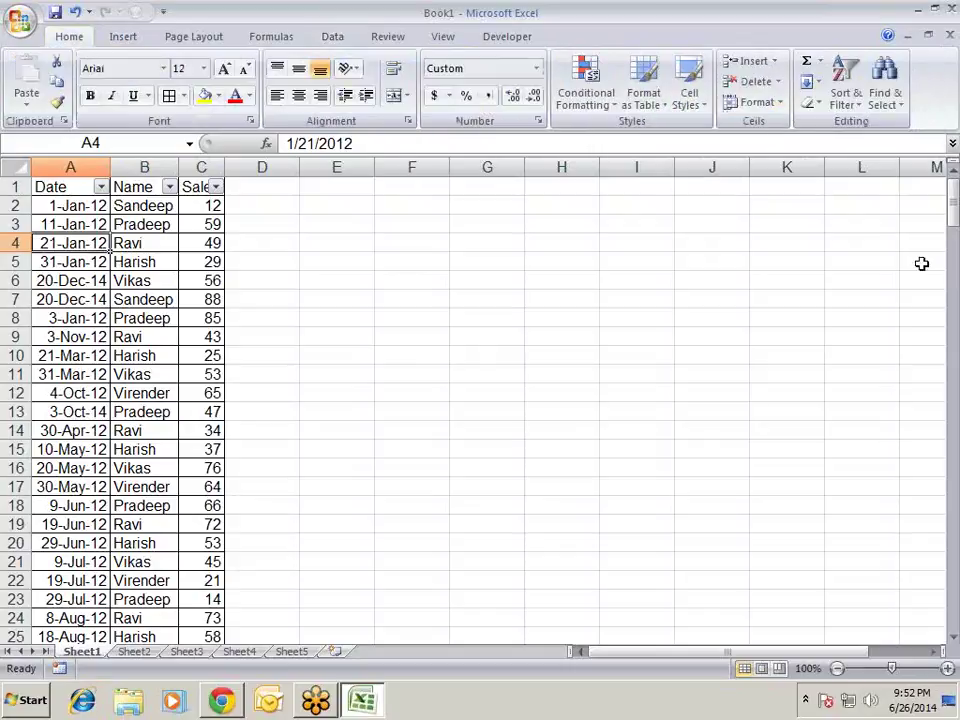
pyautogui.click(848, 100)
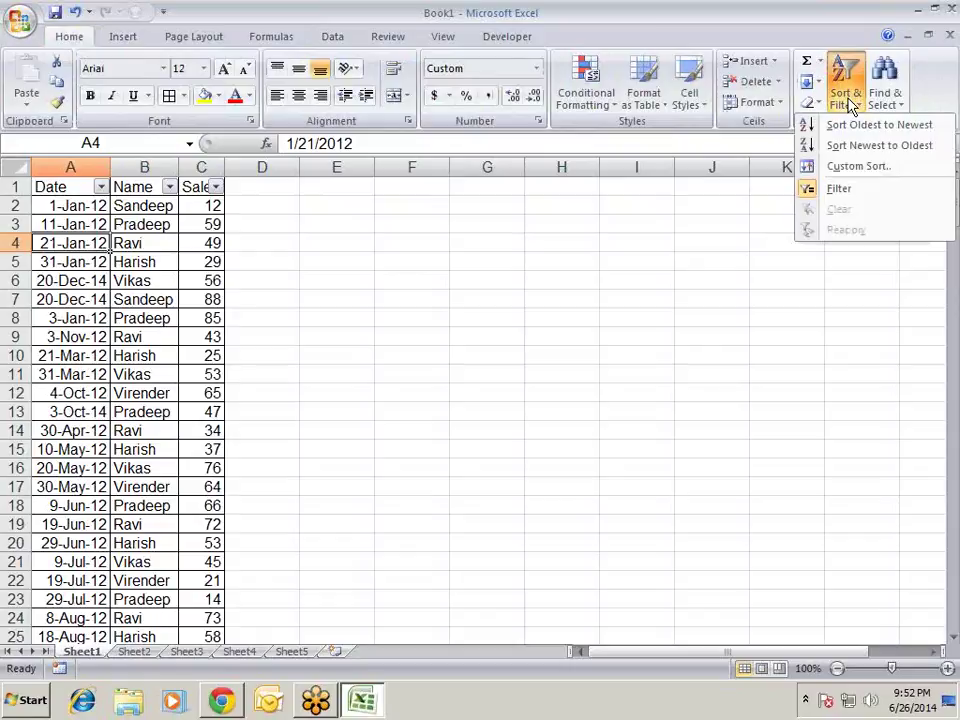
pyautogui.click(852, 127)
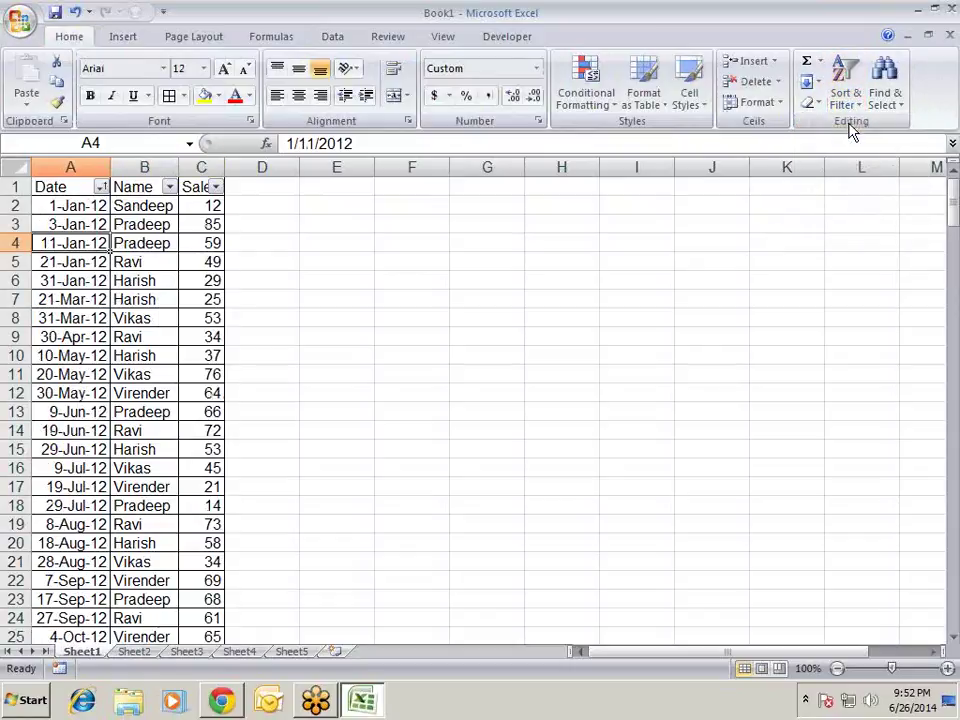
pyautogui.click(836, 107)
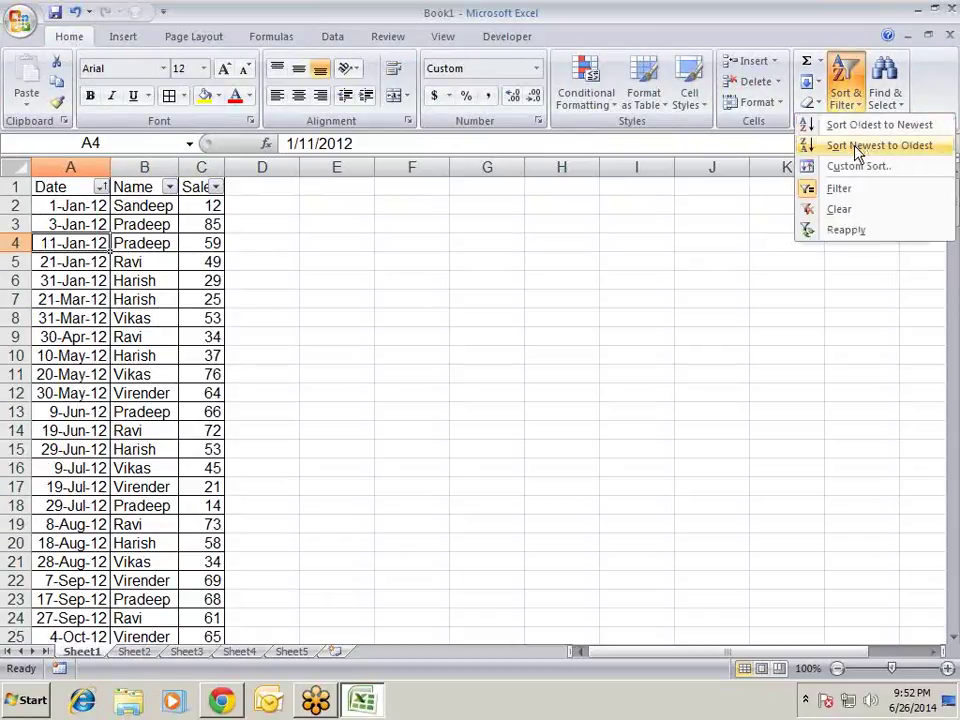
pyautogui.click(856, 144)
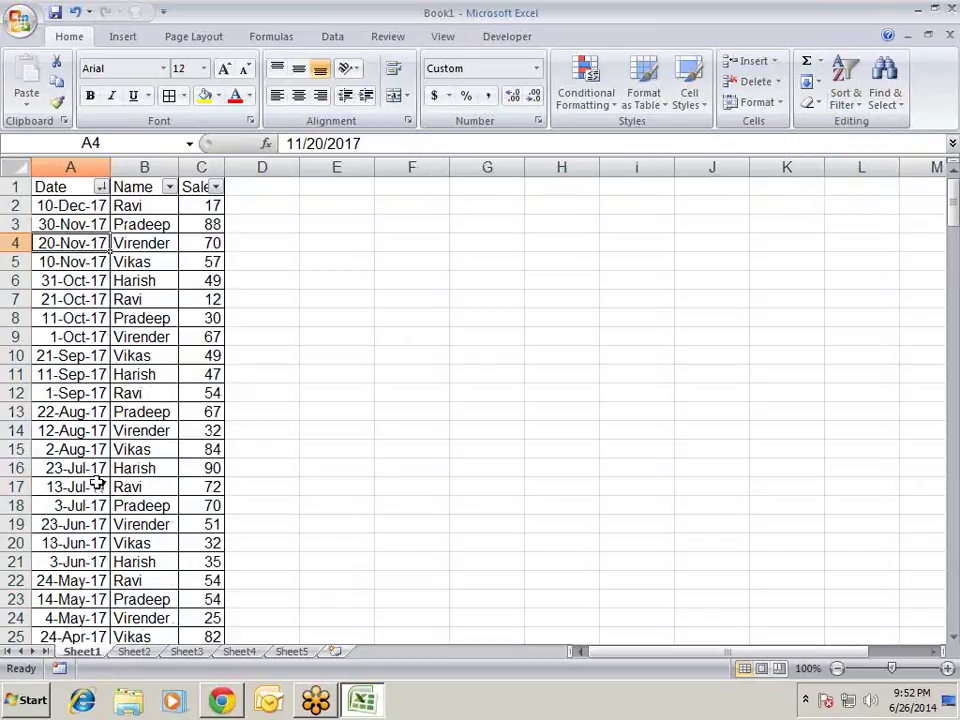
pyautogui.scroll(-4, 94, 489)
pyautogui.scroll(-5, 94, 488)
pyautogui.scroll(-11, 97, 488)
pyautogui.scroll(-6, 97, 488)
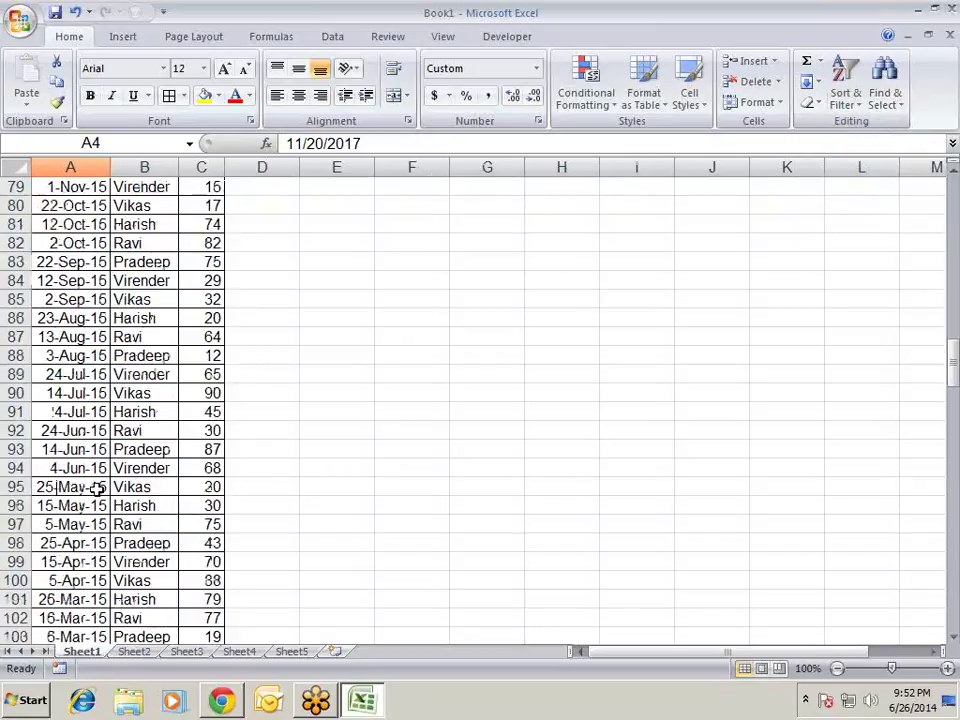
pyautogui.scroll(5, 97, 489)
pyautogui.scroll(11, 97, 489)
pyautogui.scroll(7, 97, 489)
pyautogui.scroll(3, 97, 489)
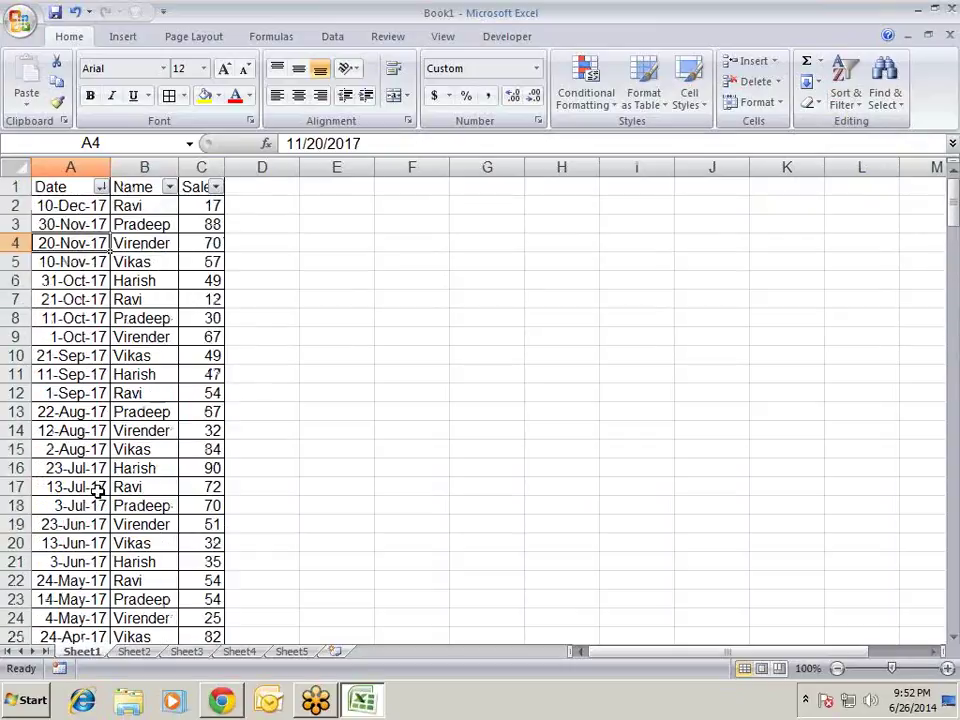
# - Check the Date filter keeps every year ticked so all rows show
pyautogui.click(102, 187)
pyautogui.click(90, 334)
pyautogui.click(90, 334)
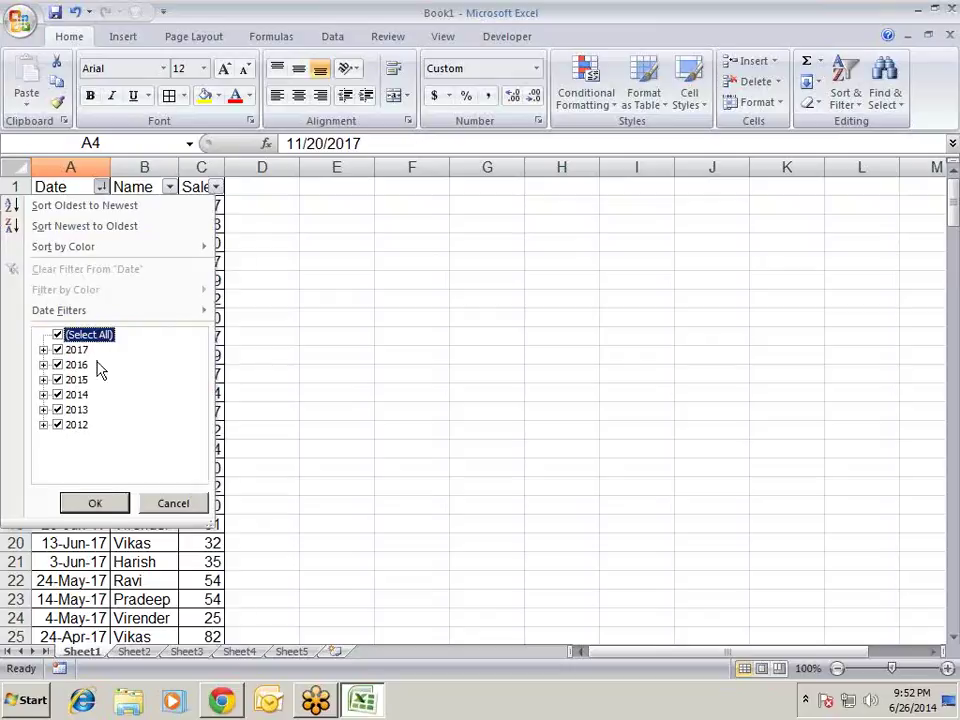
pyautogui.click(95, 503)
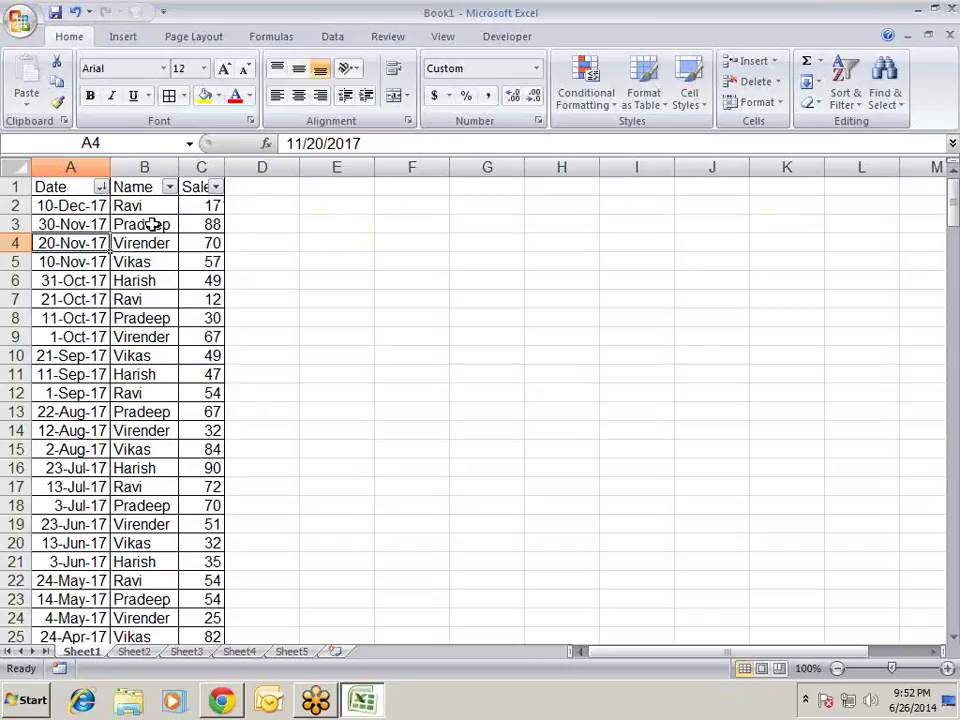
pyautogui.moveTo(96, 167)
pyautogui.mouseDown()
pyautogui.moveTo(200, 167)
pyautogui.moveTo(186, 167)
pyautogui.mouseUp()
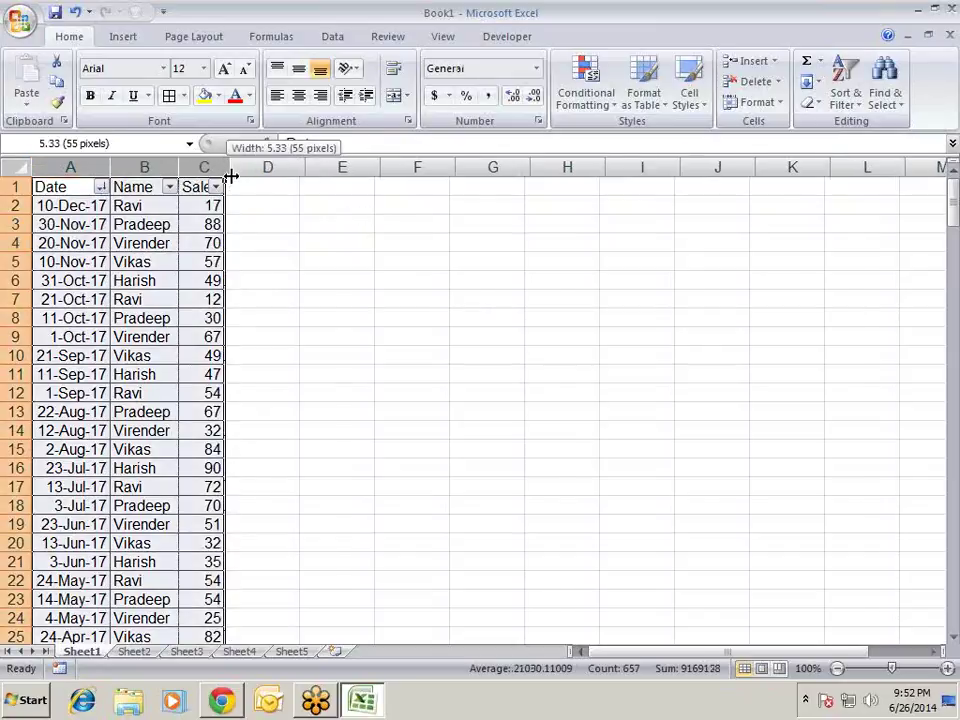
pyautogui.click(223, 167)
pyautogui.hotkey('ctrl', 'z')
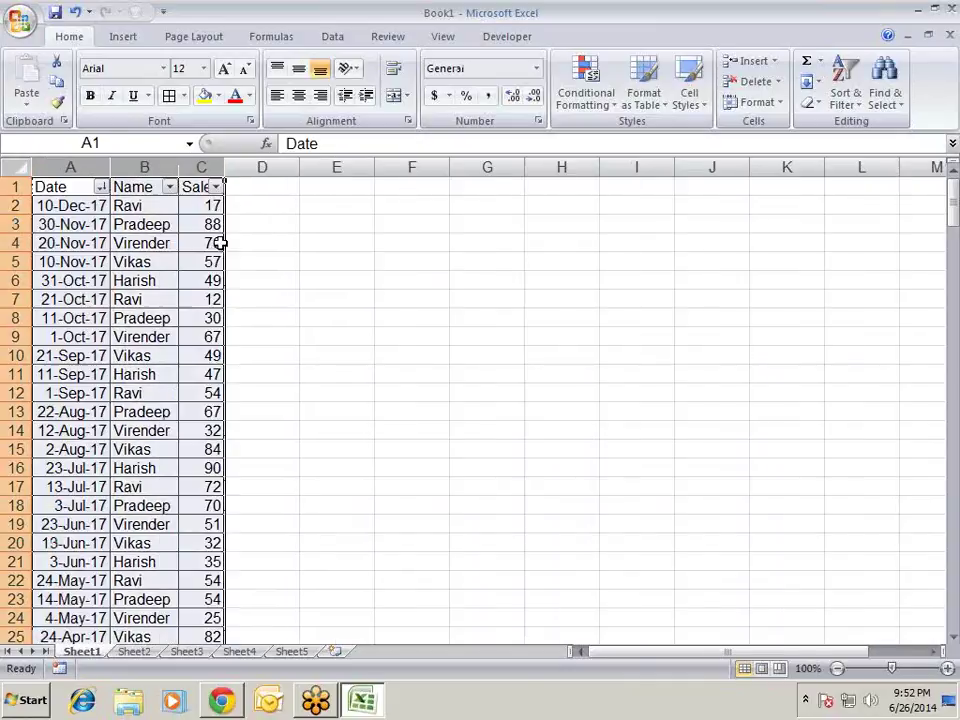
pyautogui.click(354, 300)
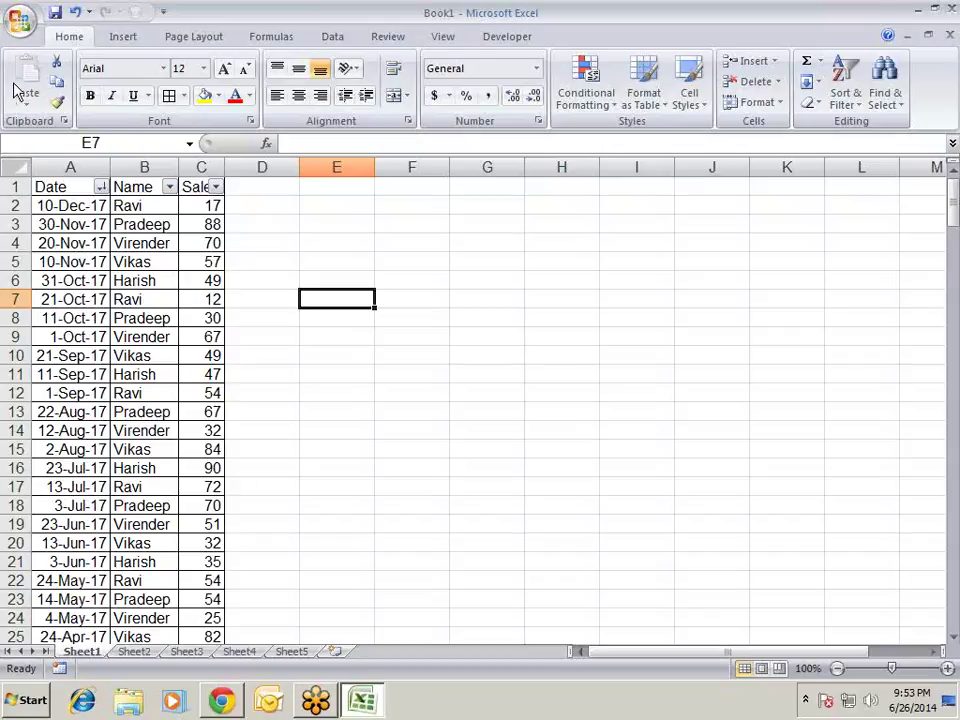
# - Select the Sales values from C2 down to C219 and return to the top
pyautogui.click(78, 246)
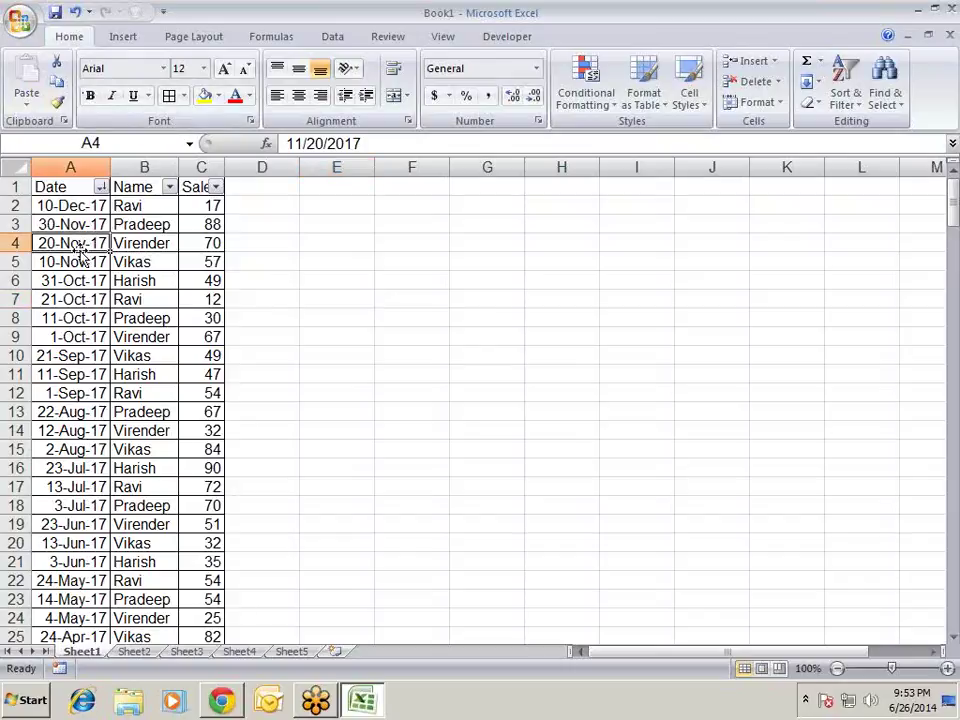
pyautogui.click(198, 224)
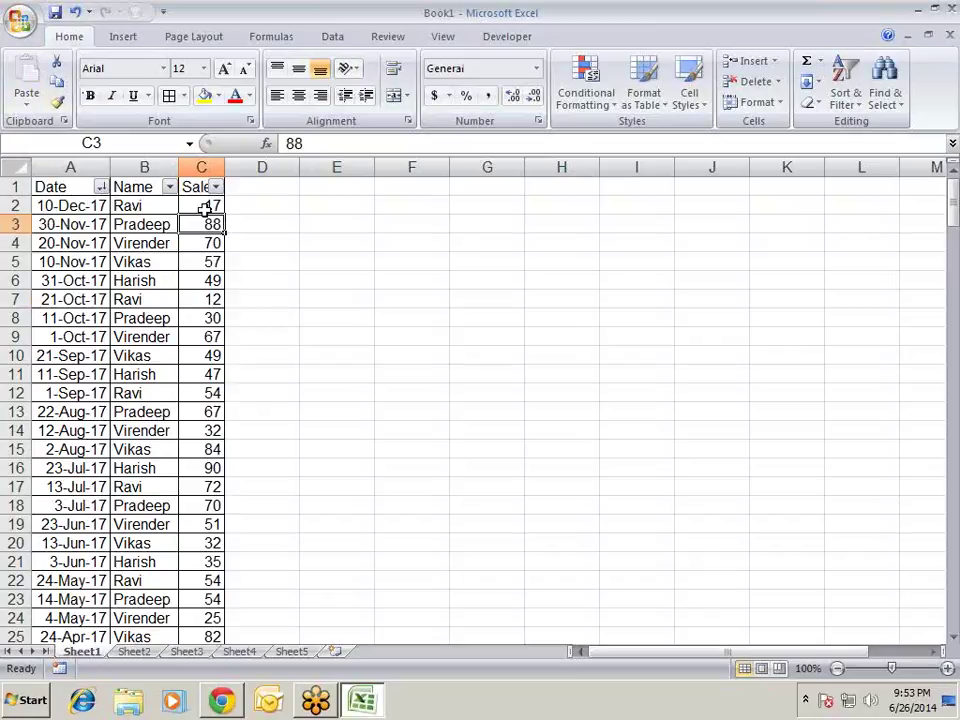
pyautogui.click(205, 205)
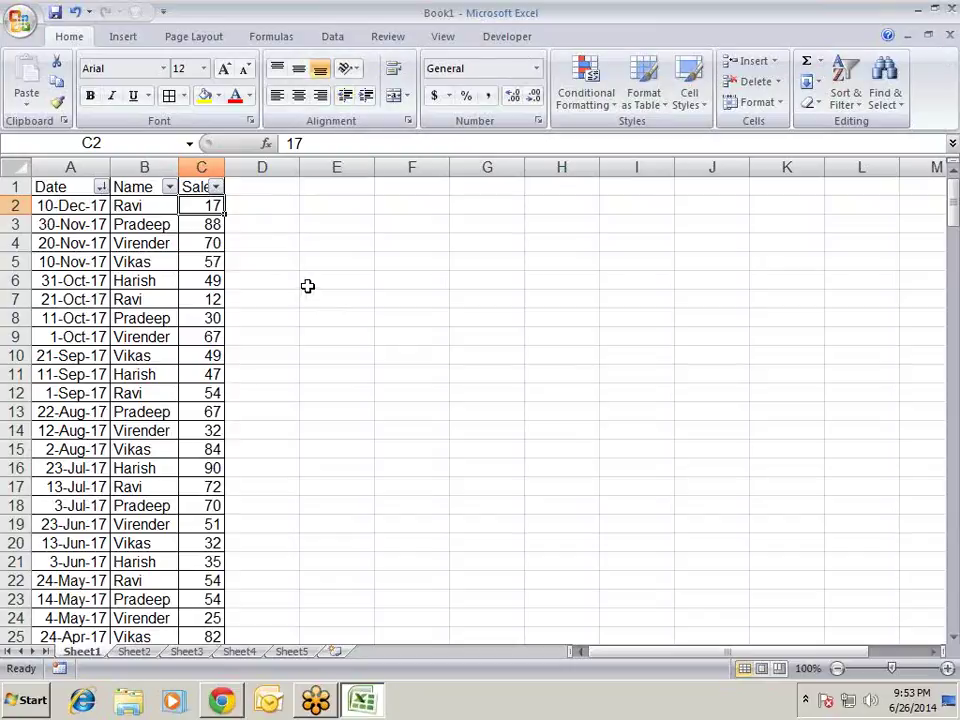
pyautogui.press('Up')
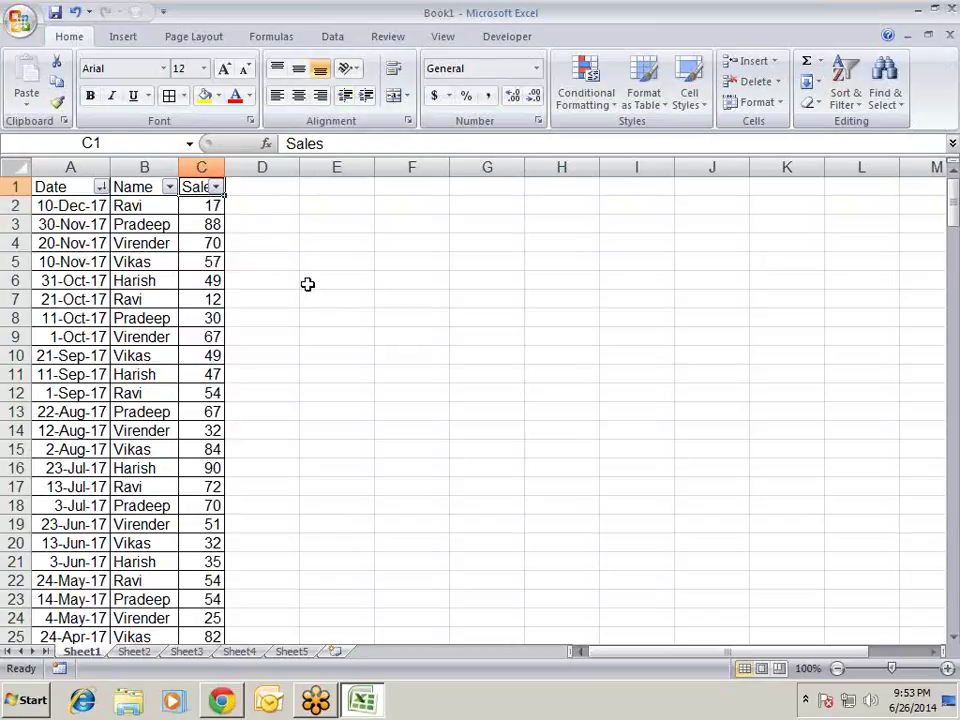
pyautogui.press('Down')
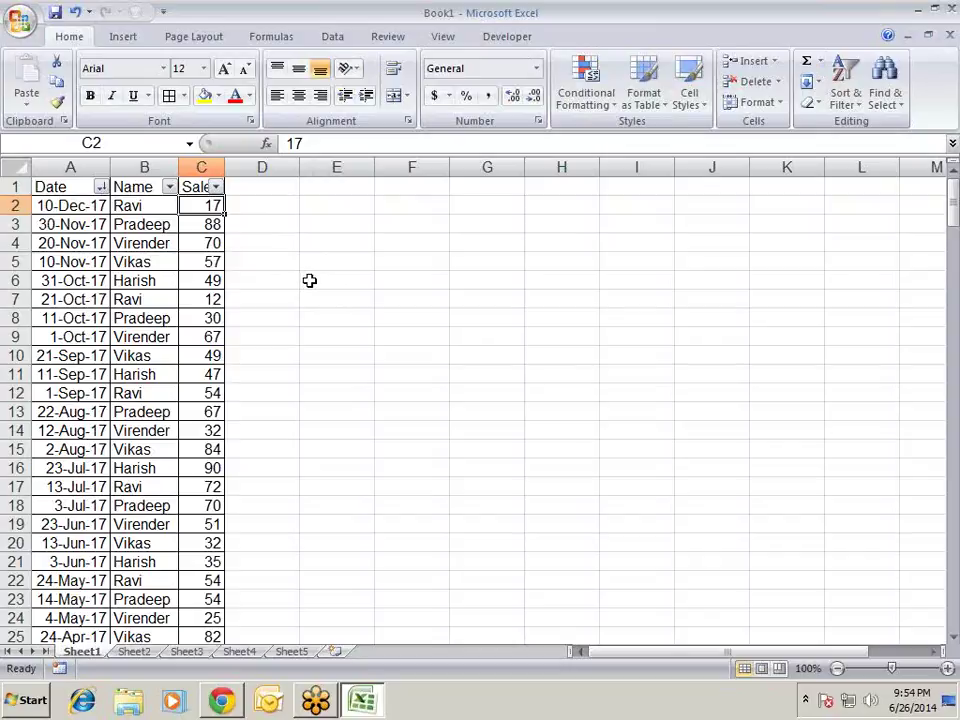
pyautogui.hotkey('ctrl', 'shift', 'Down')
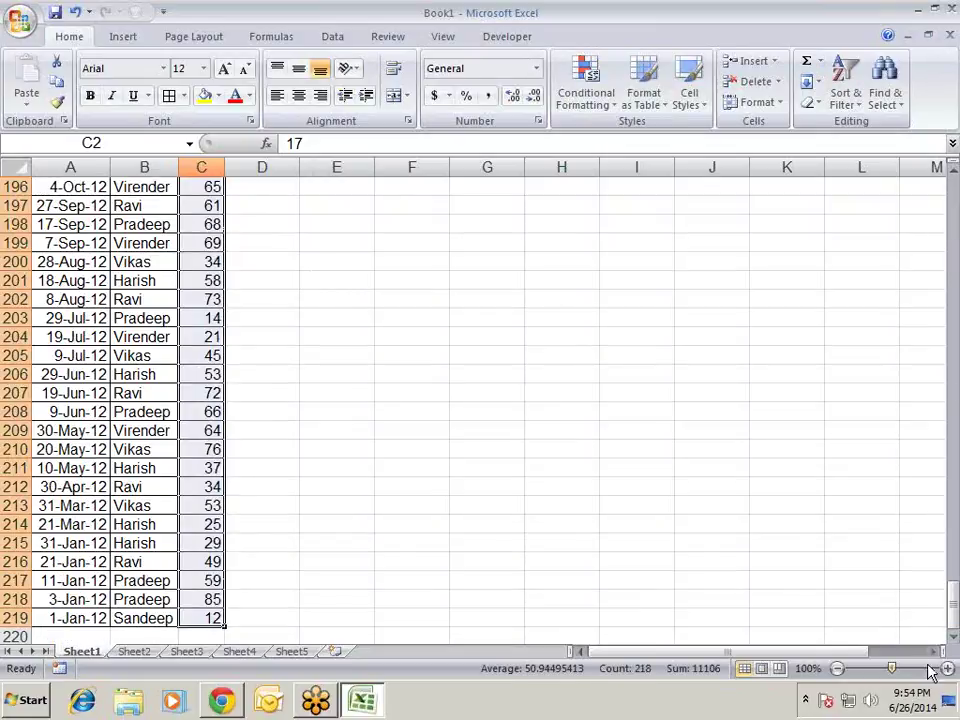
pyautogui.moveTo(952, 611); pyautogui.dragTo(953, 200)
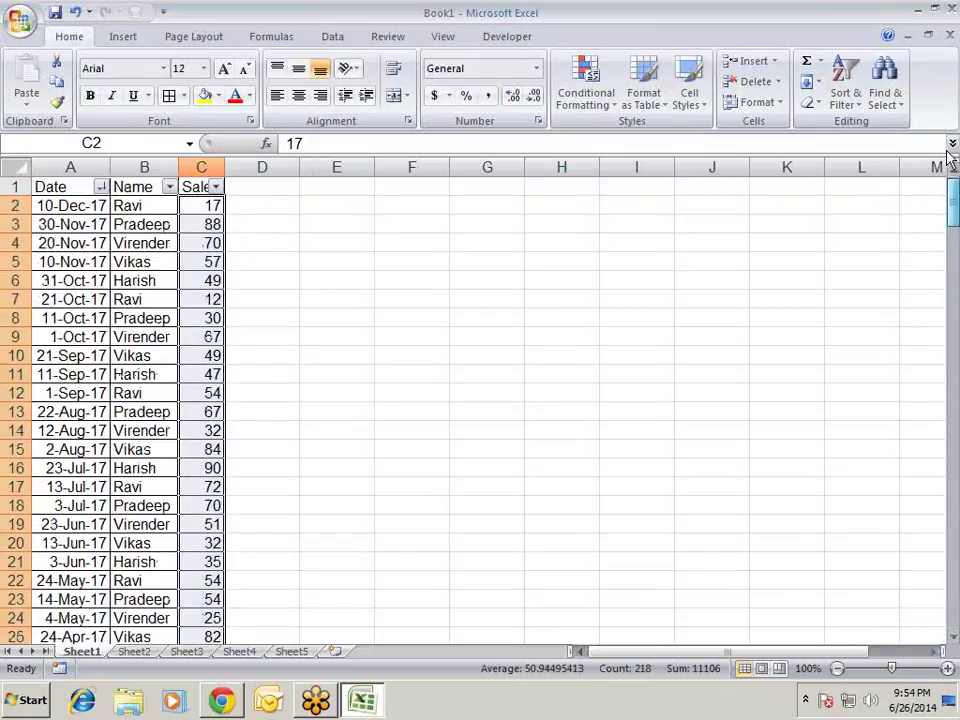
pyautogui.click(582, 92)
# - Start a Greater Than highlight rule with the value 50
pyautogui.moveTo(598, 138)
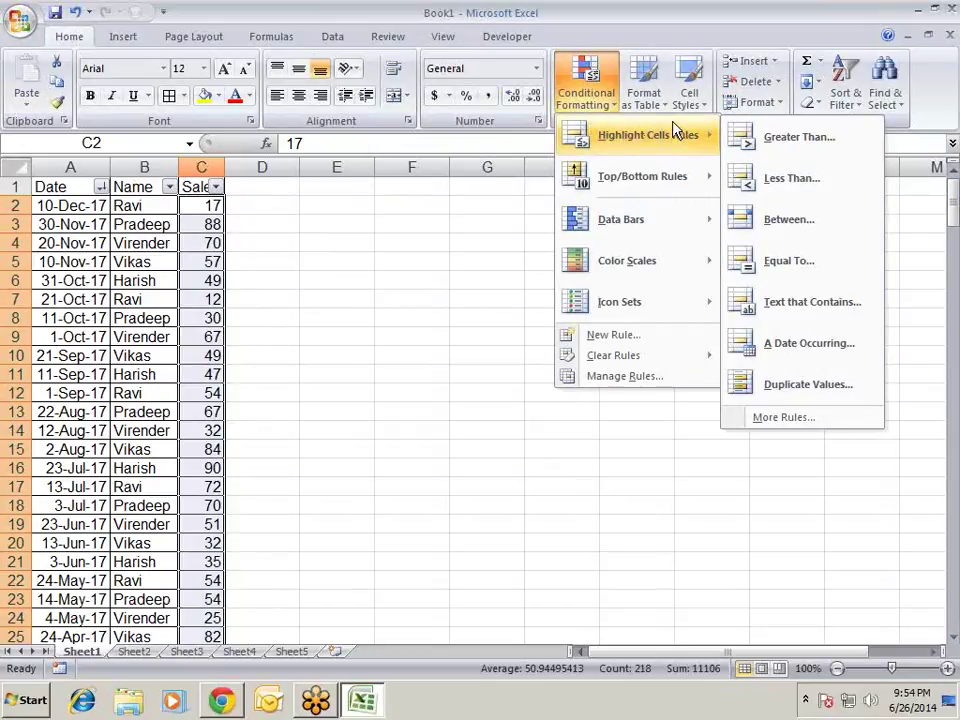
pyautogui.click(769, 140)
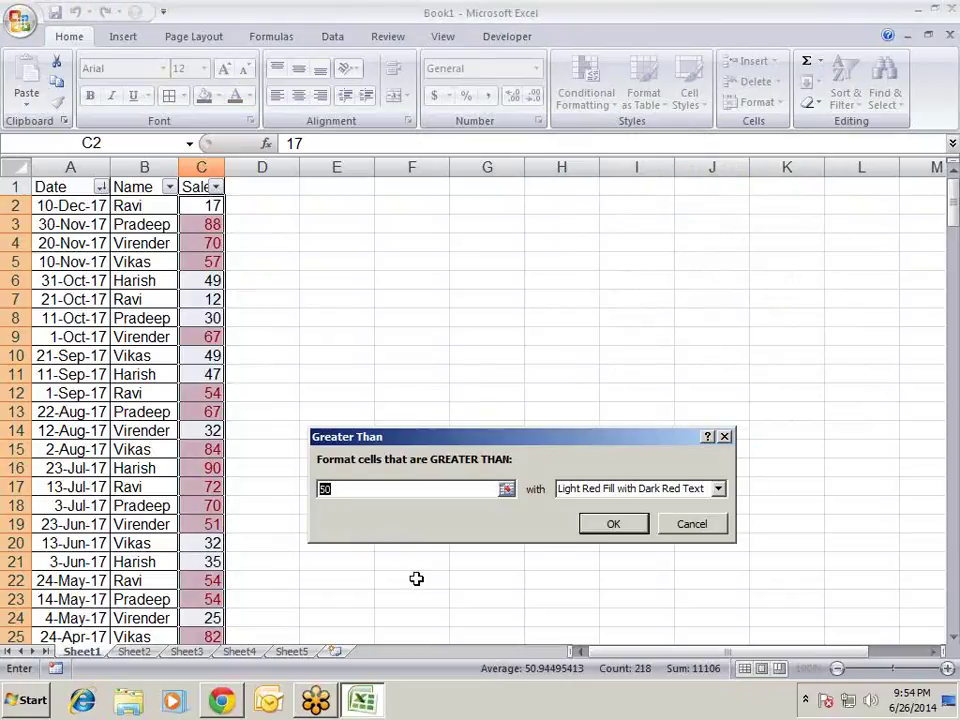
pyautogui.write('50')
# - Preview the yellow, green, light red, red text and red border presets, then choose Custom Format
pyautogui.click(719, 489)
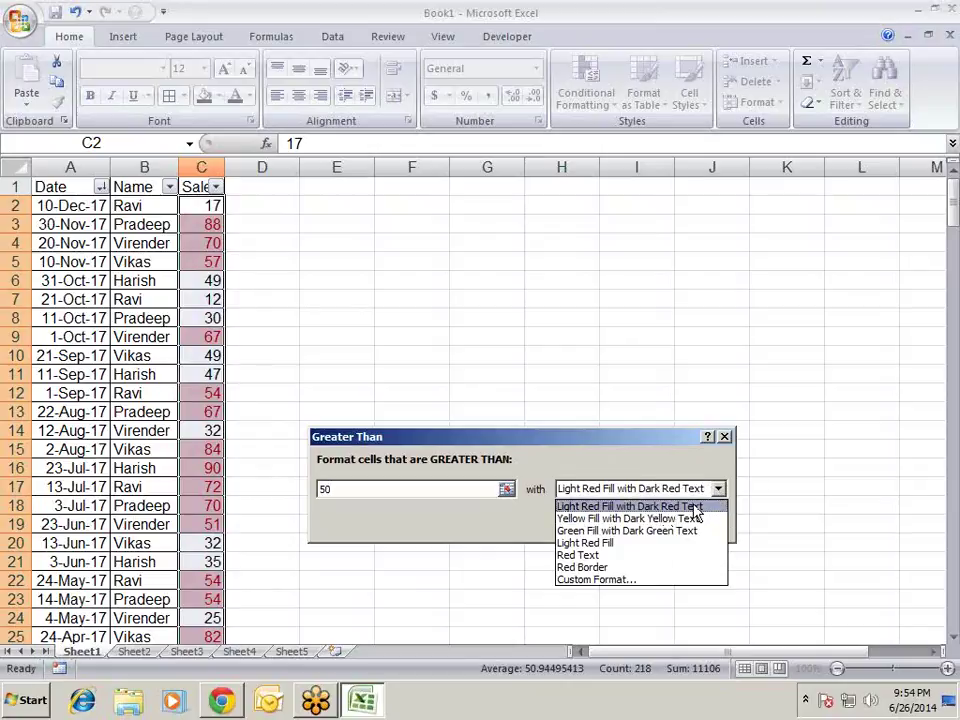
pyautogui.click(690, 518)
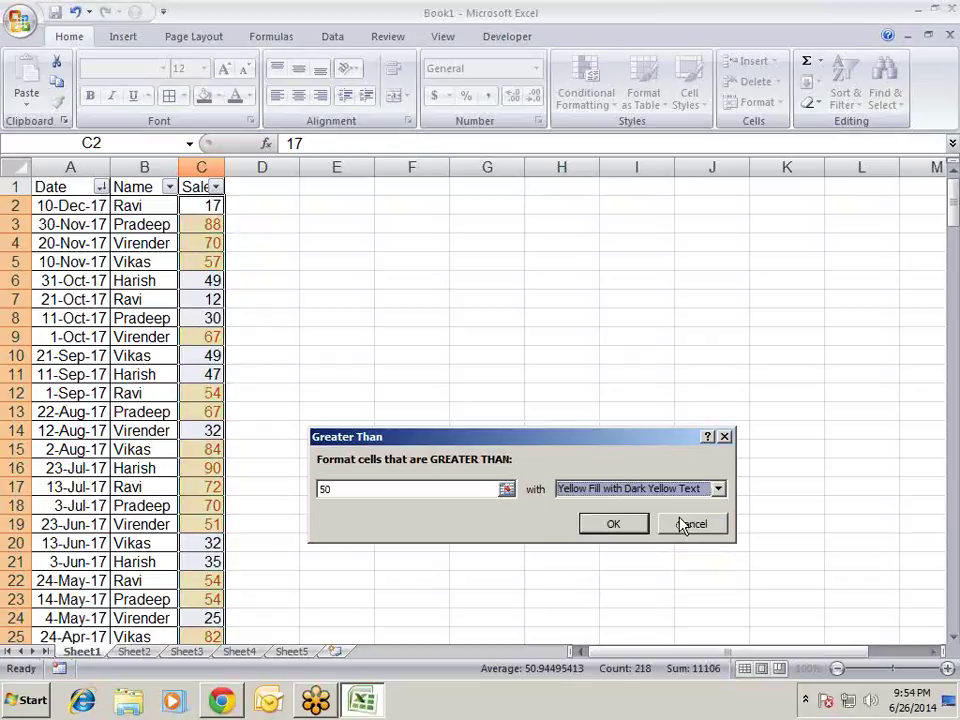
pyautogui.click(719, 489)
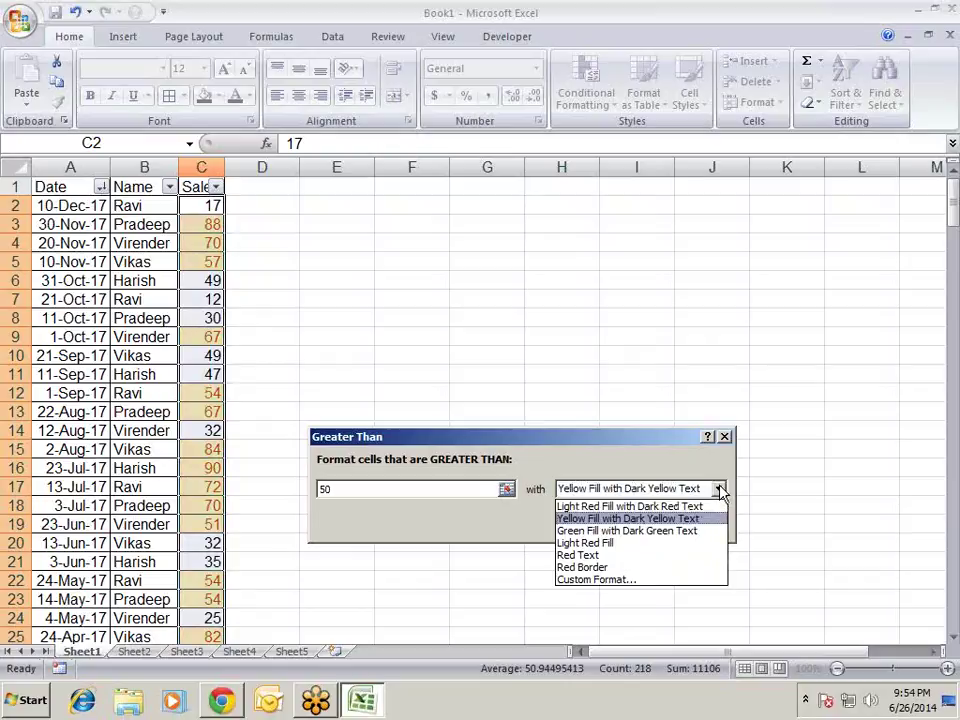
pyautogui.click(703, 531)
pyautogui.click(719, 489)
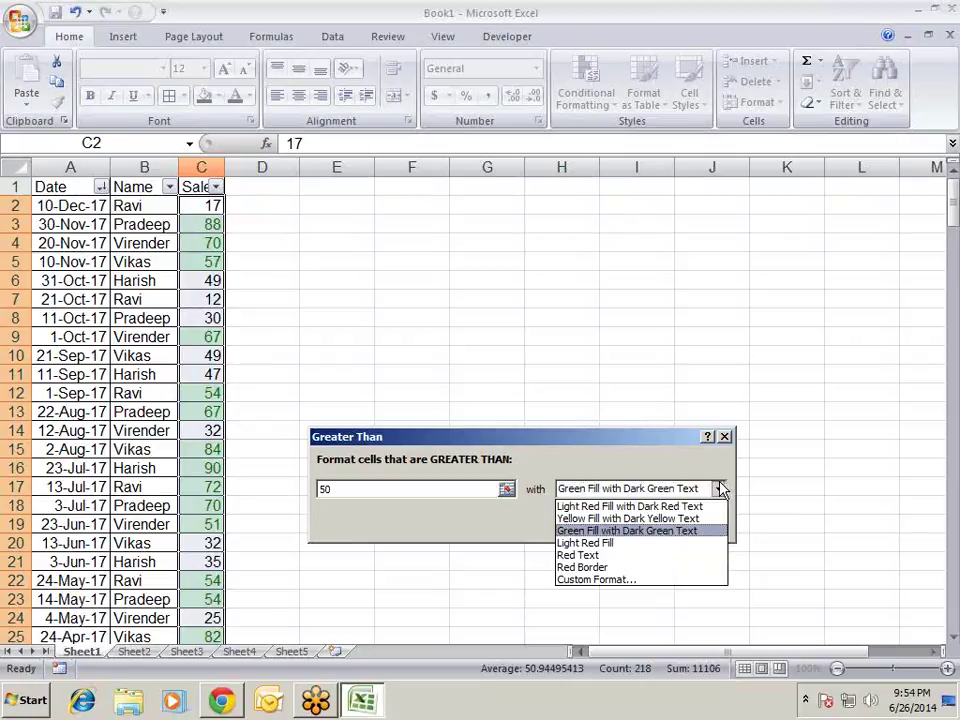
pyautogui.click(680, 543)
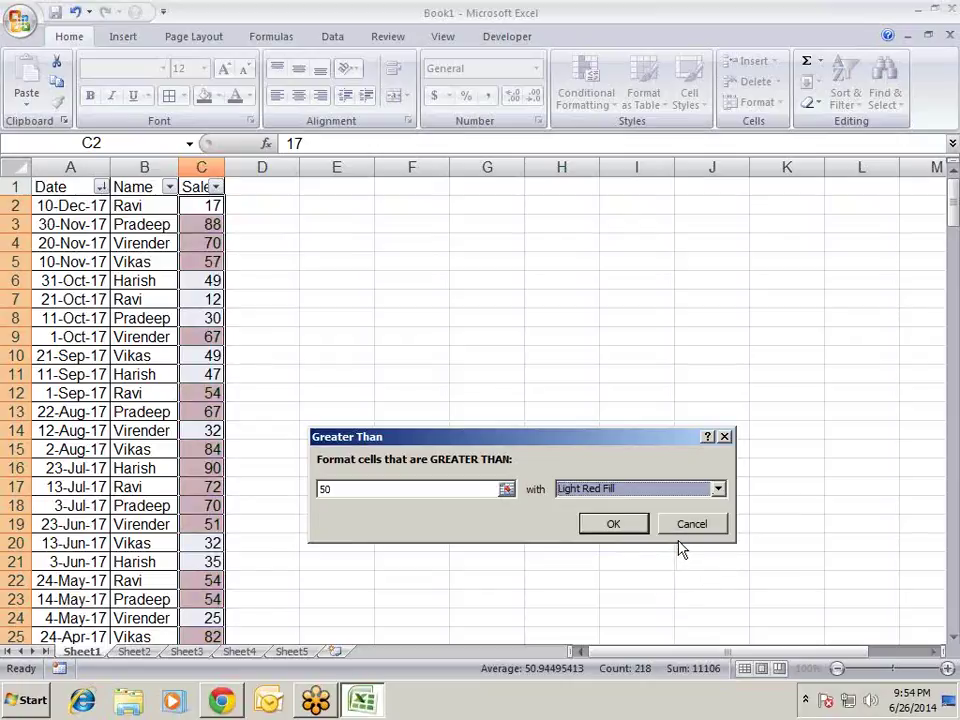
pyautogui.click(719, 488)
pyautogui.click(605, 555)
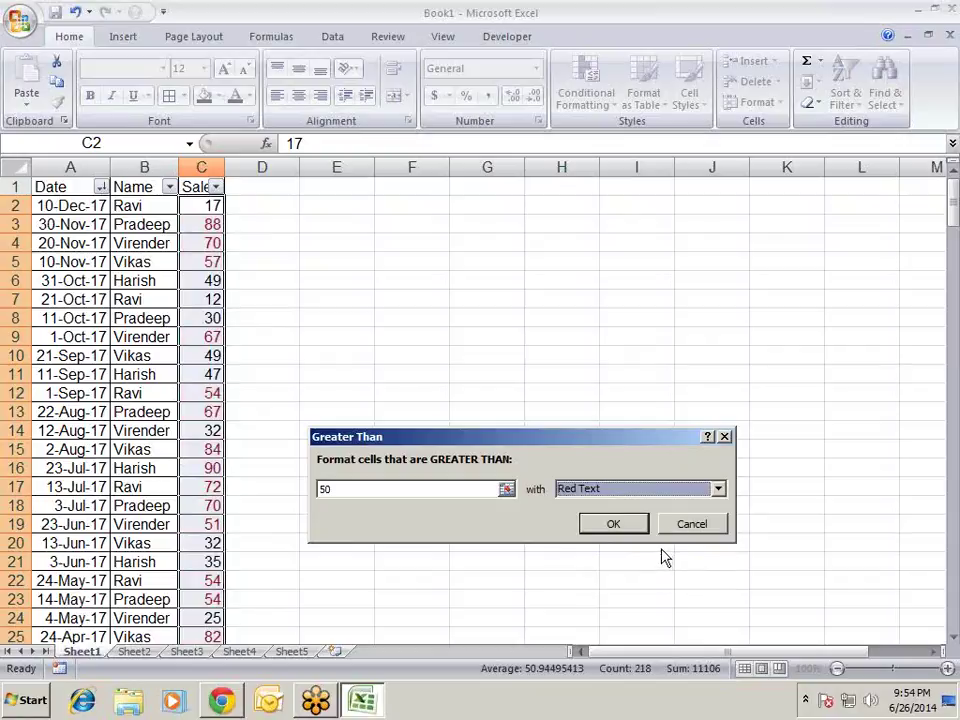
pyautogui.click(719, 488)
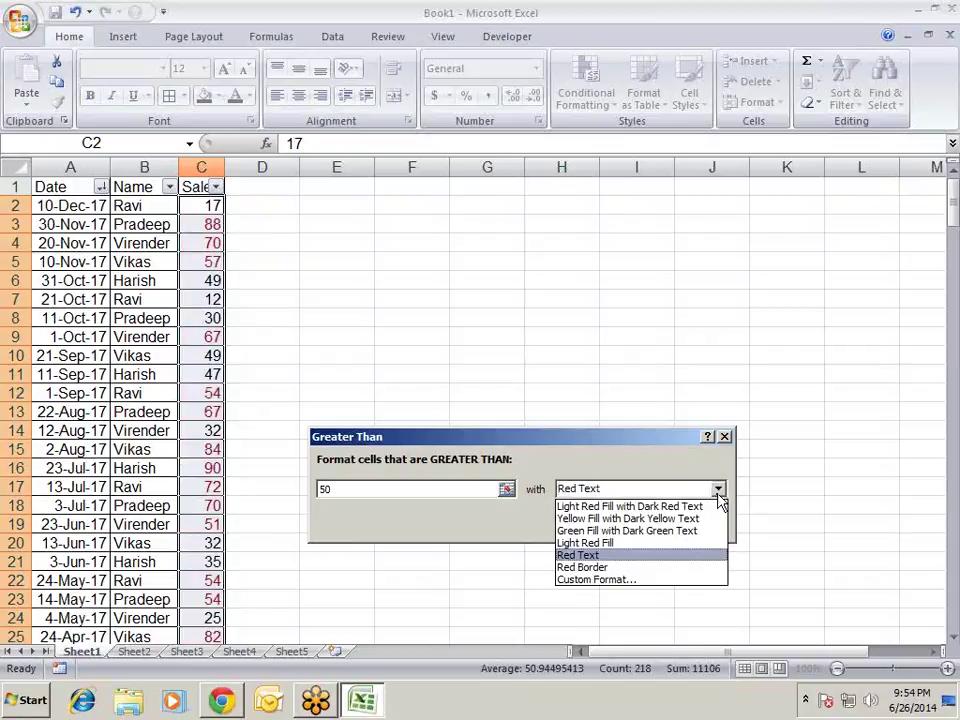
pyautogui.click(680, 556)
pyautogui.click(719, 488)
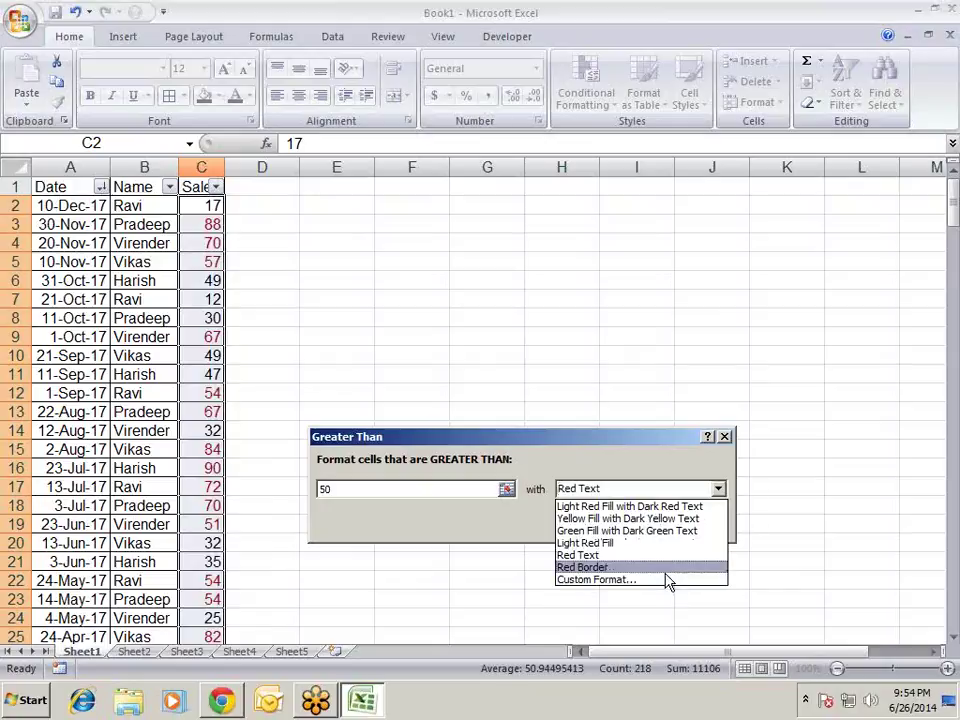
pyautogui.click(670, 566)
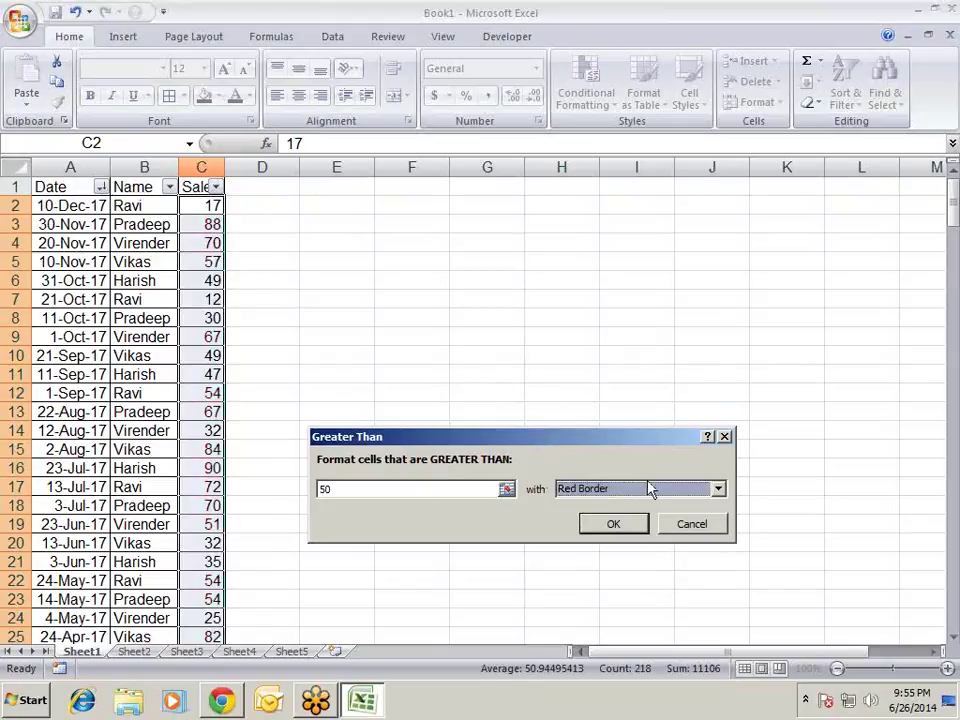
pyautogui.click(706, 489)
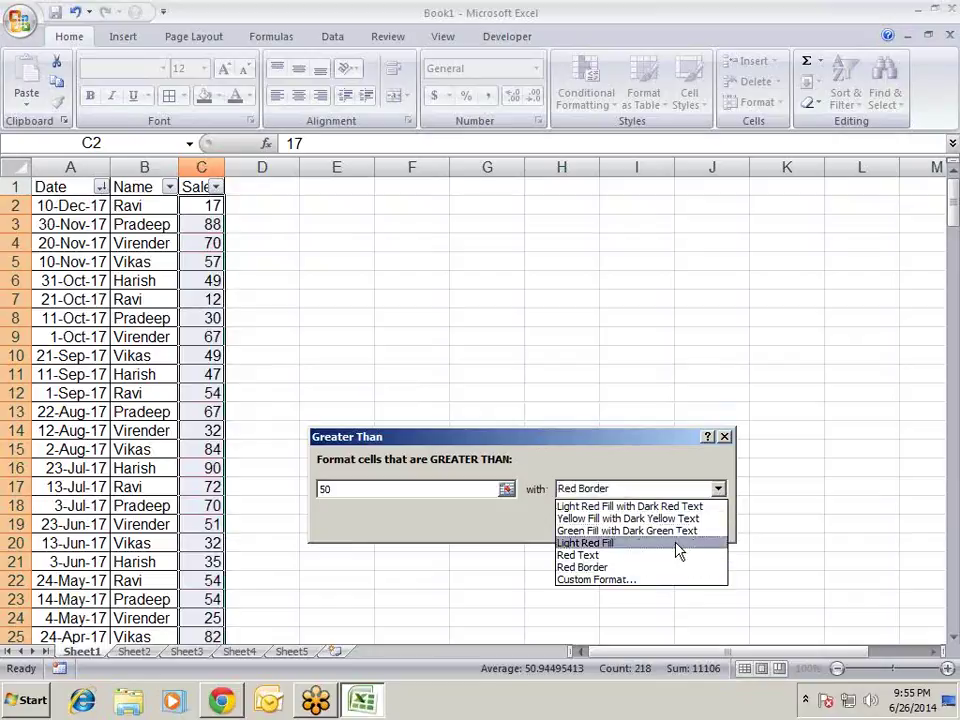
pyautogui.click(632, 582)
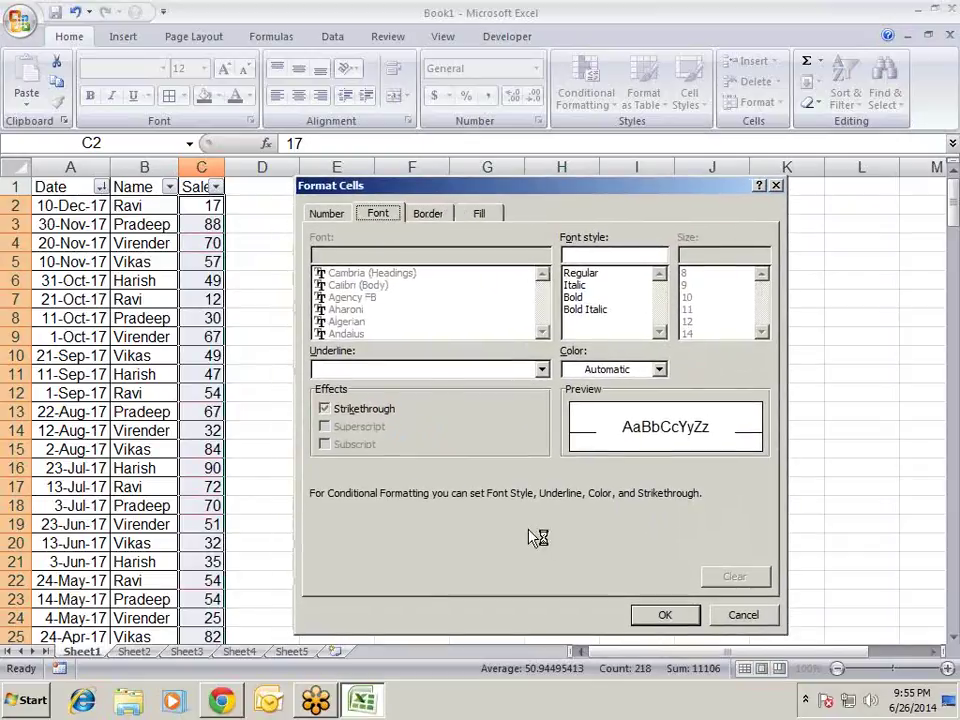
# - Give the greater-than-50 rule a yellow fill with bold font and apply it
pyautogui.click(330, 214)
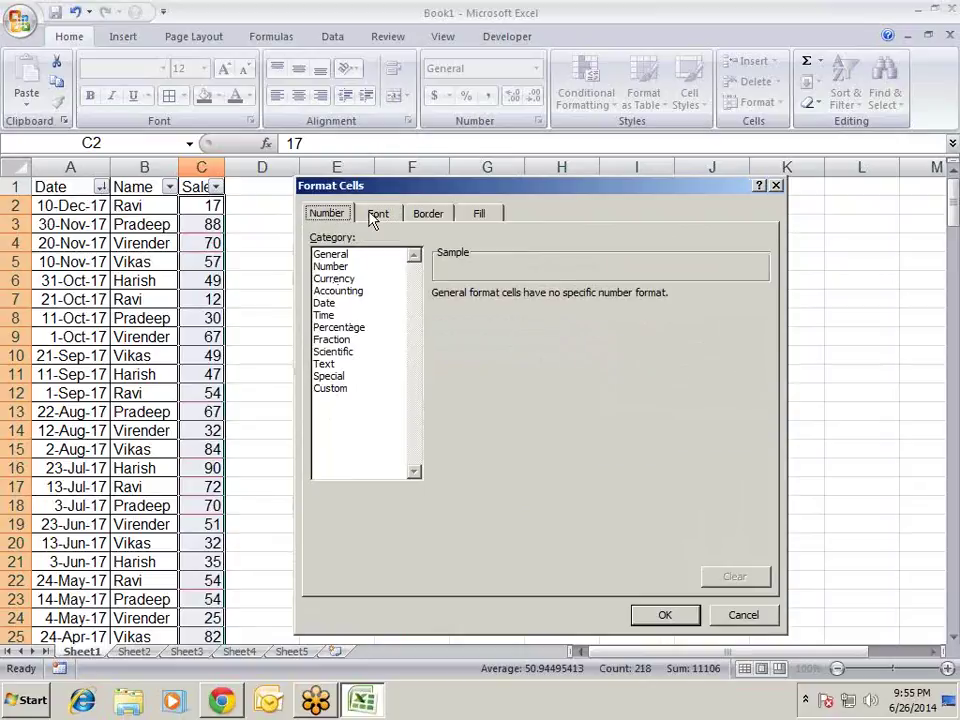
pyautogui.click(378, 215)
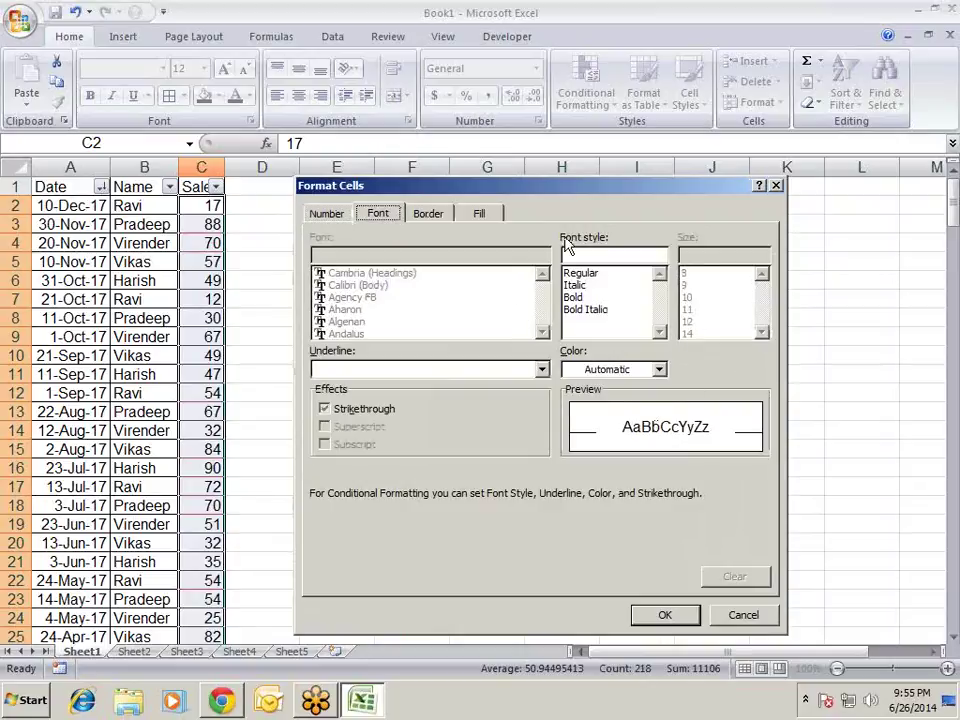
pyautogui.click(424, 213)
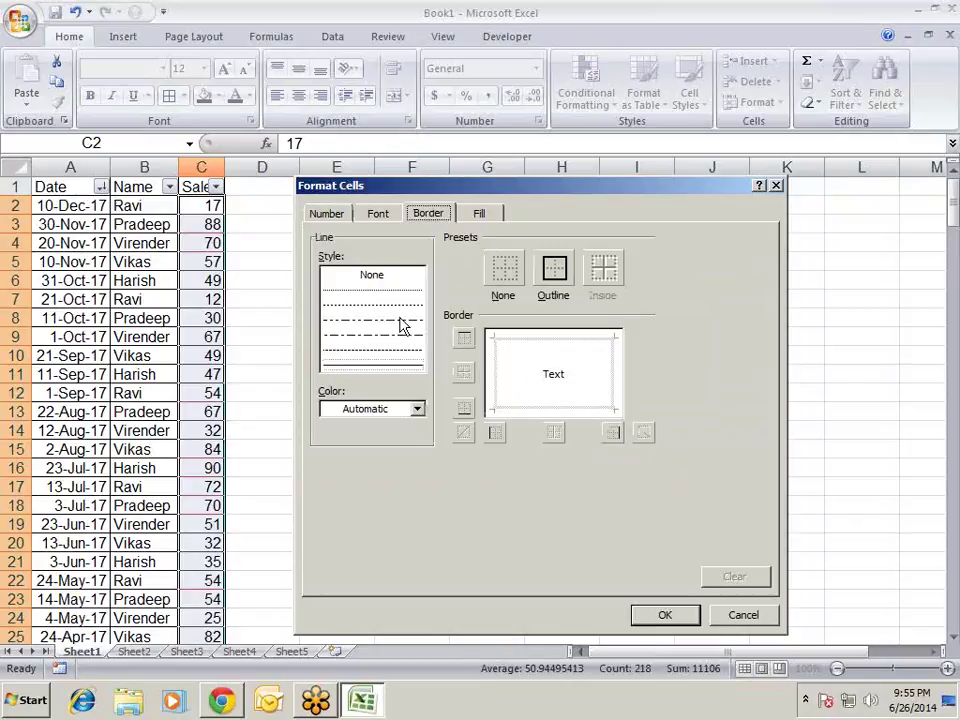
pyautogui.click(416, 410)
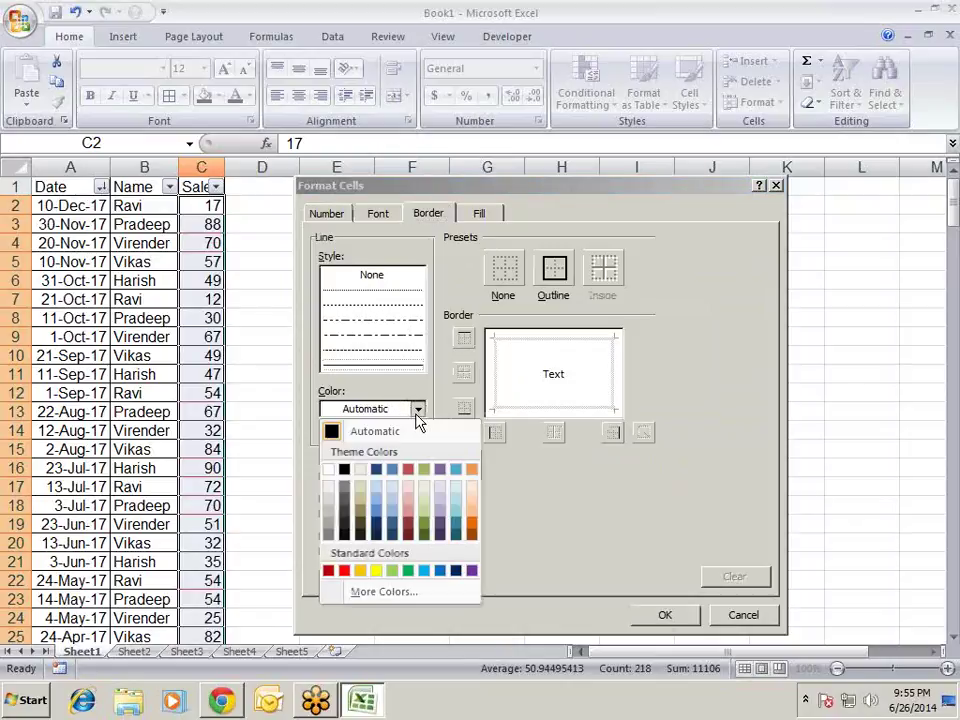
pyautogui.click(612, 486)
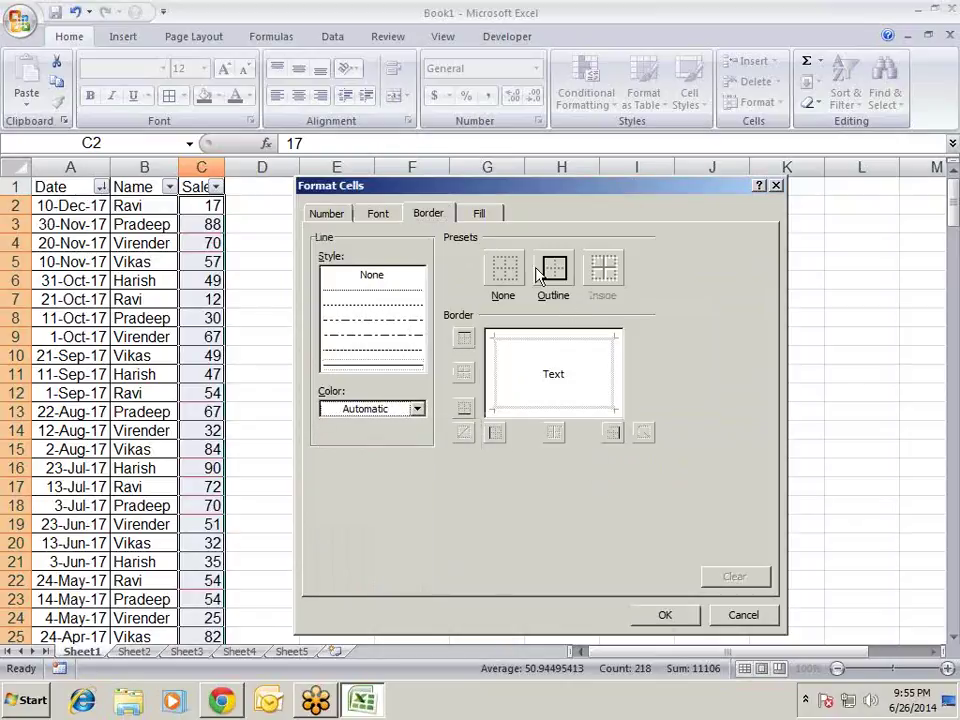
pyautogui.click(480, 216)
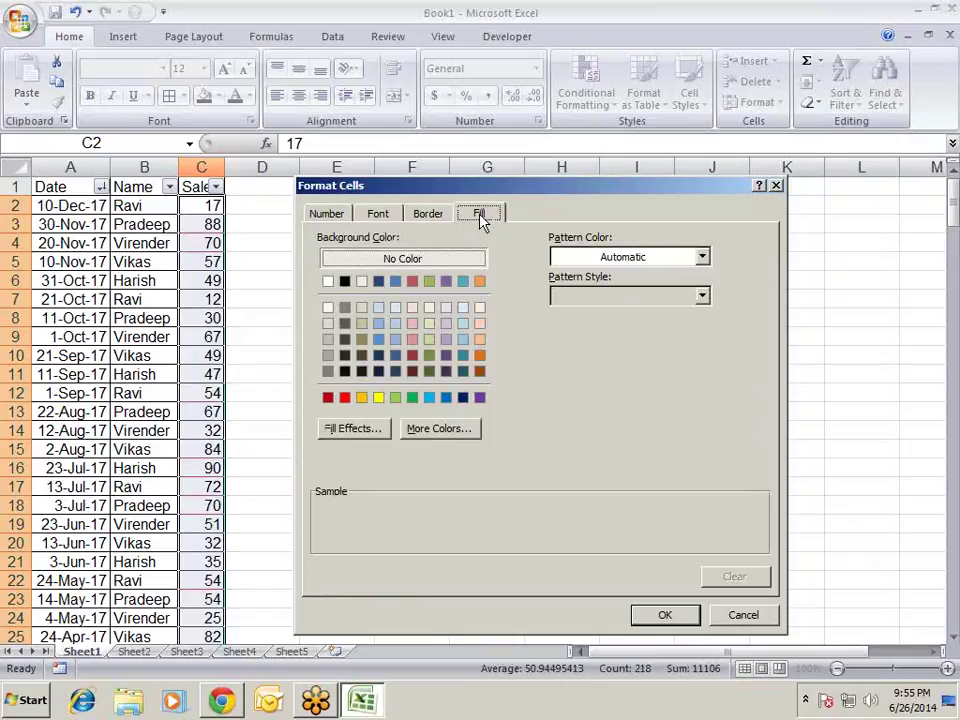
pyautogui.click(385, 399)
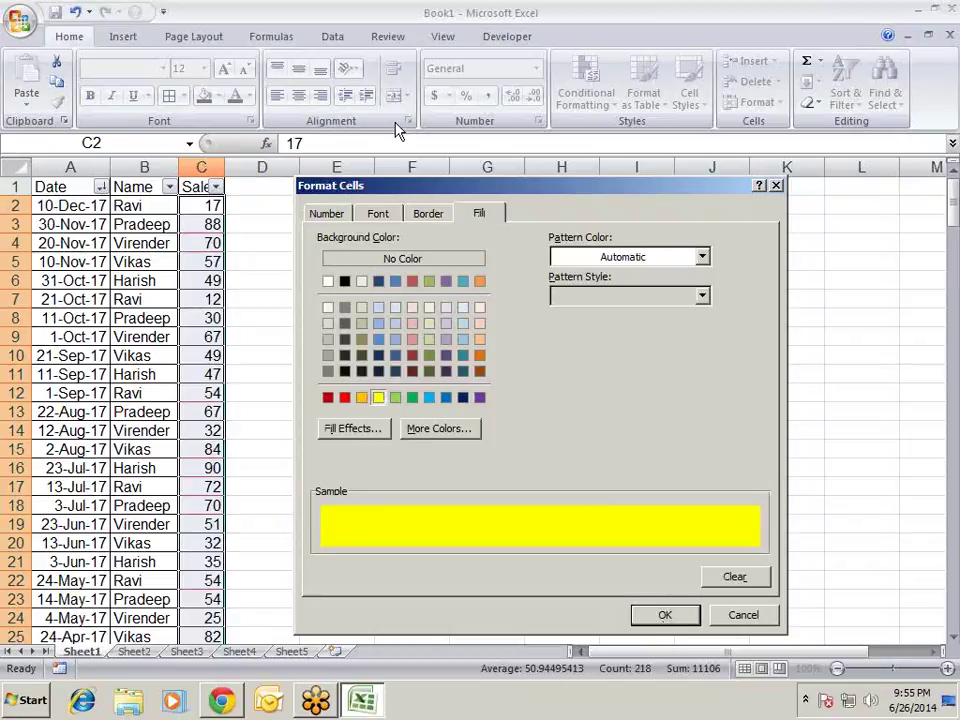
pyautogui.click(382, 212)
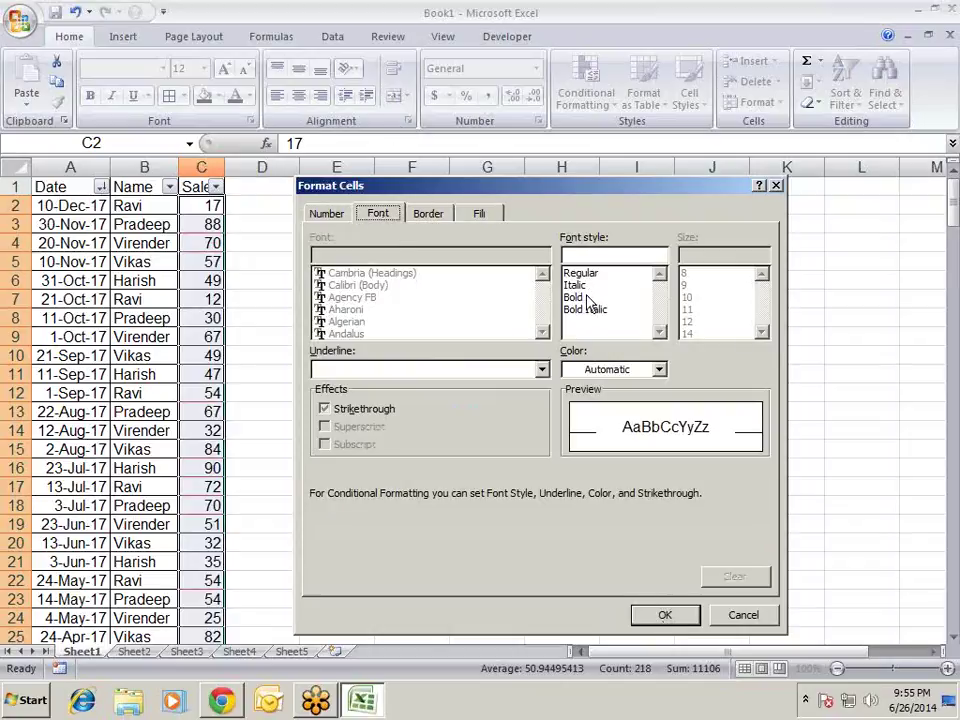
pyautogui.click(578, 298)
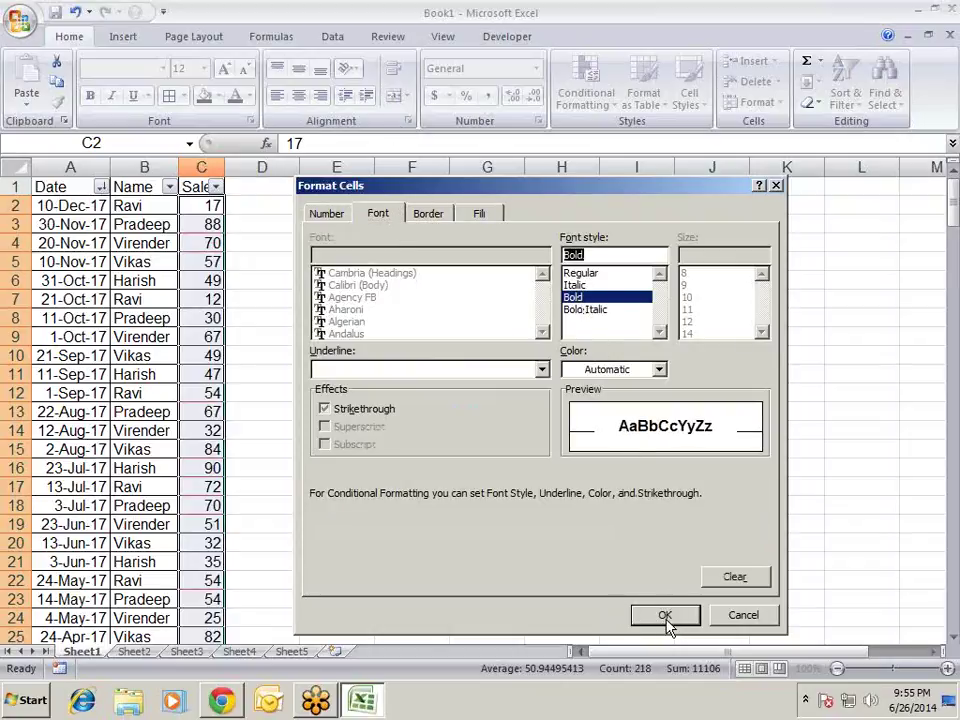
pyautogui.click(666, 617)
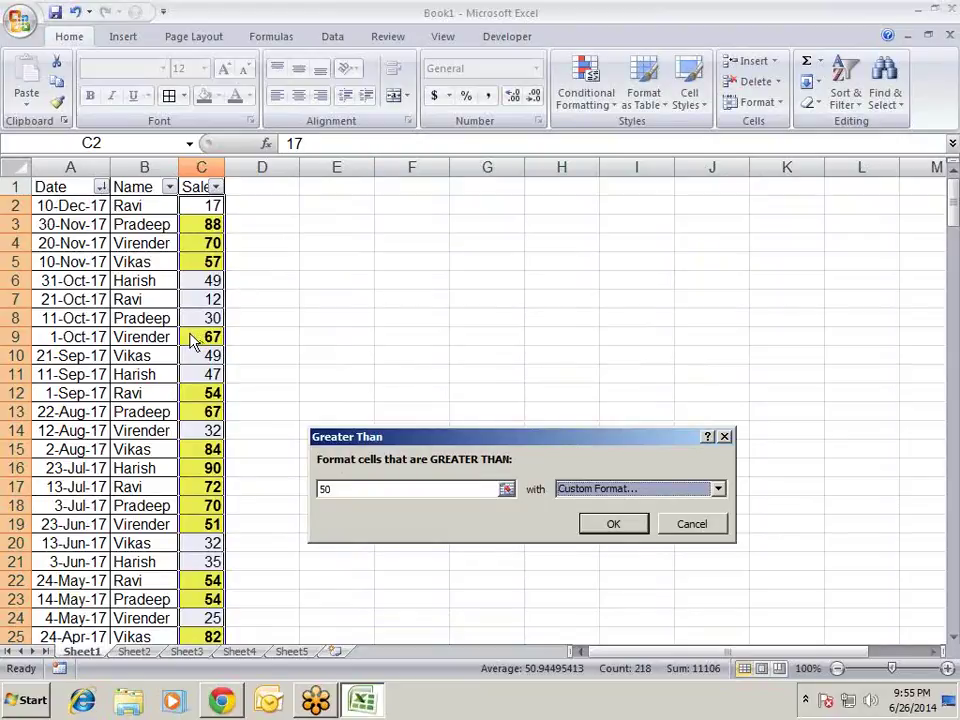
pyautogui.click(630, 522)
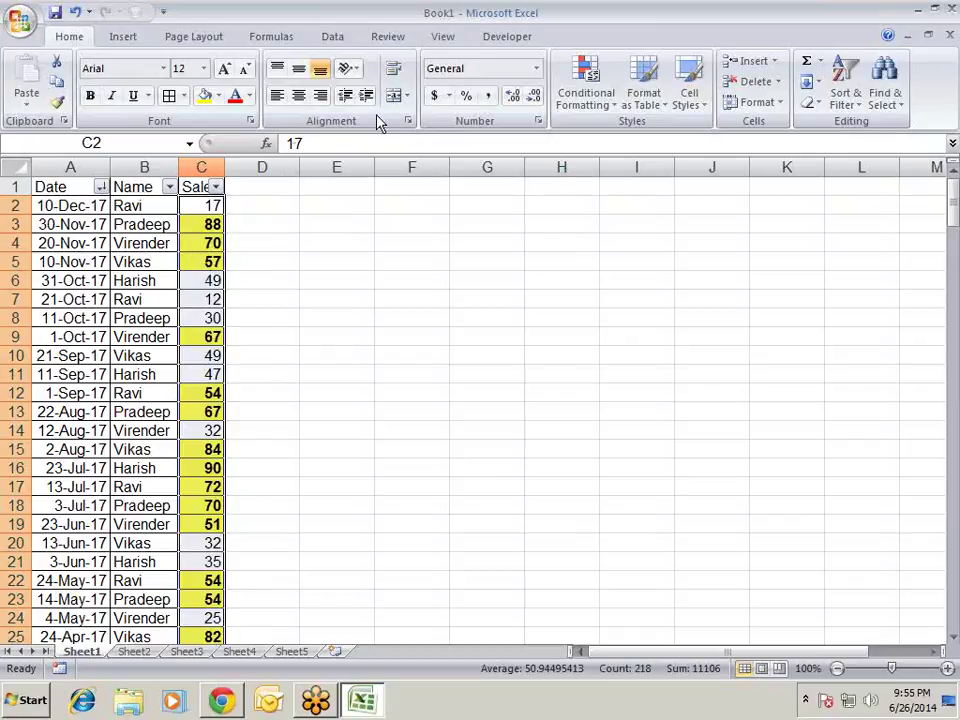
# - Reopen the Conditional Formatting menu on the Home tab
pyautogui.click(590, 96)
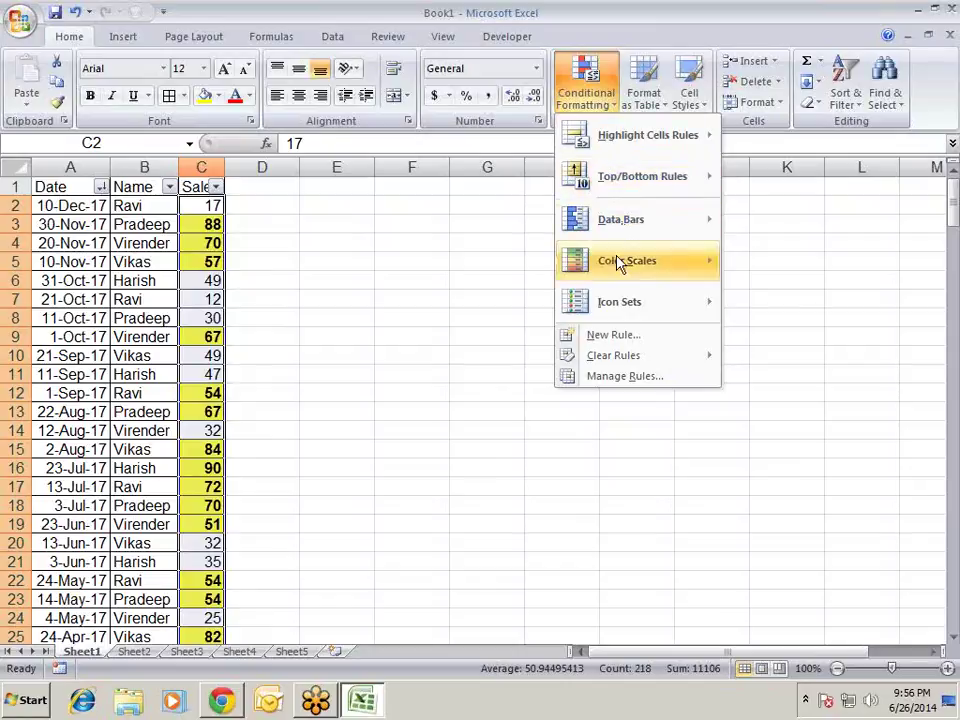
# - Use Clear Rules from Selected Cells on the Sales column
pyautogui.moveTo(640, 316)
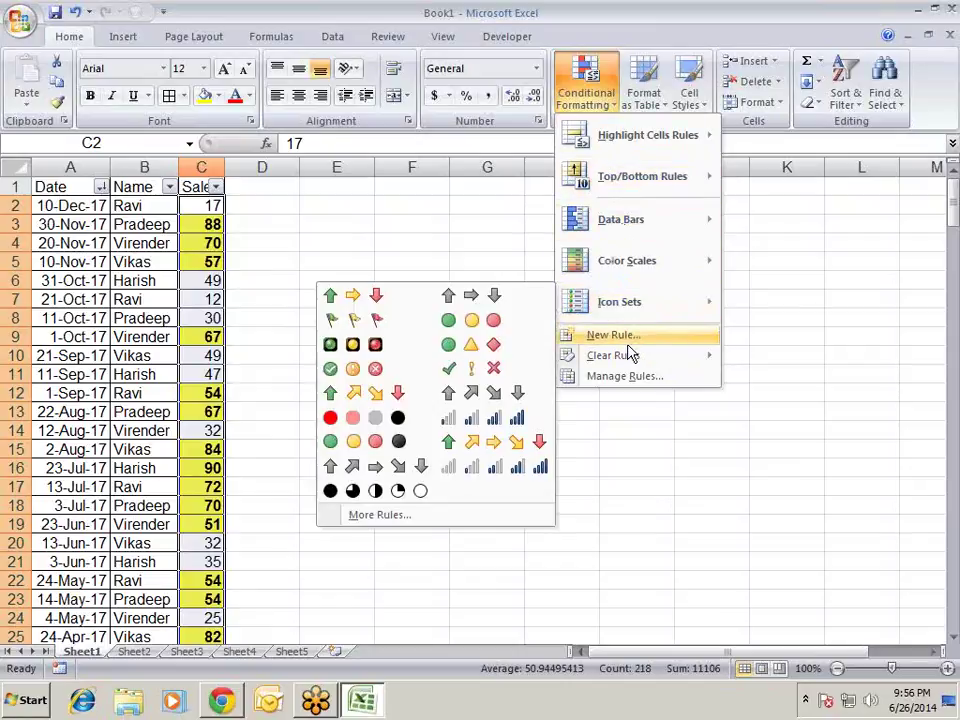
pyautogui.moveTo(634, 366)
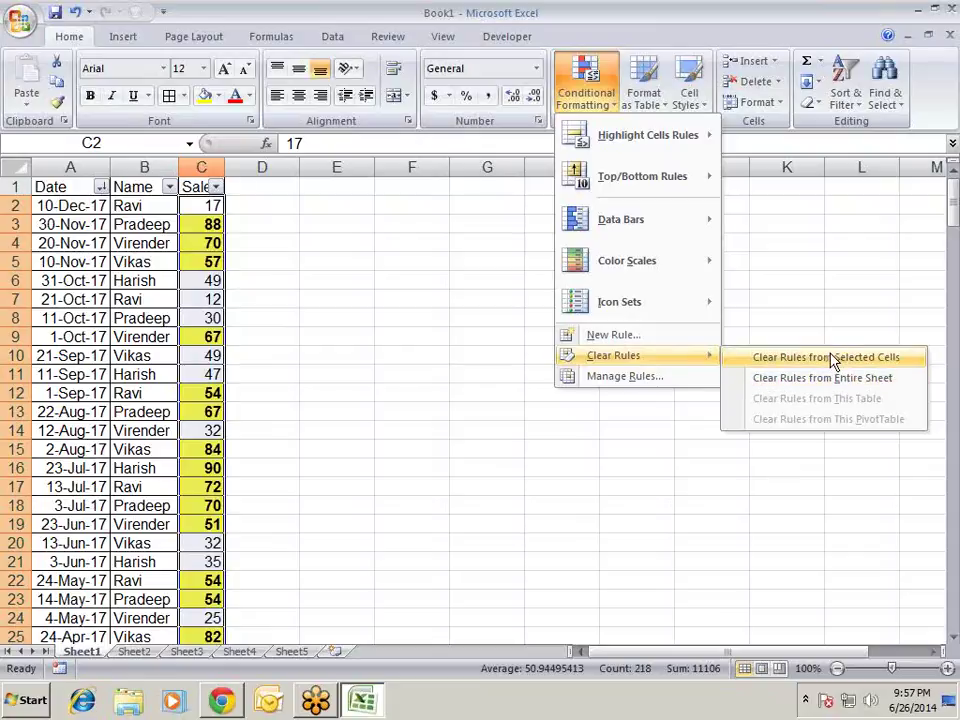
pyautogui.click(829, 357)
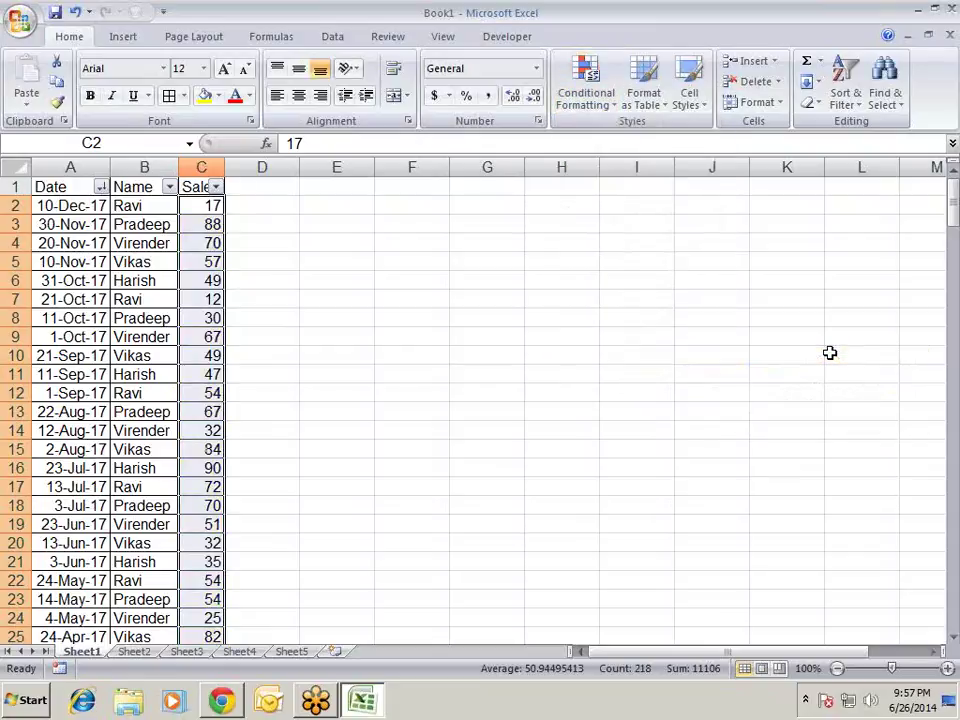
# - Add a Less Than 50 rule using Light Red Fill with Dark Red Text
pyautogui.click(598, 80)
pyautogui.moveTo(638, 145)
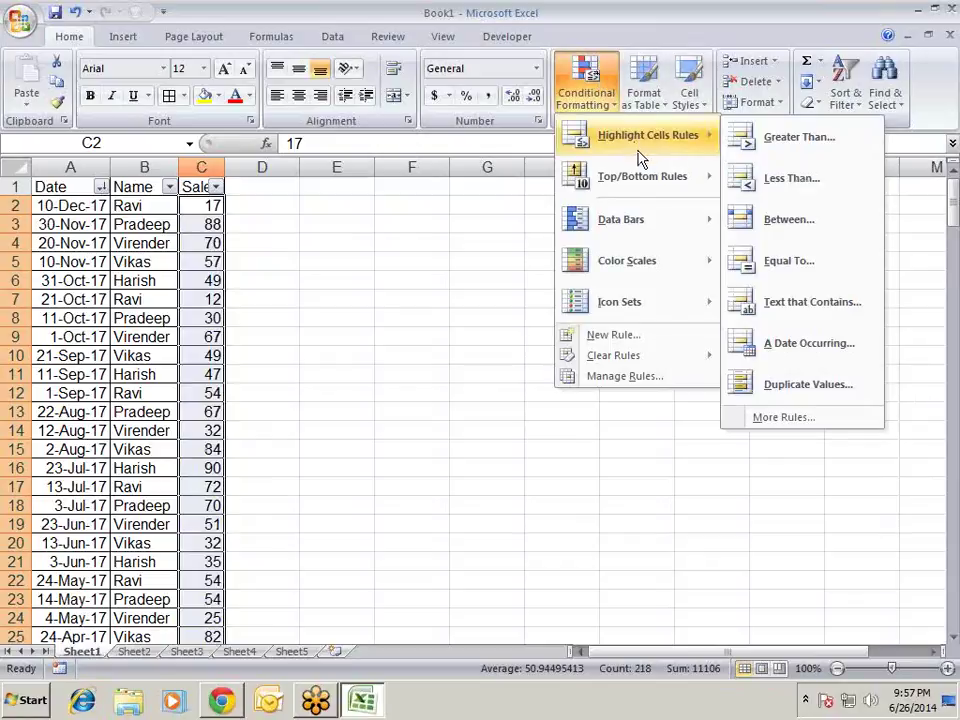
pyautogui.click(779, 188)
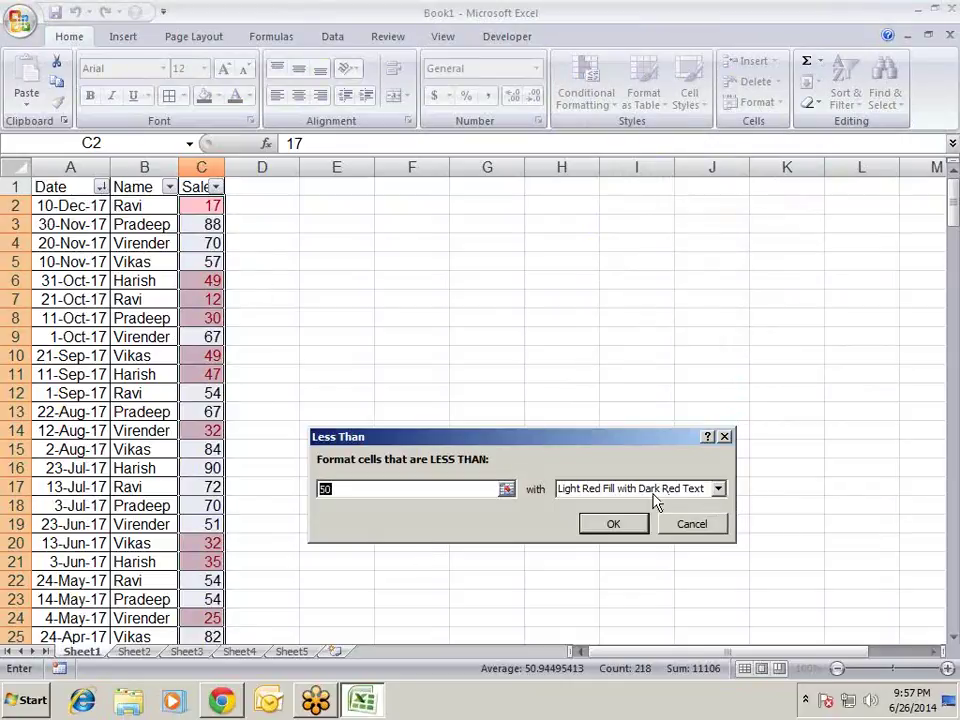
pyautogui.click(636, 521)
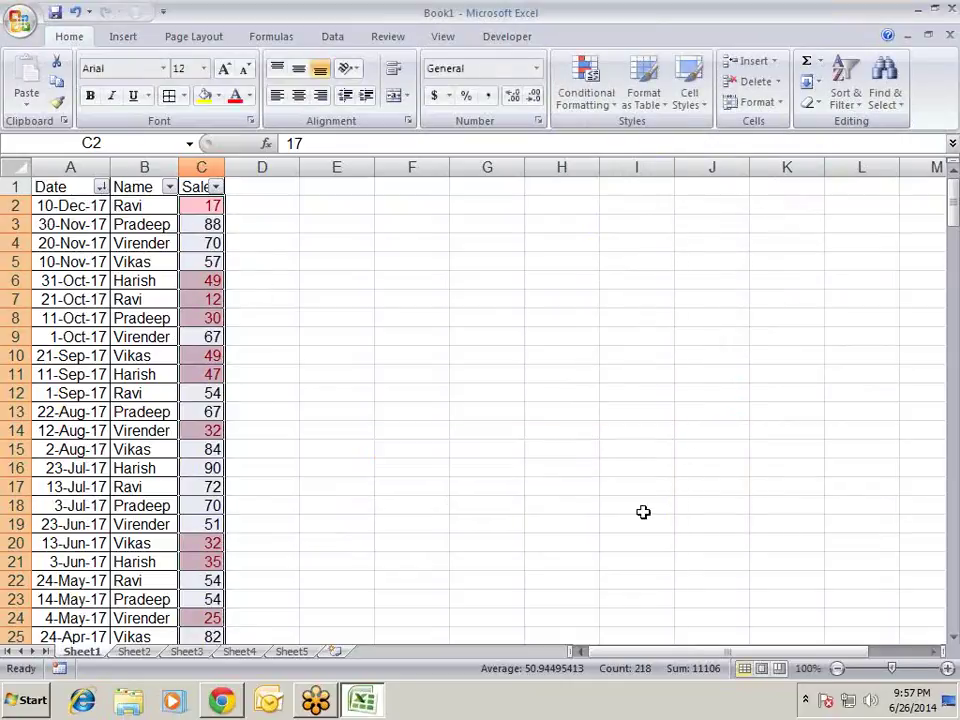
pyautogui.click(597, 106)
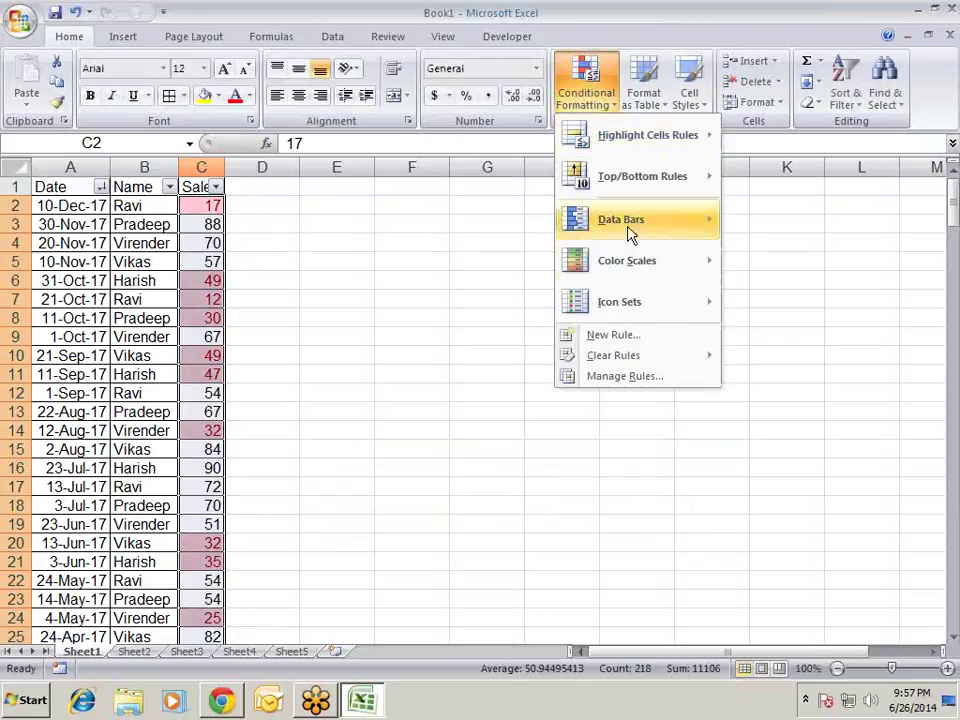
# - In Manage Rules, edit the Sales rule from Cell Value < 50 to Cell Value < 60
pyautogui.moveTo(690, 358)
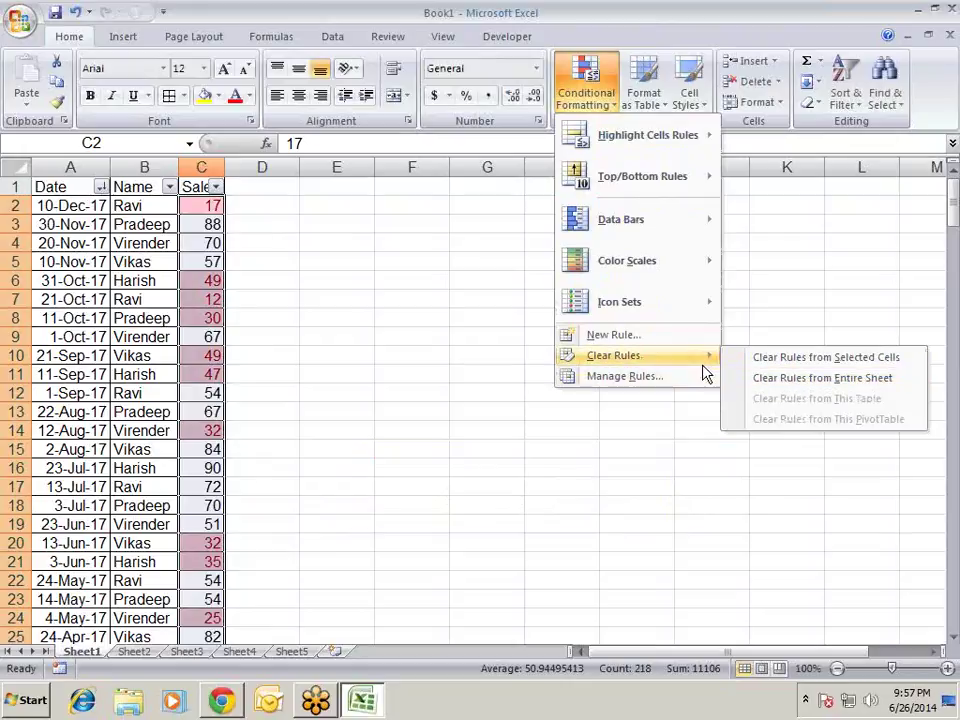
pyautogui.click(637, 385)
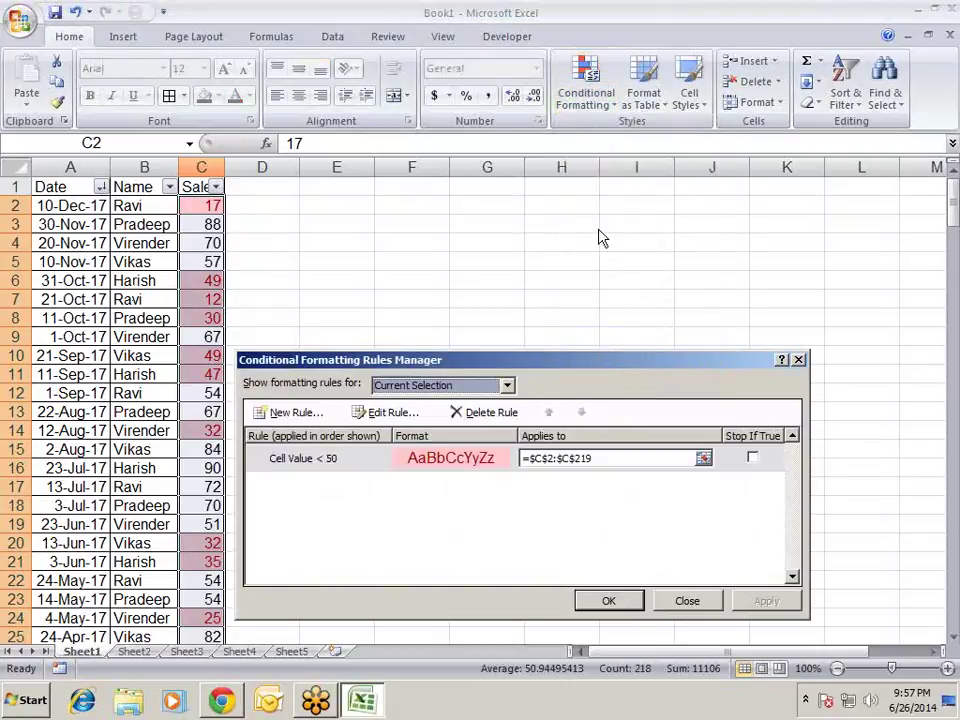
pyautogui.moveTo(550, 362); pyautogui.dragTo(592, 268)
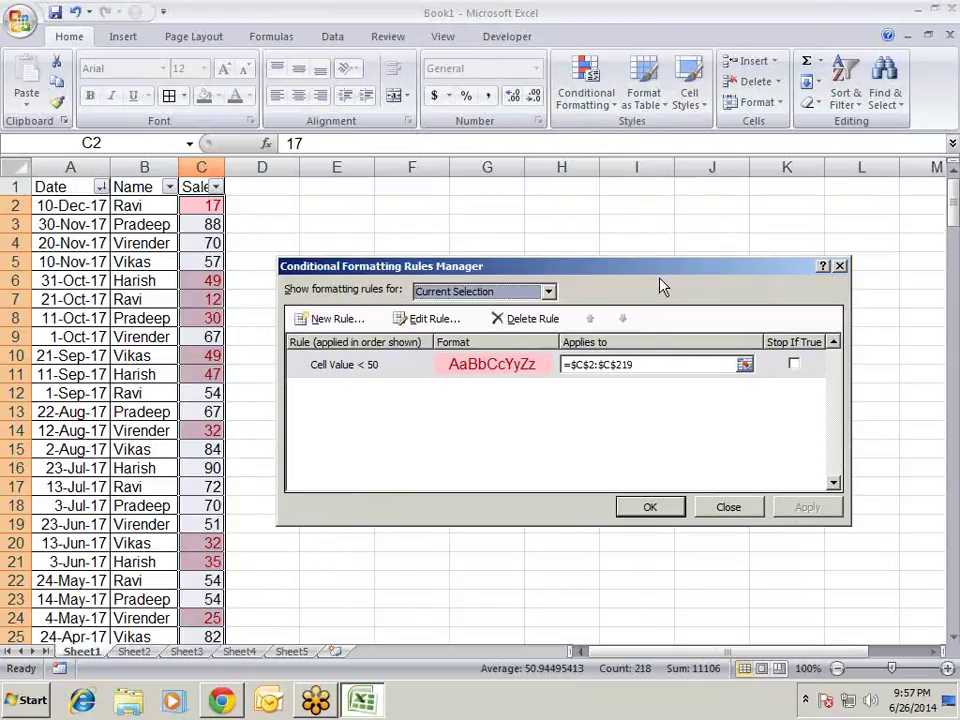
pyautogui.click(478, 368)
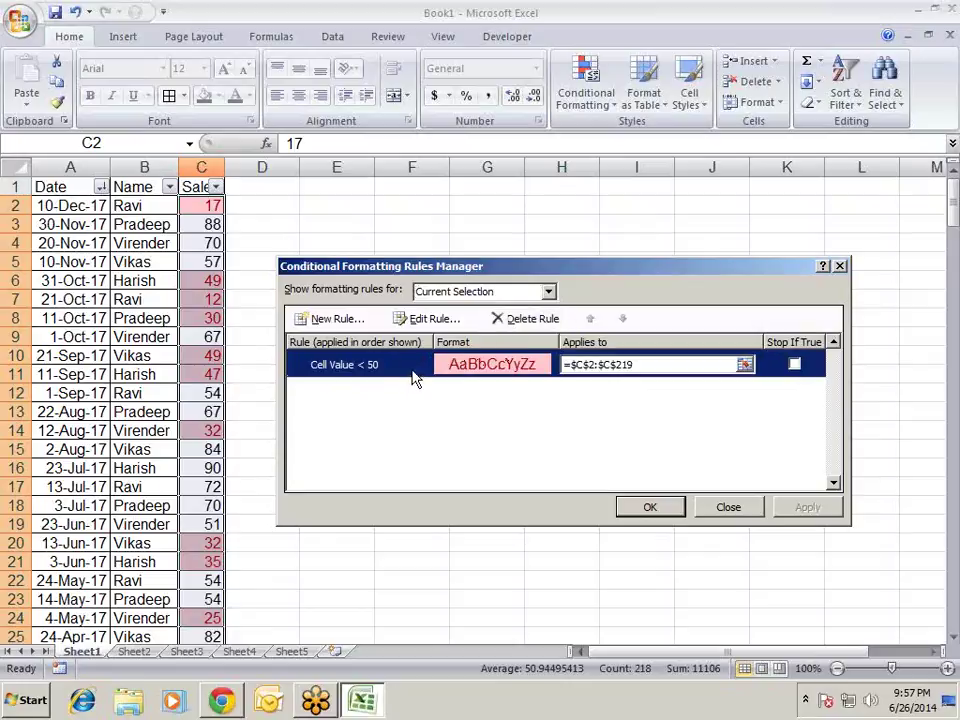
pyautogui.click(432, 320)
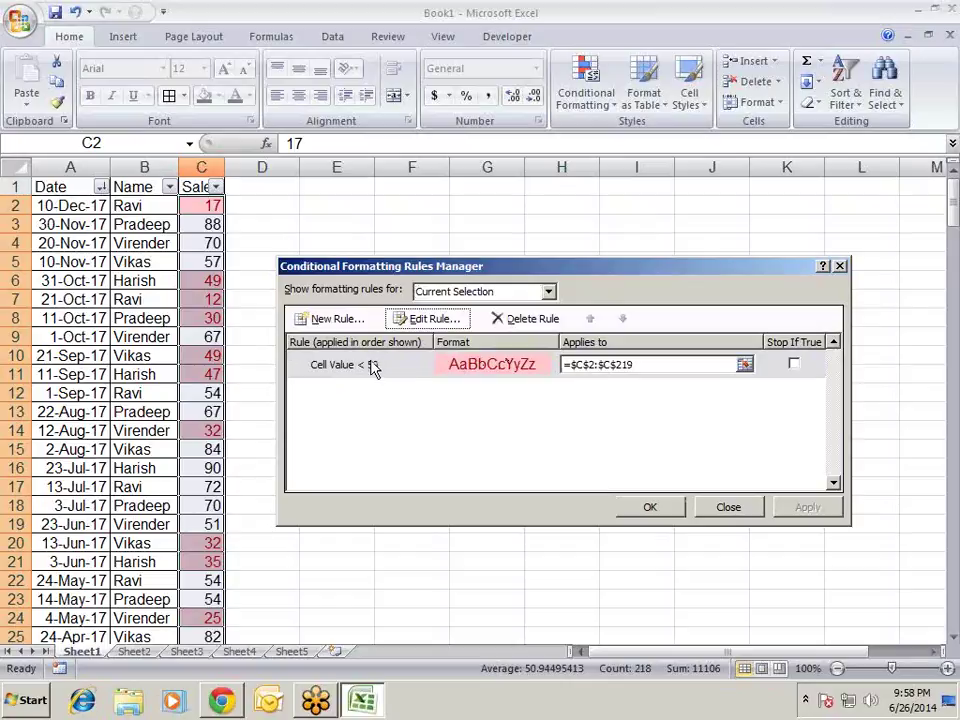
pyautogui.click(432, 319)
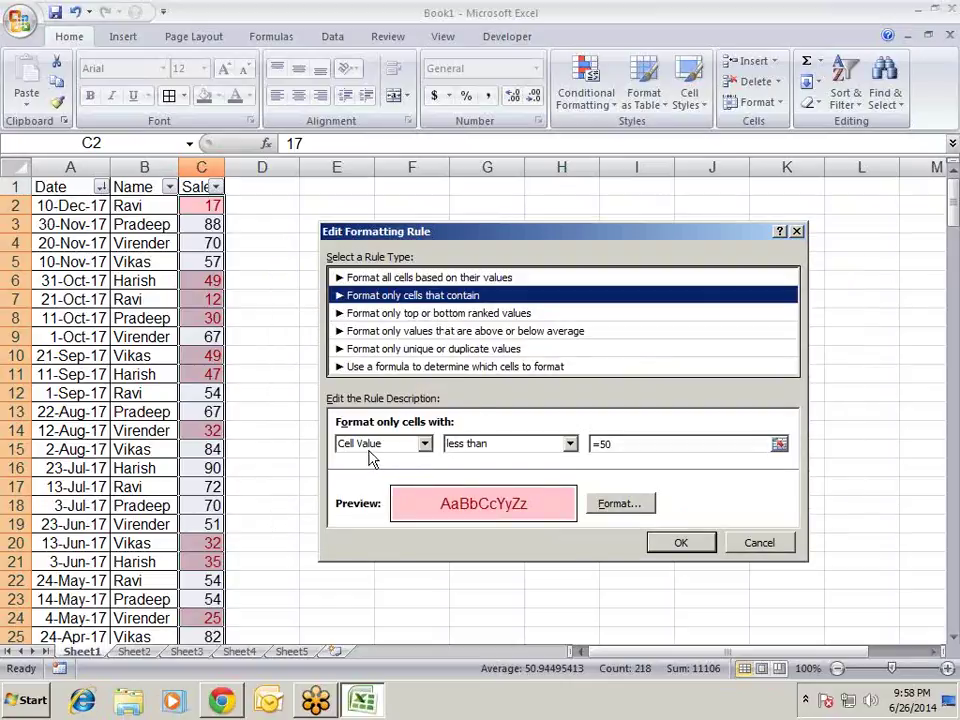
pyautogui.click(622, 443)
pyautogui.press('BackSpace')
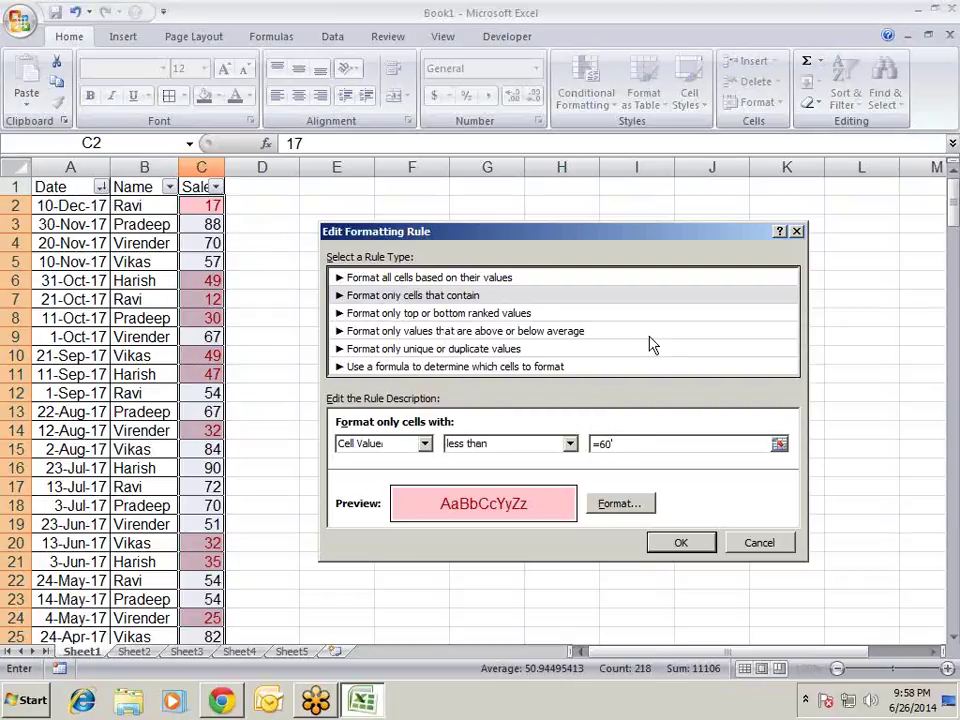
pyautogui.click(670, 545)
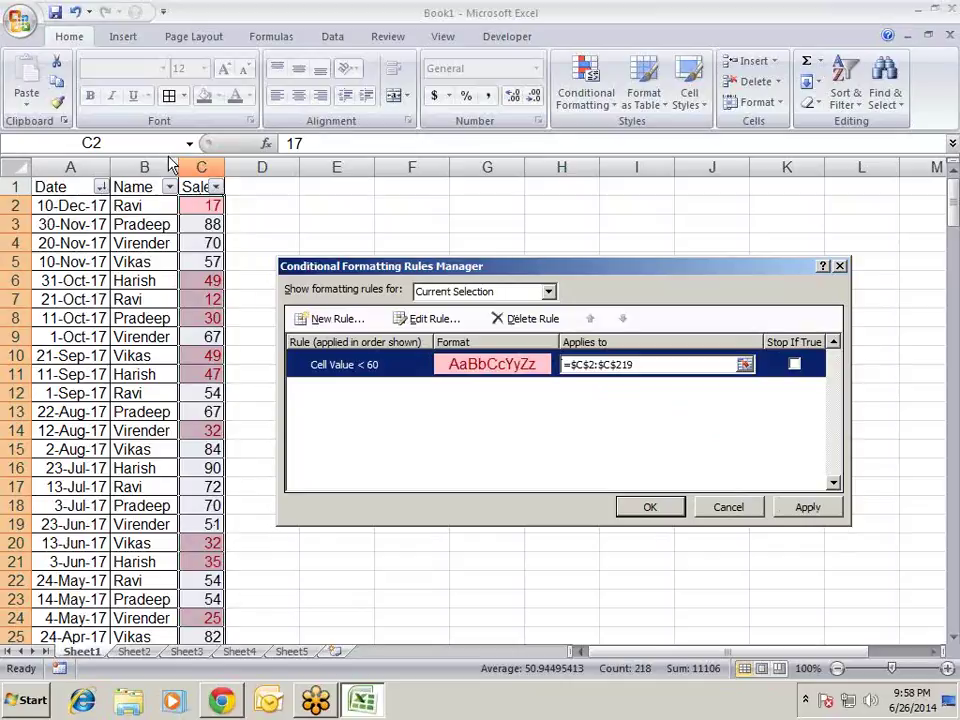
# - List This Worksheet's rules, delete the Cell Value < 60 rule, apply and close
pyautogui.click(548, 291)
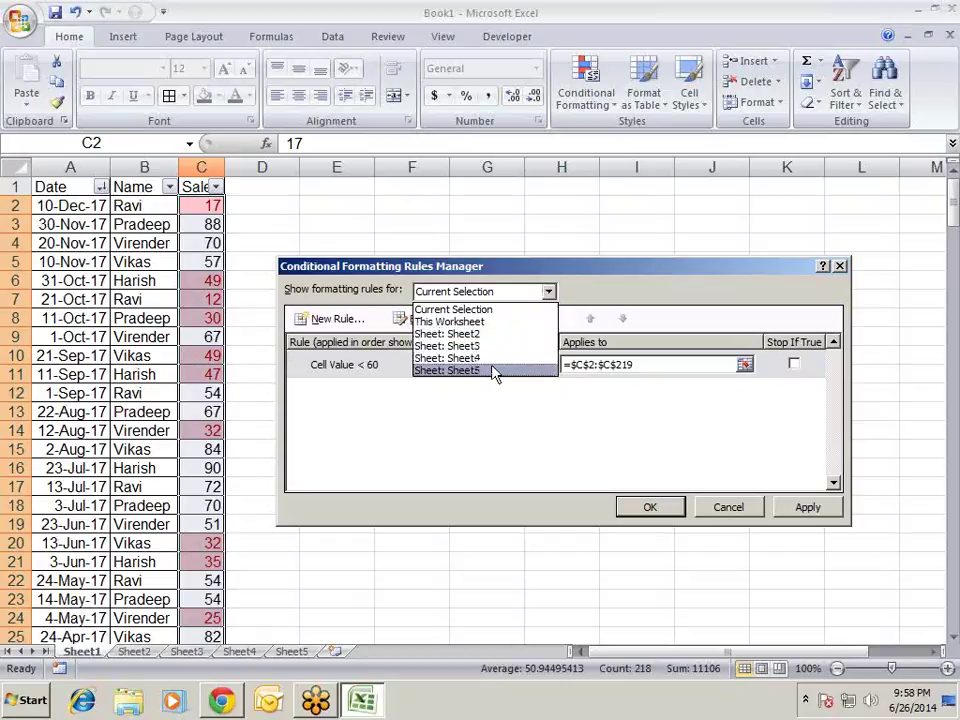
pyautogui.click(510, 322)
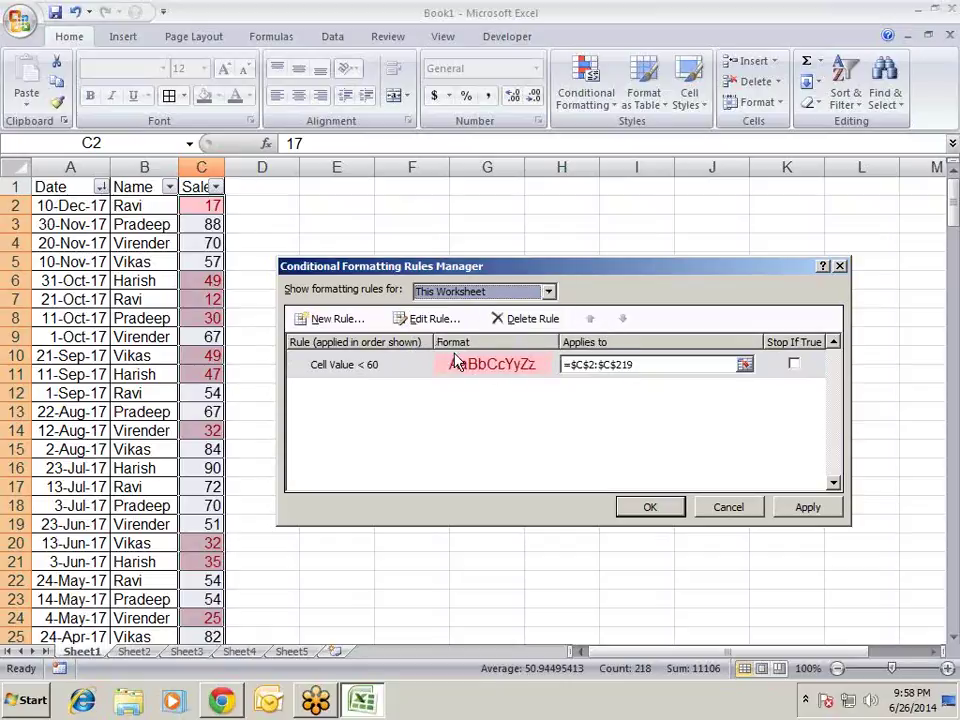
pyautogui.click(422, 362)
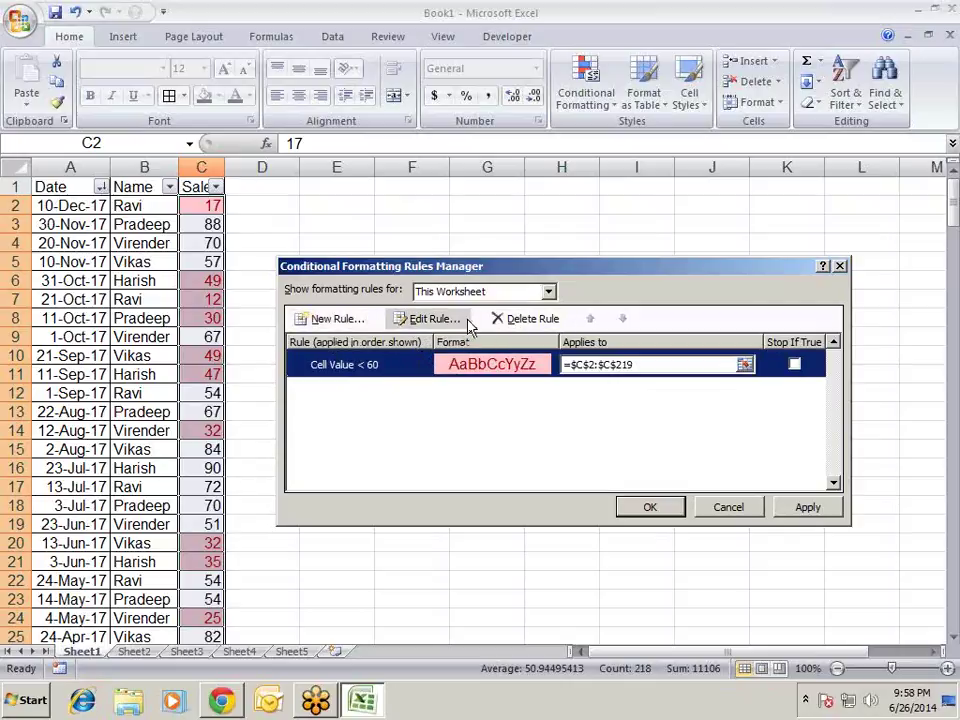
pyautogui.click(536, 320)
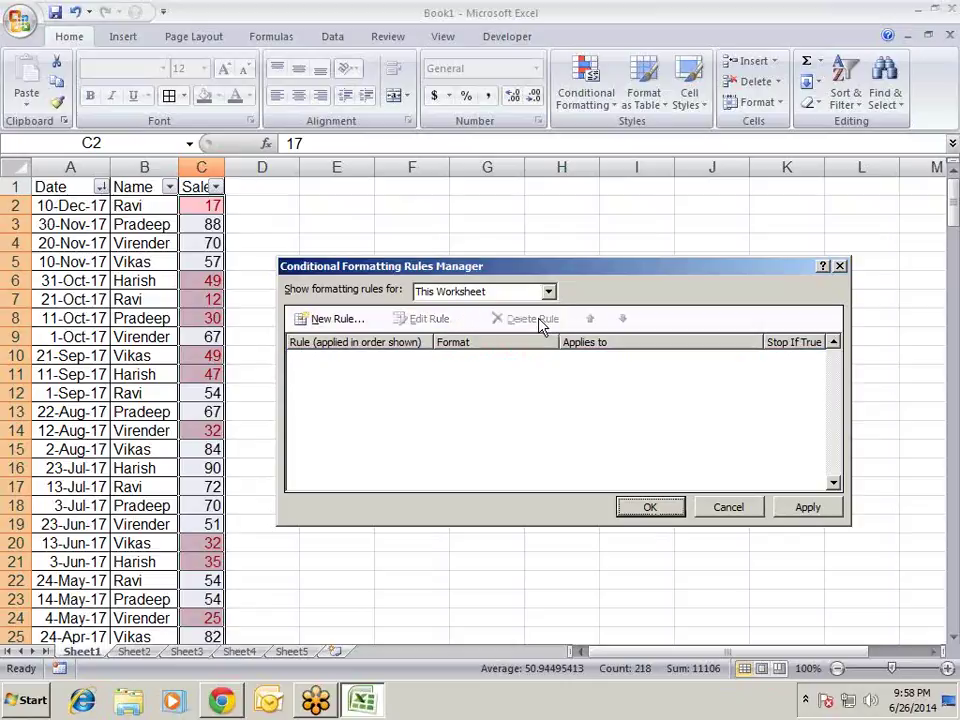
pyautogui.click(805, 508)
pyautogui.click(699, 508)
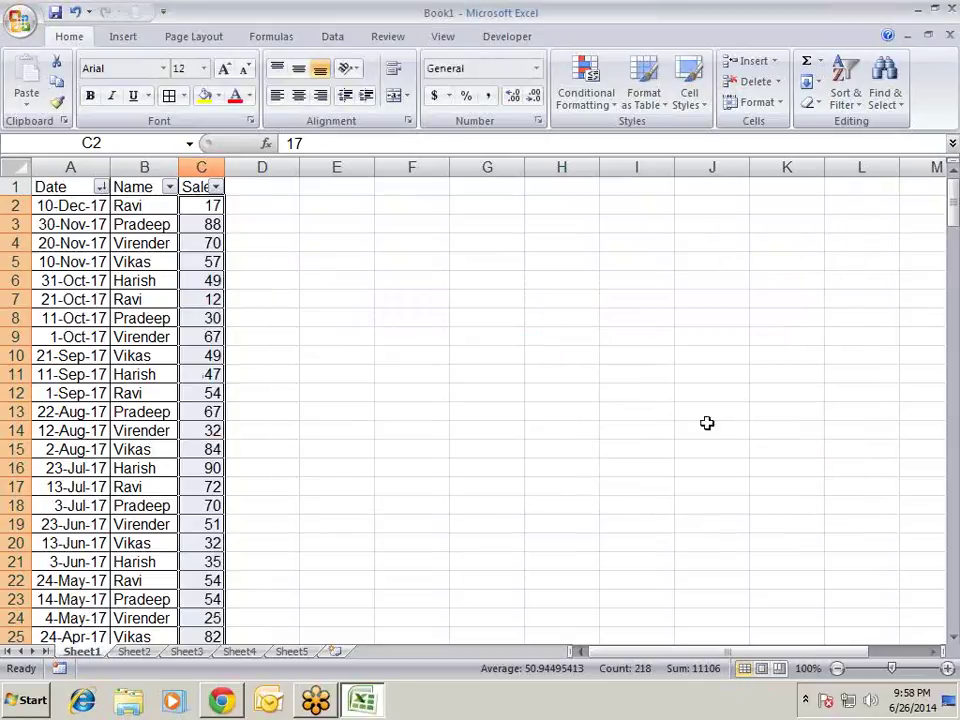
pyautogui.click(586, 92)
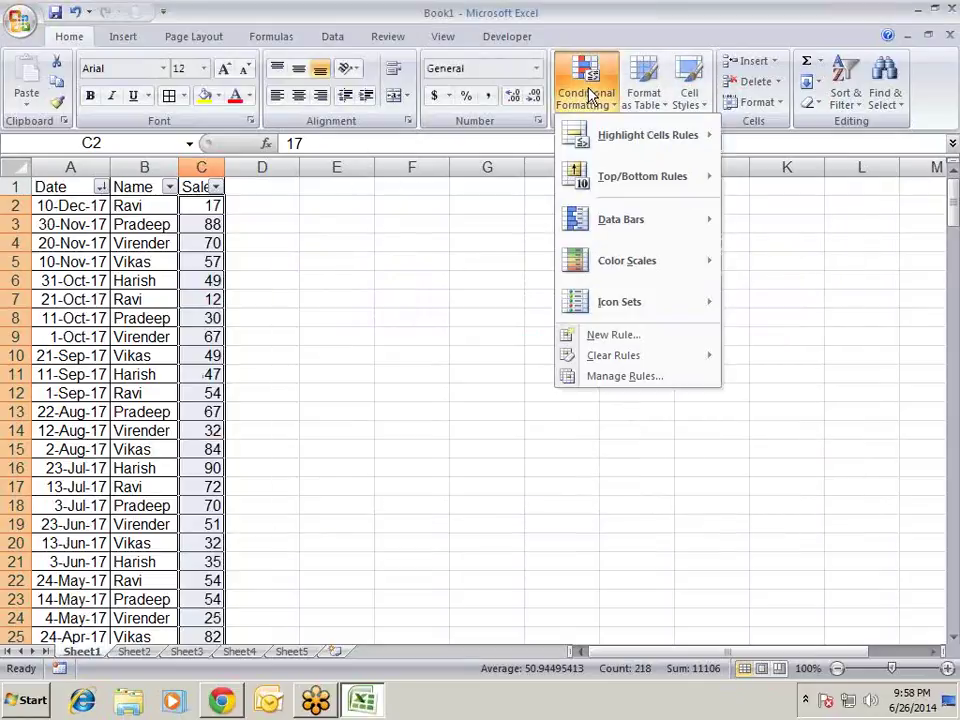
pyautogui.moveTo(700, 150)
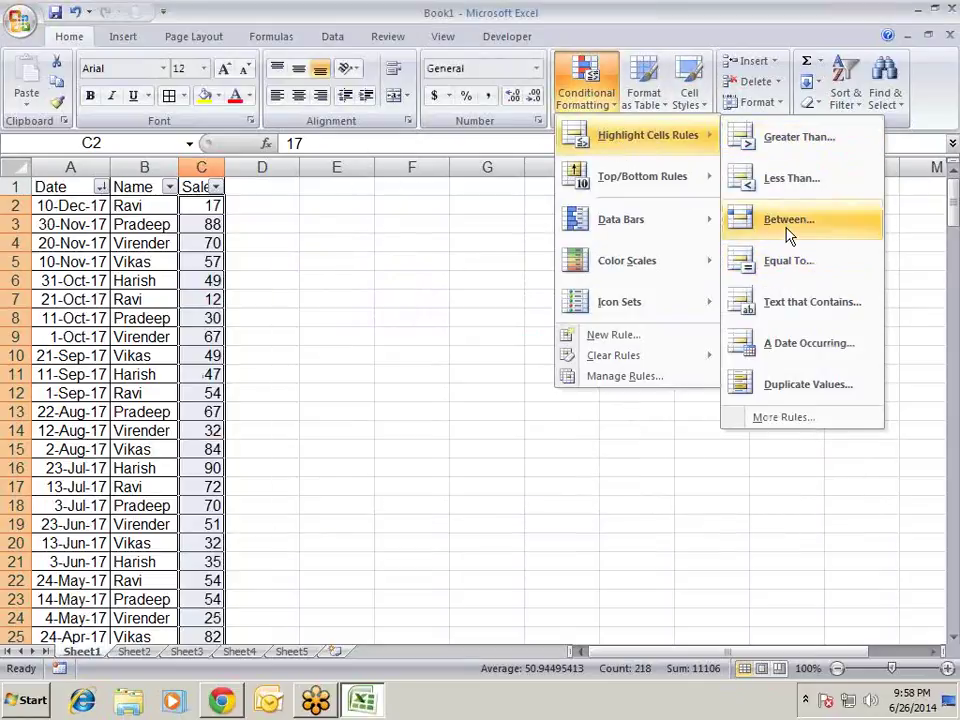
pyautogui.click(730, 222)
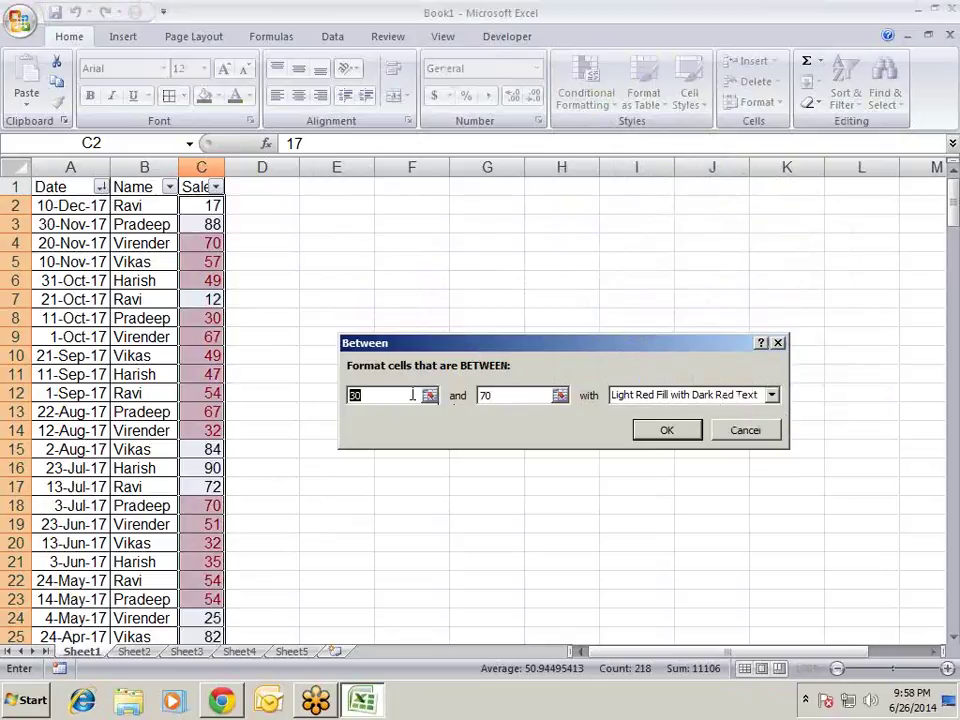
pyautogui.write('50')
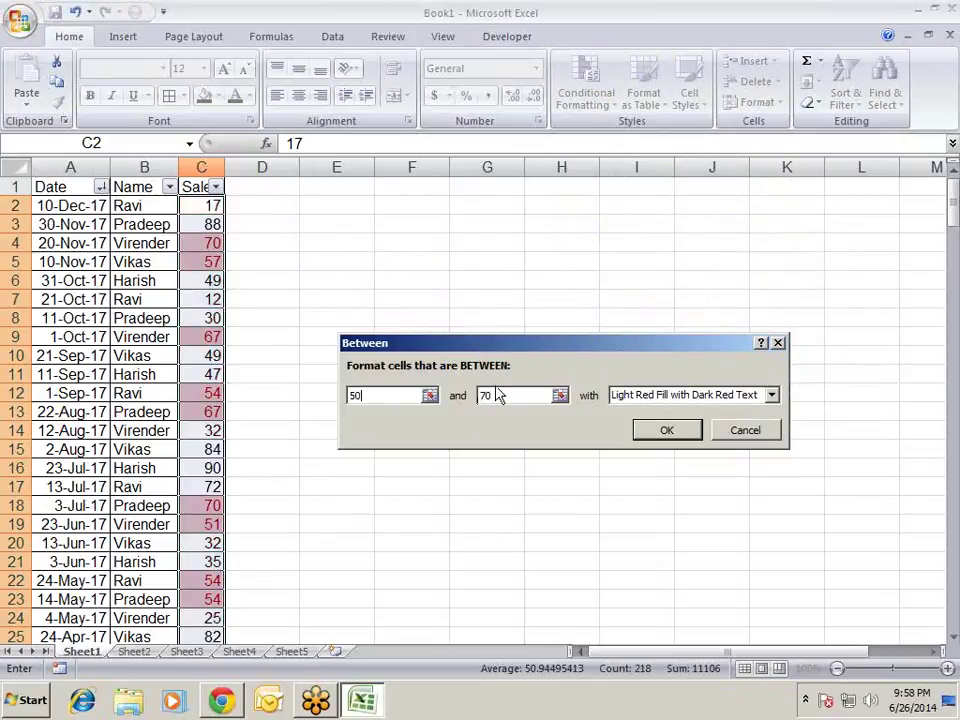
pyautogui.click(665, 430)
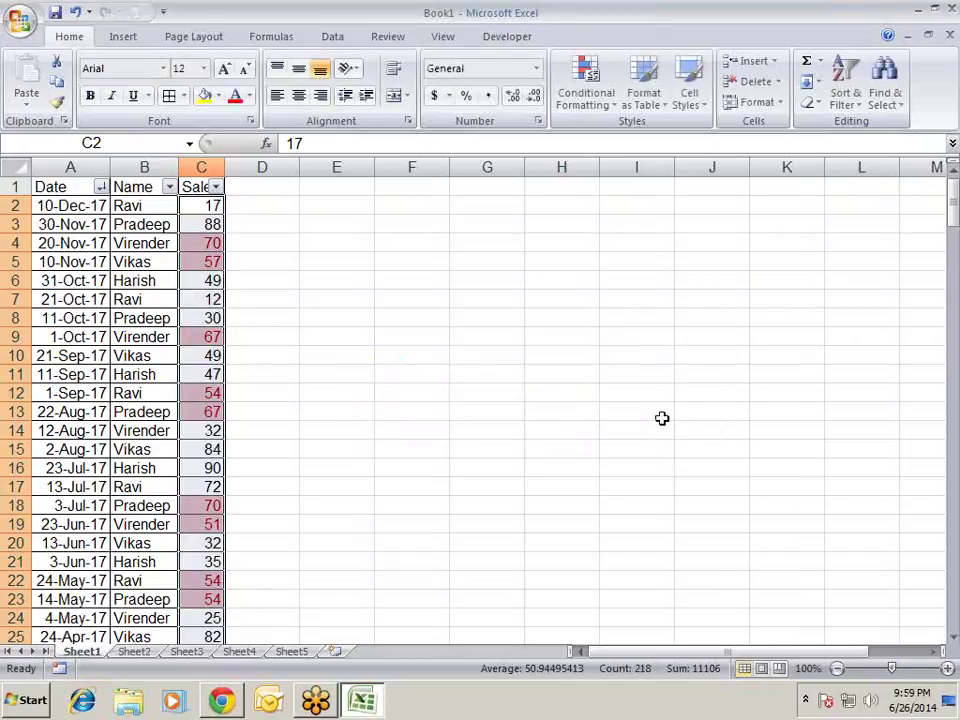
pyautogui.hotkey('ctrl', 'z')
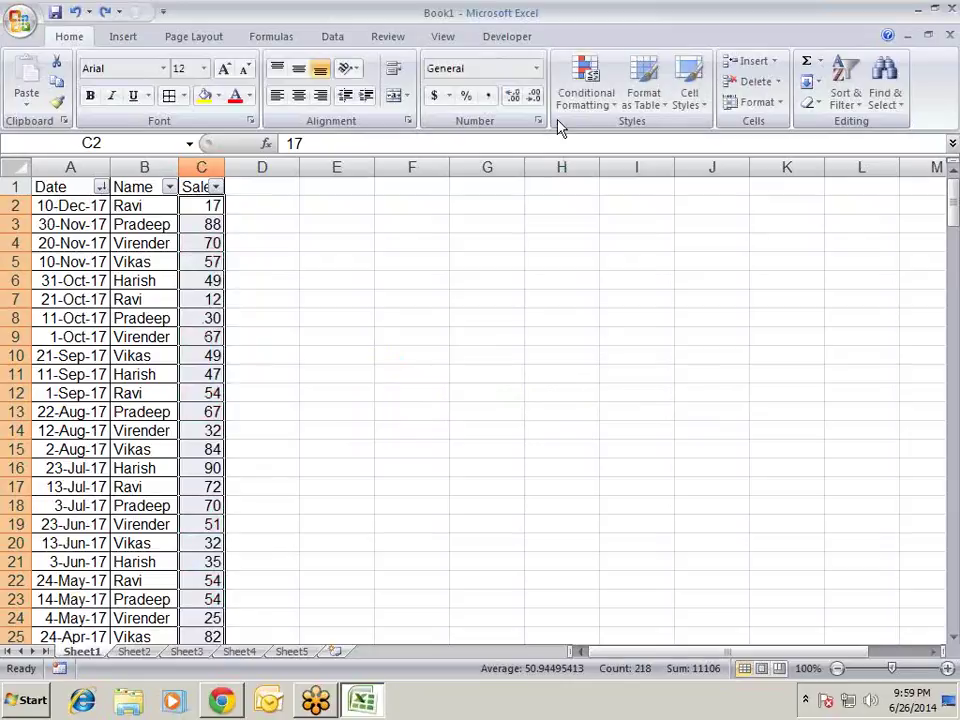
pyautogui.click(586, 90)
# - Preview an Equal To 70 rule with Light Red Fill, then cancel it
pyautogui.moveTo(705, 140)
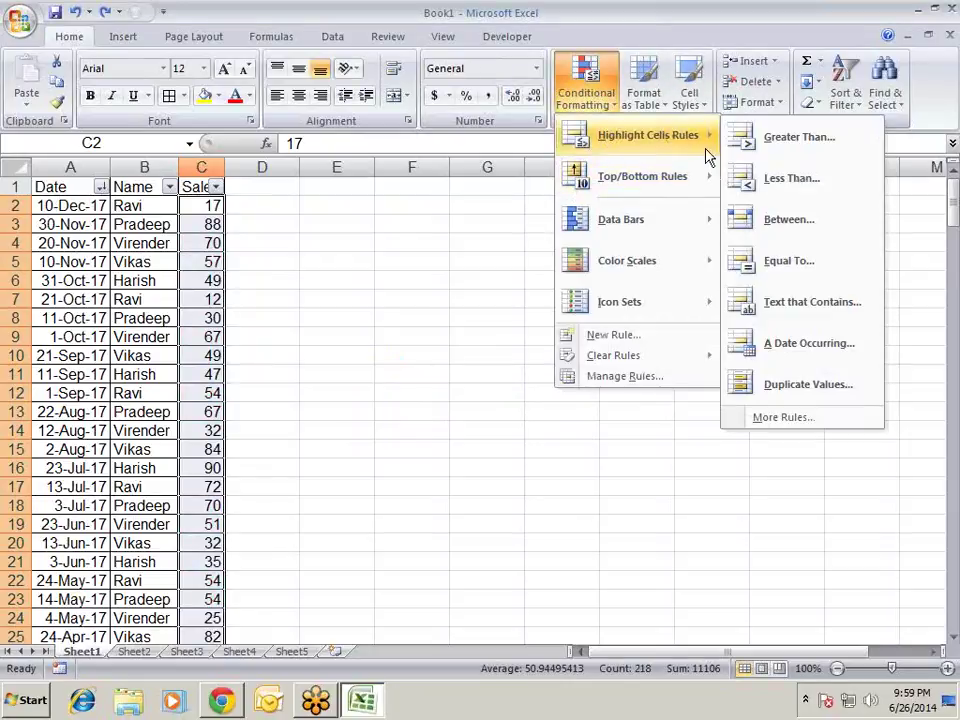
pyautogui.click(798, 265)
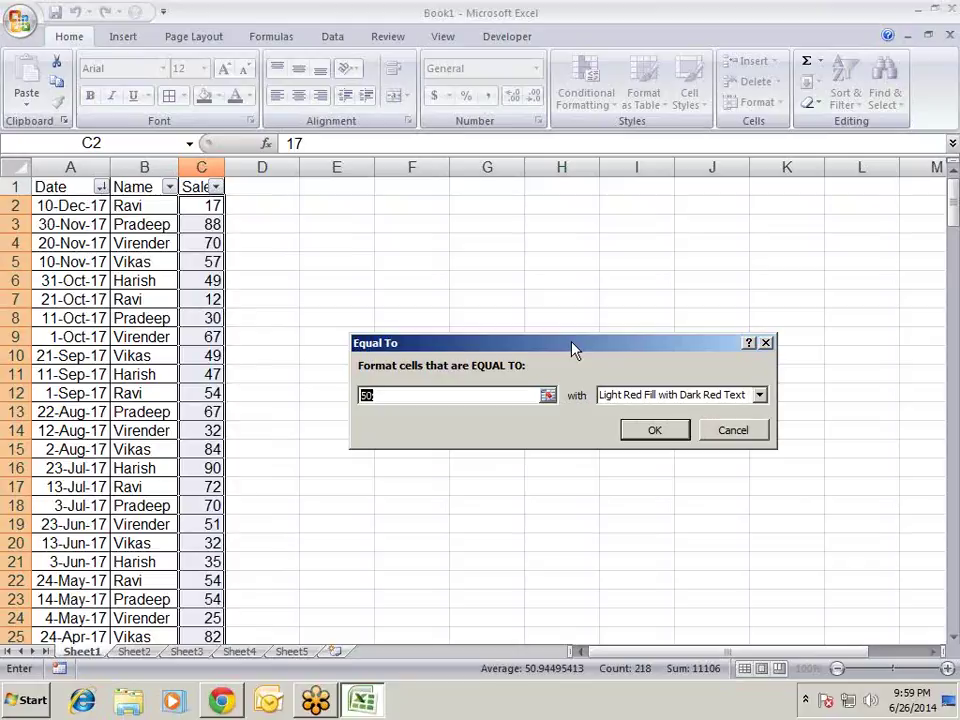
pyautogui.write('70')
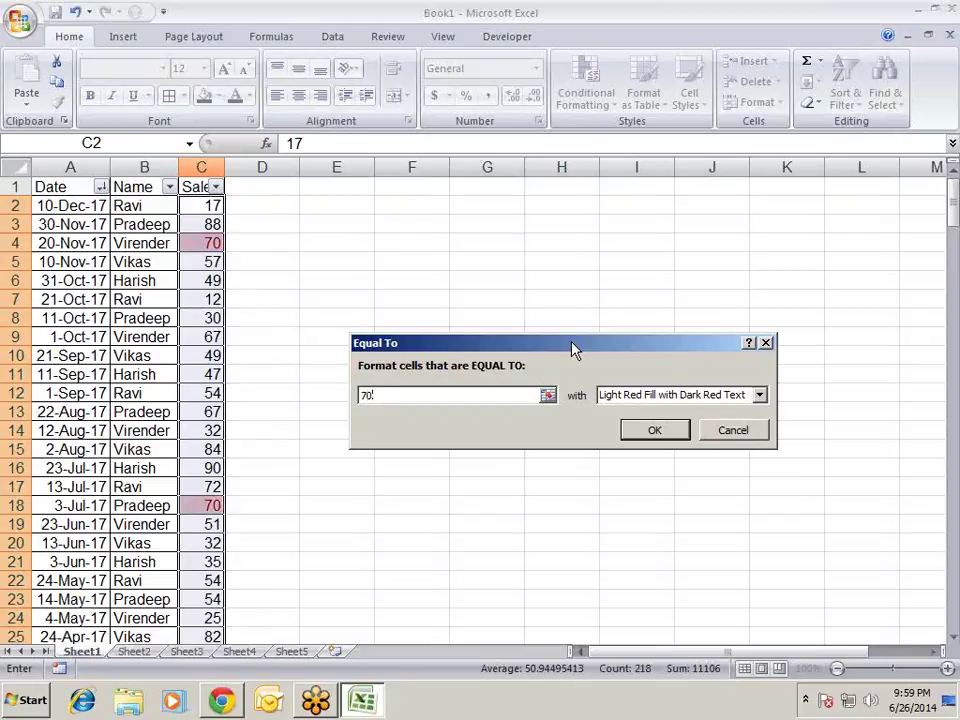
pyautogui.press('Escape')
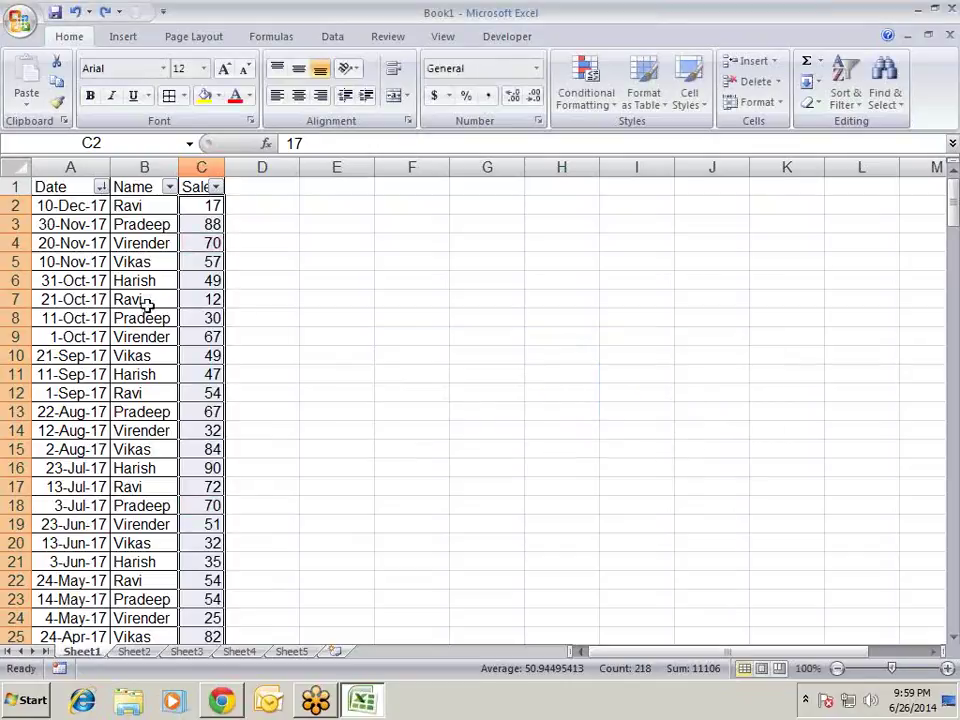
pyautogui.click(127, 204)
pyautogui.hotkey('ctrl', 'shift', 'Down')
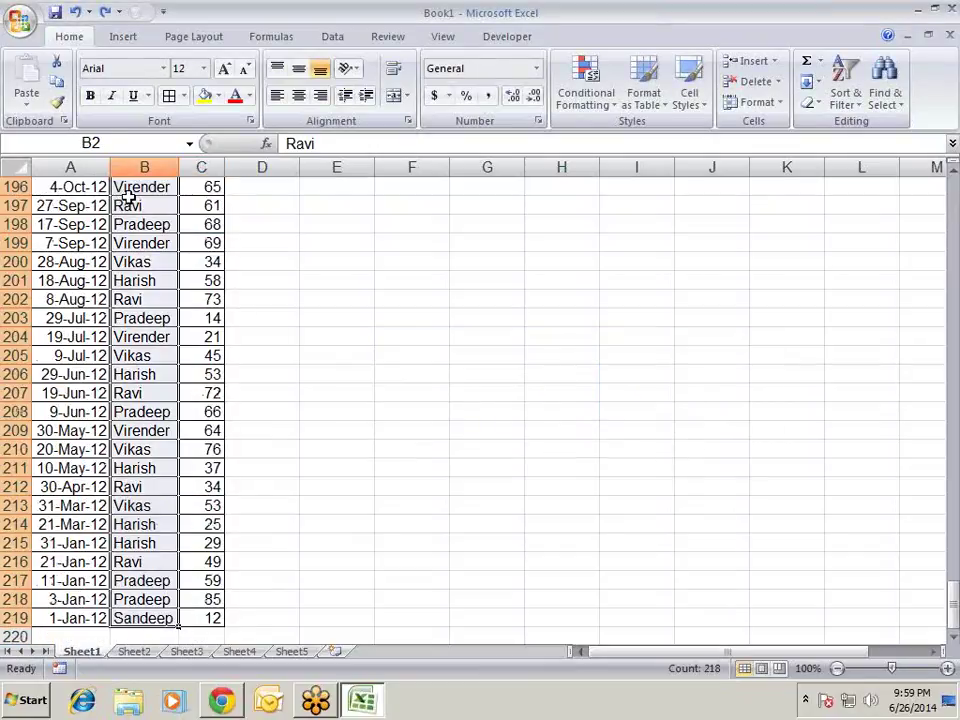
pyautogui.click(605, 100)
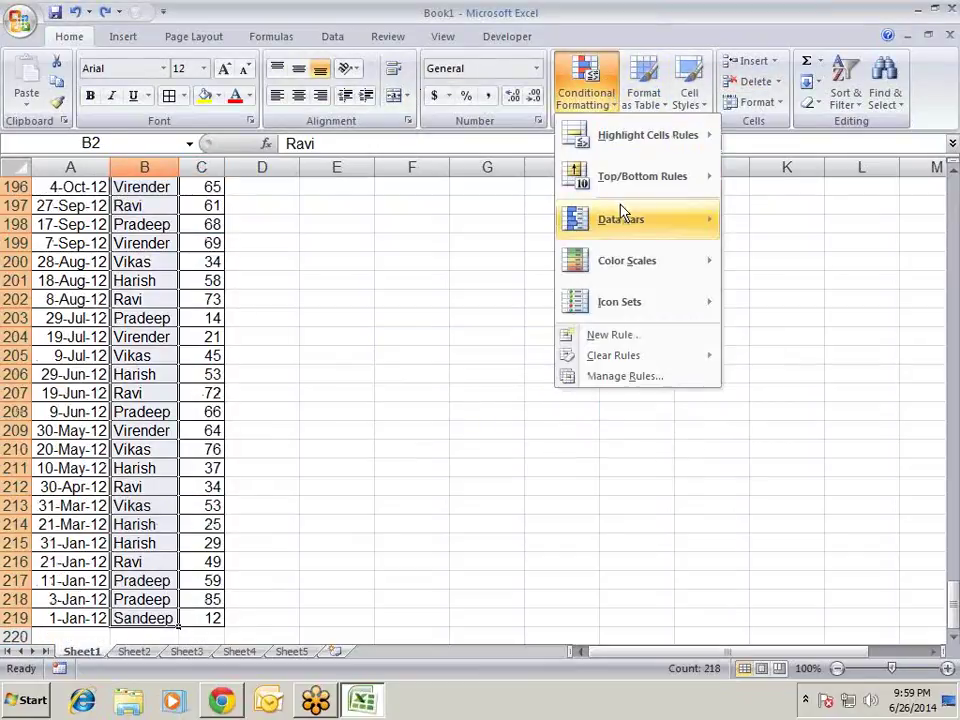
pyautogui.moveTo(645, 135)
pyautogui.click(849, 272)
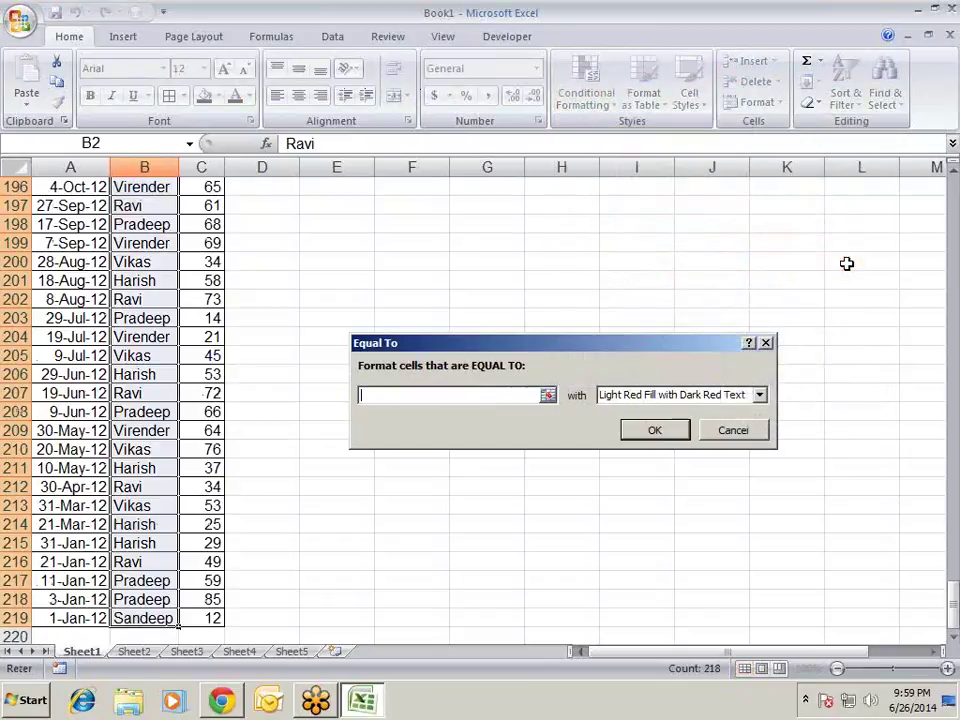
pyautogui.write('sandee')
pyautogui.write('p')
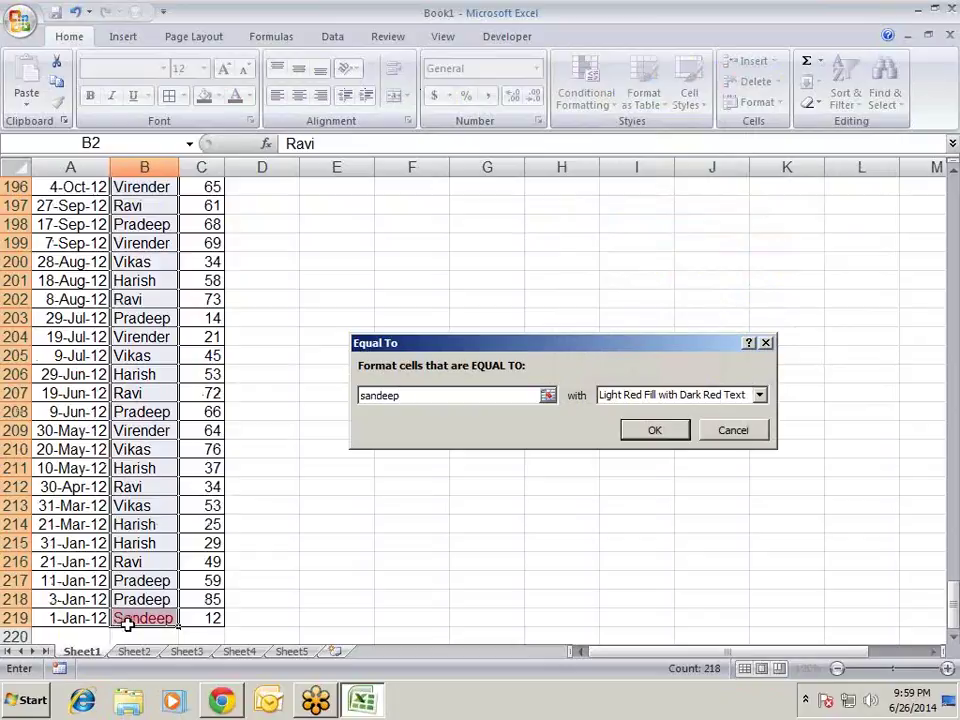
pyautogui.doubleClick(450, 395)
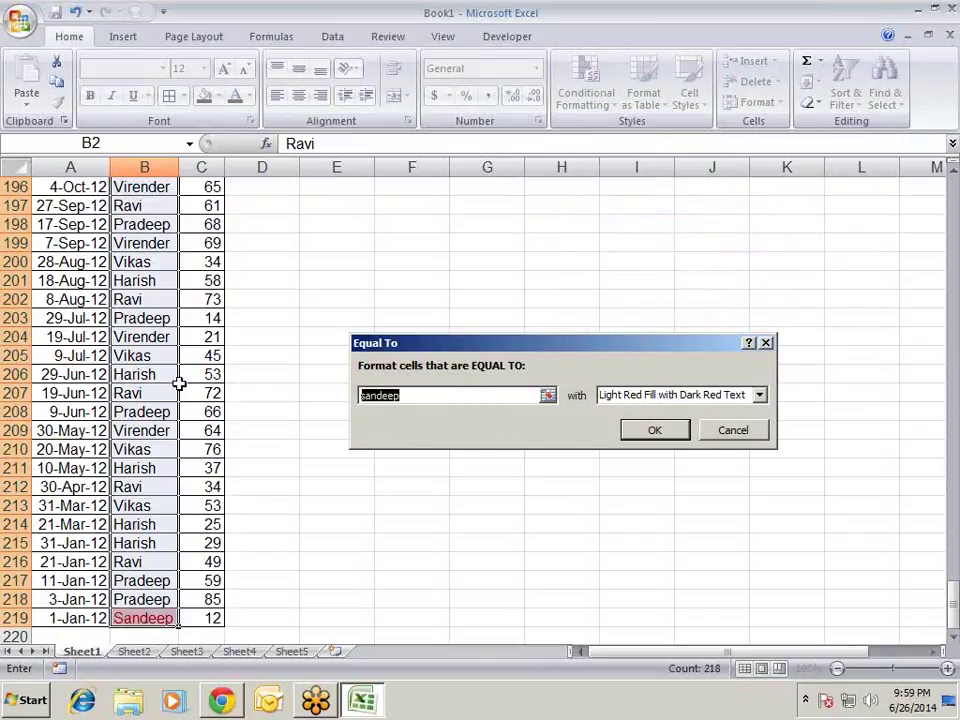
pyautogui.write('harish')
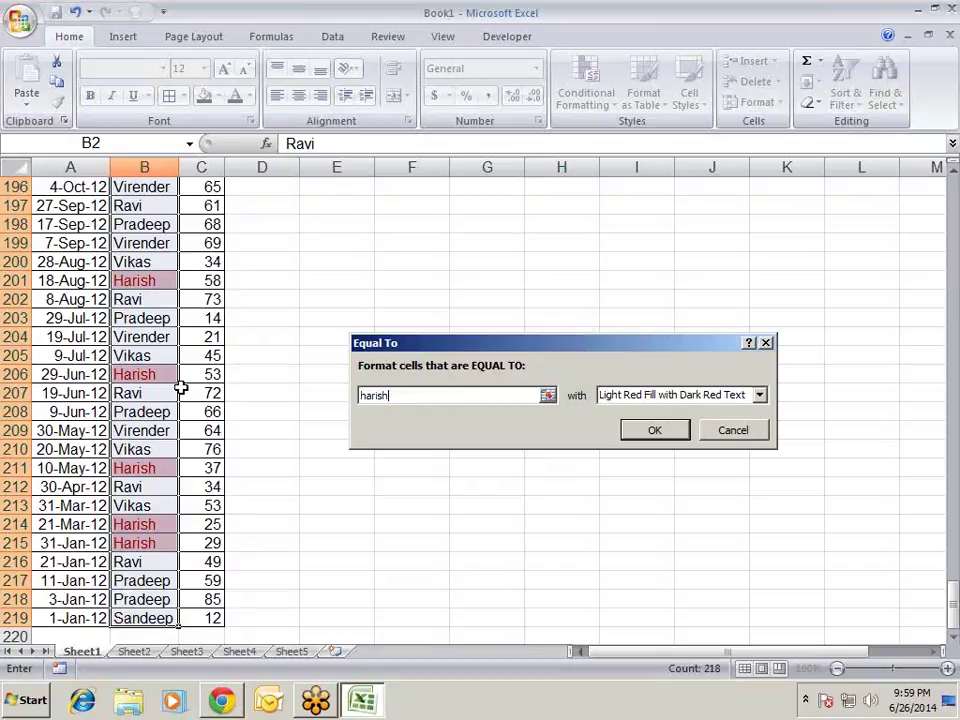
pyautogui.press('Escape')
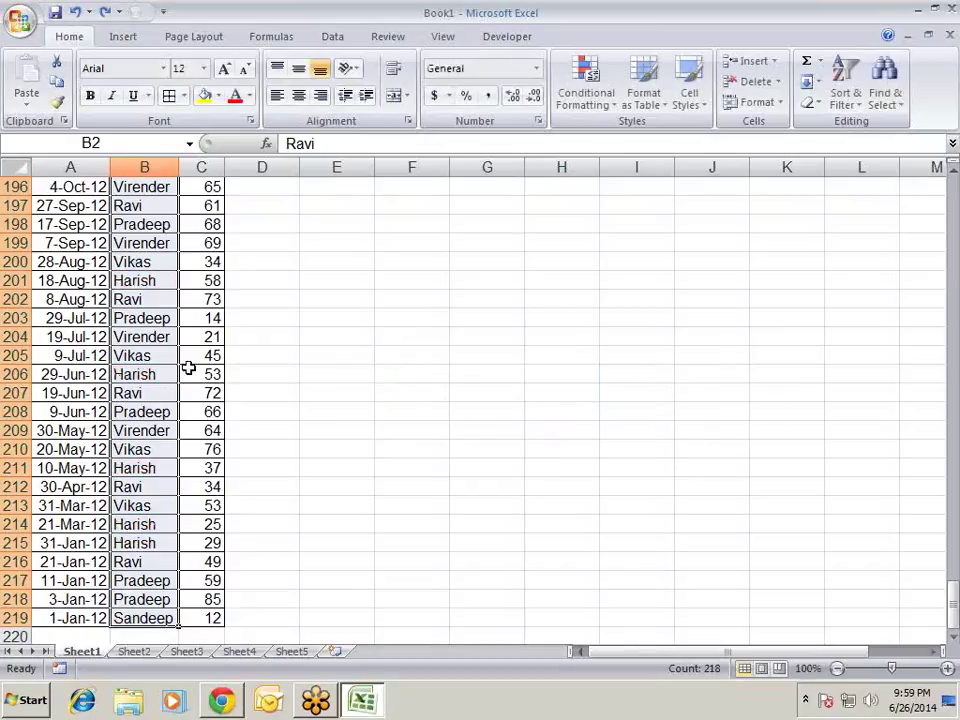
pyautogui.click(310, 262)
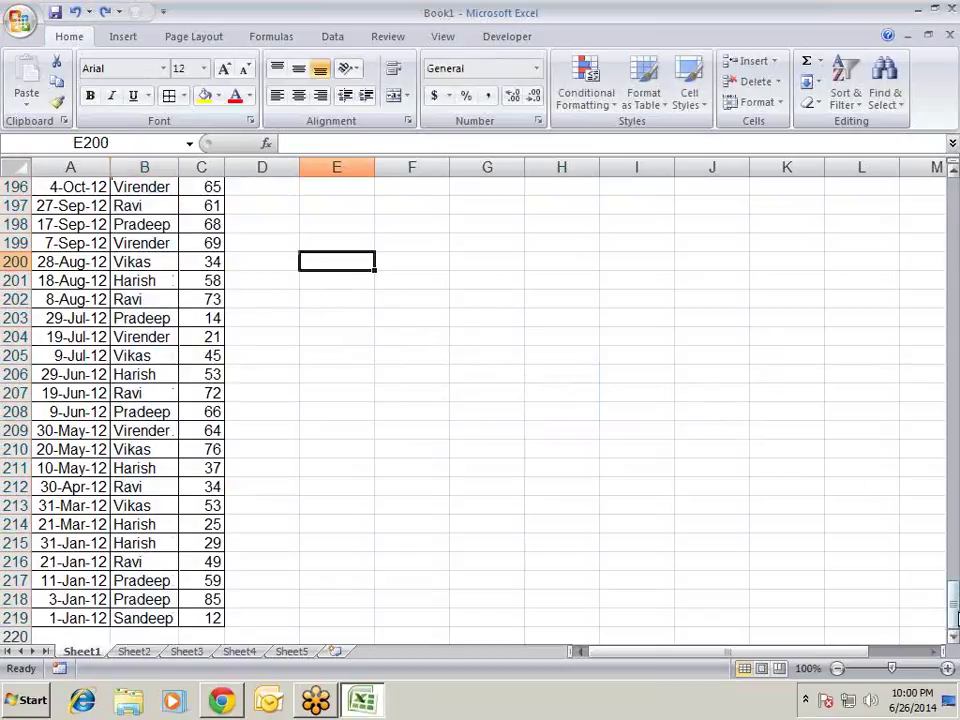
pyautogui.moveTo(952, 600); pyautogui.dragTo(952, 172)
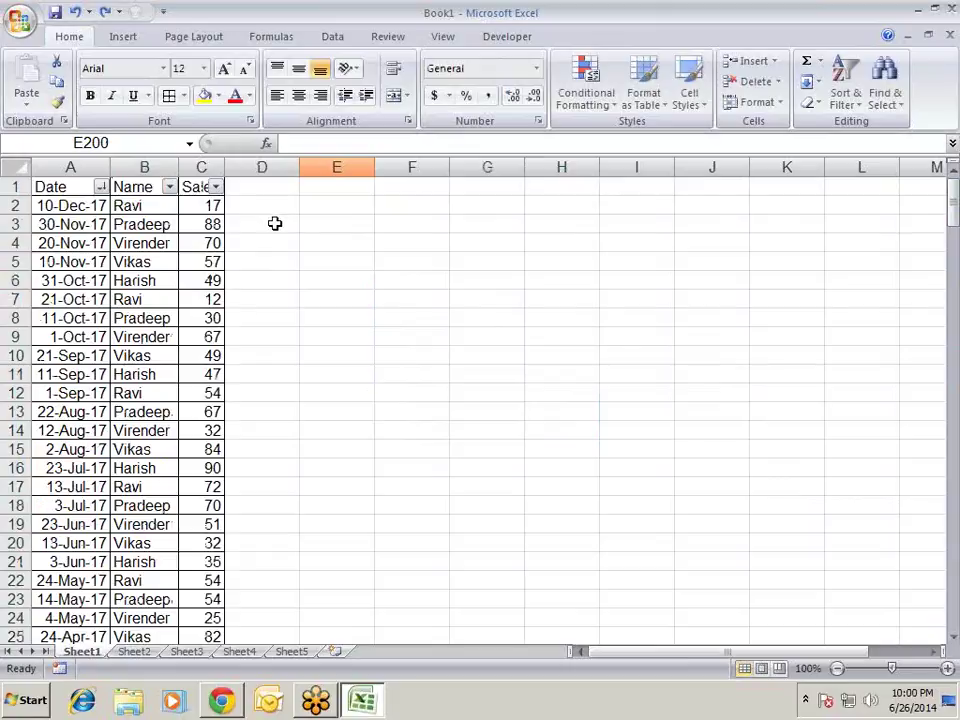
pyautogui.click(275, 223)
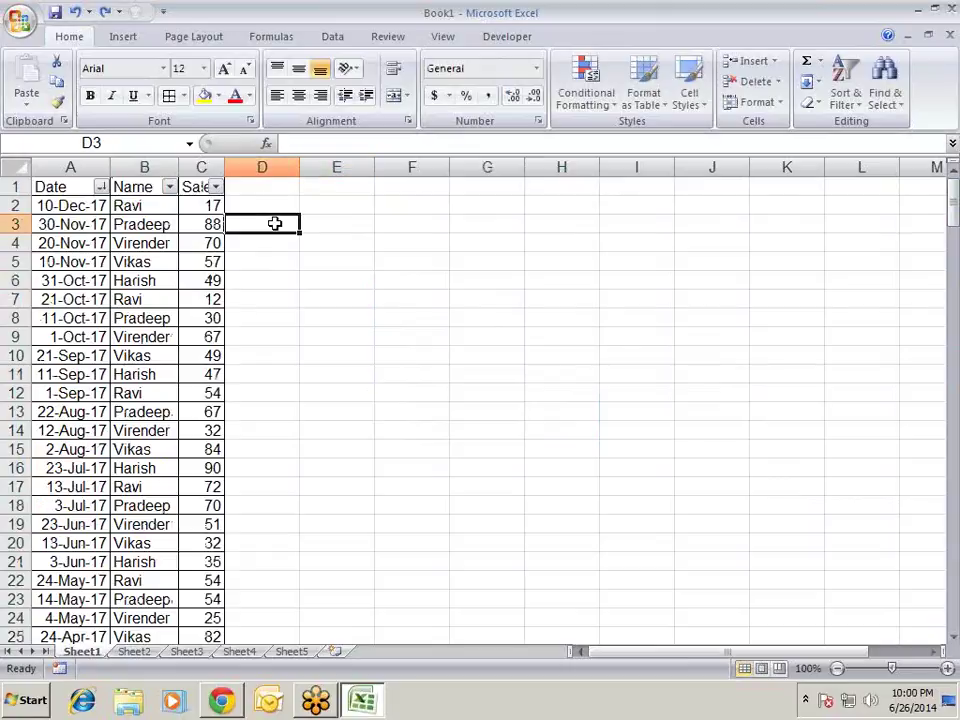
pyautogui.click(169, 209)
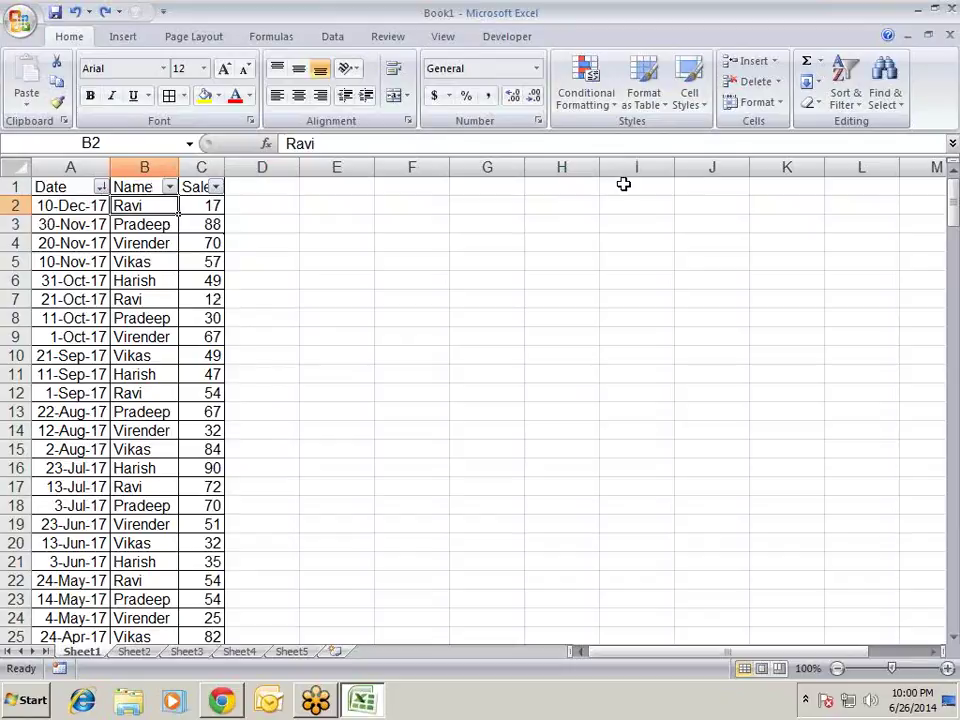
pyautogui.press('Down')
pyautogui.press('Down')
pyautogui.press('Down')
pyautogui.press('Up')
pyautogui.press('Up')
pyautogui.press('Up')
pyautogui.press('Left')
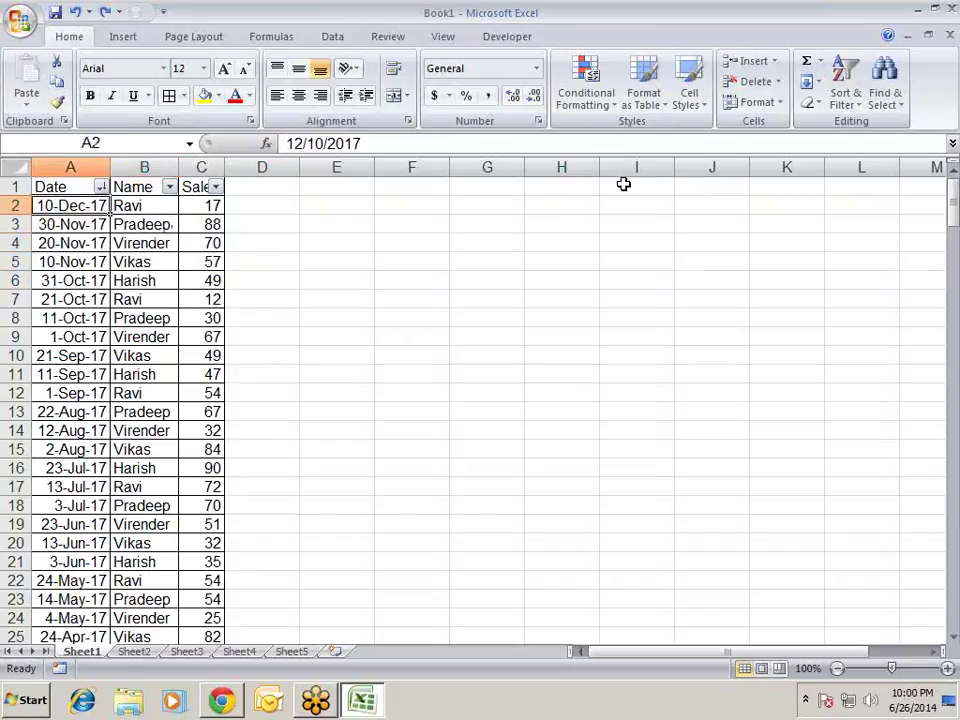
pyautogui.hotkey('ctrl', 'shift', 'Down')
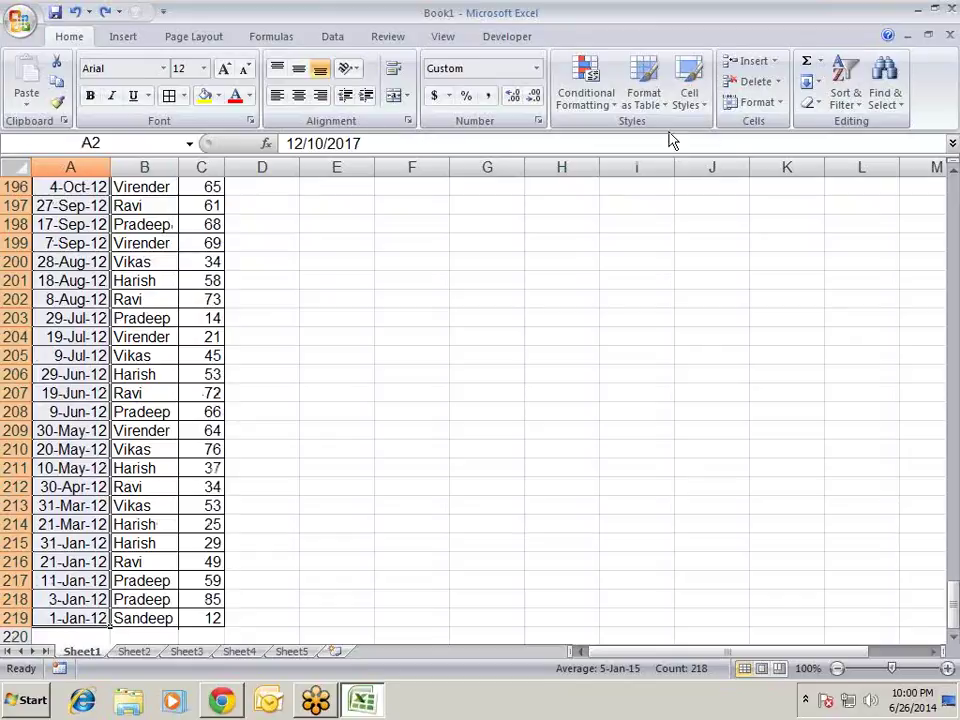
pyautogui.click(586, 85)
pyautogui.moveTo(620, 136)
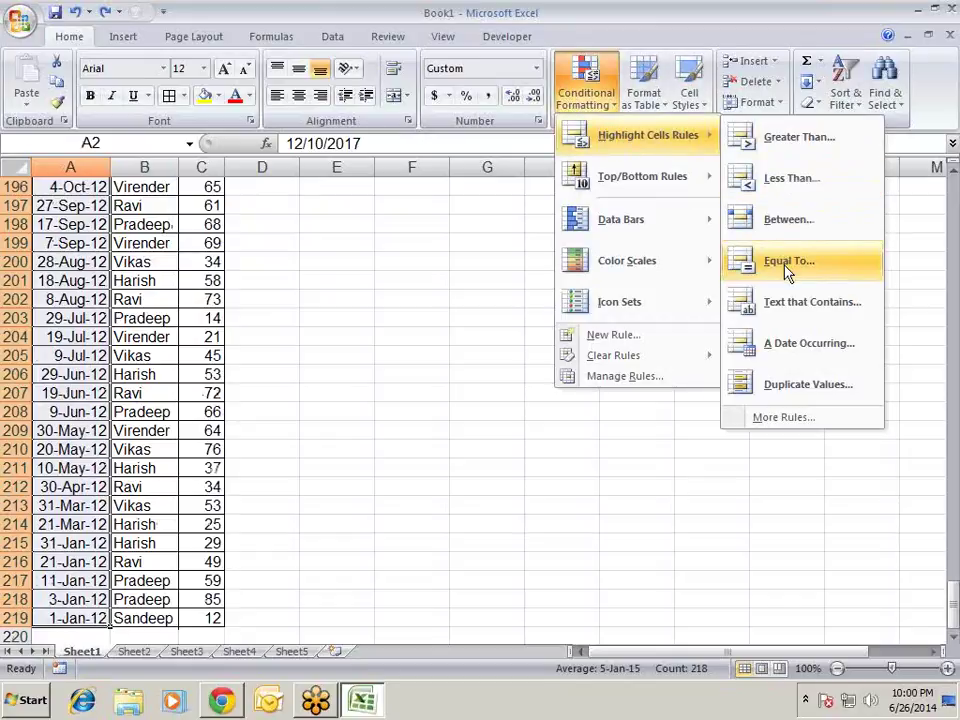
pyautogui.click(785, 265)
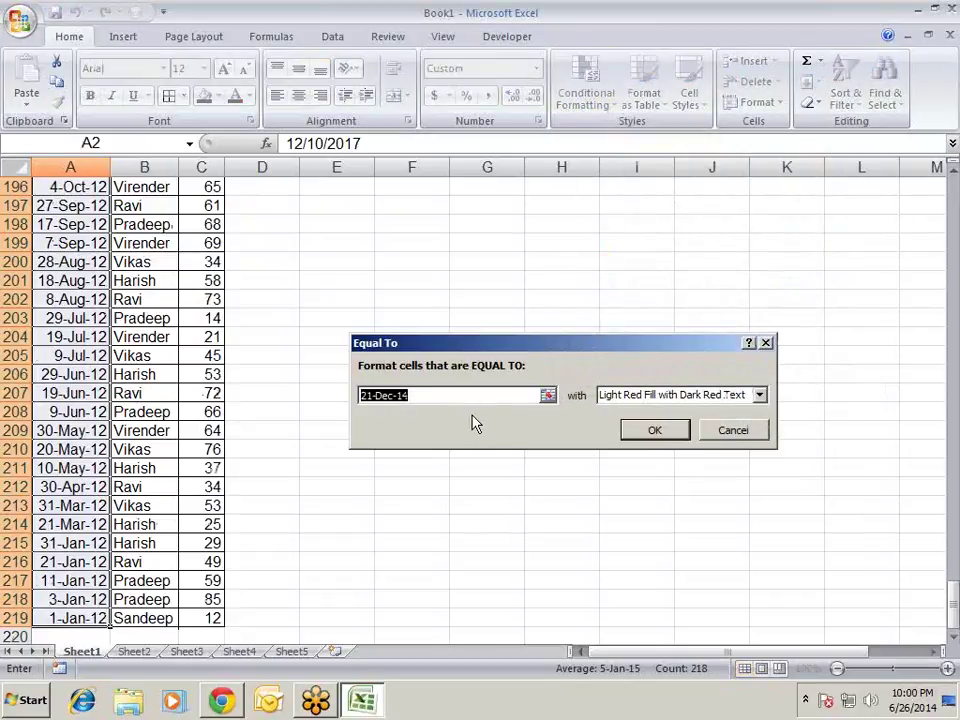
pyautogui.write('20-may-1')
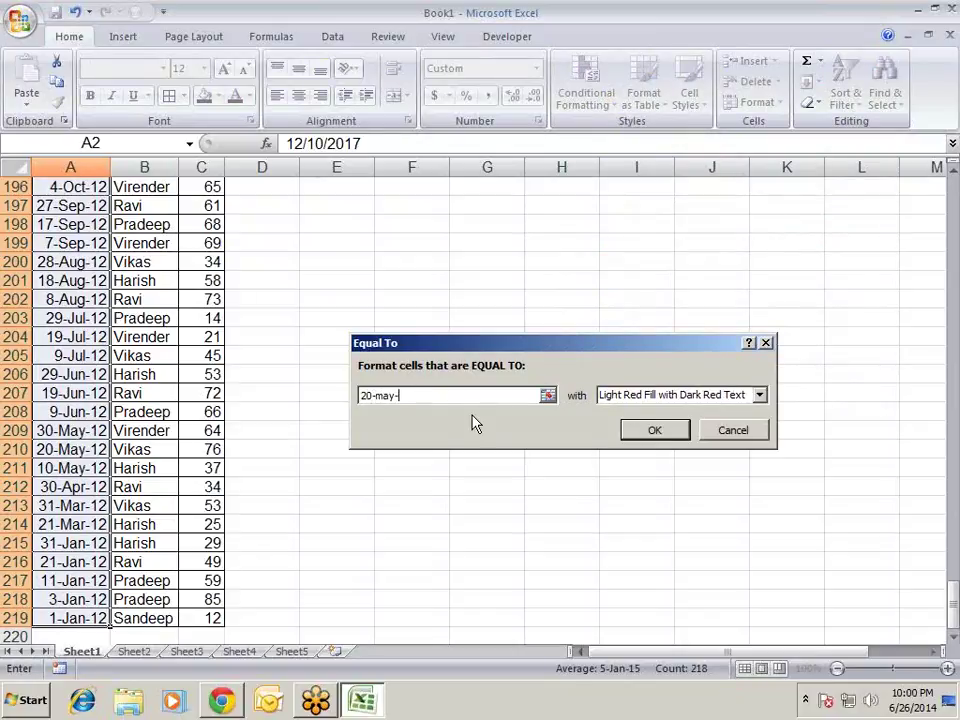
pyautogui.write('2')
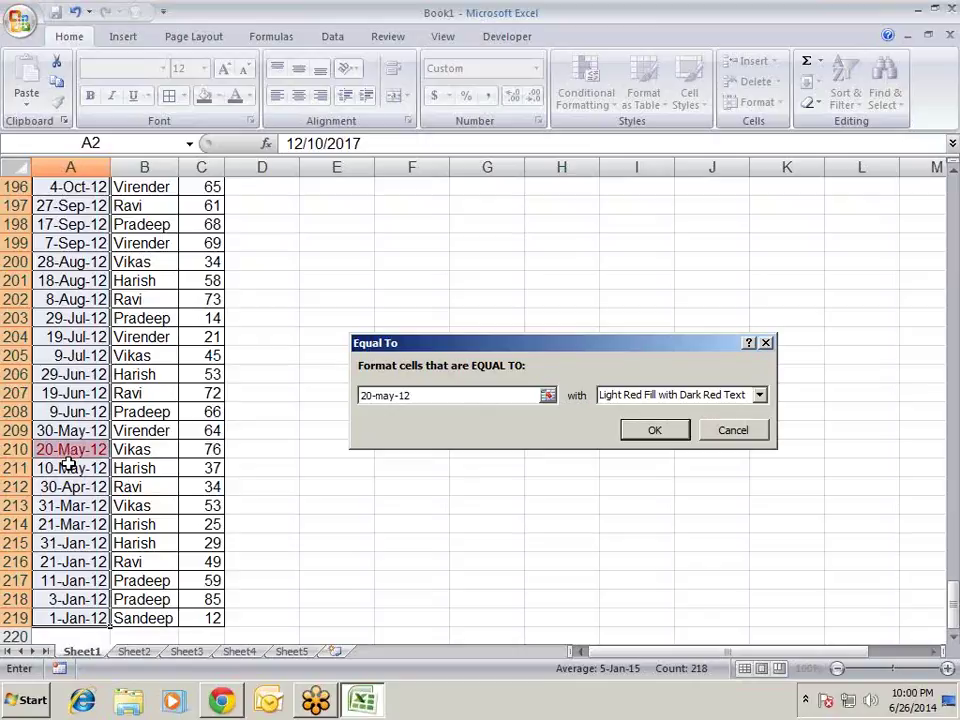
pyautogui.press('Escape')
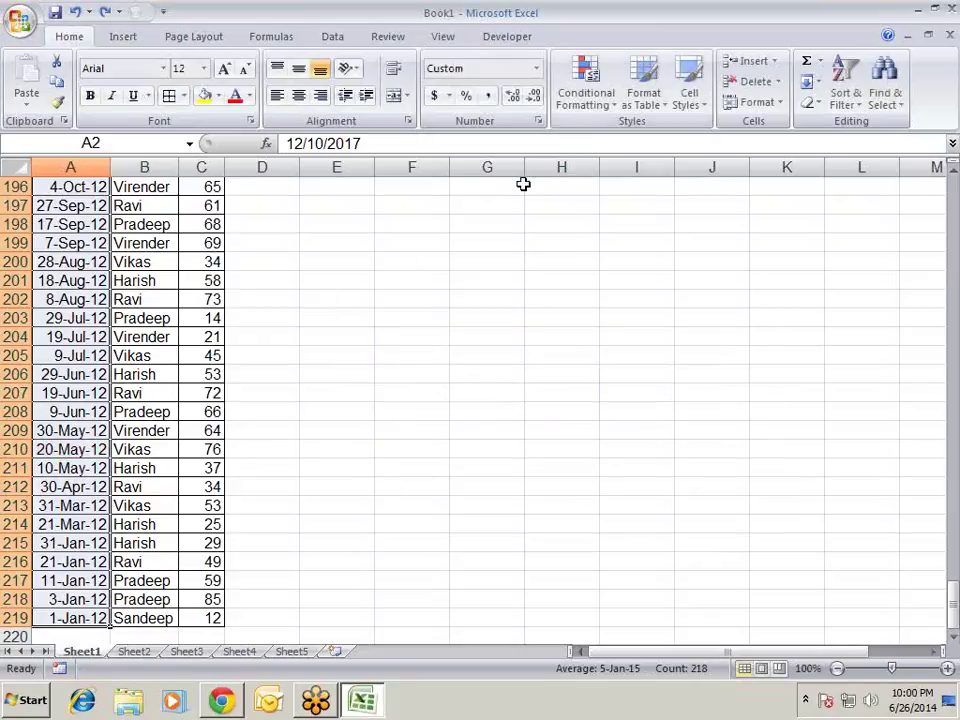
pyautogui.click(167, 319)
# - Select the Name cells B2:B219 and start a Text that Contains highlight rule
pyautogui.hotkey('ctrl', 'Up')
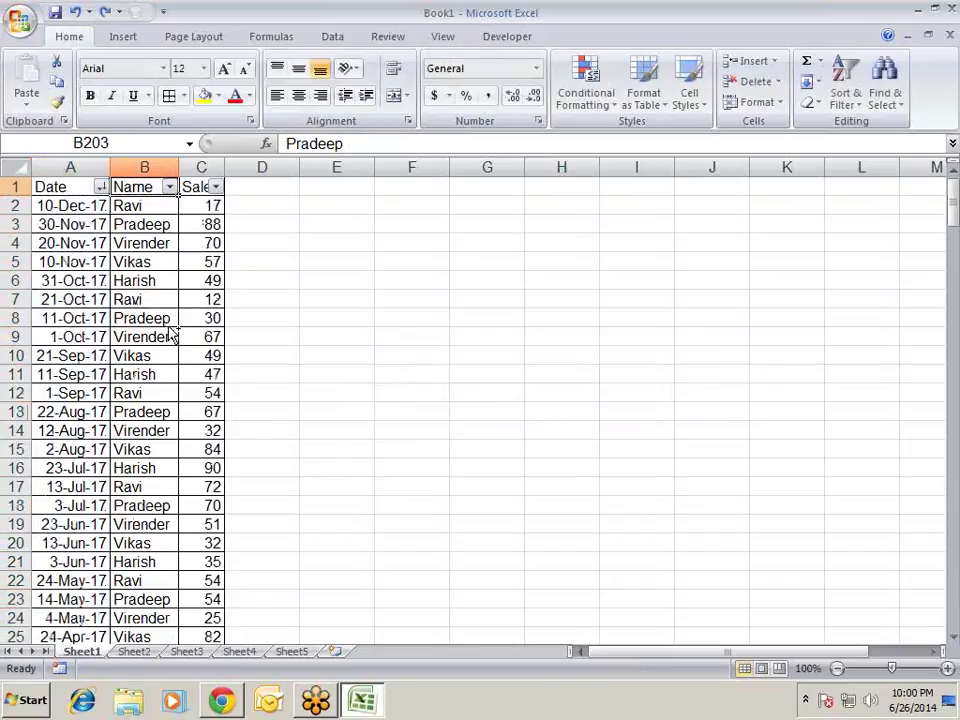
pyautogui.press('Down')
pyautogui.hotkey('ctrl', 'shift', 'Down')
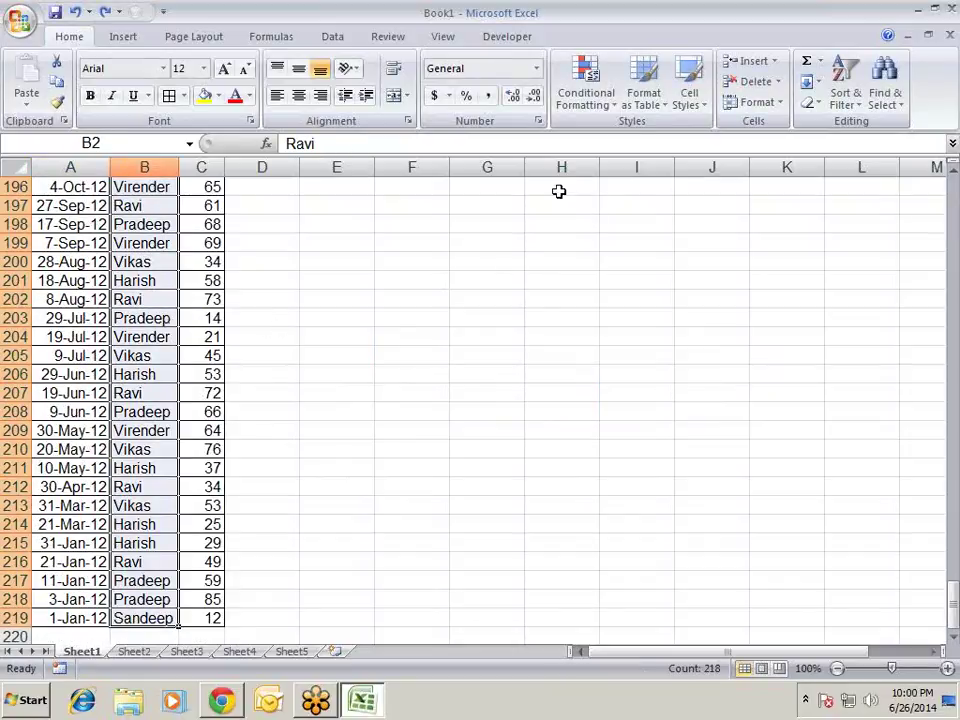
pyautogui.click(606, 108)
pyautogui.moveTo(679, 150)
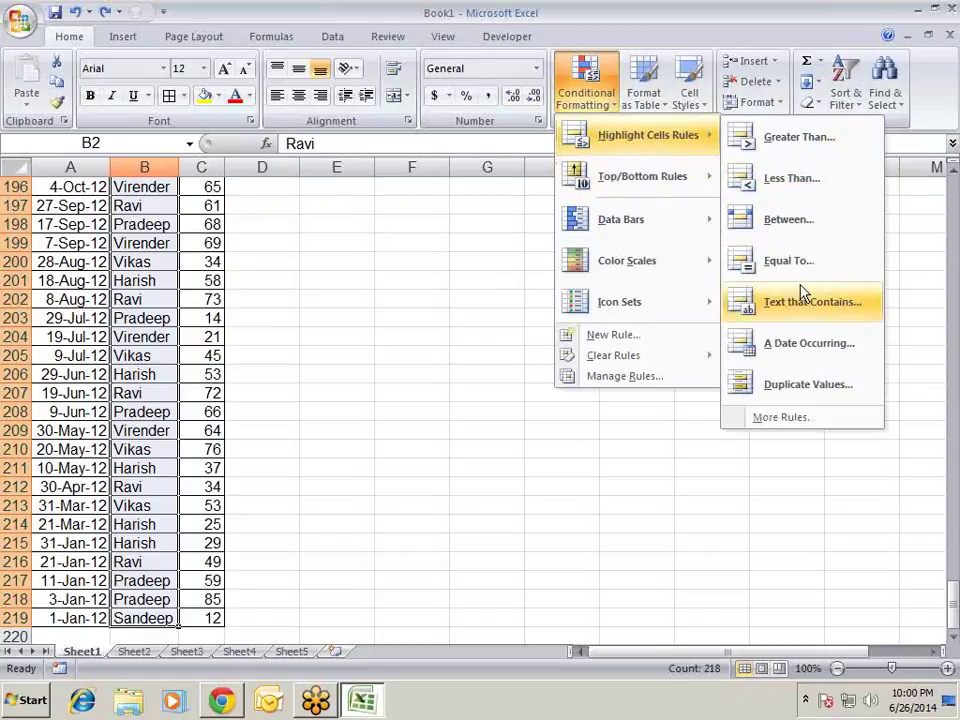
pyautogui.click(811, 310)
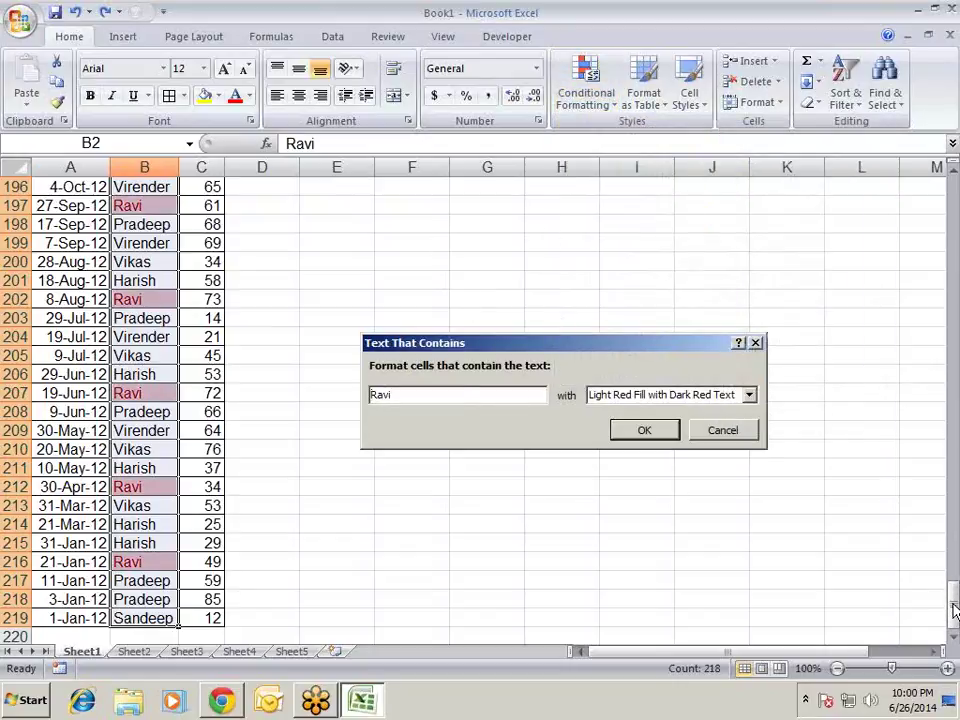
# - Preview Text that Contains matches for R, s and vir, then cancel without applying
pyautogui.moveTo(433, 392); pyautogui.dragTo(3, 383)
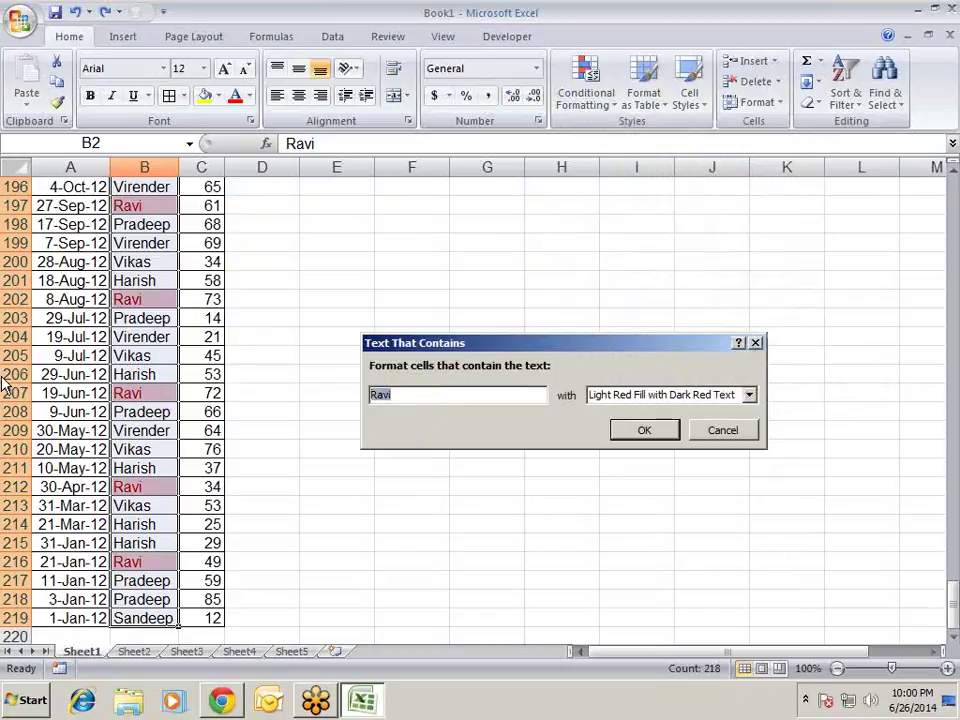
pyautogui.write('R')
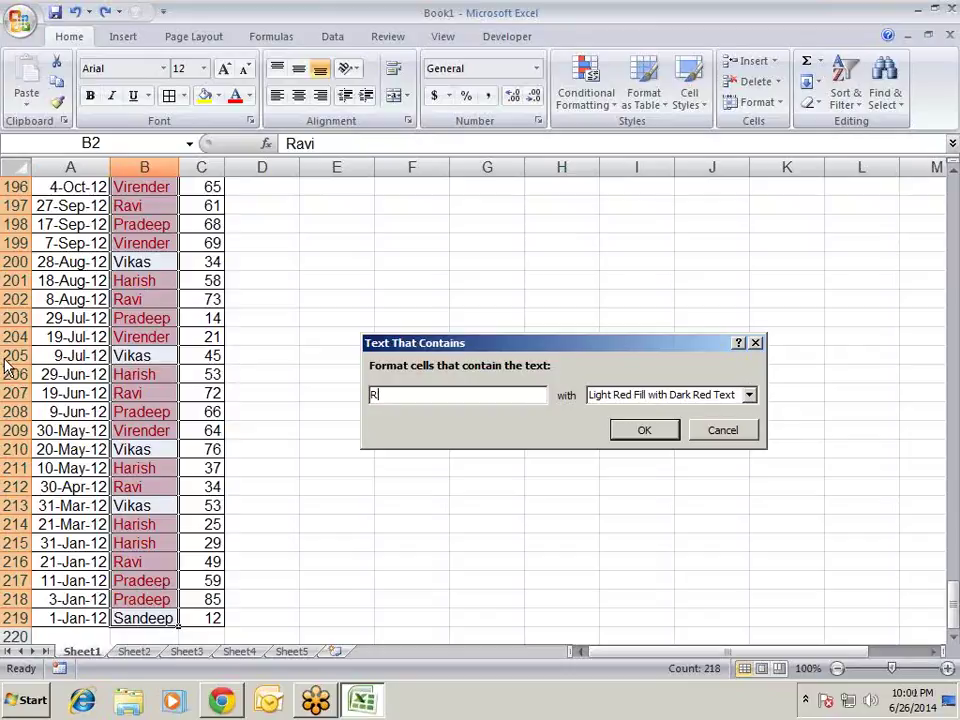
pyautogui.press('BackSpace')
pyautogui.write('s')
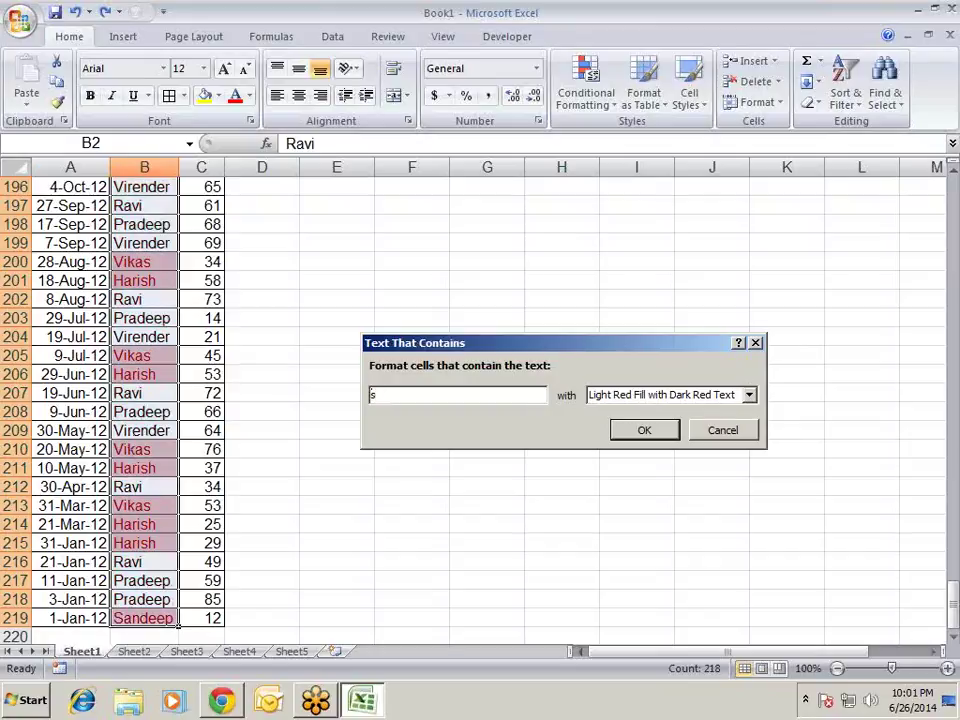
pyautogui.press('BackSpace')
pyautogui.write('vir')
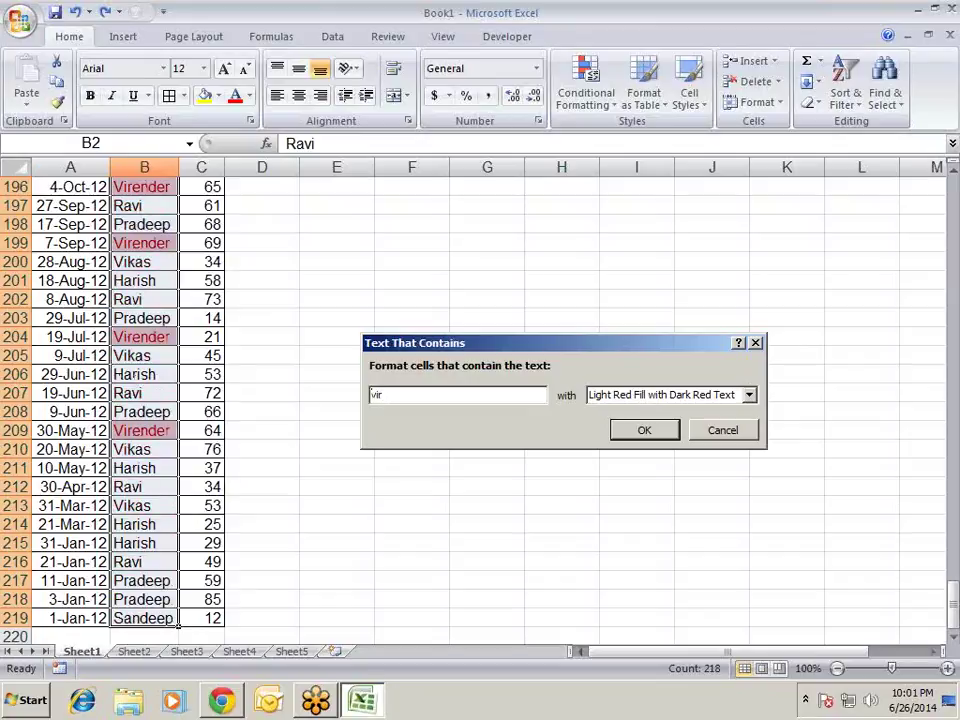
pyautogui.press('BackSpace')
pyautogui.press('BackSpace')
pyautogui.press('BackSpace')
pyautogui.press('Escape')
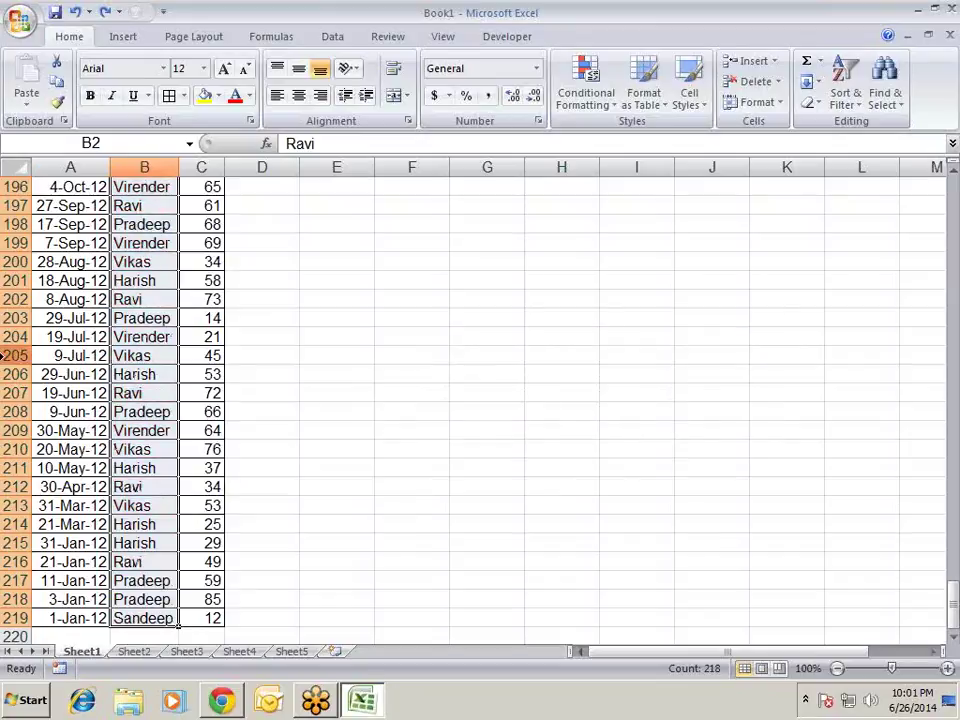
pyautogui.click(586, 95)
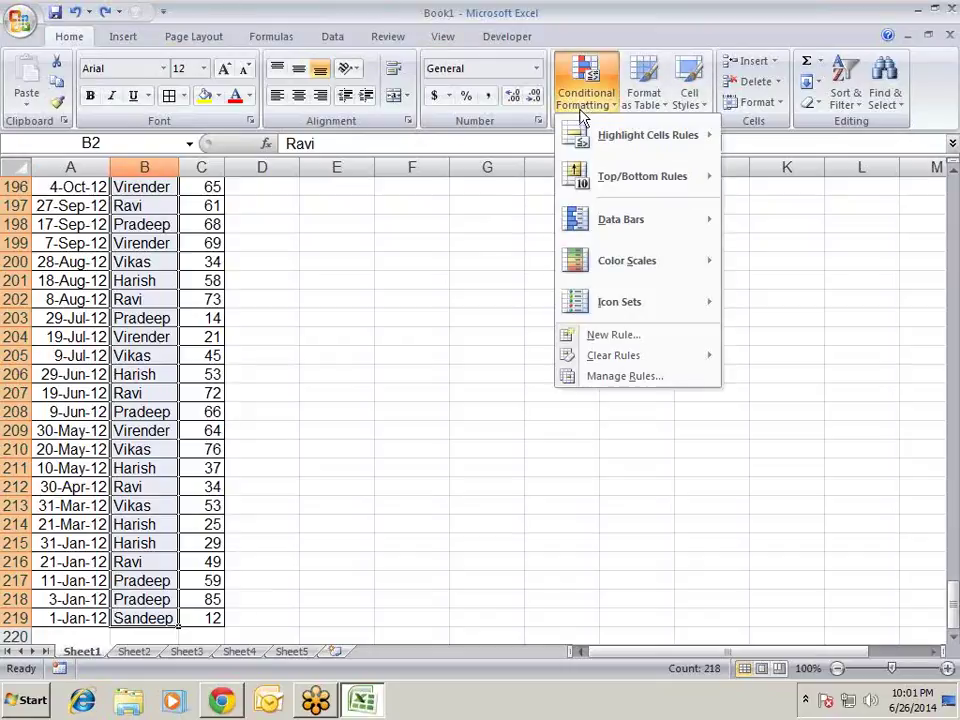
# - Dismiss the open menu and select the Date cells A2:A219
pyautogui.moveTo(612, 133)
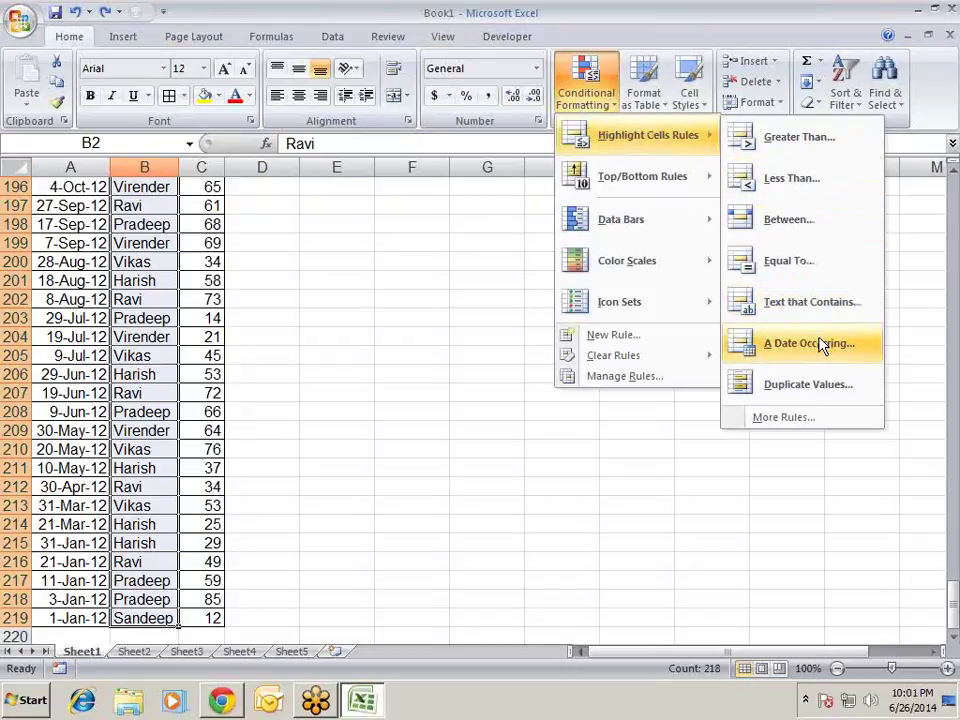
pyautogui.click(65, 376)
pyautogui.click(65, 376)
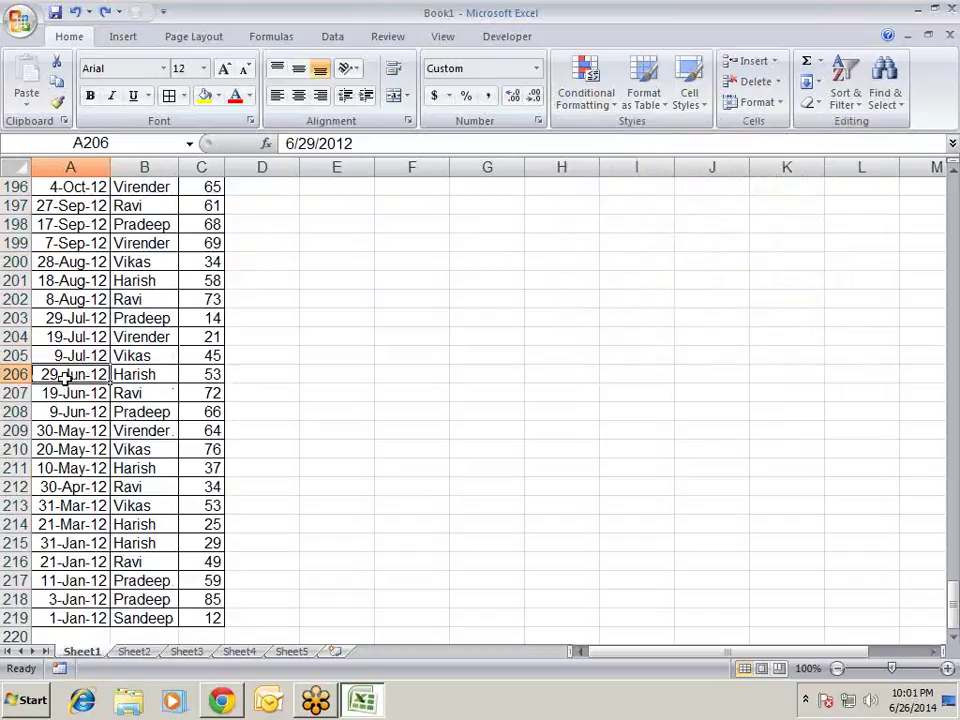
pyautogui.hotkey('ctrl', 'Home')
pyautogui.press('Down')
pyautogui.hotkey('ctrl', 'shift', 'Down')
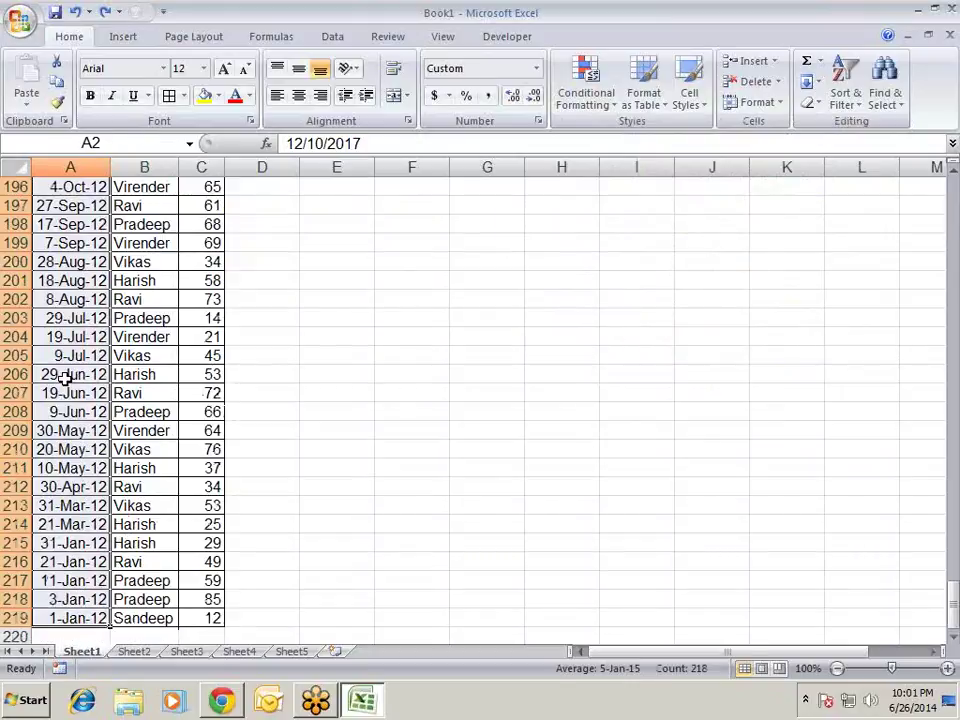
pyautogui.scroll(1, 256, 371)
pyautogui.scroll(8, 257, 370)
pyautogui.scroll(20, 258, 369)
pyautogui.scroll(12, 258, 369)
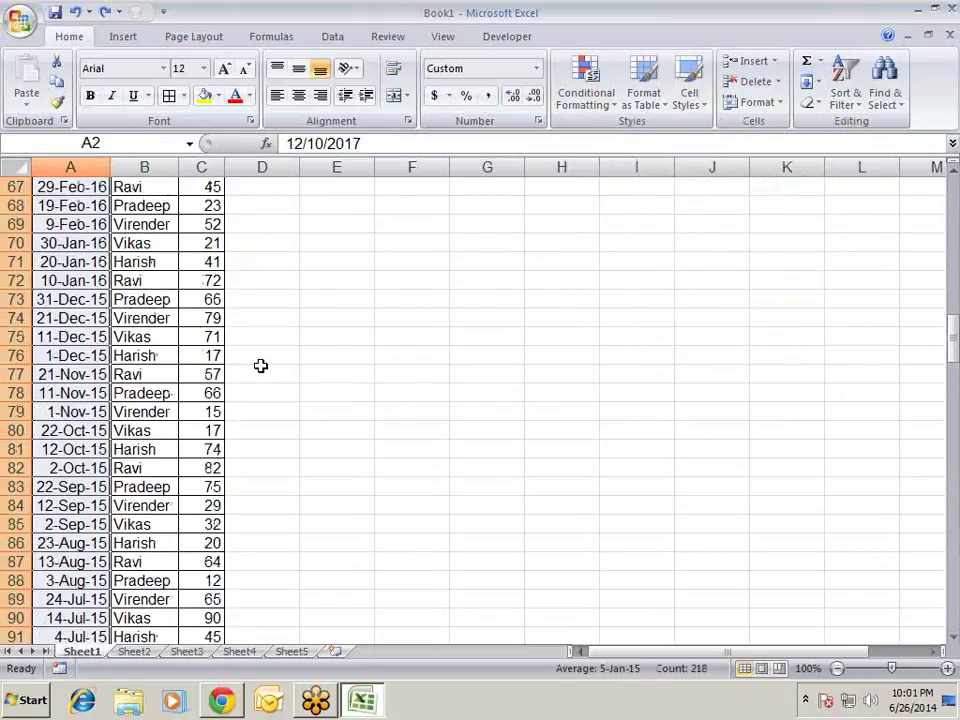
pyautogui.scroll(11, 259, 366)
pyautogui.scroll(10, 259, 365)
pyautogui.scroll(1, 259, 365)
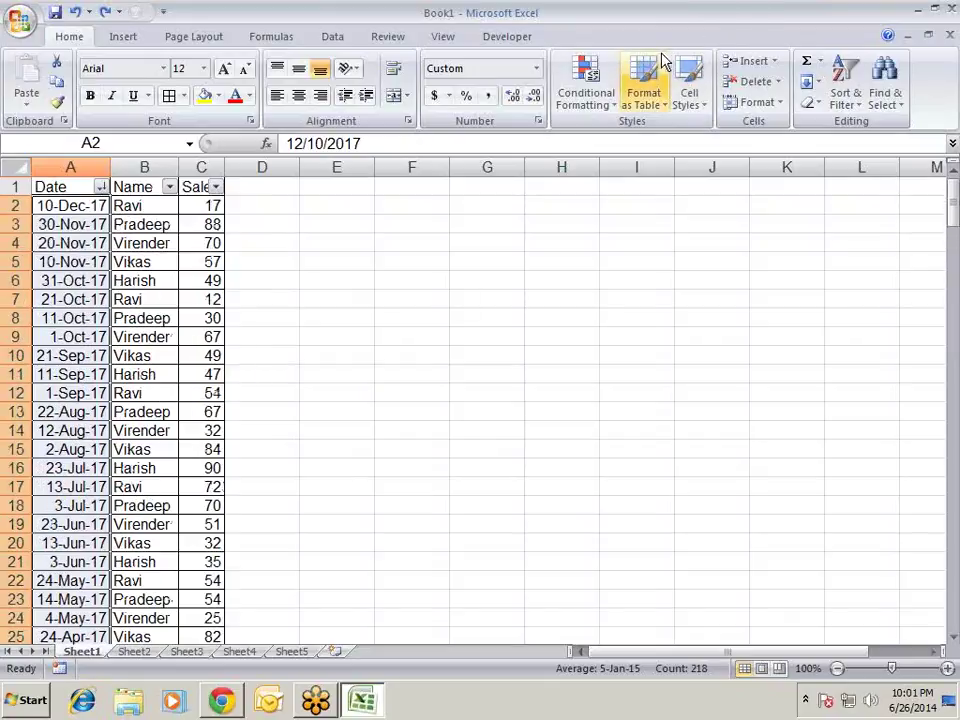
# - Apply an A Date Occurring rule for Yesterday with Light Red Fill with Dark Red Text
pyautogui.click(612, 105)
pyautogui.moveTo(696, 145)
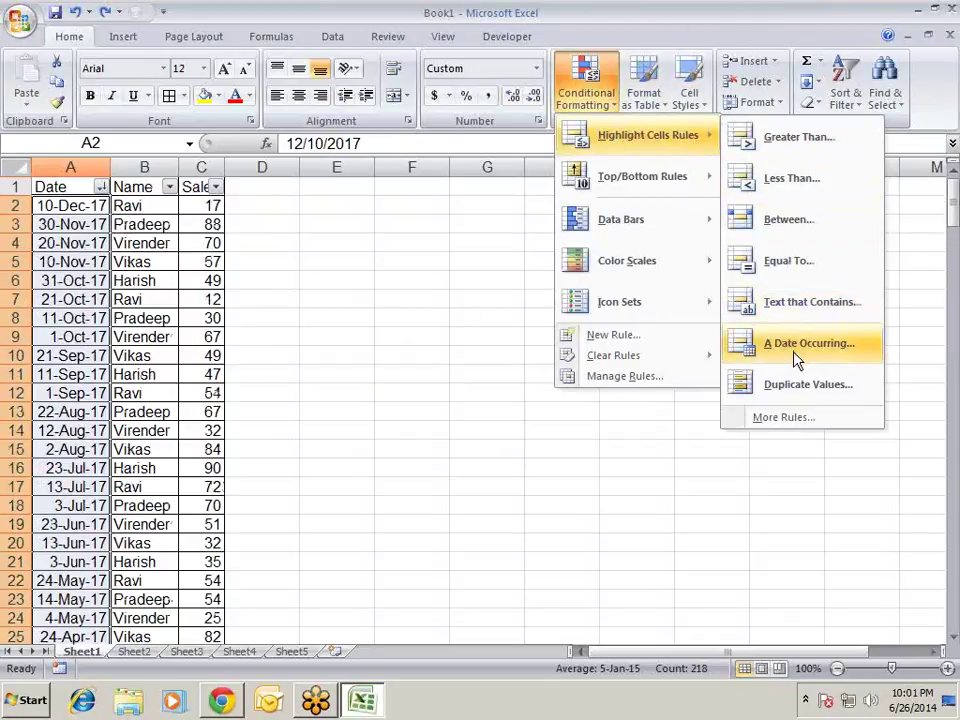
pyautogui.click(730, 345)
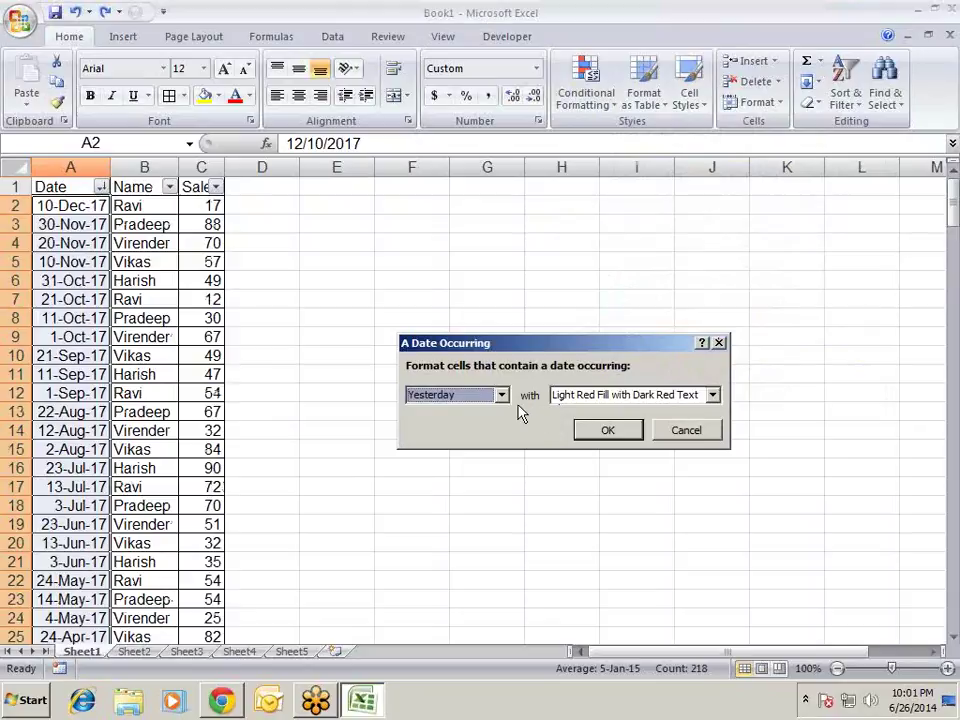
pyautogui.click(606, 436)
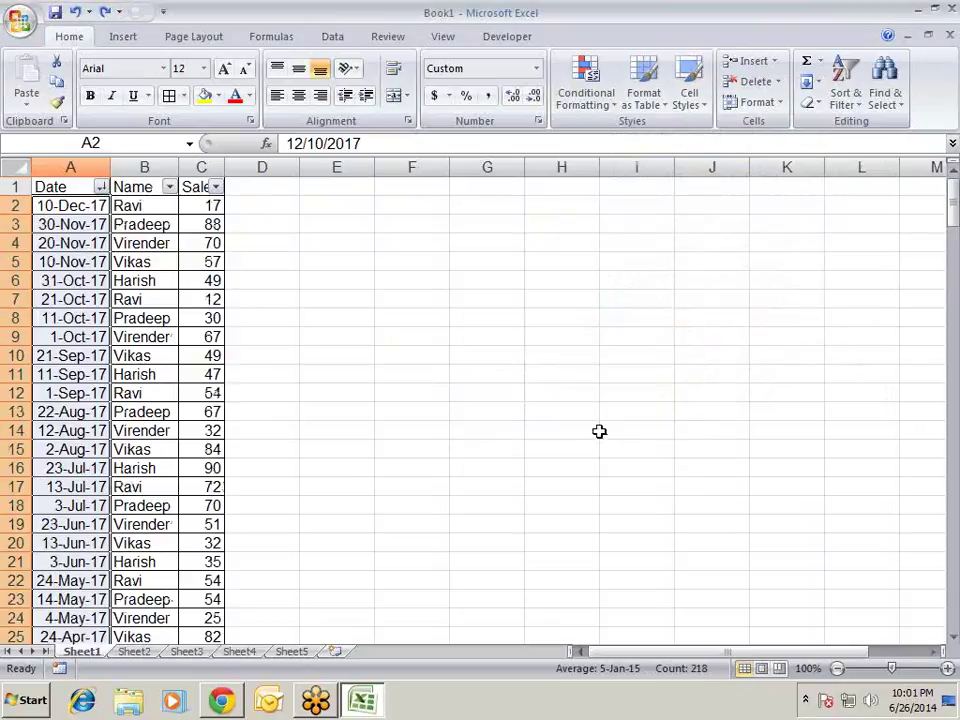
pyautogui.click(55, 222)
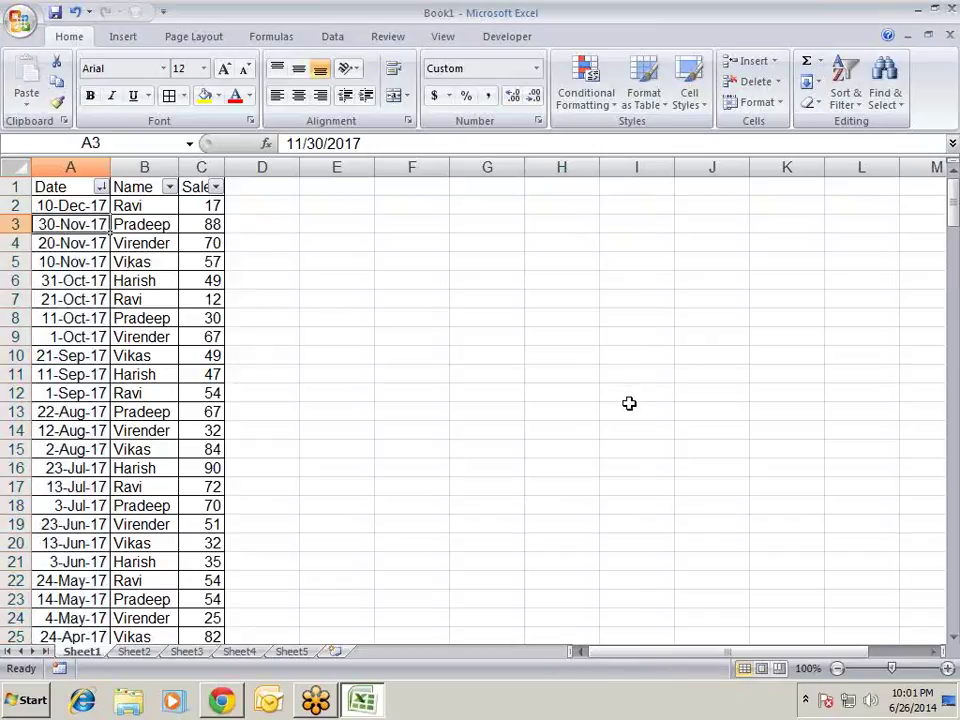
pyautogui.write('25-')
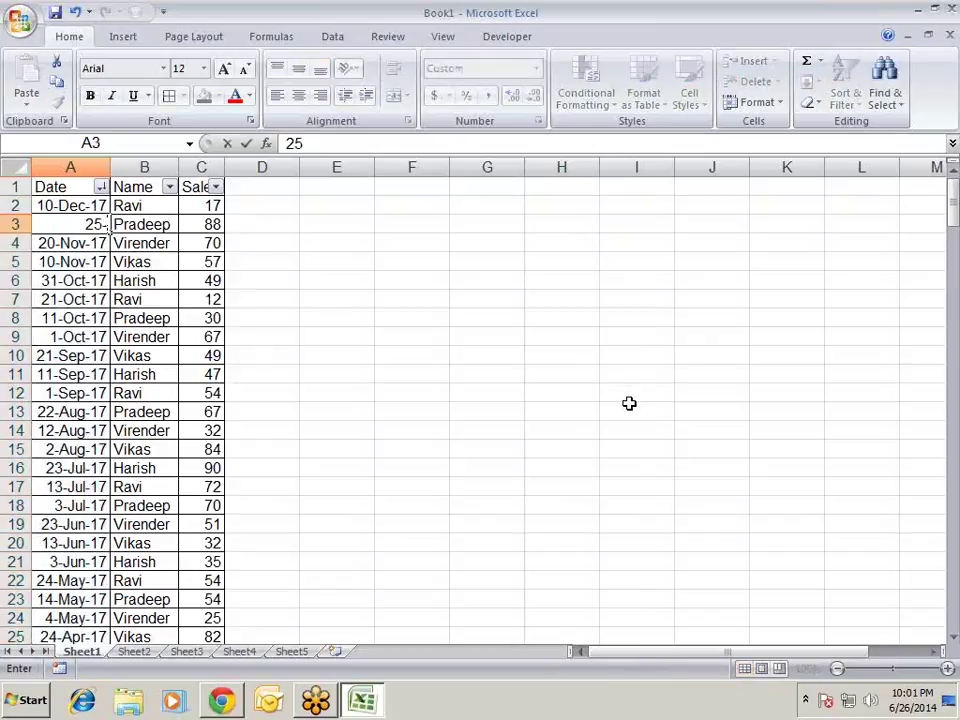
pyautogui.write('jun-14')
pyautogui.press('Return')
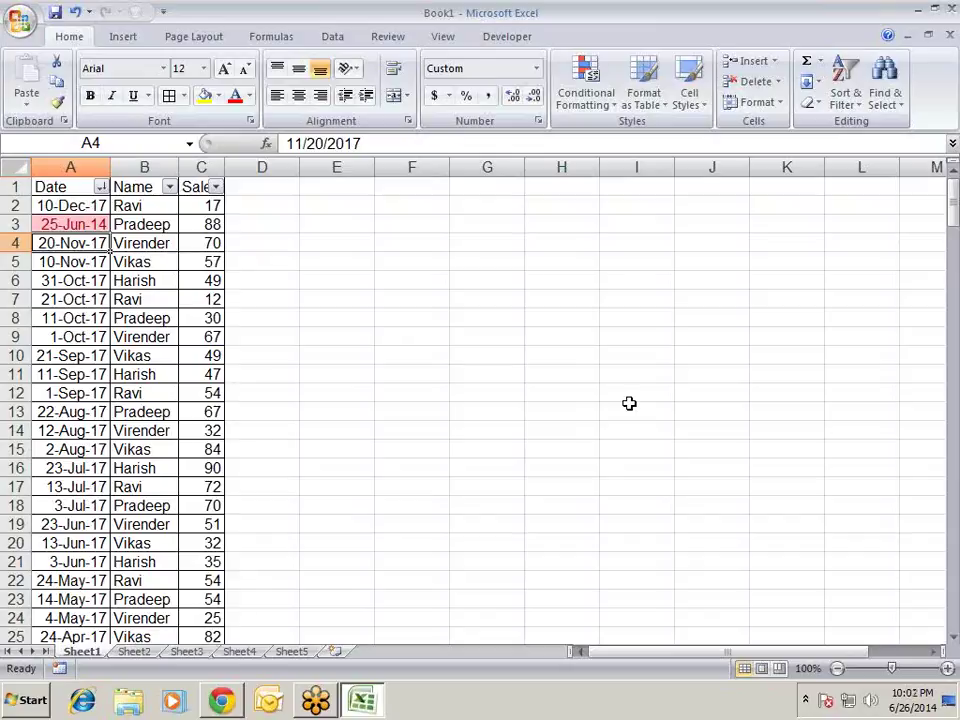
pyautogui.hotkey('ctrl', 'z')
pyautogui.press('Up')
pyautogui.hotkey('ctrl', 'shift', 'Down')
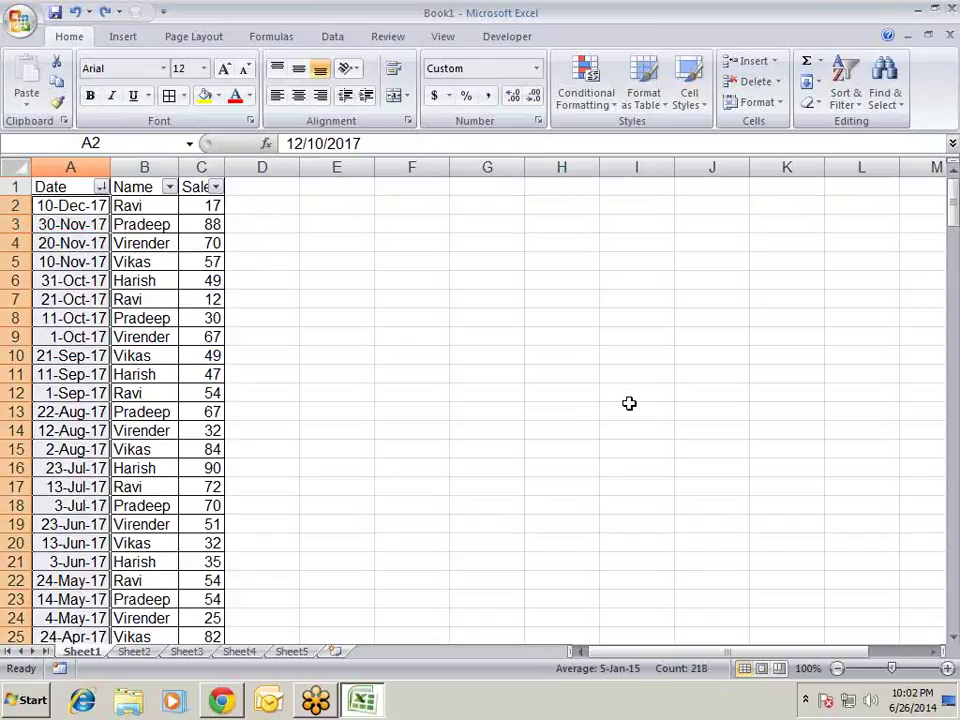
# - Start A Date Occurring rule and preview Tomorrow, Today and In the last 7 days
pyautogui.click(589, 110)
pyautogui.moveTo(649, 140)
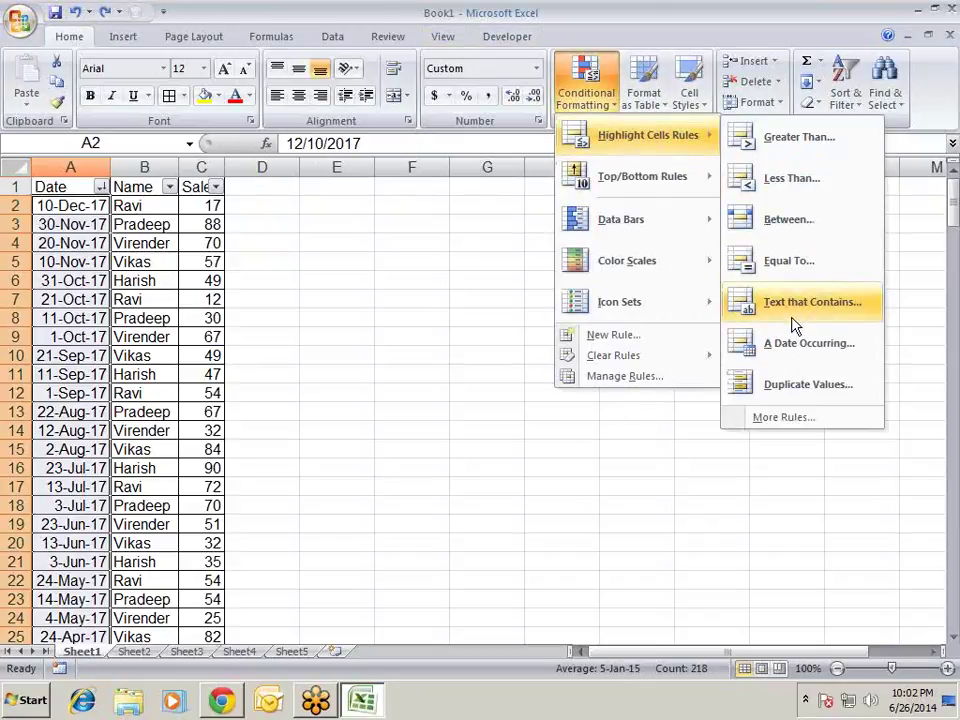
pyautogui.click(806, 343)
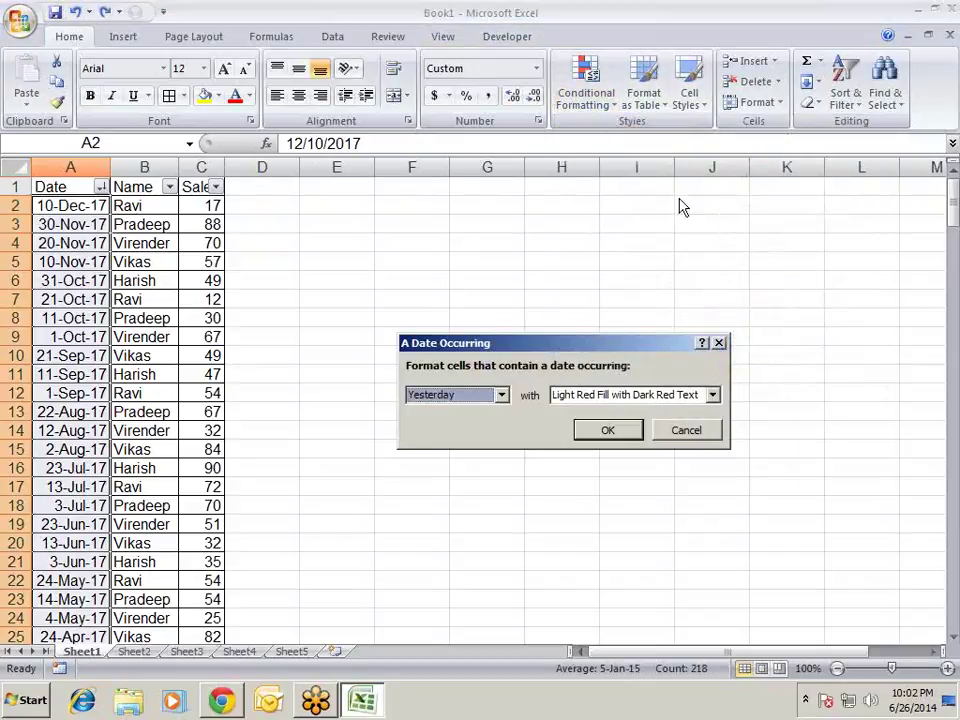
pyautogui.click(501, 395)
pyautogui.click(474, 437)
pyautogui.click(501, 396)
pyautogui.click(425, 425)
pyautogui.click(502, 397)
pyautogui.click(487, 437)
pyautogui.click(502, 396)
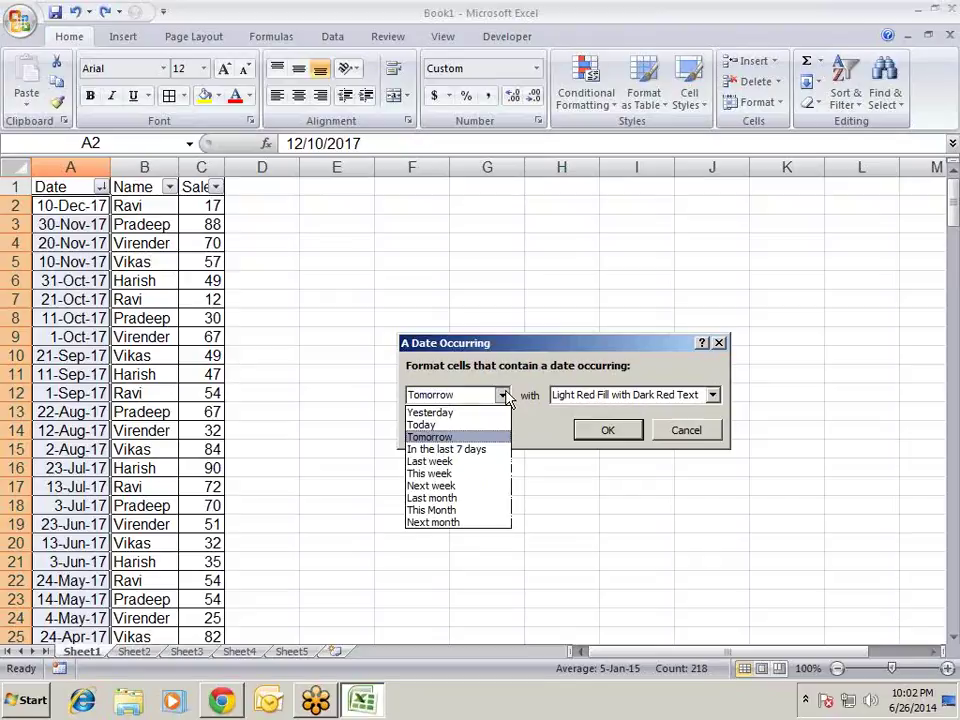
pyautogui.click(481, 459)
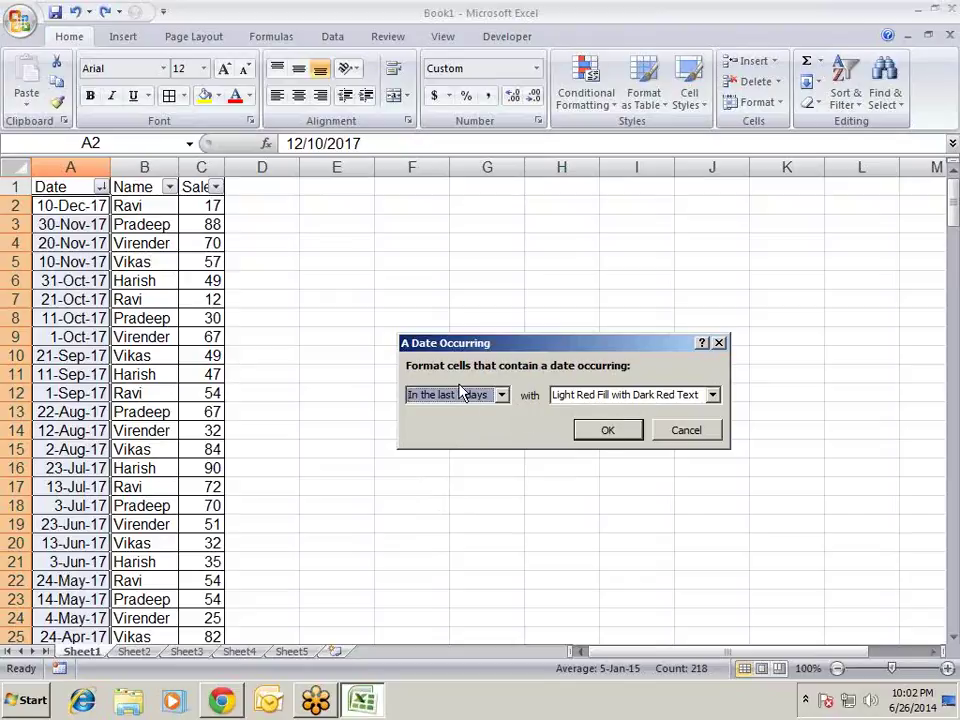
# - Choose Last month as the date period and apply the light red highlight
pyautogui.click(501, 396)
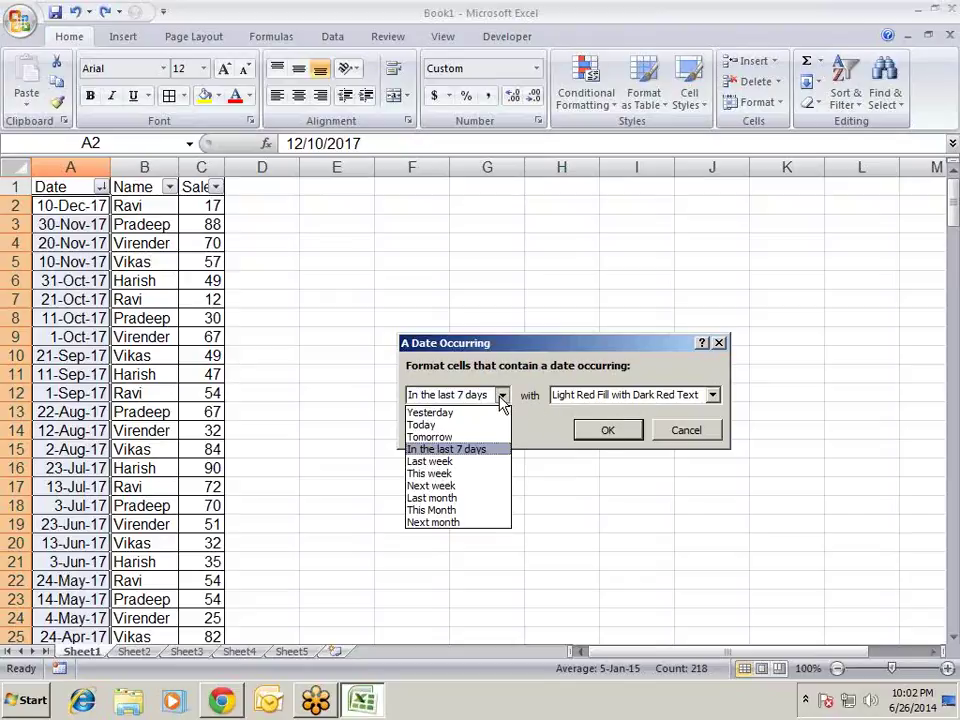
pyautogui.click(476, 465)
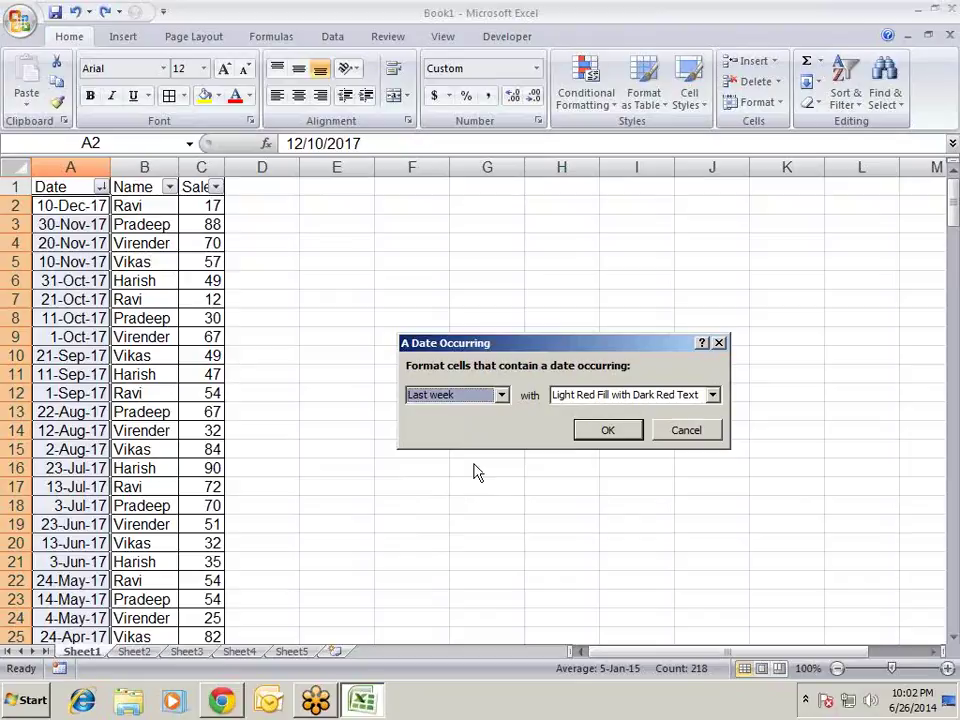
pyautogui.click(502, 397)
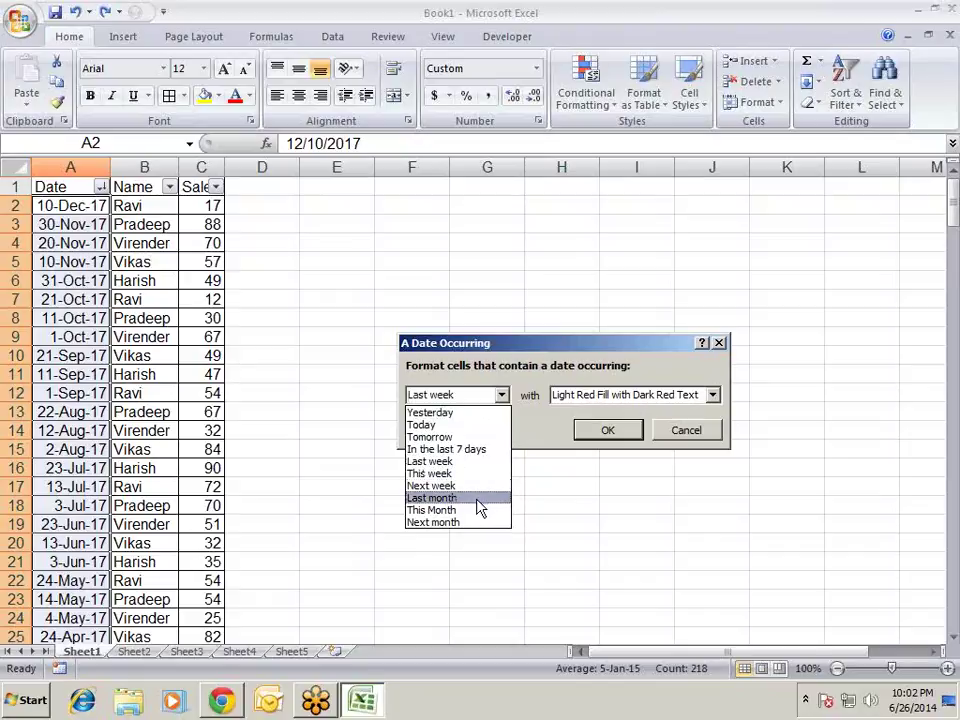
pyautogui.click(479, 507)
pyautogui.click(586, 433)
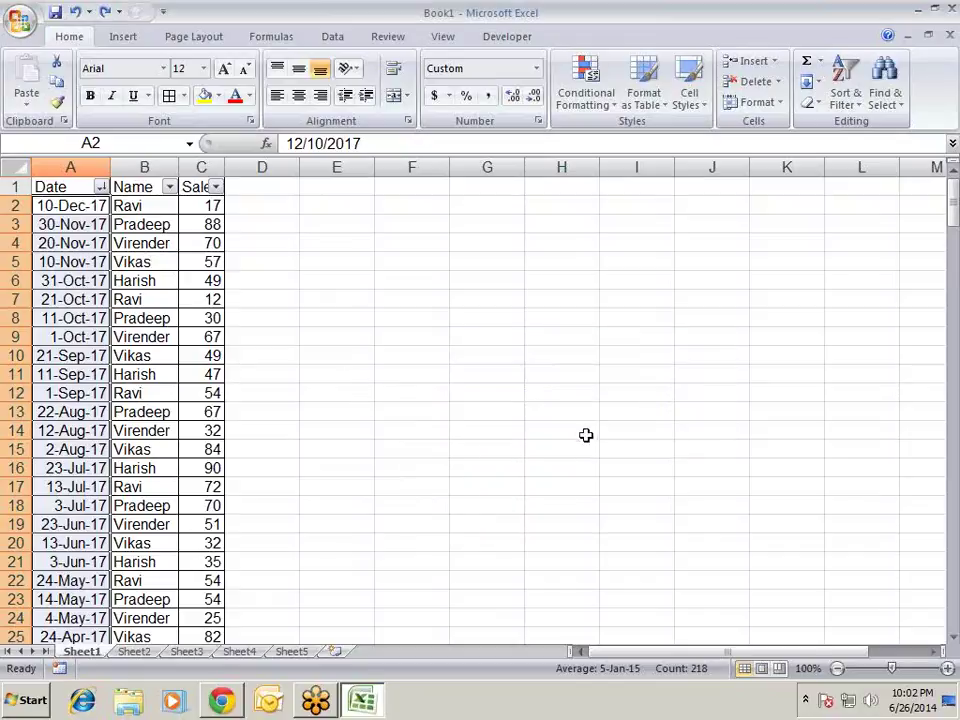
pyautogui.click(432, 313)
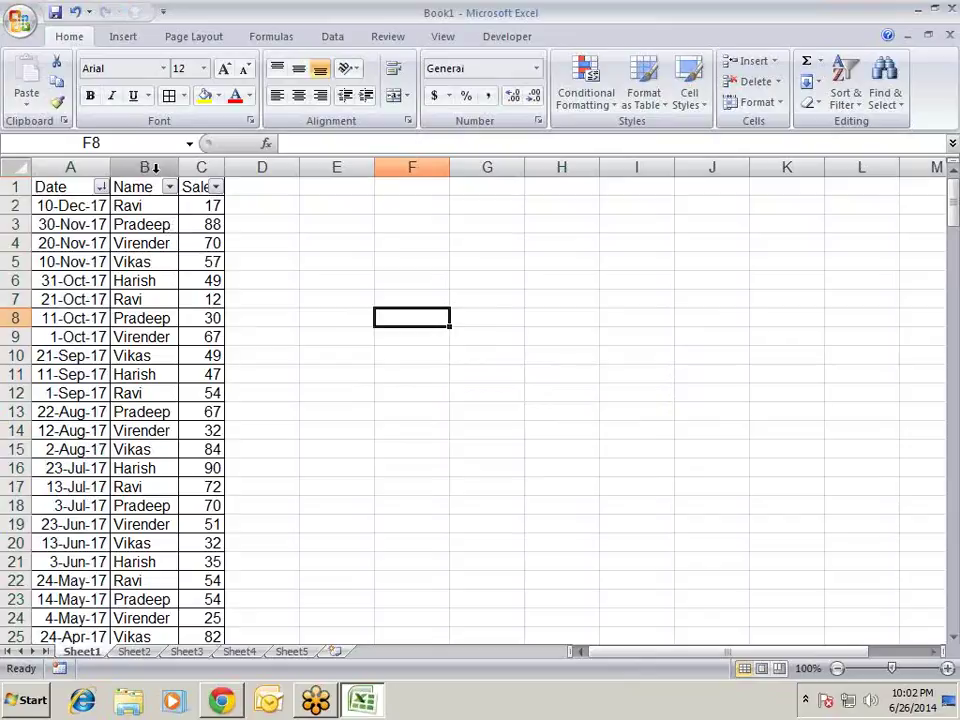
pyautogui.click(101, 188)
pyautogui.moveTo(202, 295)
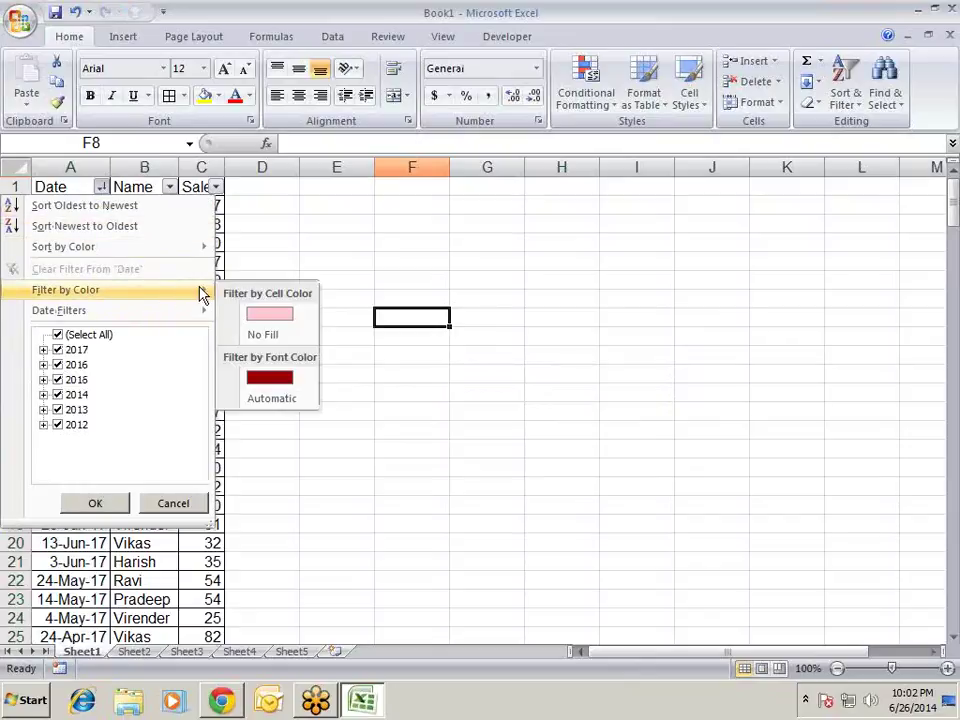
pyautogui.click(259, 313)
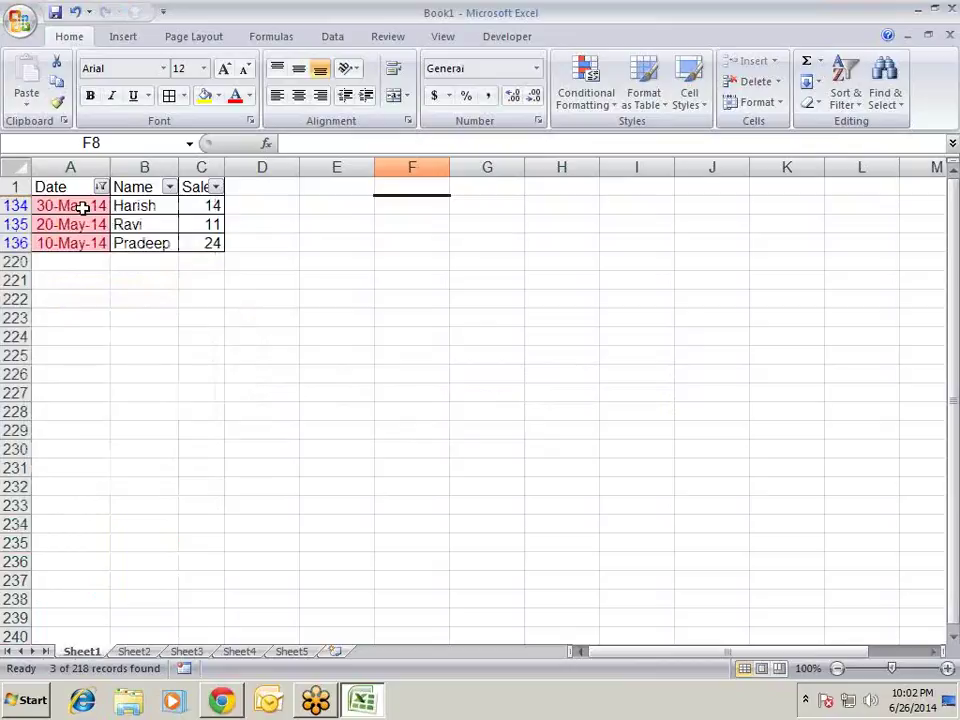
pyautogui.moveTo(83, 207); pyautogui.dragTo(84, 242)
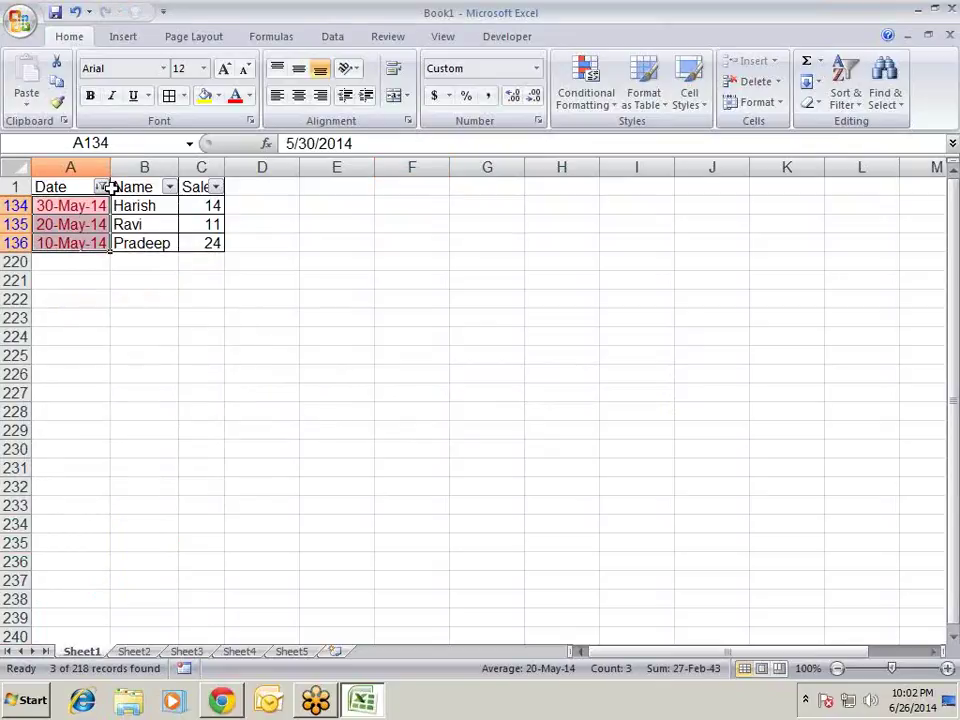
pyautogui.hotkey('ctrl', 'z')
pyautogui.hotkey('ctrl', 'z')
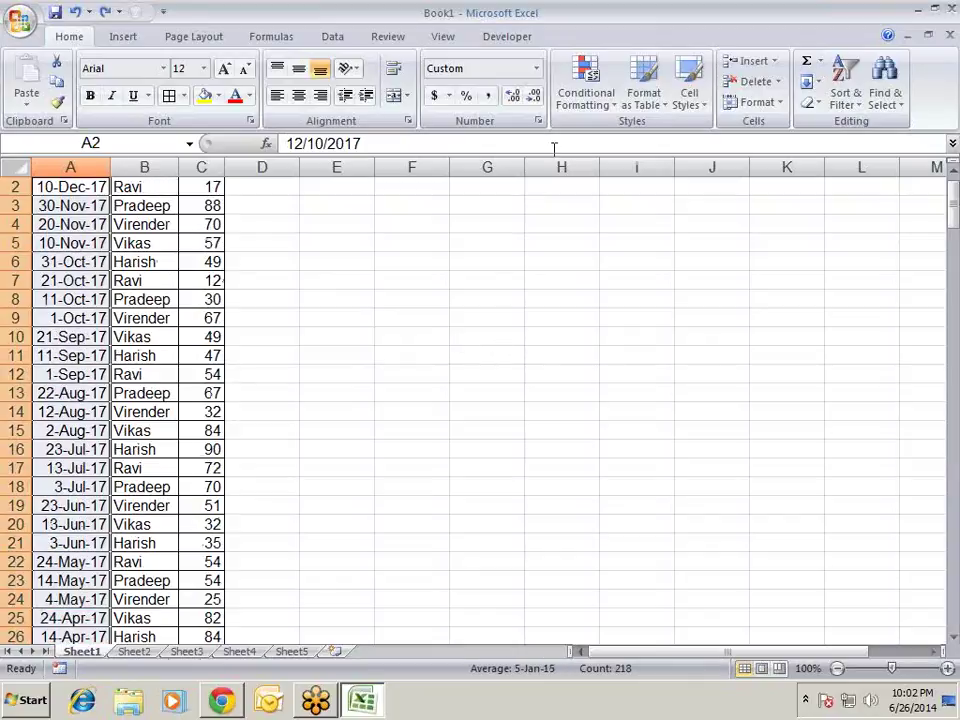
pyautogui.click(587, 113)
pyautogui.moveTo(642, 144)
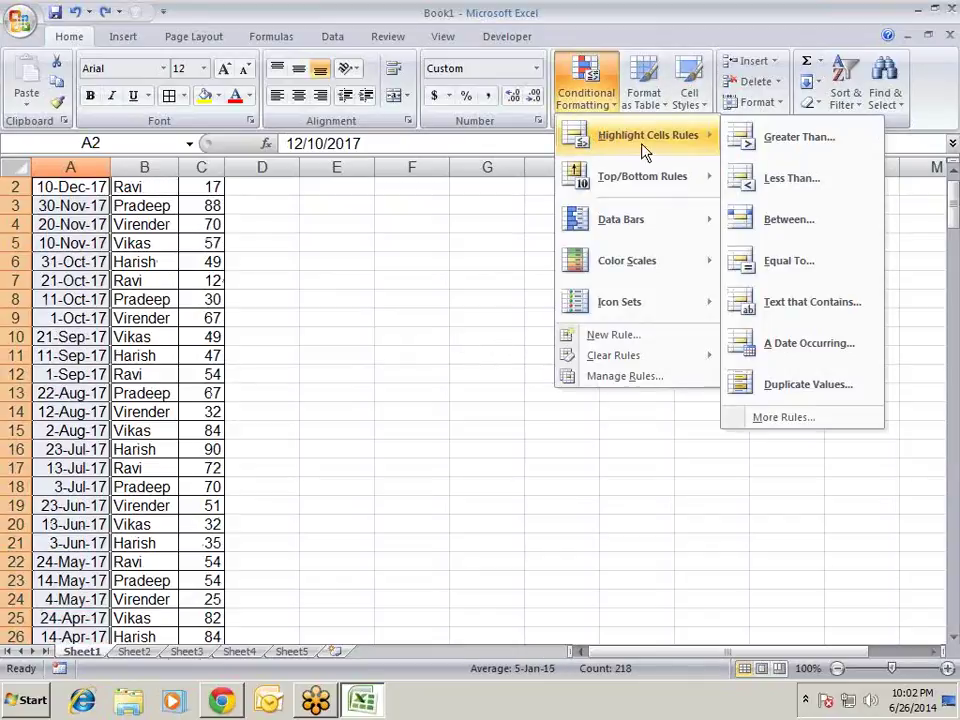
pyautogui.click(781, 350)
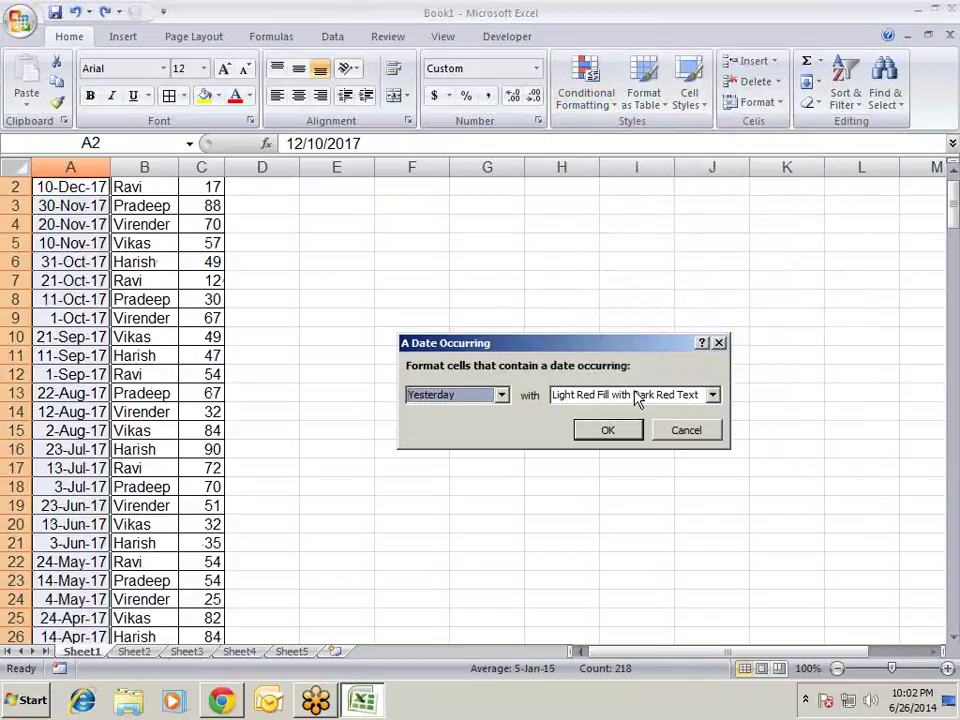
pyautogui.click(502, 397)
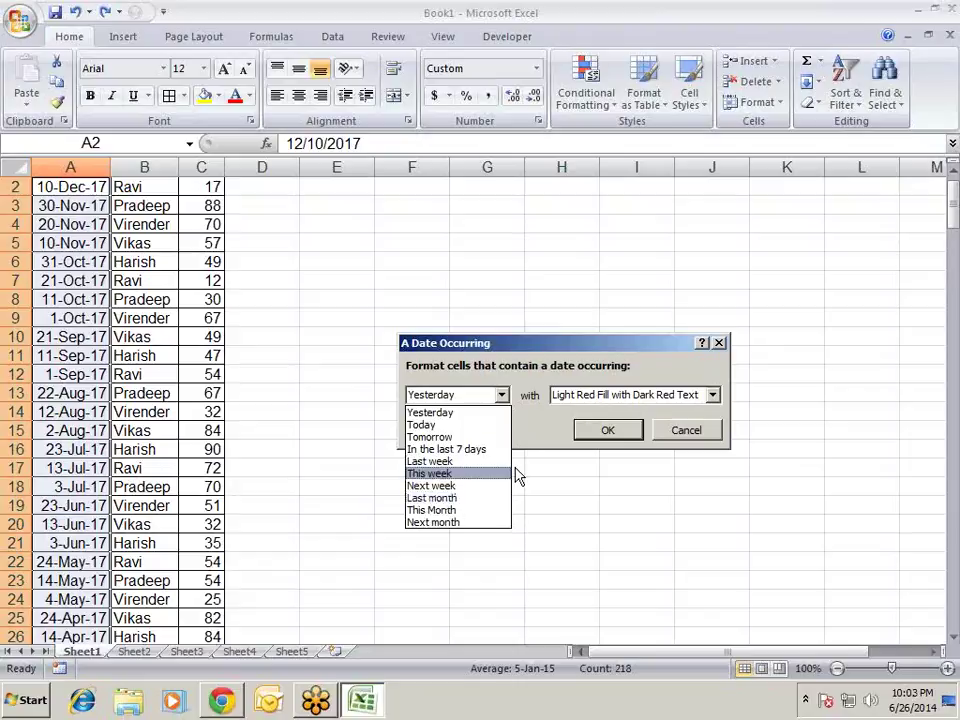
pyautogui.click(701, 438)
pyautogui.click(700, 437)
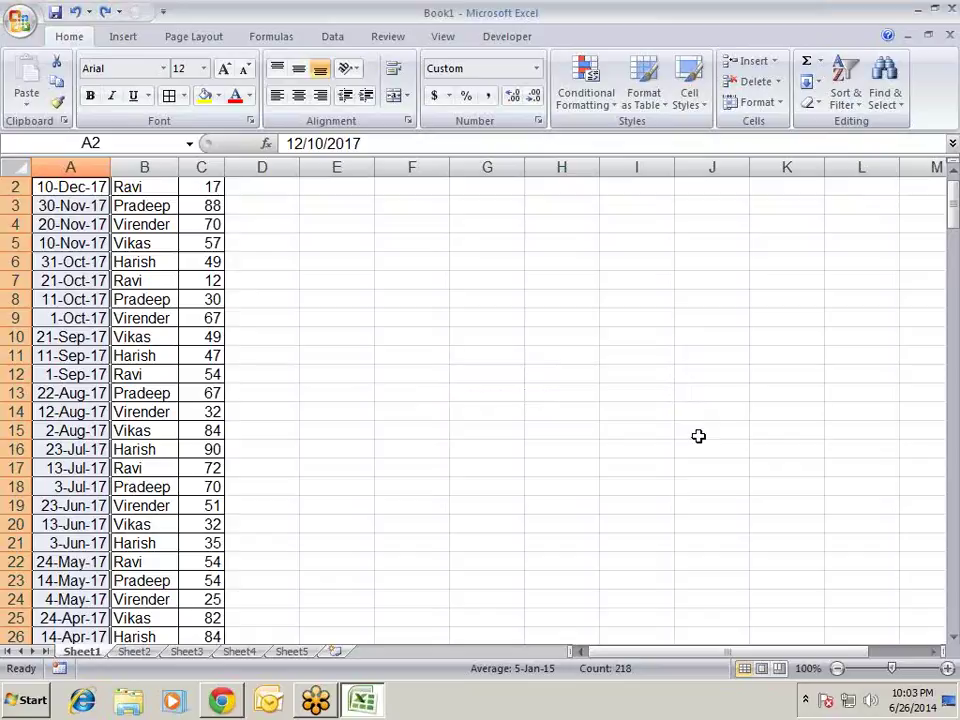
pyautogui.scroll(1, 698, 436)
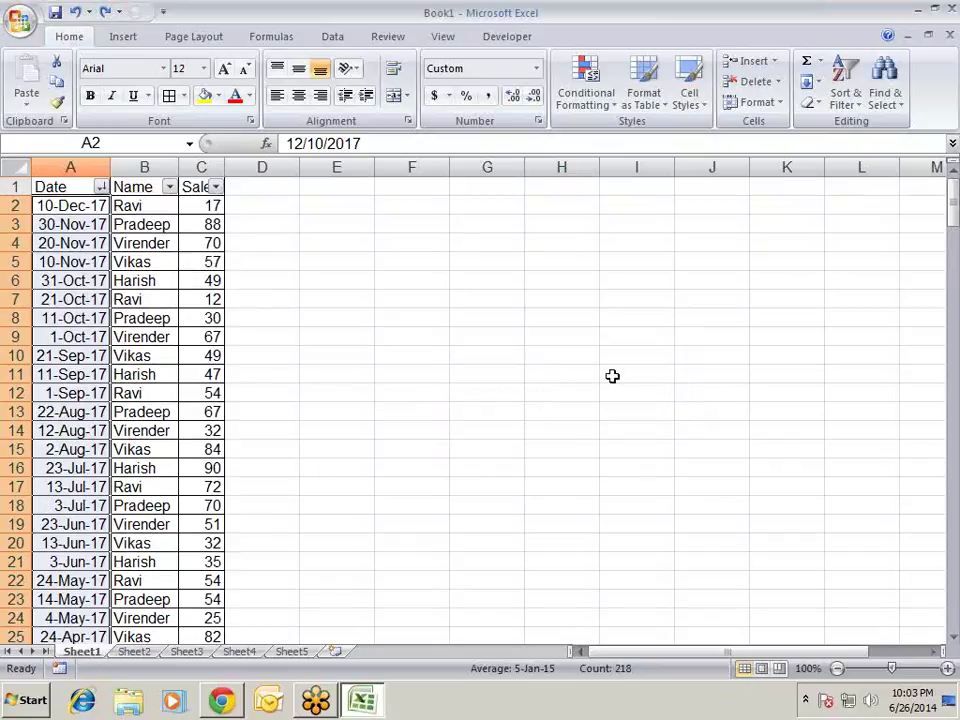
pyautogui.click(611, 110)
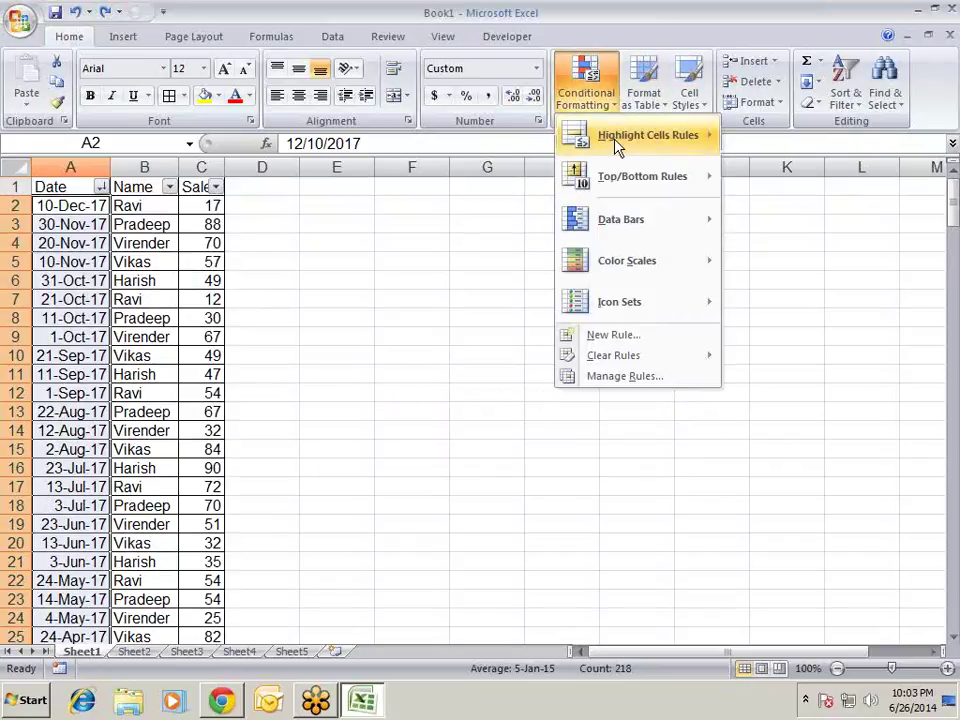
pyautogui.moveTo(617, 146)
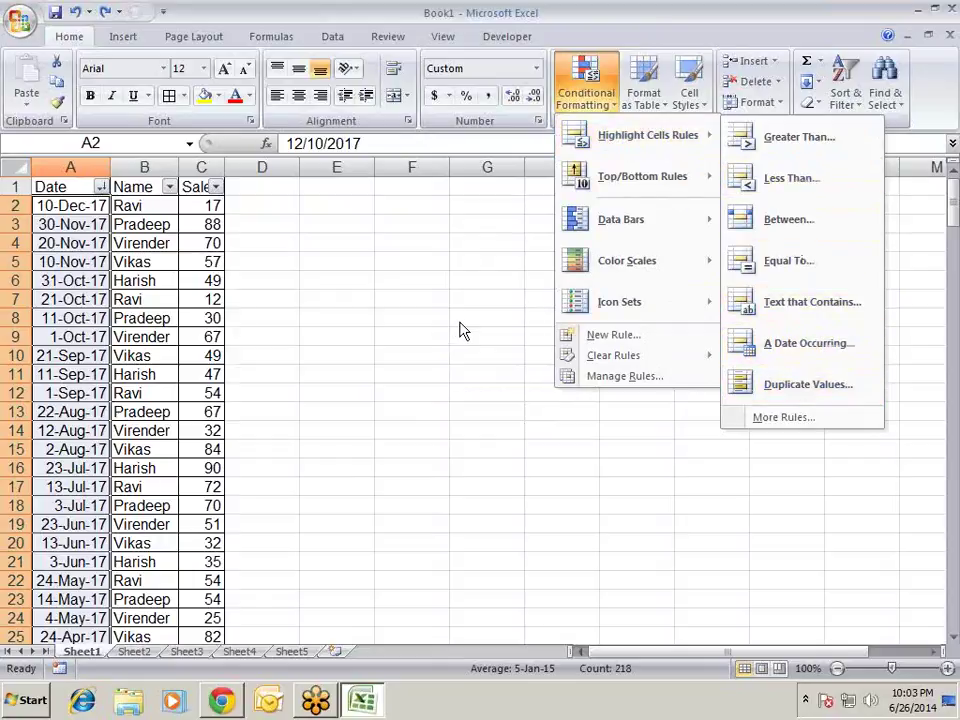
pyautogui.press('Escape')
pyautogui.press('Escape')
pyautogui.click(211, 205)
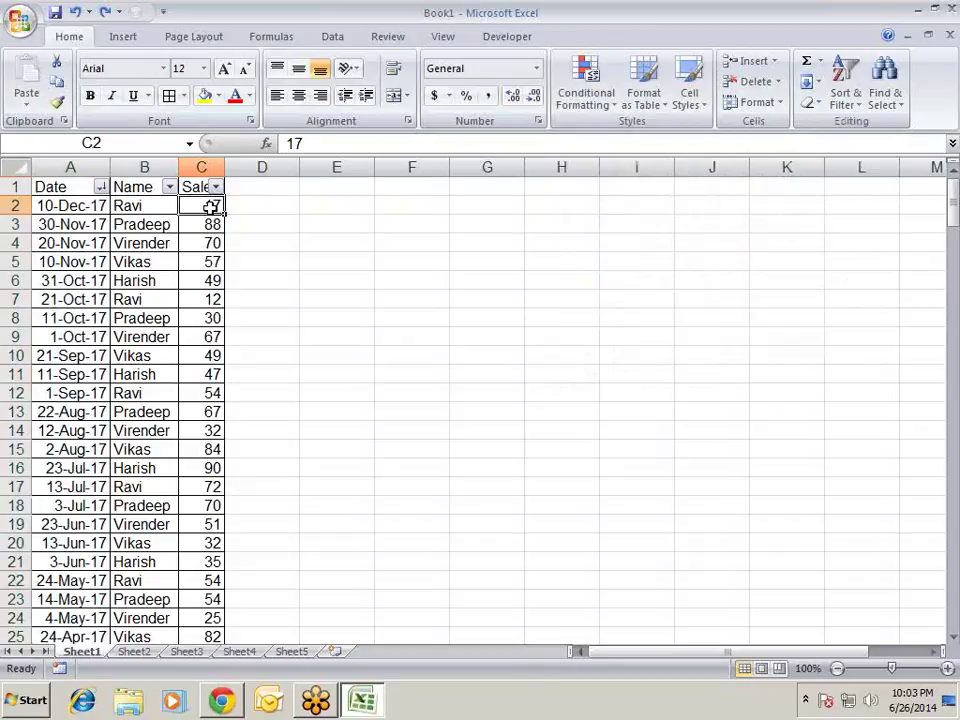
pyautogui.hotkey('ctrl', 'shift', 'Down')
pyautogui.scroll(9, 649, 371)
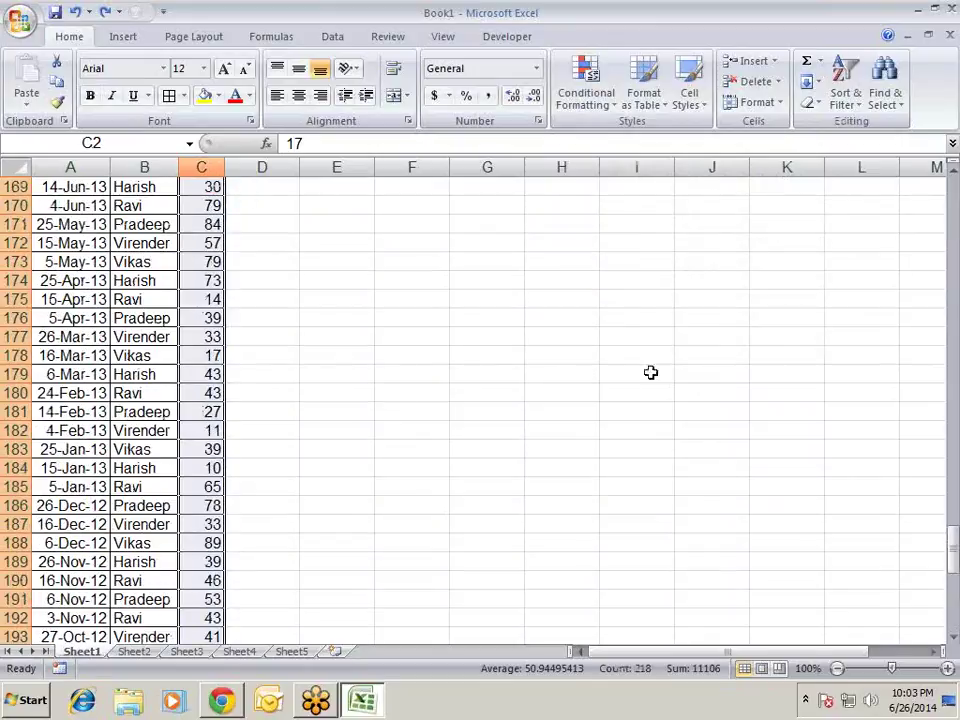
pyautogui.moveTo(953, 556); pyautogui.dragTo(948, 135)
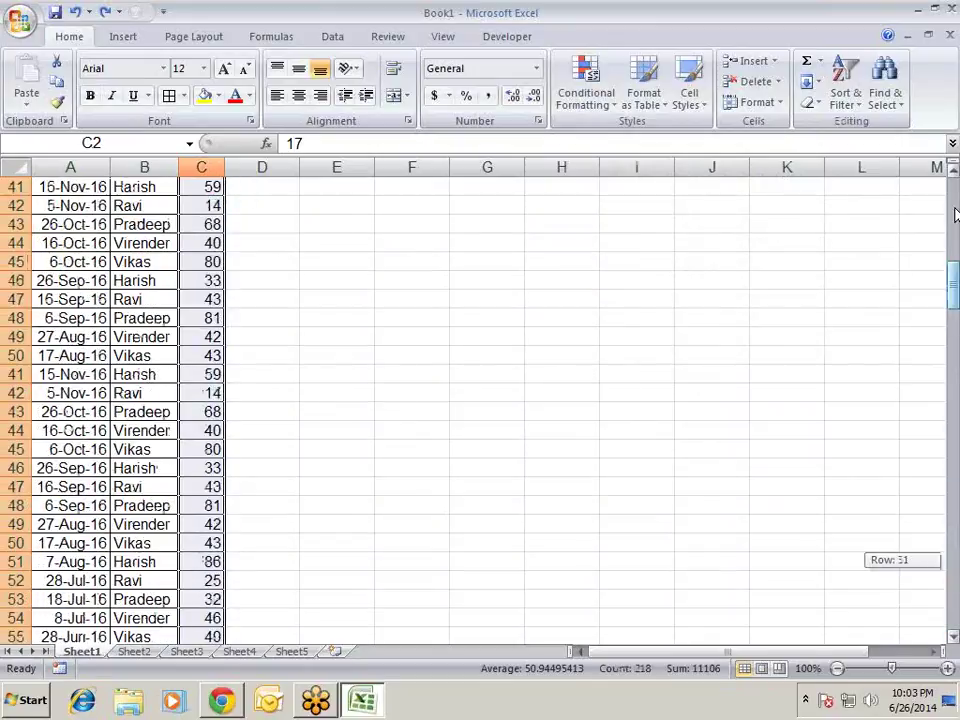
pyautogui.click(585, 100)
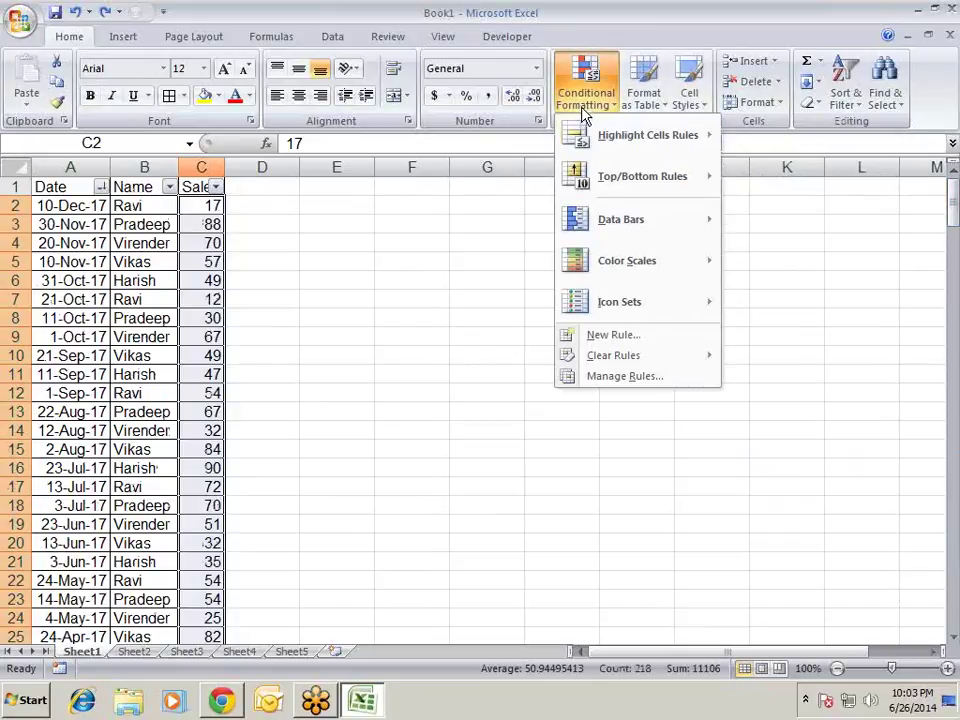
pyautogui.moveTo(712, 138)
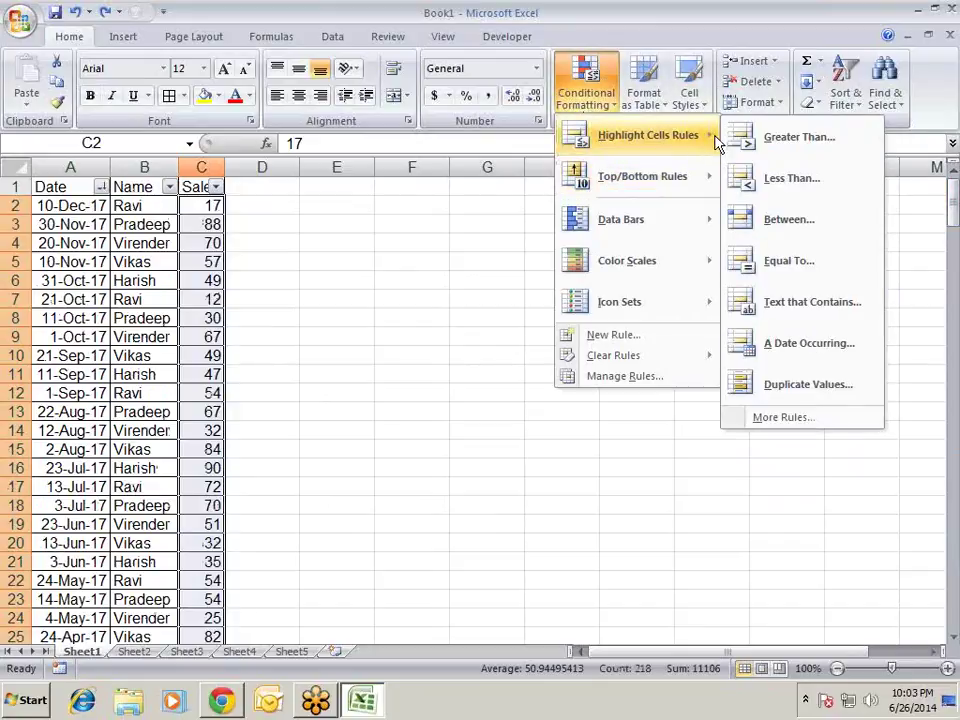
pyautogui.click(793, 383)
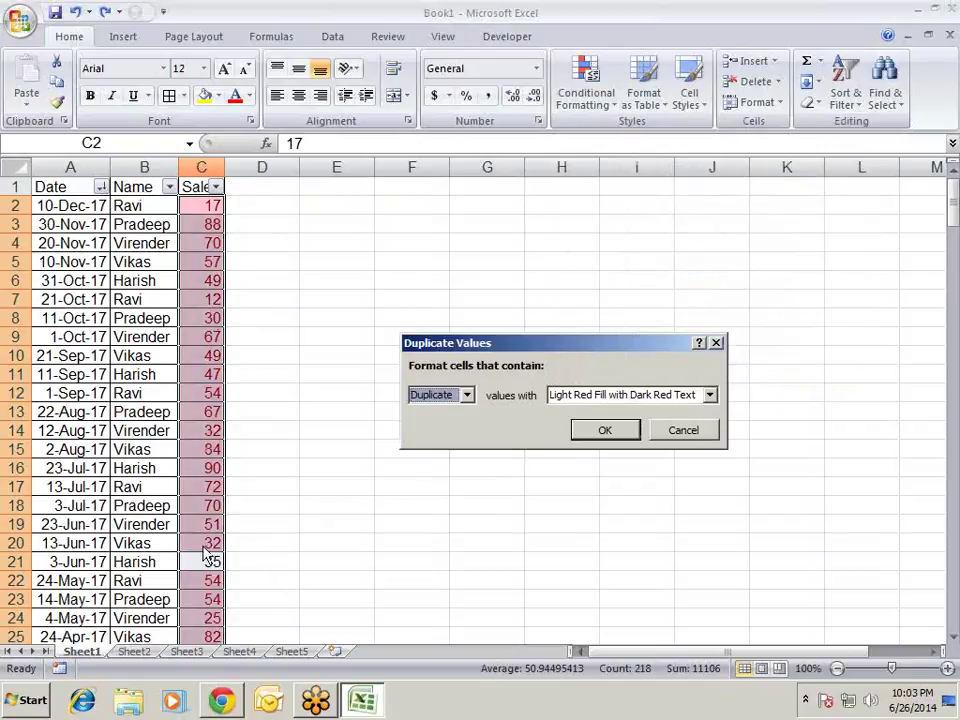
pyautogui.click(466, 396)
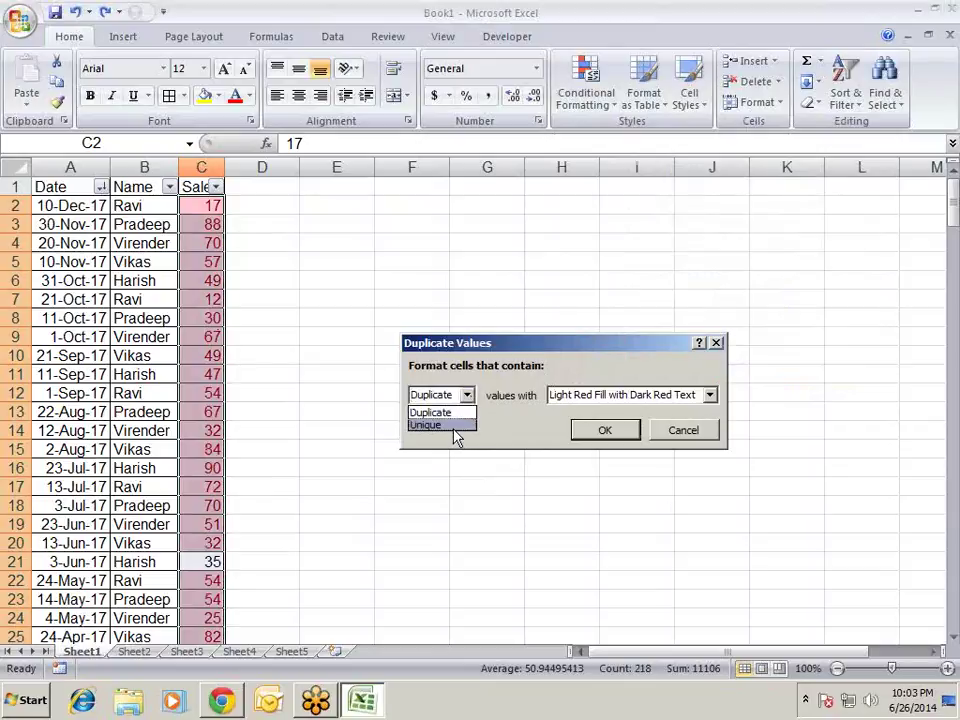
pyautogui.click(456, 425)
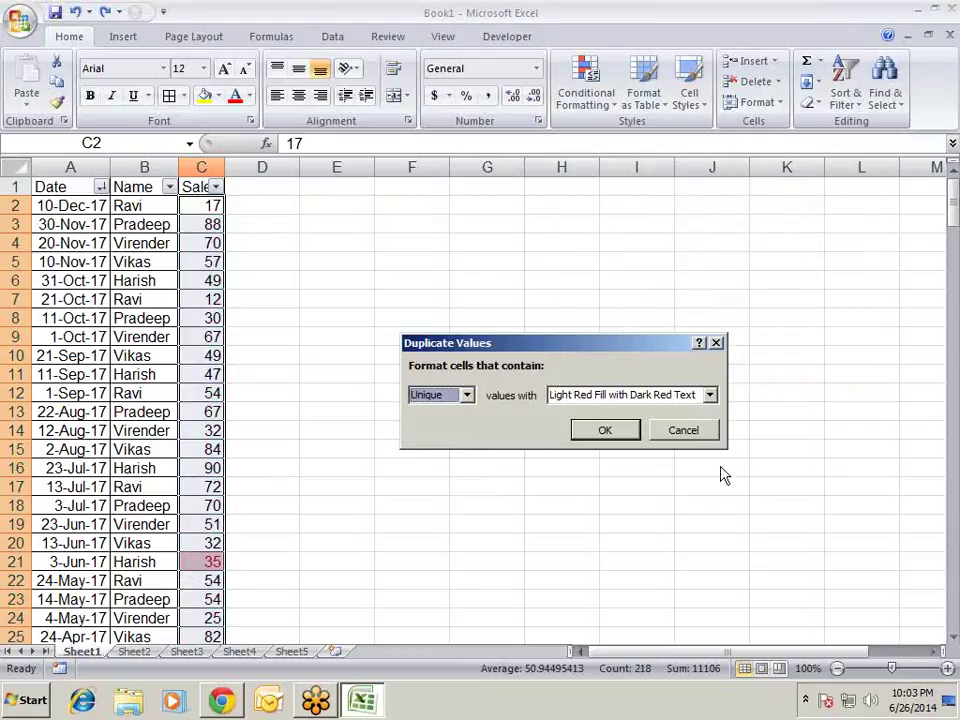
pyautogui.click(698, 431)
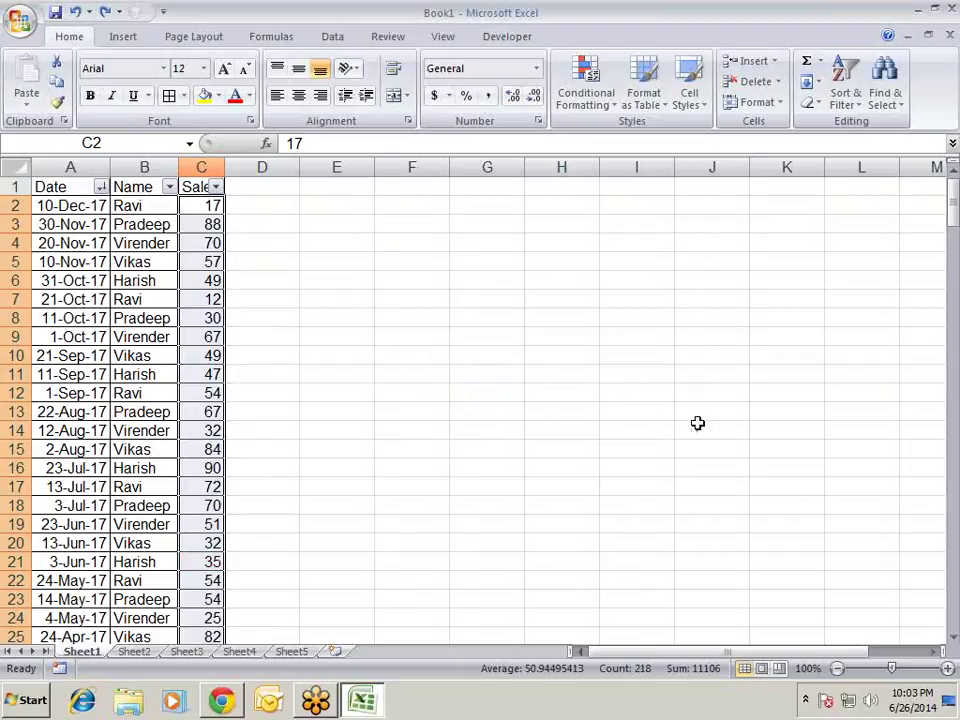
pyautogui.click(630, 336)
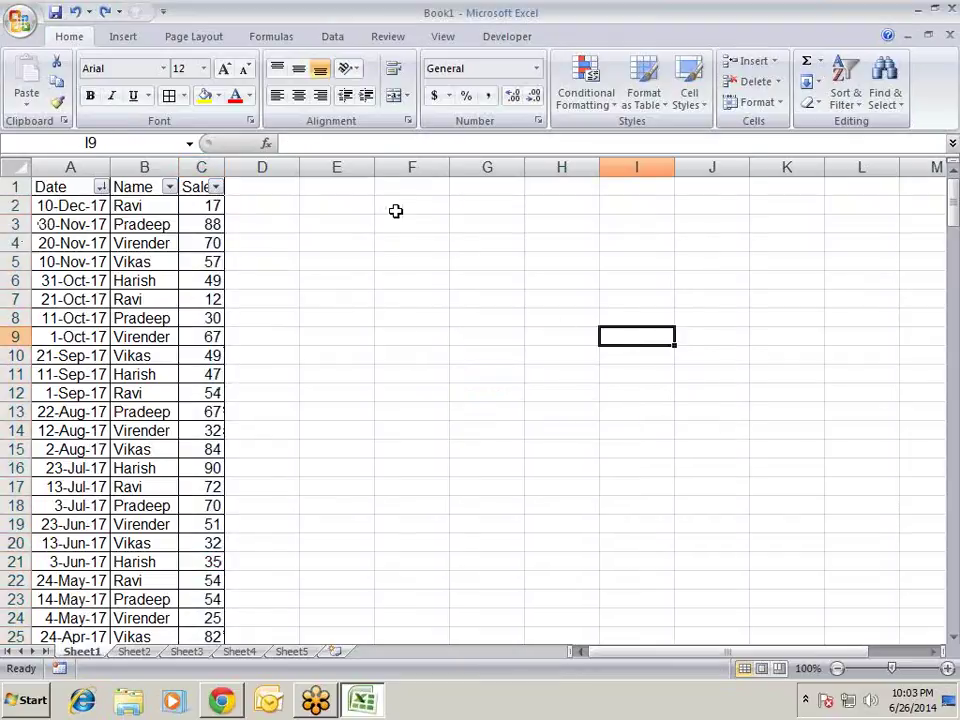
pyautogui.moveTo(396, 210); pyautogui.dragTo(399, 406)
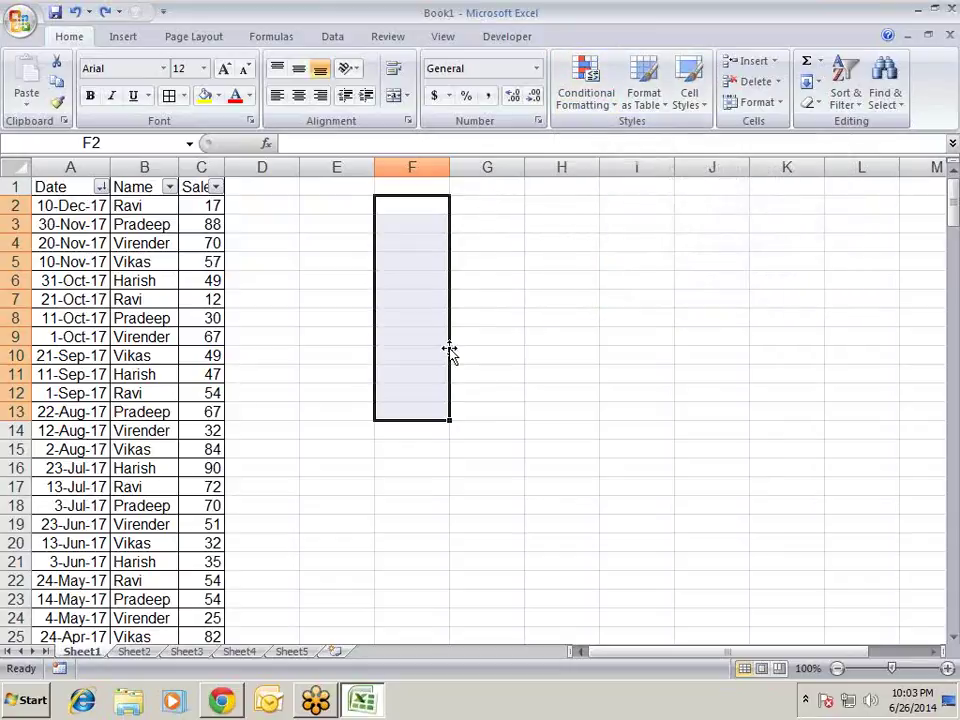
pyautogui.click(610, 104)
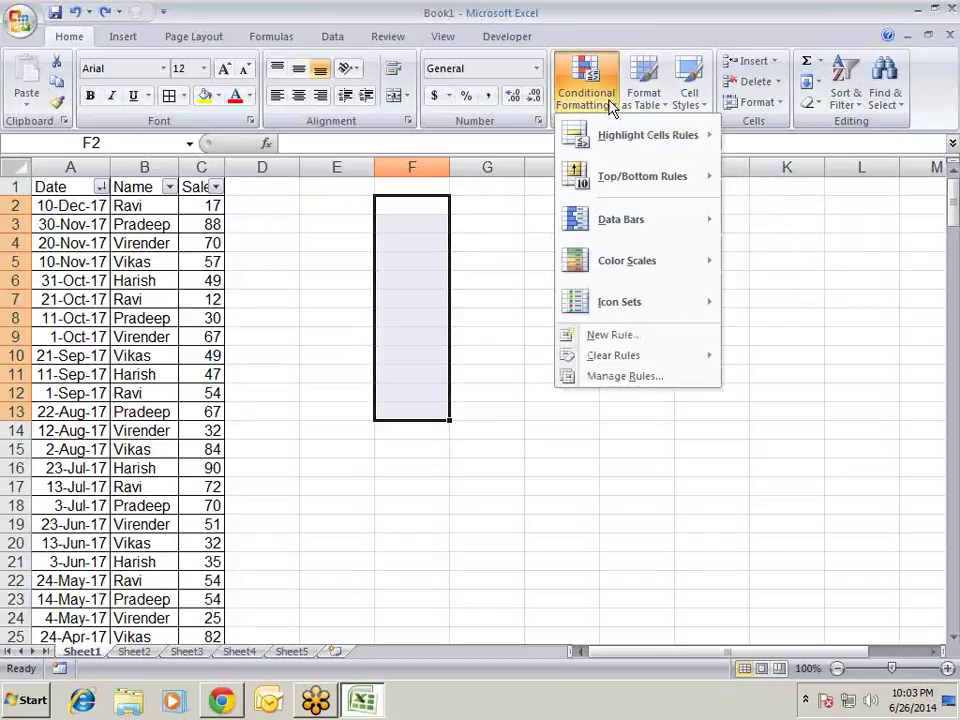
pyautogui.moveTo(671, 140)
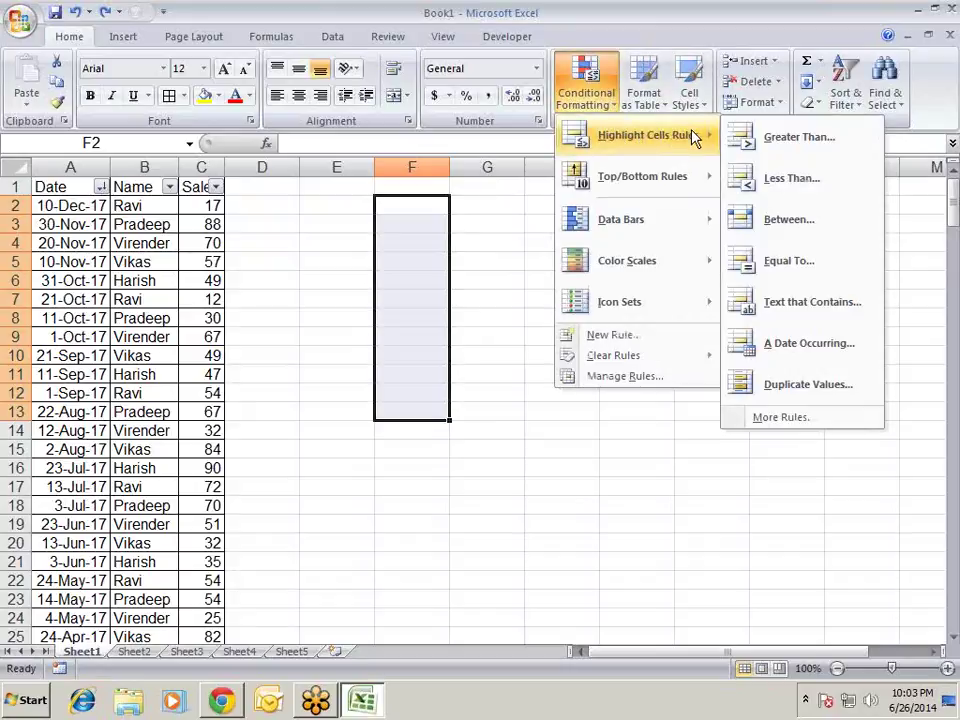
pyautogui.moveTo(690, 172)
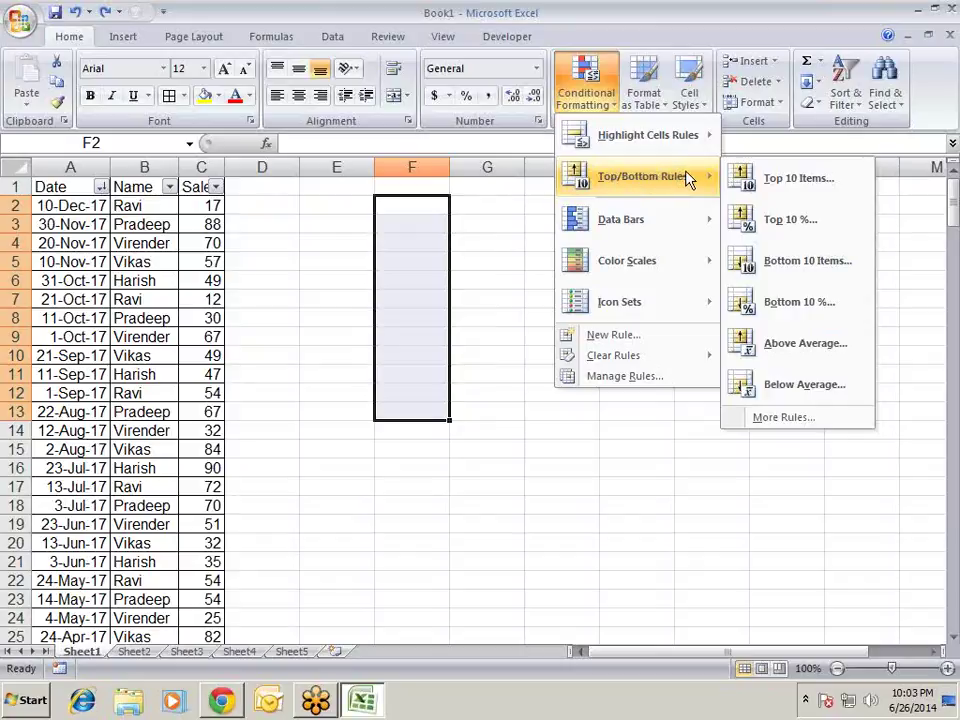
pyautogui.click(632, 377)
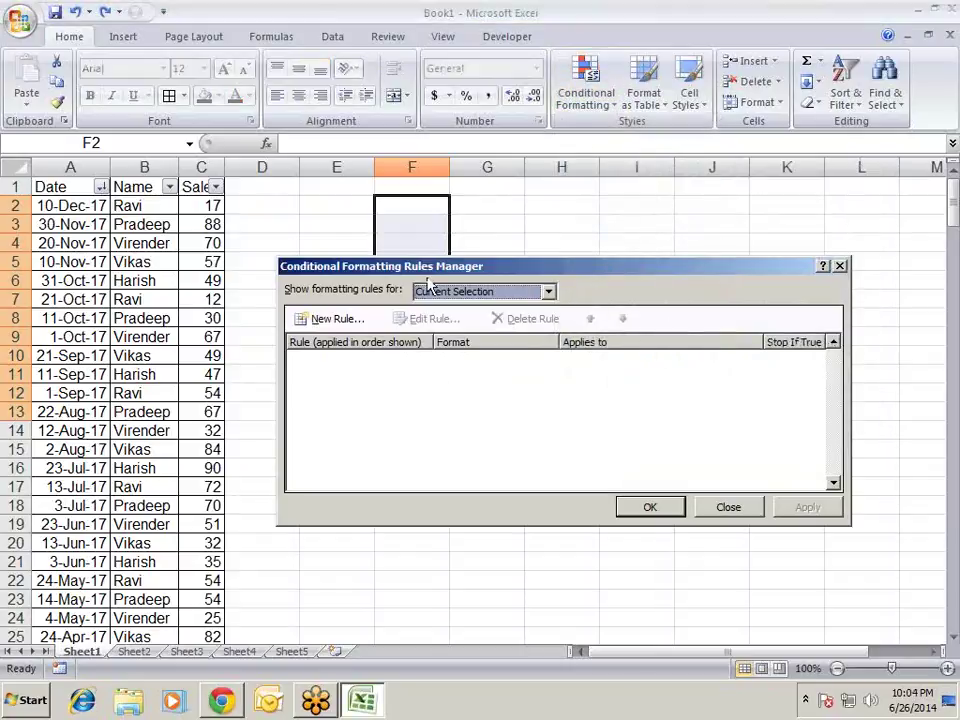
pyautogui.press('Escape')
pyautogui.click(208, 203)
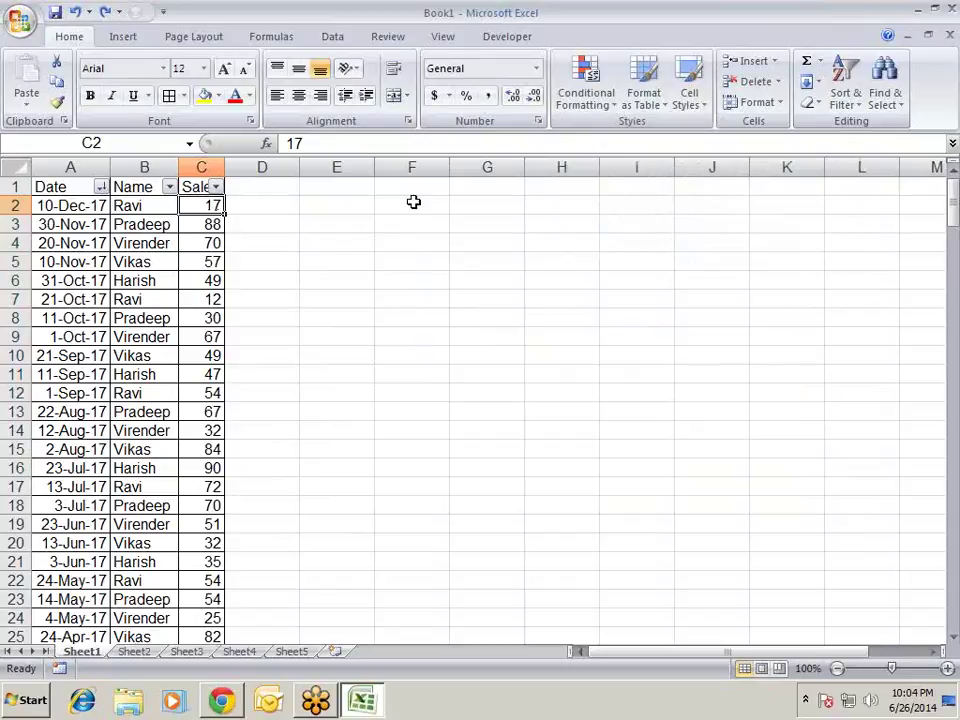
pyautogui.hotkey('ctrl', 'shift', 'Down')
pyautogui.scroll(8, 955, 608)
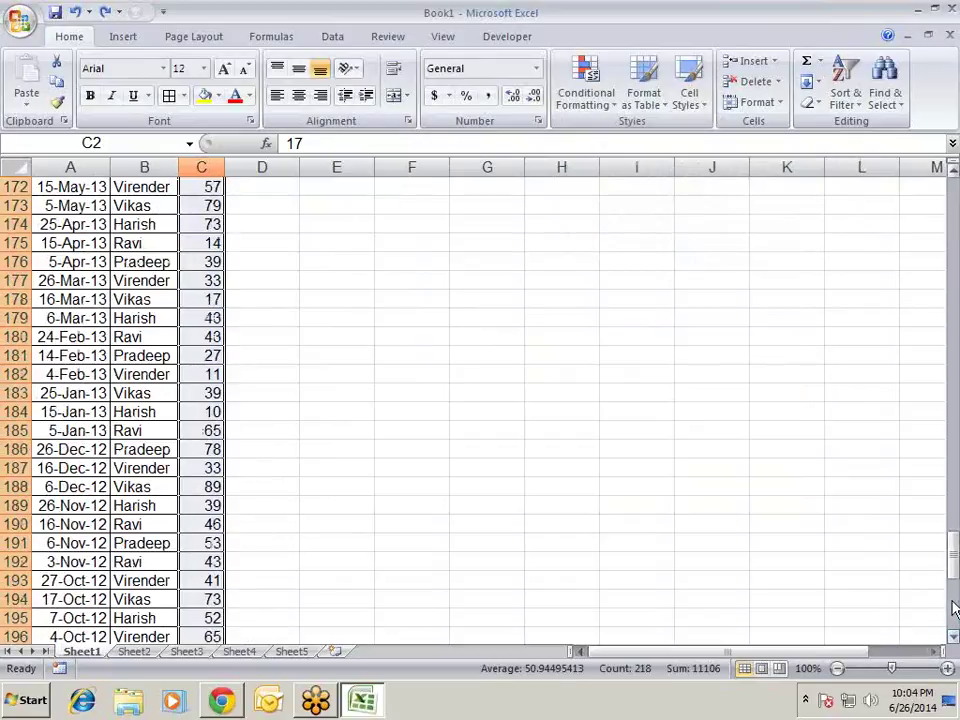
pyautogui.moveTo(951, 574); pyautogui.dragTo(937, 118)
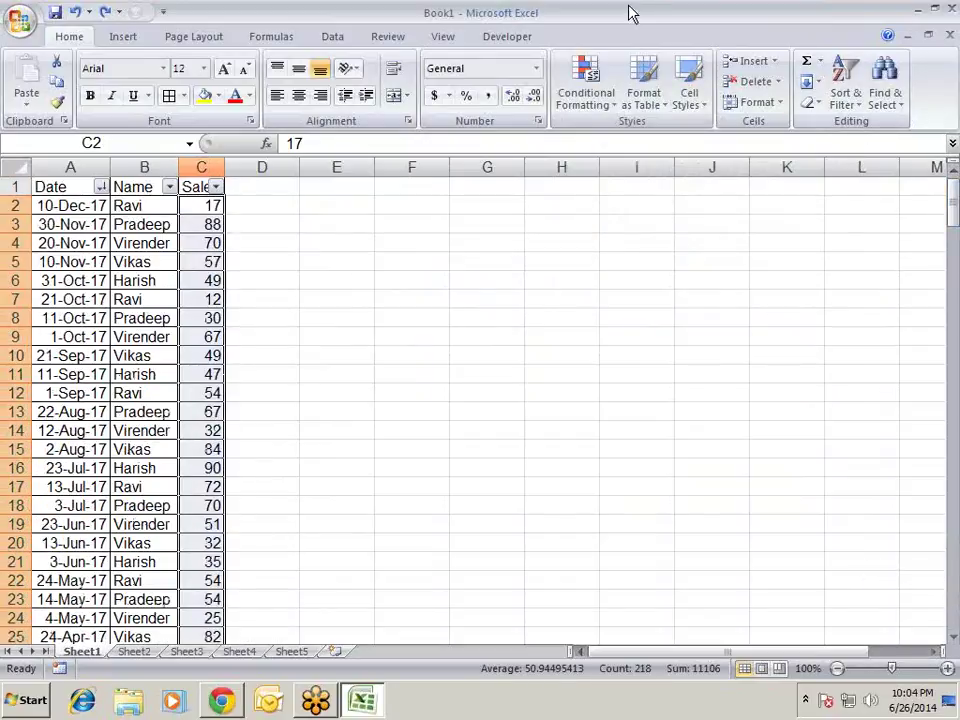
pyautogui.click(608, 100)
# - Preview a Top 10 Items rule set to 20 items, then cancel it
pyautogui.moveTo(697, 150)
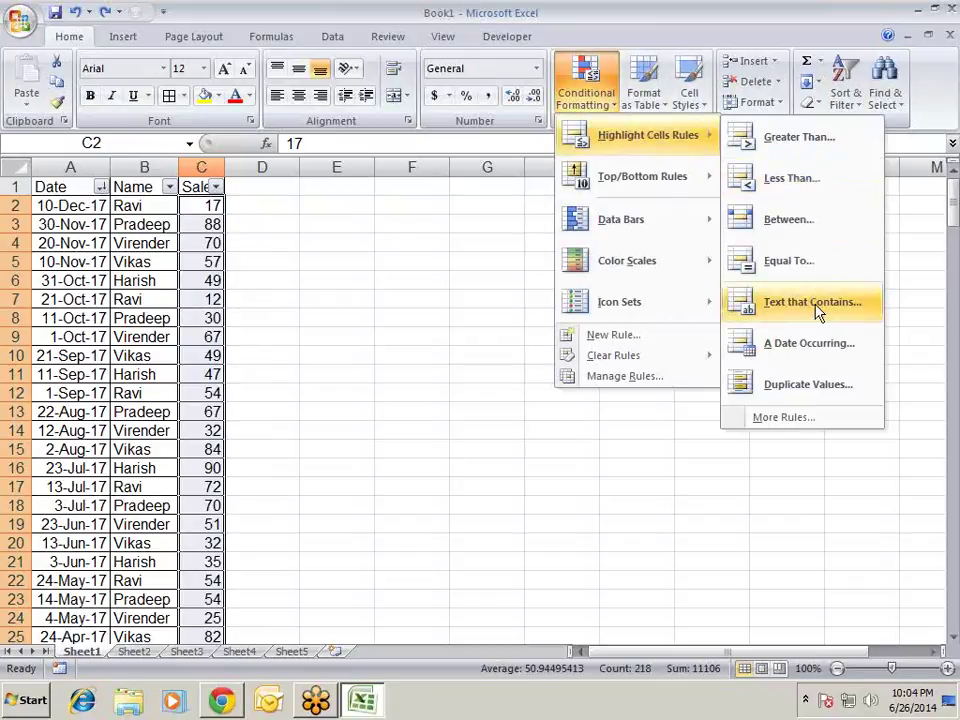
pyautogui.moveTo(700, 188)
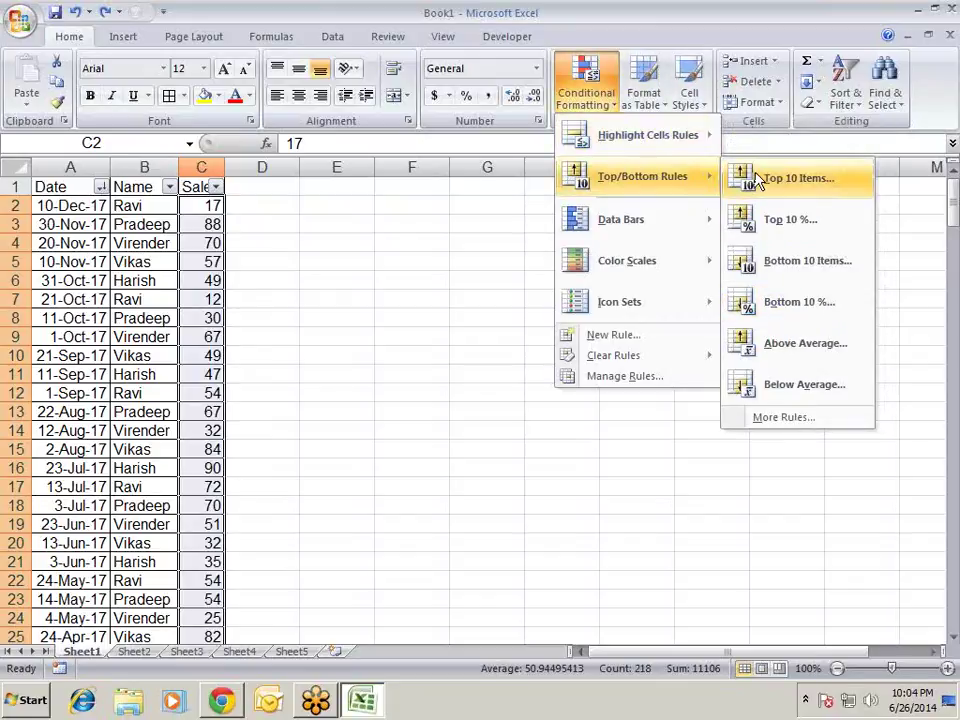
pyautogui.click(758, 180)
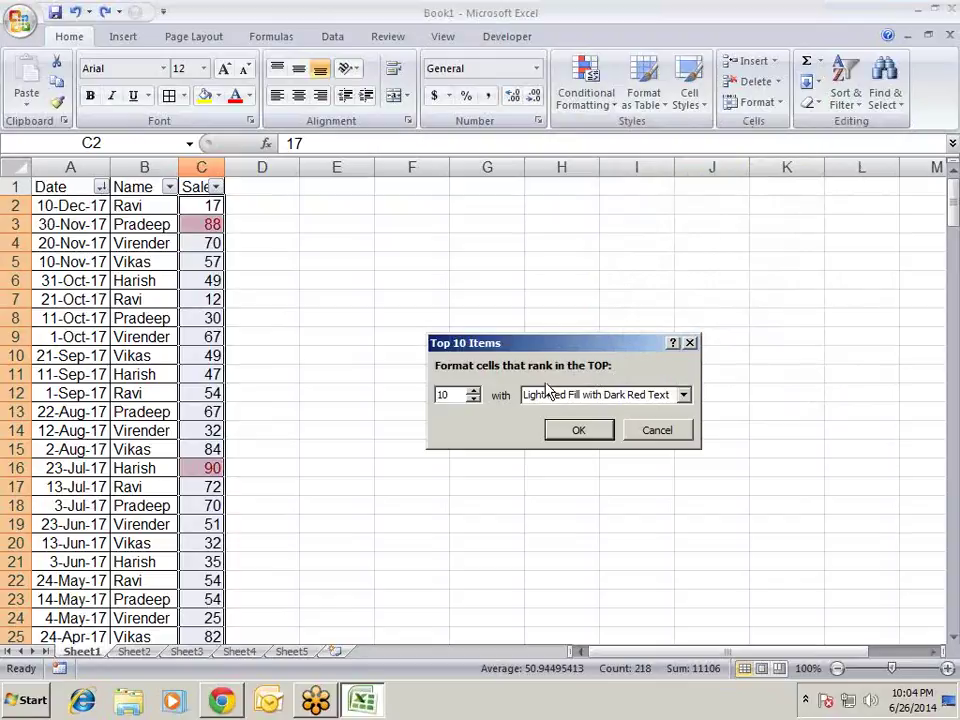
pyautogui.doubleClick(455, 394)
pyautogui.write('20')
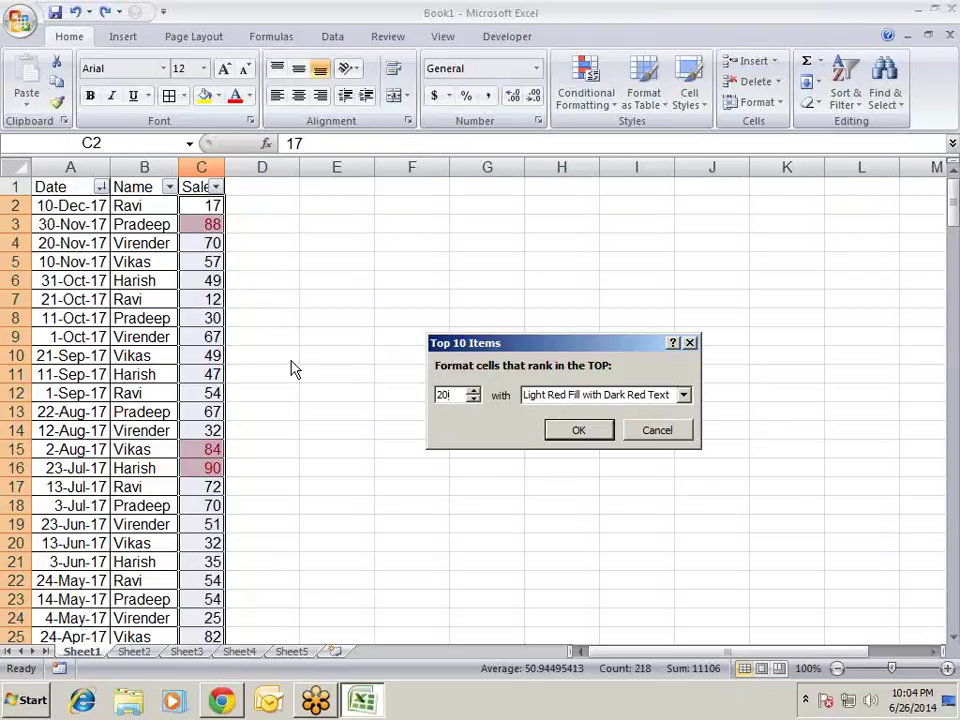
pyautogui.press('Escape')
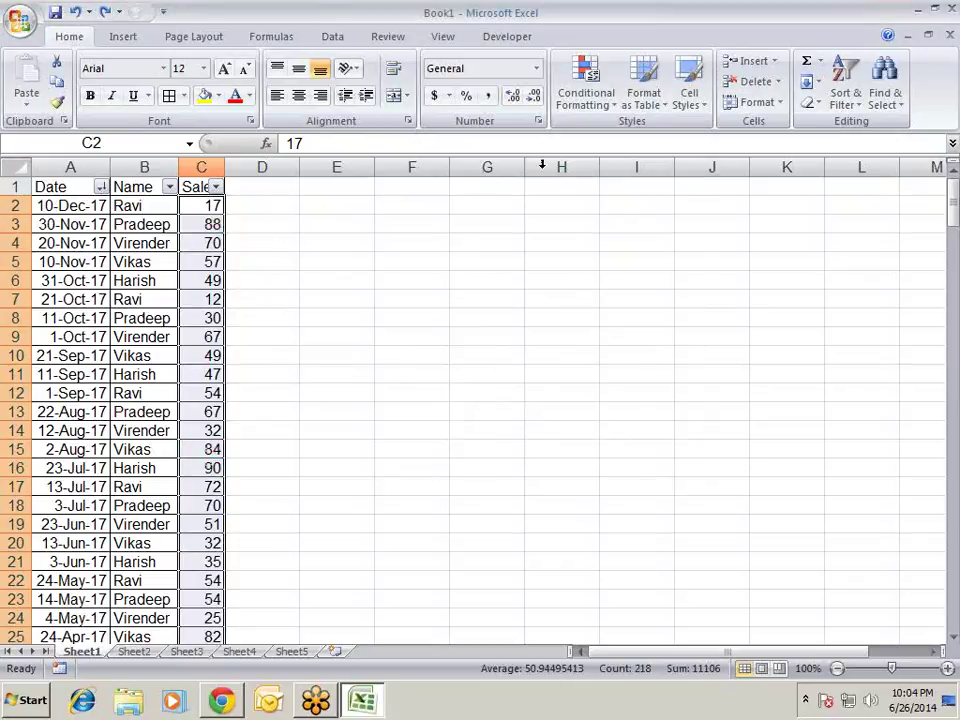
# - Start a Top 10 % rule for the Sales values
pyautogui.click(613, 100)
pyautogui.moveTo(658, 179)
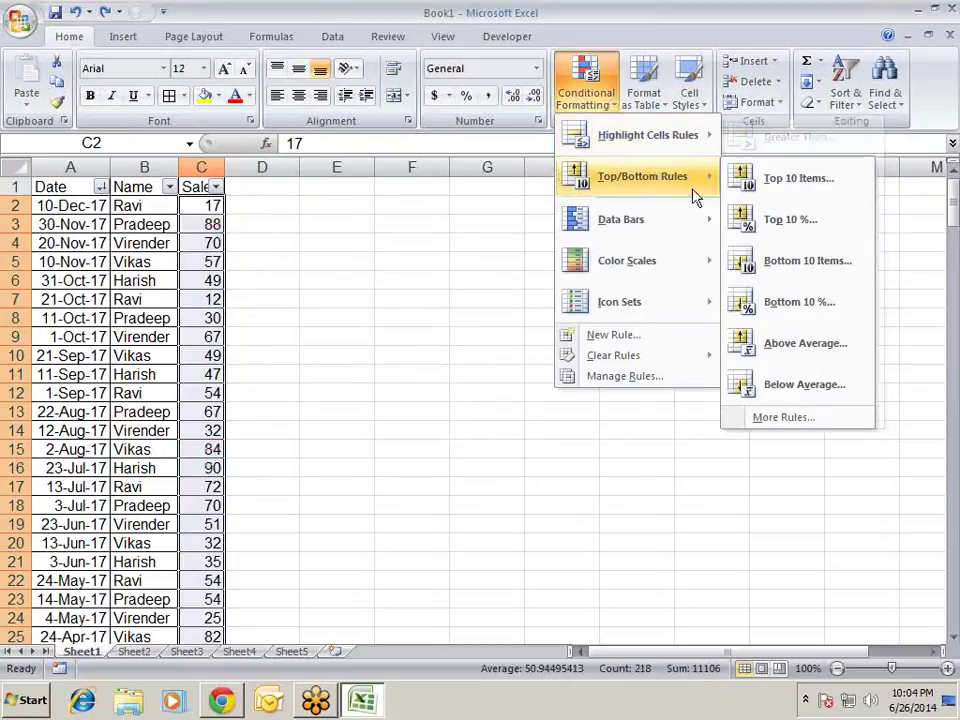
pyautogui.click(778, 222)
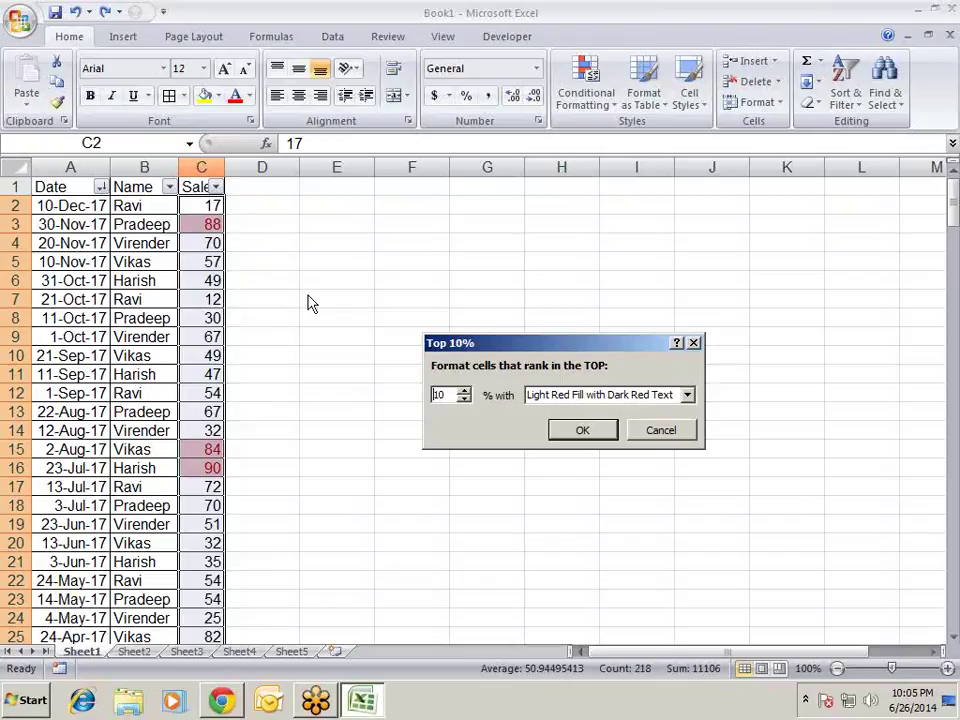
# - Cancel the Top 10% dialog and AutoSum the Sales column into C220 (11106)
pyautogui.press('Escape')
pyautogui.press('Down')
pyautogui.hotkey('ctrl', 'Down')
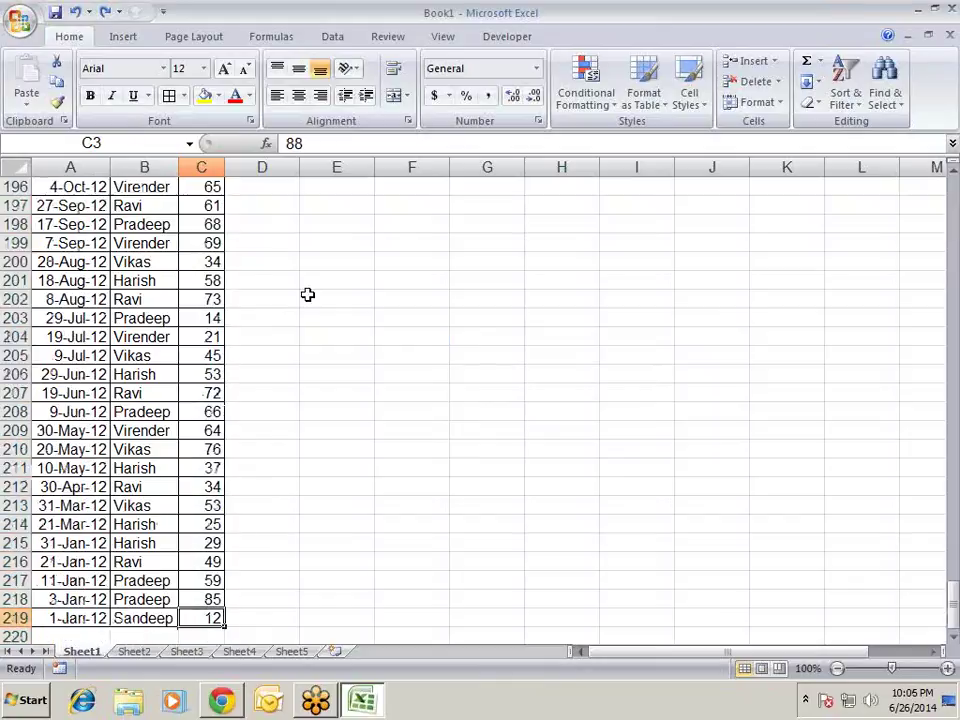
pyautogui.press('Down')
pyautogui.hotkey('alt', '=')
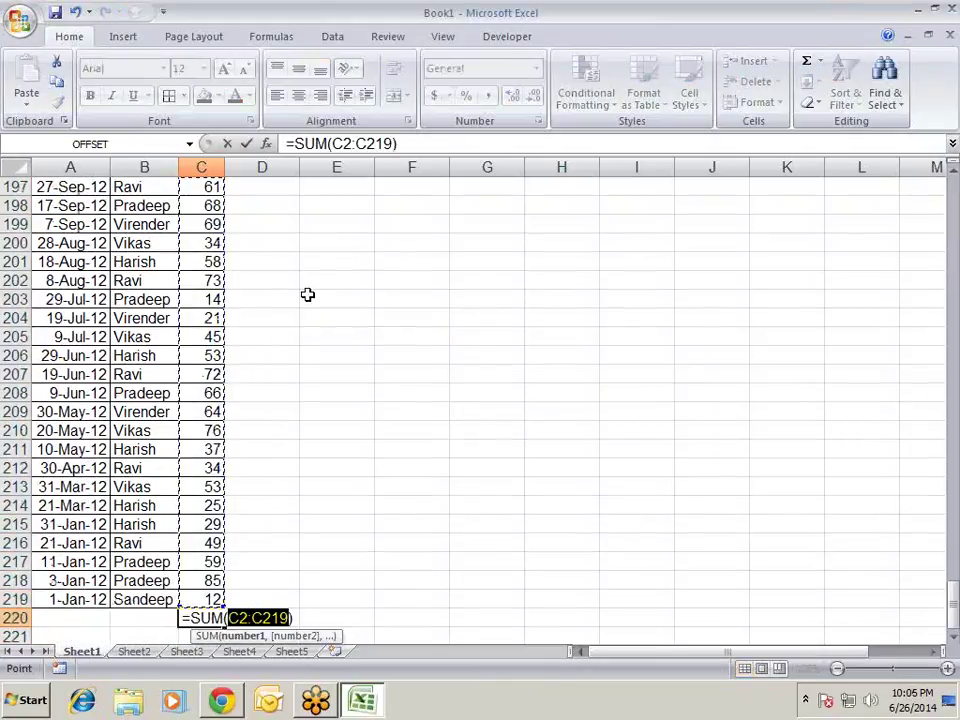
pyautogui.press('Return')
pyautogui.press('Up')
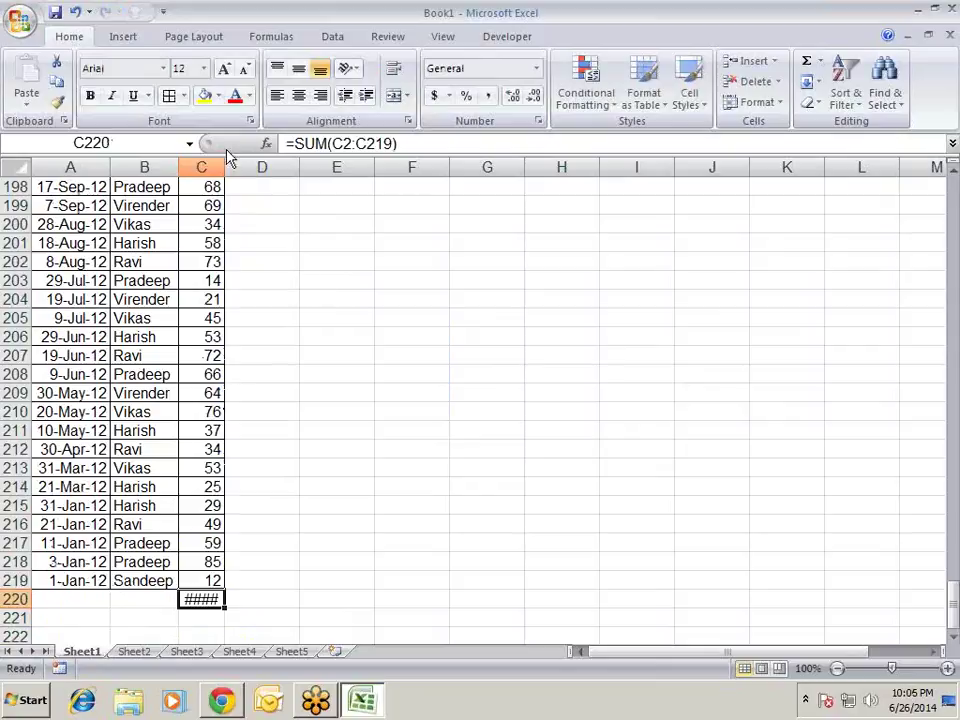
# - Widen column C and enter =C220*10% in D220
pyautogui.moveTo(225, 167); pyautogui.dragTo(258, 150)
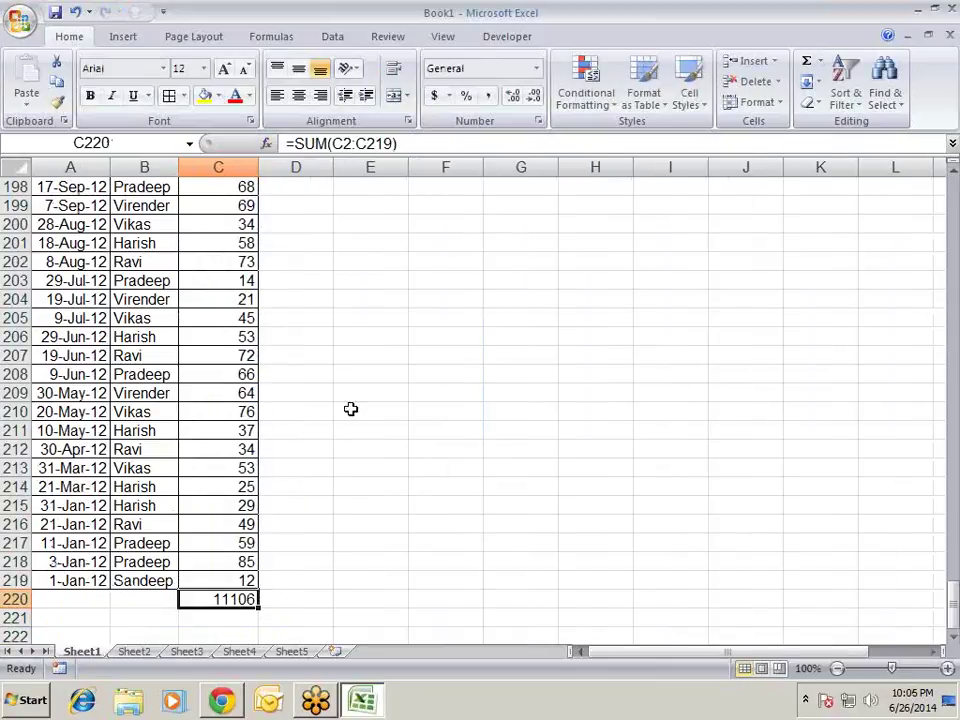
pyautogui.click(283, 602)
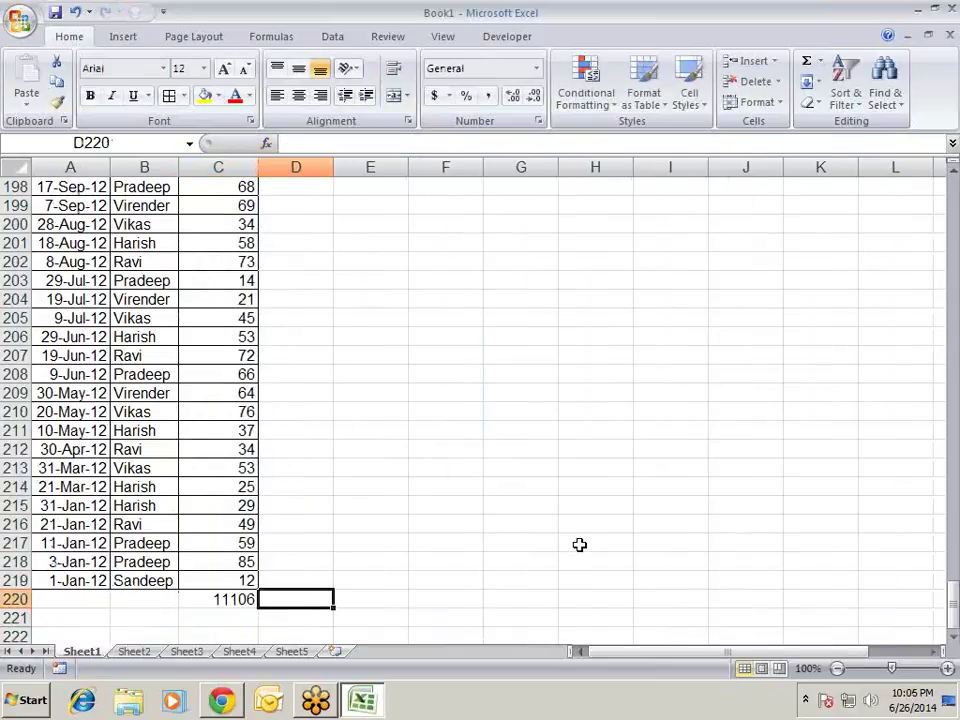
pyautogui.write('=')
pyautogui.press('Left')
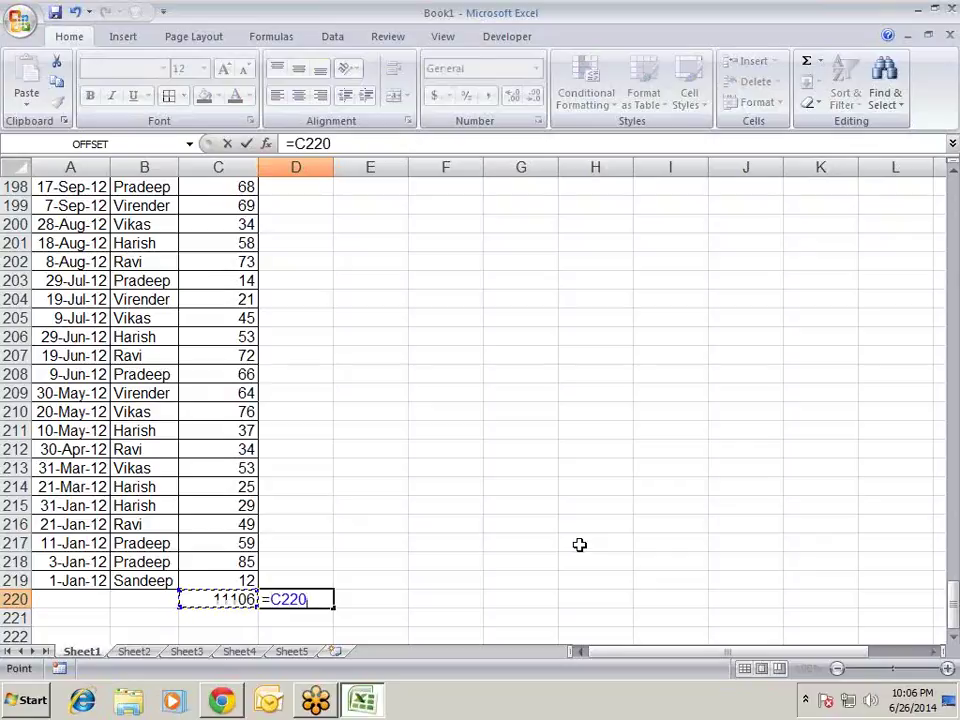
pyautogui.write('*10')
pyautogui.write('%')
pyautogui.press('Return')
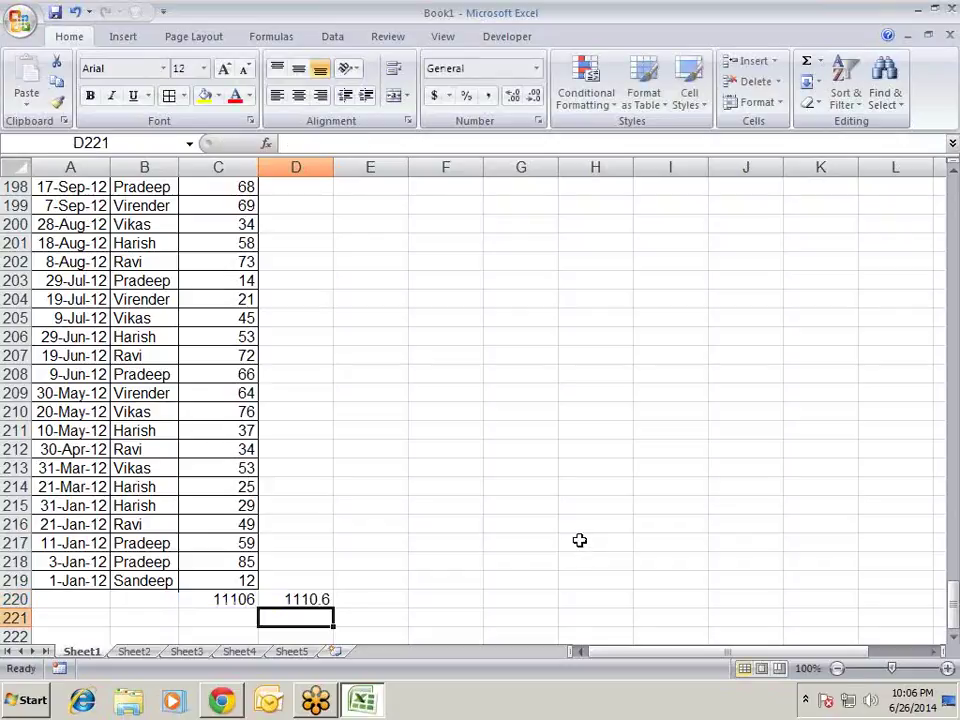
pyautogui.press('Up')
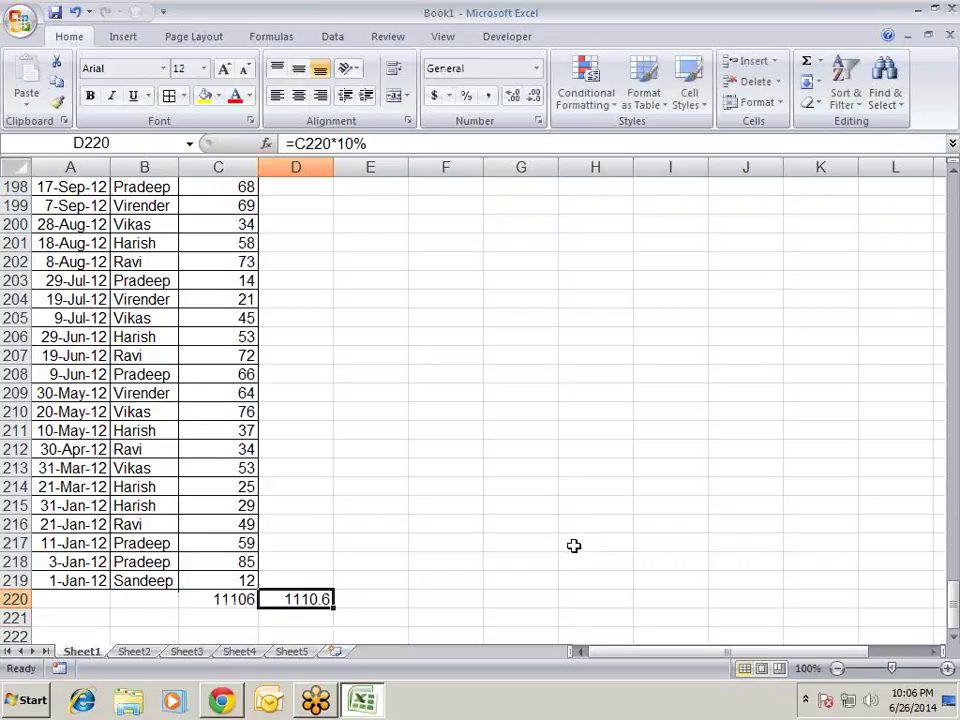
# - Delete both totals in C220:D220 and return to the first Sales value
pyautogui.press('Left')
pyautogui.hotkey('shift', 'Right')
pyautogui.press('Delete')
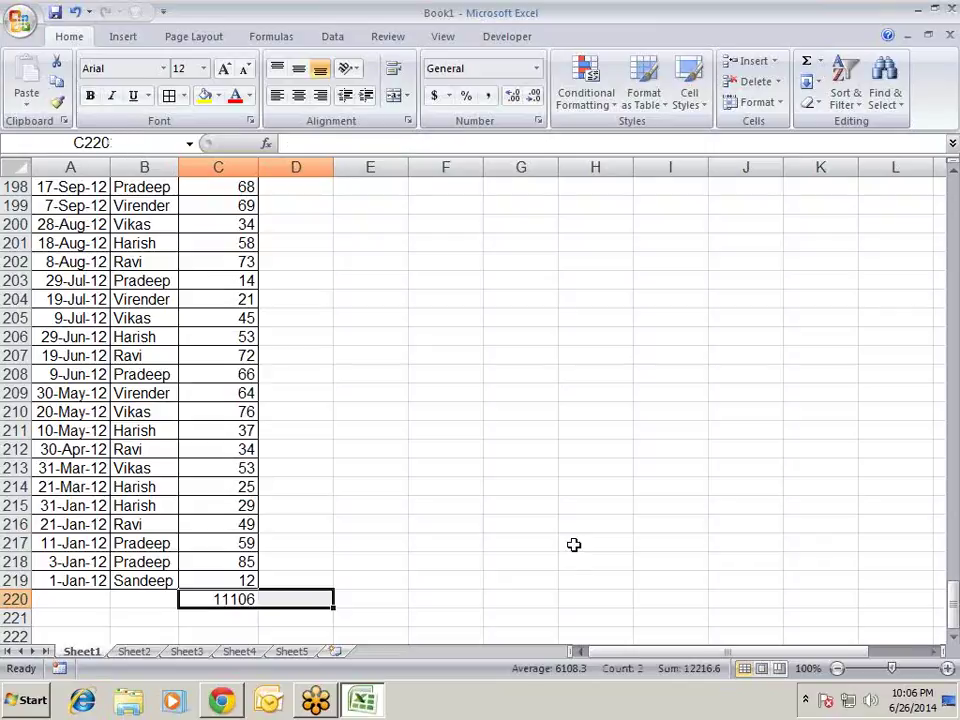
pyautogui.press('Up')
pyautogui.hotkey('ctrl', 'Up')
pyautogui.press('Down')
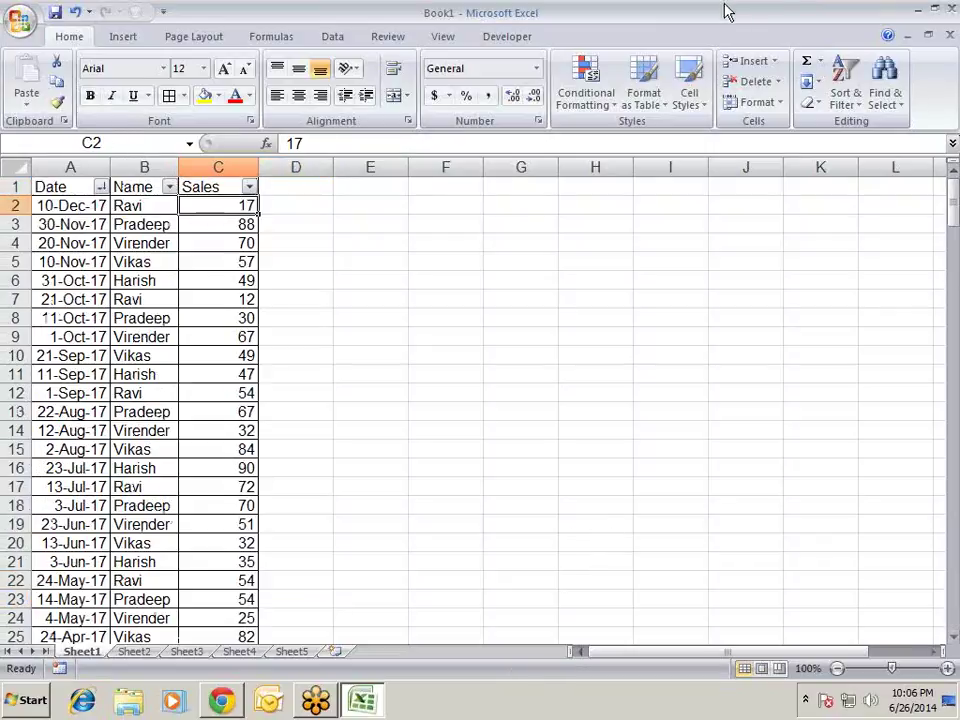
# - Sort the table by Sales from smallest to largest
pyautogui.click(841, 97)
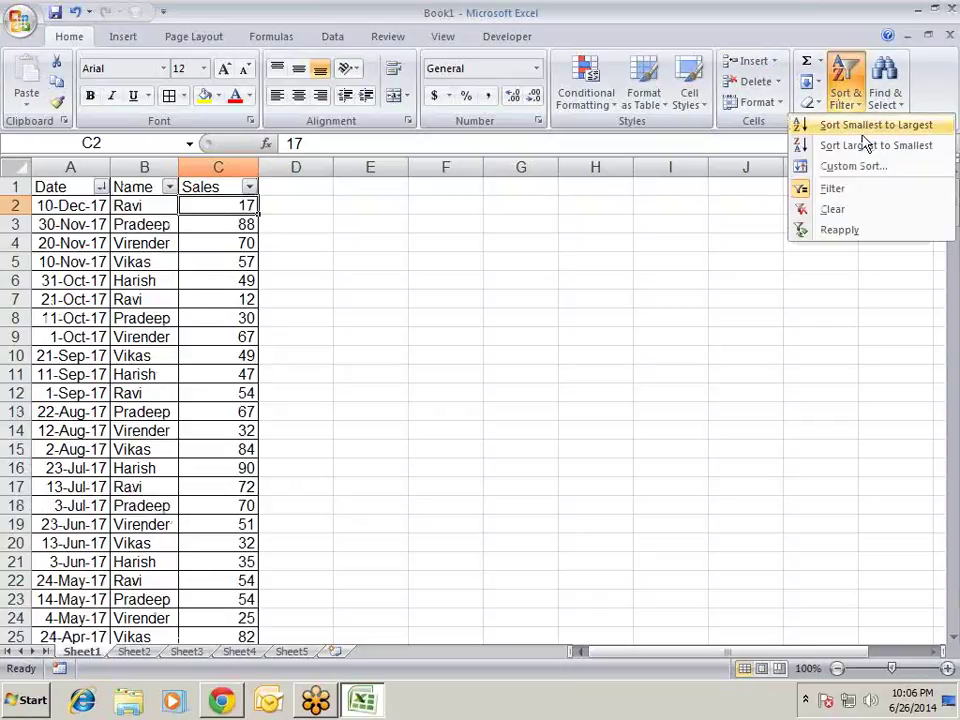
pyautogui.click(866, 166)
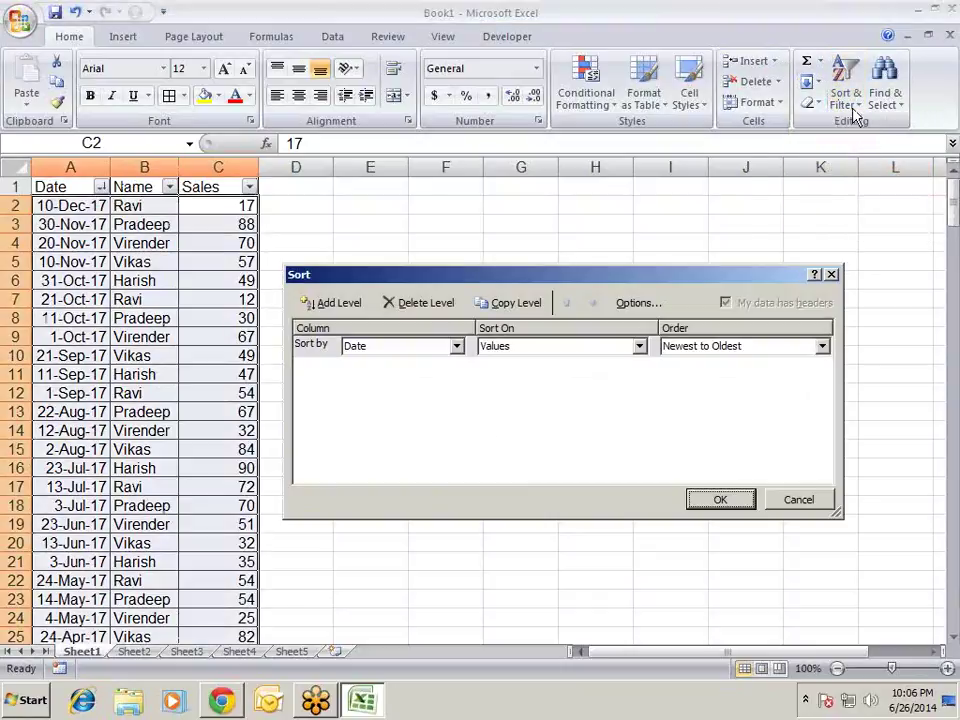
pyautogui.press('Escape')
pyautogui.click(850, 100)
pyautogui.click(857, 124)
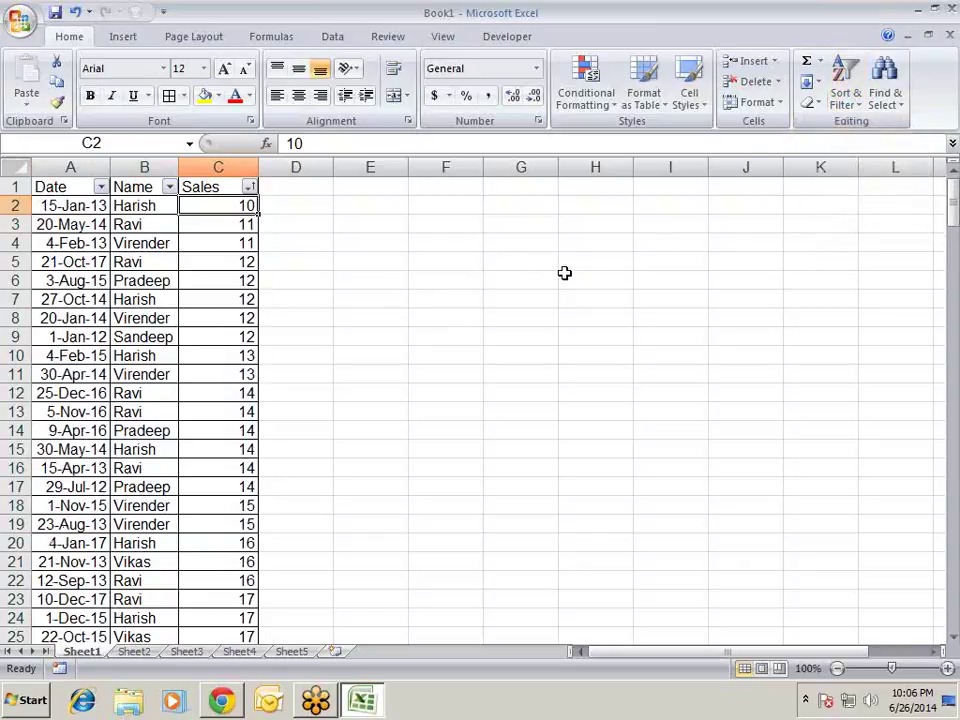
# - Enter the running total =SUM($C$2:C2) in D2
pyautogui.press('Right')
pyautogui.write('=')
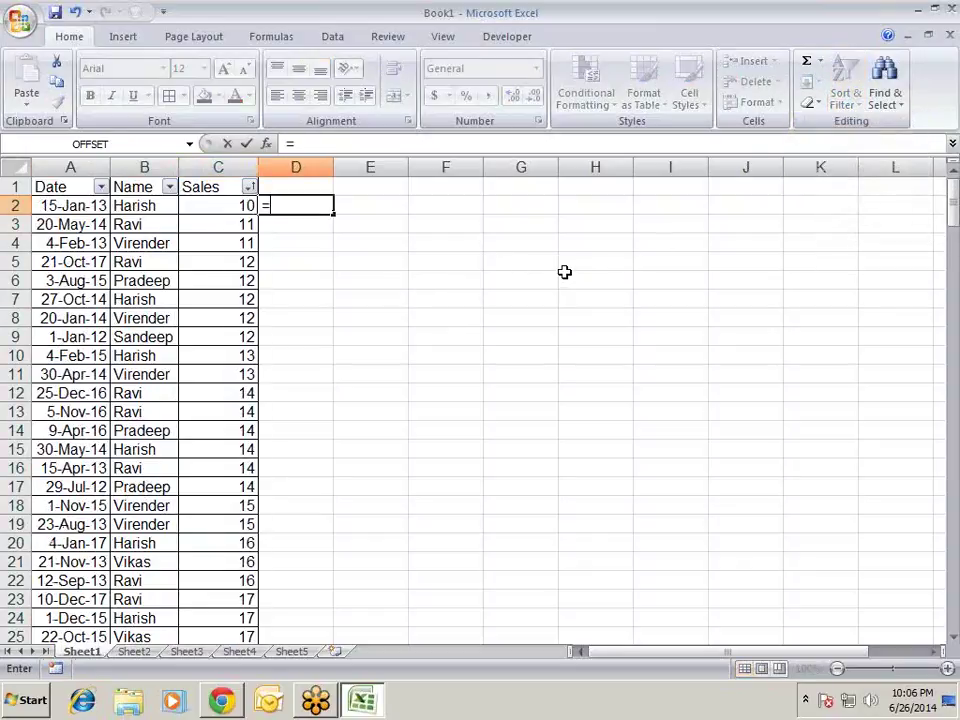
pyautogui.write('sum')
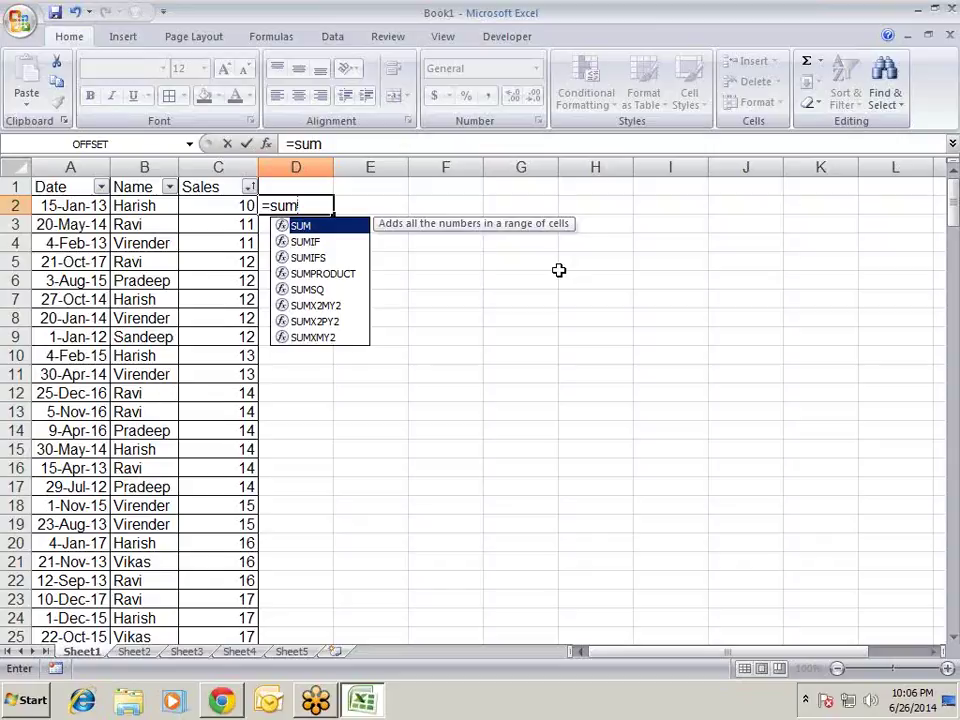
pyautogui.press('Tab')
pyautogui.press('Left')
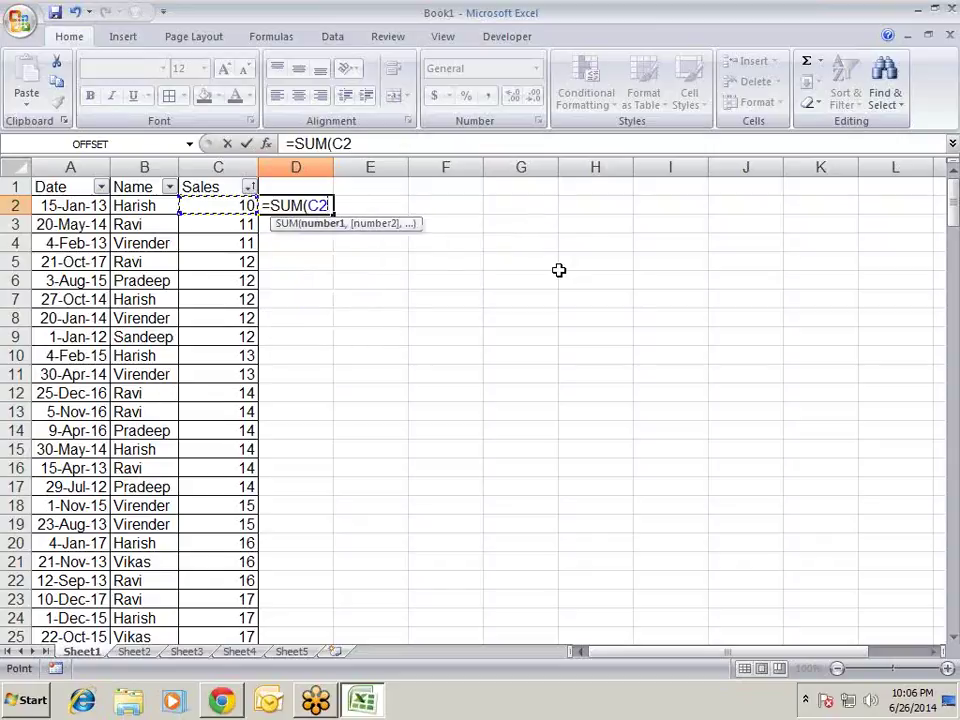
pyautogui.press('F8')
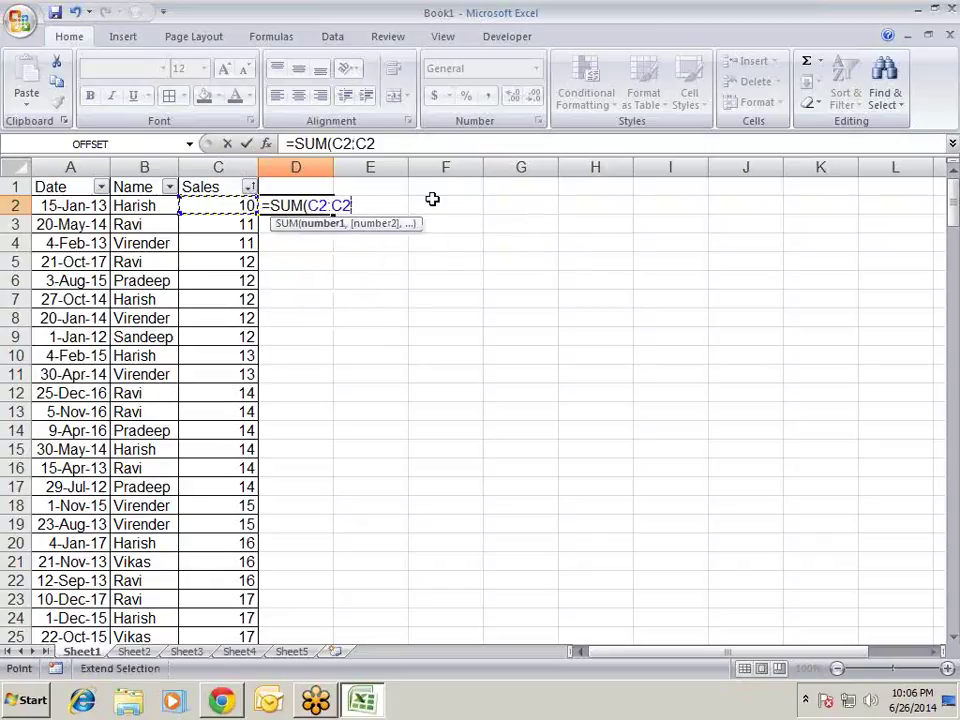
pyautogui.doubleClick(320, 205)
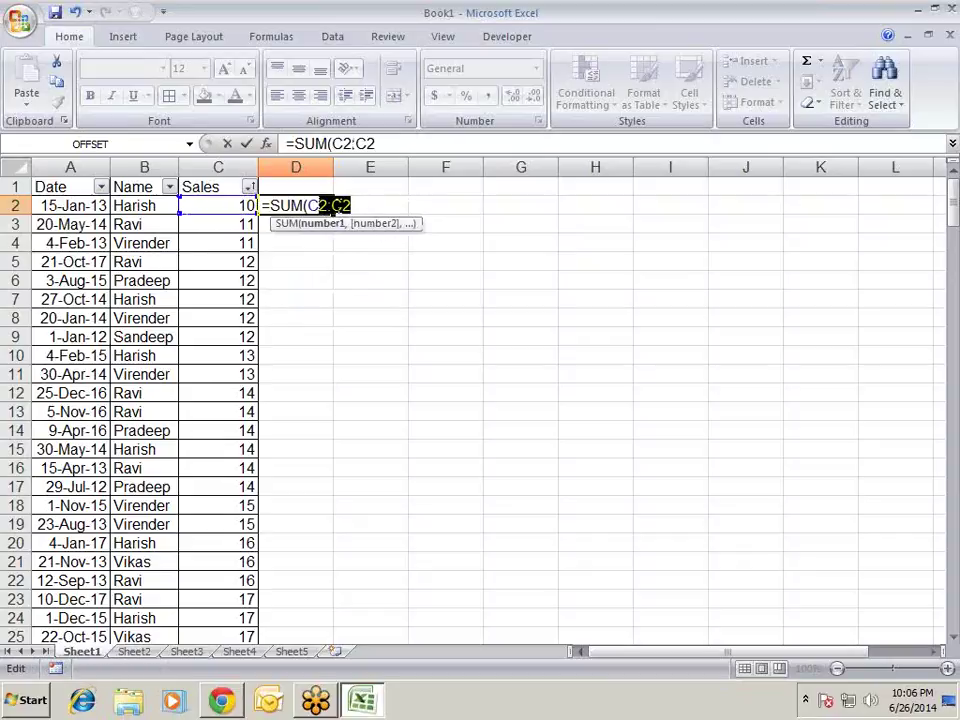
pyautogui.click(316, 204)
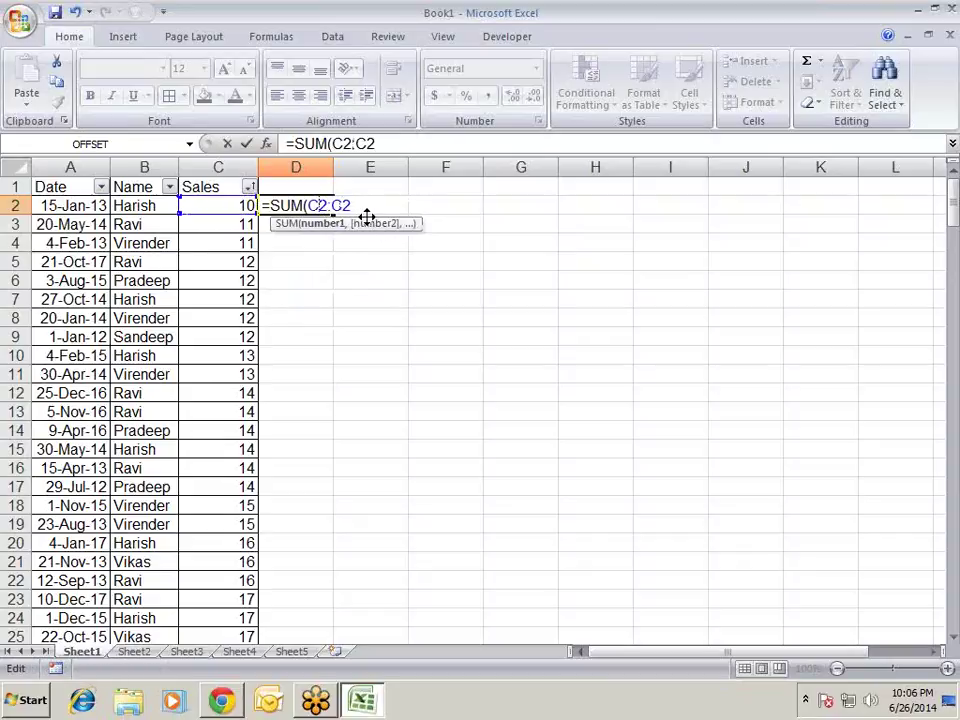
pyautogui.press('F4')
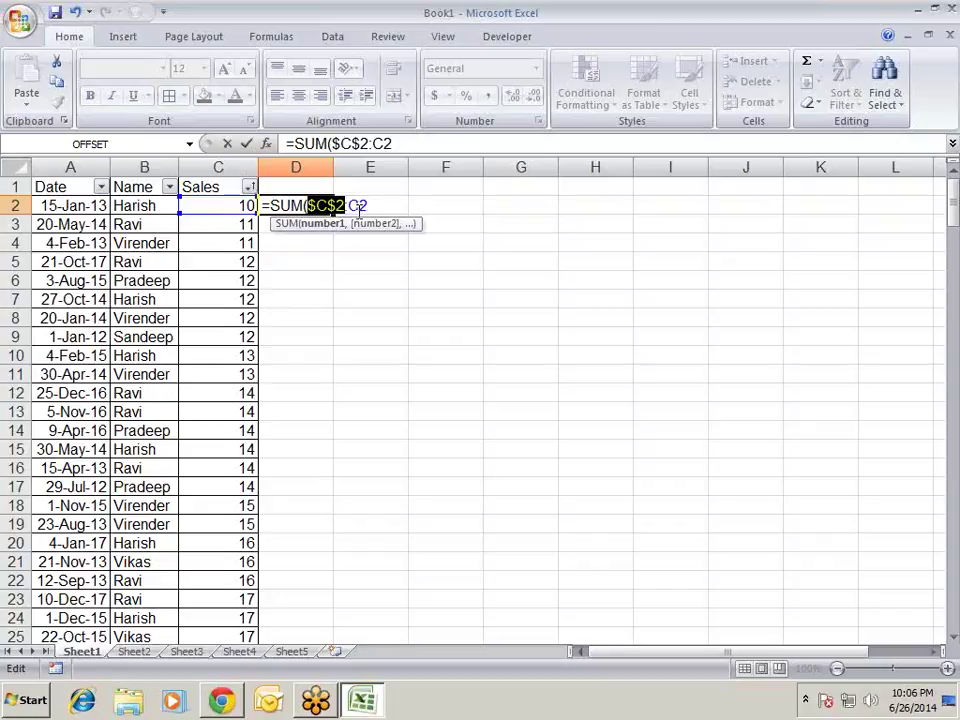
pyautogui.press('Return')
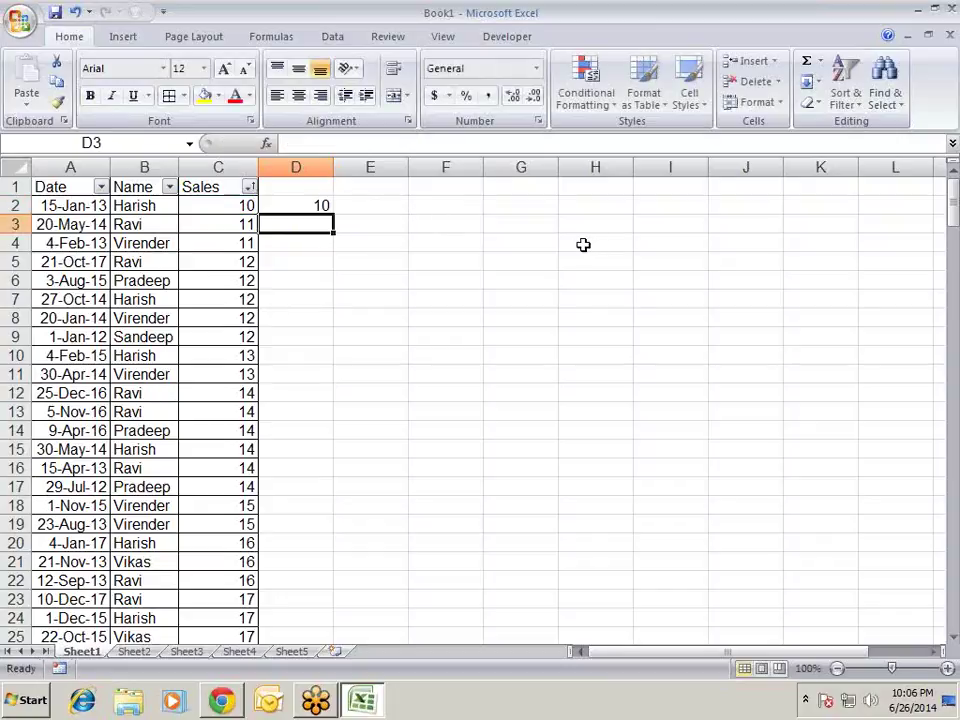
# - Fill the running total down to row 74, then clear column D
pyautogui.click(318, 206)
pyautogui.moveTo(333, 212); pyautogui.dragTo(318, 585)
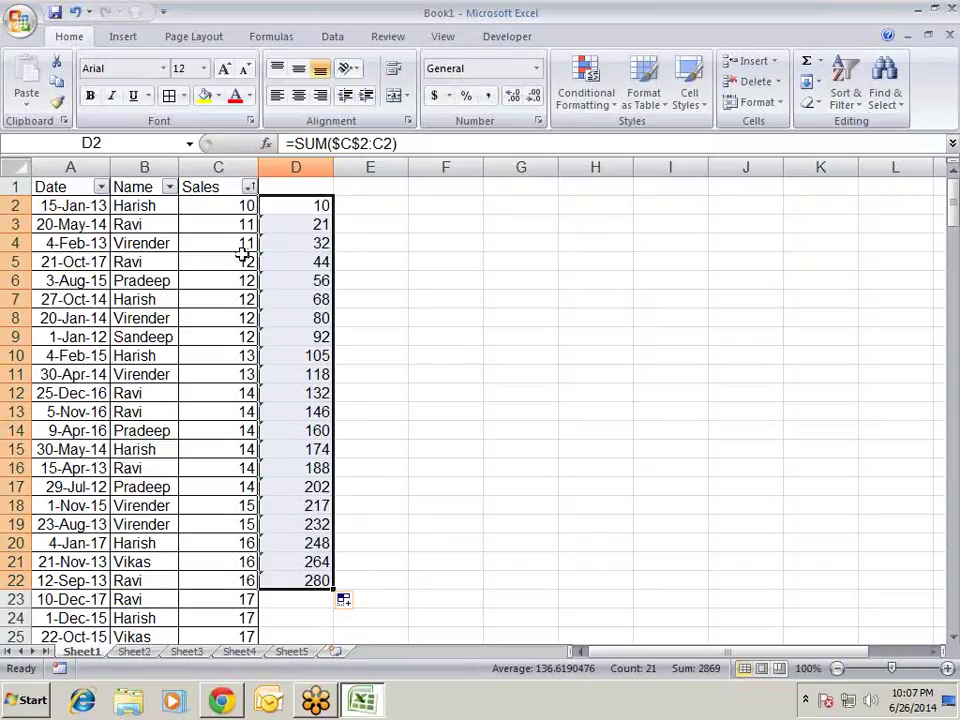
pyautogui.moveTo(334, 590)
pyautogui.mouseDown()
pyautogui.moveTo(362, 683)
pyautogui.moveTo(362, 600)
pyautogui.mouseUp()
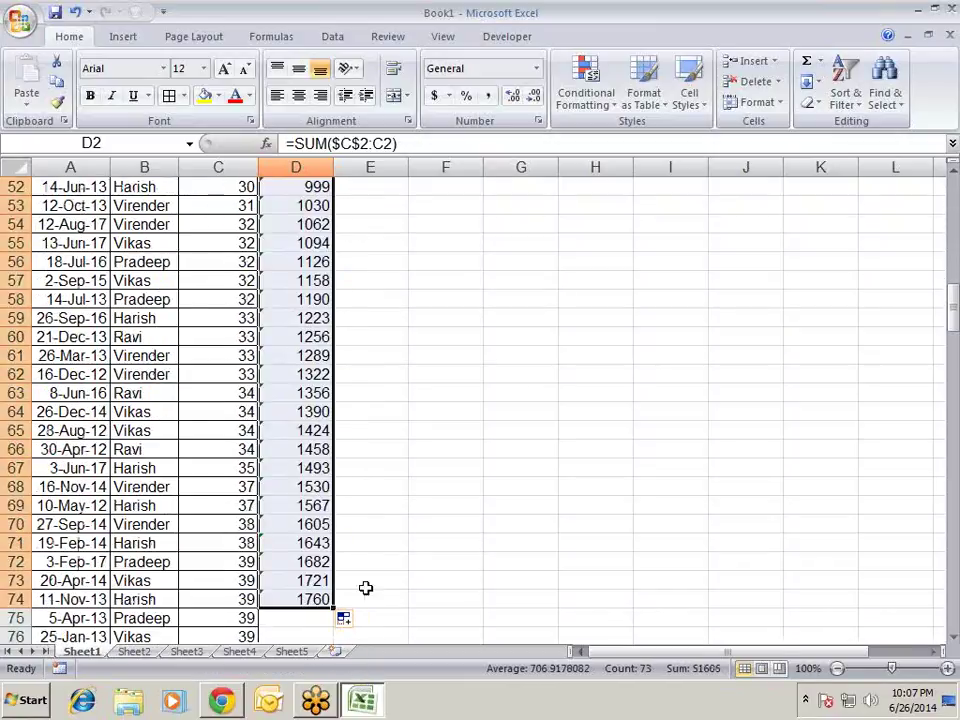
pyautogui.scroll(8, 399, 494)
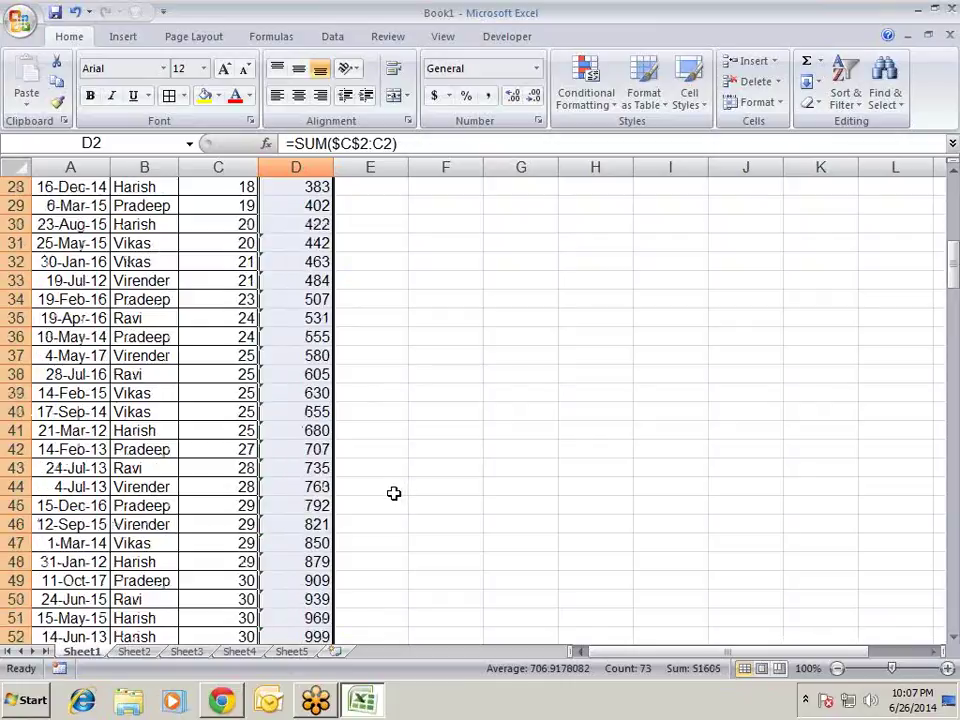
pyautogui.scroll(9, 391, 496)
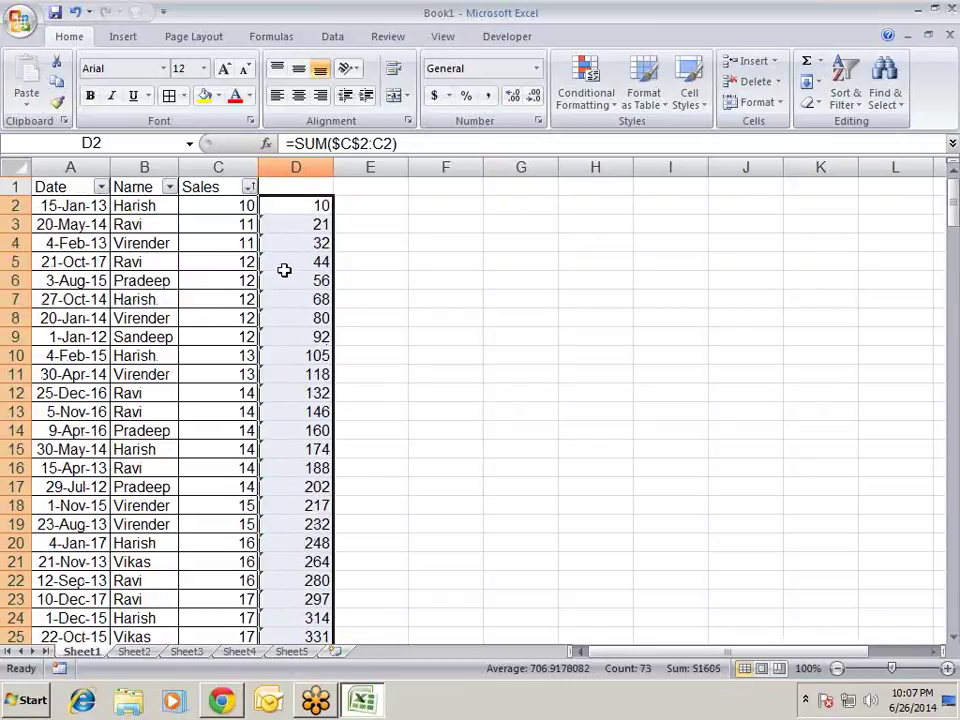
pyautogui.press('Delete')
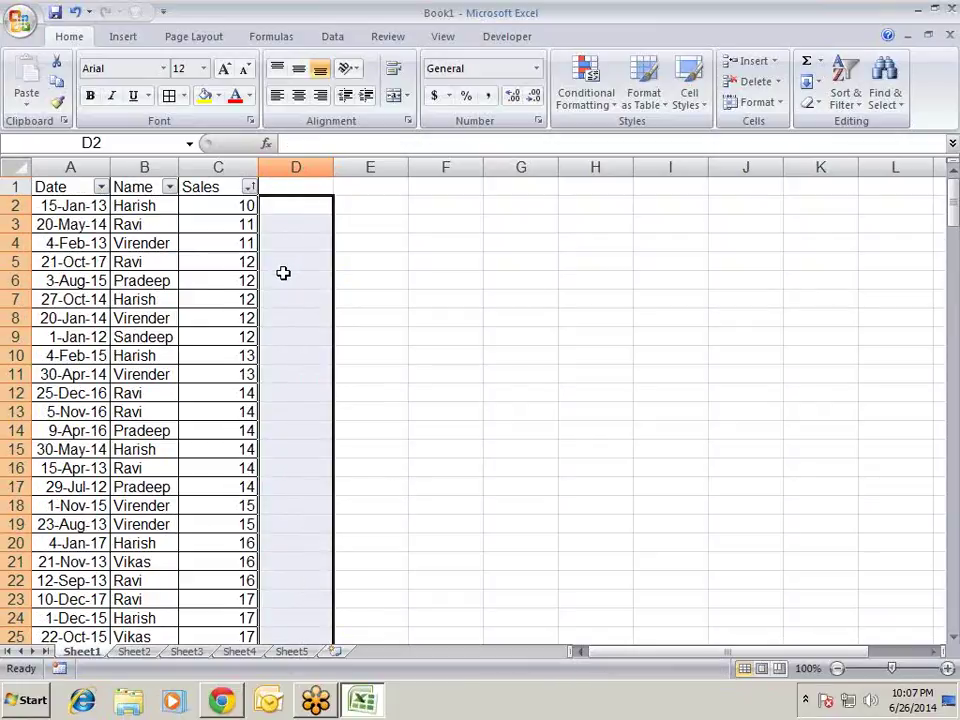
# - Re-sort the Sales column from largest to smallest
pyautogui.click(236, 278)
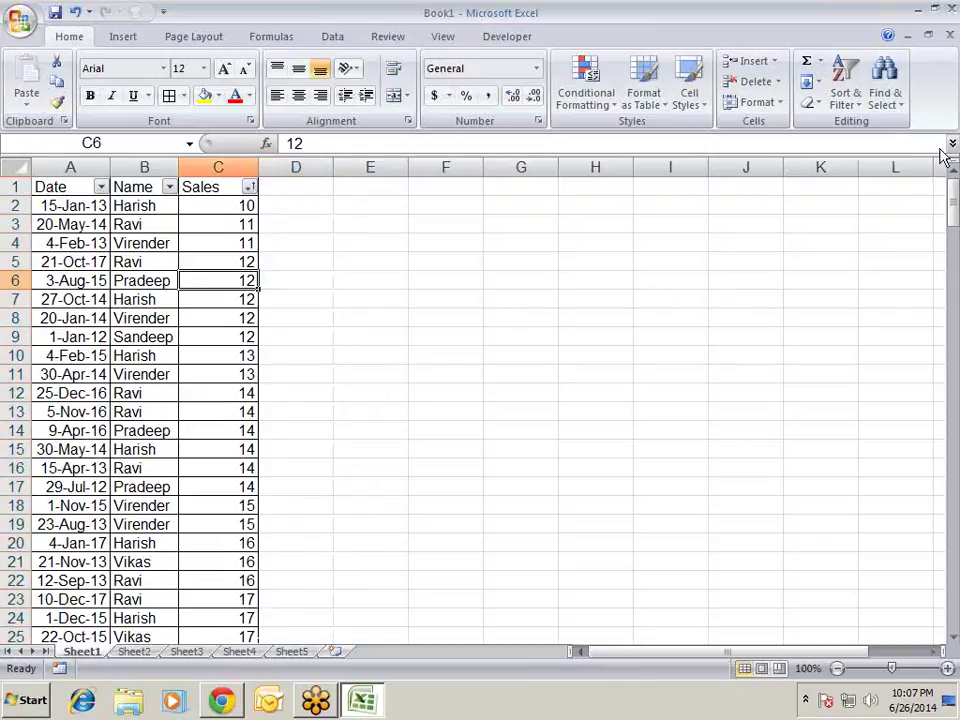
pyautogui.click(850, 93)
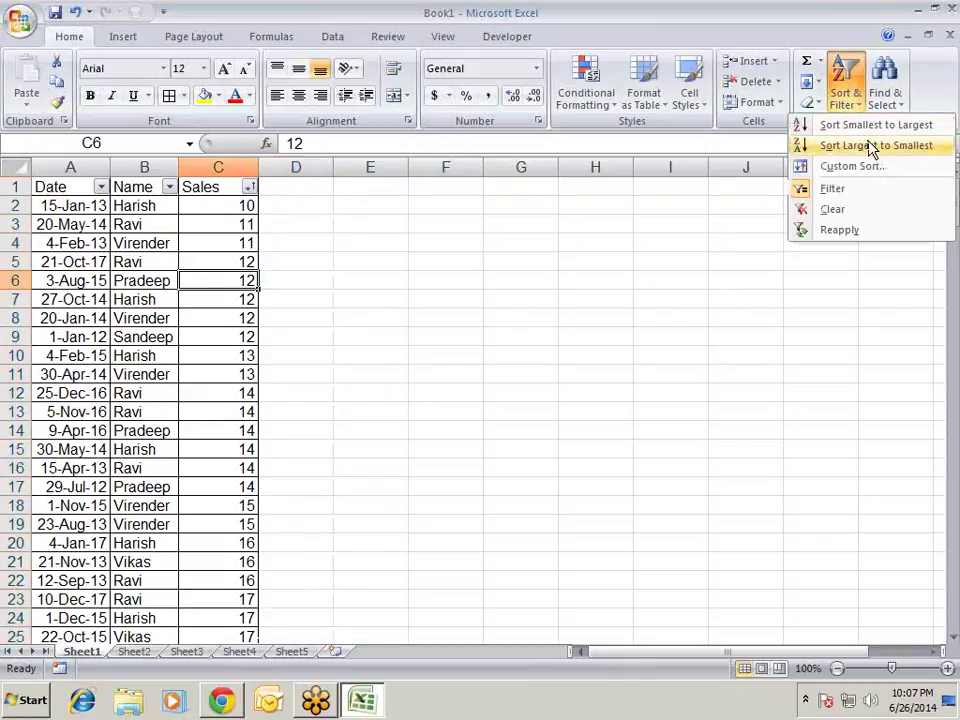
pyautogui.click(870, 147)
# - Enter =SUM($C$2:C2) in D2 with the range start locked as absolute
pyautogui.click(290, 208)
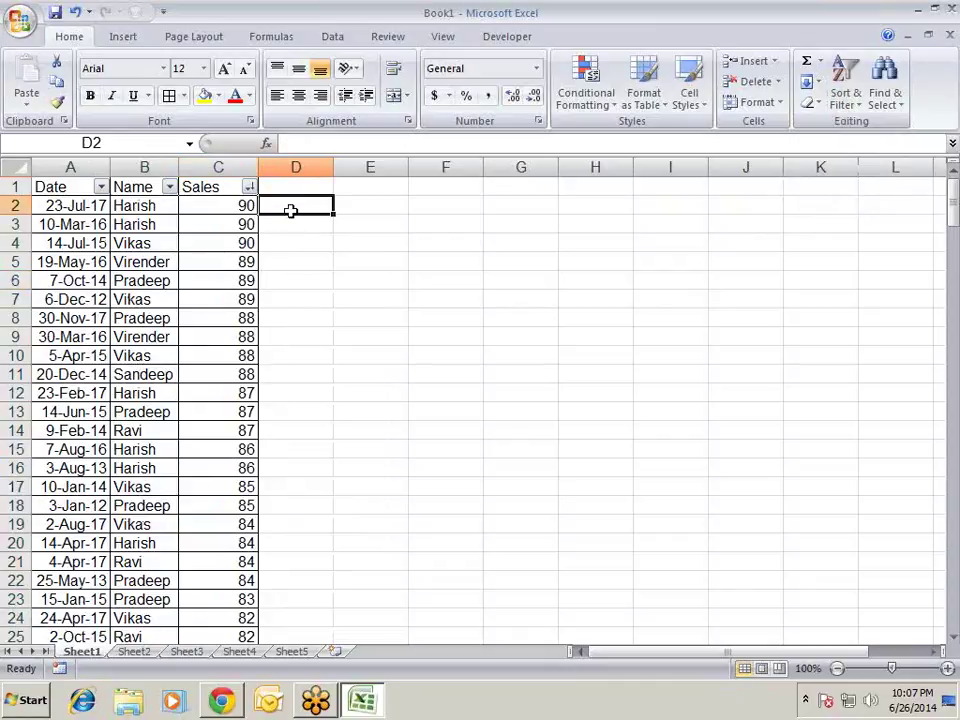
pyautogui.write('=SUM(')
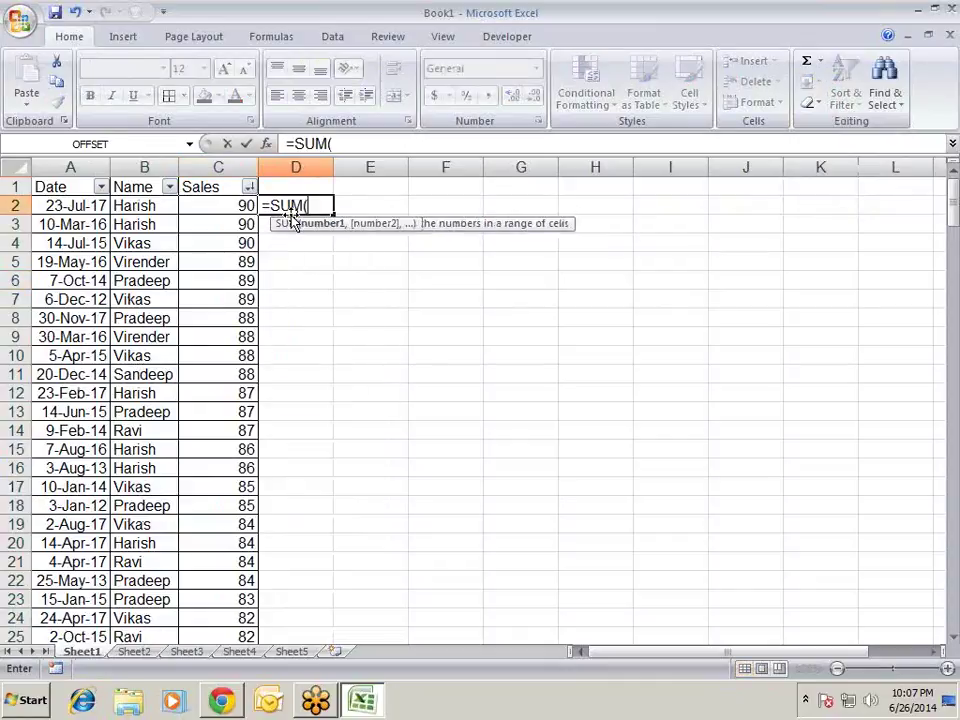
pyautogui.press('Left')
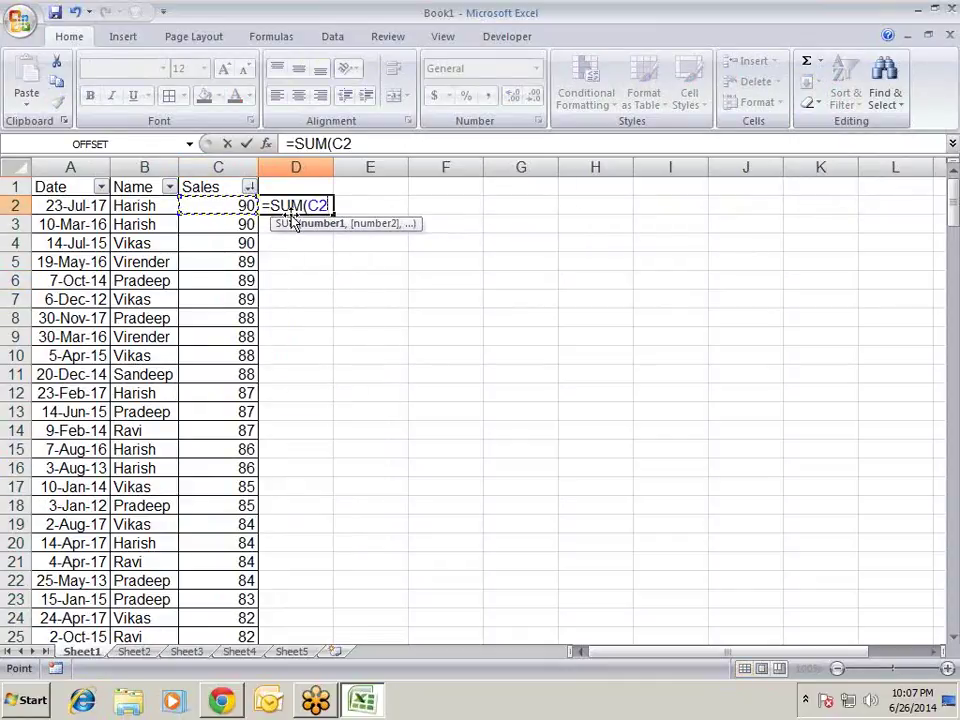
pyautogui.press('shift')
pyautogui.press('F8')
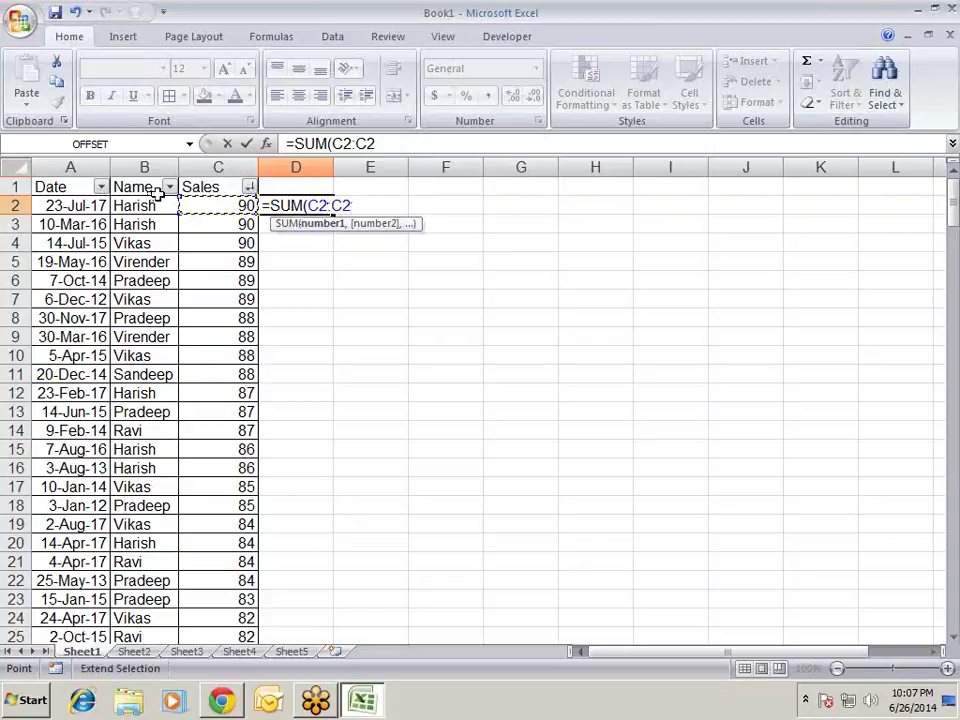
pyautogui.press('F2')
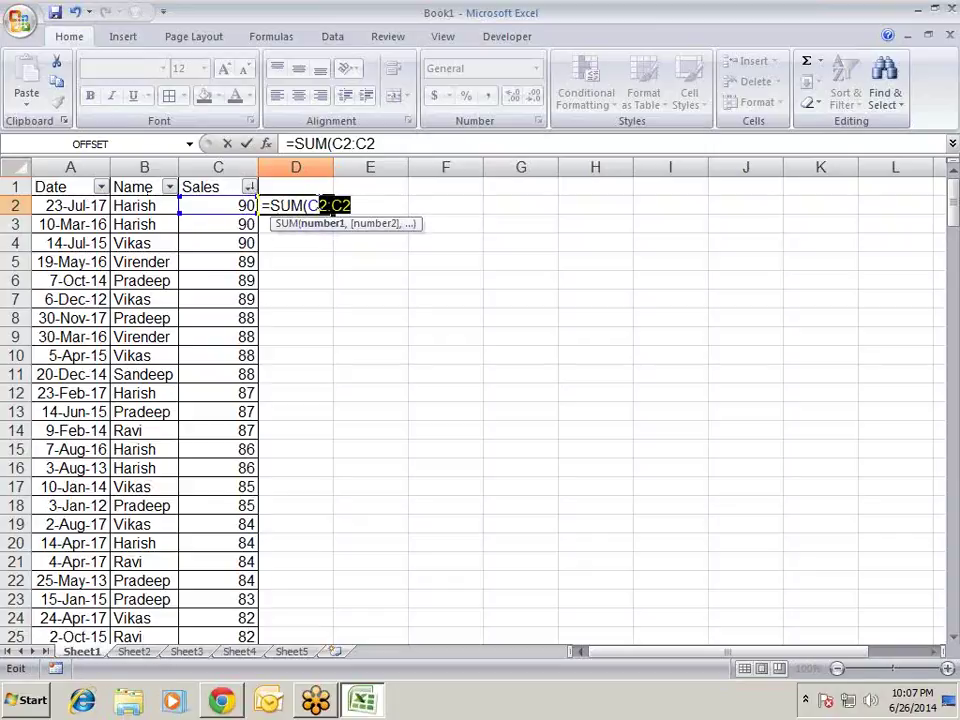
pyautogui.press('F4')
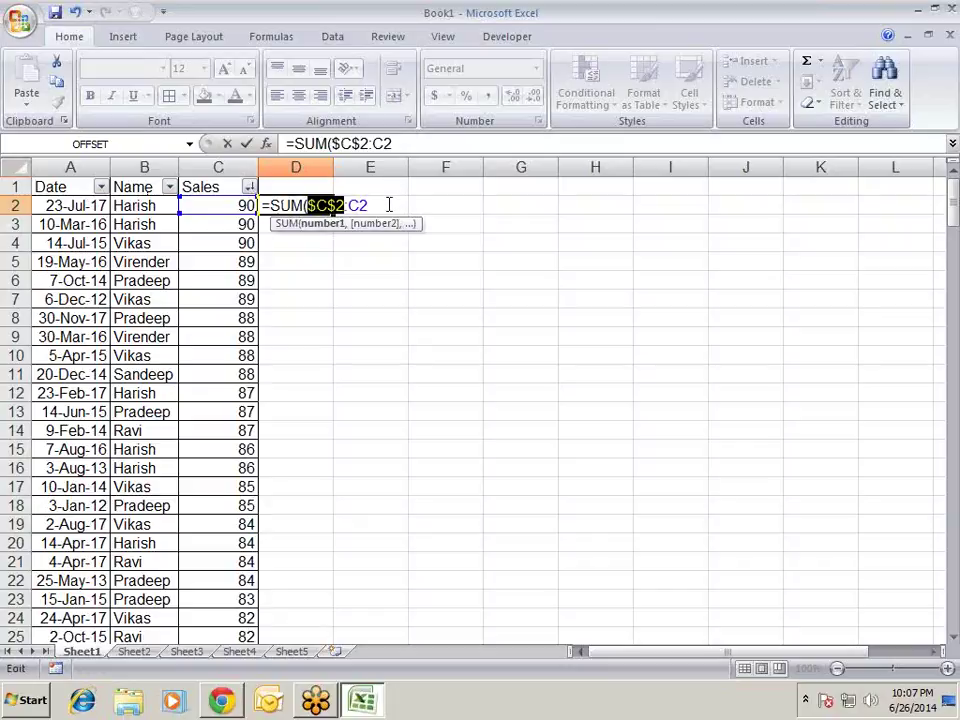
pyautogui.click(389, 205)
pyautogui.write(')')
pyautogui.press('Return')
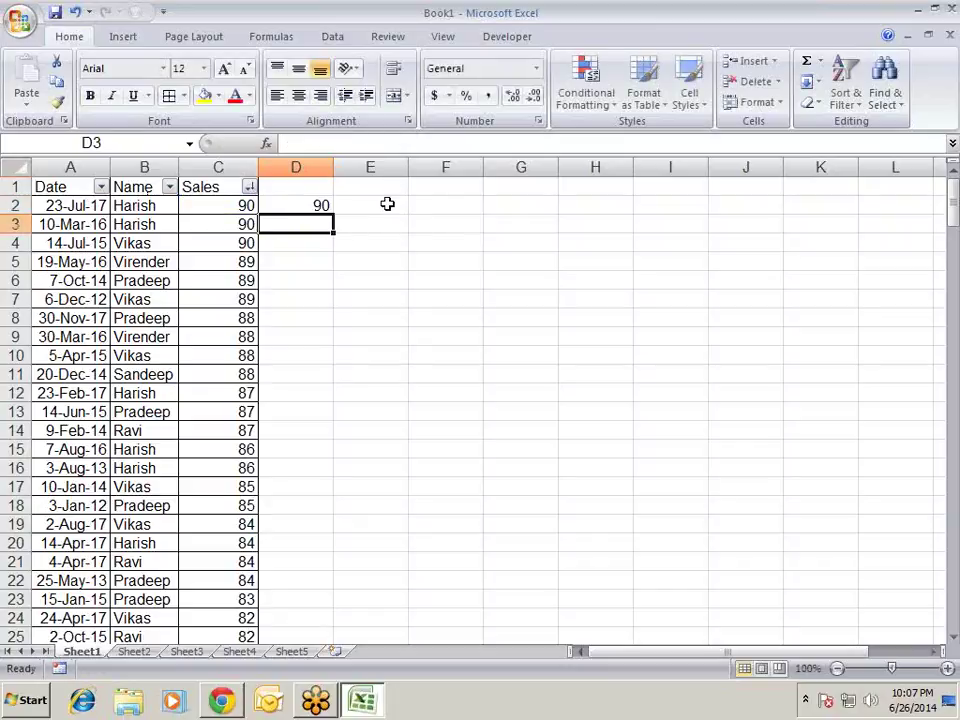
# - Fill the running total down to D15 and check the formulas in D13 and D14
pyautogui.click(318, 204)
pyautogui.moveTo(334, 214); pyautogui.dragTo(340, 456)
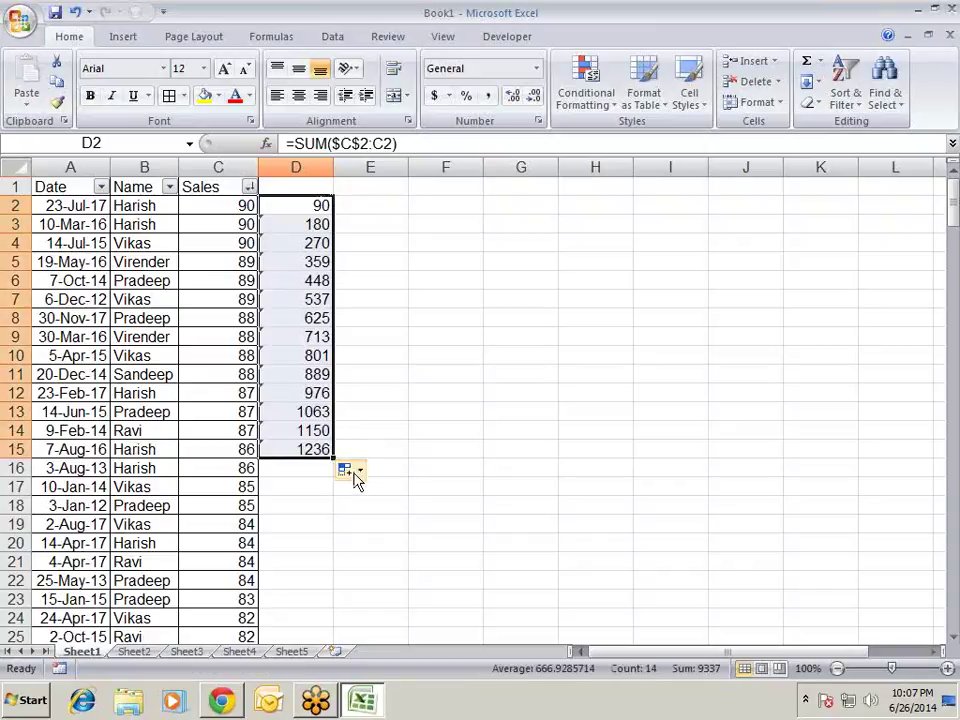
pyautogui.click(326, 431)
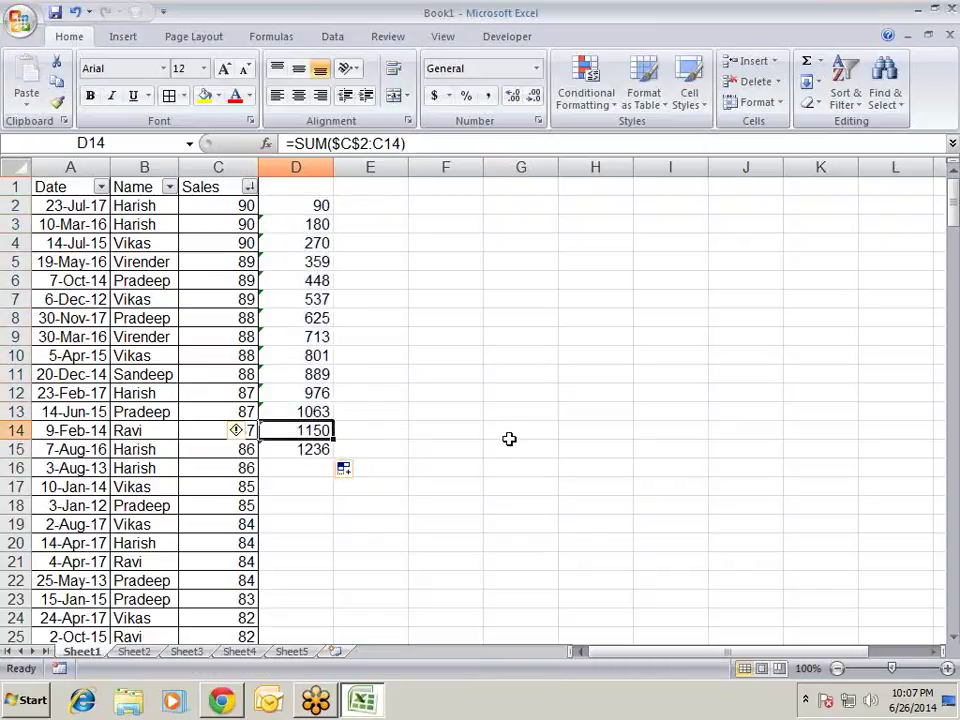
pyautogui.press('Up')
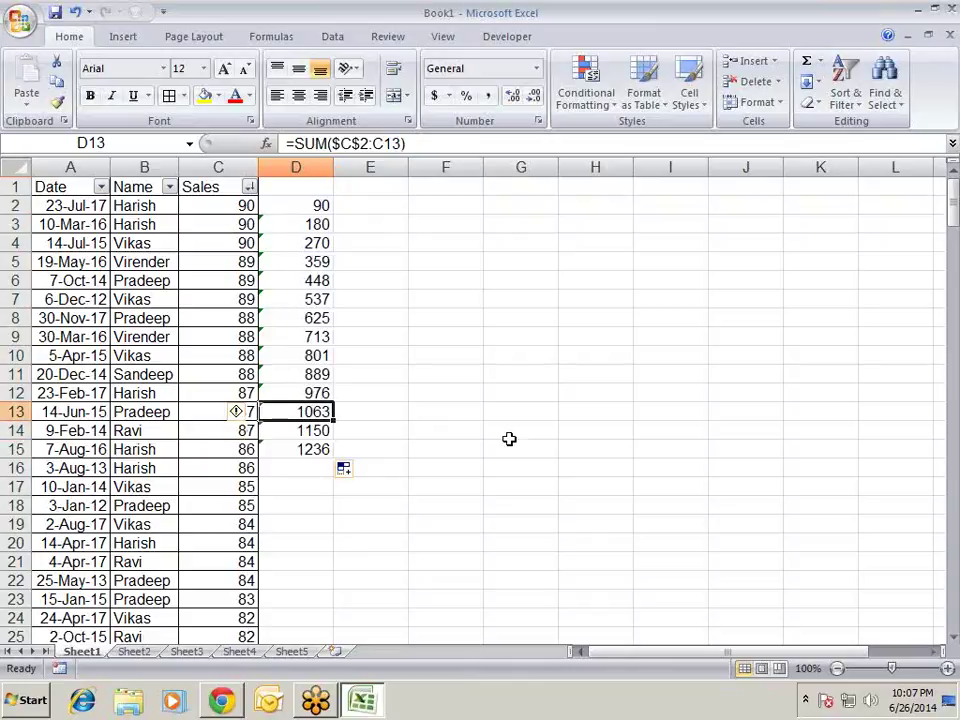
pyautogui.press('Left')
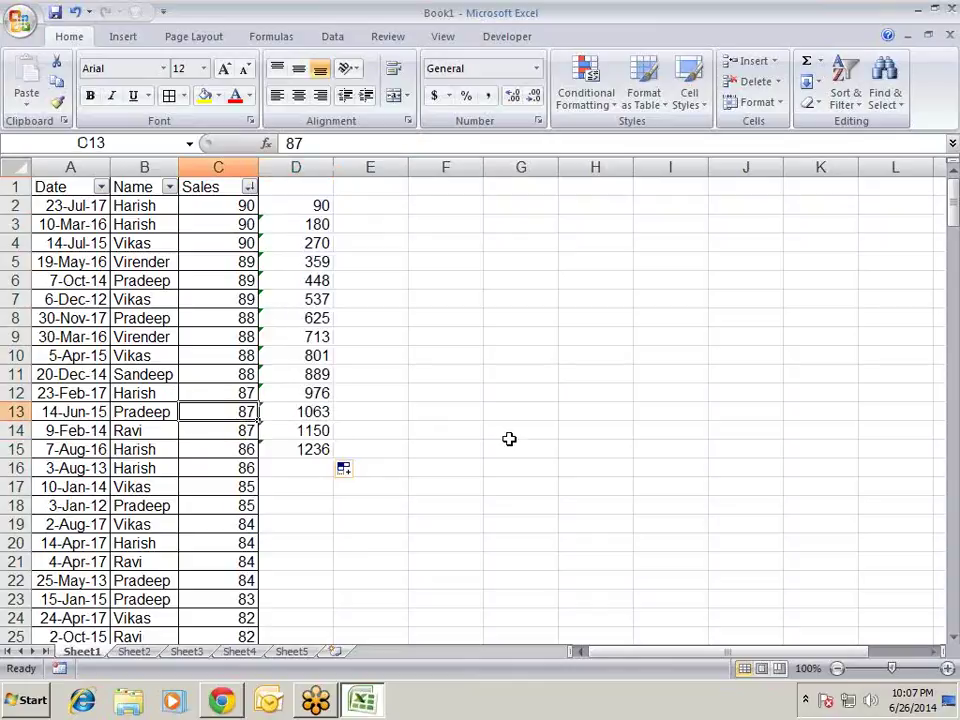
pyautogui.moveTo(300, 210); pyautogui.dragTo(300, 430)
pyautogui.click(380, 431)
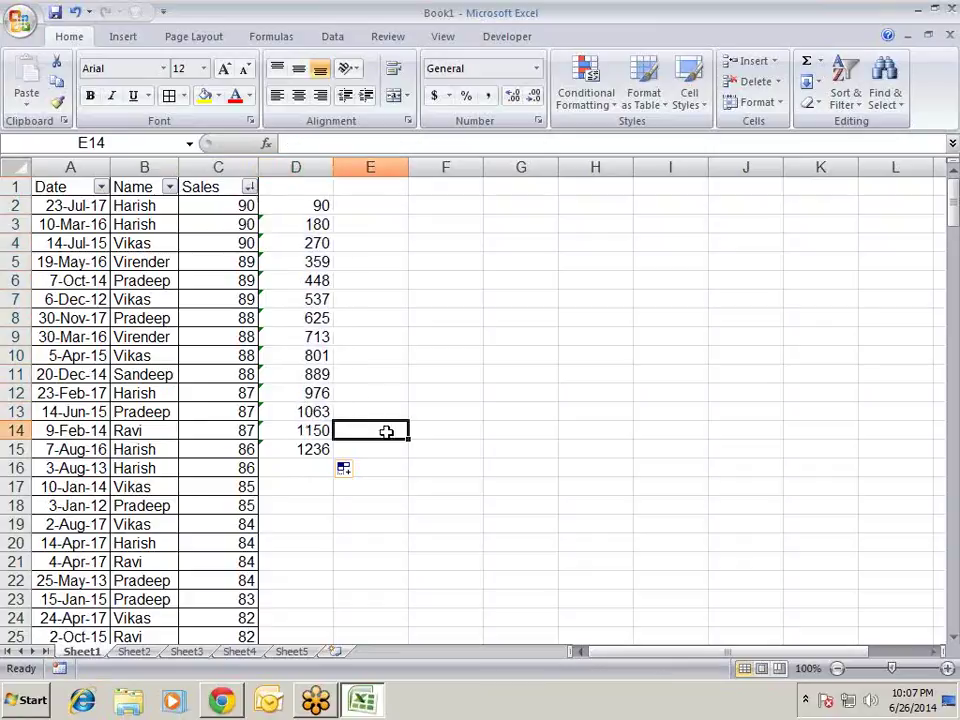
pyautogui.click(243, 206)
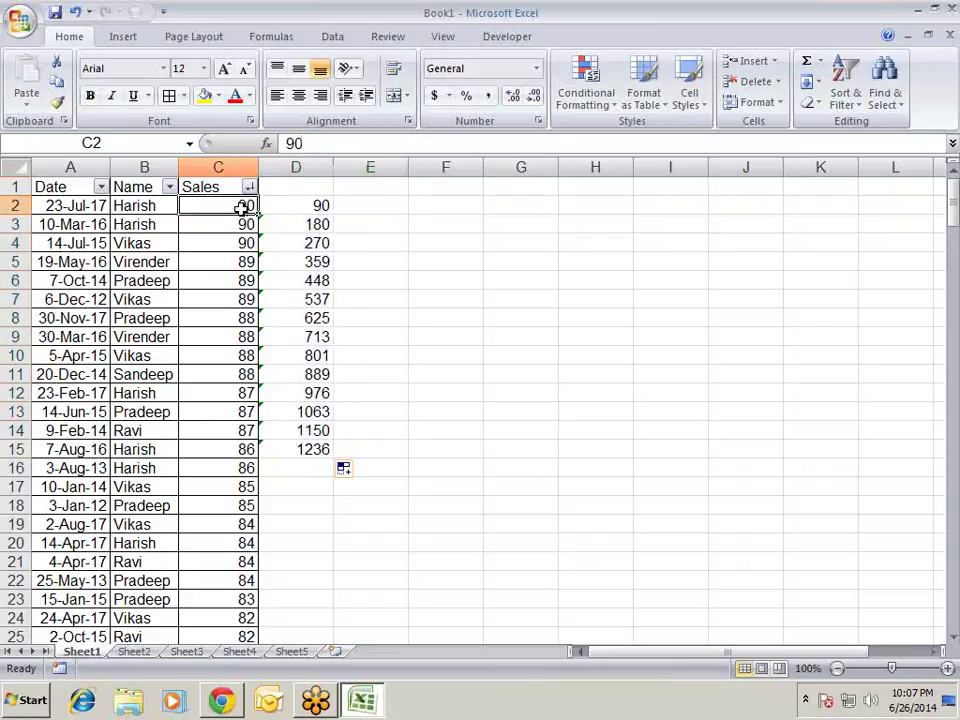
# - Apply a Top 10% highlight rule to Sales values C2:C219
pyautogui.hotkey('ctrl', 'shift', 'Down')
pyautogui.click(590, 82)
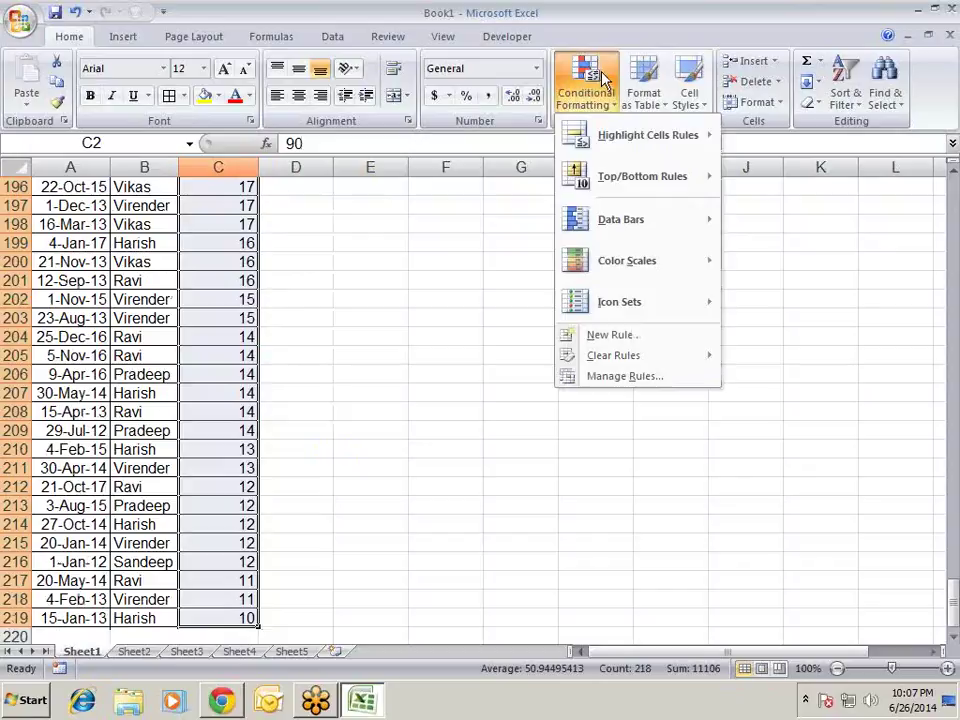
pyautogui.moveTo(686, 176)
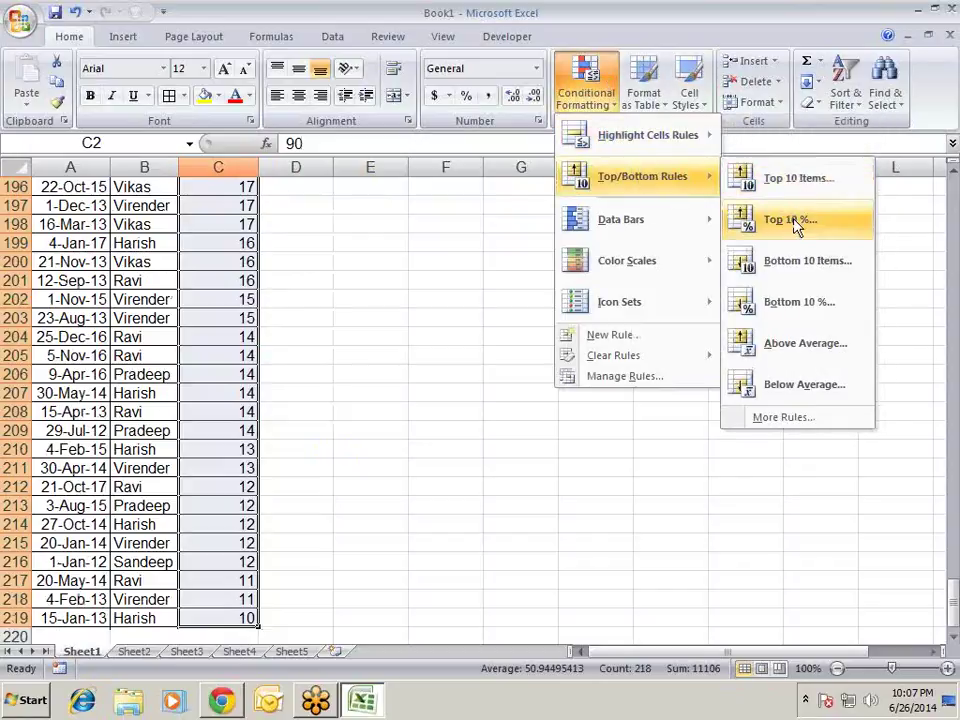
pyautogui.click(795, 225)
pyautogui.click(603, 430)
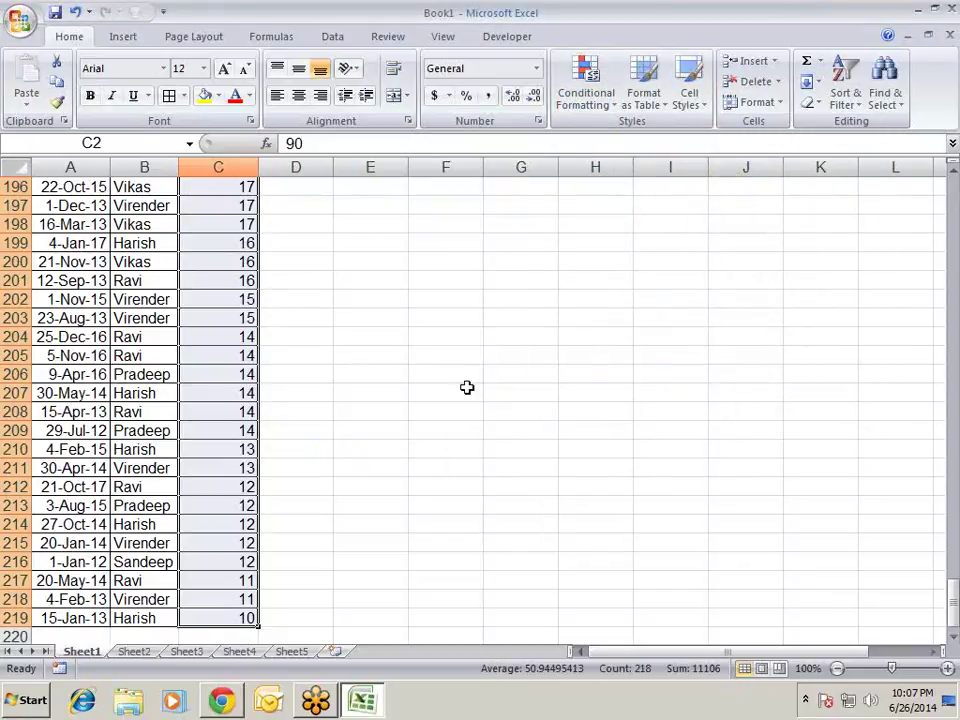
# - Copy the highlighted top Sales values C2:C22 and pick F2 as the destination
pyautogui.scroll(10, 401, 386)
pyautogui.scroll(10, 401, 386)
pyautogui.scroll(12, 401, 386)
pyautogui.scroll(18, 397, 378)
pyautogui.scroll(8, 397, 378)
pyautogui.scroll(7, 395, 380)
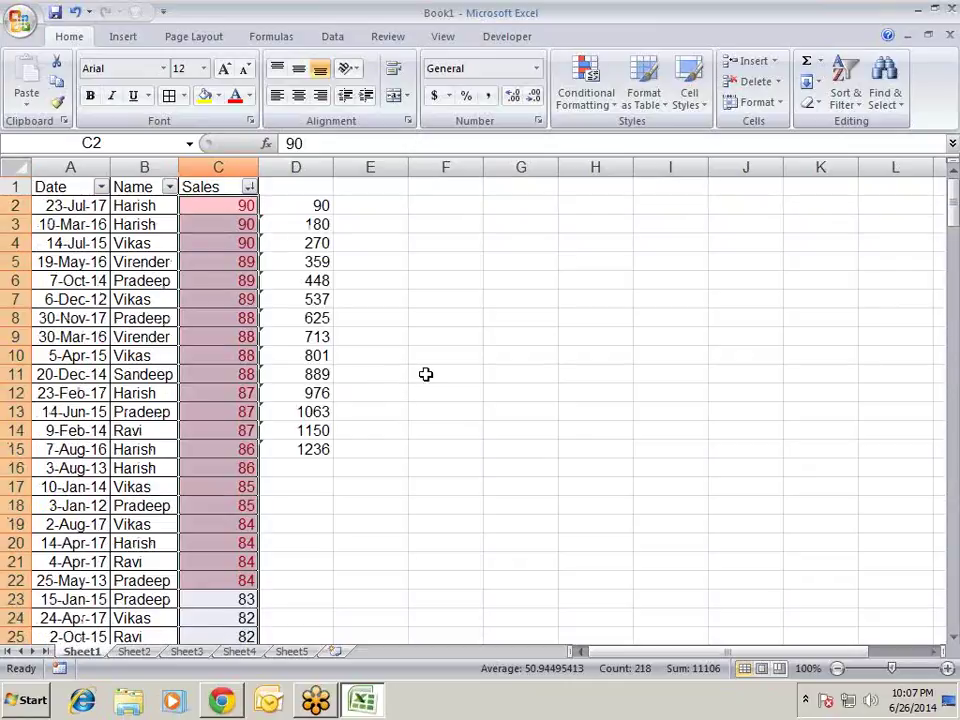
pyautogui.click(426, 373)
pyautogui.click(326, 484)
pyautogui.moveTo(240, 578)
pyautogui.mouseDown()
pyautogui.moveTo(305, 385)
pyautogui.moveTo(244, 208)
pyautogui.mouseUp()
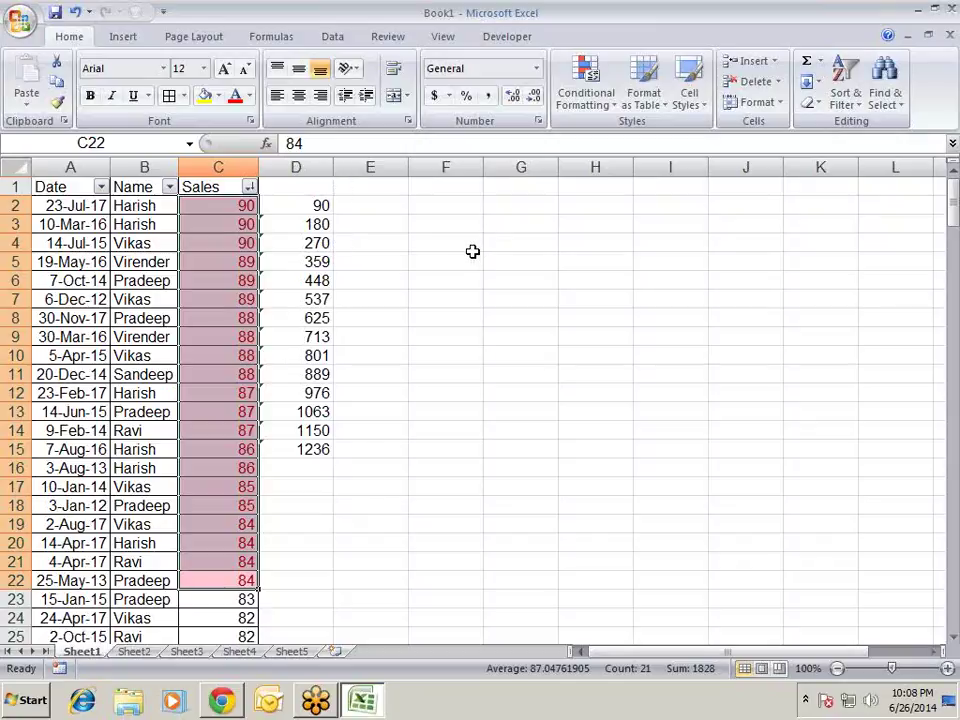
pyautogui.hotkey('ctrl', 'c')
pyautogui.click(446, 204)
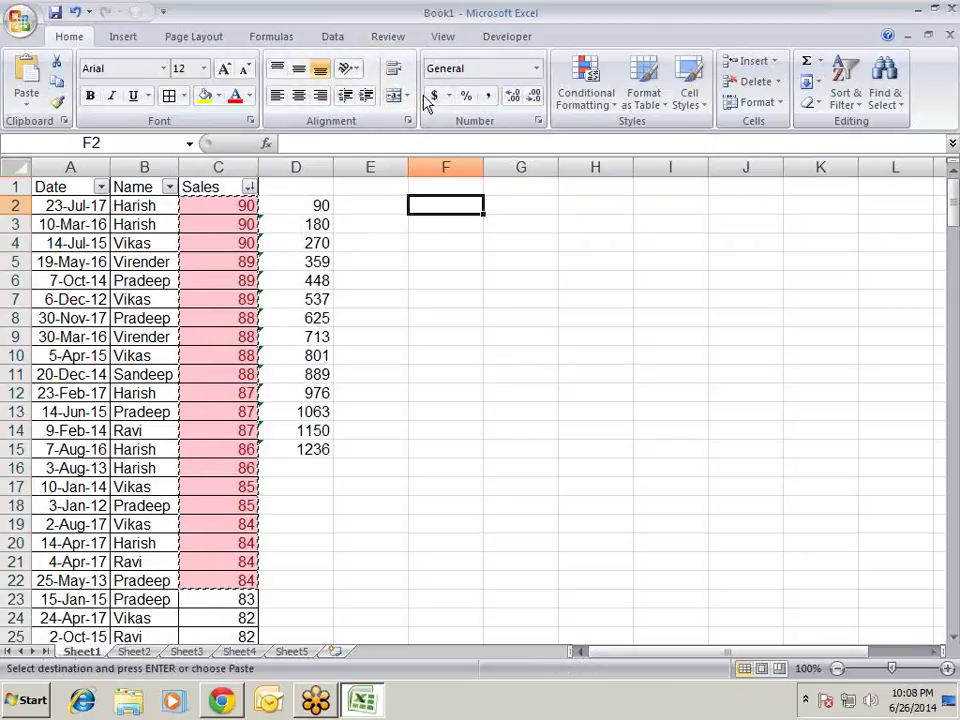
pyautogui.hotkey('ctrl', 'v')
pyautogui.click(333, 38)
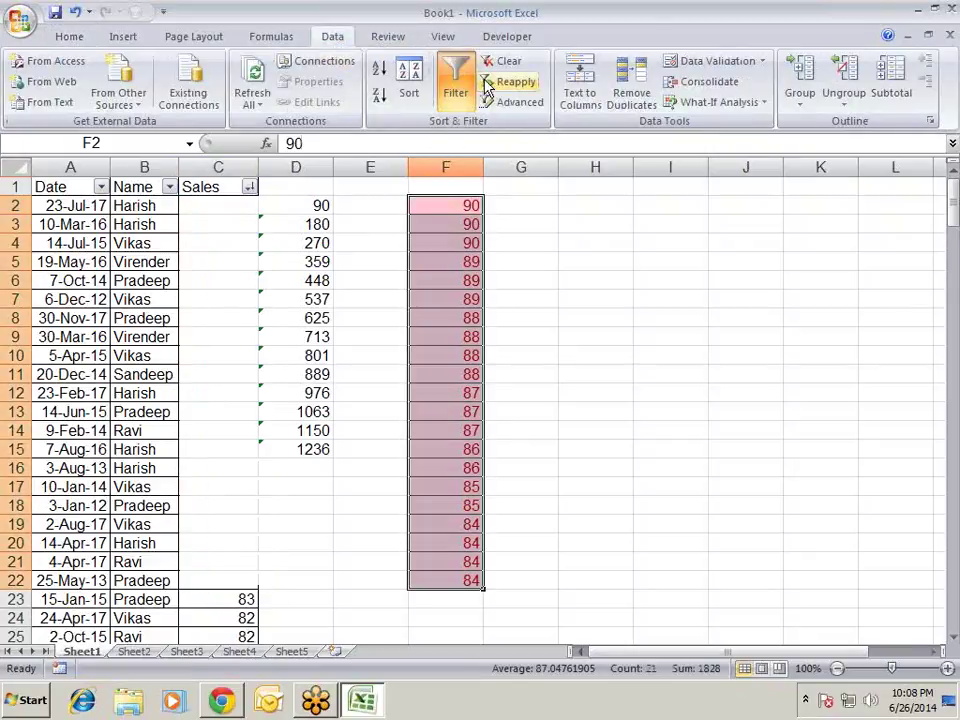
pyautogui.click(390, 37)
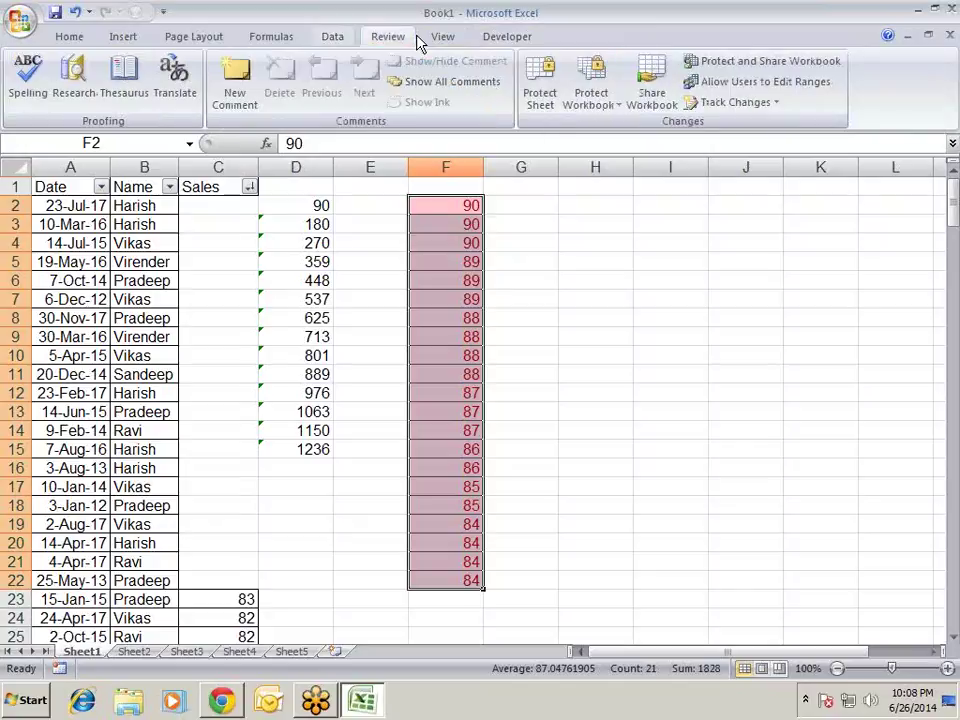
pyautogui.click(331, 38)
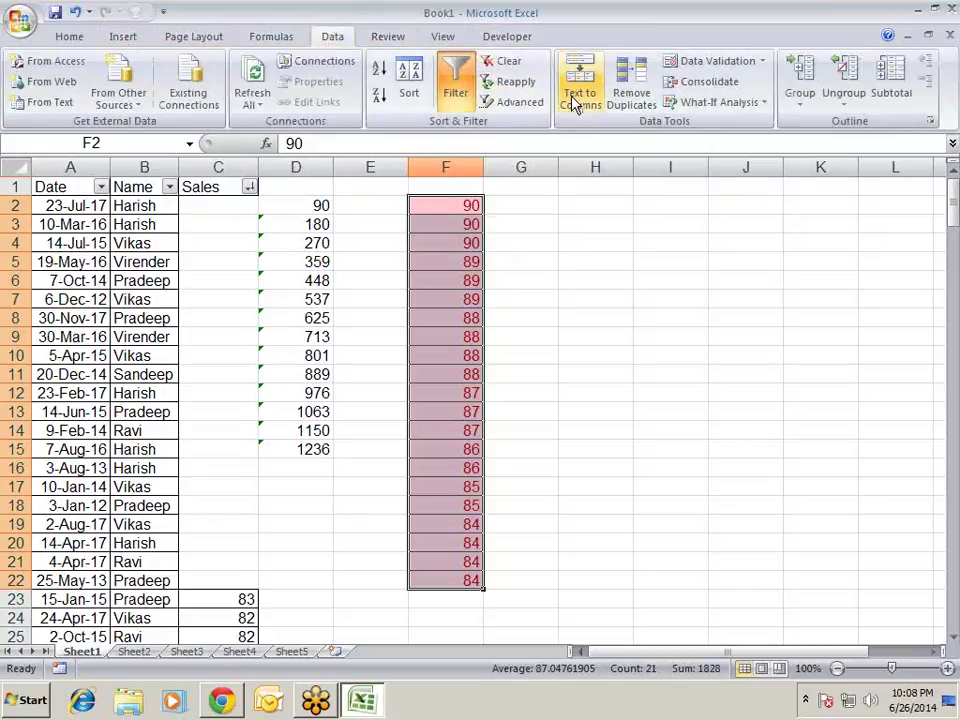
pyautogui.click(634, 90)
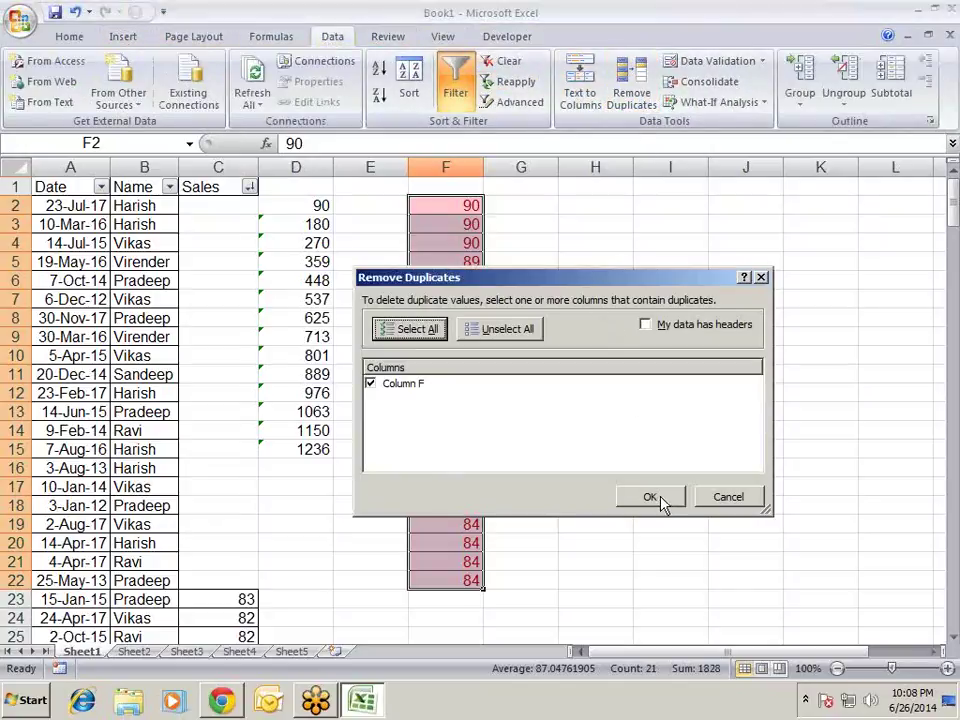
pyautogui.click(662, 497)
pyautogui.click(484, 389)
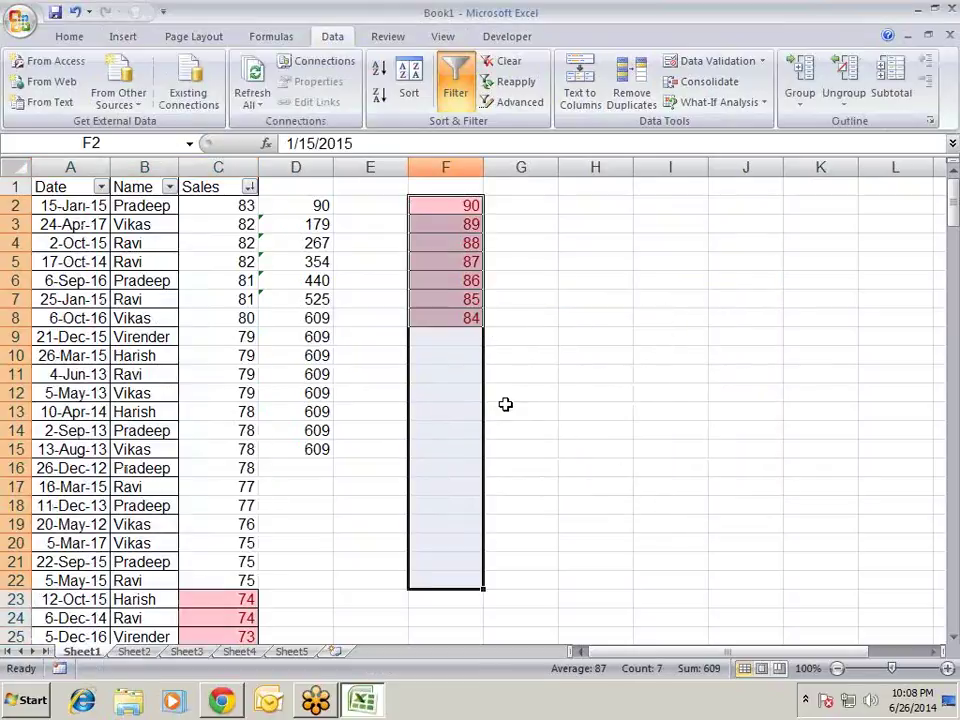
pyautogui.click(521, 397)
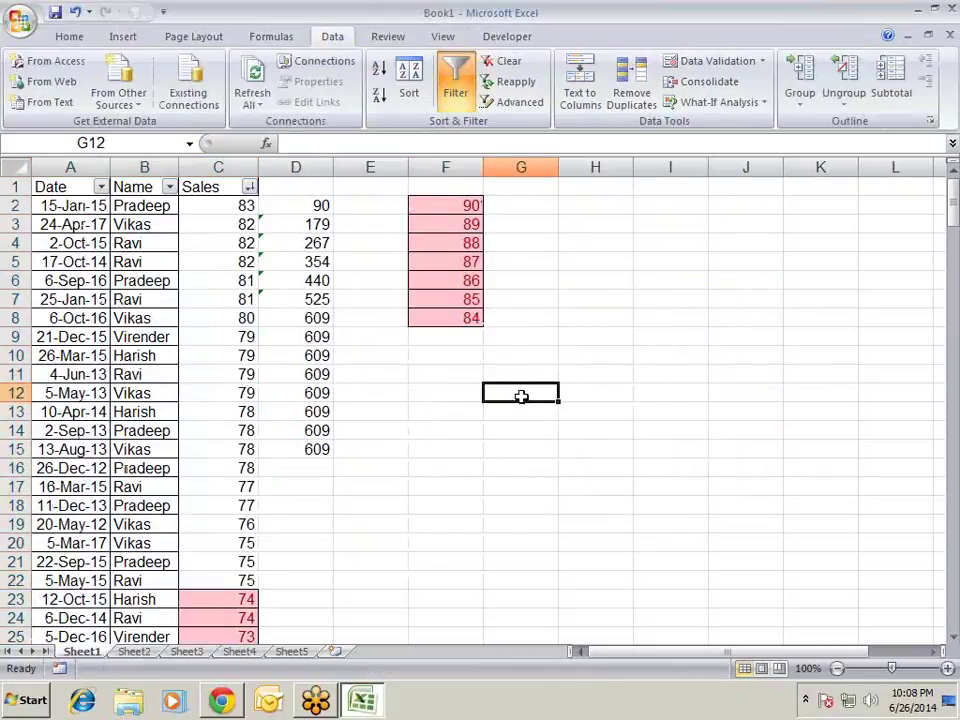
pyautogui.rightClick(466, 168)
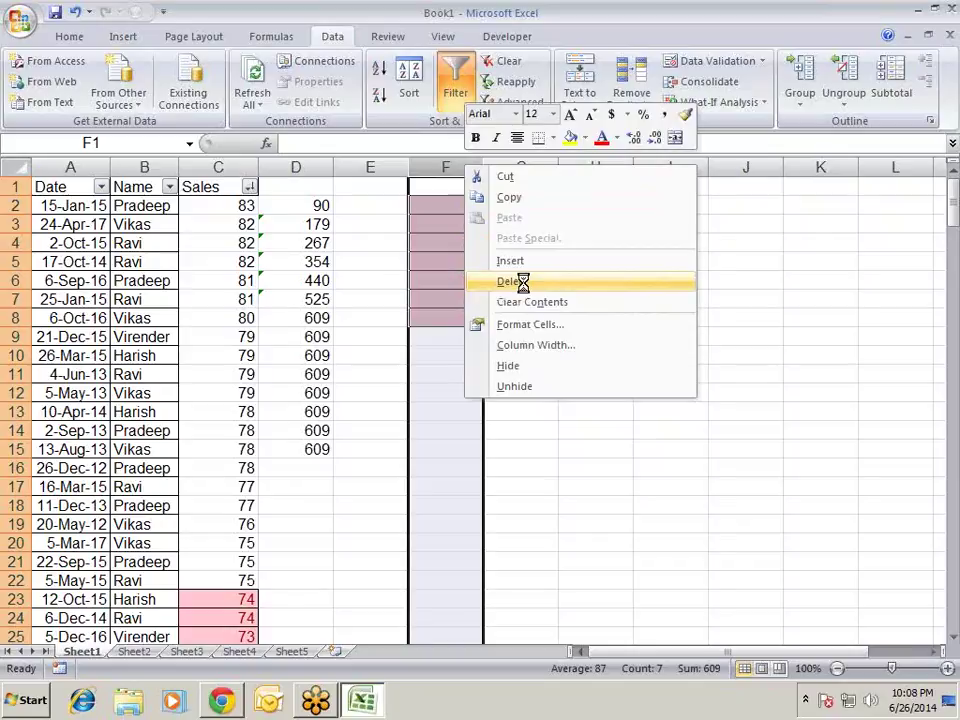
pyautogui.click(512, 281)
pyautogui.click(498, 357)
pyautogui.hotkey('ctrl', 'z')
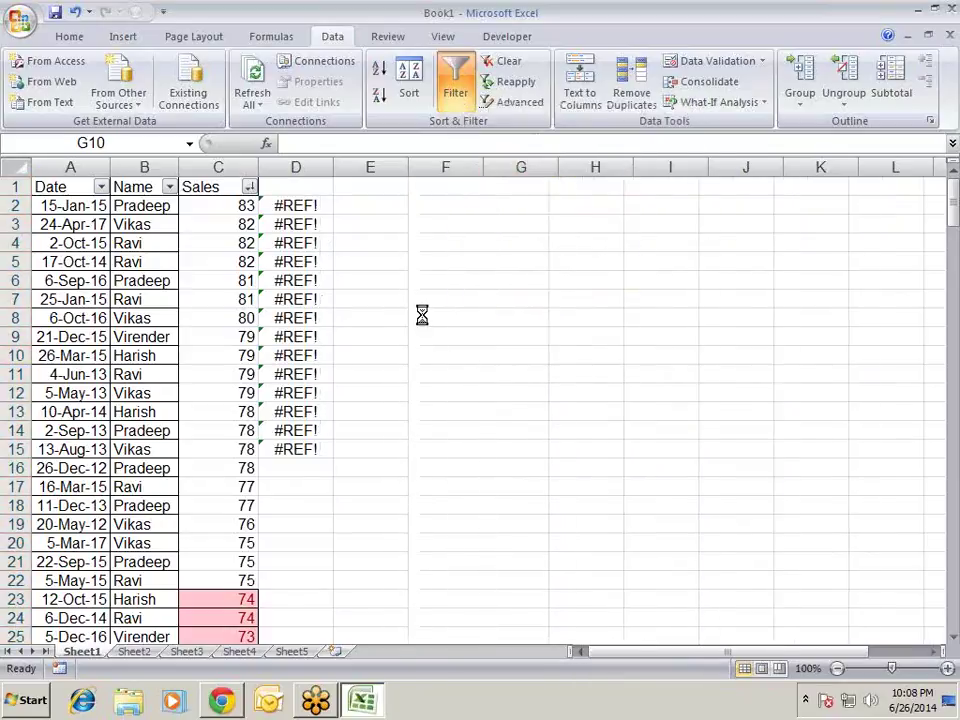
pyautogui.hotkey('ctrl', 'z')
pyautogui.hotkey('ctrl', 'z')
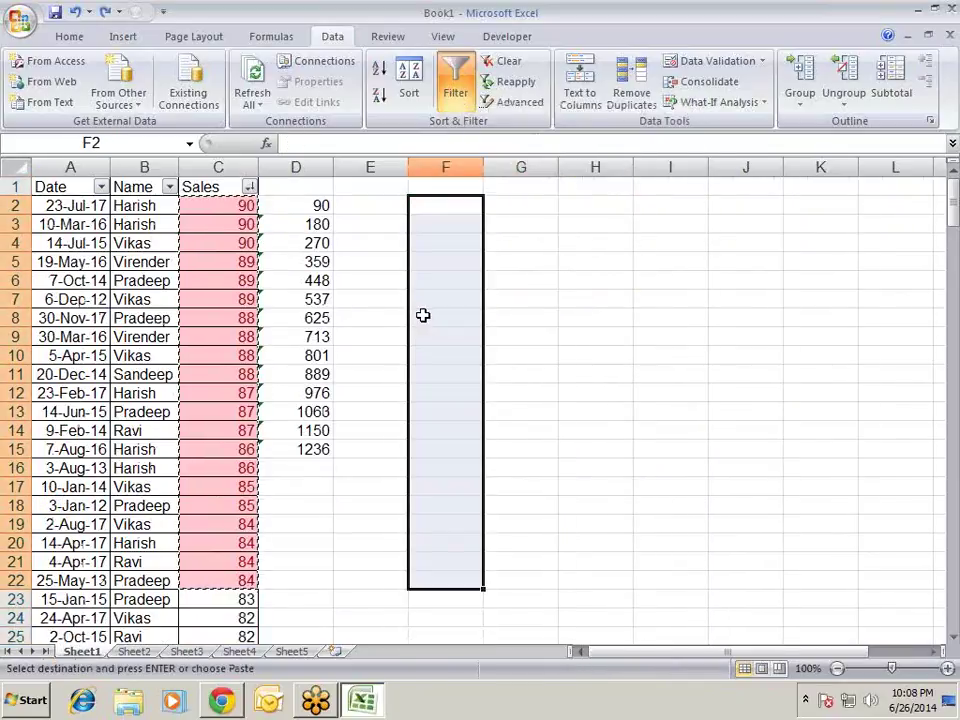
pyautogui.press('Escape')
pyautogui.click(381, 303)
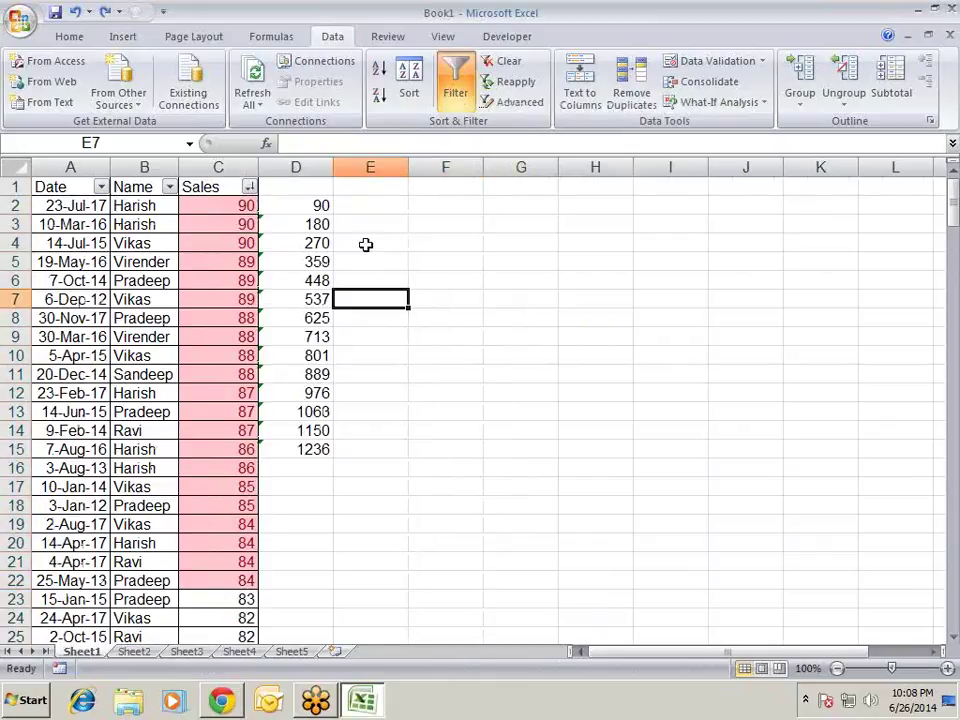
# - Delete the extra rows 16 to 20 below the running total
pyautogui.click(318, 212)
pyautogui.scroll(-4, 365, 360)
pyautogui.scroll(4, 367, 358)
pyautogui.click(292, 500)
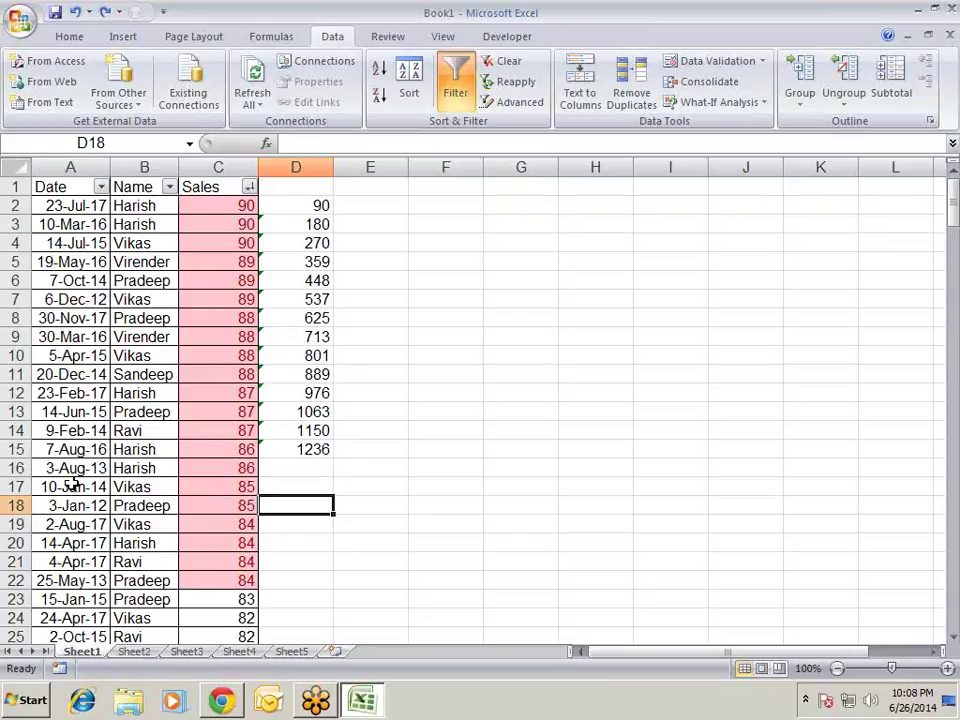
pyautogui.moveTo(17, 477)
pyautogui.mouseDown()
pyautogui.moveTo(12, 464)
pyautogui.moveTo(18, 580)
pyautogui.mouseUp()
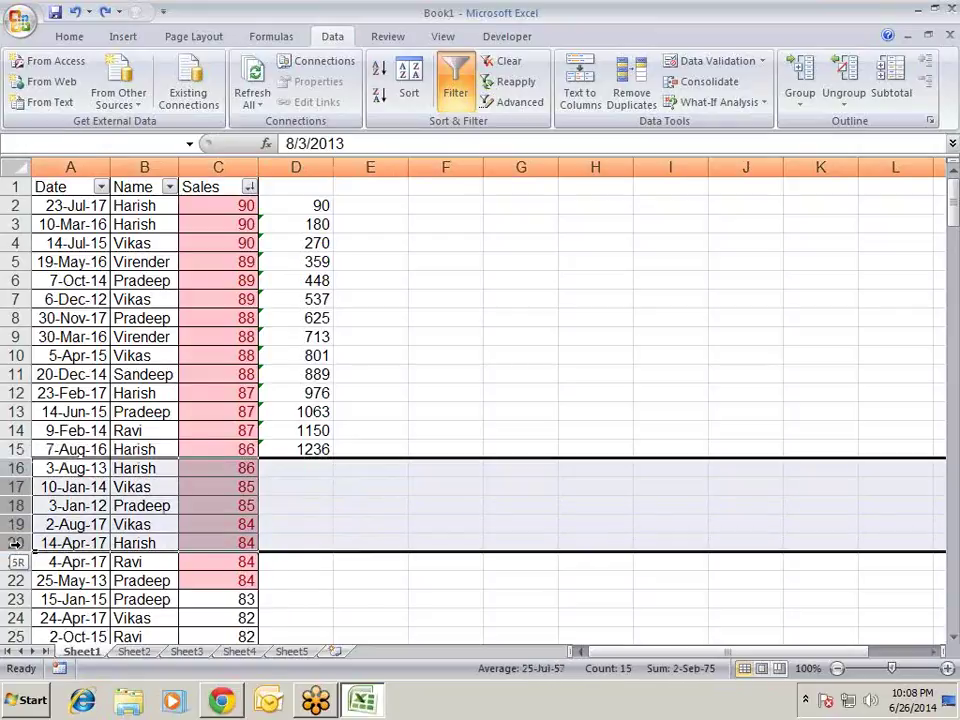
pyautogui.hotkey('ctrl', '-')
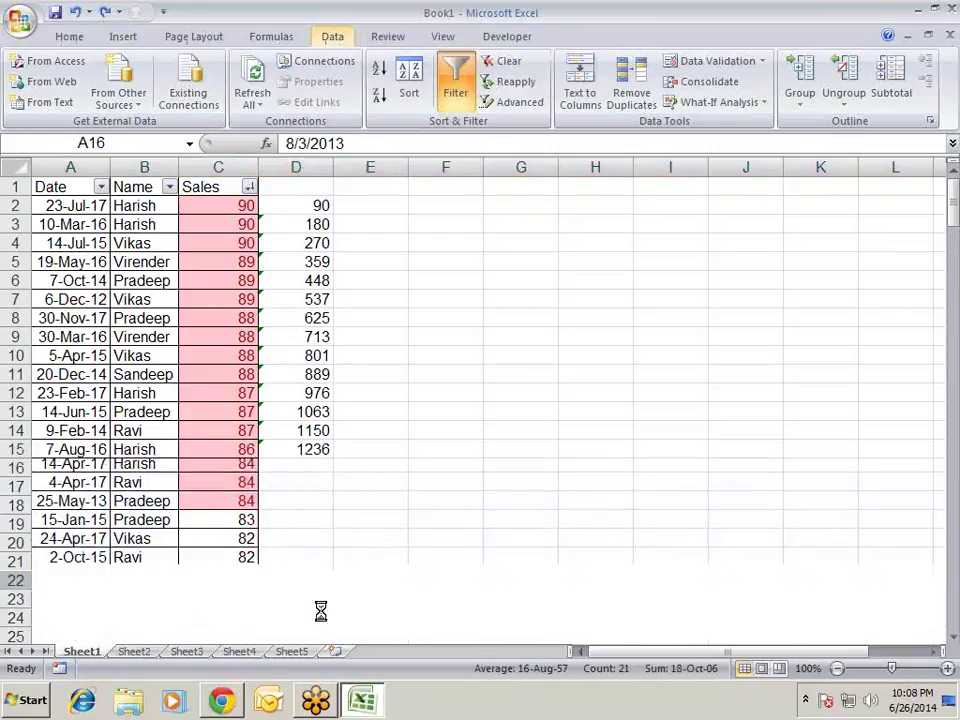
pyautogui.click(524, 371)
# - Clear the running totals in D2:D15 and select Sales cell C5
pyautogui.scroll(-1, 356, 484)
pyautogui.scroll(1, 356, 484)
pyautogui.click(250, 318)
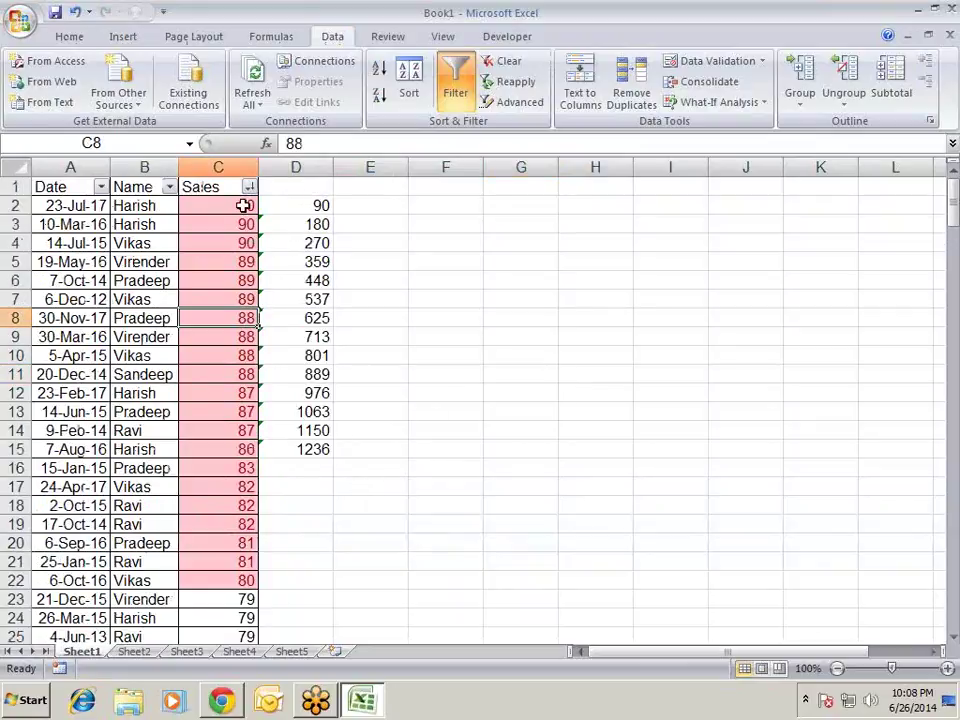
pyautogui.moveTo(311, 205); pyautogui.dragTo(330, 450)
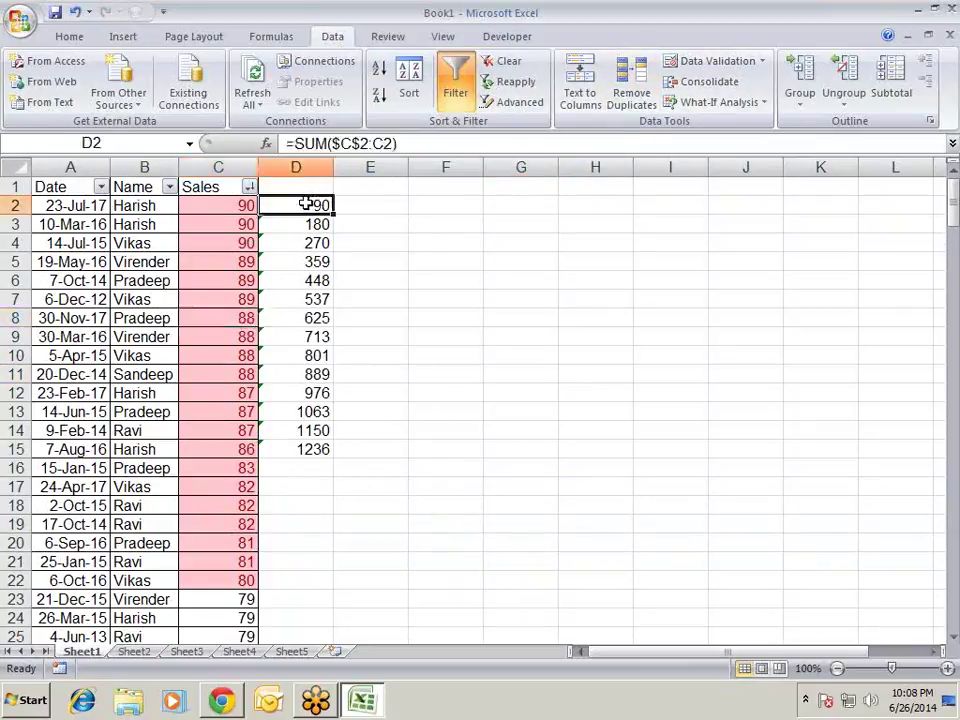
pyautogui.press('Delete')
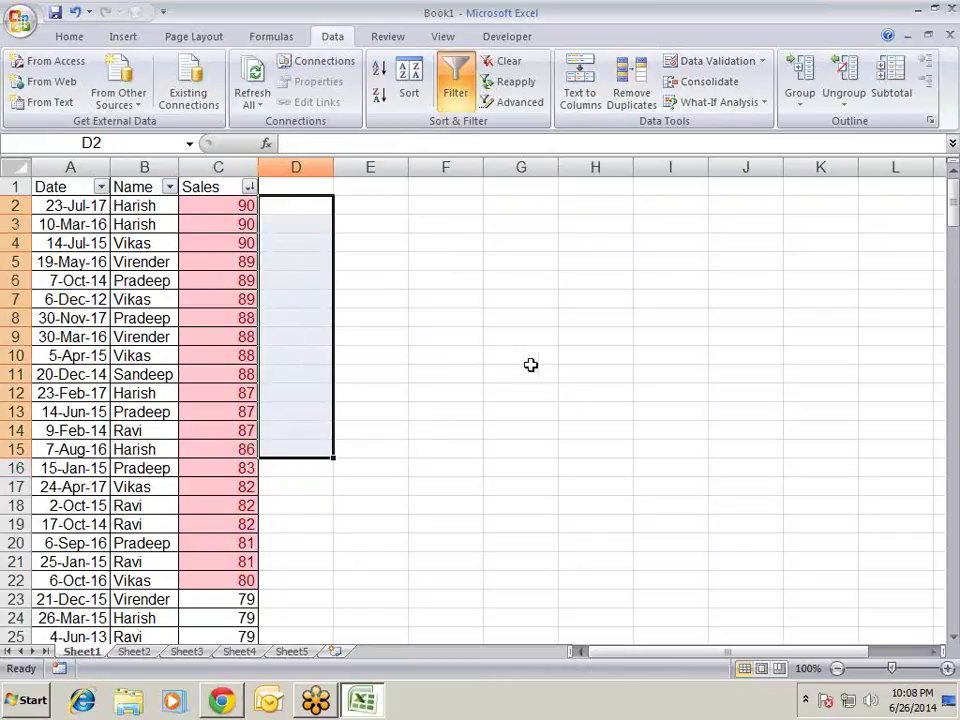
pyautogui.click(527, 358)
pyautogui.click(214, 266)
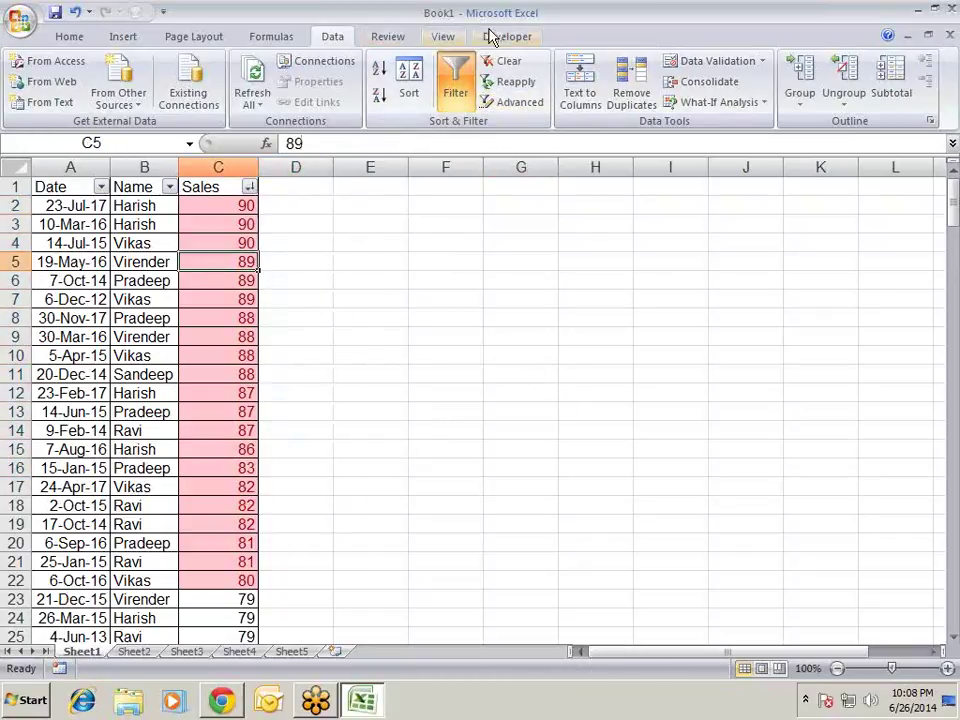
# - Add a Top 10% highlight rule to the Sales values
pyautogui.click(69, 36)
pyautogui.click(586, 92)
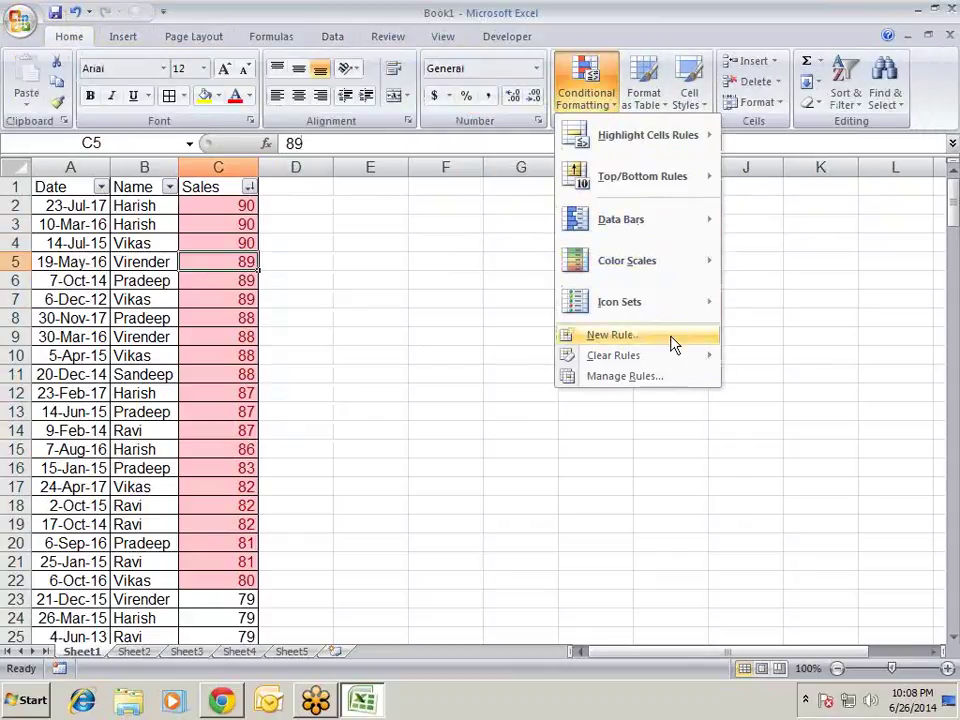
pyautogui.moveTo(674, 188)
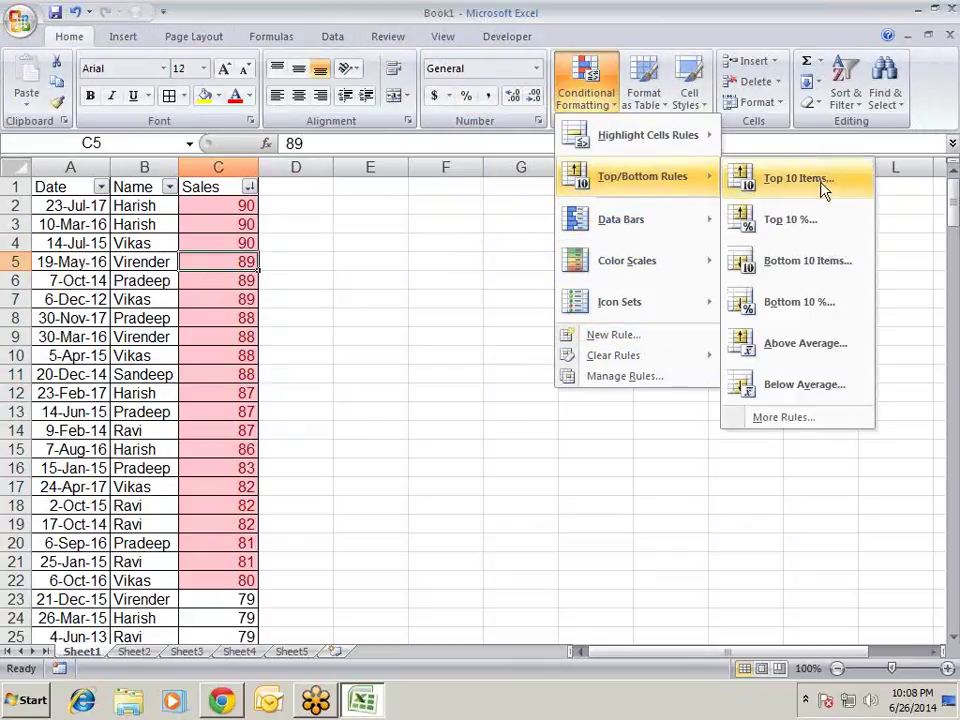
pyautogui.click(814, 222)
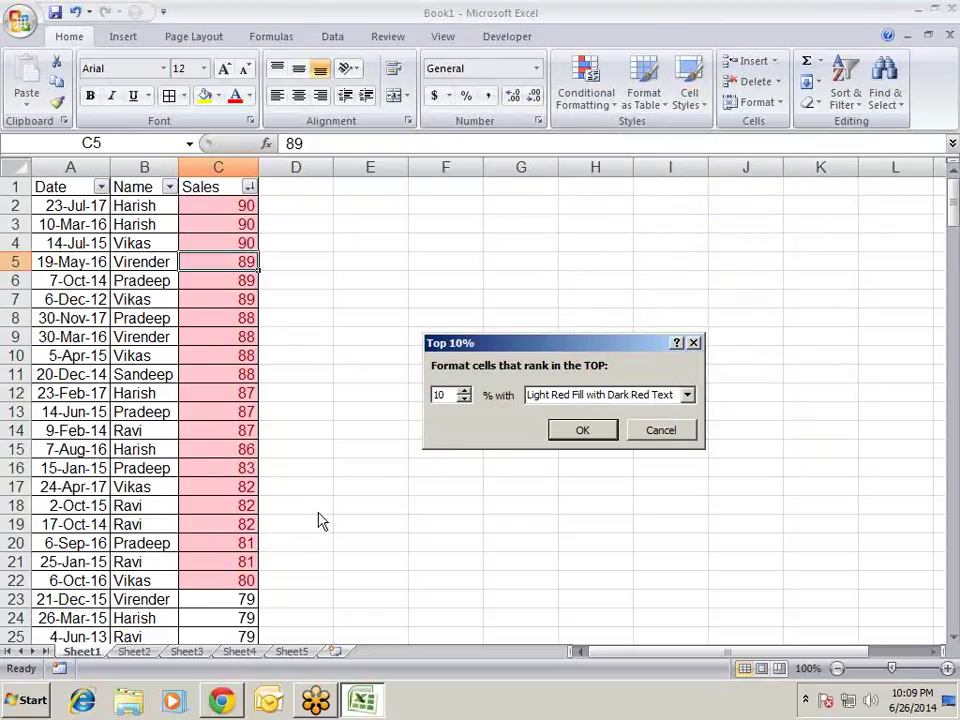
pyautogui.press('Return')
# - Delete the Top 10% rule in the Rules Manager and apply the change
pyautogui.click(600, 92)
pyautogui.click(617, 379)
pyautogui.click(447, 368)
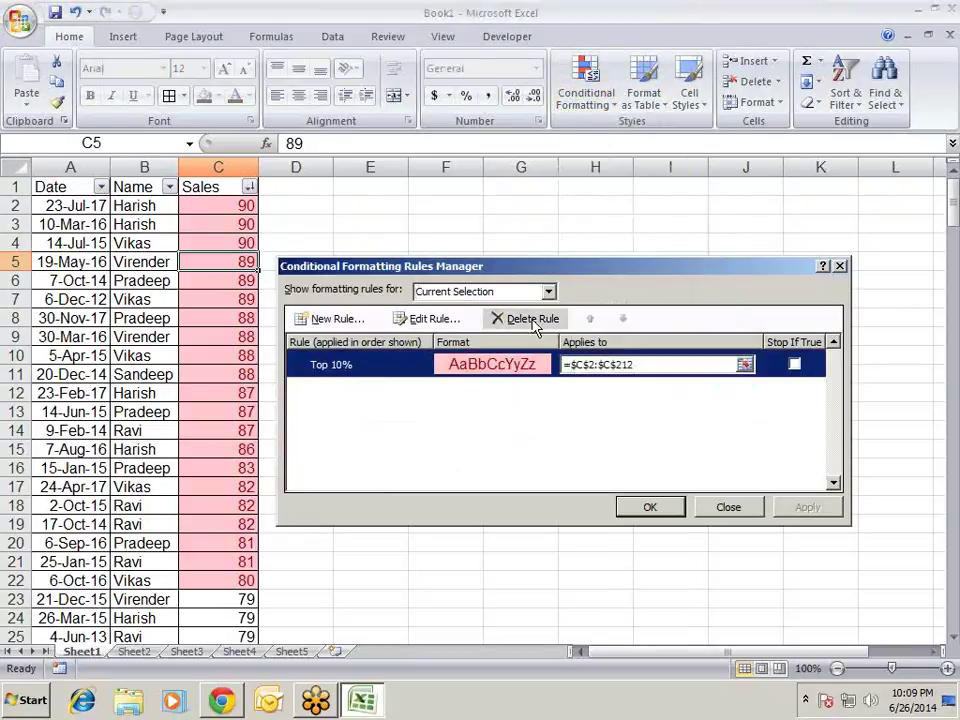
pyautogui.click(532, 318)
pyautogui.click(807, 509)
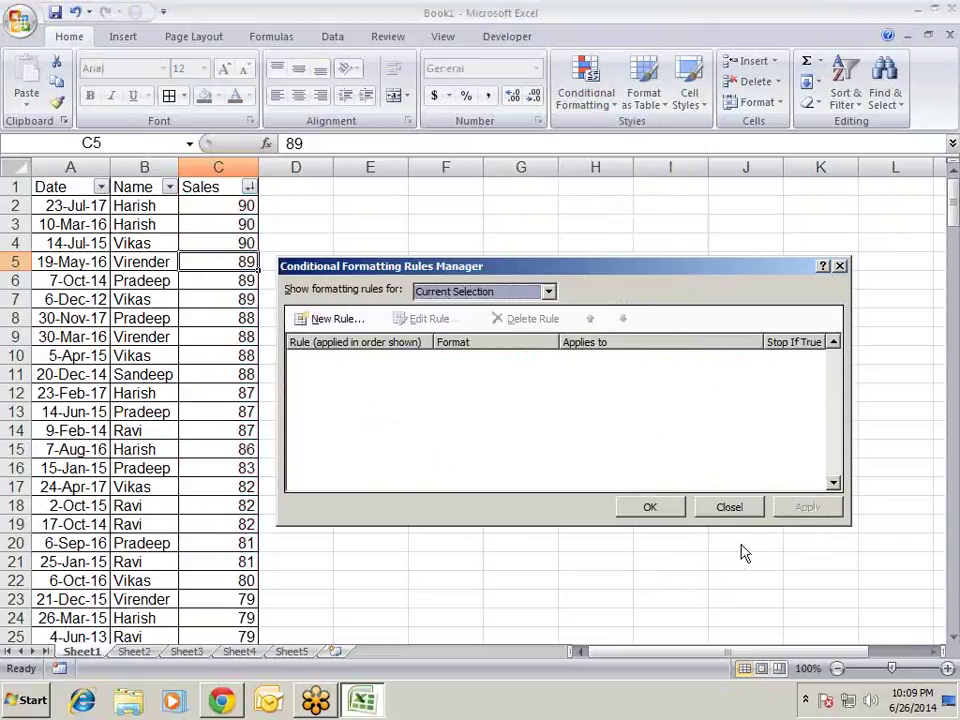
pyautogui.click(660, 508)
pyautogui.click(211, 207)
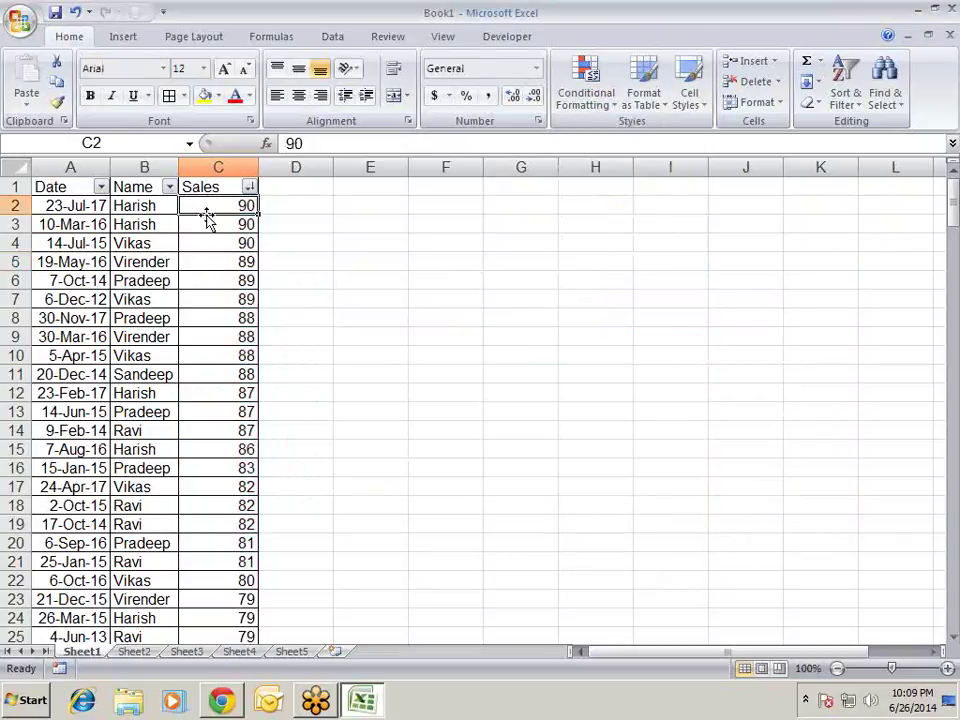
# - Apply a Bottom 10 Items highlight rule to Sales C2:C212
pyautogui.hotkey('ctrl', 'shift', 'Down')
pyautogui.scroll(6, 450, 261)
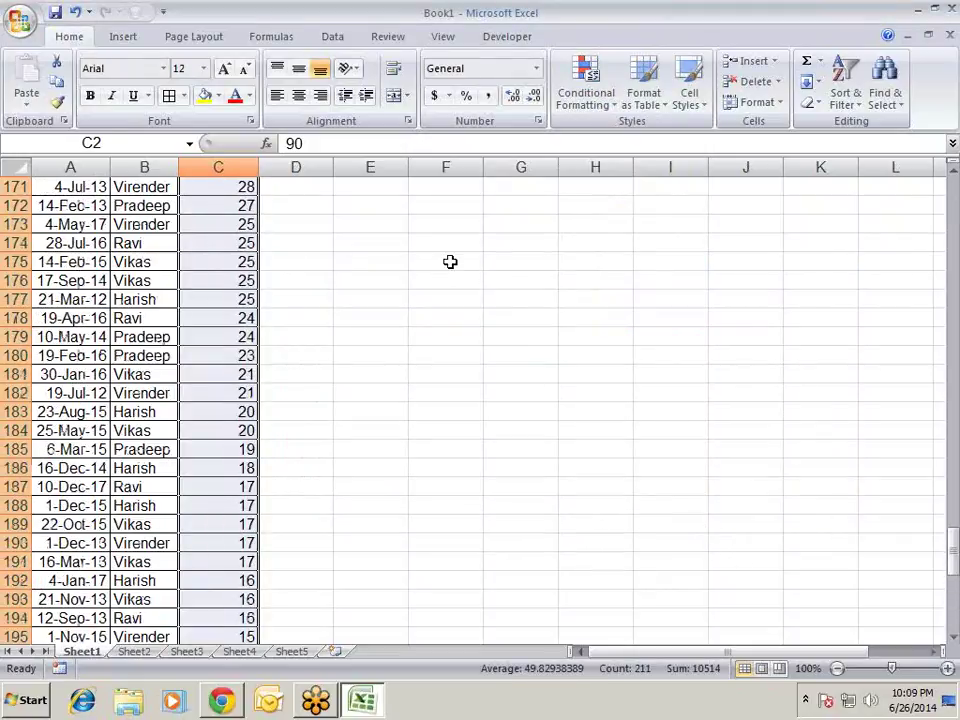
pyautogui.scroll(1, 952, 577)
pyautogui.moveTo(952, 577); pyautogui.dragTo(948, 168)
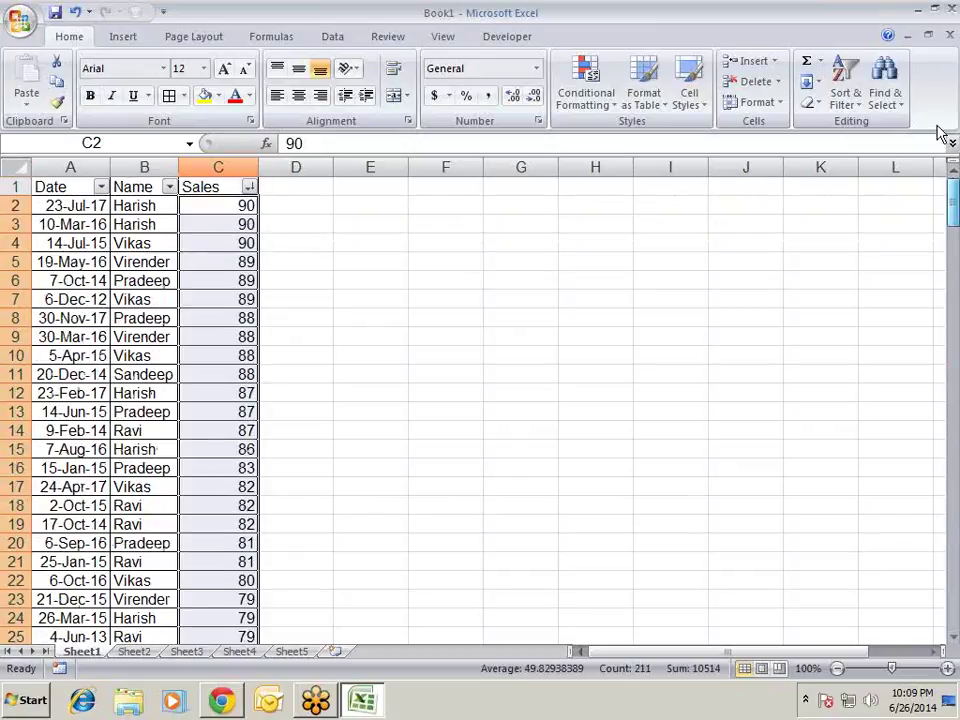
pyautogui.click(574, 112)
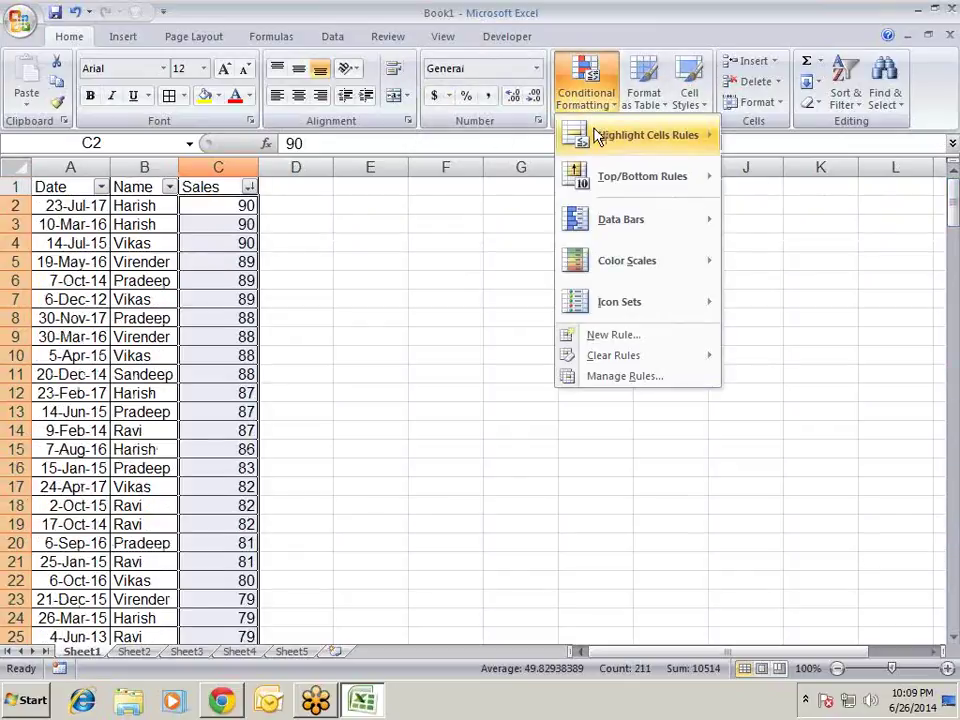
pyautogui.moveTo(568, 136)
pyautogui.moveTo(634, 178)
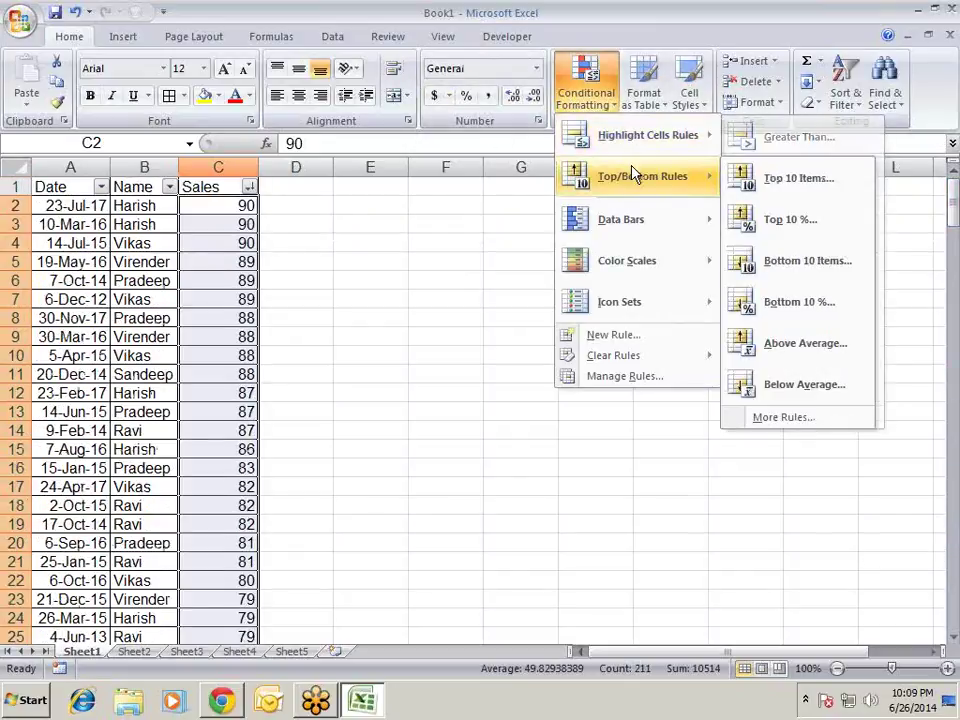
pyautogui.click(790, 263)
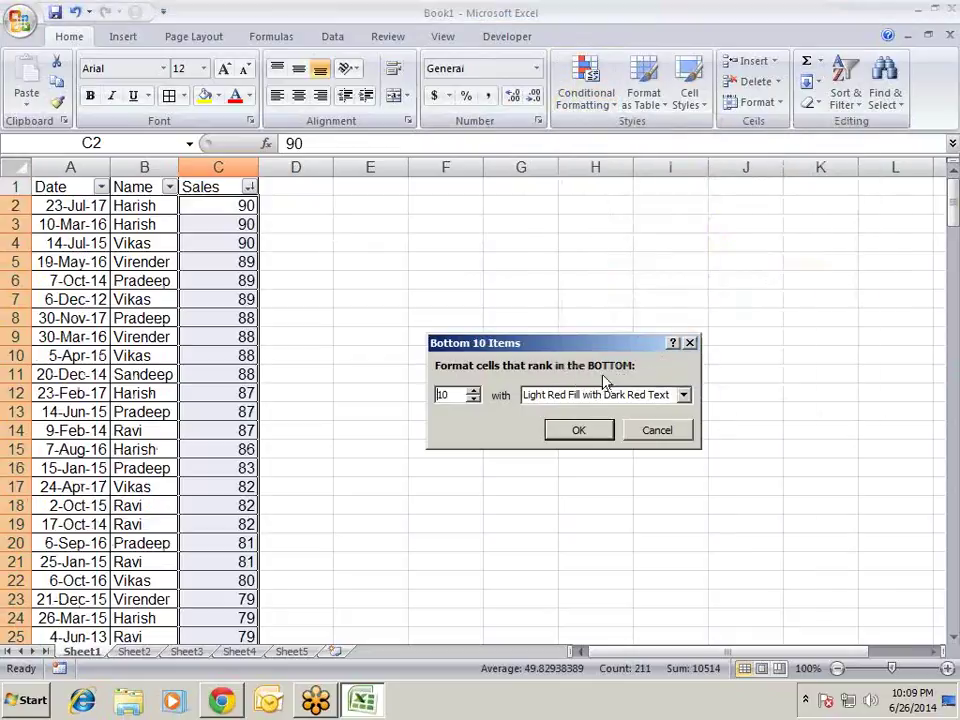
pyautogui.click(579, 431)
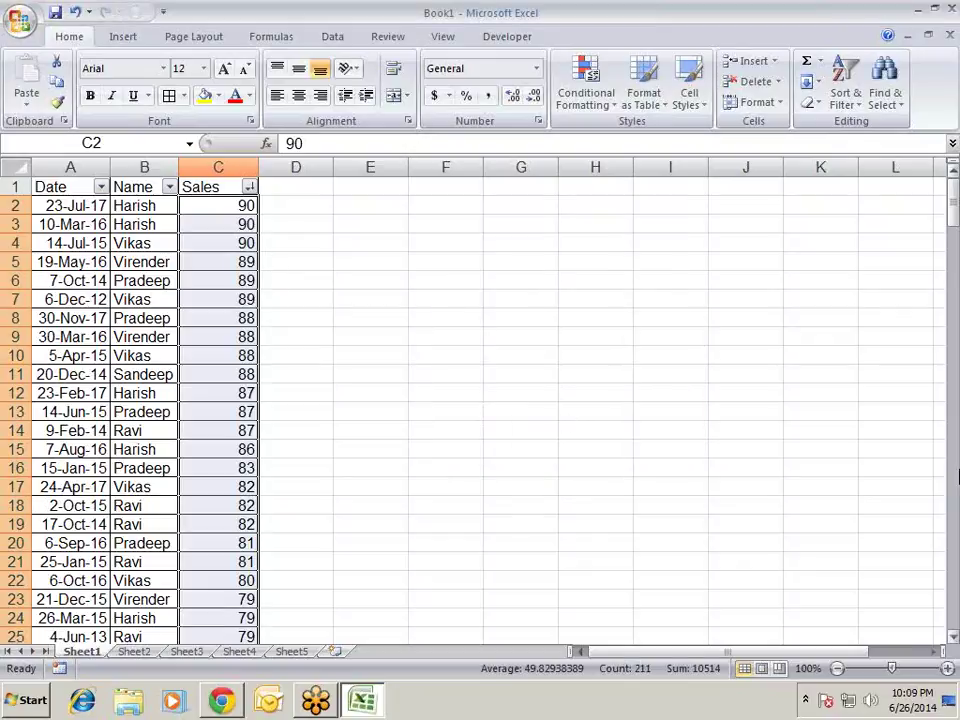
# - Inspect the ten highlighted lowest values in C203:C212, then reselect the whole Sales column
pyautogui.click(227, 348)
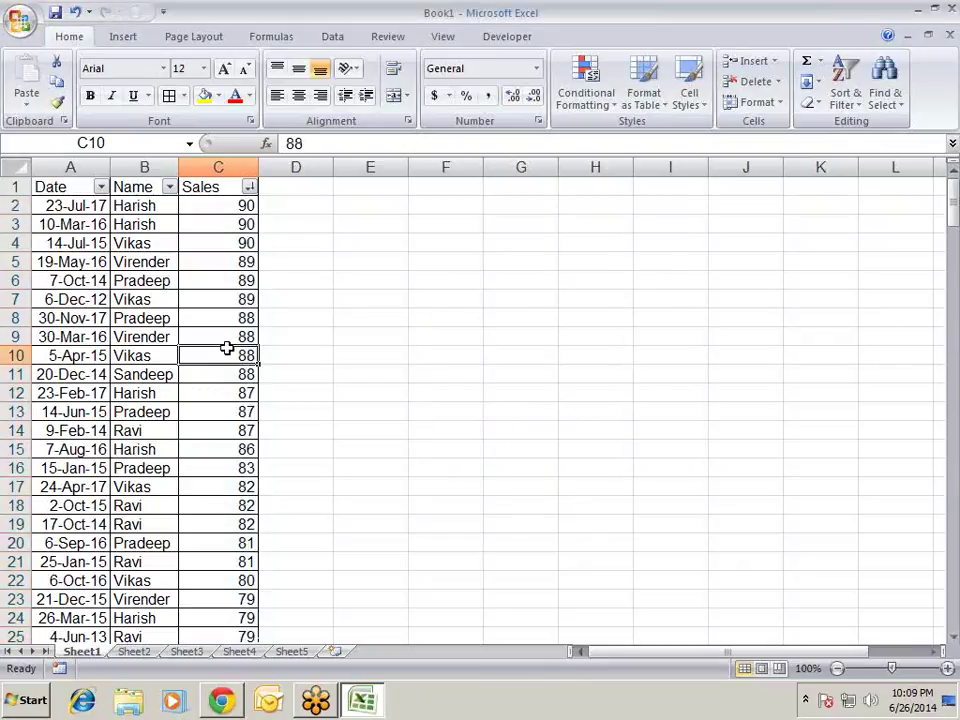
pyautogui.hotkey('ctrl', 'Down')
pyautogui.press('Up')
pyautogui.press('Up')
pyautogui.press('Up')
pyautogui.press('Up')
pyautogui.hotkey('shift', 'Down')
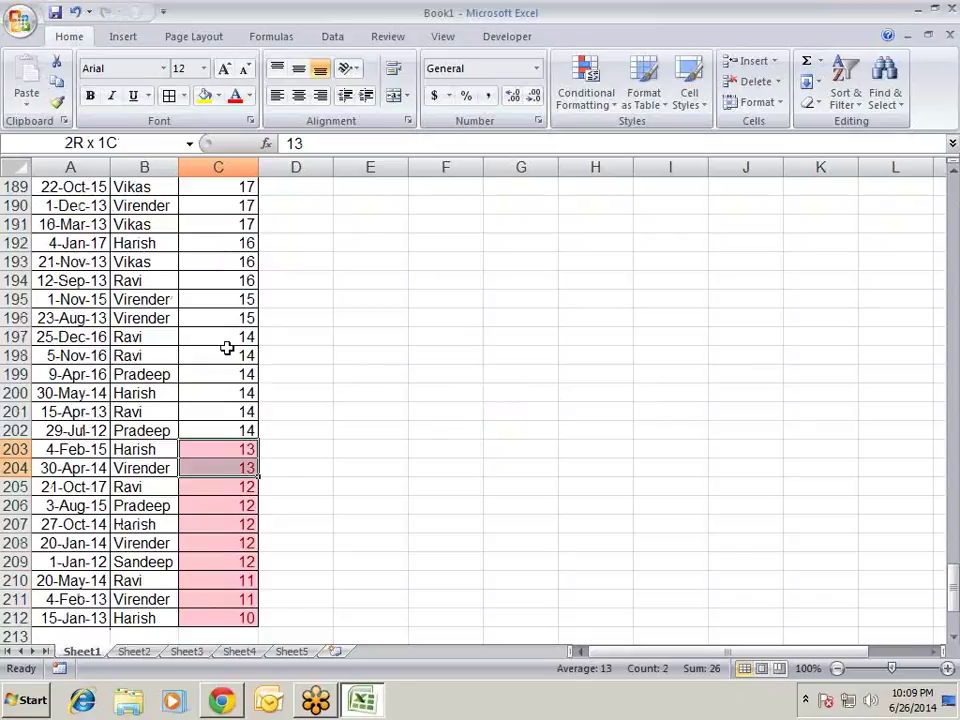
pyautogui.hotkey('ctrl', 'shift', 'Down')
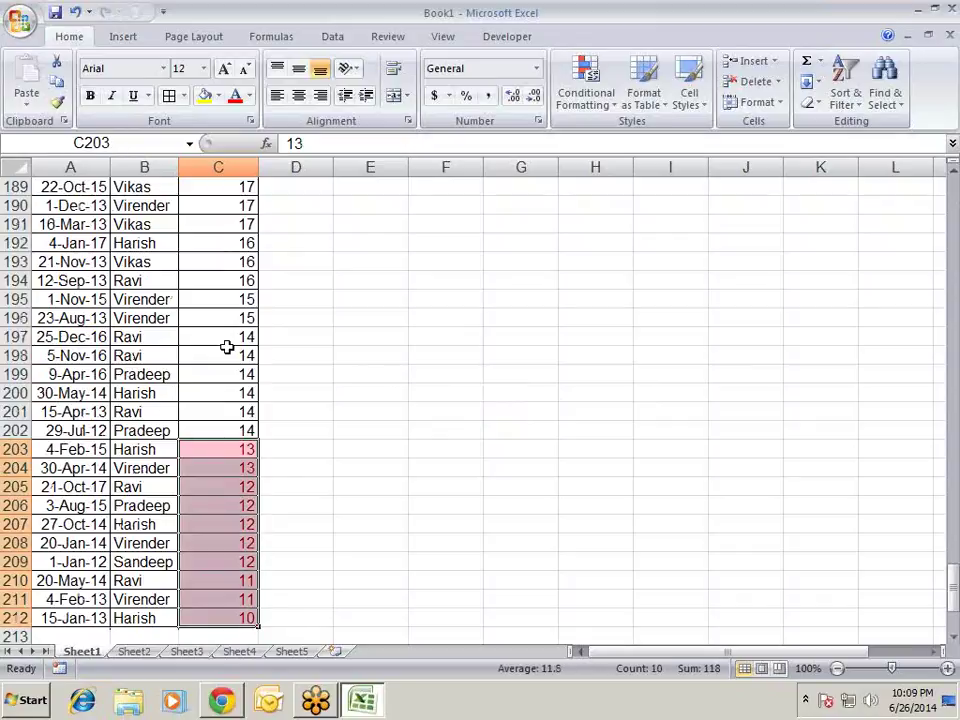
pyautogui.press('Right')
pyautogui.hotkey('ctrl', 'shift', 'Up')
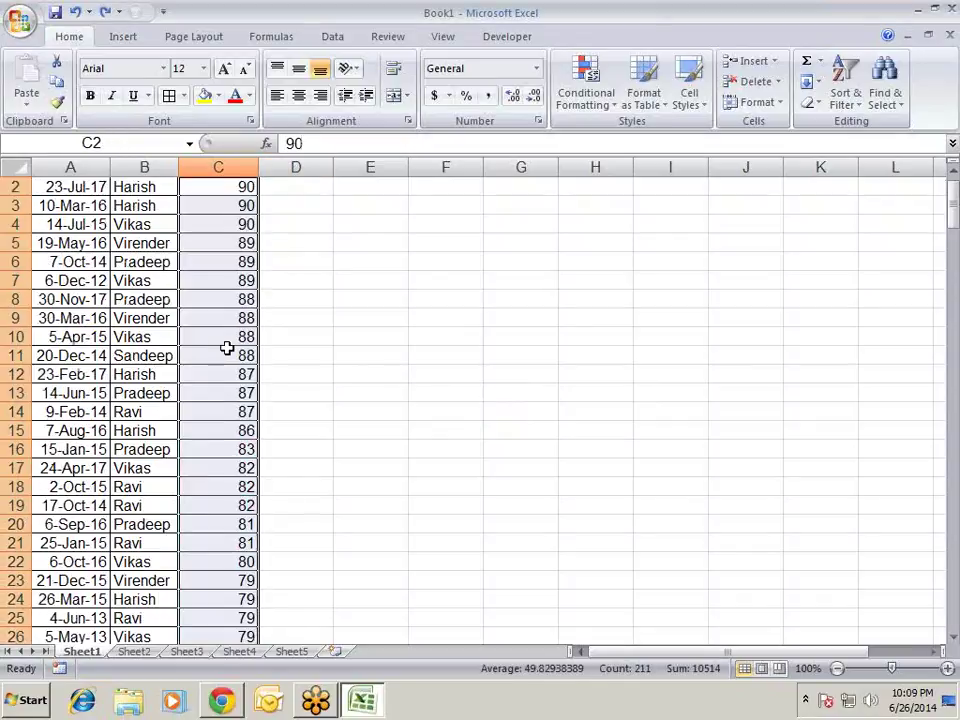
# - Apply a Bottom 10% highlight rule to the selected Sales column
pyautogui.click(588, 100)
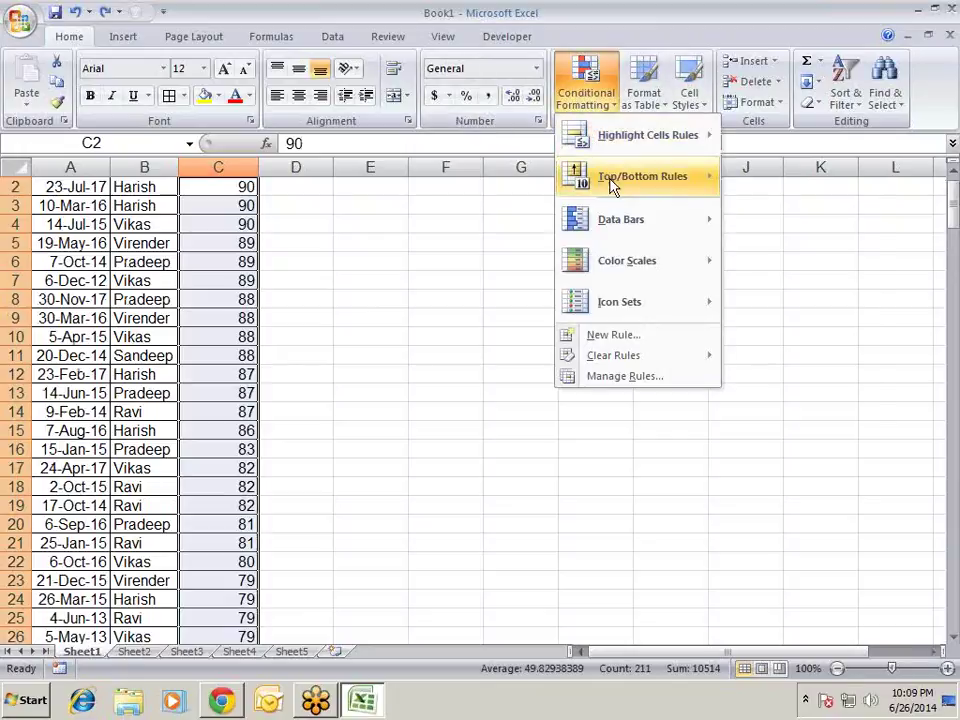
pyautogui.moveTo(611, 182)
pyautogui.click(780, 318)
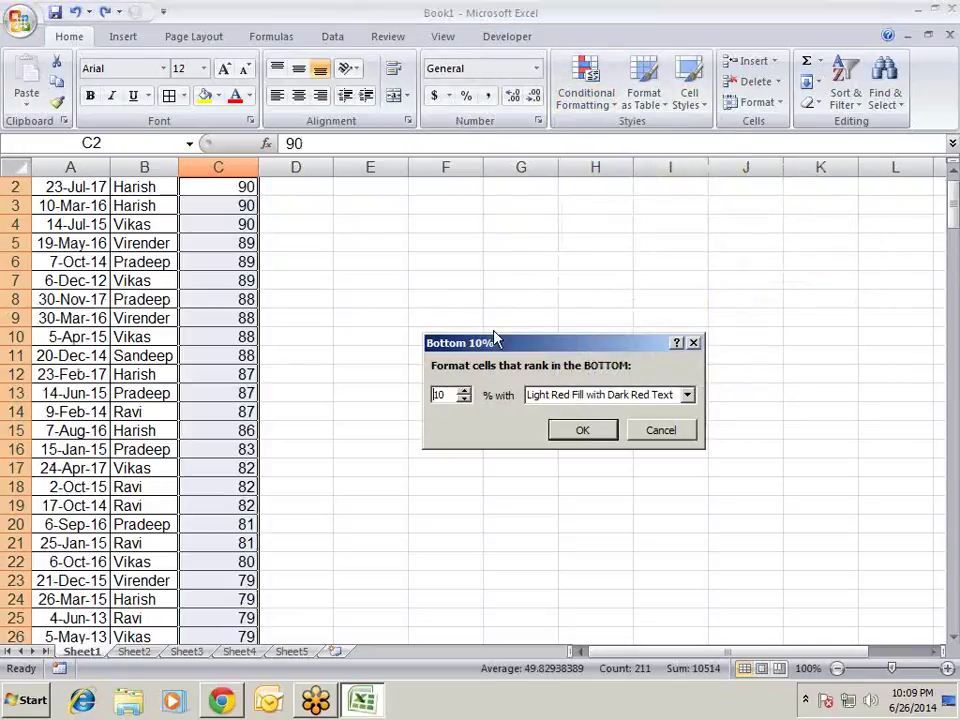
pyautogui.click(581, 427)
# - Inspect the highlighted bottom Sales rows 192–212, then reselect the column from C212 upward
pyautogui.click(215, 352)
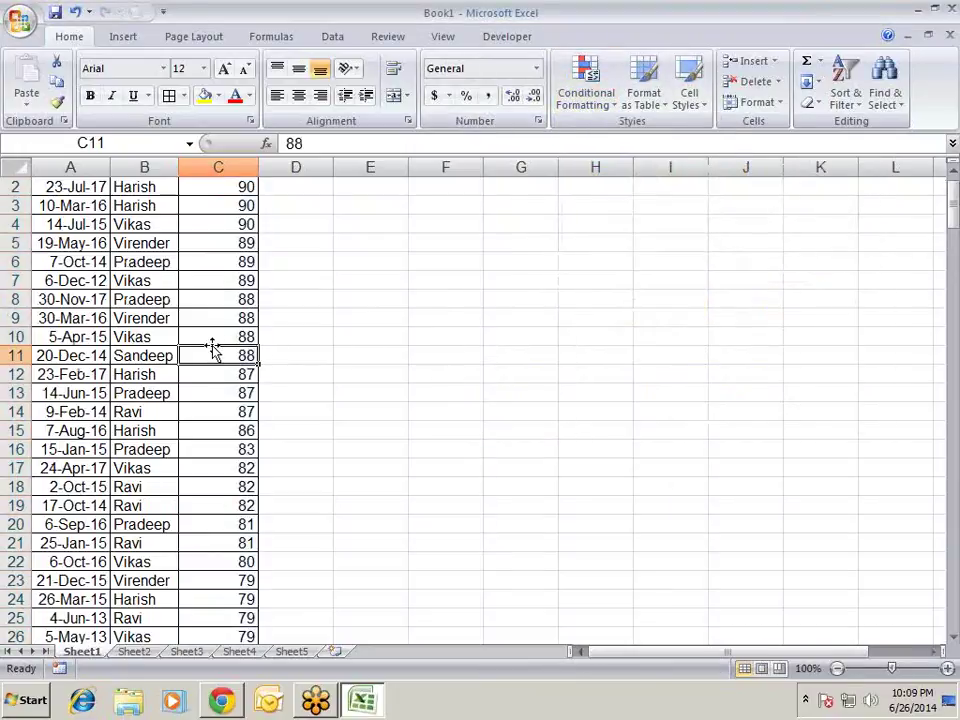
pyautogui.hotkey('ctrl', 'Down')
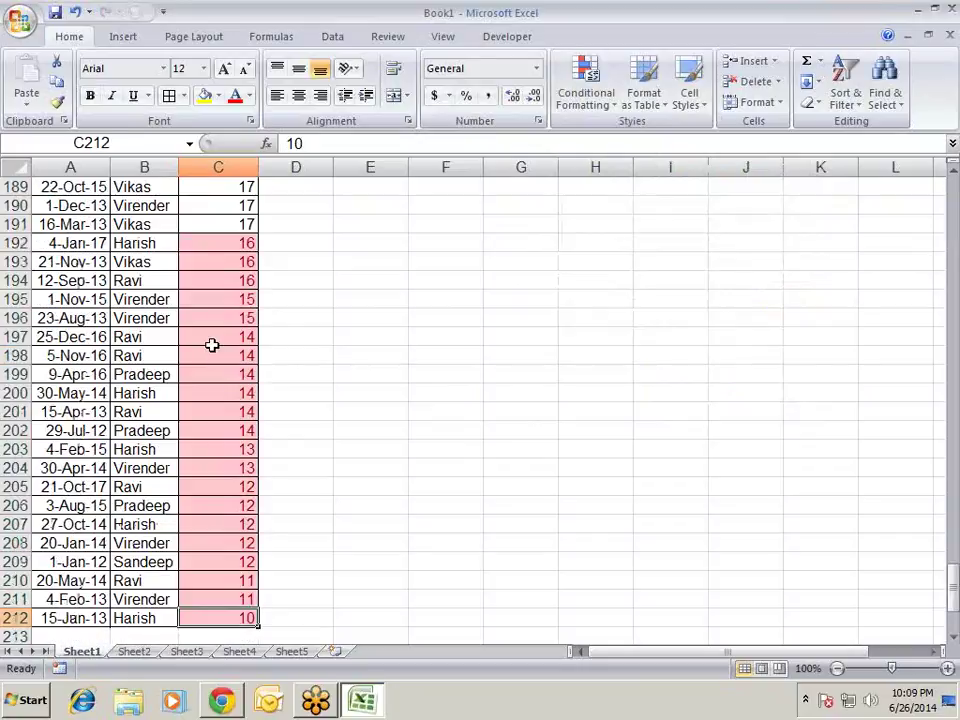
pyautogui.hotkey('shift', 'Up')
pyautogui.hotkey('shift', 'Up')
pyautogui.hotkey('shift', 'Up')
pyautogui.hotkey('shift', 'Up')
pyautogui.hotkey('shift', 'Up')
pyautogui.hotkey('shift', 'Up')
pyautogui.hotkey('shift', 'Up')
pyautogui.hotkey('shift', 'Up')
pyautogui.hotkey('shift', 'Up')
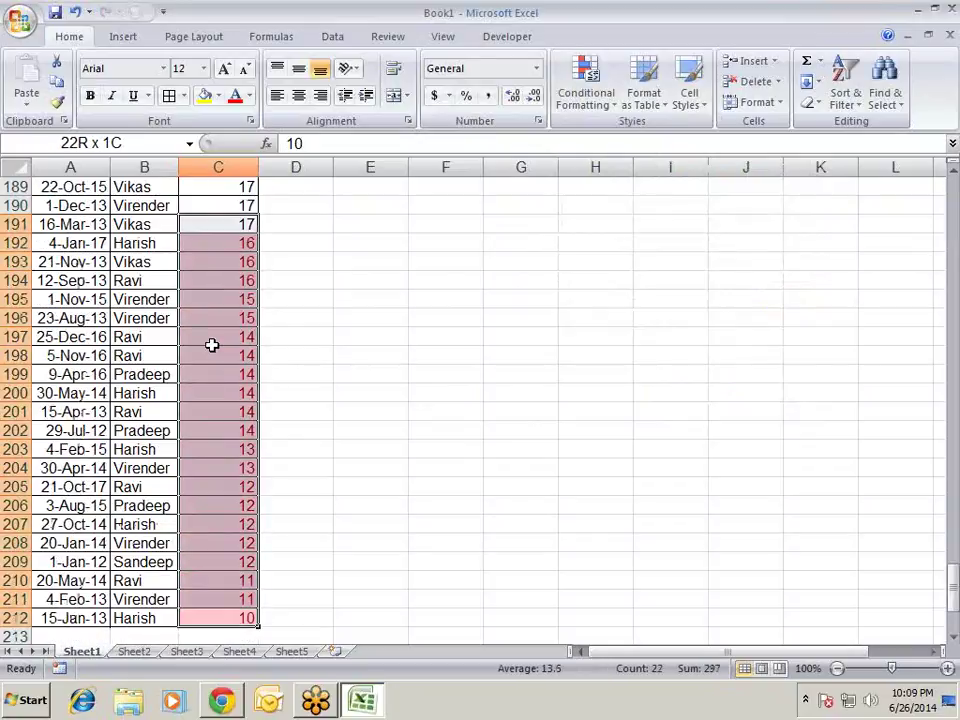
pyautogui.hotkey('shift', 'Down')
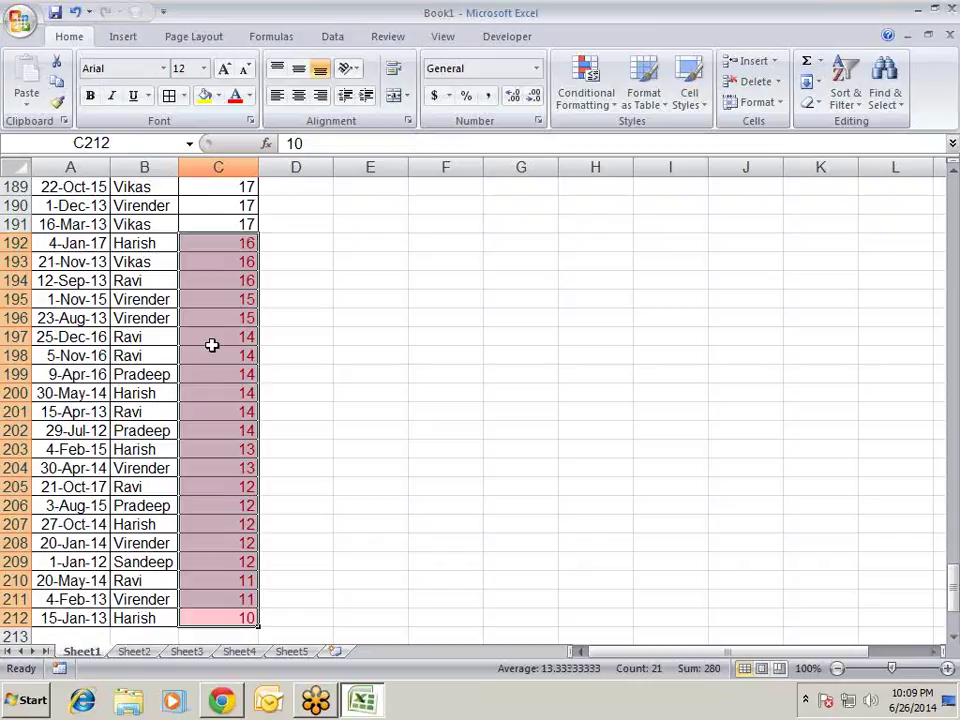
pyautogui.press('Down')
pyautogui.press('Down')
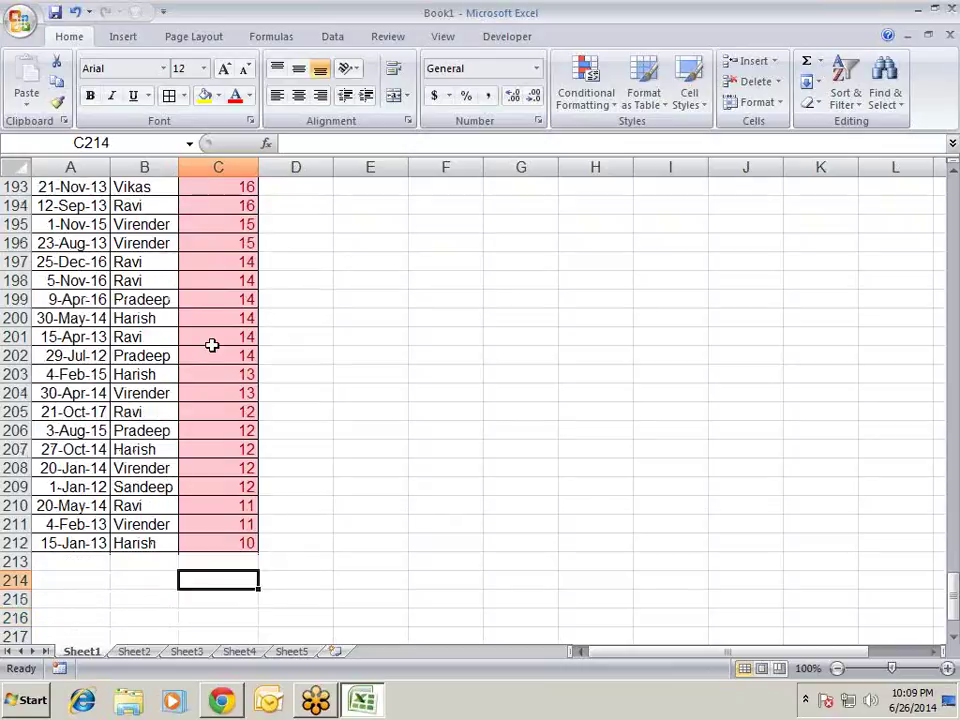
pyautogui.press('Up')
pyautogui.press('Up')
pyautogui.hotkey('ctrl', 'shift', 'Up')
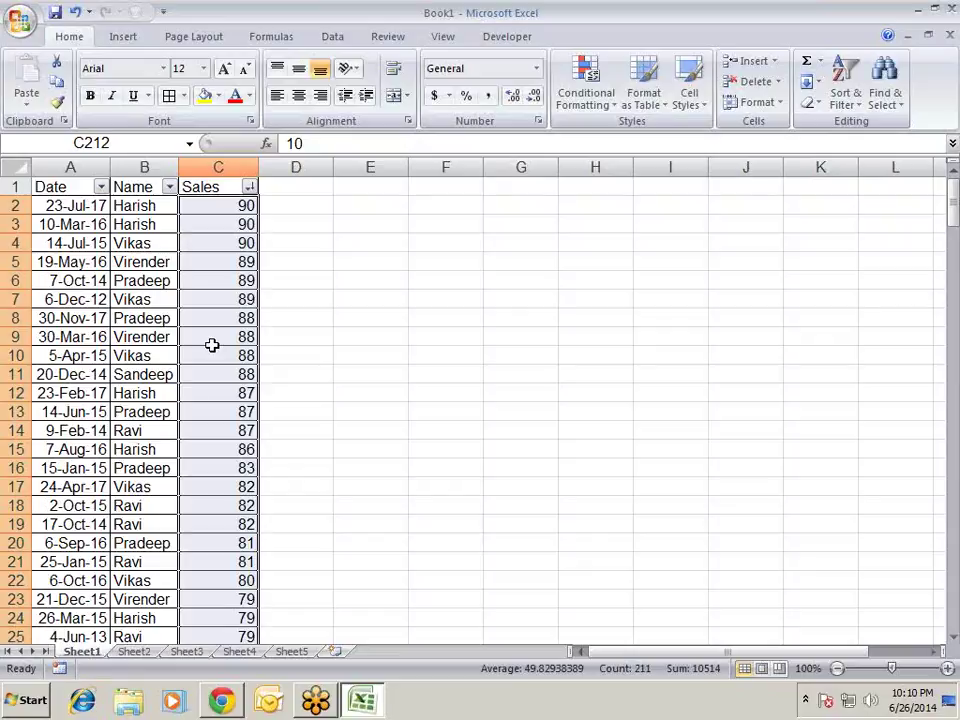
pyautogui.press('Return')
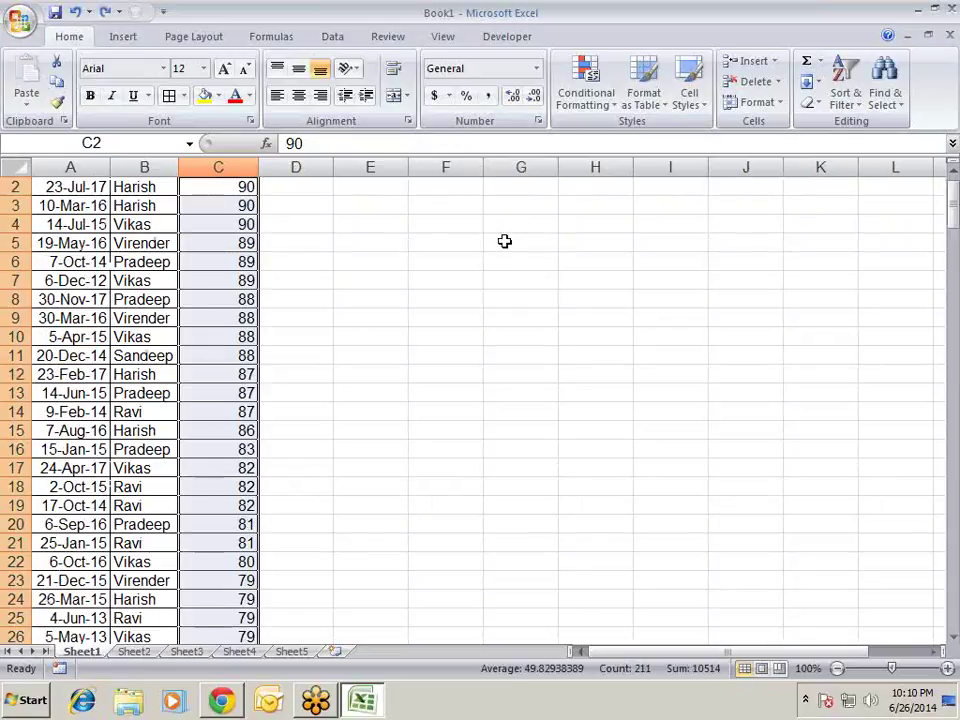
# - Use Clear Rules from Selected Cells to strip the highlight rules from the Sales column
pyautogui.scroll(1, 503, 295)
pyautogui.click(590, 95)
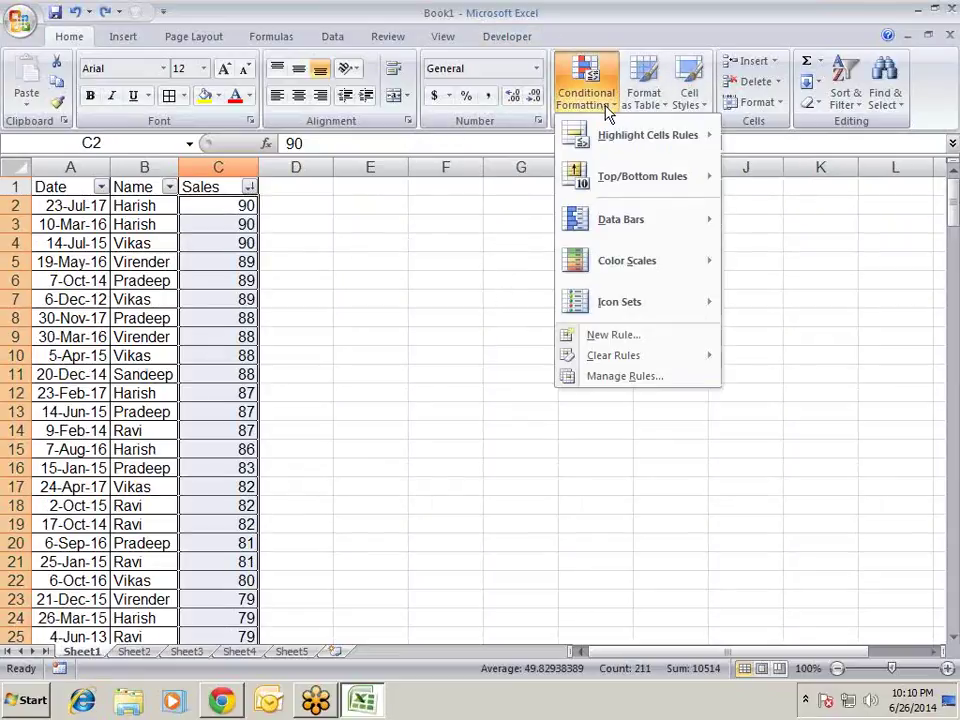
pyautogui.moveTo(633, 198)
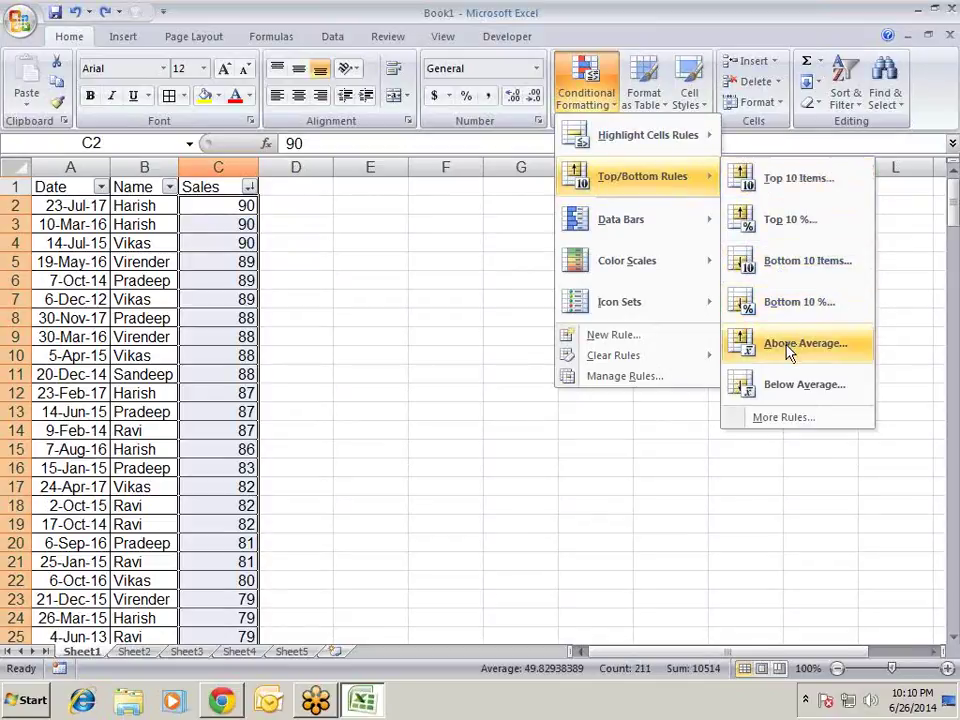
pyautogui.moveTo(700, 358)
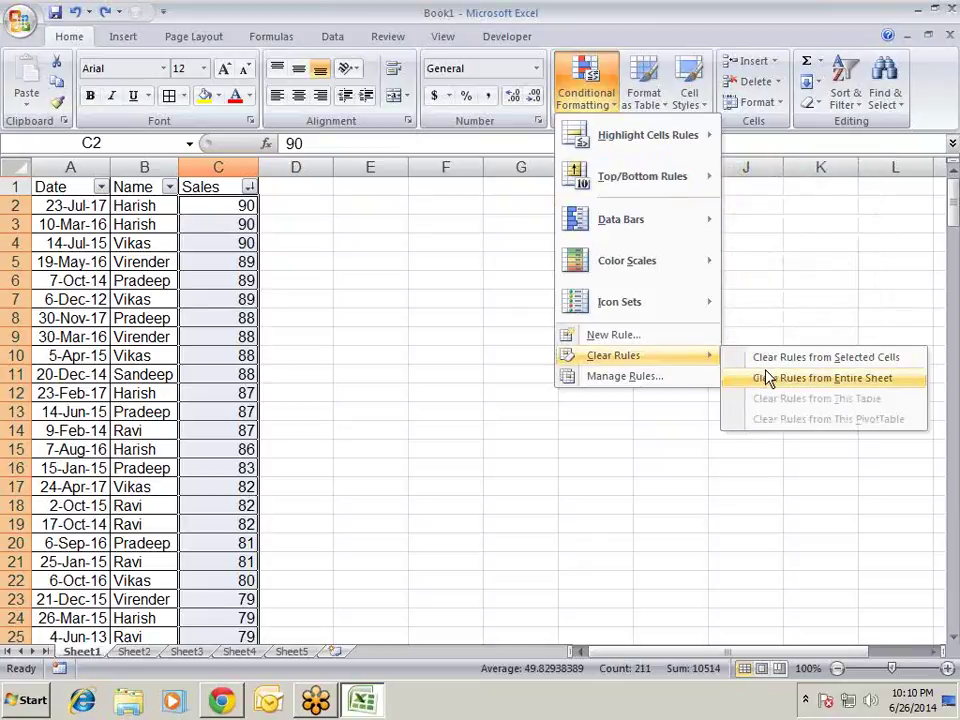
pyautogui.click(735, 357)
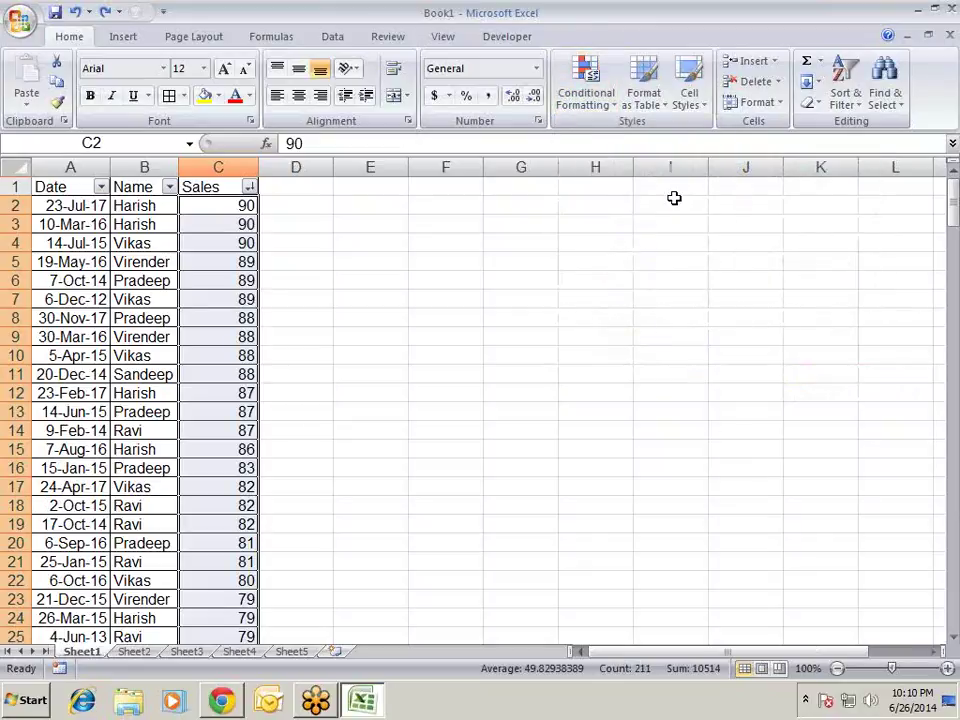
pyautogui.click(586, 88)
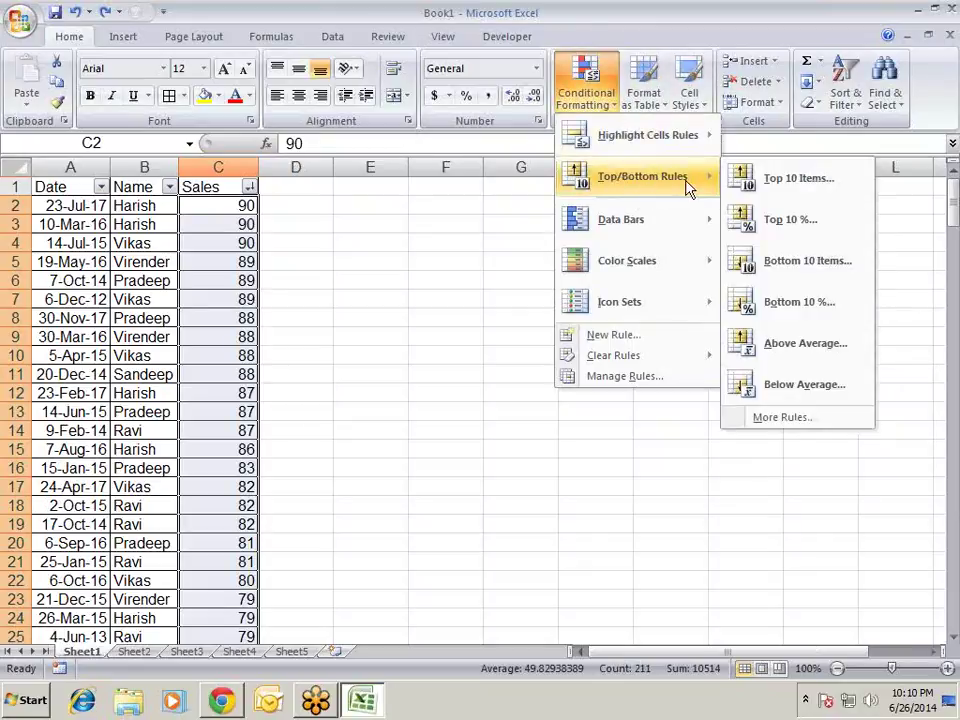
# - Apply Bottom 10% with Light Red Fill and Dark Red Text, marking Sales values of 16 and below
pyautogui.click(798, 301)
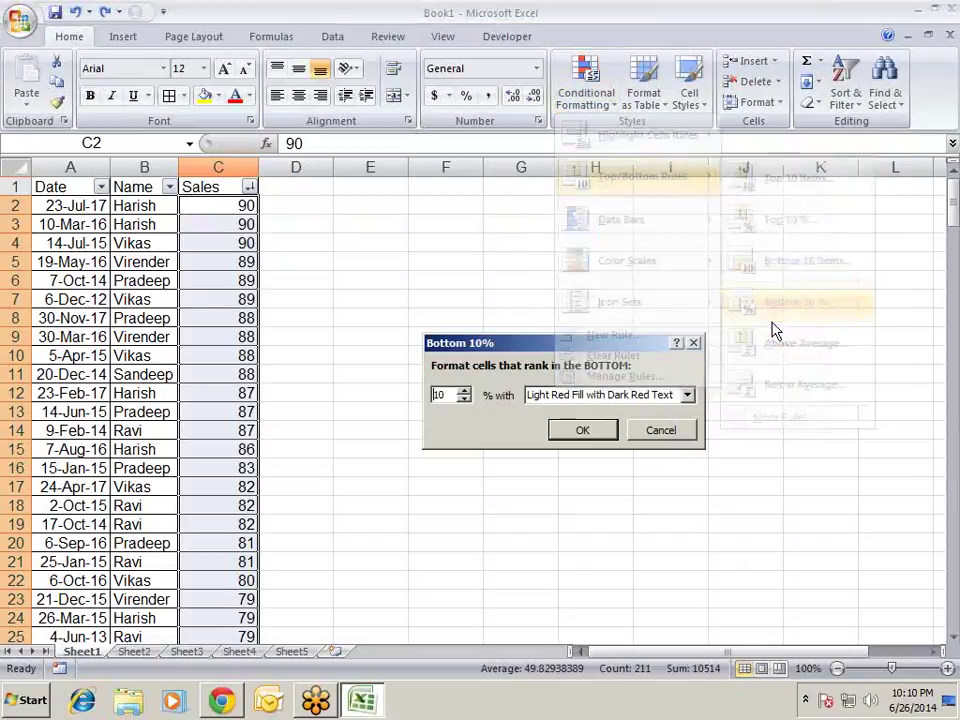
pyautogui.click(598, 441)
pyautogui.scroll(-7, 407, 306)
pyautogui.scroll(-9, 379, 289)
pyautogui.scroll(-16, 370, 292)
pyautogui.scroll(-9, 363, 296)
pyautogui.scroll(-16, 351, 296)
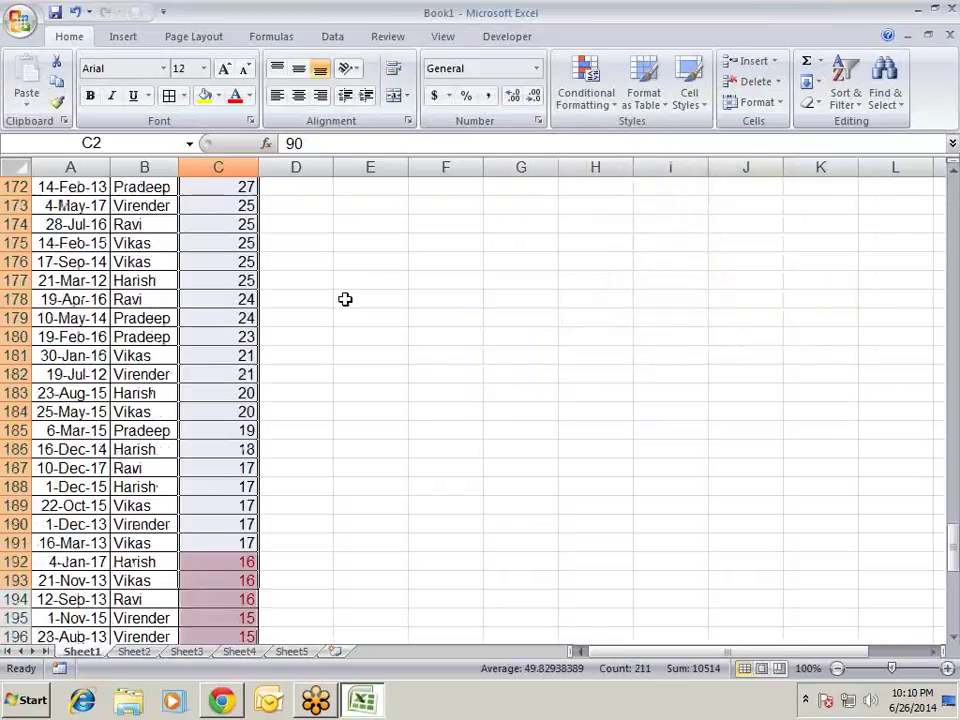
pyautogui.scroll(-1, 345, 299)
pyautogui.scroll(-7, 345, 299)
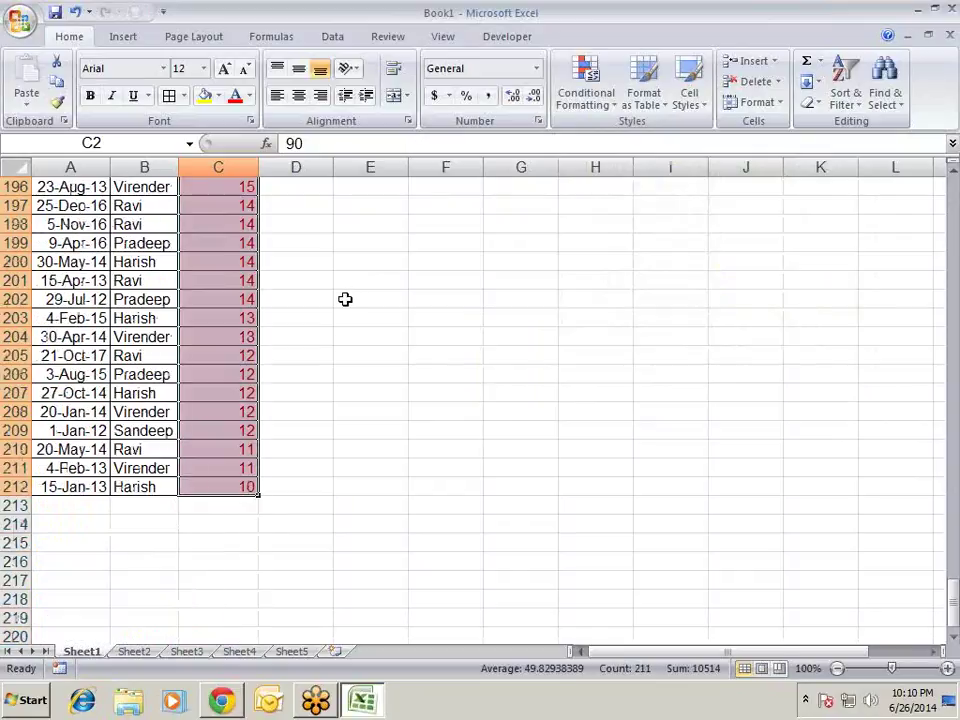
pyautogui.scroll(6, 345, 299)
pyautogui.scroll(-3, 345, 299)
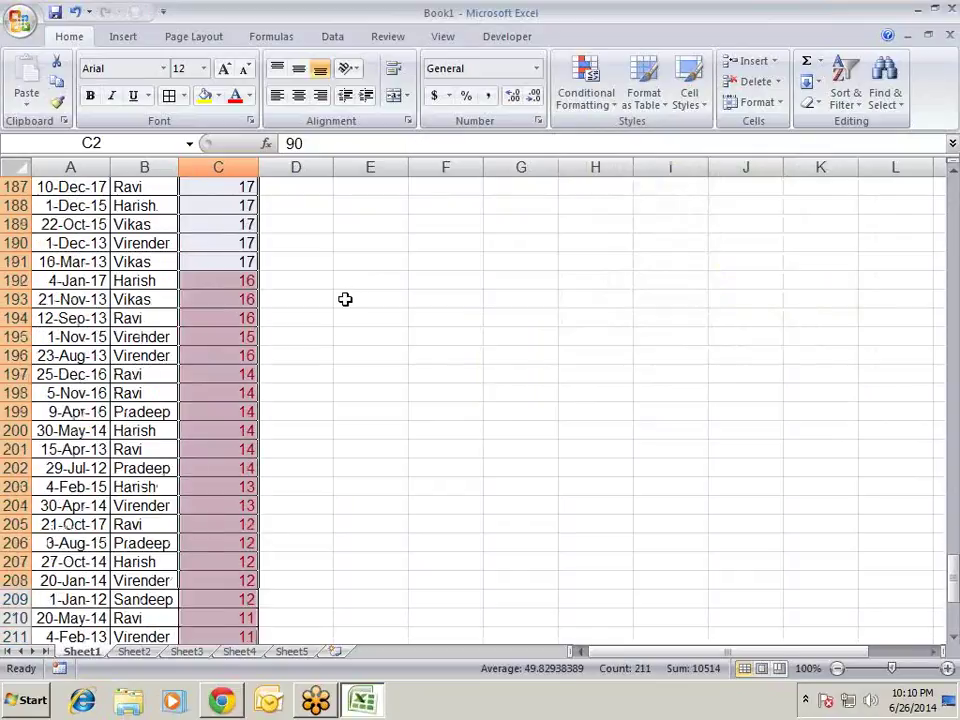
# - Start a Below Average rule but cancel it without applying anything
pyautogui.click(600, 100)
pyautogui.moveTo(622, 176)
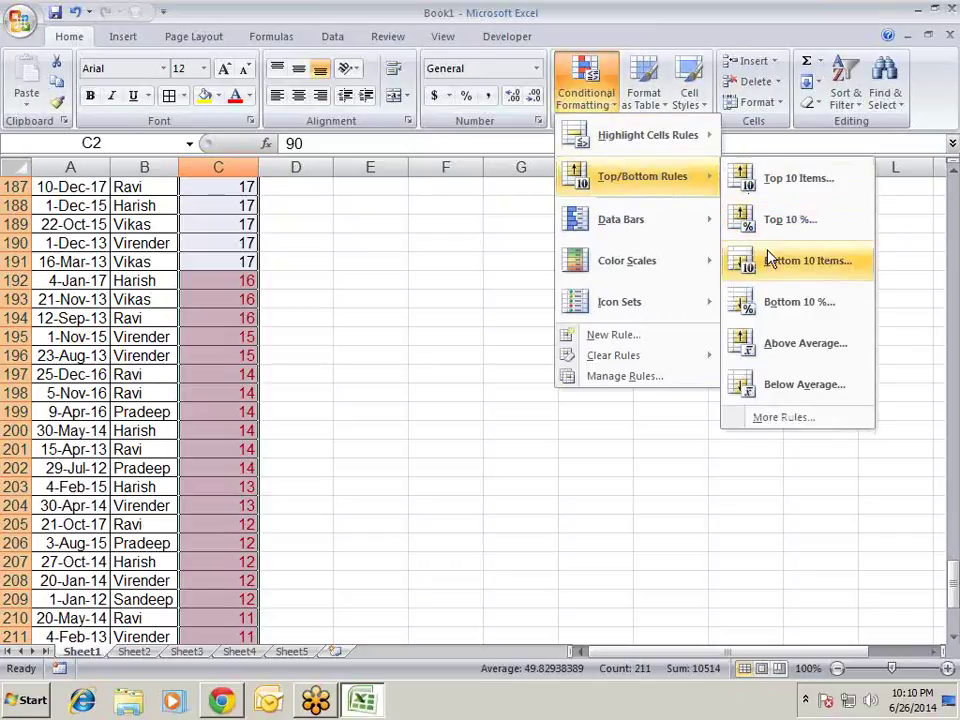
pyautogui.click(777, 388)
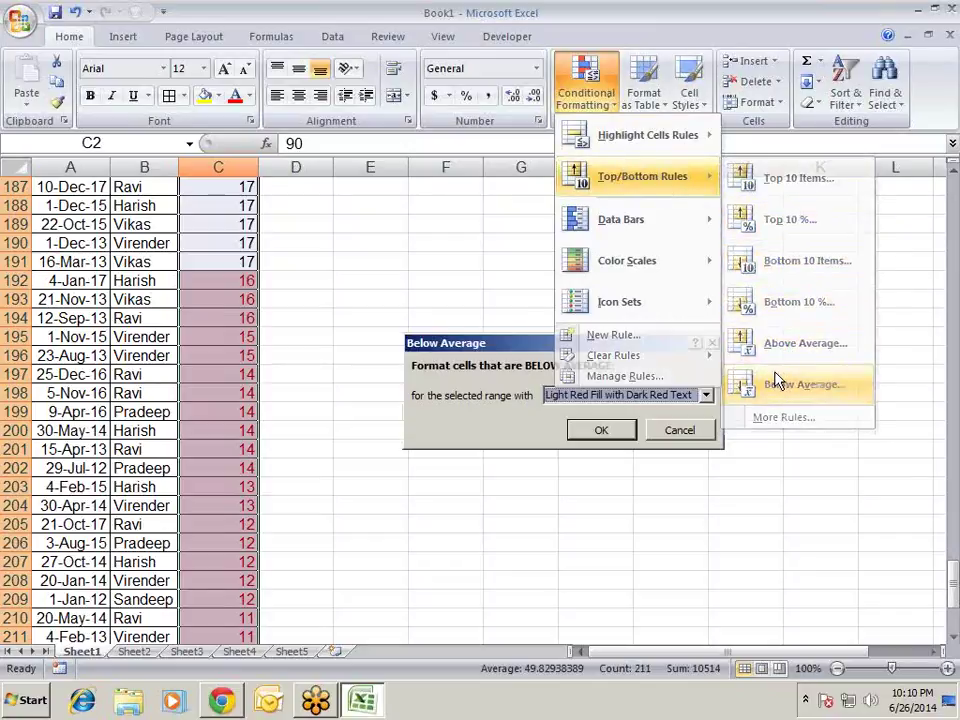
pyautogui.press('Escape')
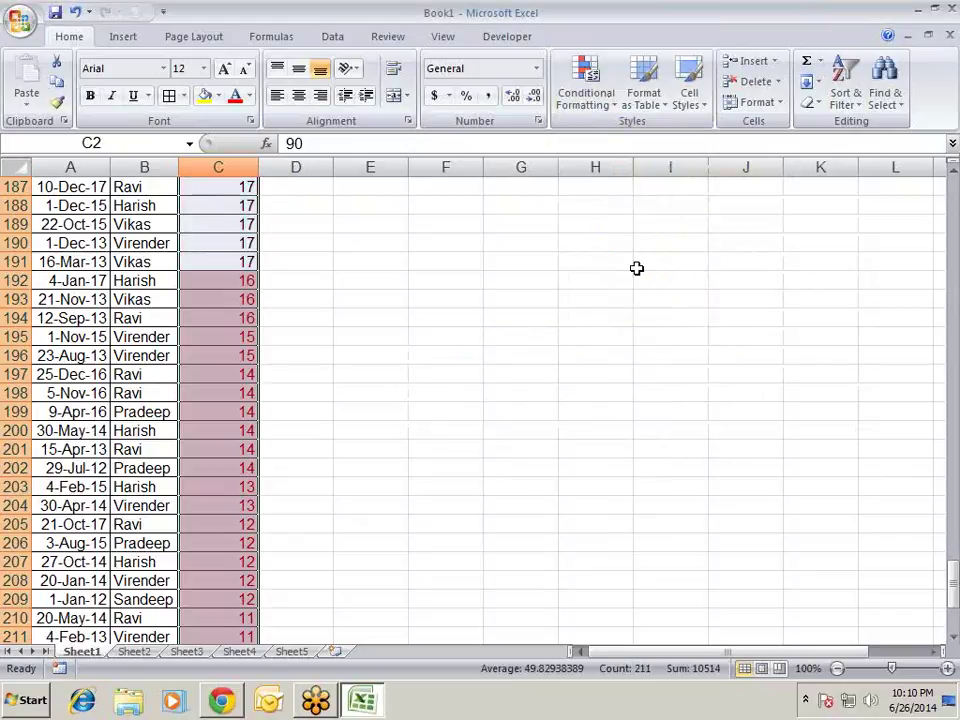
pyautogui.scroll(4, 579, 267)
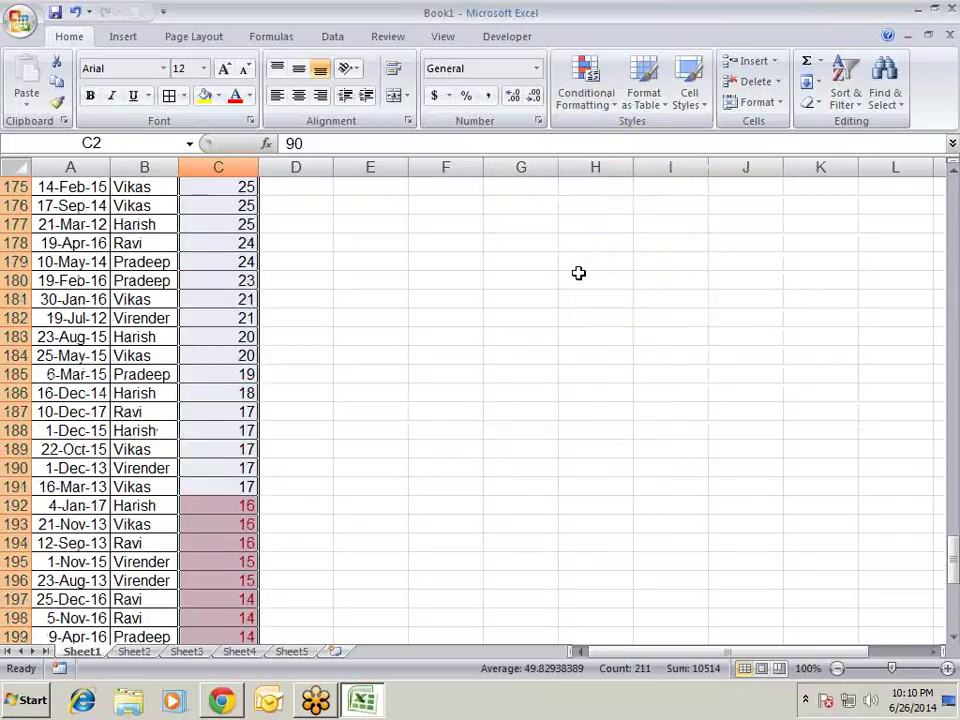
pyautogui.scroll(20, 578, 273)
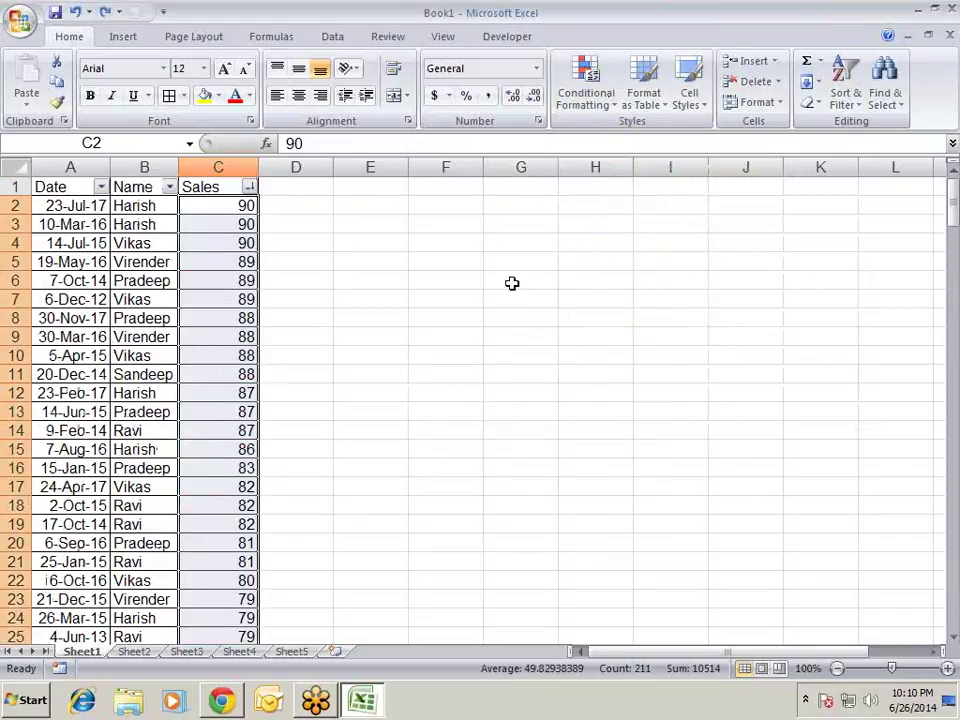
pyautogui.click(610, 117)
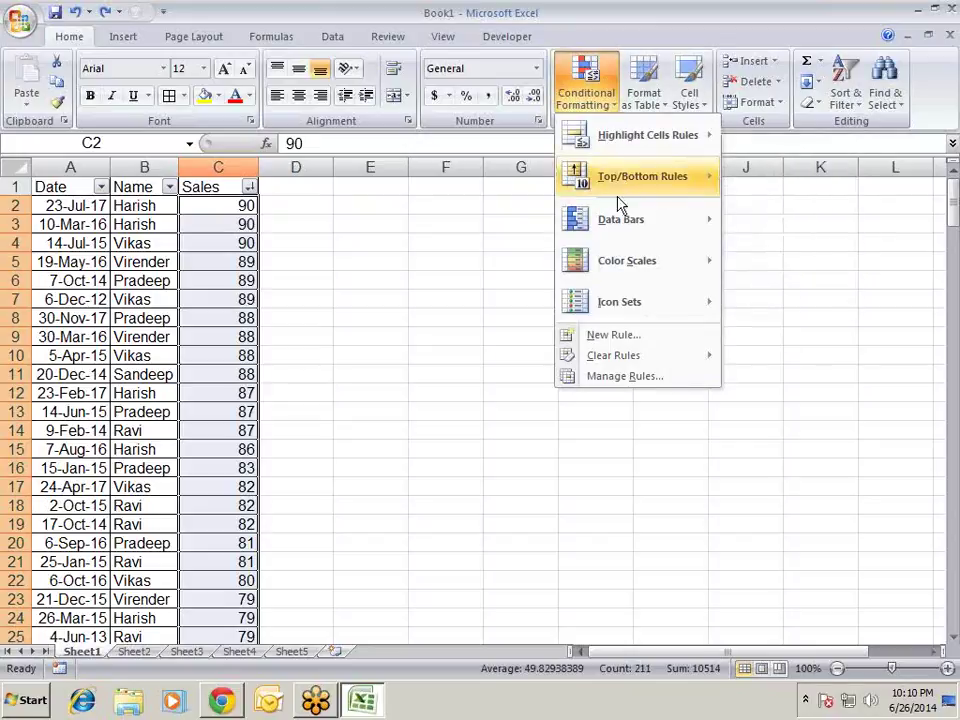
# - Apply an Above Average rule with light red fill, highlighting Sales values of 51 and up
pyautogui.moveTo(632, 190)
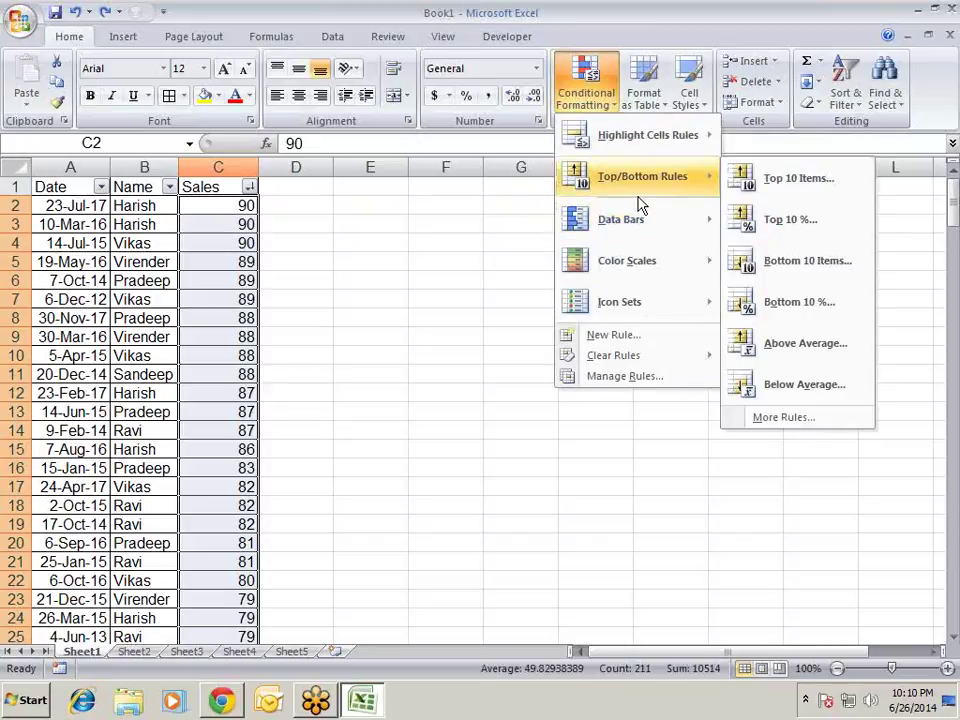
pyautogui.click(805, 343)
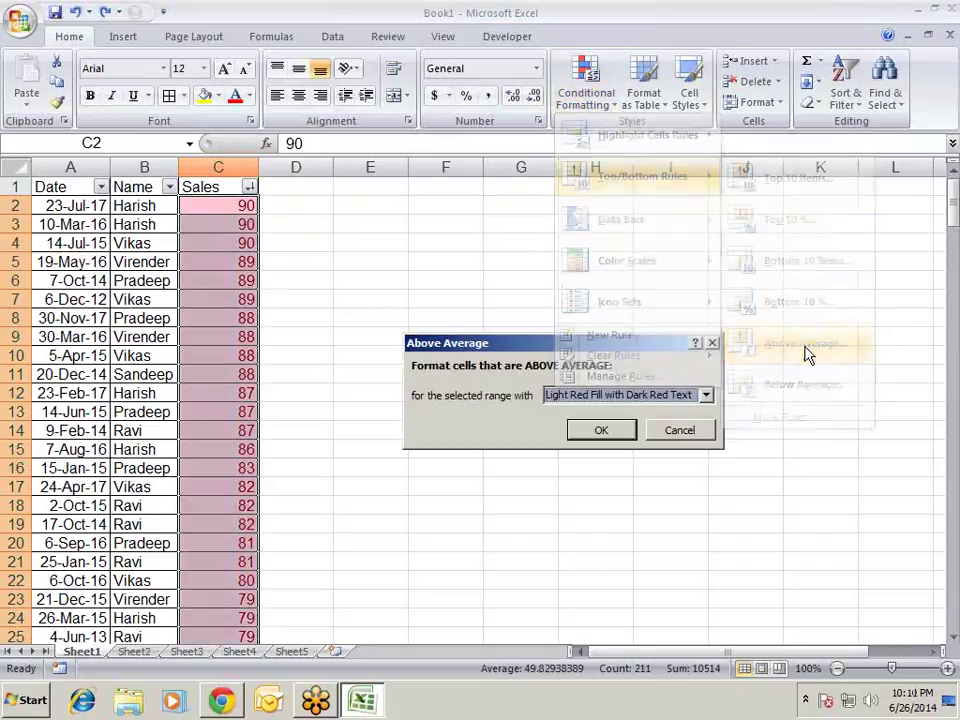
pyautogui.click(608, 431)
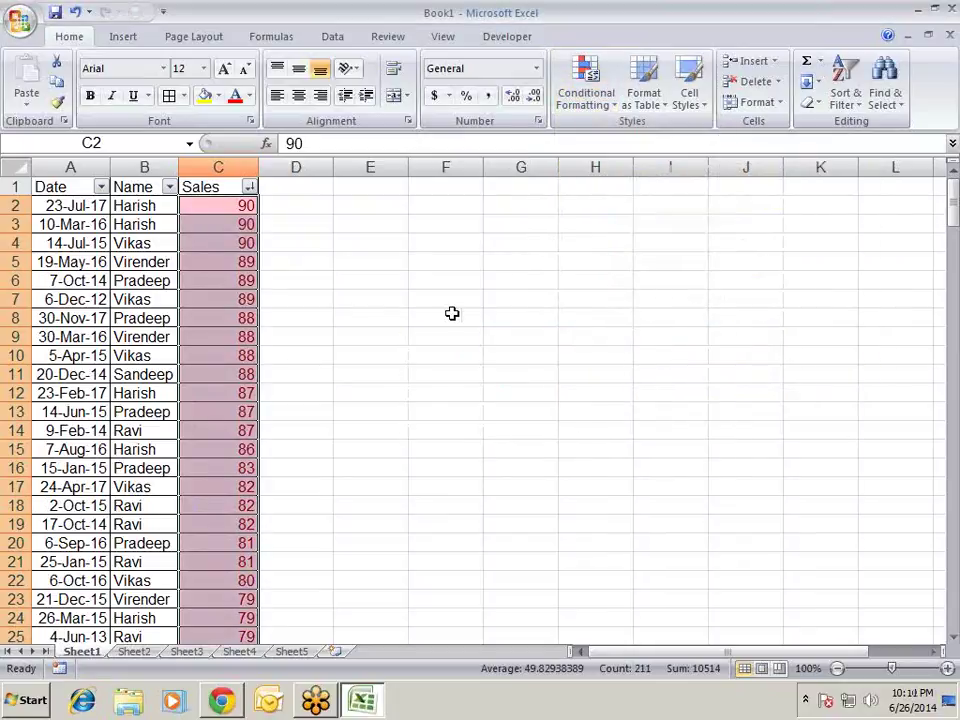
pyautogui.scroll(-1, 452, 315)
pyautogui.scroll(-3, 452, 305)
pyautogui.scroll(-16, 452, 301)
pyautogui.scroll(-9, 449, 305)
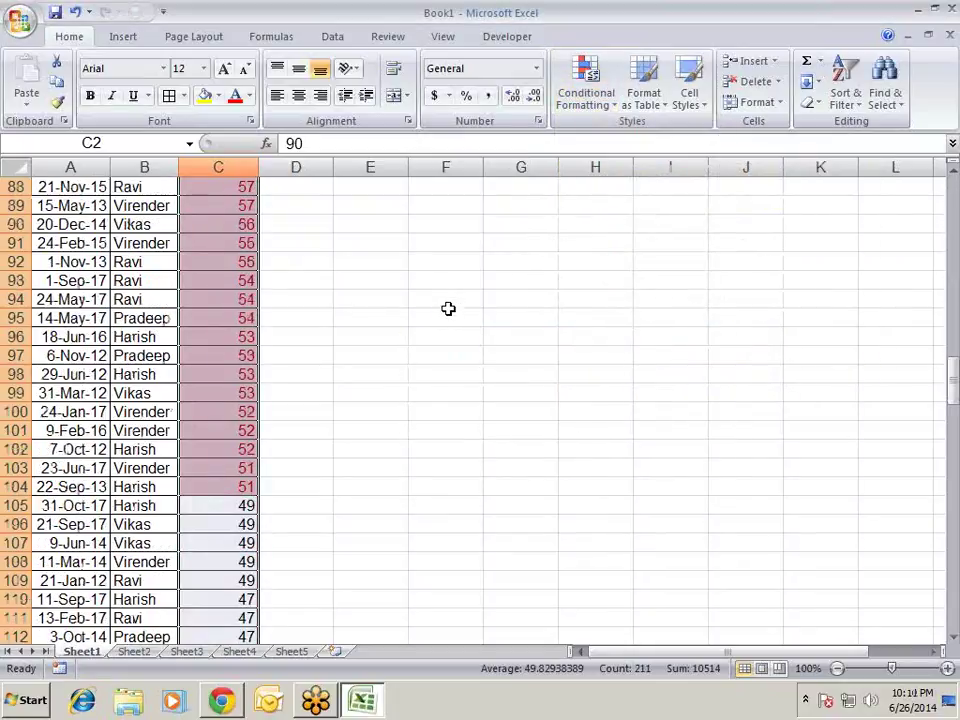
# - Select the above-average Sales cells from C104 upward and copy them
pyautogui.click(246, 486)
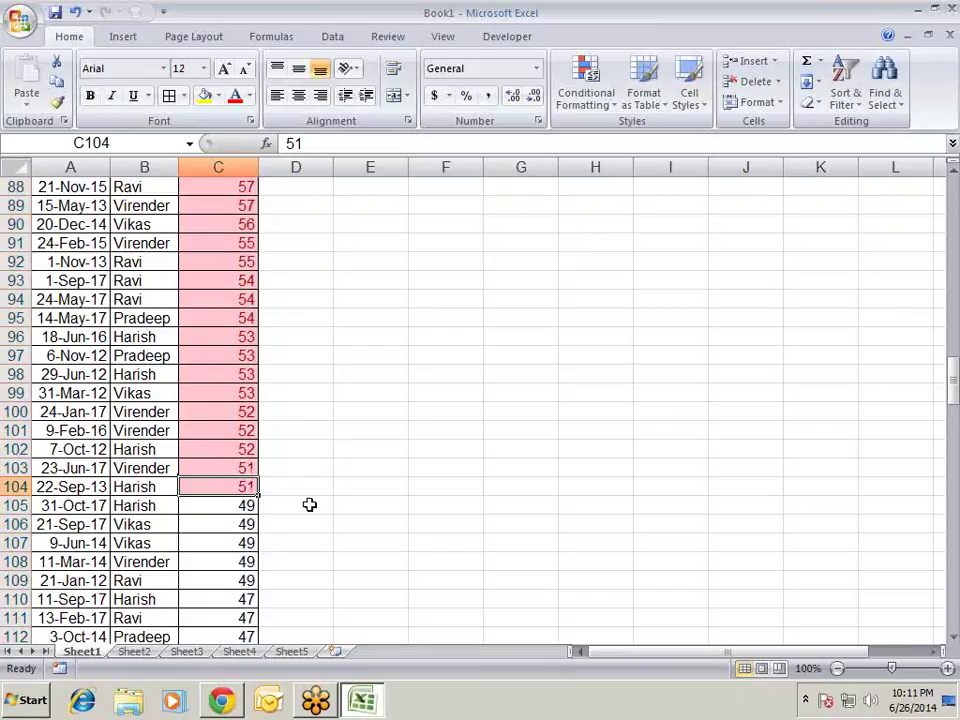
pyautogui.moveTo(249, 484)
pyautogui.mouseDown()
pyautogui.moveTo(240, 70)
pyautogui.moveTo(246, 225)
pyautogui.moveTo(240, 186)
pyautogui.mouseUp()
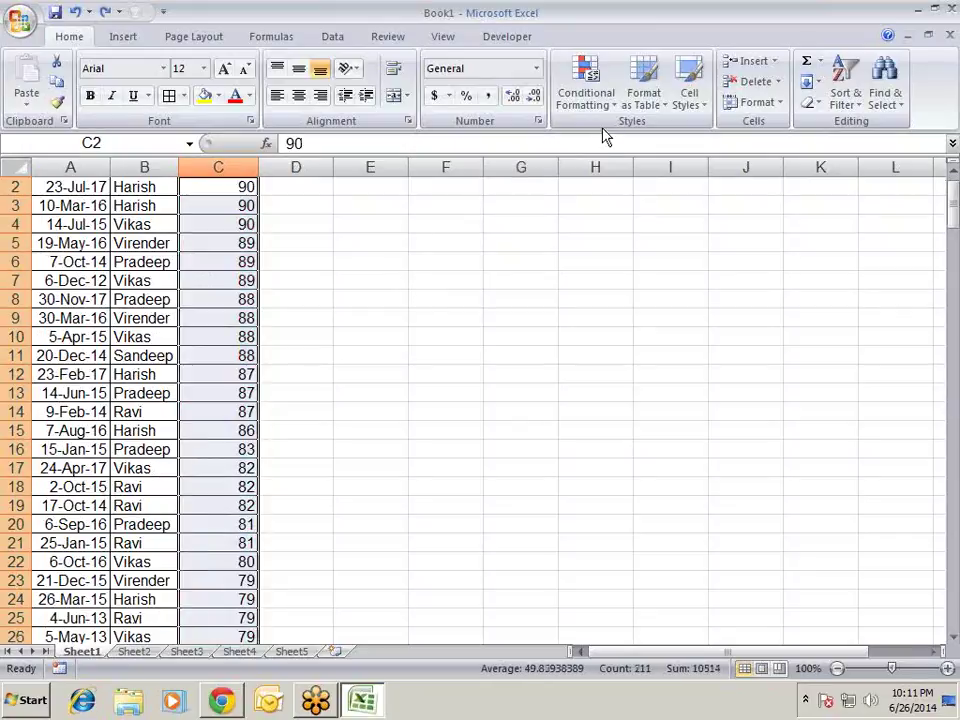
pyautogui.click(596, 167)
pyautogui.hotkey('ctrl', 'c')
# - Select C2:C212 and apply a Below Average light red rule, marking values of 49 and lower
pyautogui.click(216, 188)
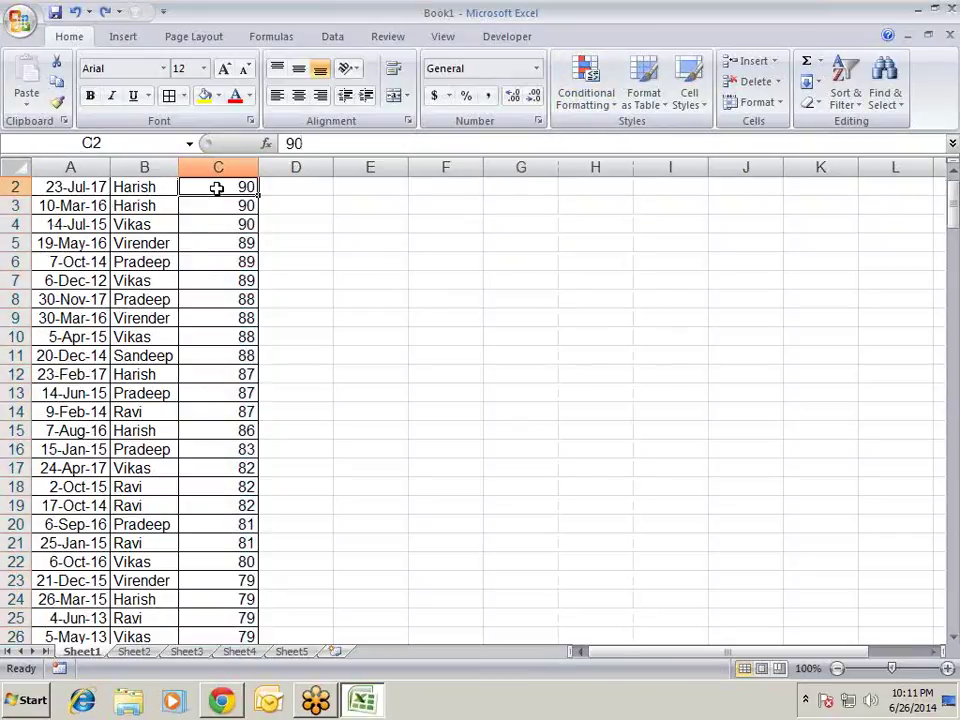
pyautogui.scroll(1, 216, 188)
pyautogui.hotkey('ctrl', 'shift', 'Down')
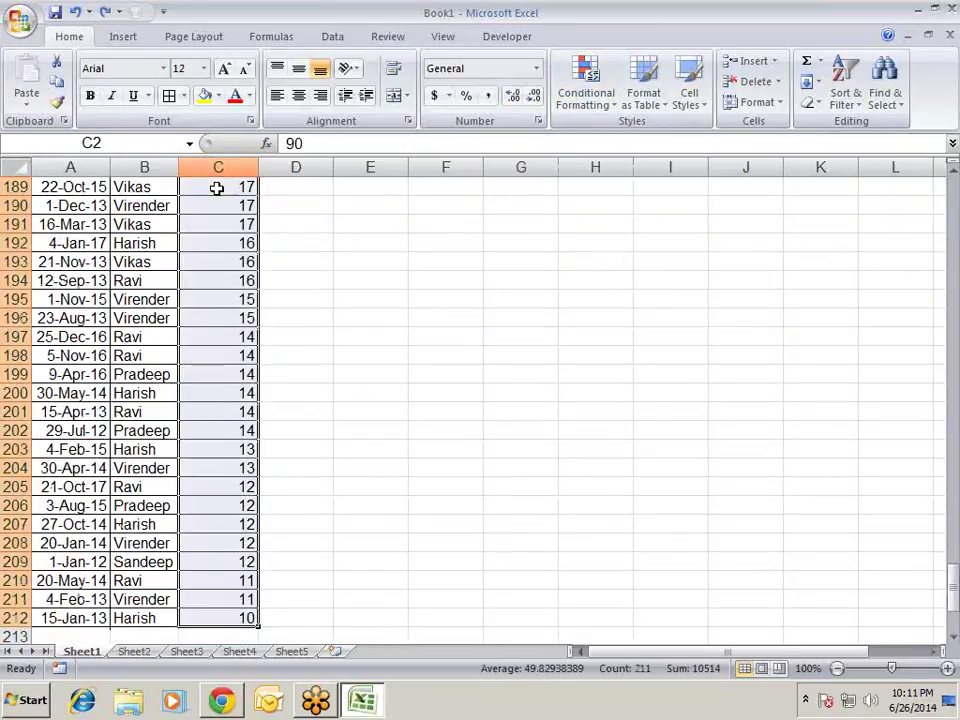
pyautogui.click(605, 100)
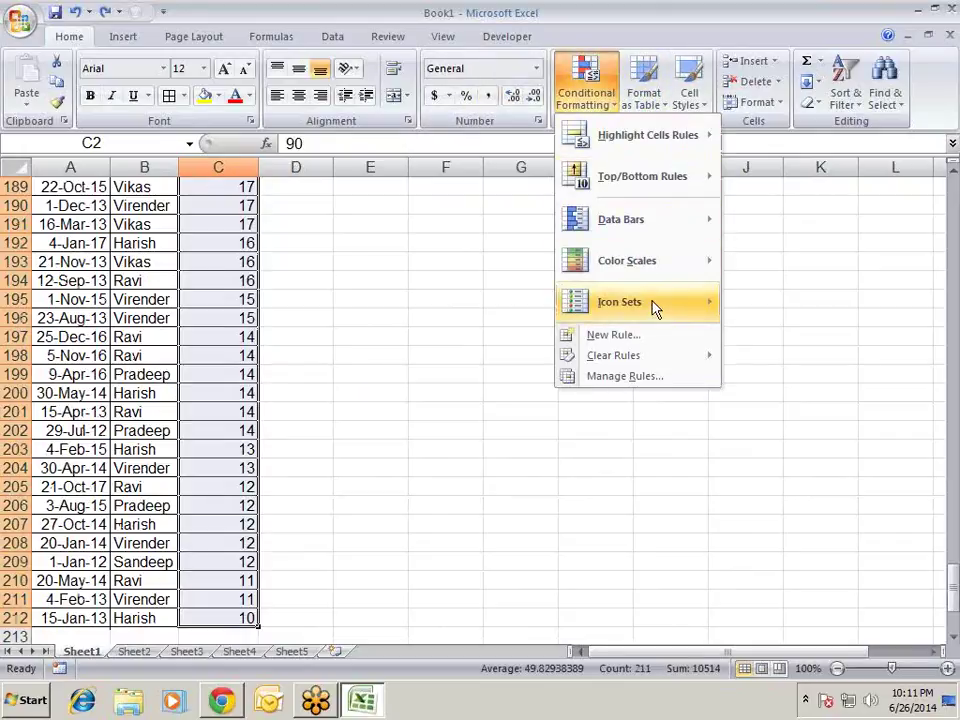
pyautogui.moveTo(650, 308)
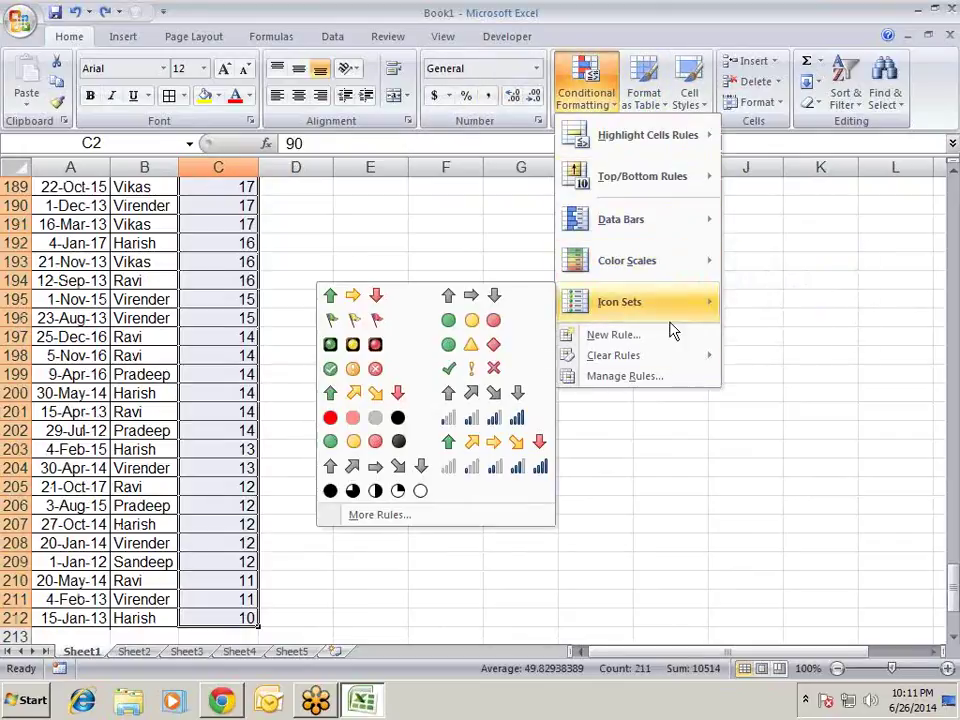
pyautogui.moveTo(680, 177)
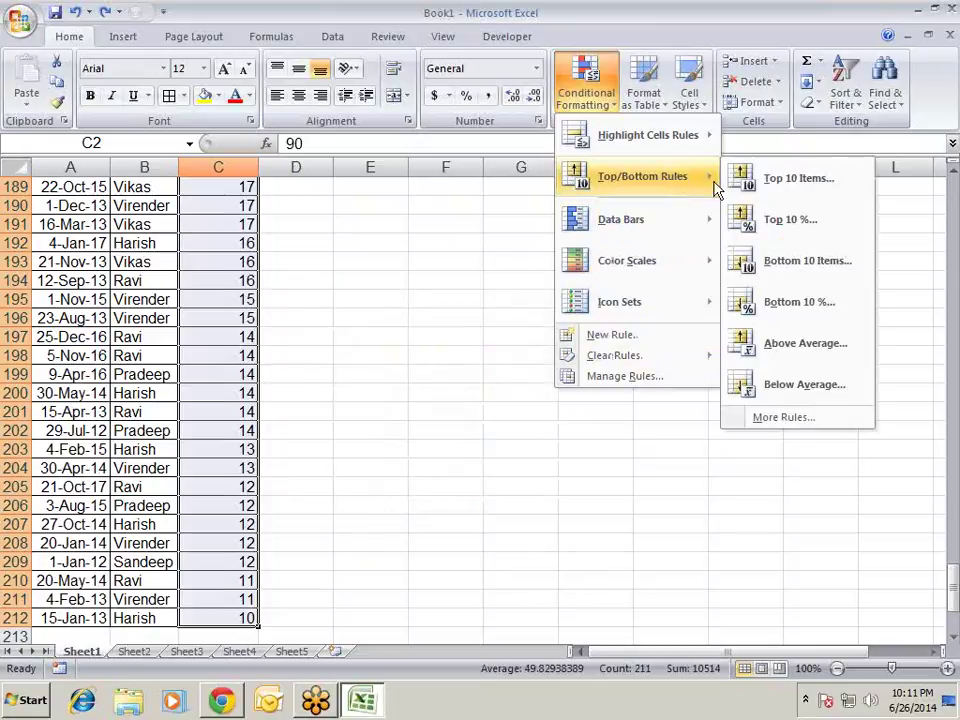
pyautogui.click(775, 388)
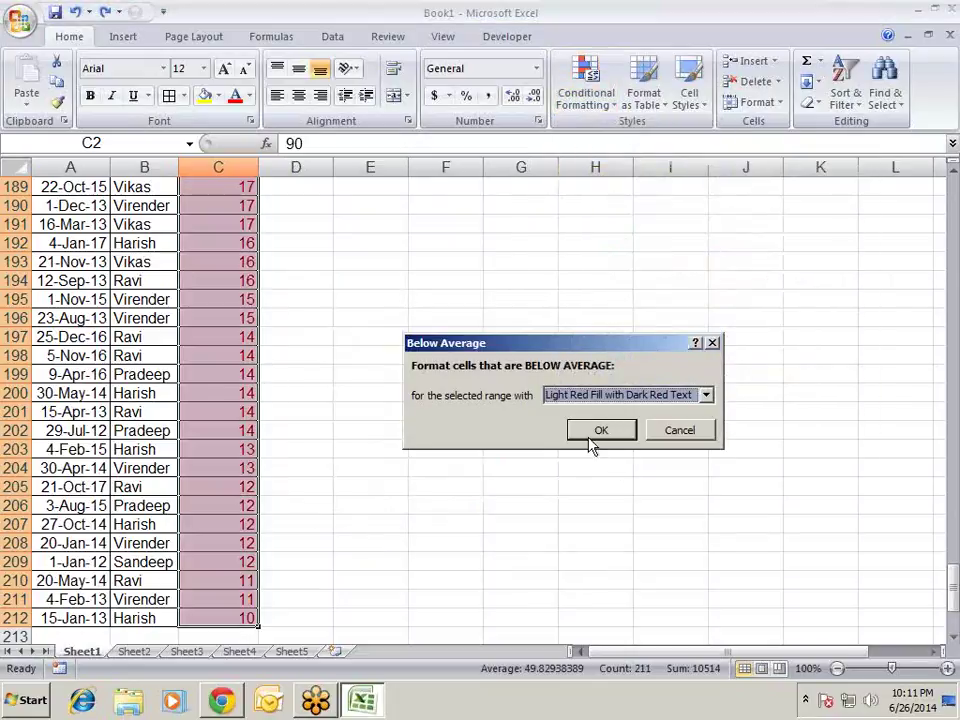
pyautogui.click(598, 430)
pyautogui.scroll(7, 300, 336)
pyautogui.scroll(7, 300, 336)
pyautogui.scroll(15, 300, 336)
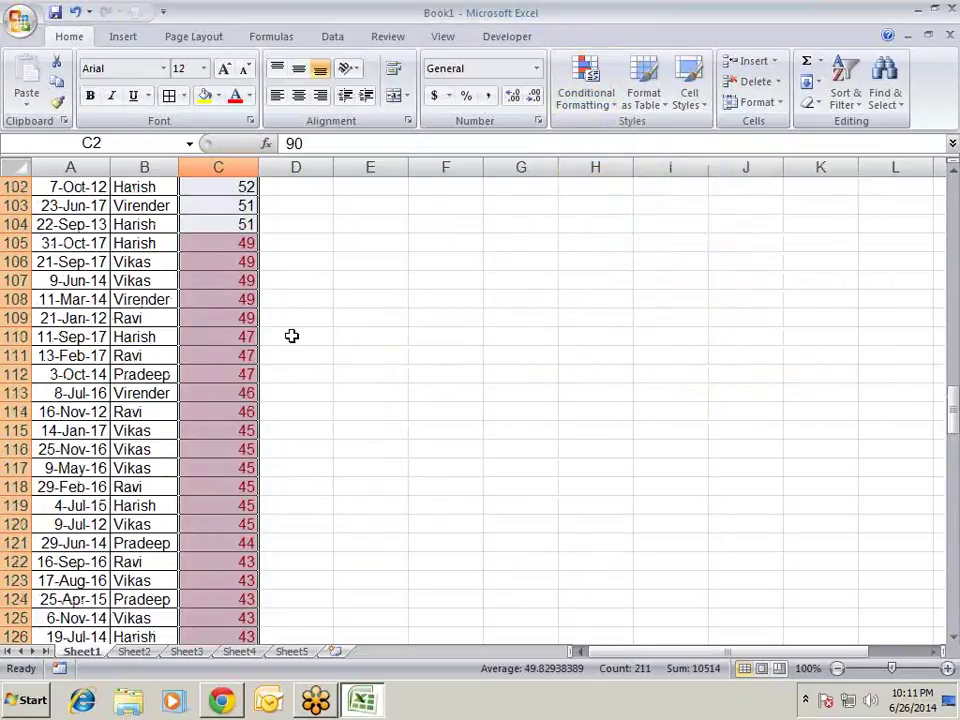
pyautogui.scroll(5, 291, 336)
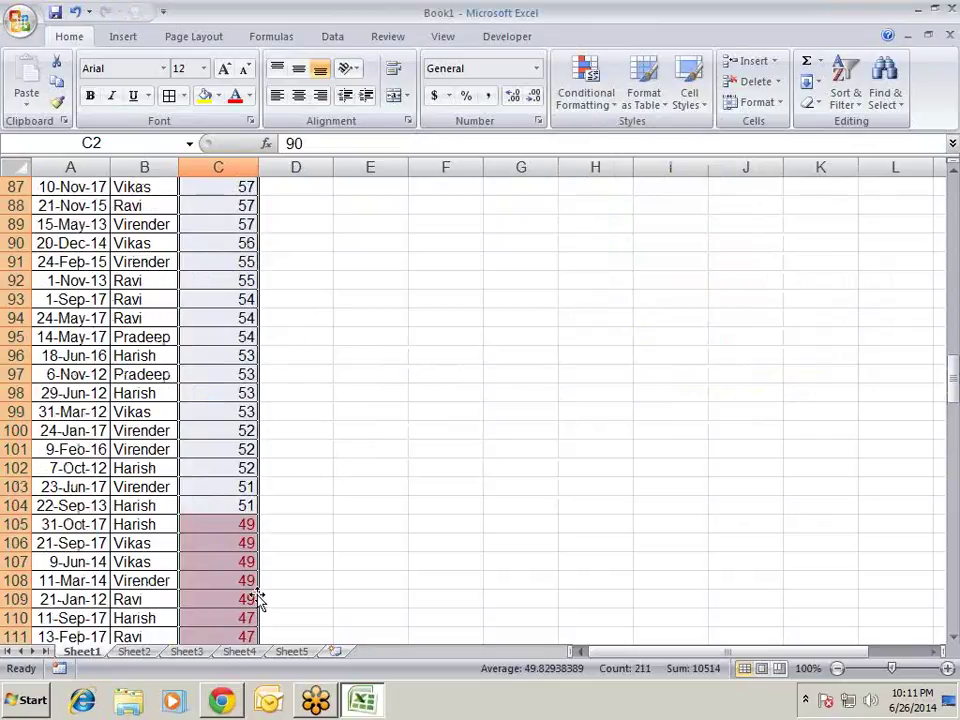
pyautogui.scroll(-1, 525, 358)
pyautogui.scroll(20, 500, 354)
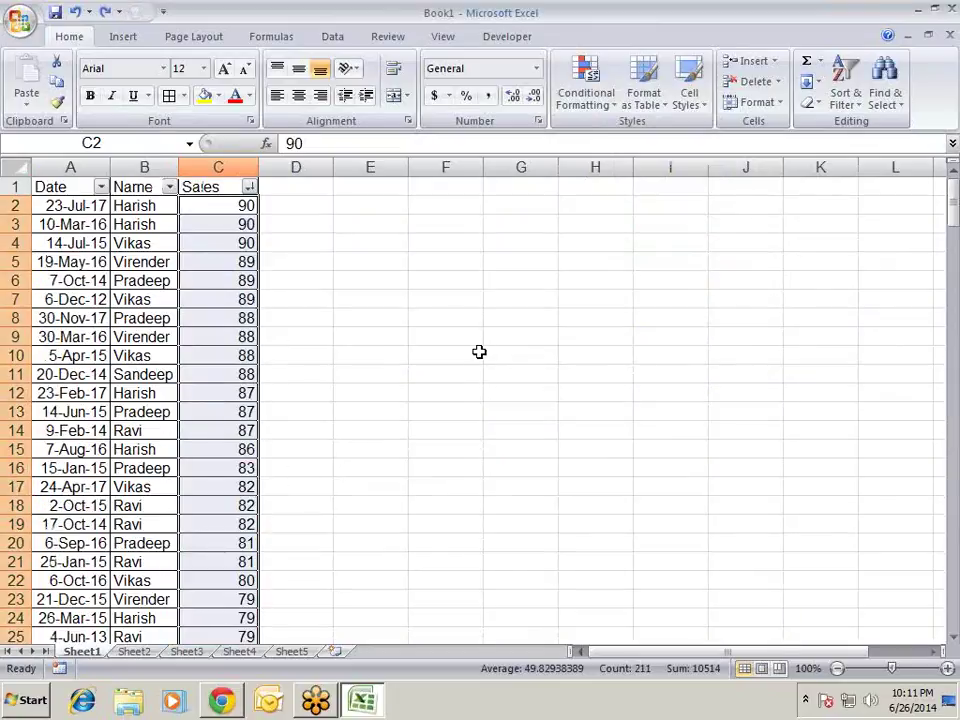
pyautogui.click(604, 112)
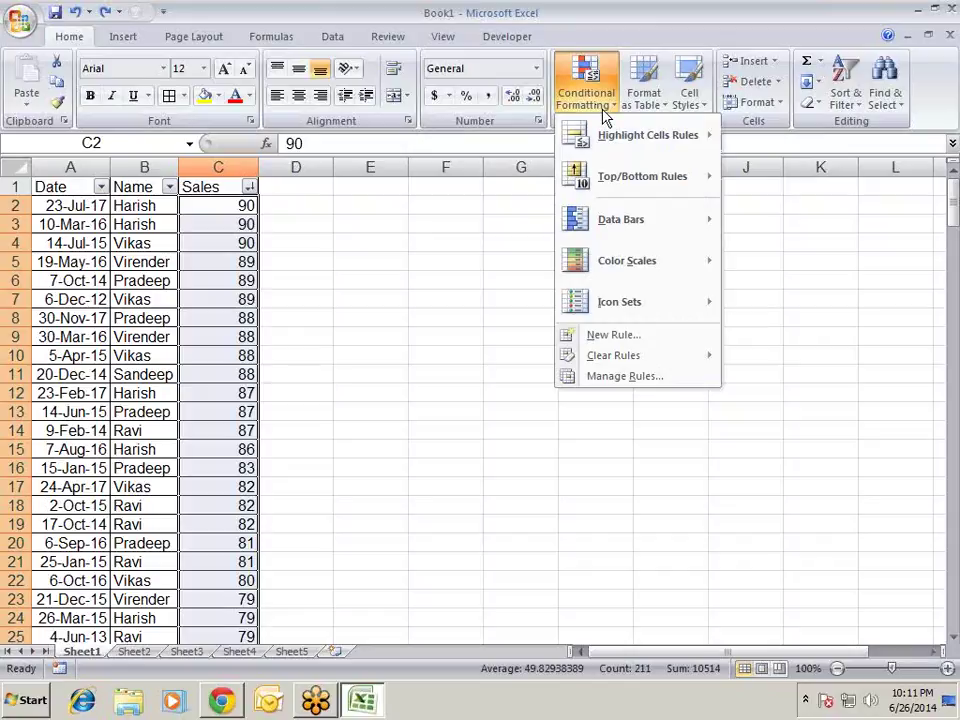
# - Select C2:C212 and apply the pink gradient data bars
pyautogui.moveTo(629, 219)
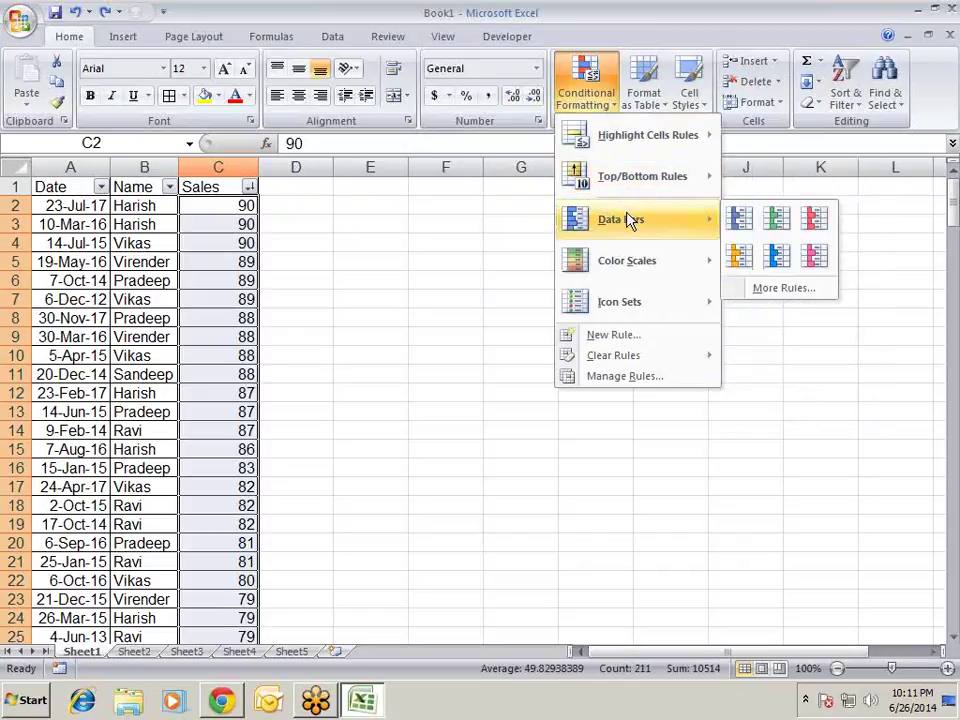
pyautogui.click(386, 206)
pyautogui.click(384, 207)
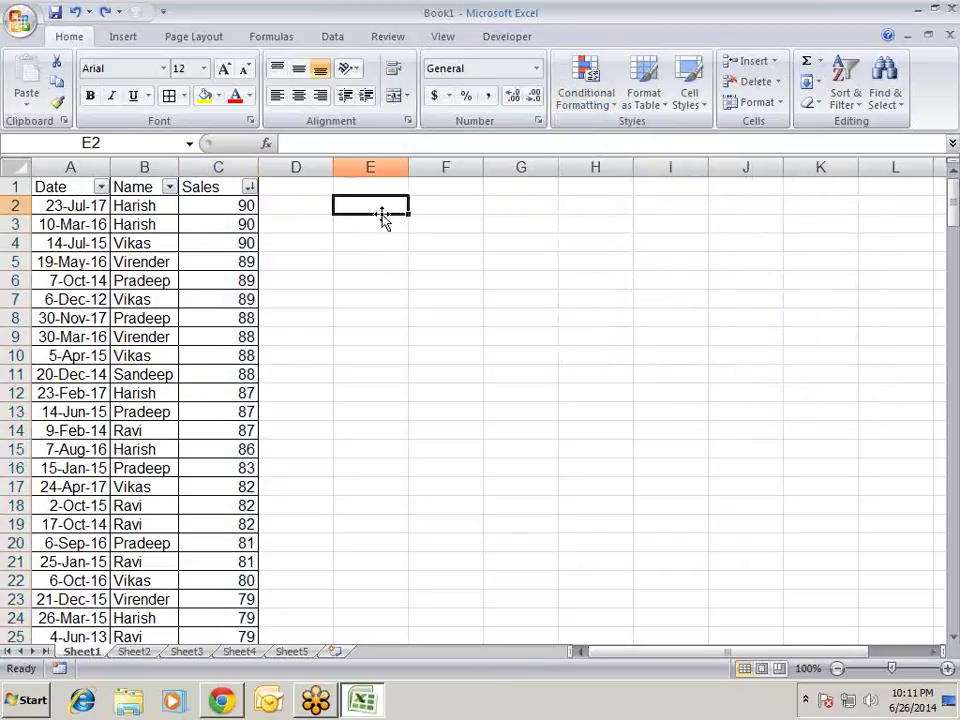
pyautogui.click(240, 206)
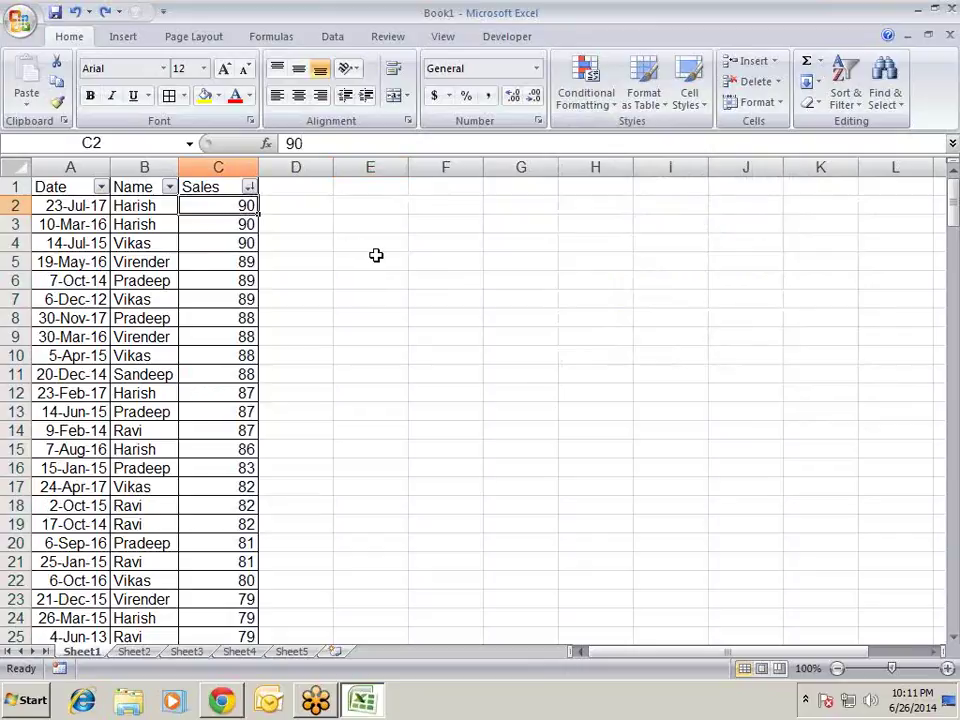
pyautogui.hotkey('ctrl', 'shift', 'Down')
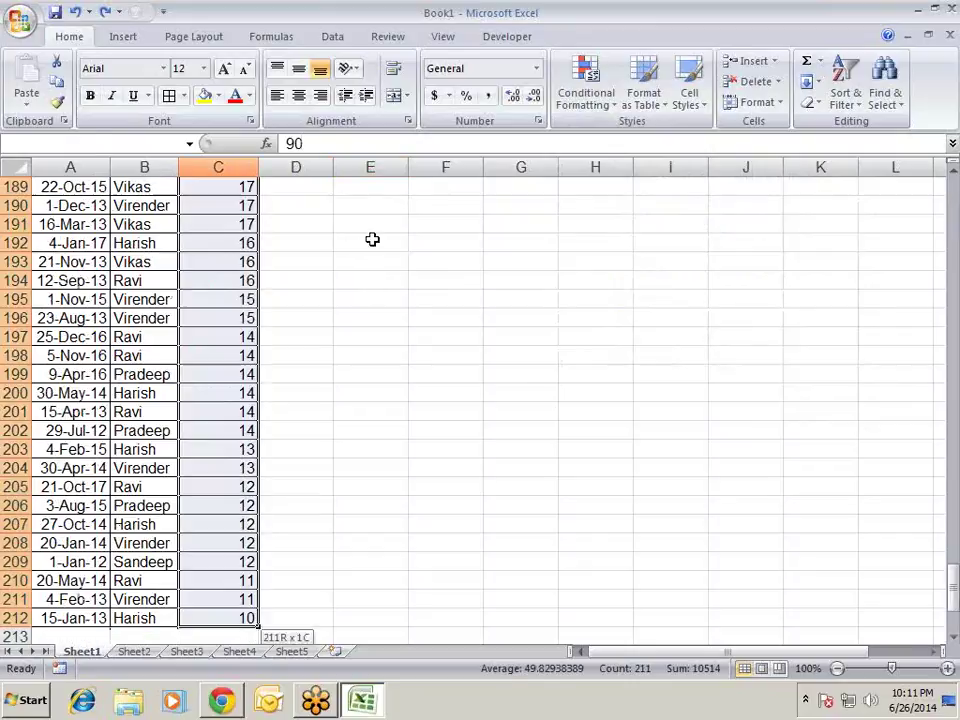
pyautogui.click(605, 105)
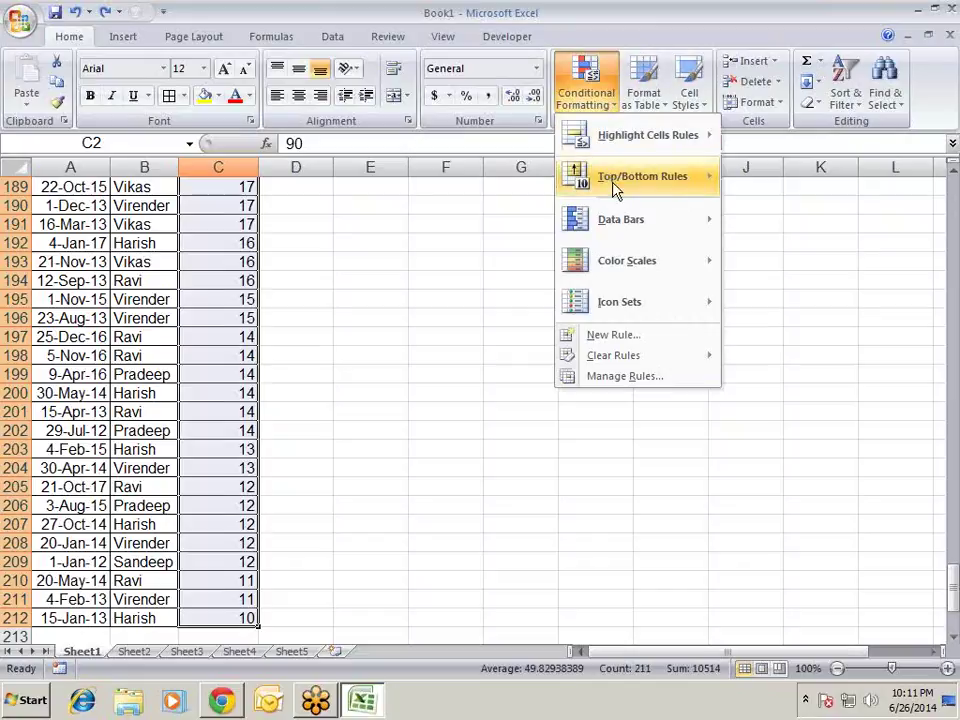
pyautogui.moveTo(632, 228)
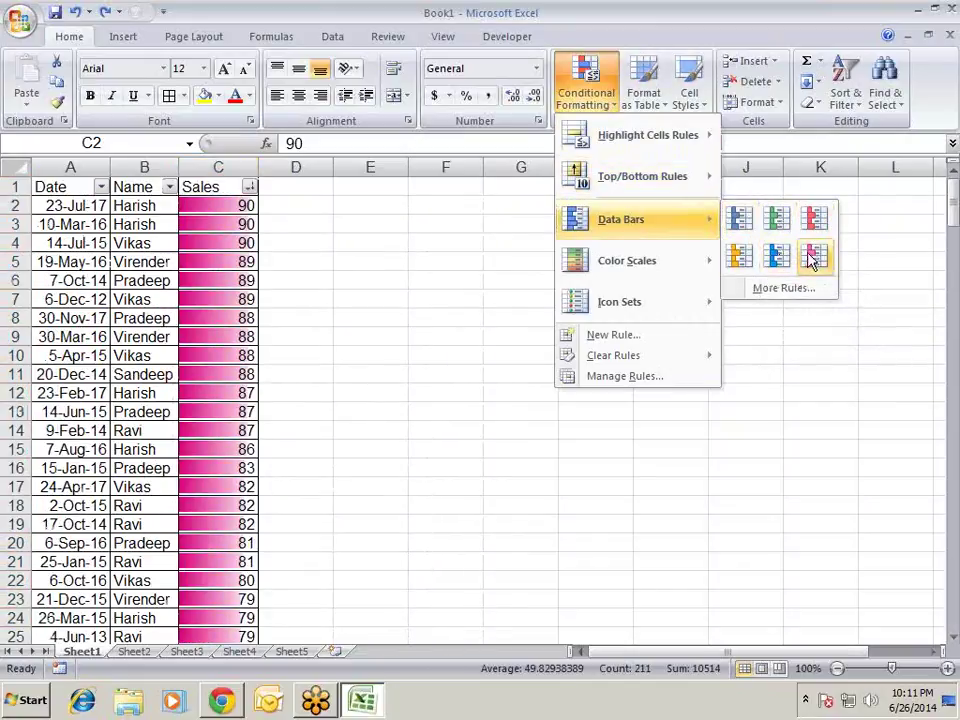
pyautogui.click(815, 257)
# - Review the data bars down the Sales column, then select a cell in the table
pyautogui.click(463, 278)
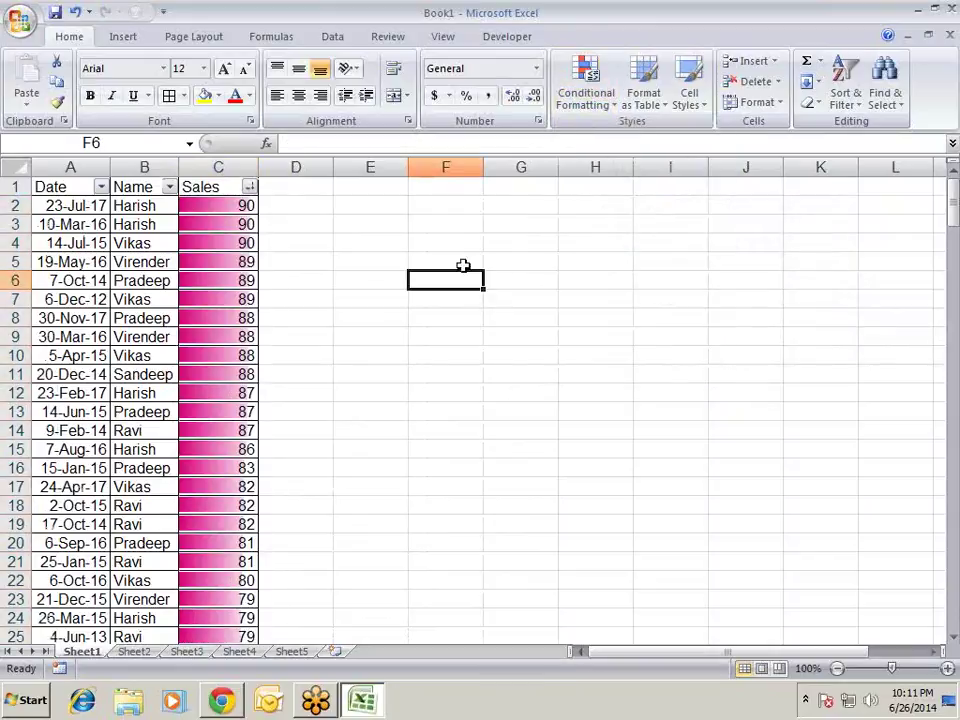
pyautogui.click(243, 285)
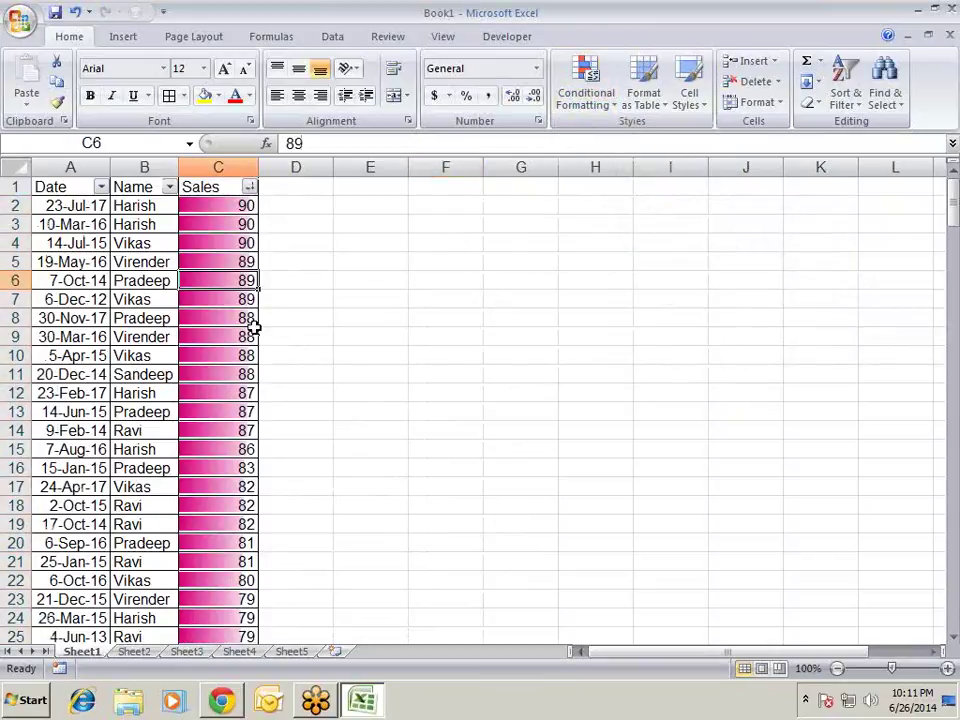
pyautogui.scroll(-7, 283, 368)
pyautogui.scroll(-7, 283, 368)
pyautogui.scroll(-7, 283, 370)
pyautogui.scroll(-6, 283, 371)
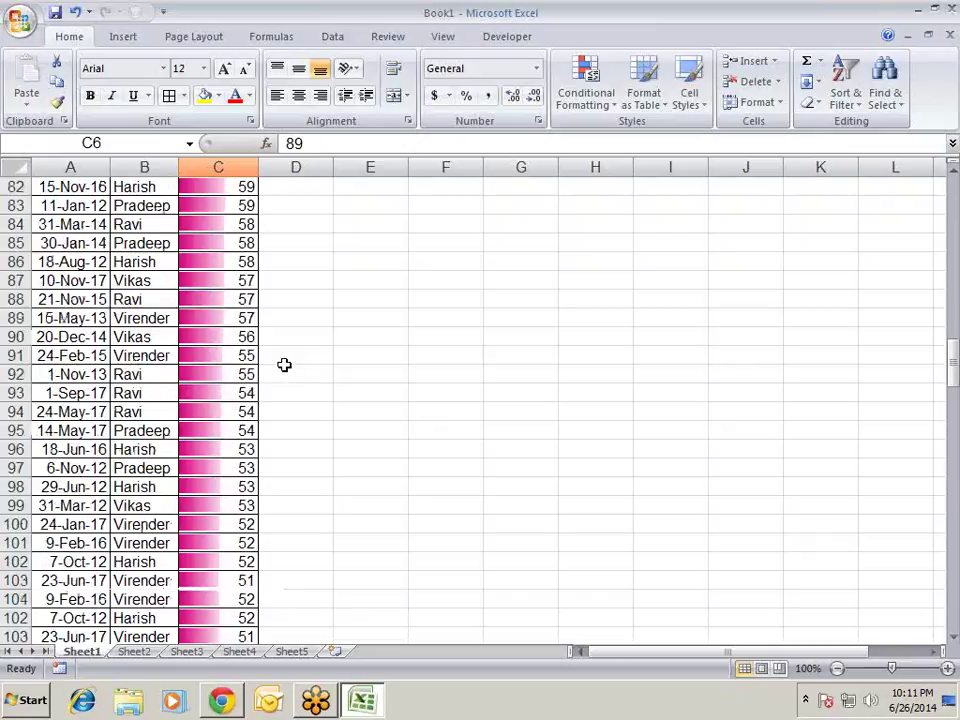
pyautogui.scroll(-11, 285, 364)
pyautogui.scroll(-5, 285, 364)
pyautogui.scroll(-6, 285, 361)
pyautogui.scroll(-5, 285, 361)
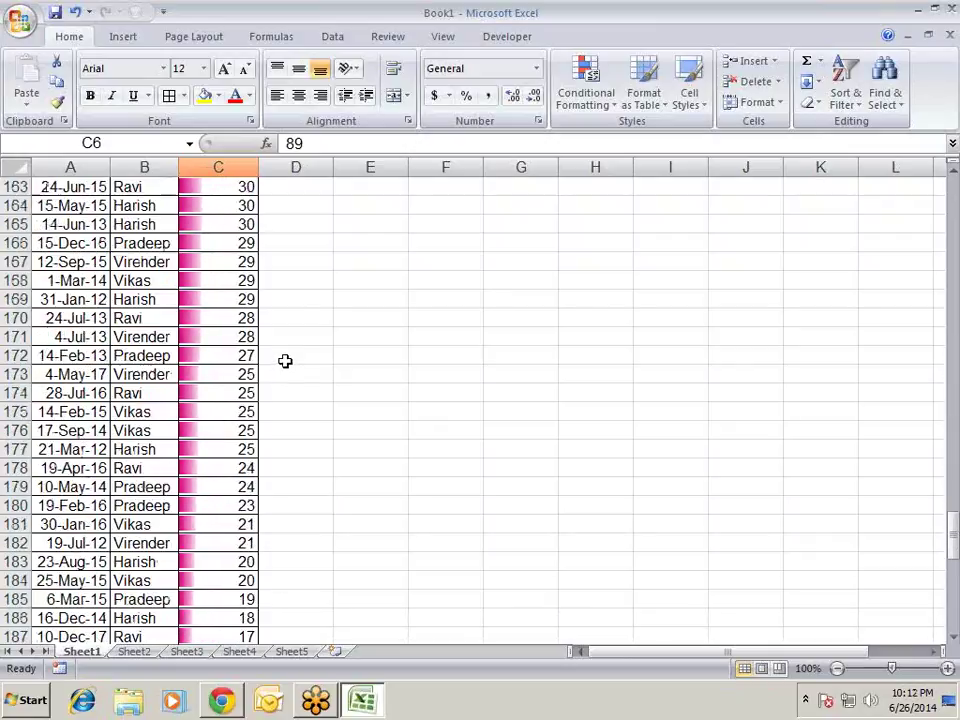
pyautogui.scroll(-3, 285, 360)
pyautogui.scroll(-4, 286, 362)
pyautogui.scroll(7, 287, 365)
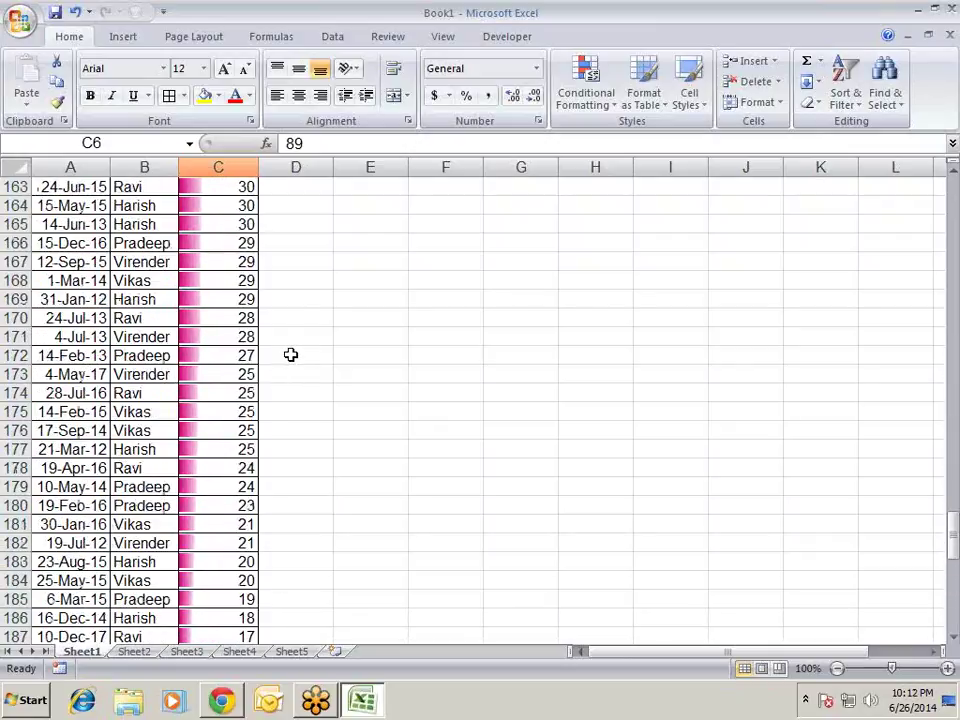
pyautogui.scroll(3, 289, 354)
pyautogui.click(147, 316)
# - Use Alt+D+S to sort the table by Name, Z to A
pyautogui.hotkey('ctrl', 'Up')
pyautogui.press('Down')
pyautogui.hotkey('alt', 'd')
pyautogui.press('s')
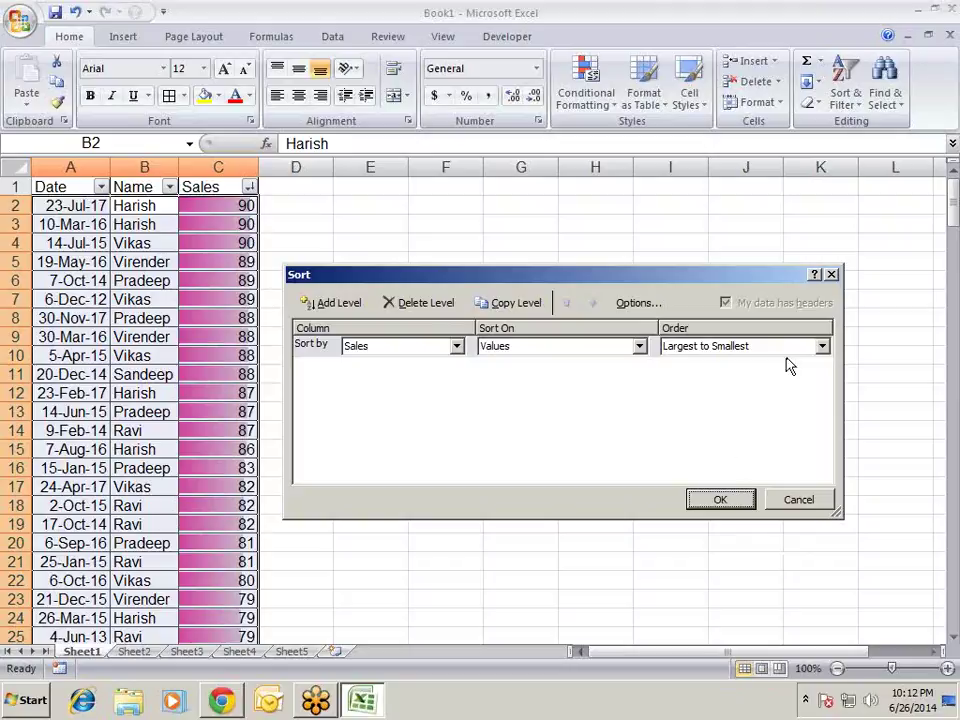
pyautogui.click(455, 347)
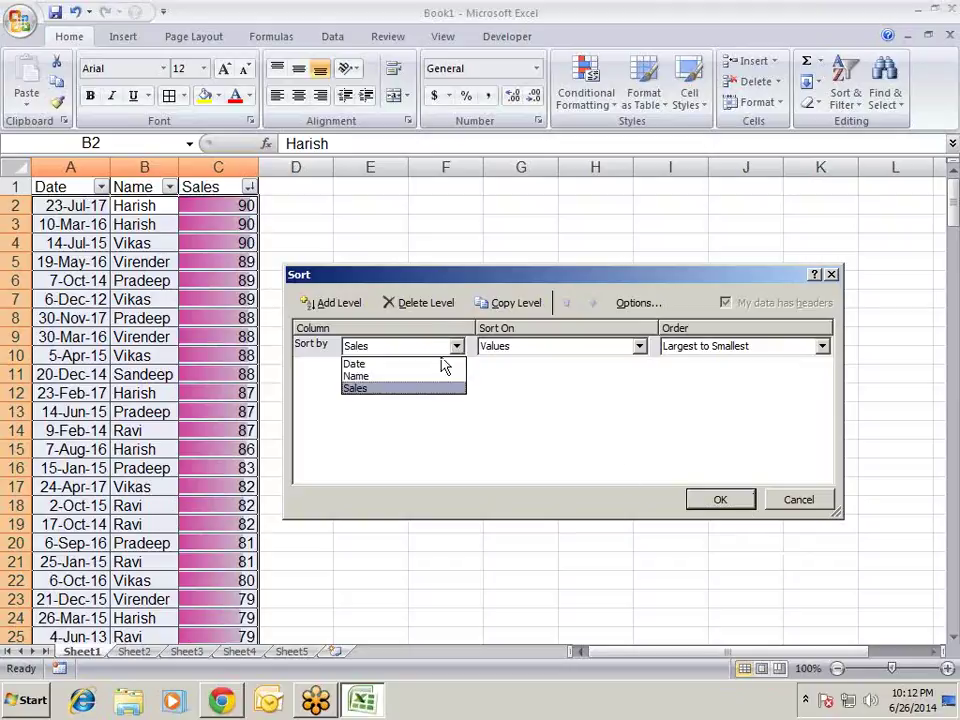
pyautogui.click(430, 377)
pyautogui.click(740, 504)
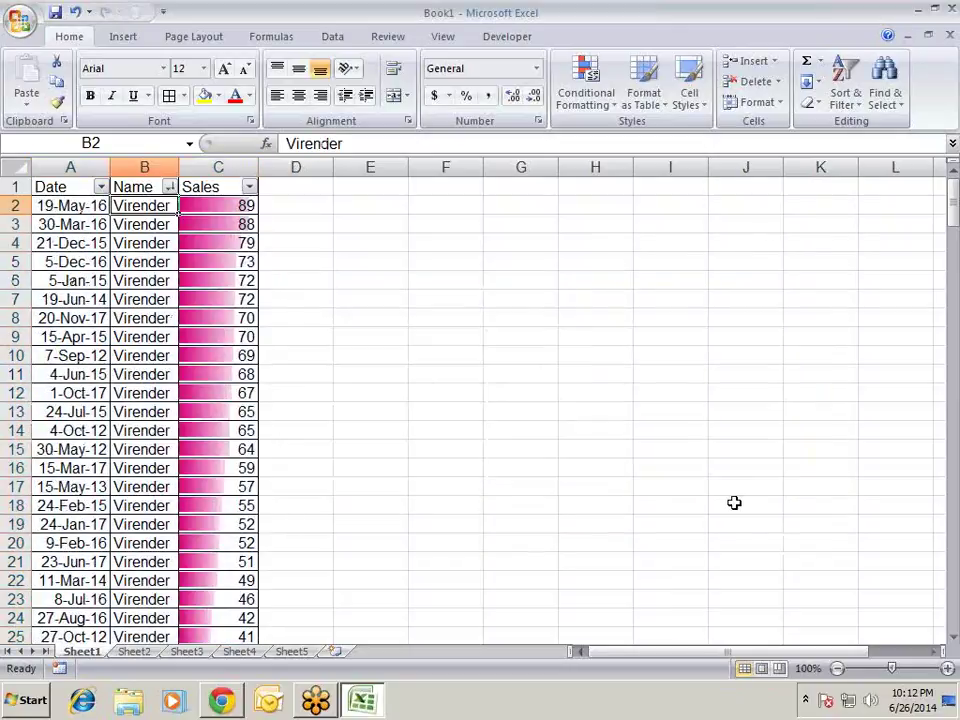
# - Scroll through the sorted rows to check them, then select cell C2
pyautogui.click(454, 363)
pyautogui.scroll(-5, 246, 210)
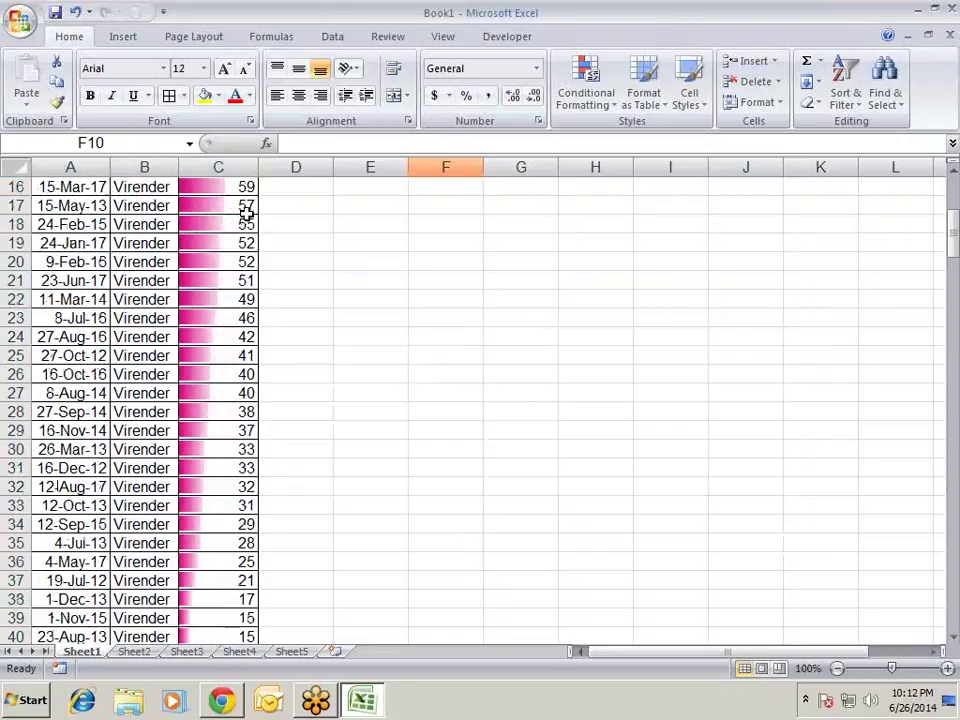
pyautogui.scroll(-4, 246, 213)
pyautogui.scroll(-4, 246, 213)
pyautogui.scroll(-4, 246, 213)
pyautogui.scroll(-5, 246, 213)
pyautogui.scroll(-2, 246, 213)
pyautogui.scroll(2, 246, 213)
pyautogui.scroll(8, 246, 213)
pyautogui.scroll(14, 246, 213)
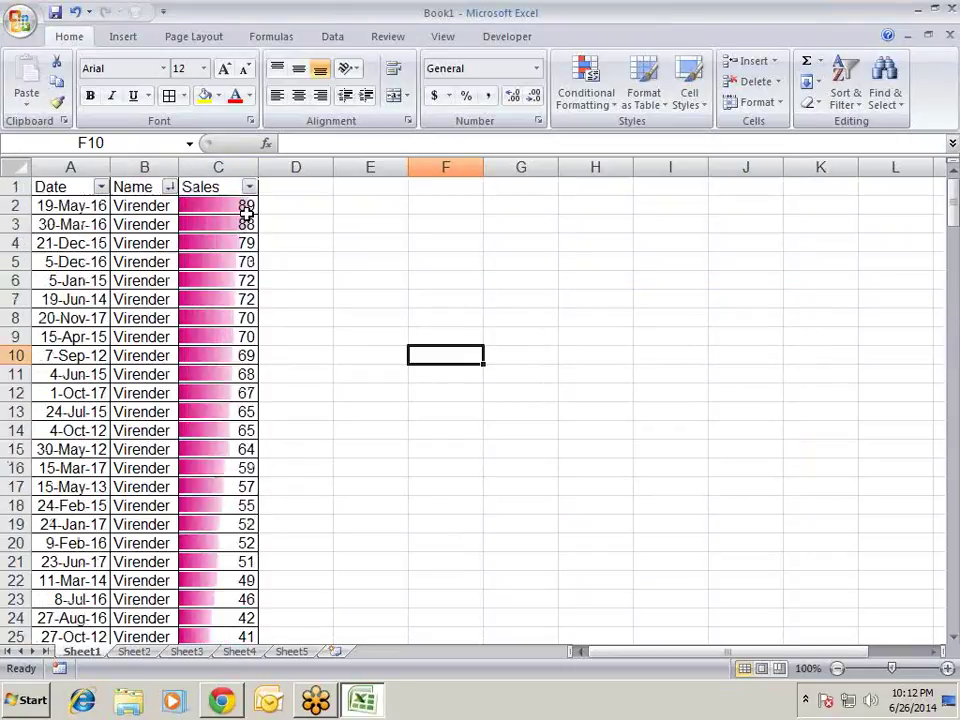
pyautogui.click(246, 213)
# - Enter 10, then 20, then 90 in C2, watching its data bar resize
pyautogui.write('10')
pyautogui.press('Return')
pyautogui.press('Up')
pyautogui.write('20')
pyautogui.press('Return')
pyautogui.press('Up')
pyautogui.write('90')
pyautogui.press('Return')
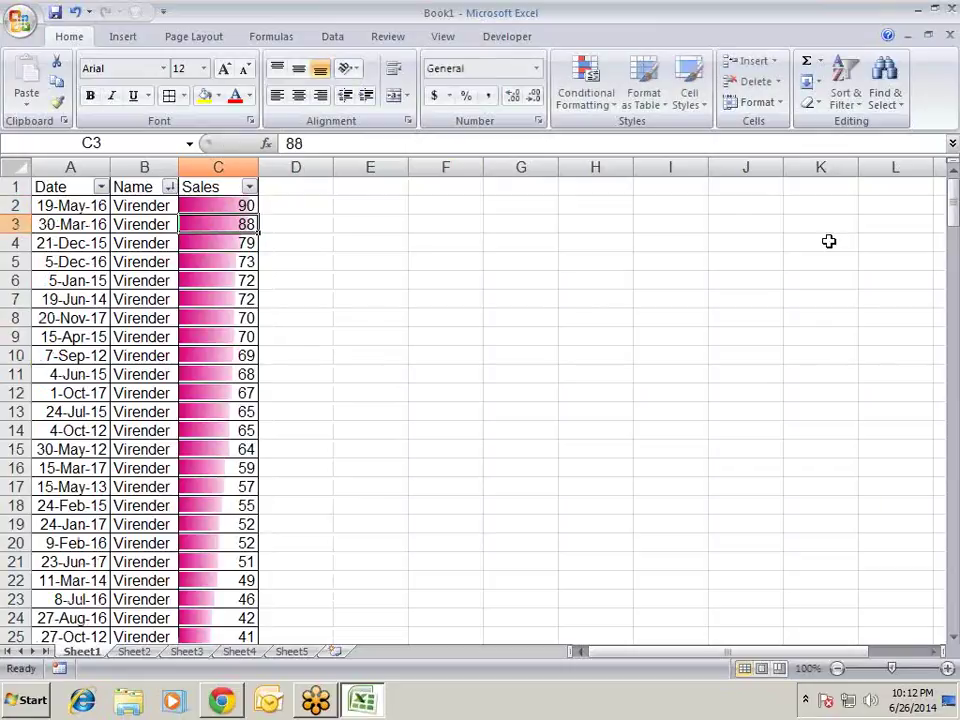
# - Return to C2, then move over to the first name in B2 and first date in A2
pyautogui.press('Up')
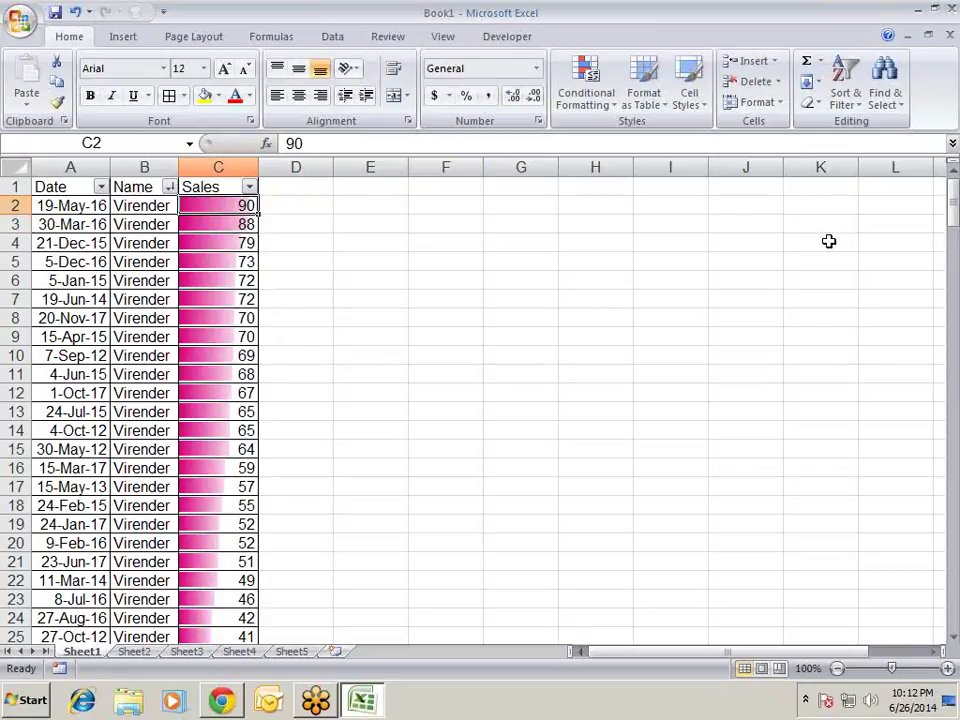
pyautogui.press('Left')
pyautogui.press('Down')
pyautogui.press('Down')
pyautogui.press('Down')
pyautogui.press('Down')
pyautogui.press('Down')
pyautogui.press('Down')
pyautogui.press('Down')
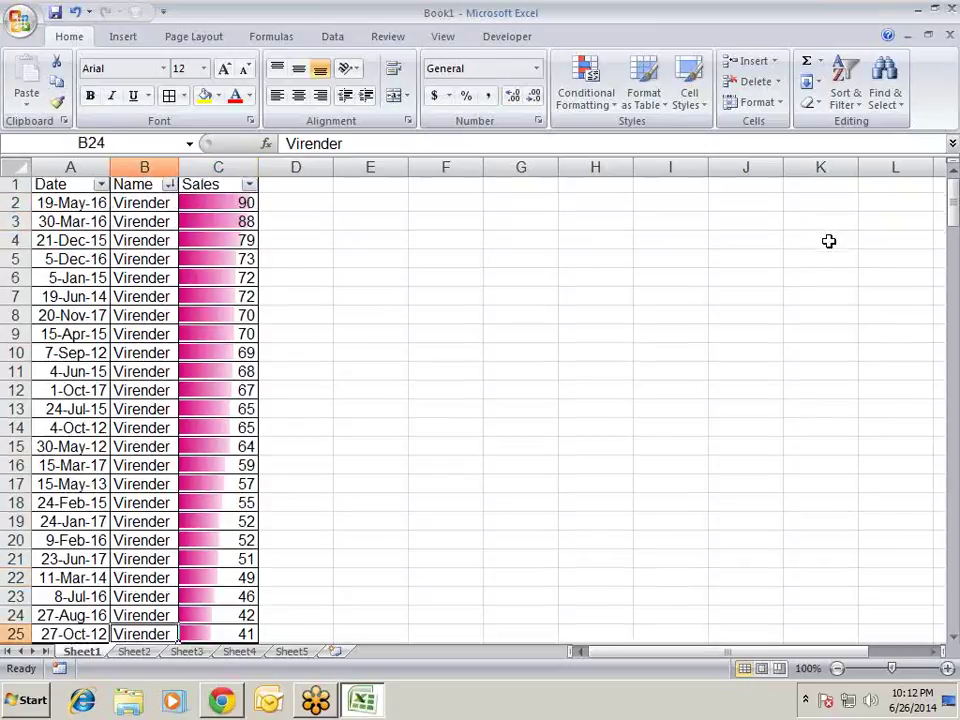
pyautogui.press('Down')
pyautogui.press('Down')
pyautogui.press('Down')
pyautogui.press('Down')
pyautogui.hotkey('ctrl', 'Up')
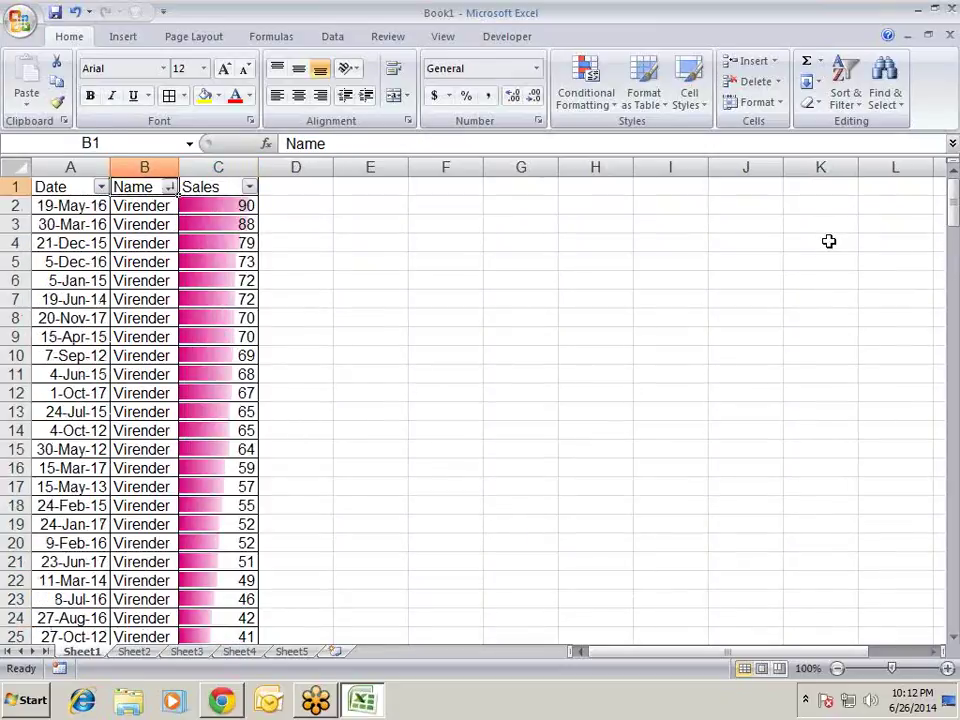
pyautogui.press('Down')
pyautogui.press('Left')
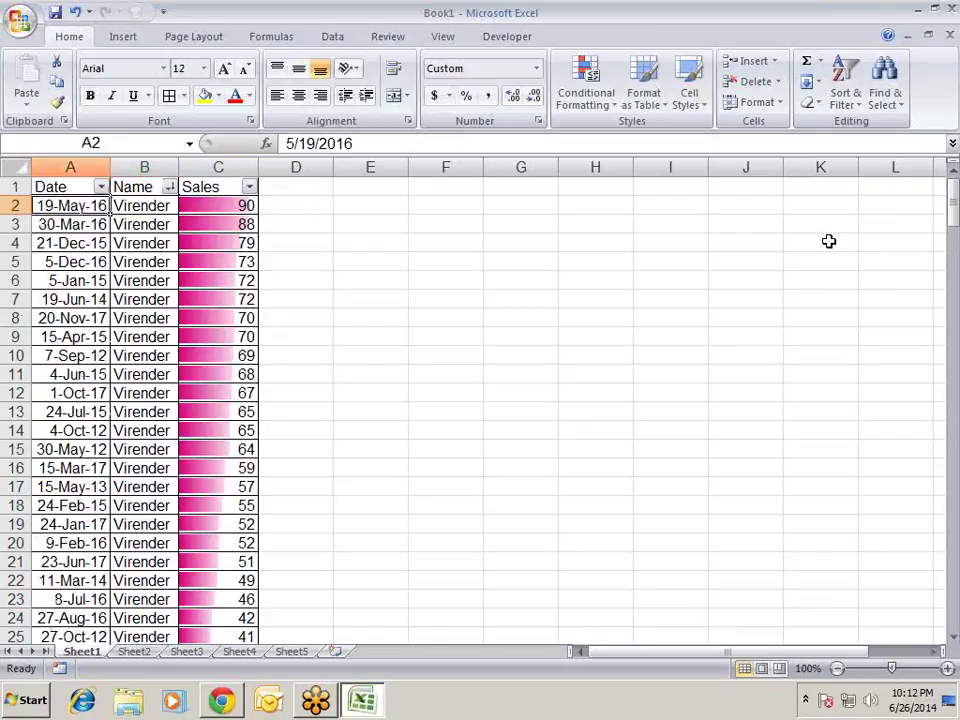
pyautogui.hotkey('alt', 'd')
pyautogui.press('s')
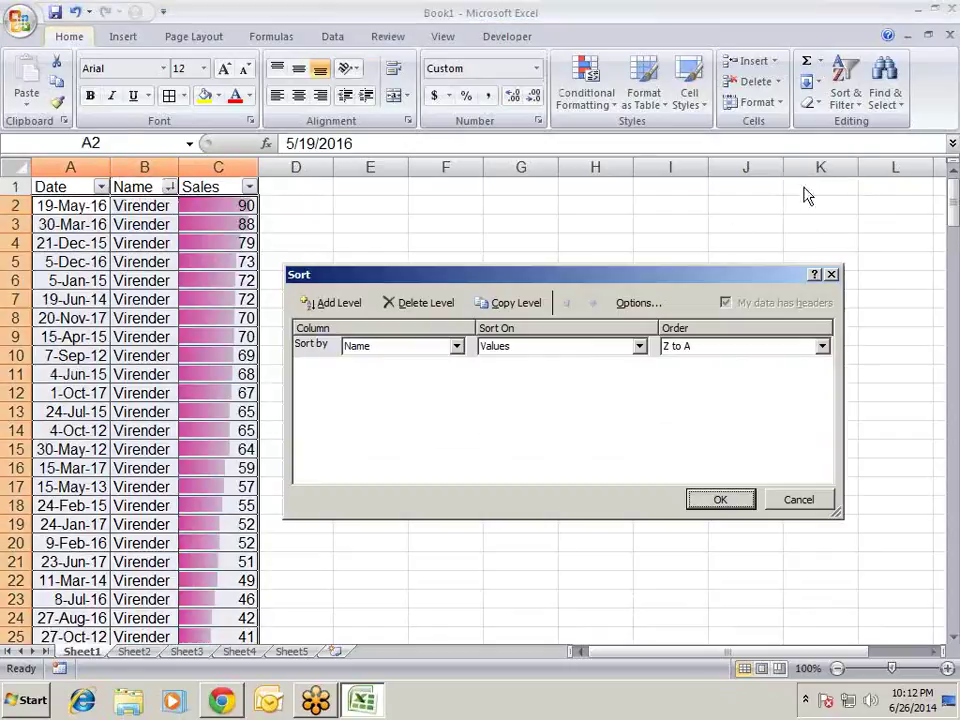
pyautogui.click(456, 345)
pyautogui.click(428, 366)
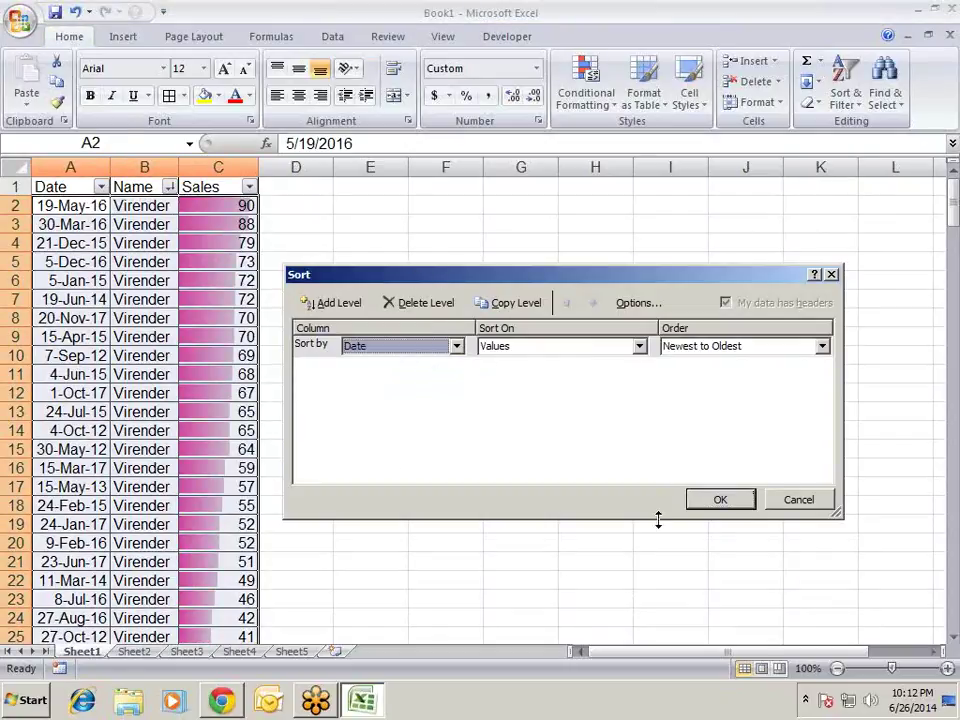
pyautogui.click(720, 499)
pyautogui.click(317, 258)
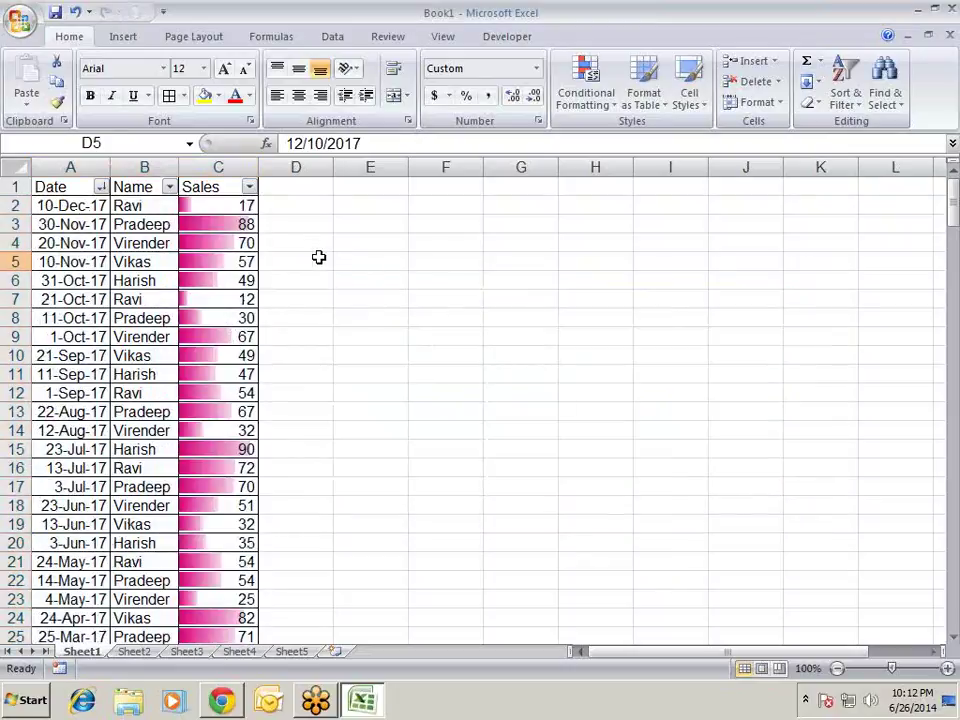
pyautogui.click(250, 243)
pyautogui.moveTo(246, 300); pyautogui.dragTo(236, 320)
pyautogui.click(228, 376)
pyautogui.click(222, 412)
pyautogui.click(214, 466)
pyautogui.scroll(-1, 272, 248)
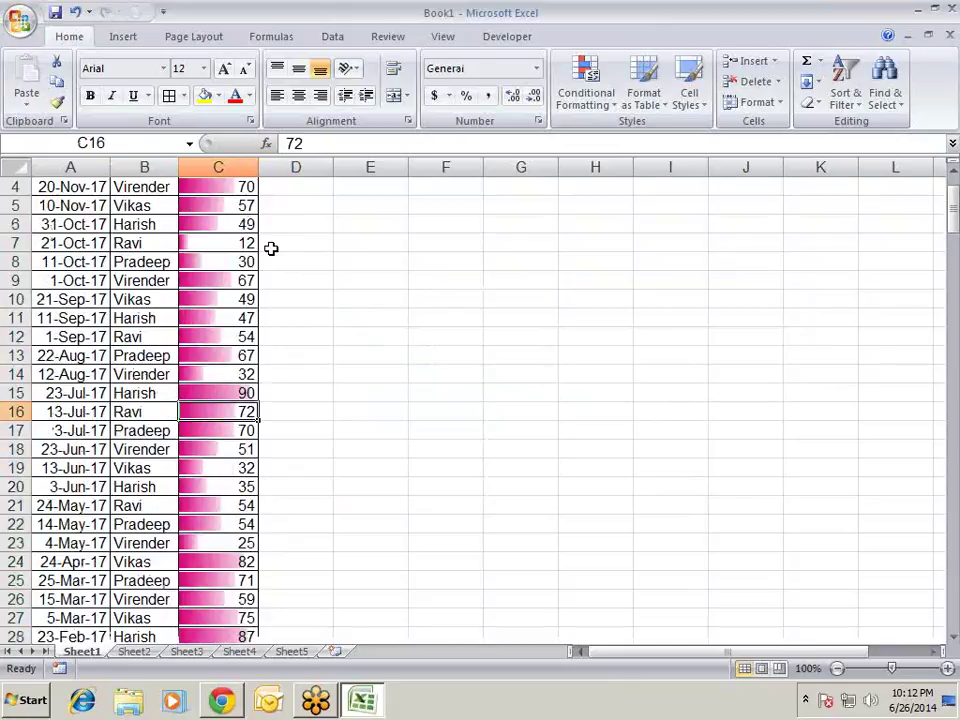
pyautogui.scroll(-1, 290, 236)
pyautogui.scroll(2, 259, 492)
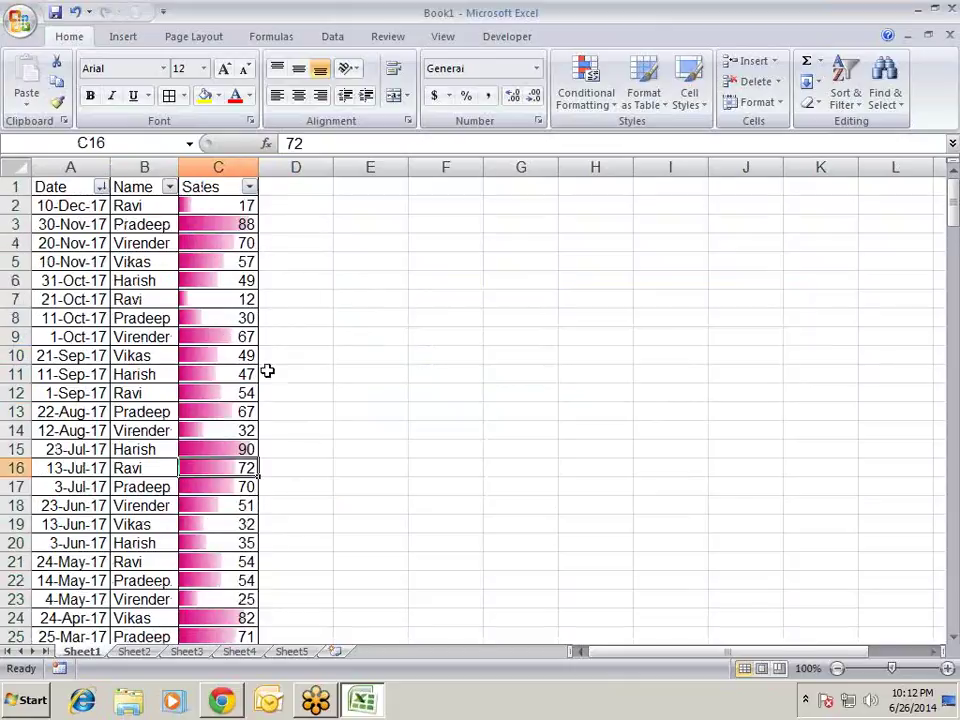
pyautogui.click(248, 297)
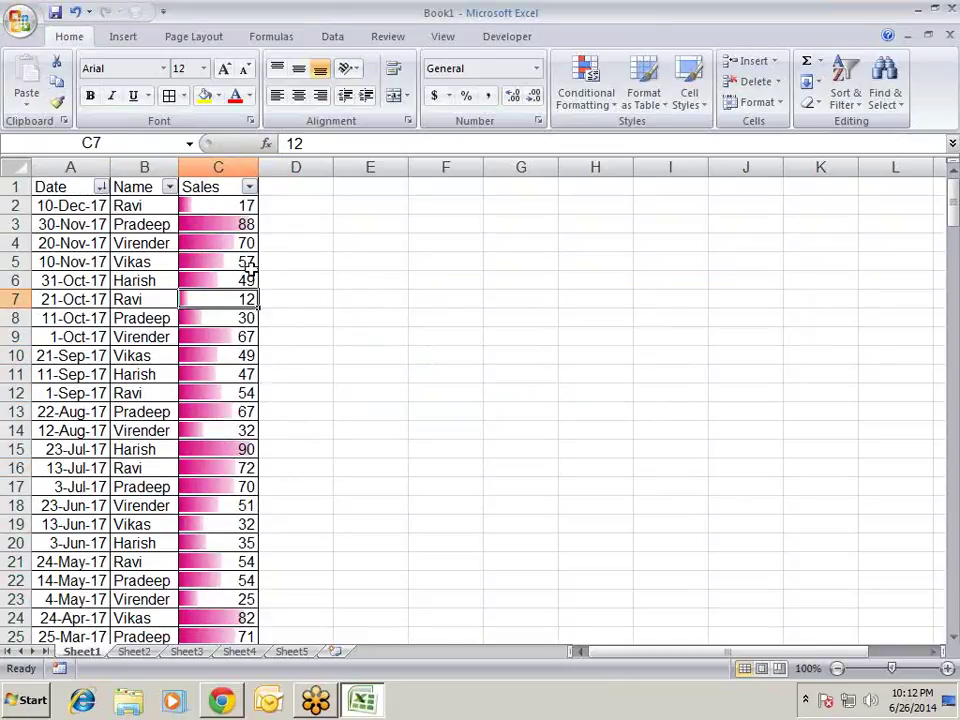
pyautogui.click(242, 205)
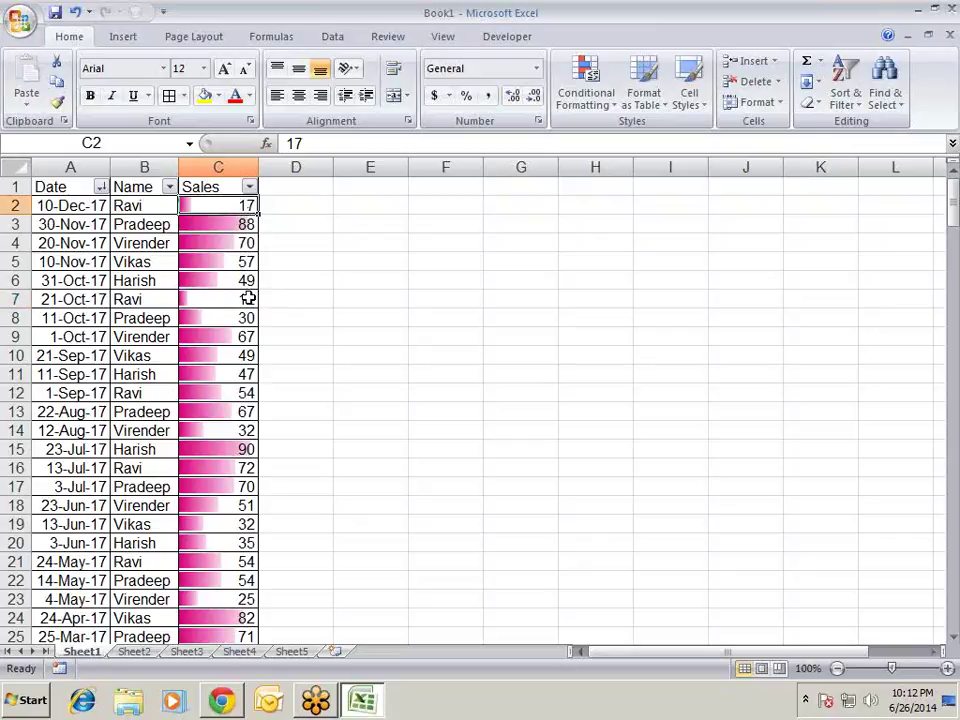
pyautogui.click(246, 297)
pyautogui.moveTo(223, 350); pyautogui.dragTo(223, 337)
pyautogui.click(226, 376)
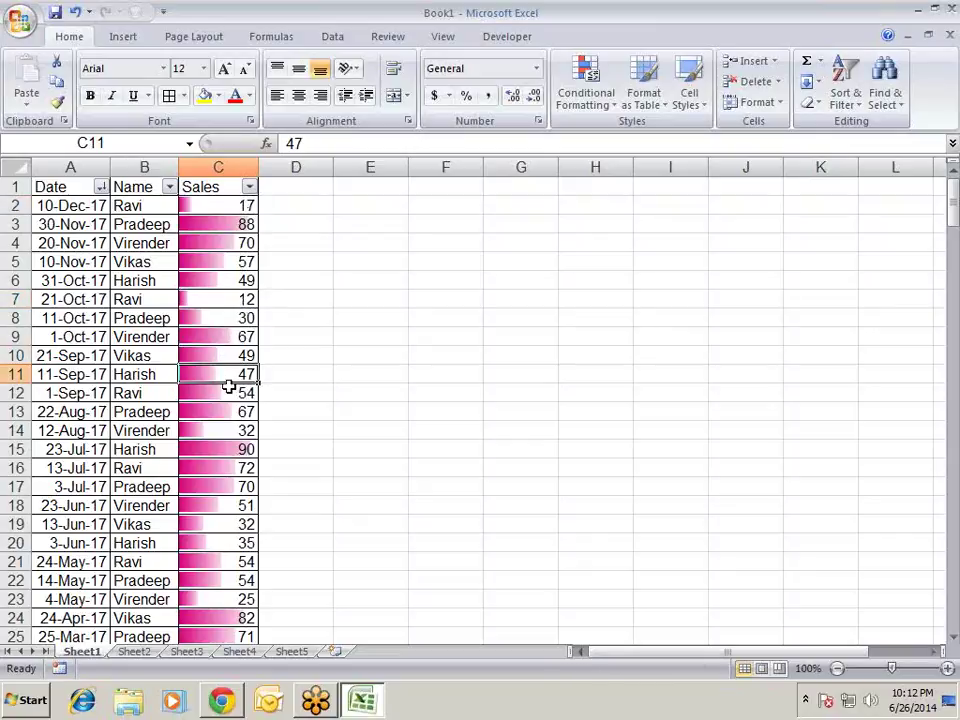
pyautogui.click(242, 448)
pyautogui.click(247, 524)
pyautogui.click(206, 564)
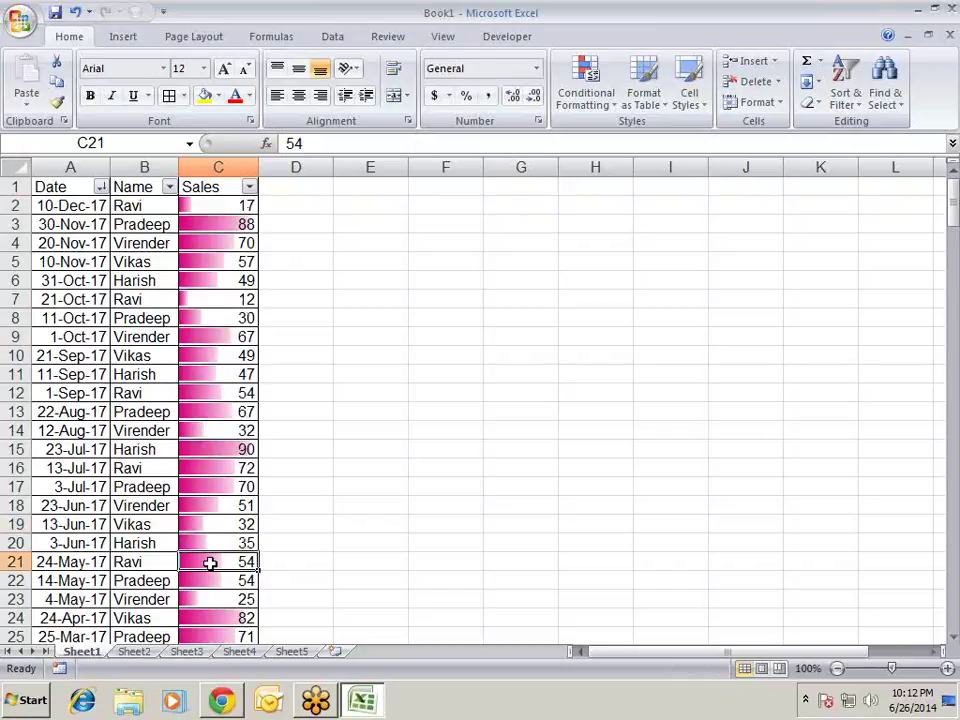
pyautogui.click(212, 485)
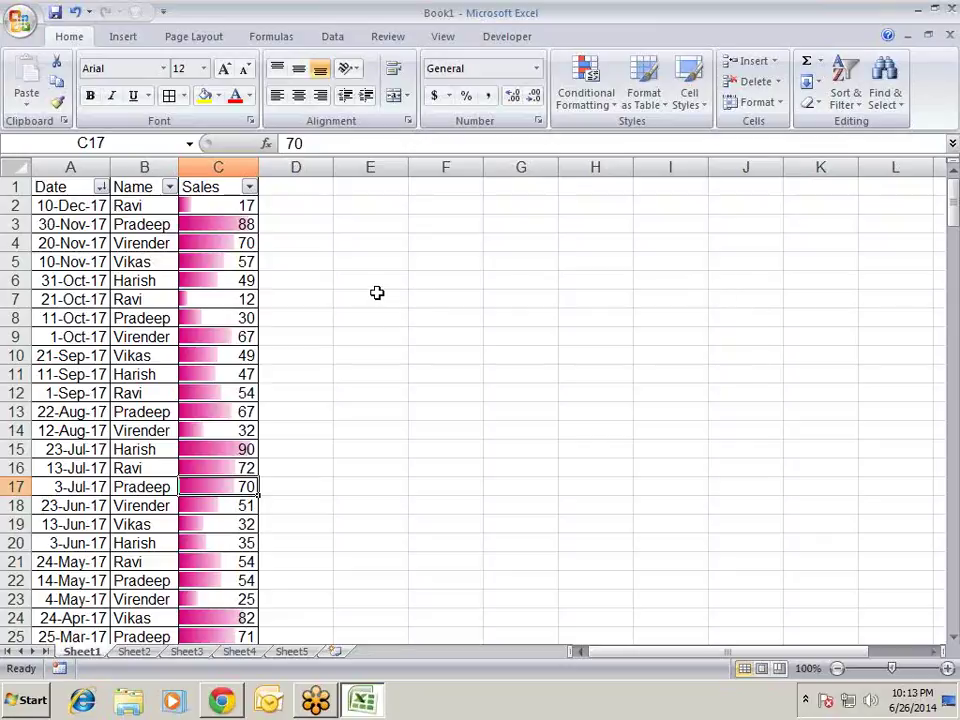
pyautogui.scroll(-5, 228, 584)
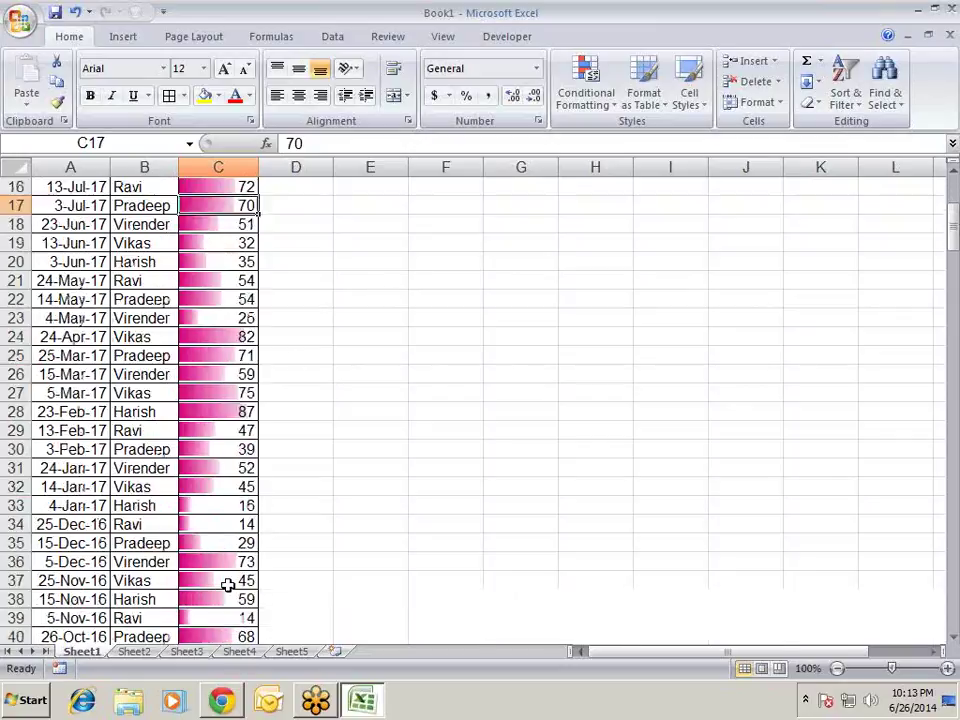
pyautogui.scroll(-2, 230, 578)
pyautogui.scroll(-7, 232, 574)
pyautogui.scroll(-4, 243, 576)
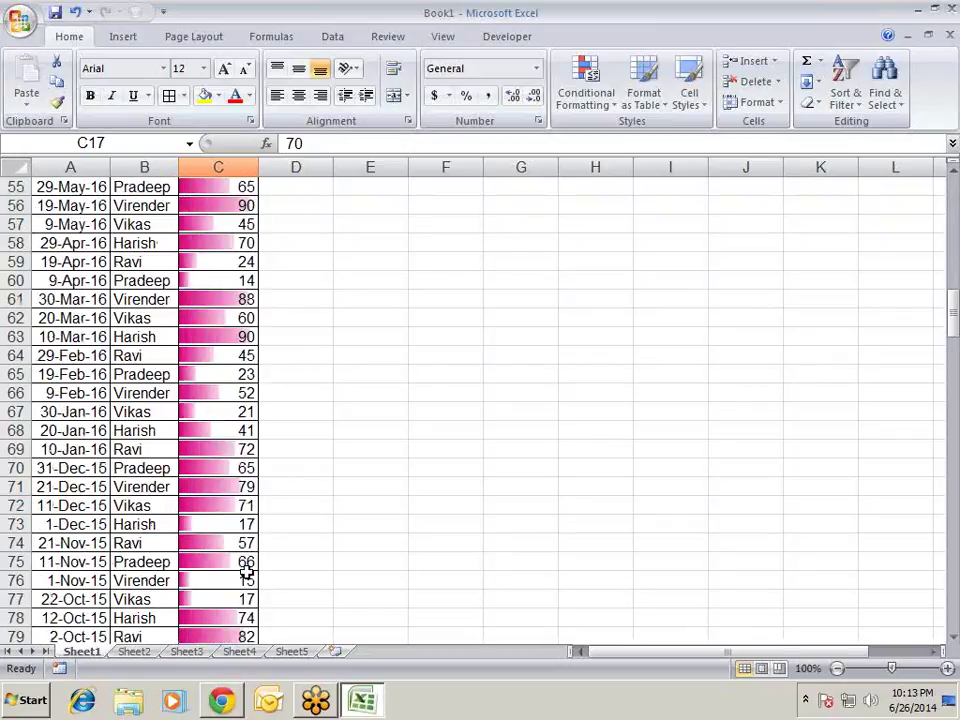
pyautogui.scroll(1, 247, 598)
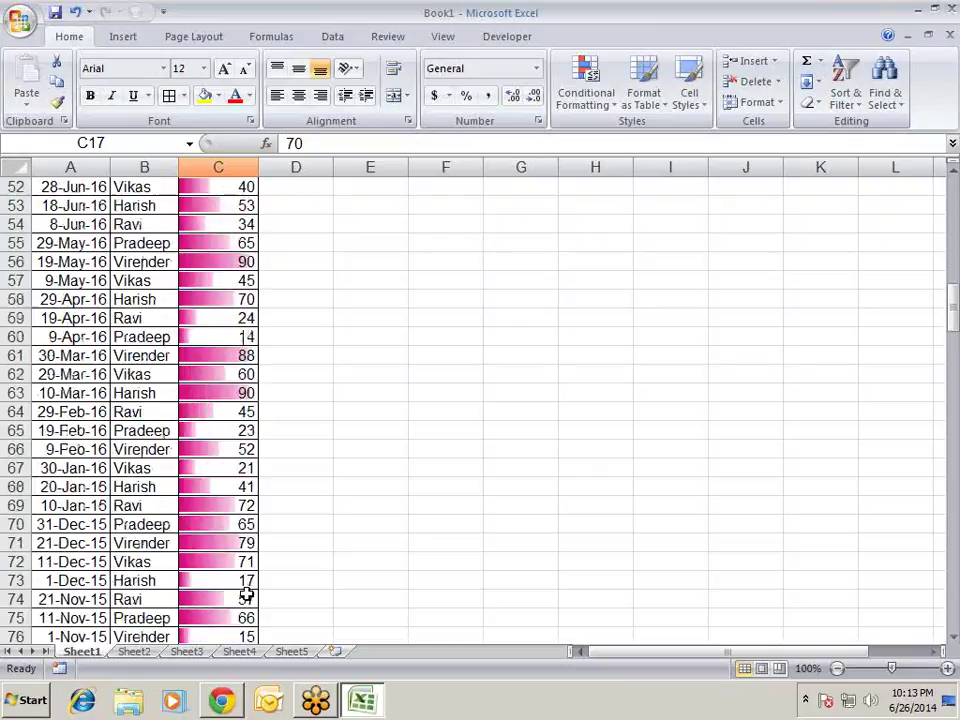
pyautogui.scroll(6, 246, 597)
pyautogui.scroll(11, 247, 600)
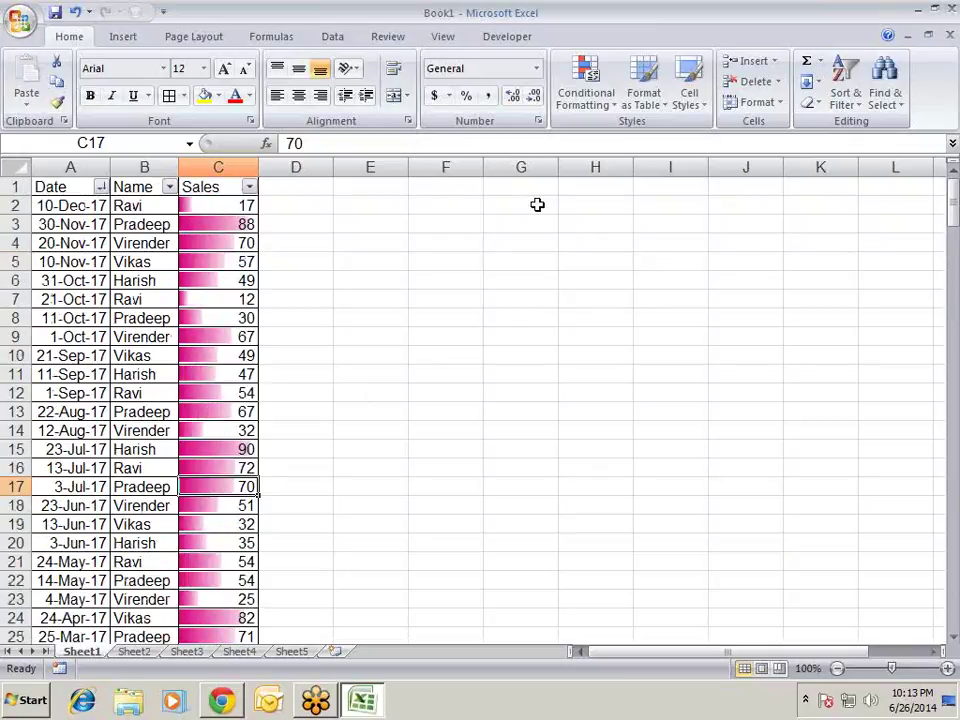
pyautogui.click(501, 262)
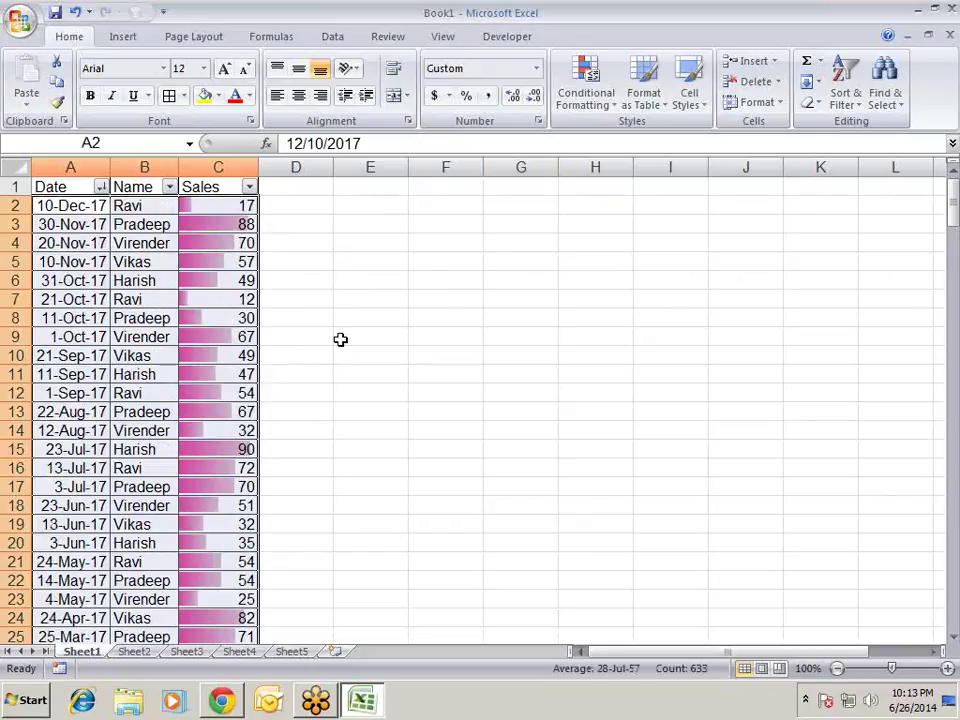
# - In Manage Rules showing This Worksheet, delete the Data Bar rule and apply, then reselect C2:C212
pyautogui.click(285, 315)
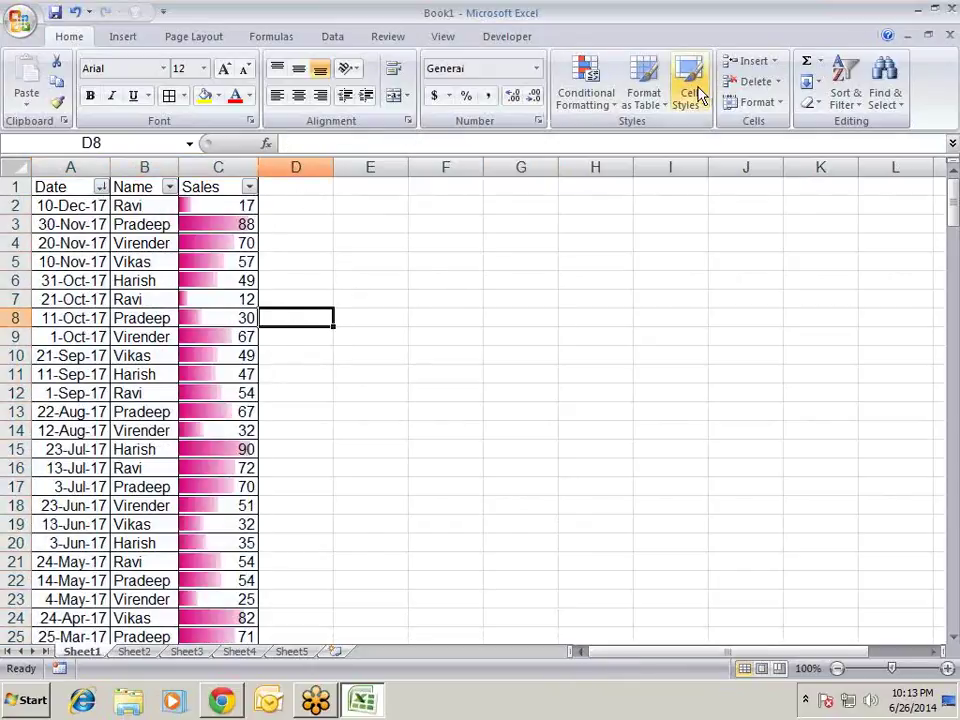
pyautogui.click(586, 82)
pyautogui.click(626, 376)
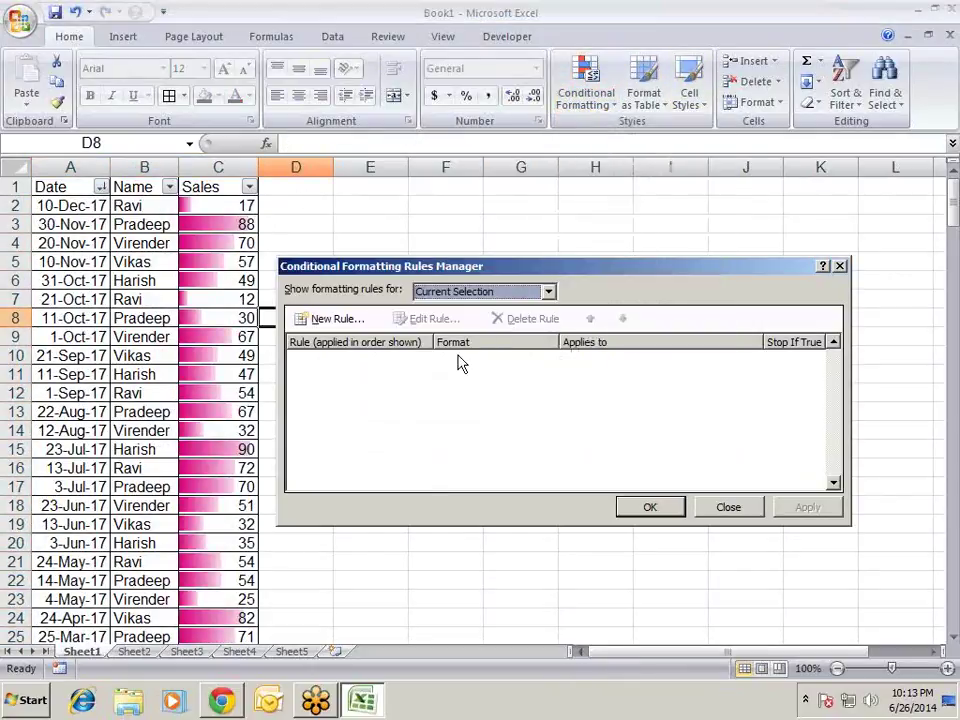
pyautogui.click(548, 291)
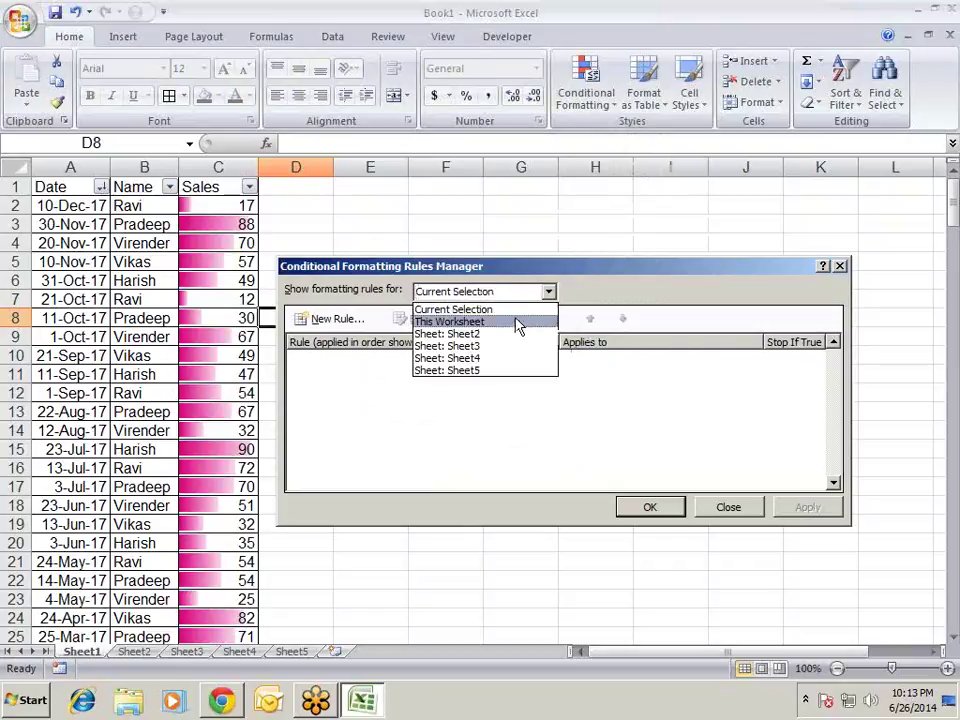
pyautogui.click(516, 321)
pyautogui.click(499, 318)
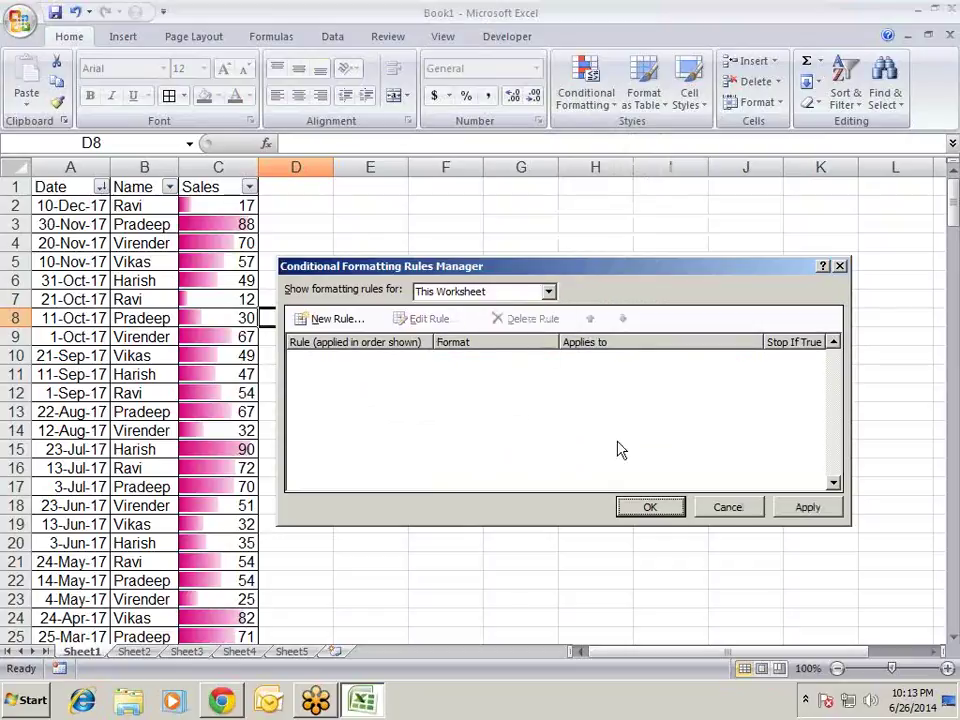
pyautogui.click(805, 507)
pyautogui.click(670, 507)
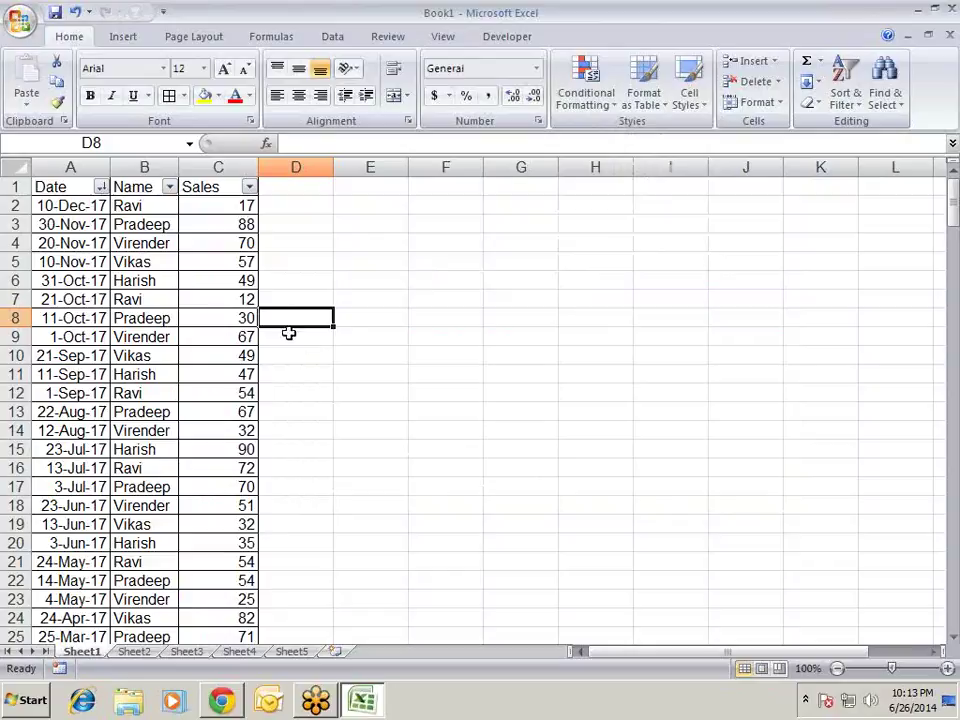
pyautogui.click(231, 209)
pyautogui.hotkey('ctrl', 'shift', 'Down')
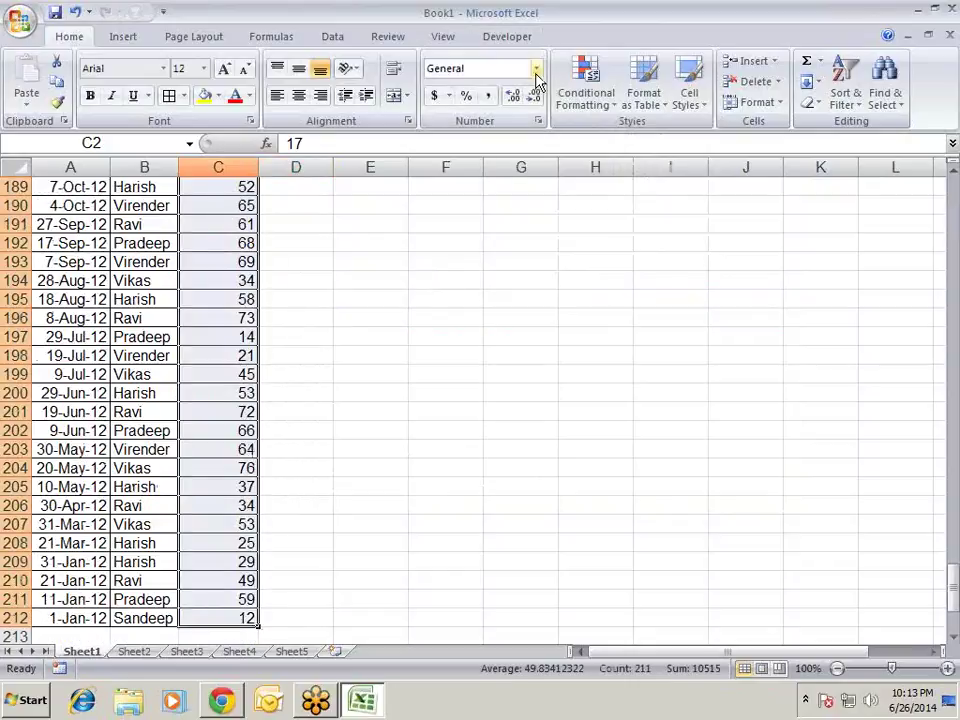
# - Apply the Green - Yellow - Red Color Scale to C2:C212, turning high values green and low red
pyautogui.click(601, 95)
pyautogui.moveTo(626, 262)
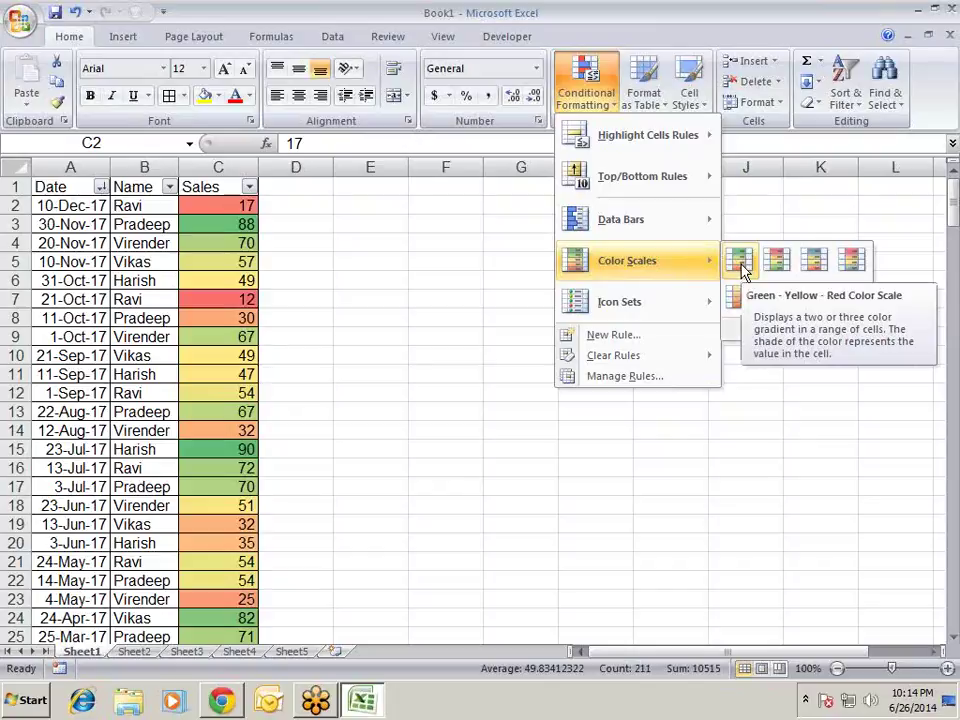
pyautogui.click(741, 262)
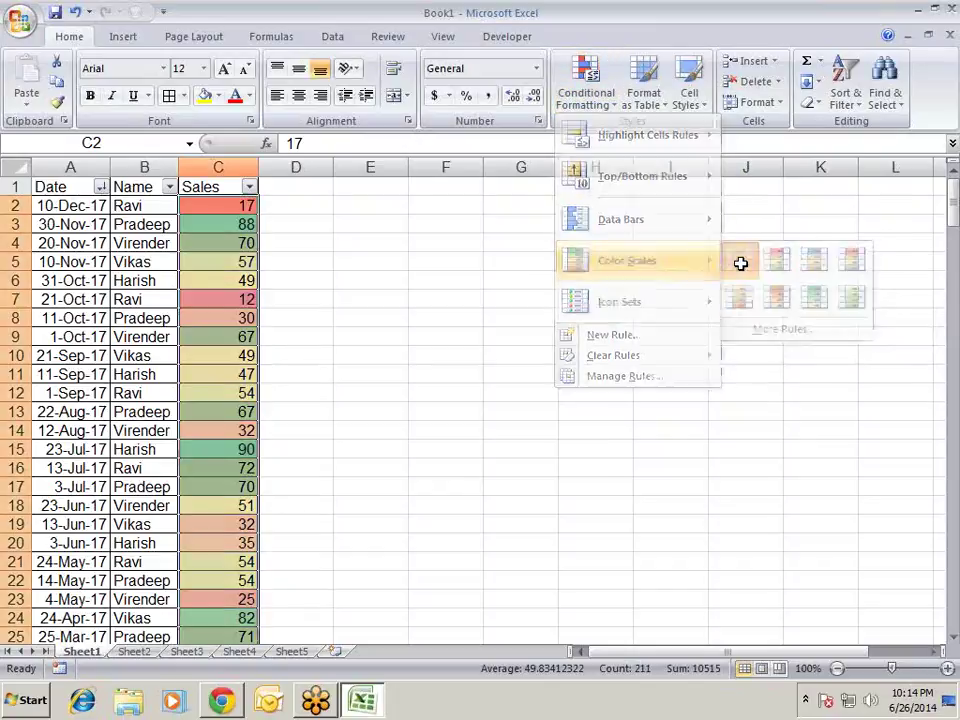
pyautogui.click(283, 207)
pyautogui.press('Left')
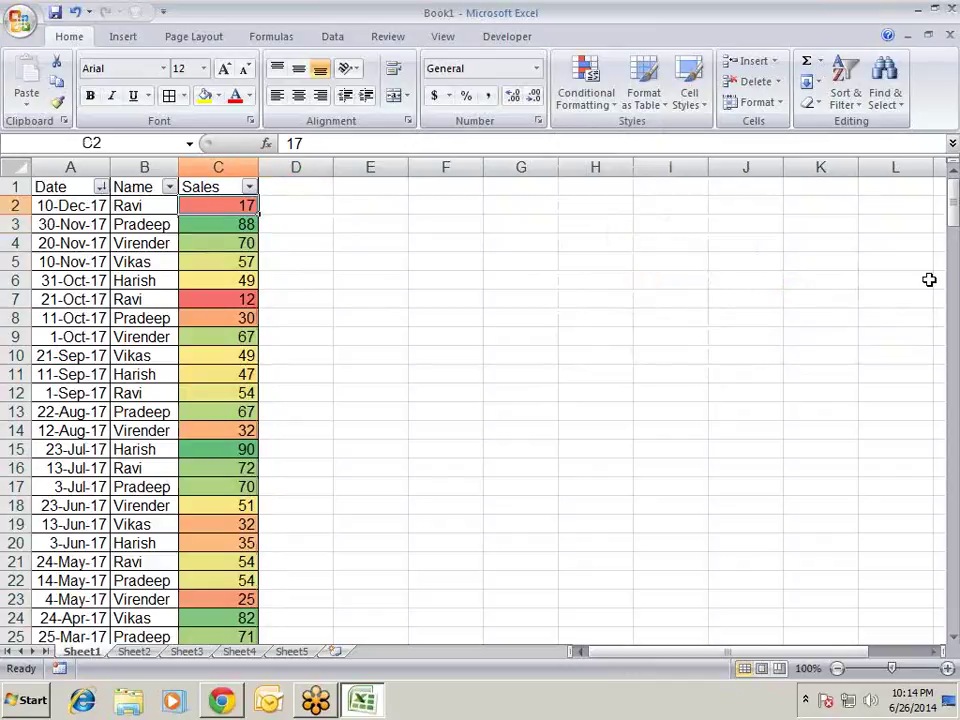
# - Enter trial values 10, 0, 20, 30 and 25 in C2 to watch its colour shift
pyautogui.write('10')
pyautogui.press('Return')
pyautogui.press('Up')
pyautogui.write('0')
pyautogui.press('Return')
pyautogui.press('Up')
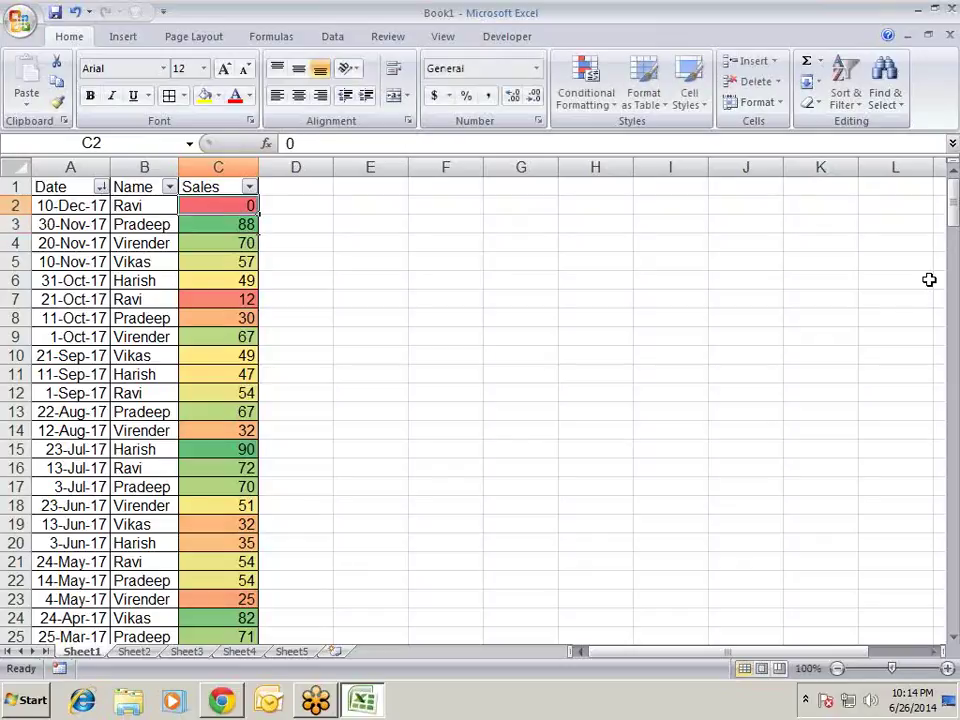
pyautogui.write('20')
pyautogui.press('Return')
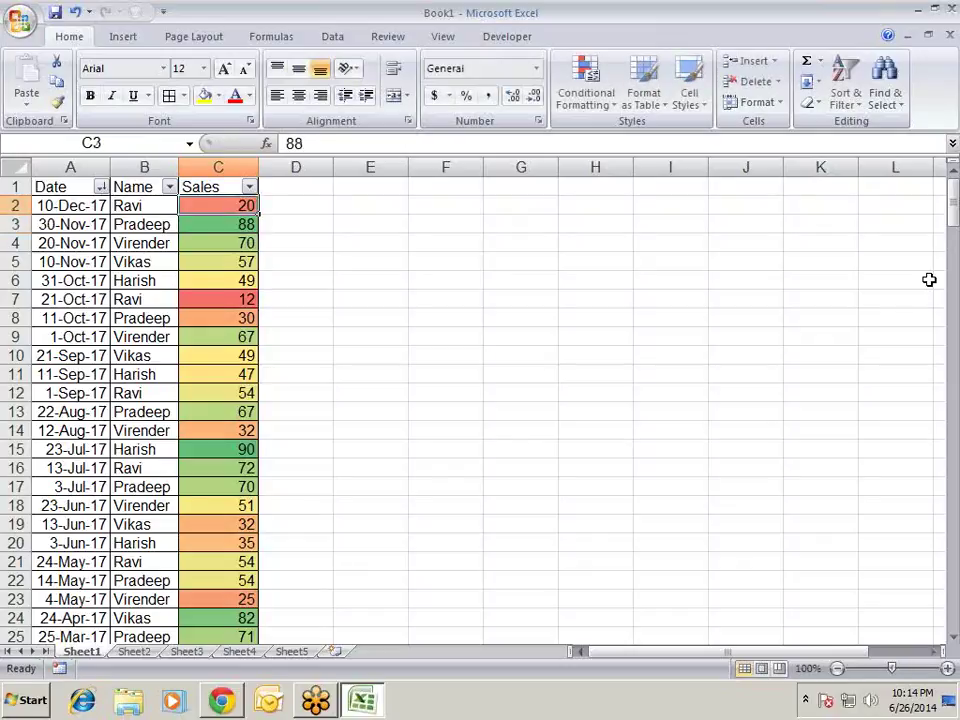
pyautogui.write('30')
pyautogui.press('Return')
pyautogui.hotkey('ctrl', 'z')
pyautogui.write('20')
pyautogui.press('Return')
pyautogui.press('Up')
pyautogui.write('25')
pyautogui.press('Return')
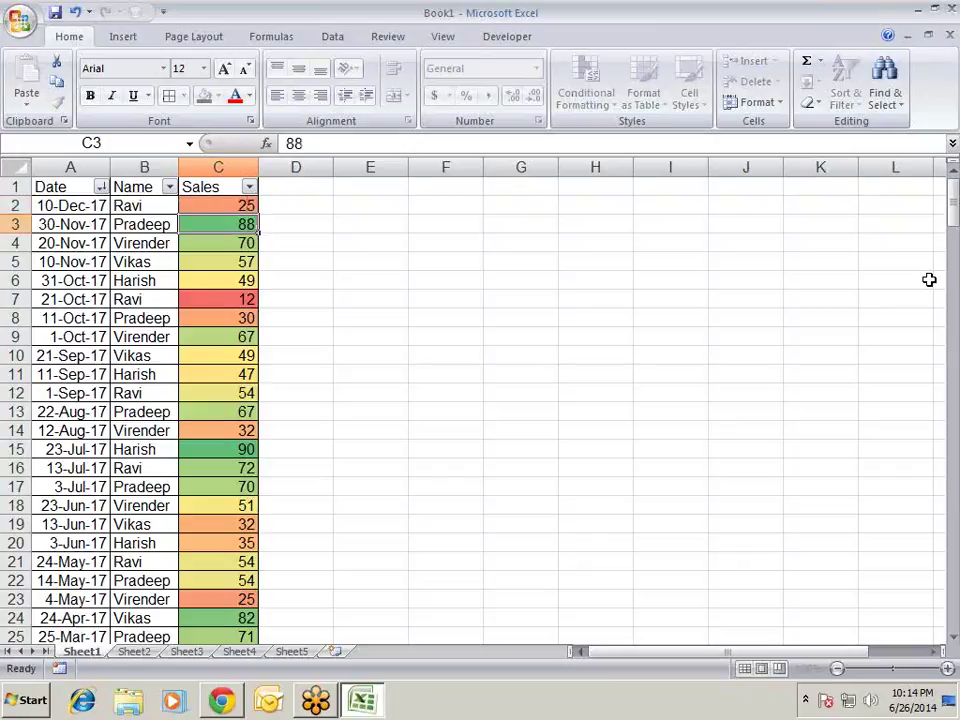
pyautogui.press('Up')
# - Continue testing C2 with values 40, 50, 60, 70, 85 and 90
pyautogui.write('40')
pyautogui.press('Return')
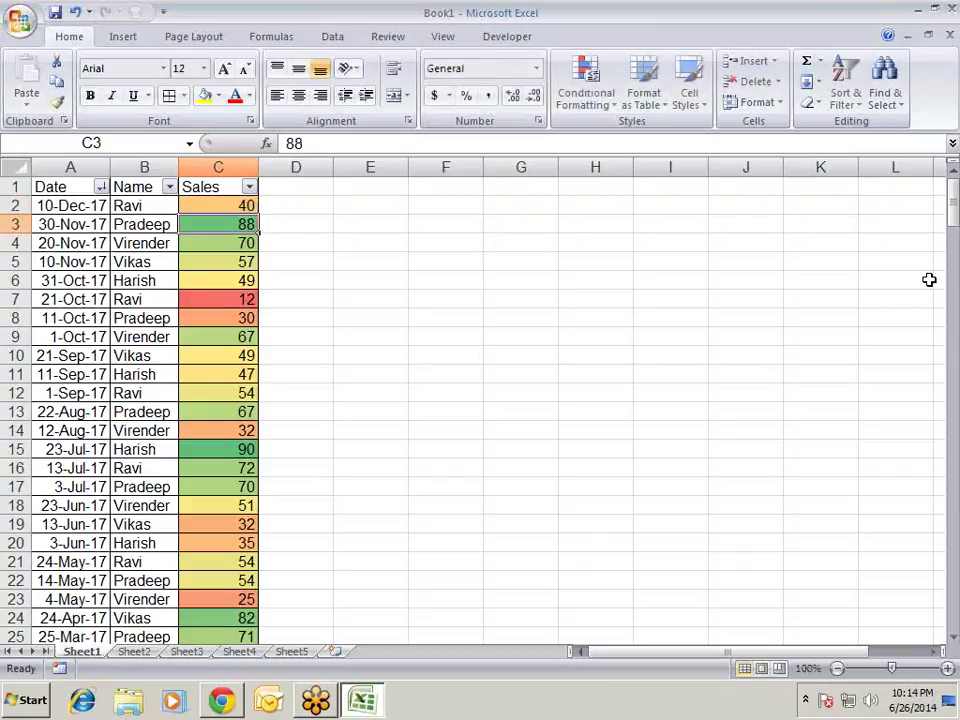
pyautogui.write('5')
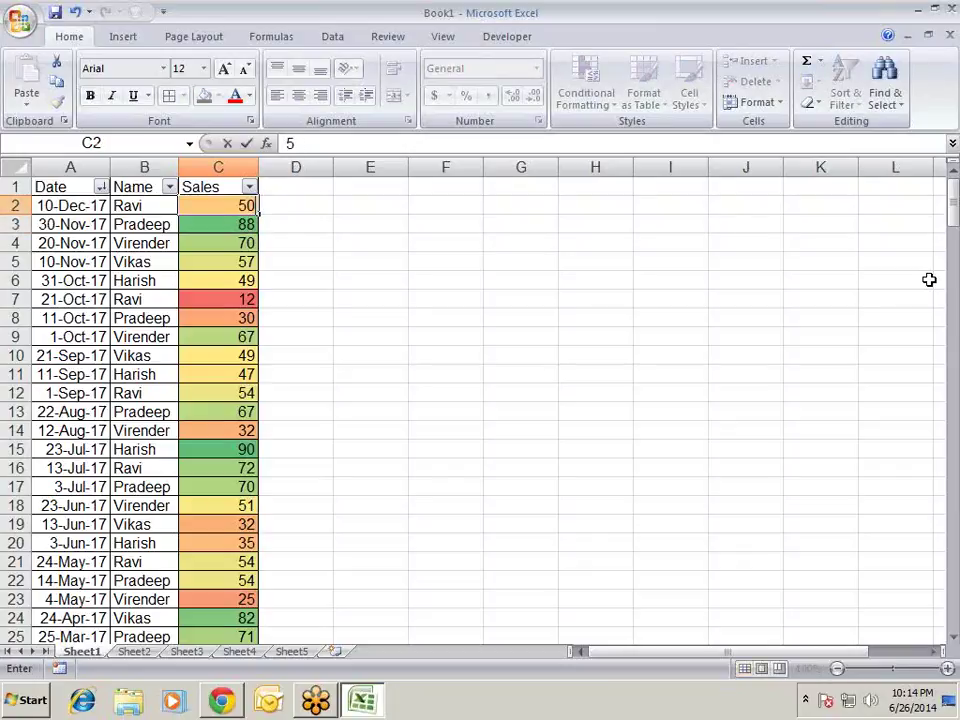
pyautogui.press('Return')
pyautogui.press('Up')
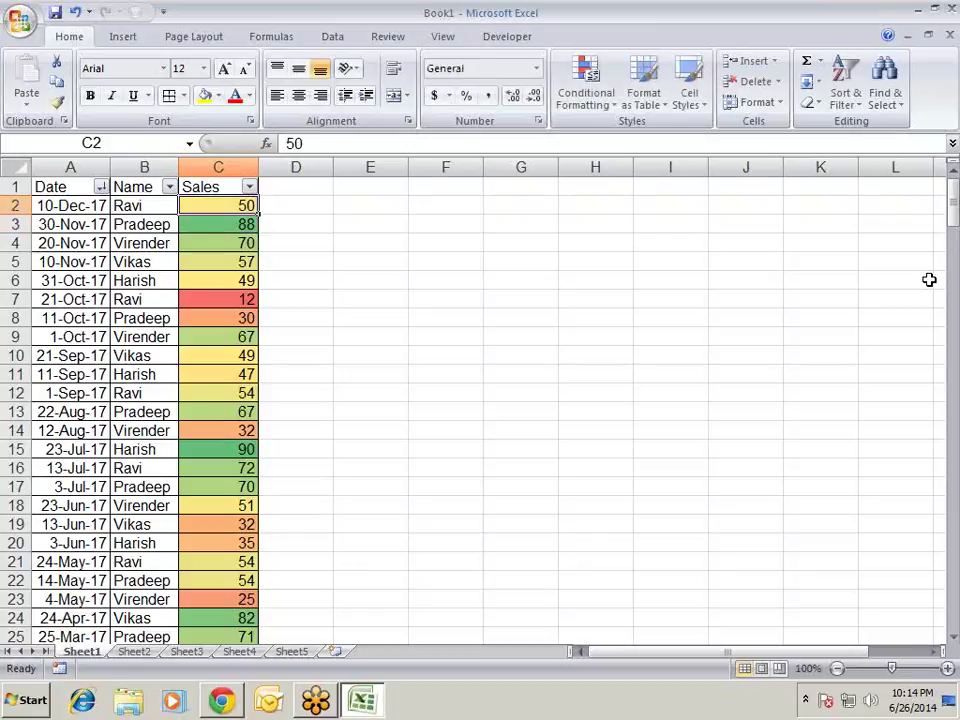
pyautogui.write('6')
pyautogui.press('Return')
pyautogui.press('Up')
pyautogui.write('7')
pyautogui.press('Return')
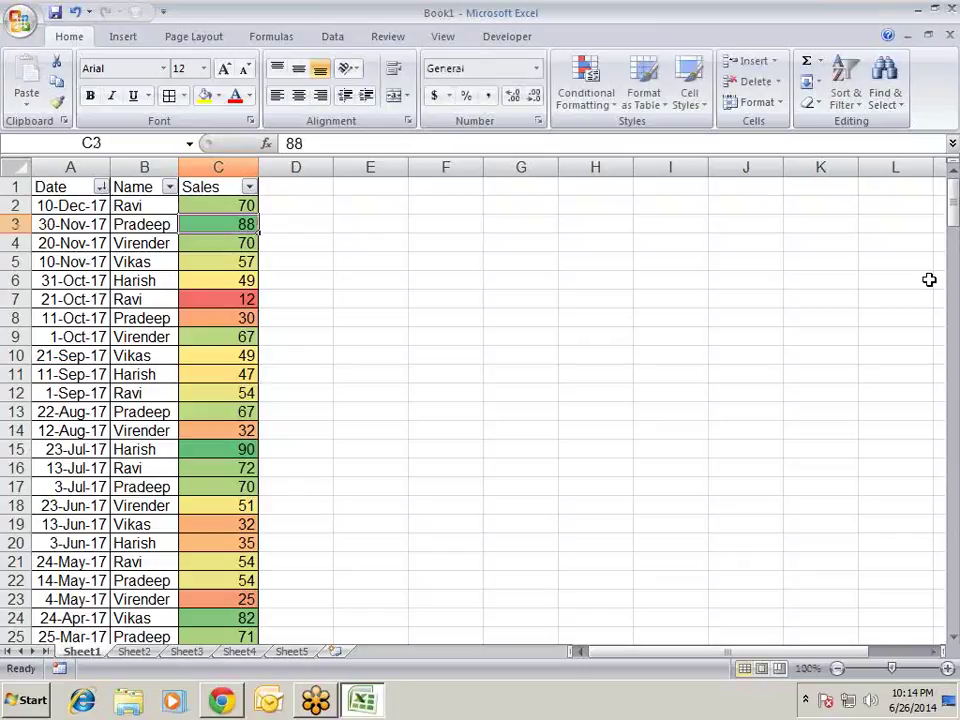
pyautogui.press('Up')
pyautogui.write('85')
pyautogui.press('Return')
pyautogui.press('Up')
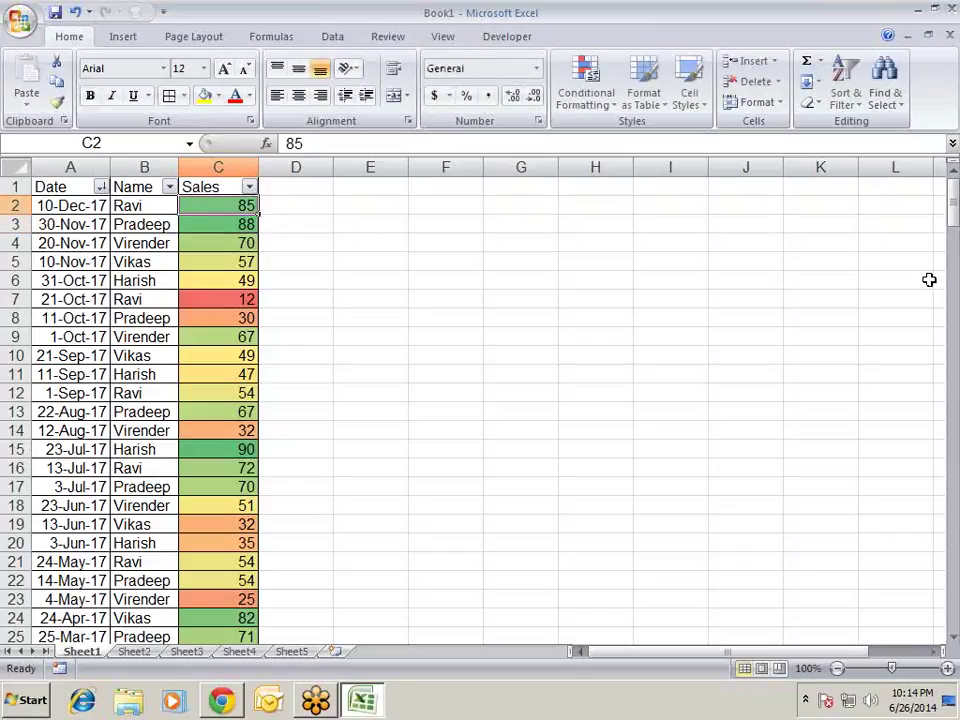
pyautogui.write('90')
pyautogui.press('Return')
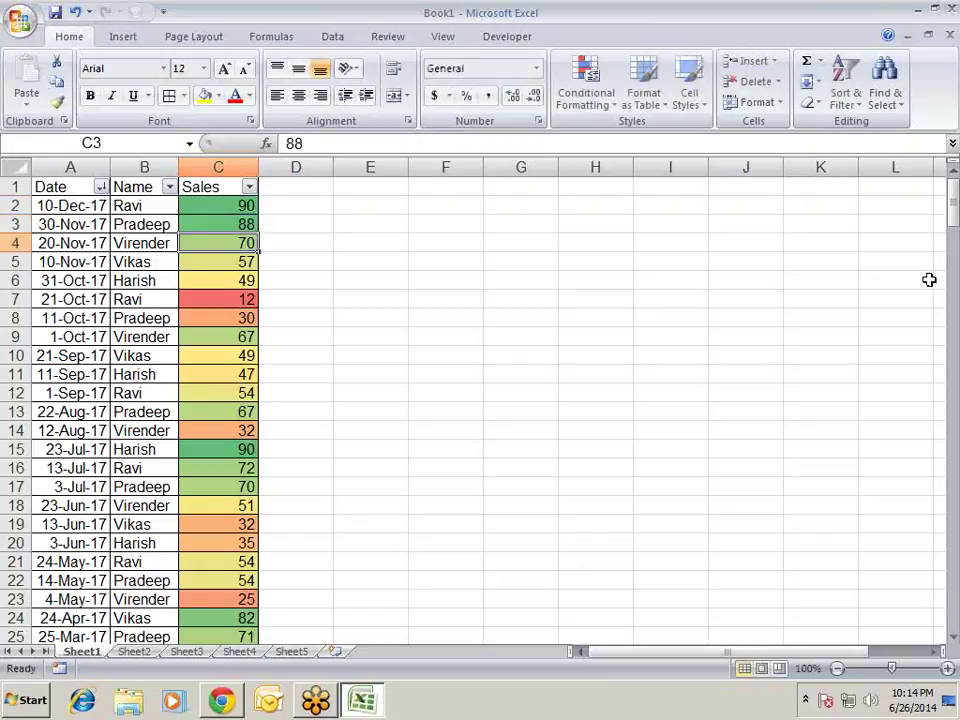
pyautogui.press('Up')
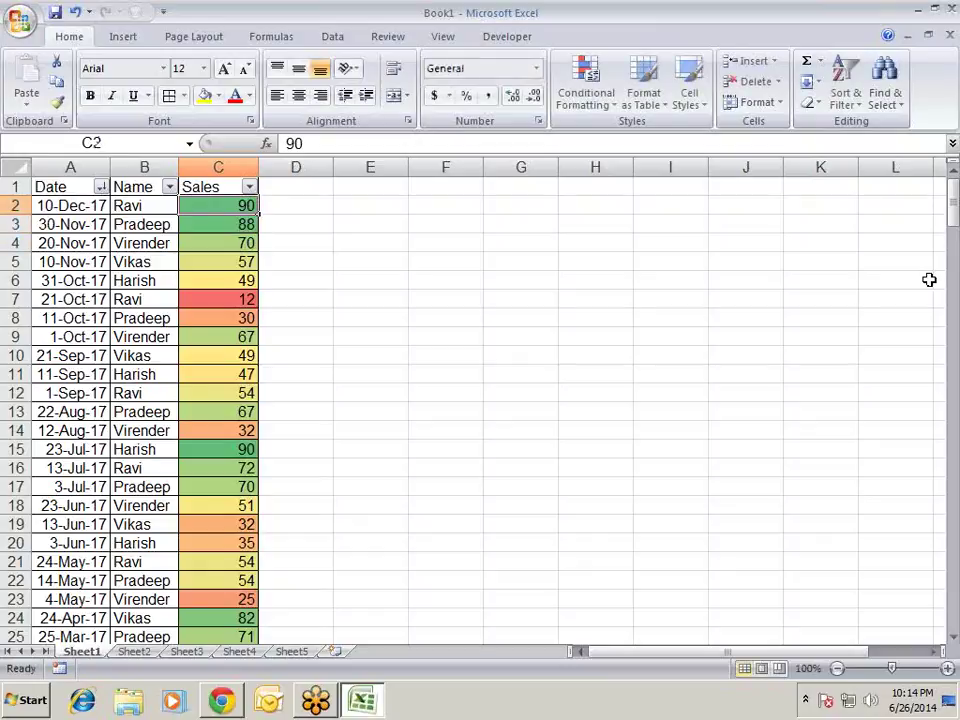
# - Undo the last trial values in C2 and select the Sales values down to row 212
pyautogui.press('Down')
pyautogui.press('Down')
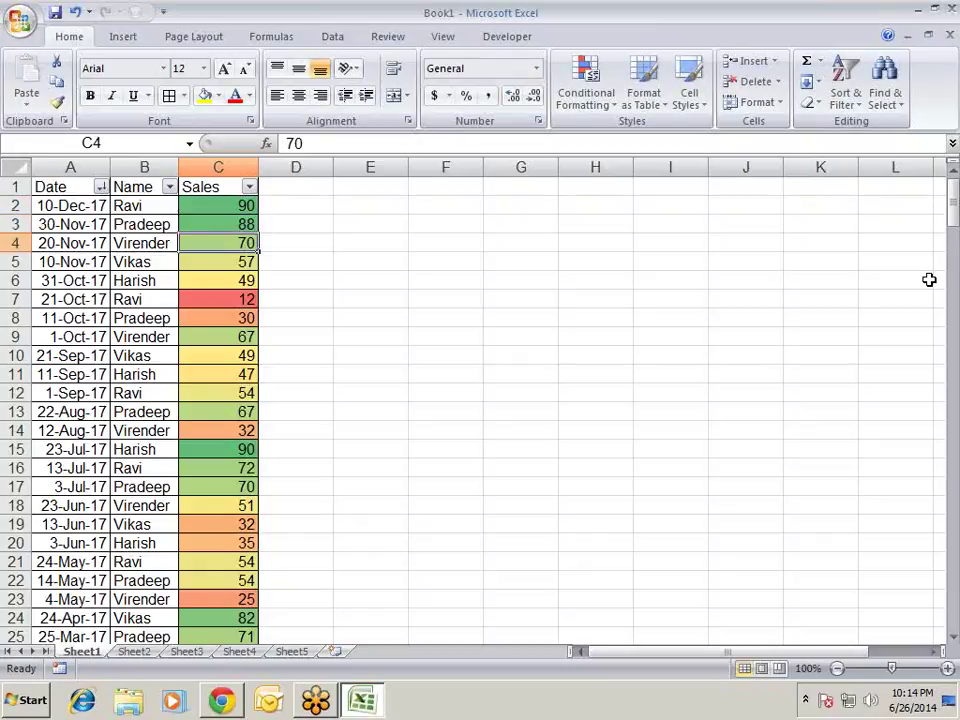
pyautogui.hotkey('ctrl', 'z')
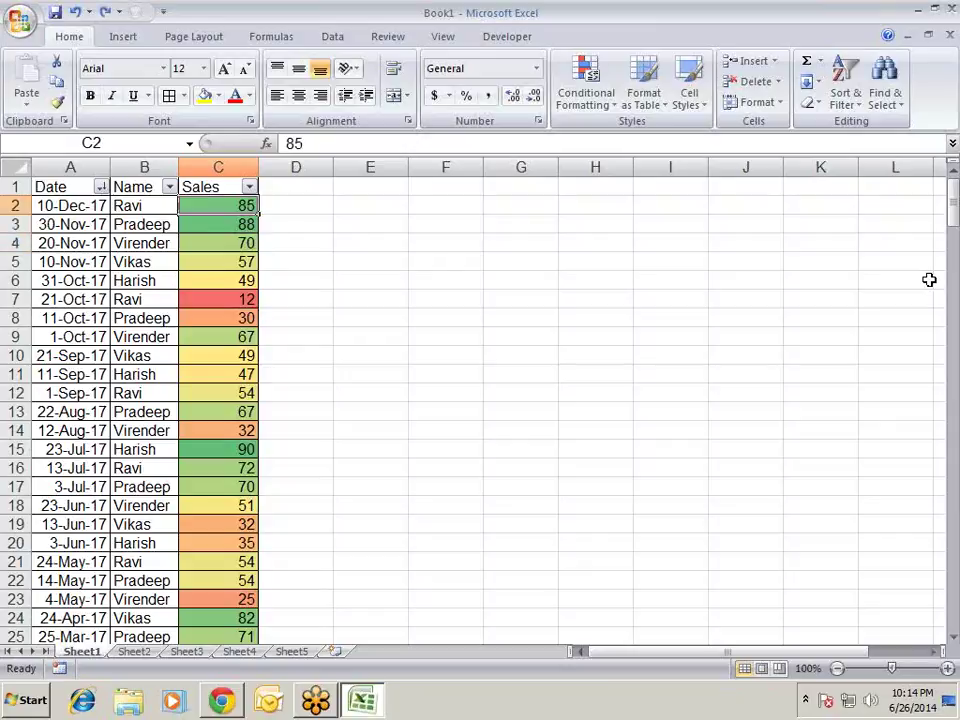
pyautogui.hotkey('ctrl', 'z')
pyautogui.hotkey('ctrl', 'z')
pyautogui.hotkey('ctrl', 'z')
pyautogui.hotkey('ctrl', 'z')
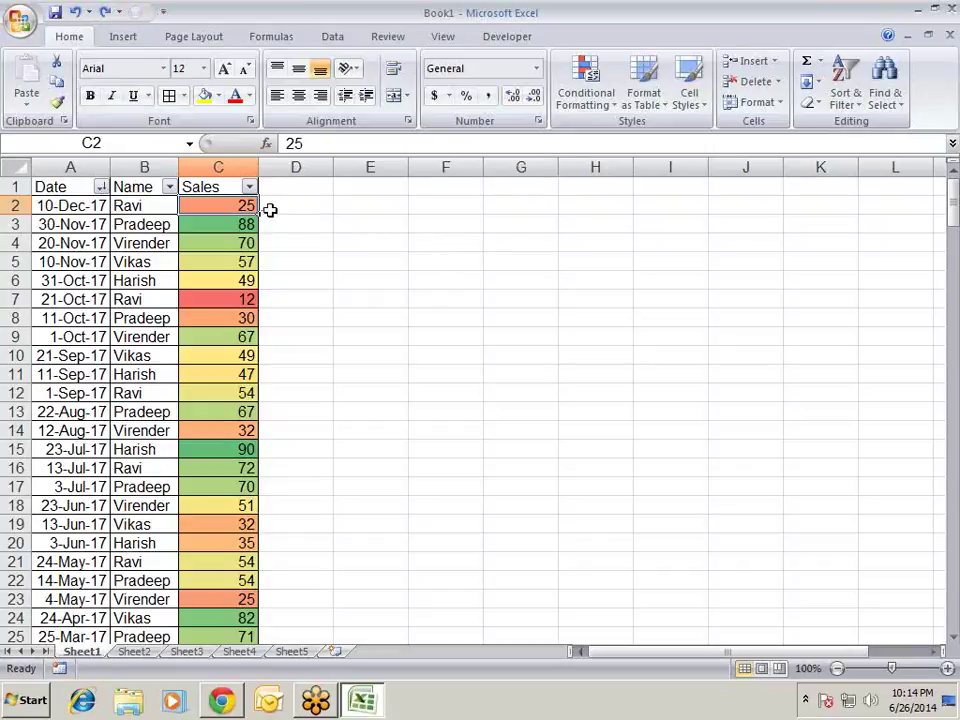
pyautogui.hotkey('ctrl', 'shift', 'Down')
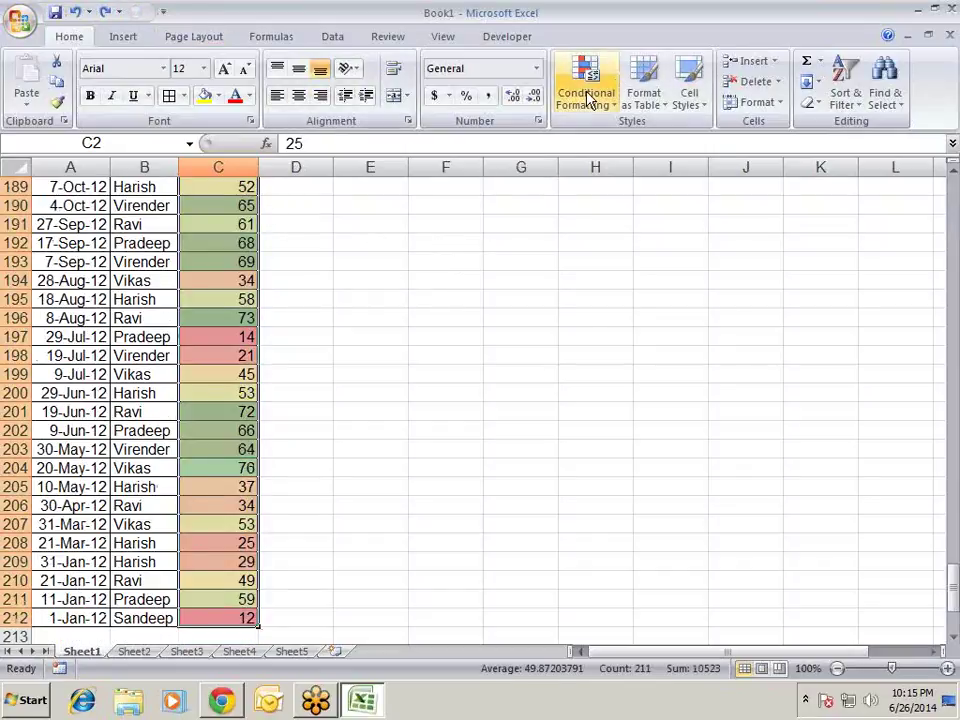
# - Clear all conditional formatting rules from the entire sheet
pyautogui.click(612, 88)
pyautogui.moveTo(650, 358)
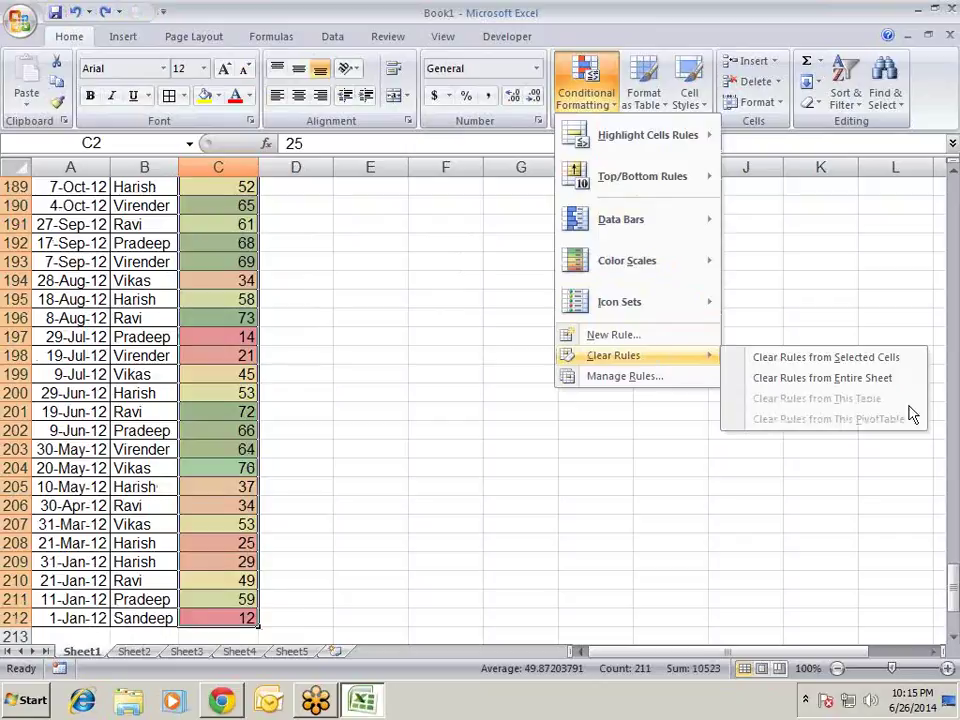
pyautogui.click(805, 378)
pyautogui.scroll(7, 584, 200)
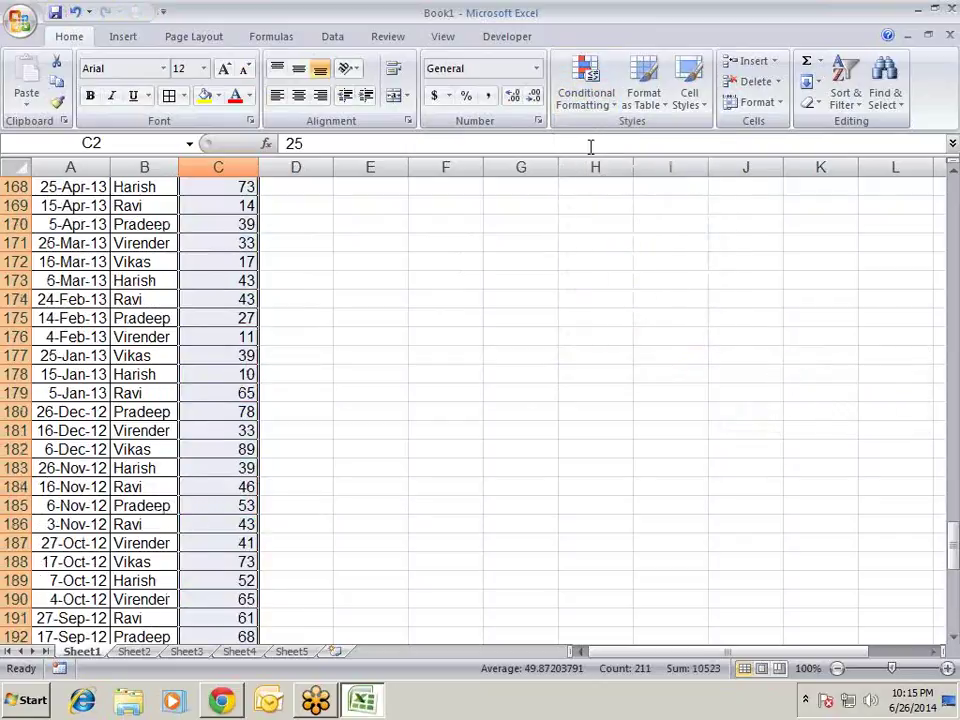
pyautogui.scroll(10, 585, 160)
pyautogui.scroll(1, 572, 138)
# - Apply the 3 Symbols (Uncircled) icon set to the Sales column
pyautogui.click(605, 92)
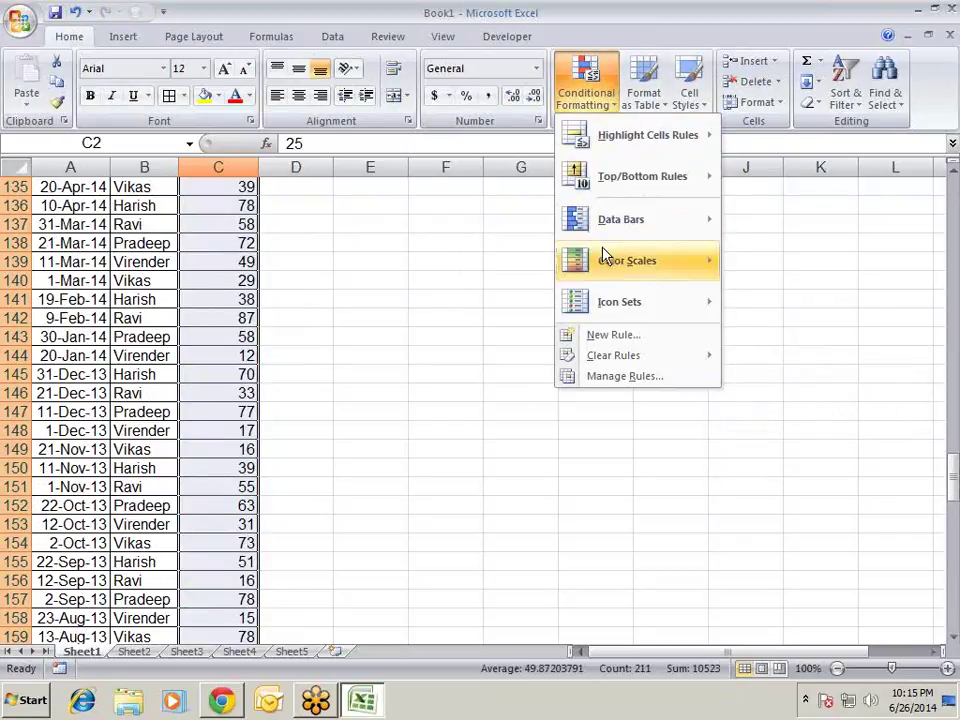
pyautogui.moveTo(651, 268)
pyautogui.moveTo(635, 310)
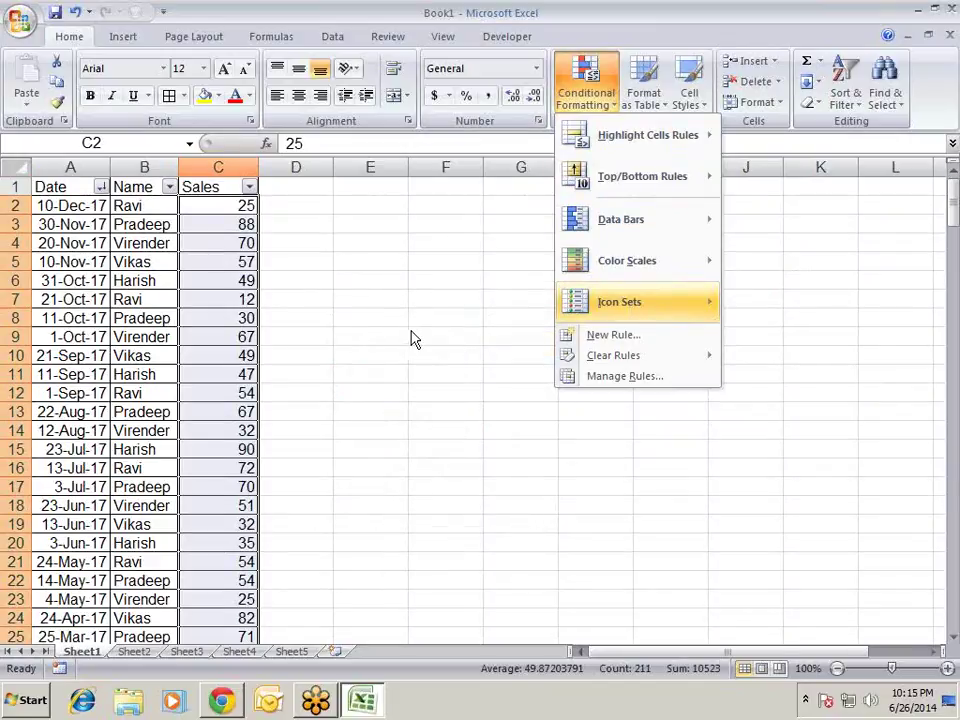
pyautogui.moveTo(585, 312)
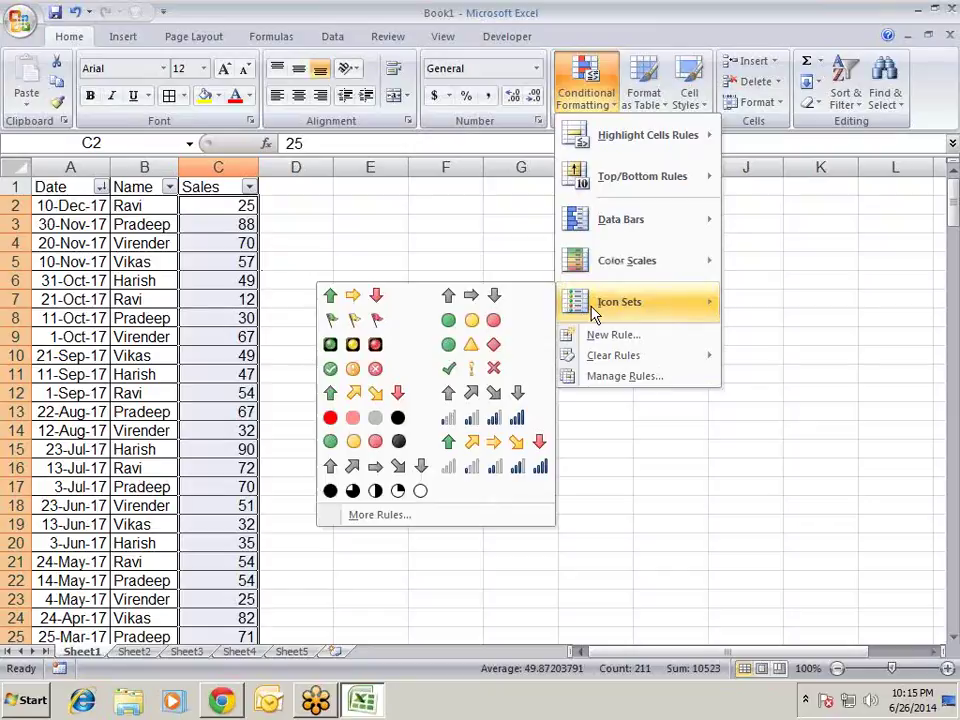
pyautogui.click(494, 370)
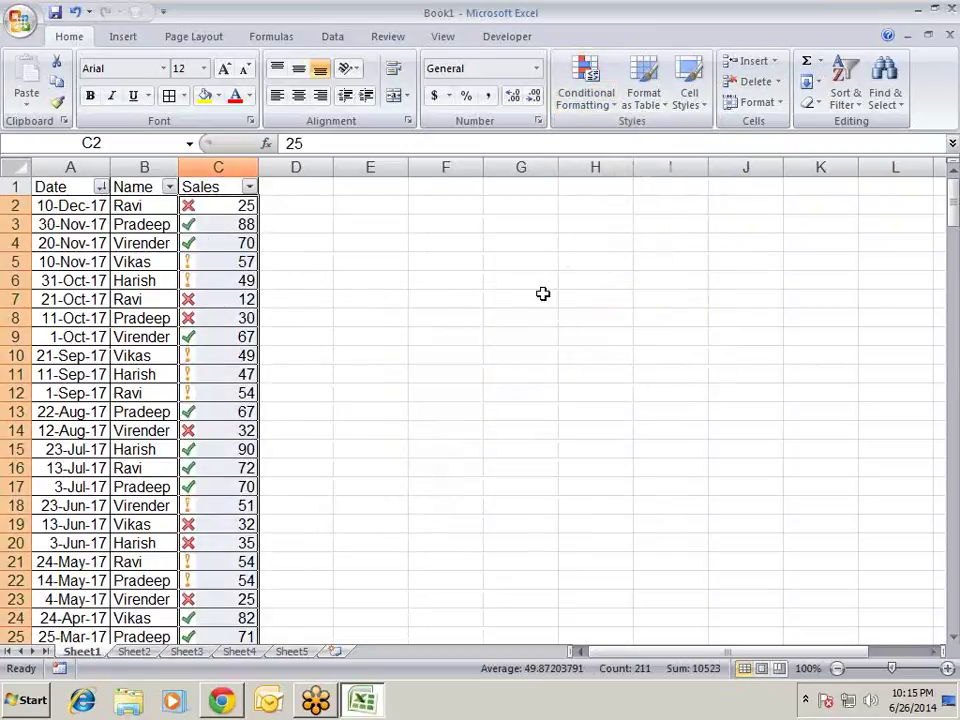
pyautogui.click(520, 280)
# - Select a few Sales cells, such as 88 and 70, to compare their icons
pyautogui.moveTo(240, 226); pyautogui.dragTo(243, 244)
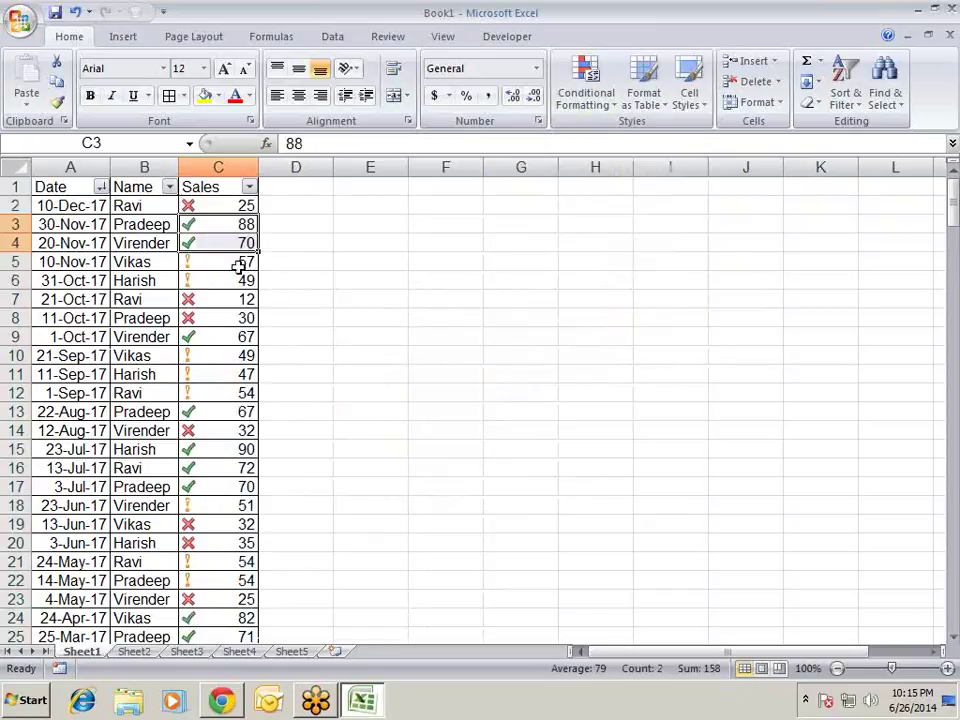
pyautogui.moveTo(229, 261)
pyautogui.mouseDown()
pyautogui.moveTo(251, 281)
pyautogui.moveTo(251, 317)
pyautogui.mouseUp()
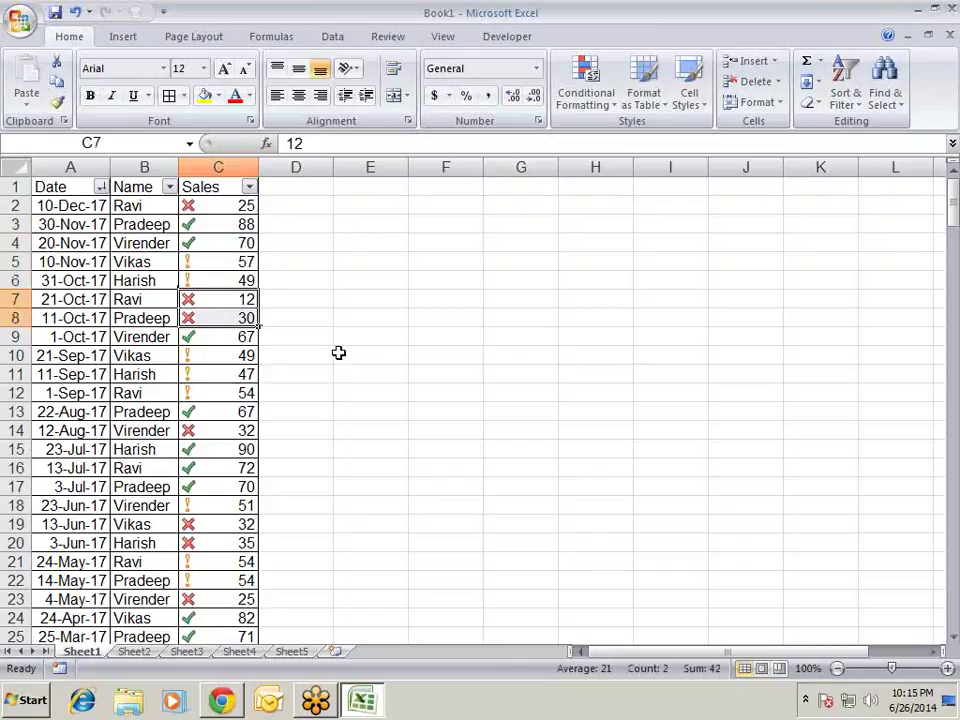
pyautogui.click(347, 300)
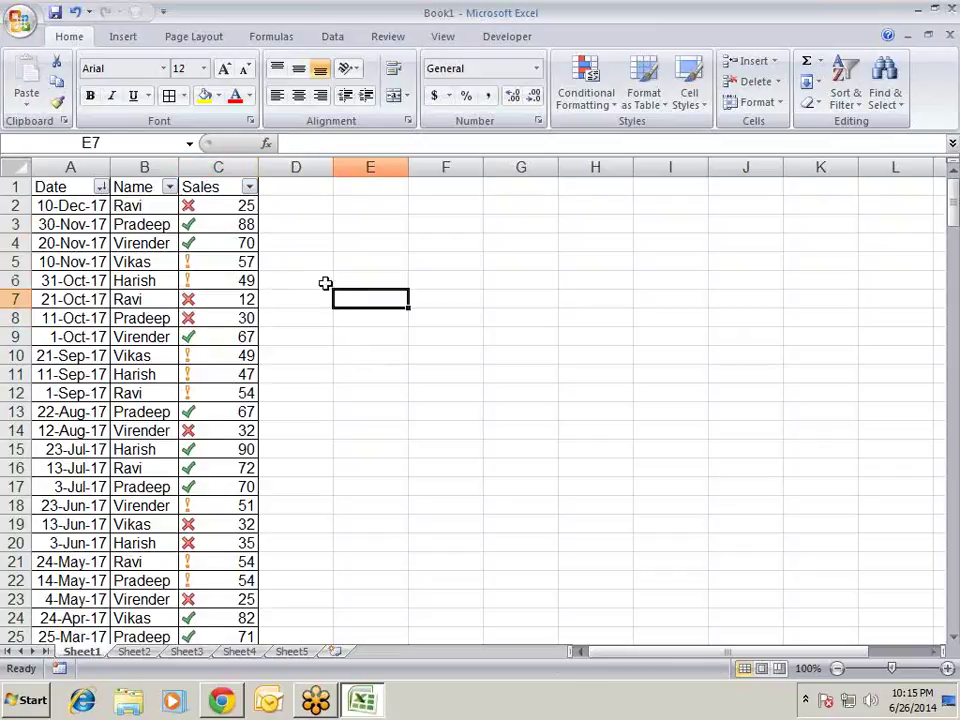
# - Select C2:C212 and open the Conditional Formatting Rules Manager
pyautogui.click(246, 205)
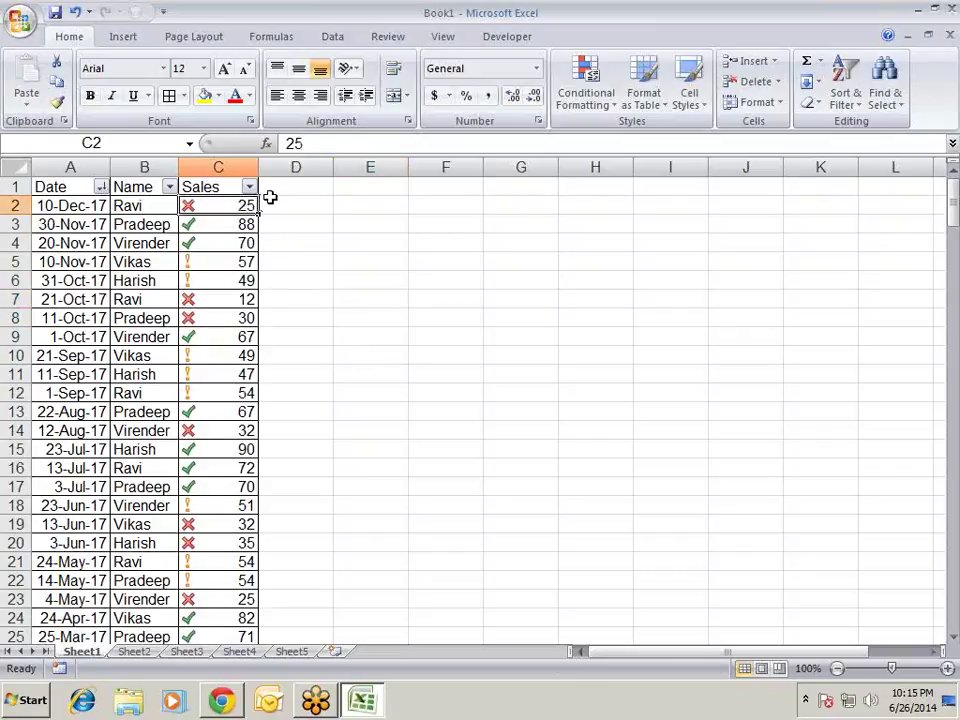
pyautogui.hotkey('ctrl', 'shift', 'Down')
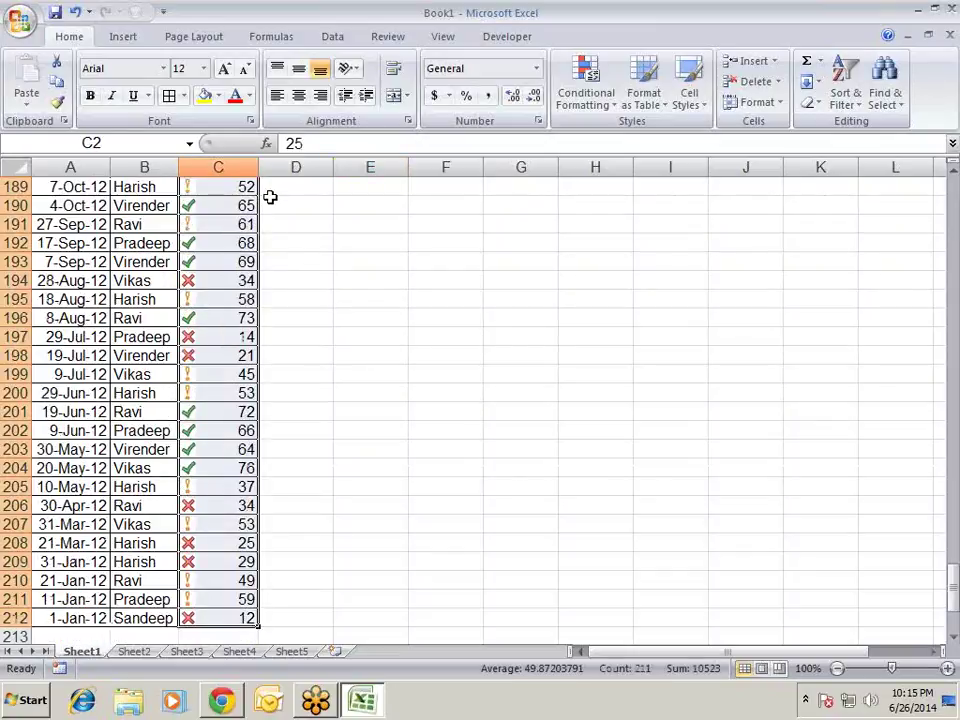
pyautogui.moveTo(952, 578); pyautogui.dragTo(957, 73)
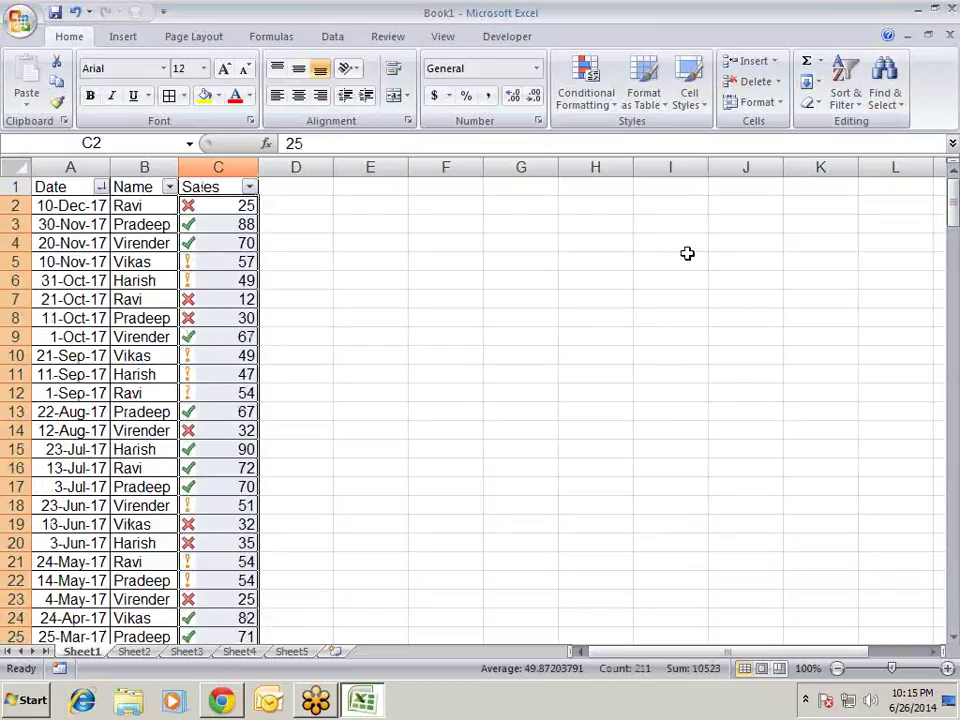
pyautogui.click(600, 105)
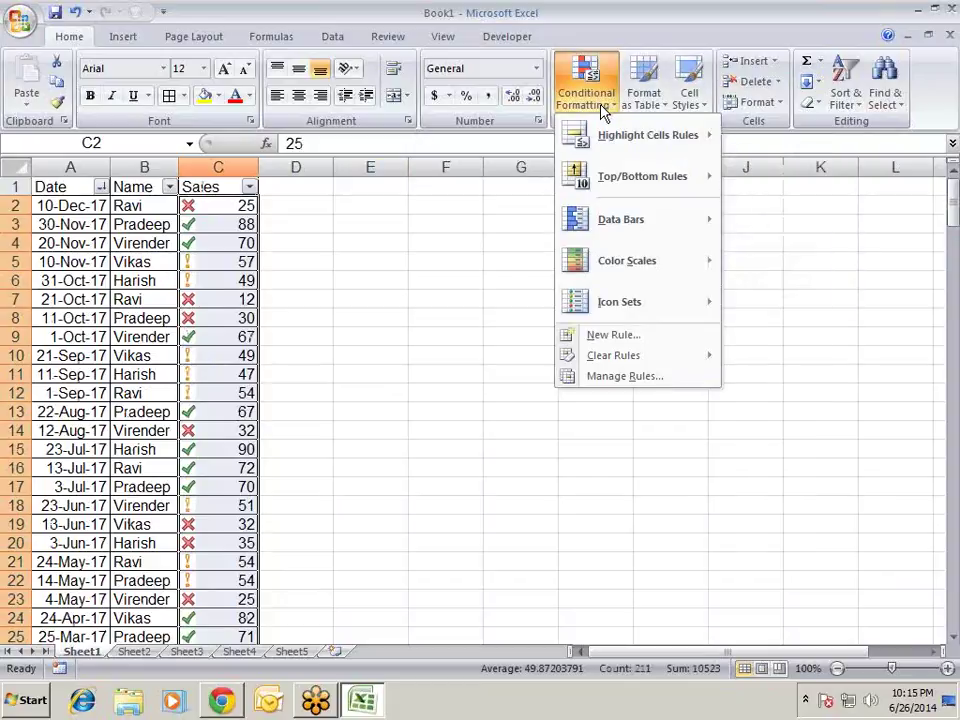
pyautogui.moveTo(705, 322)
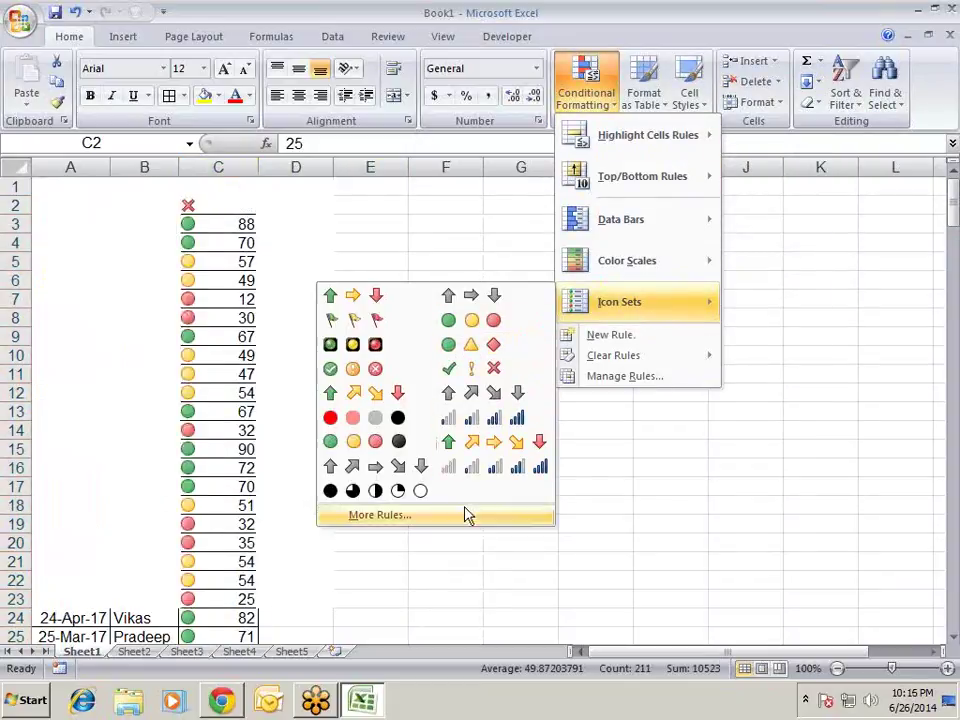
pyautogui.click(596, 376)
# - Edit the Icon Set rule so the tick threshold is Number type with value 70
pyautogui.click(525, 366)
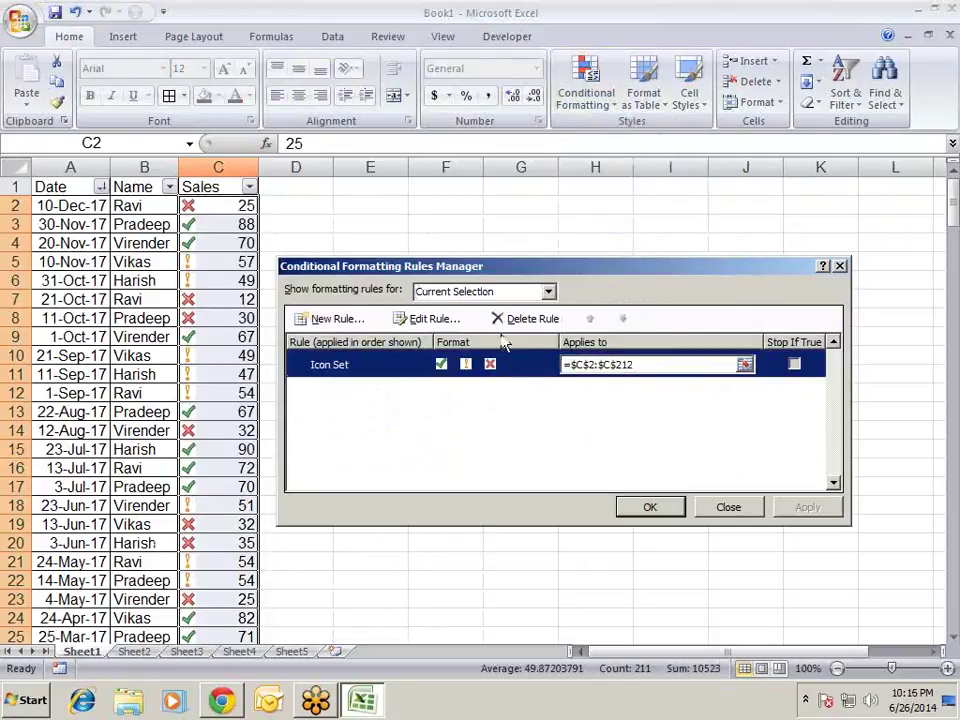
pyautogui.click(405, 320)
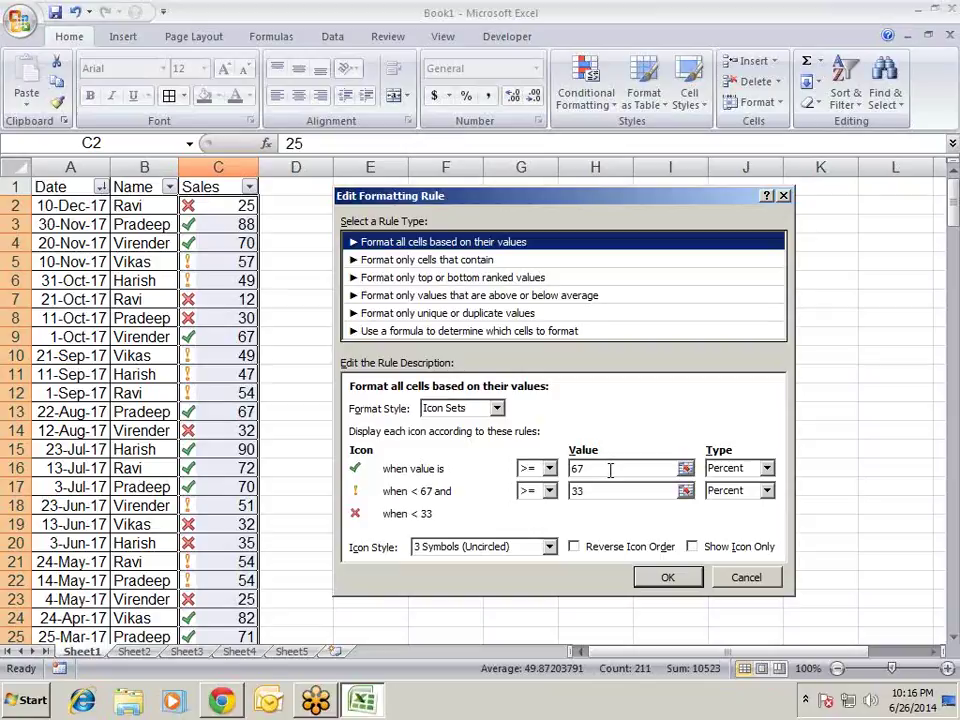
pyautogui.click(767, 469)
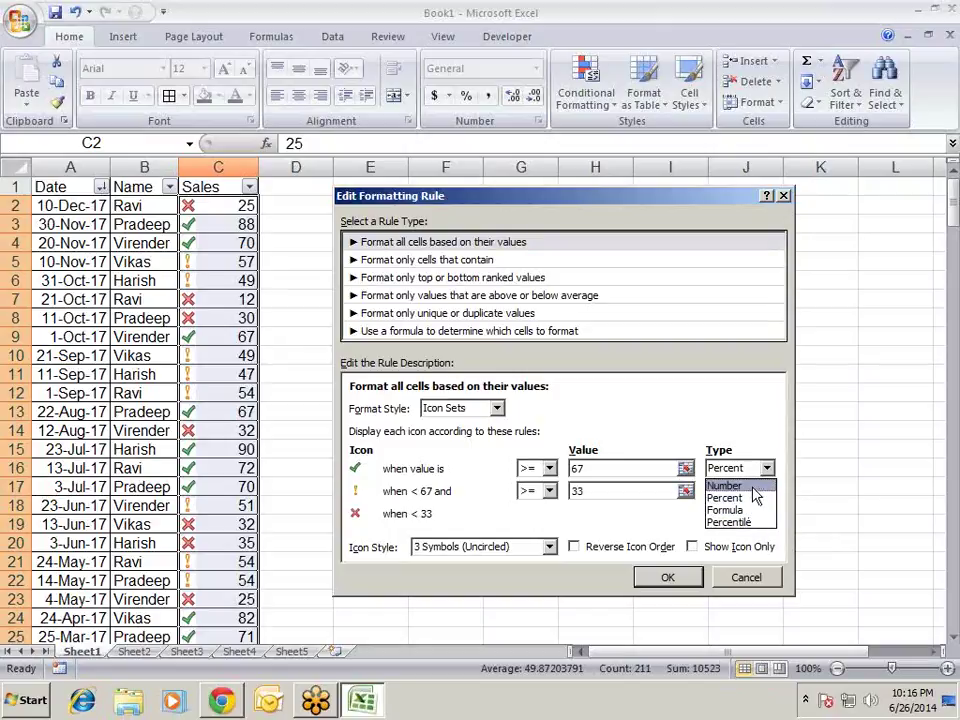
pyautogui.click(752, 486)
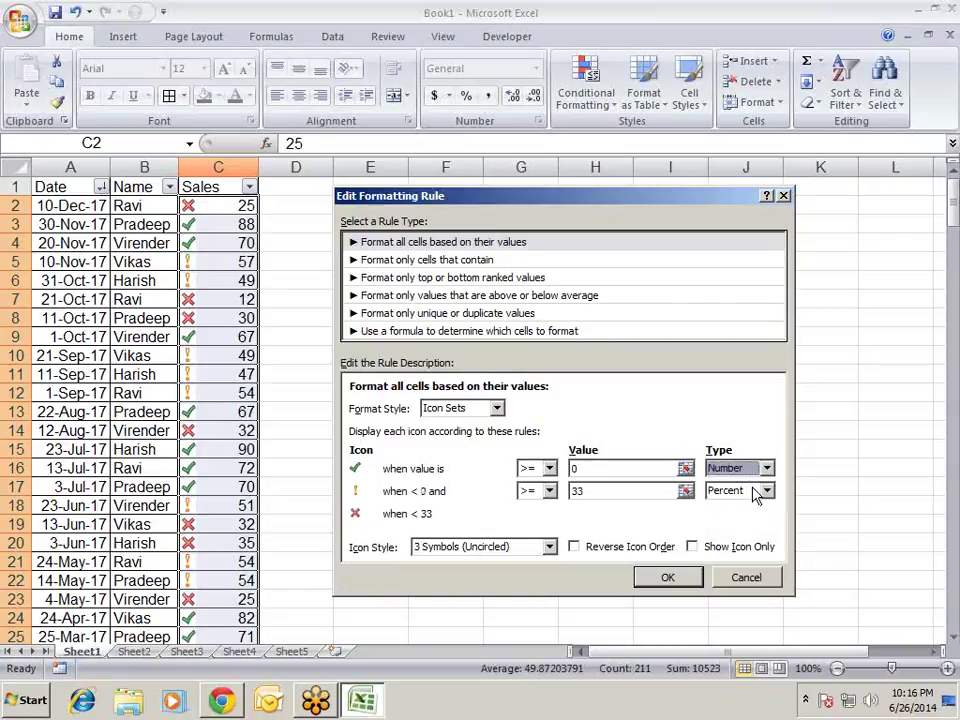
pyautogui.click(597, 469)
pyautogui.write('70')
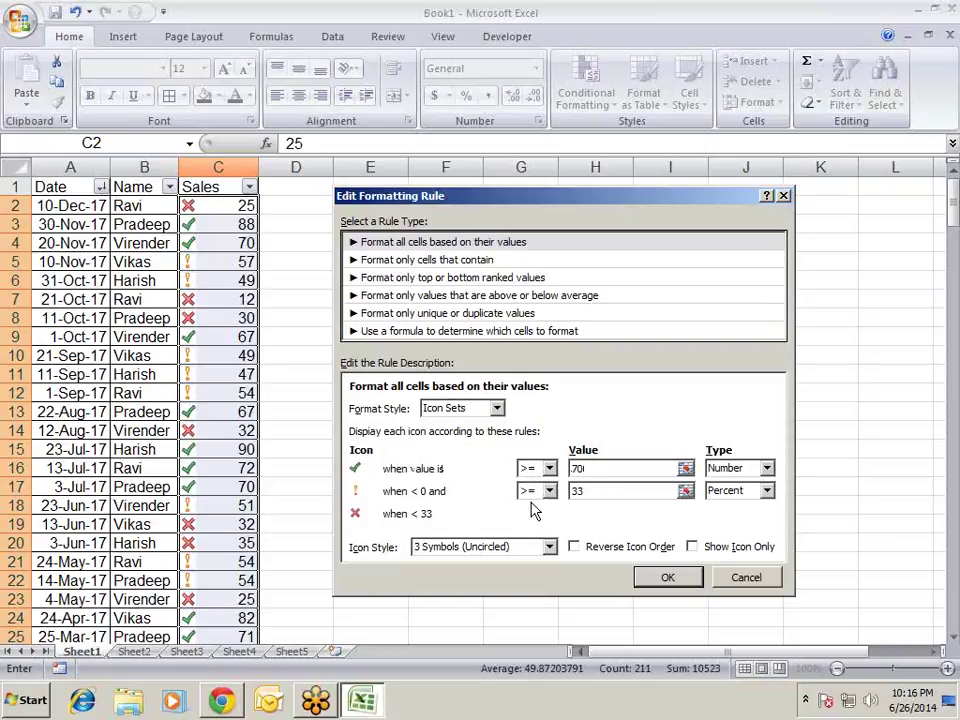
pyautogui.click(620, 490)
# - Set the exclamation threshold to Number type with value 50 and apply the rule
pyautogui.moveTo(590, 494); pyautogui.dragTo(553, 494)
pyautogui.write('50')
pyautogui.click(766, 490)
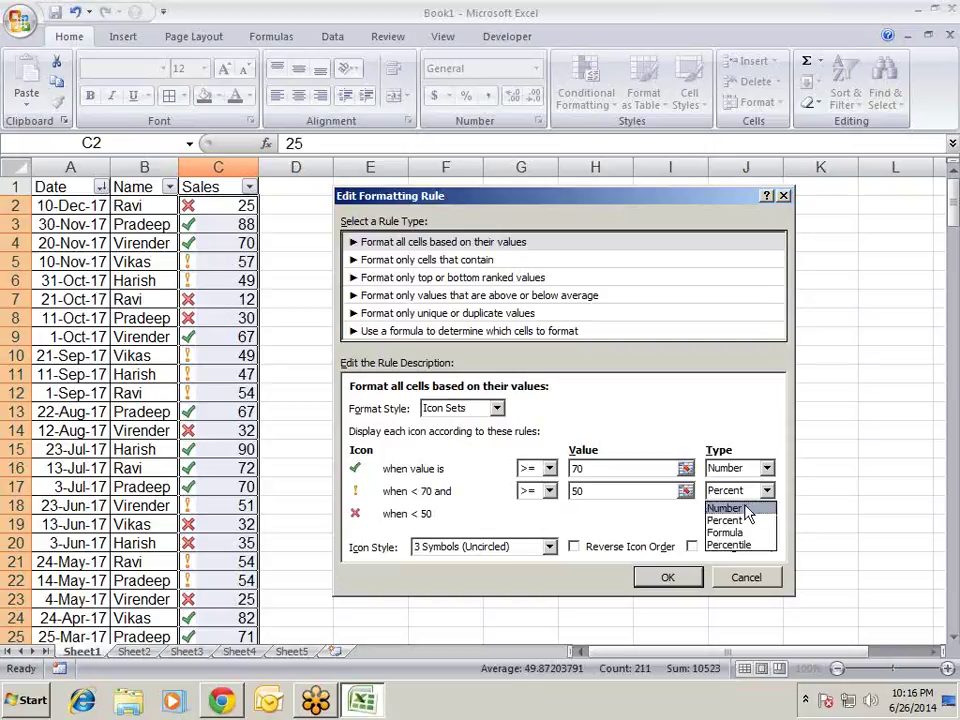
pyautogui.click(745, 508)
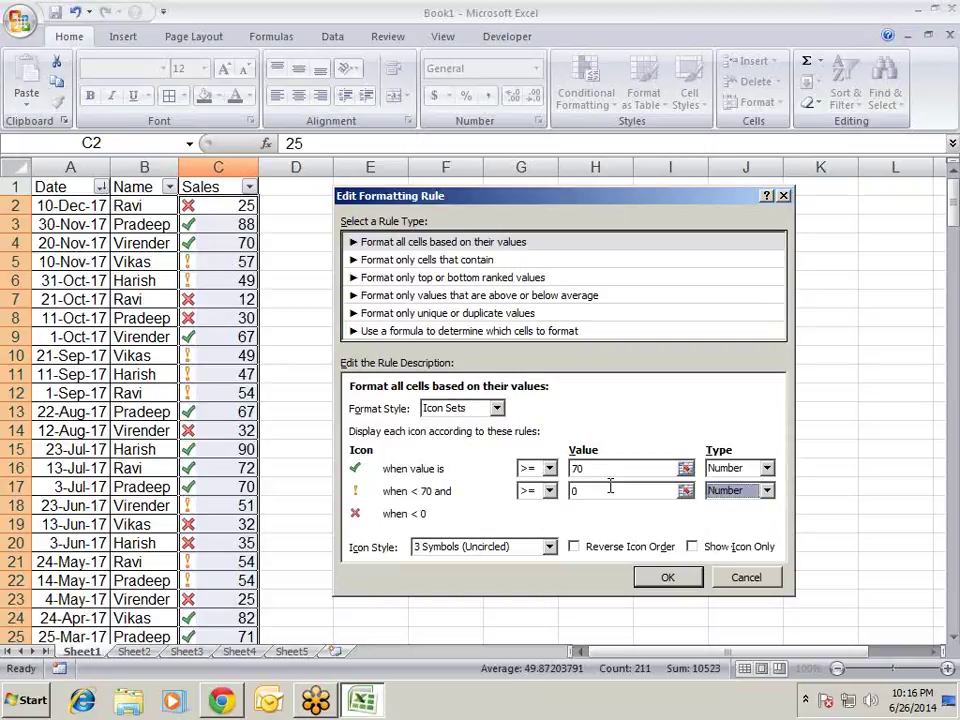
pyautogui.doubleClick(574, 490)
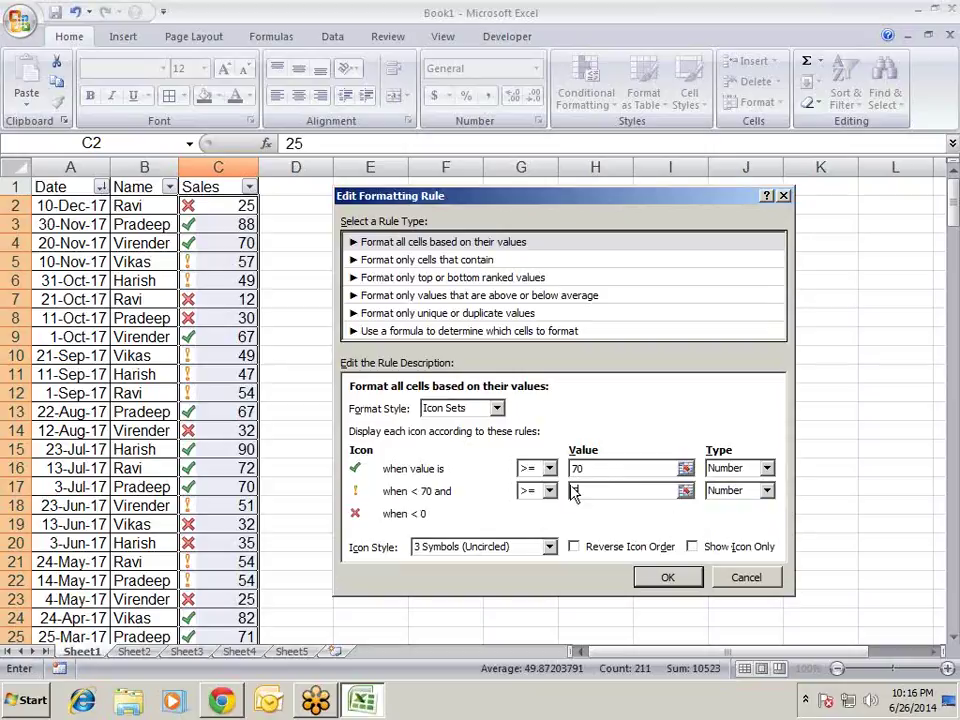
pyautogui.write('50')
pyautogui.press('Tab')
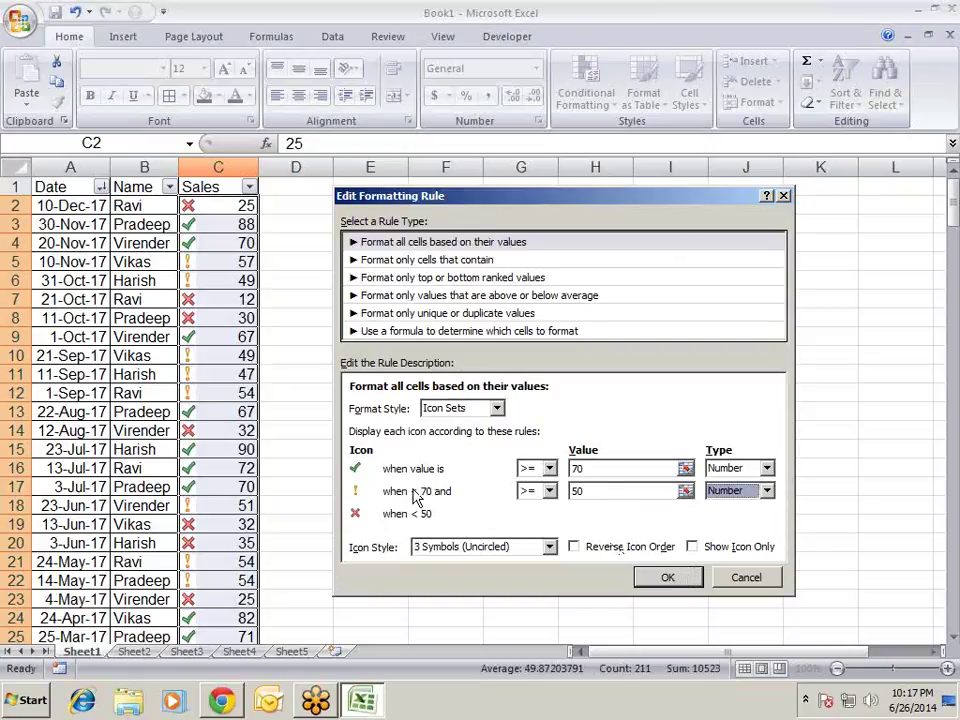
pyautogui.click(694, 580)
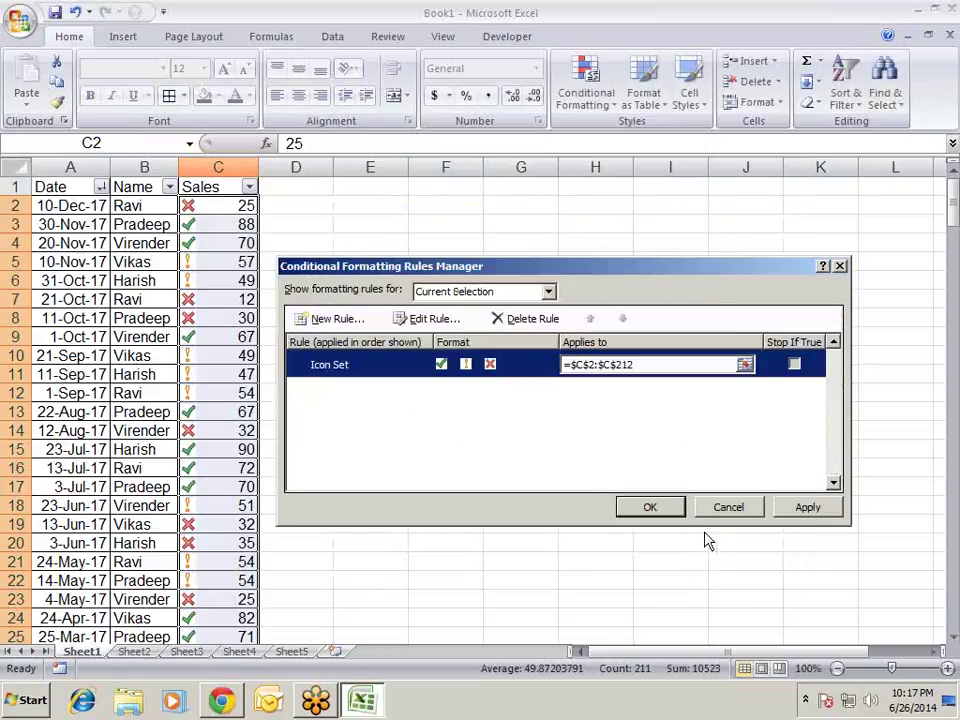
pyautogui.click(805, 507)
# - Close the Rules Manager and check the icons on Sales values 70, 57, 49, 12 and 30
pyautogui.click(650, 507)
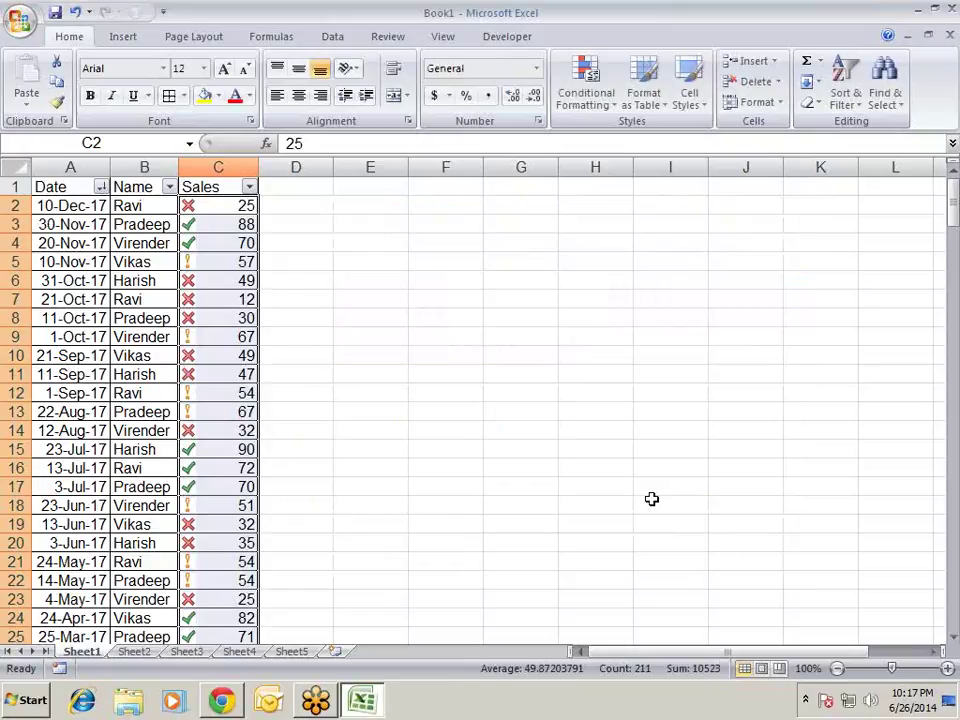
pyautogui.click(195, 226)
pyautogui.click(205, 246)
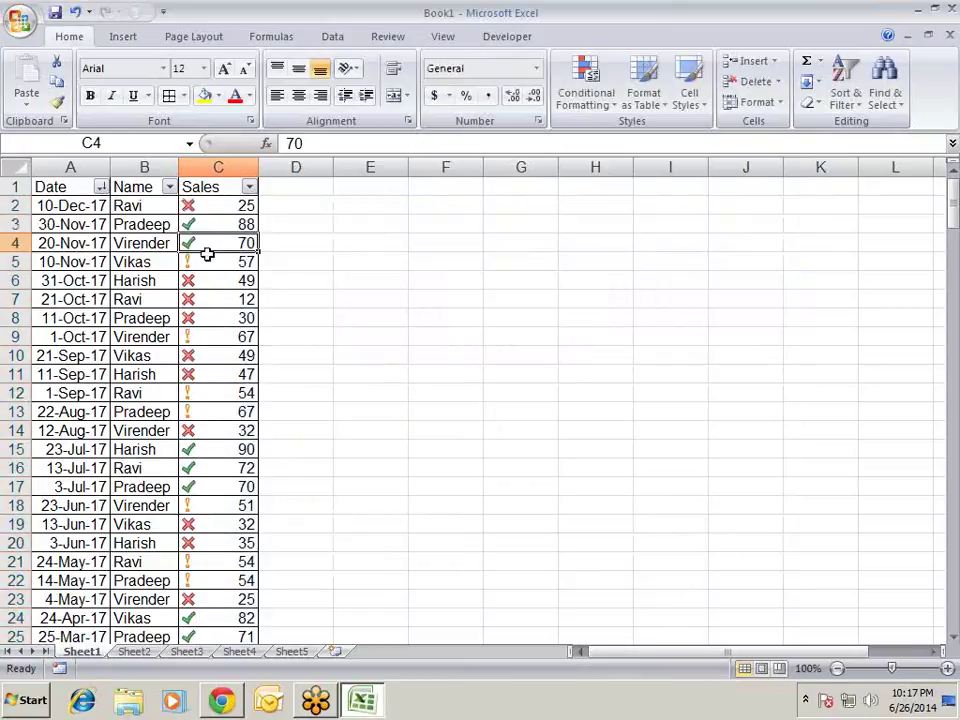
pyautogui.moveTo(209, 259); pyautogui.dragTo(214, 262)
pyautogui.click(210, 282)
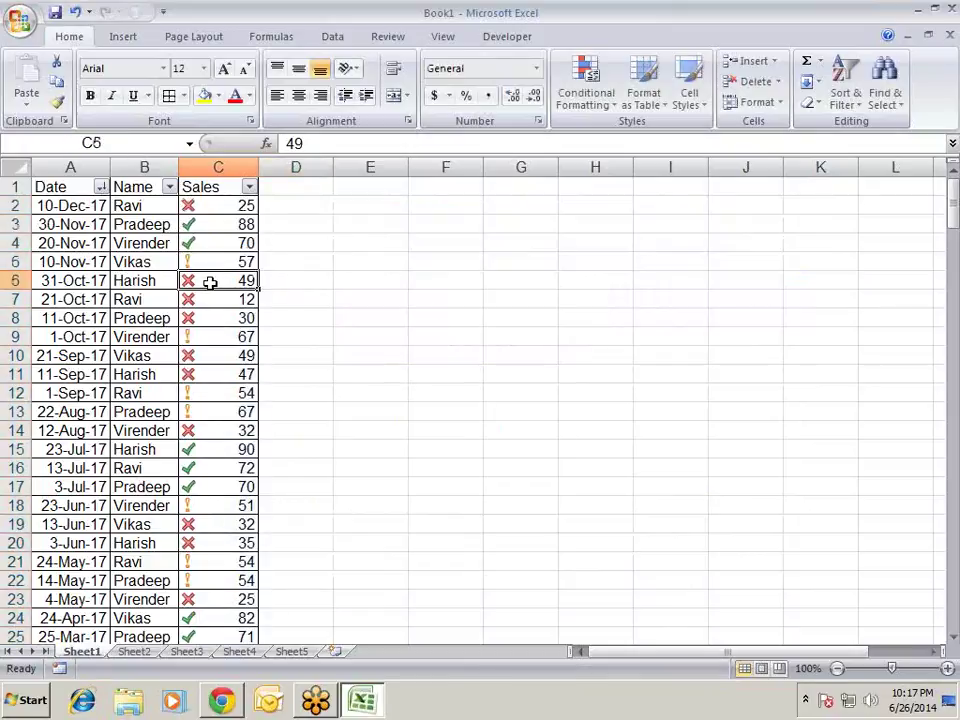
pyautogui.click(222, 300)
pyautogui.click(222, 319)
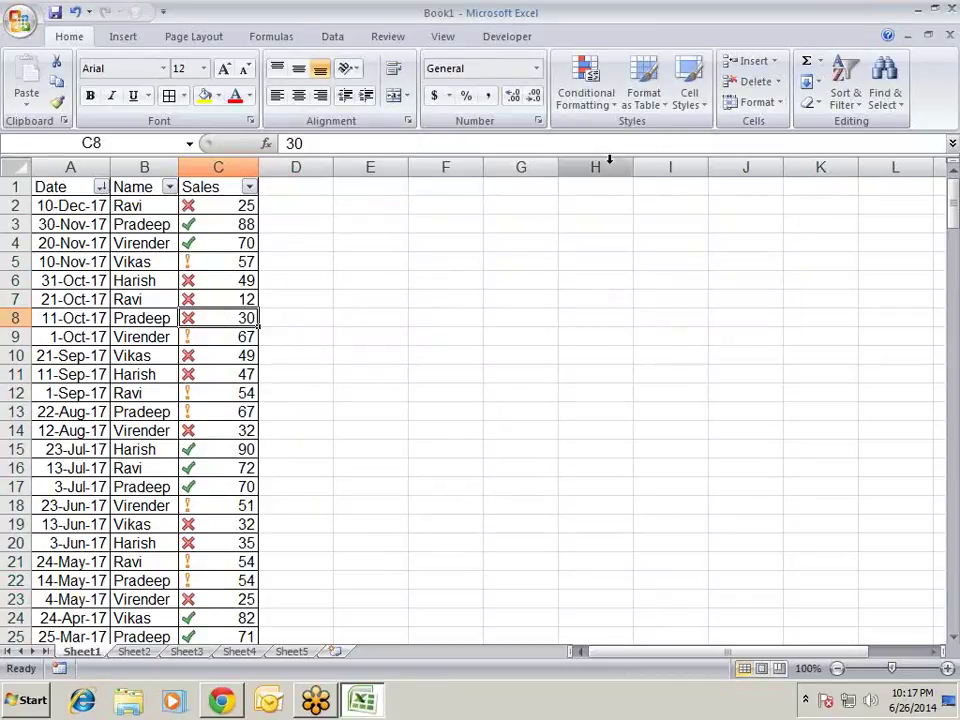
# - Reselect C2:C212 and switch the Icon Set rule to Show Icon Only
pyautogui.press('Up')
pyautogui.press('Up')
pyautogui.press('Up')
pyautogui.press('Up')
pyautogui.press('Up')
pyautogui.press('Up')
pyautogui.hotkey('ctrl', 'shift', 'Down')
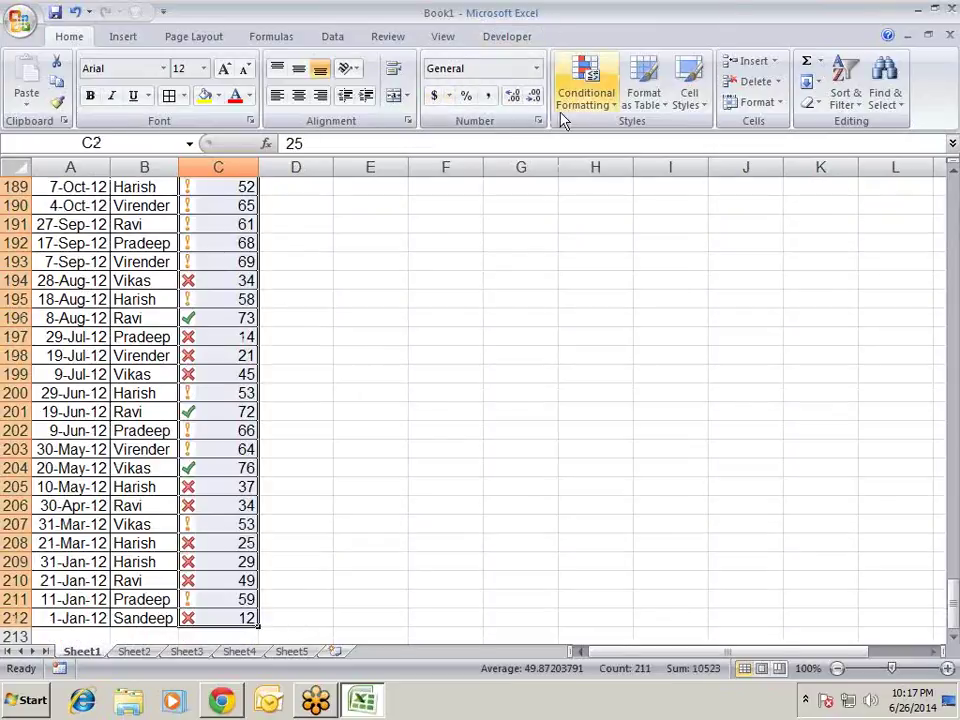
pyautogui.click(583, 95)
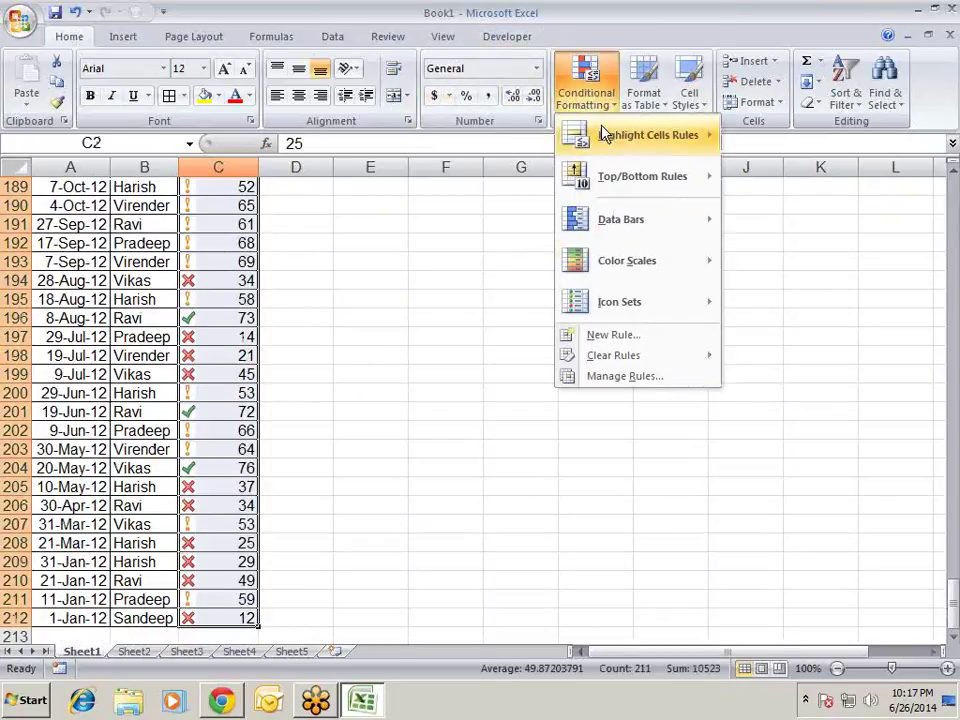
pyautogui.click(624, 376)
pyautogui.click(441, 362)
pyautogui.click(447, 320)
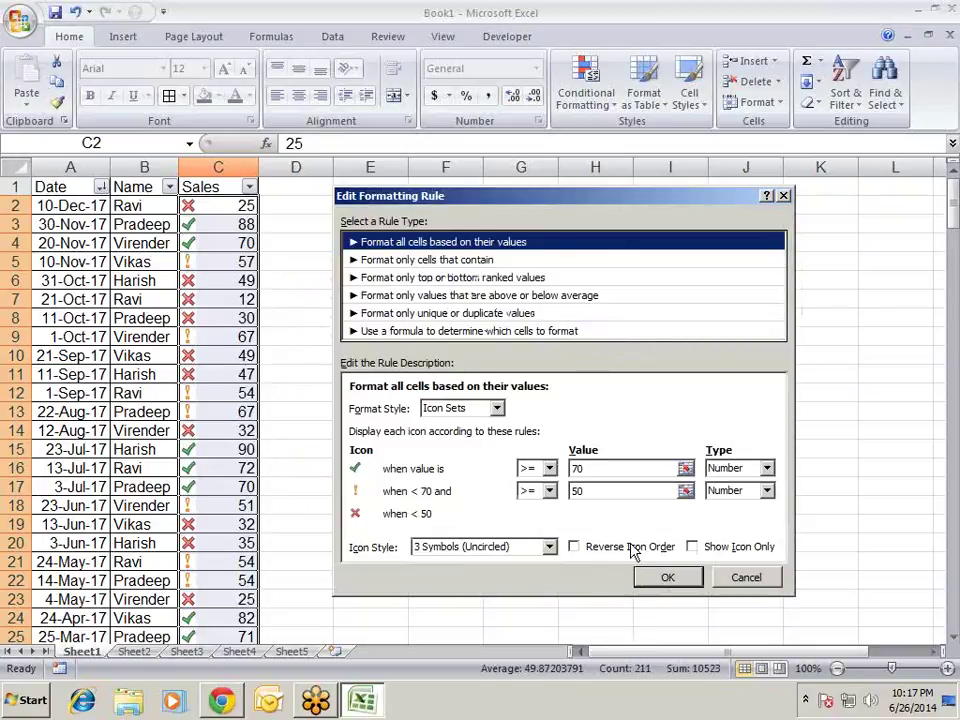
pyautogui.click(734, 550)
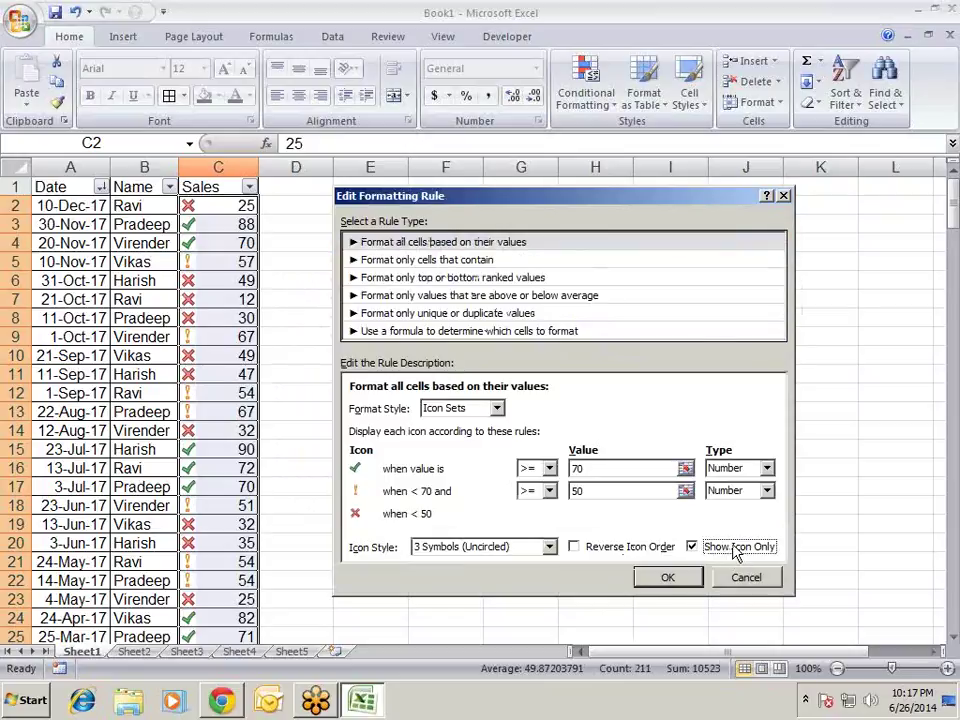
pyautogui.click(641, 550)
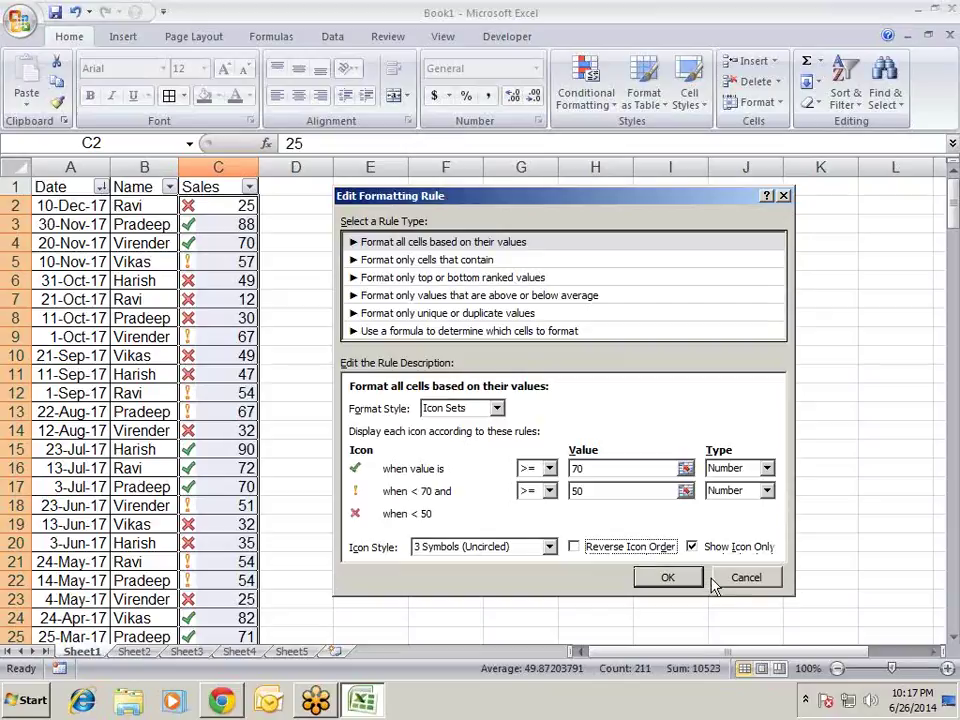
pyautogui.click(683, 580)
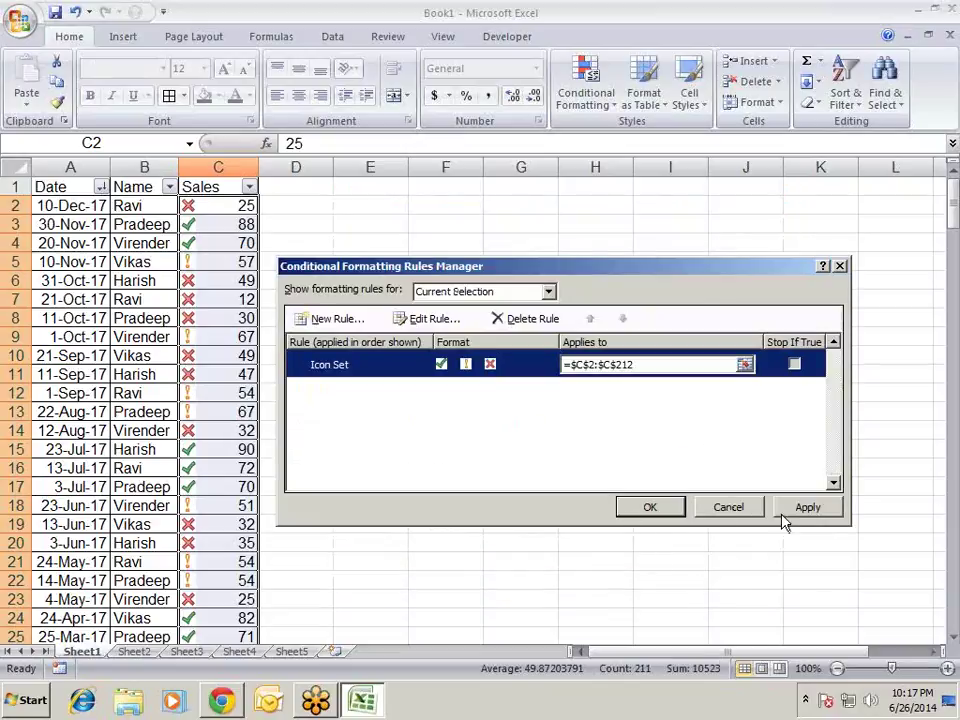
pyautogui.click(807, 507)
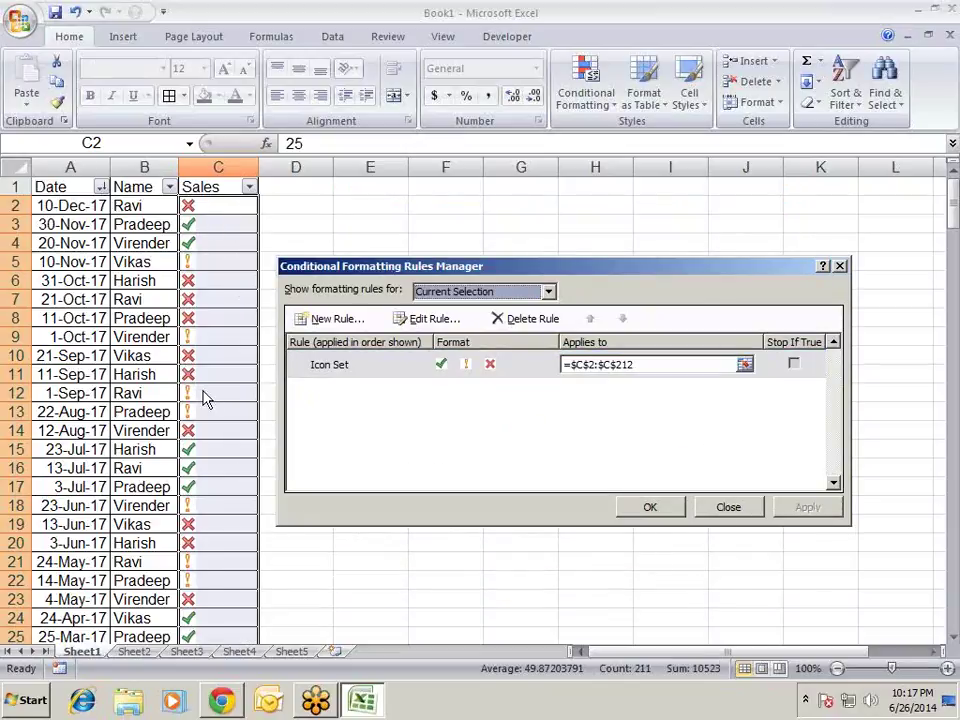
# - Edit the Icon Set rule again so the Sales values reappear beside the icons
pyautogui.click(464, 366)
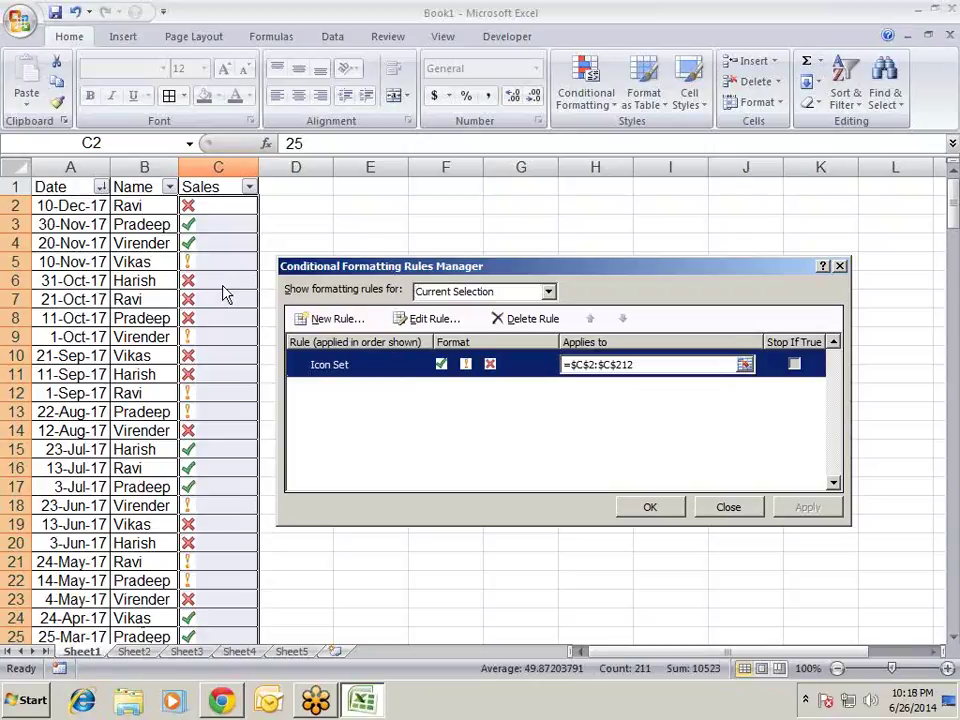
pyautogui.doubleClick(489, 366)
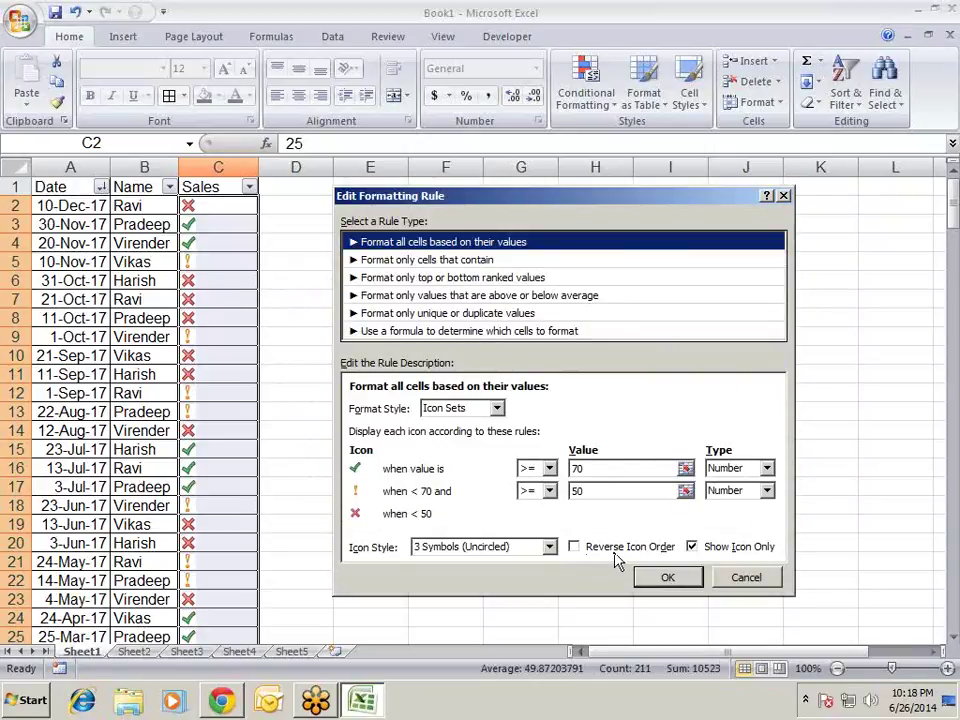
pyautogui.click(668, 578)
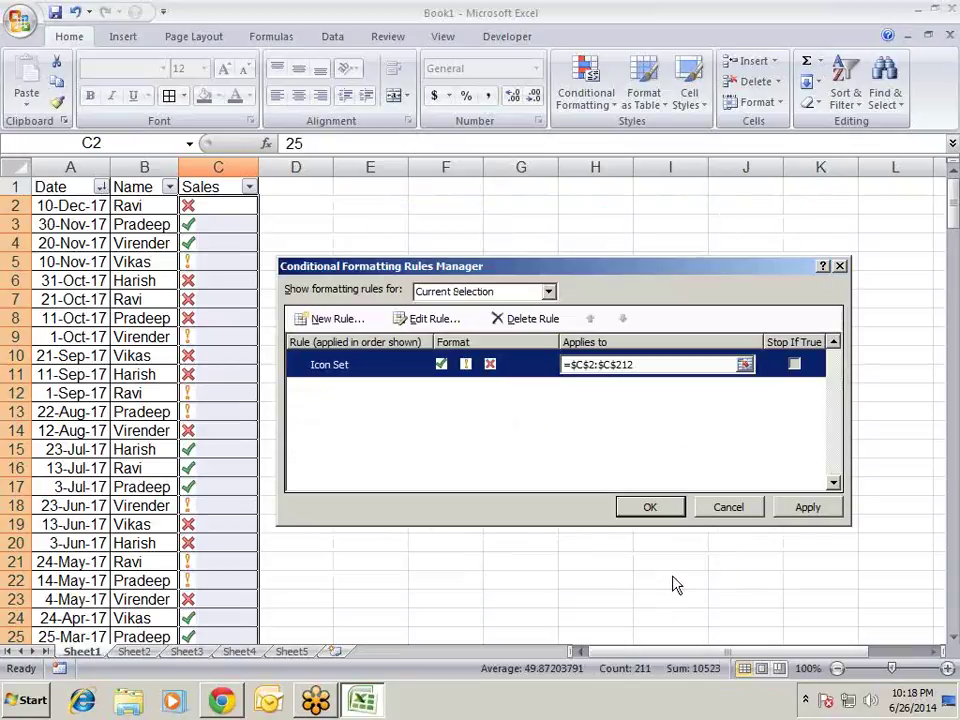
pyautogui.click(790, 508)
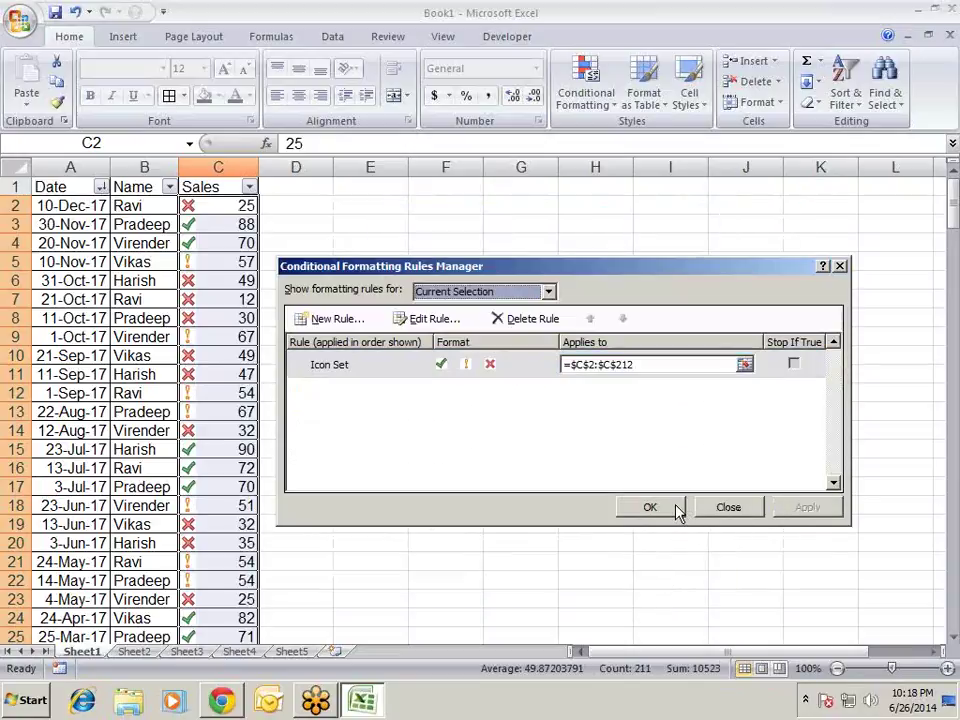
# - Delete the Icon Set rule and close the Rules Manager
pyautogui.click(523, 364)
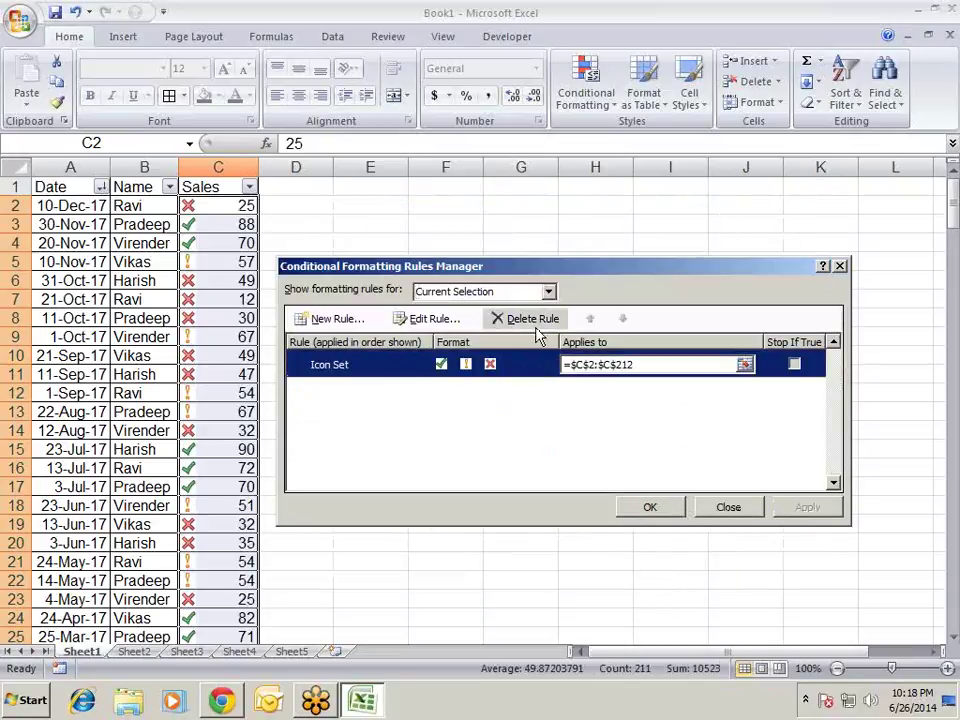
pyautogui.click(535, 320)
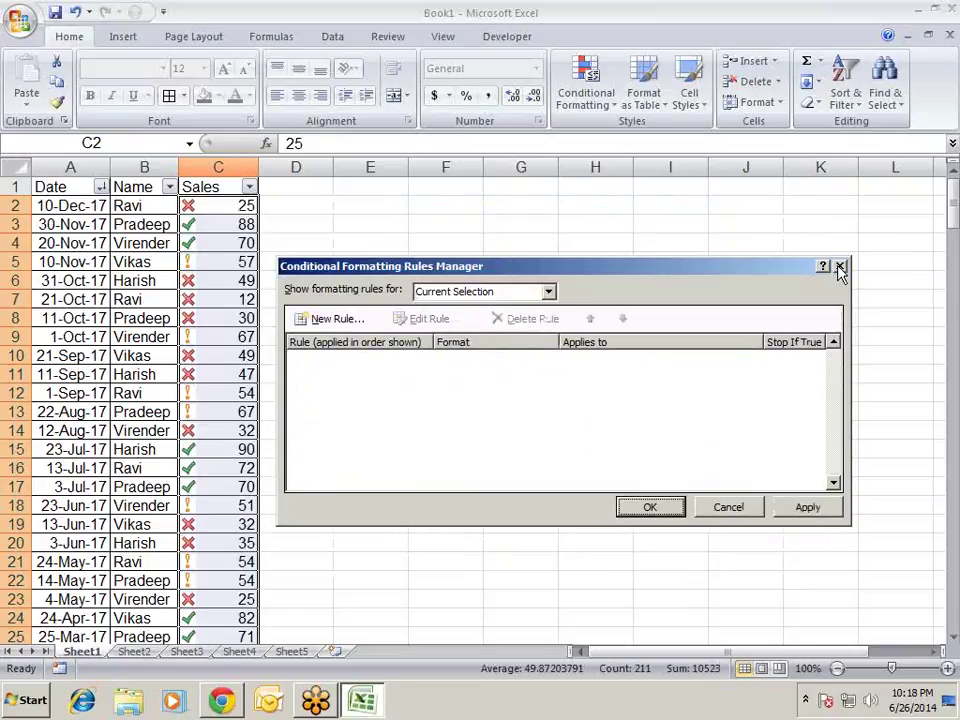
pyautogui.click(839, 266)
pyautogui.click(589, 97)
pyautogui.moveTo(650, 226)
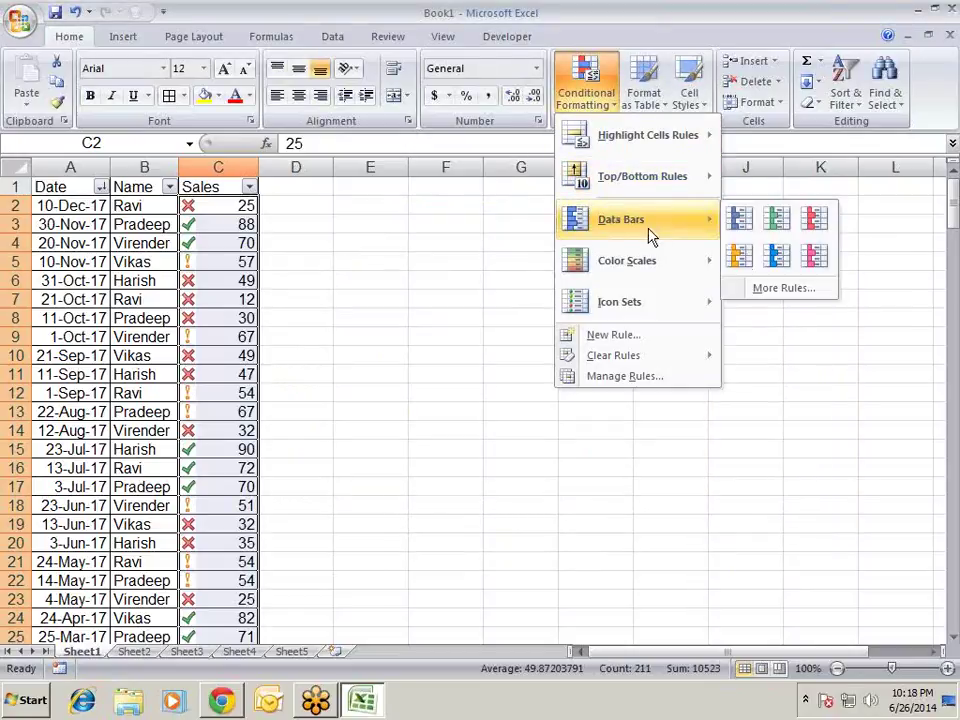
# - Add pink data bars to Sales and delete the Icon Set rule in the Rules Manager
pyautogui.click(818, 260)
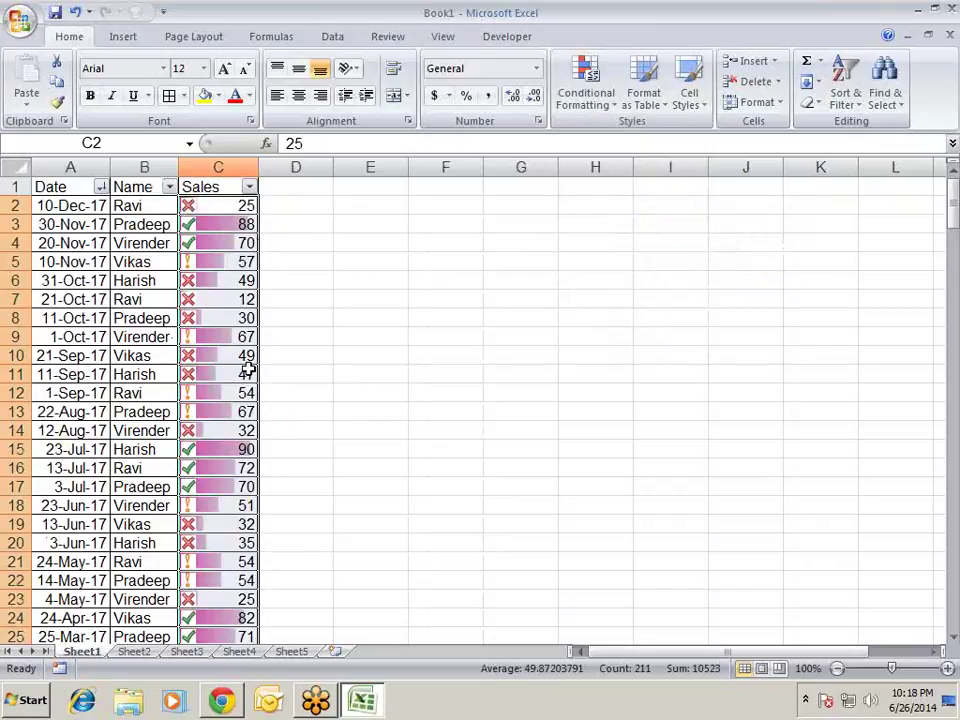
pyautogui.click(609, 117)
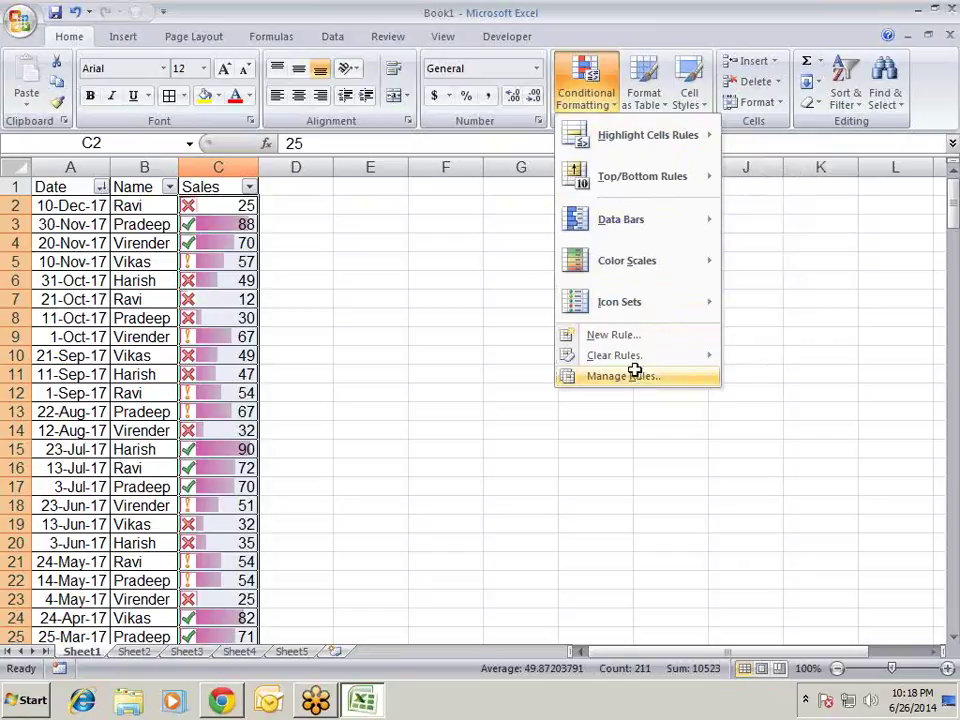
pyautogui.click(635, 375)
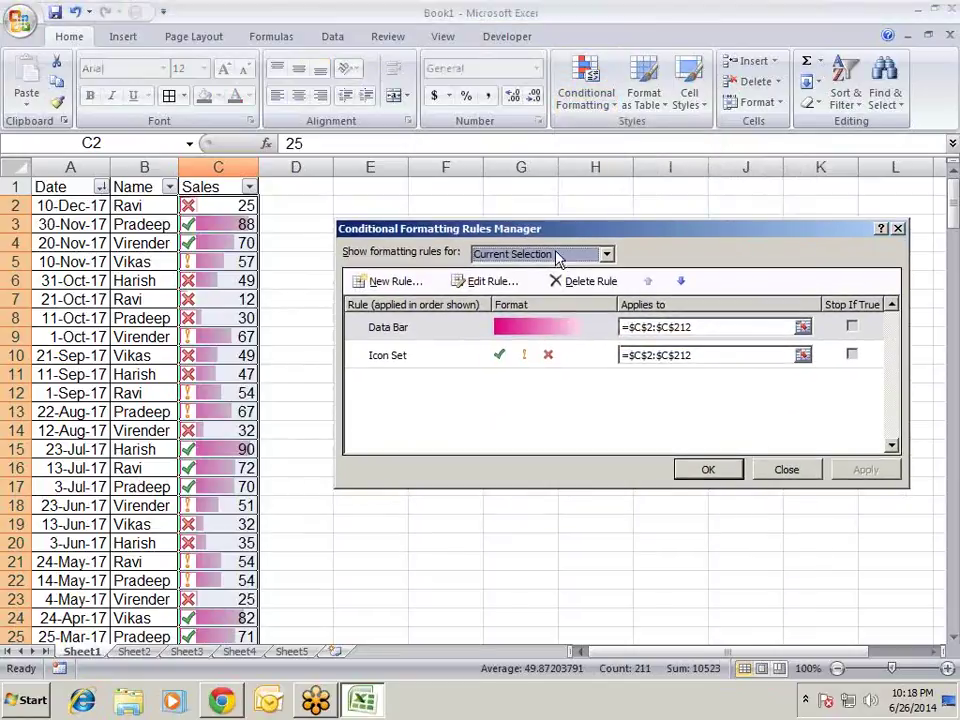
pyautogui.click(572, 362)
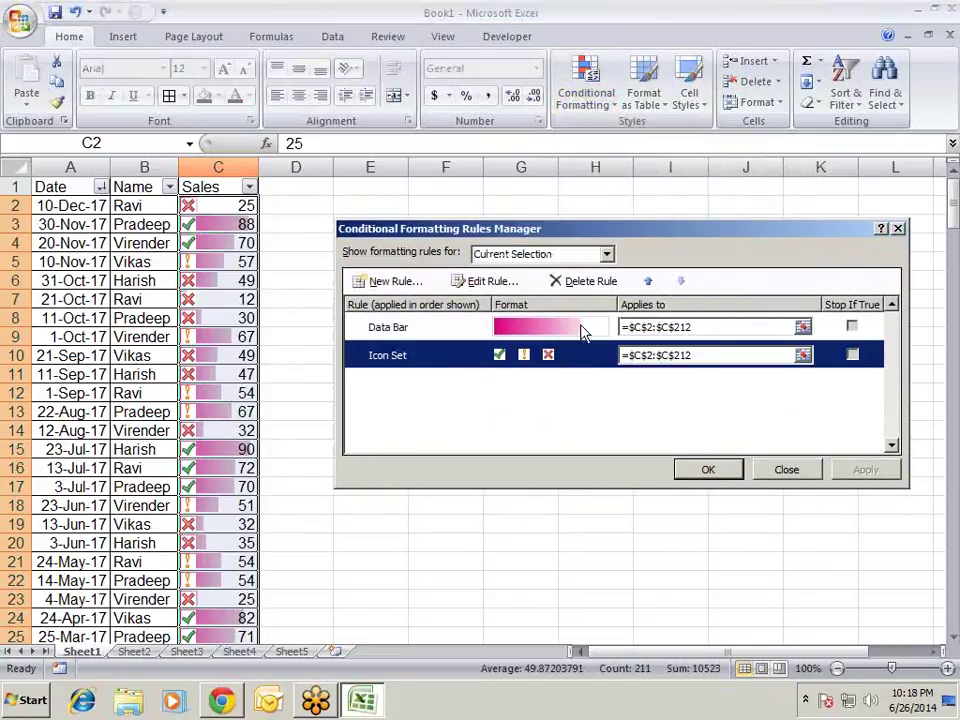
pyautogui.click(577, 283)
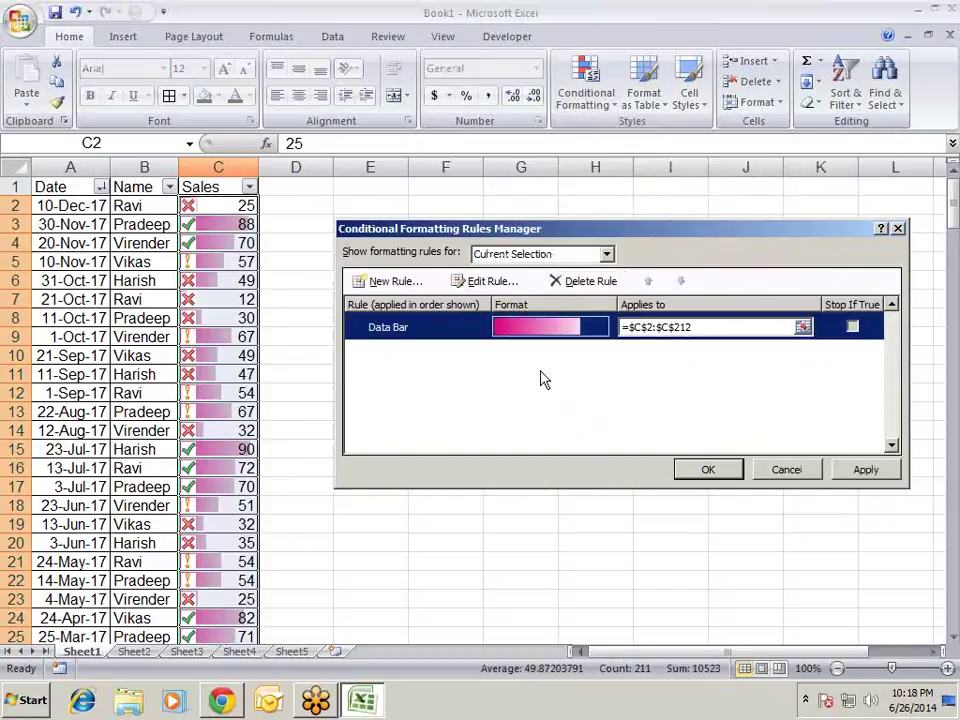
# - Set the Data Bar rule to Show Bar Only and apply it
pyautogui.doubleClick(475, 330)
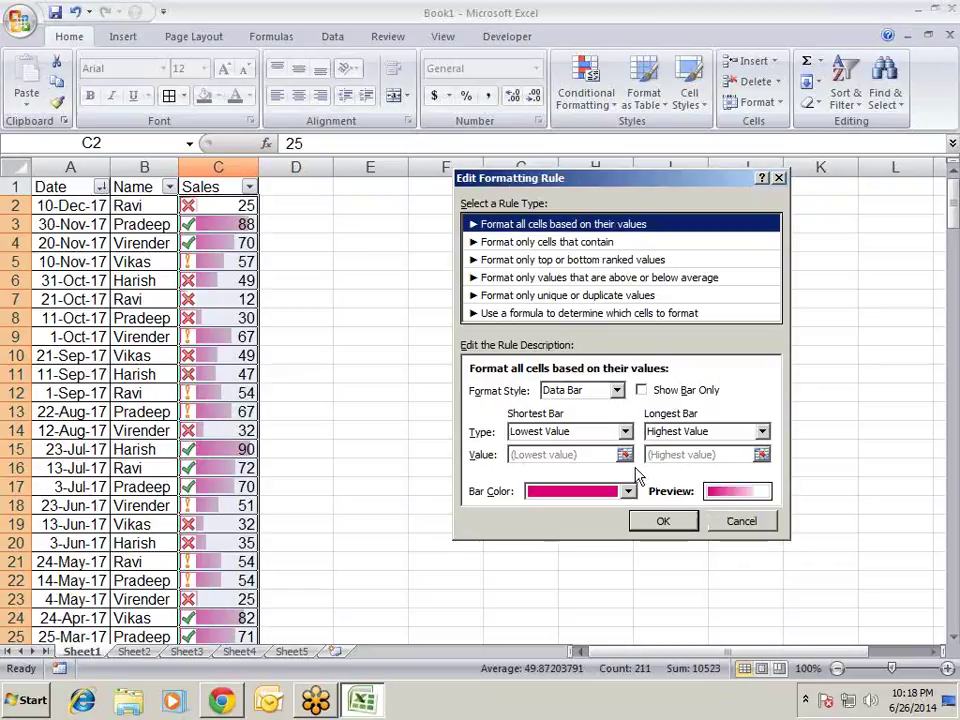
pyautogui.click(675, 392)
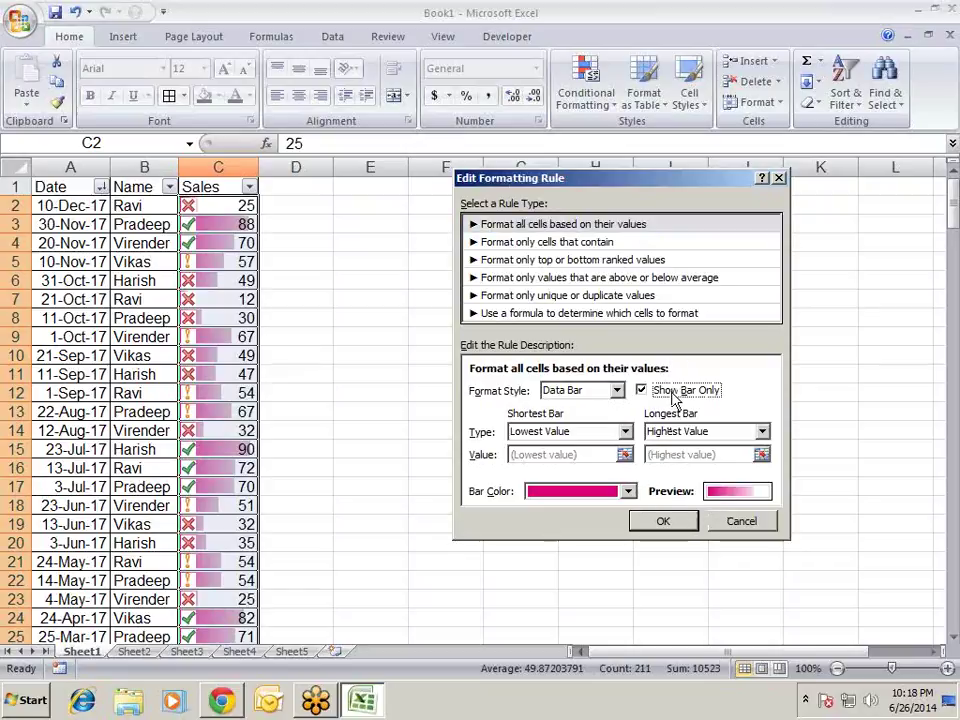
pyautogui.click(688, 526)
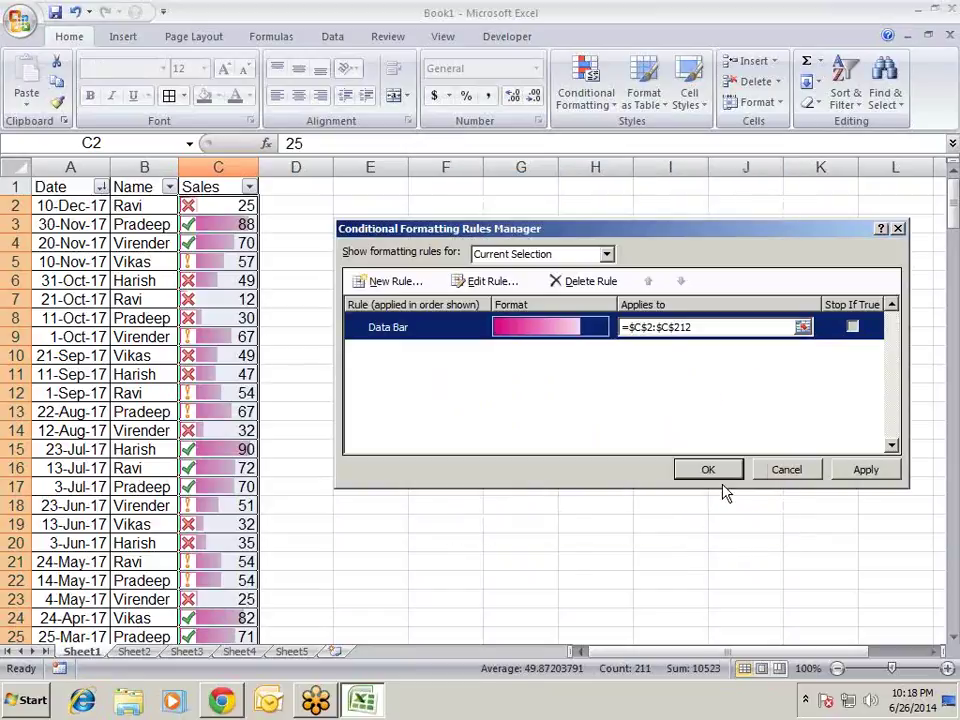
pyautogui.click(866, 472)
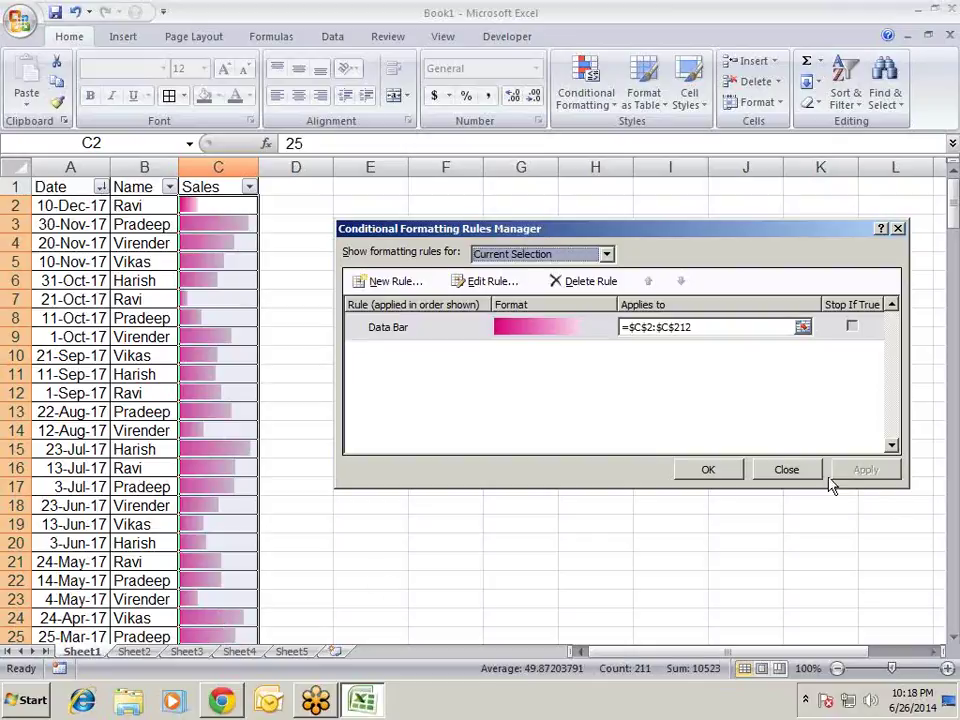
# - Delete the Data Bar rule, leaving the Sales column as plain numbers
pyautogui.click(506, 327)
pyautogui.click(565, 281)
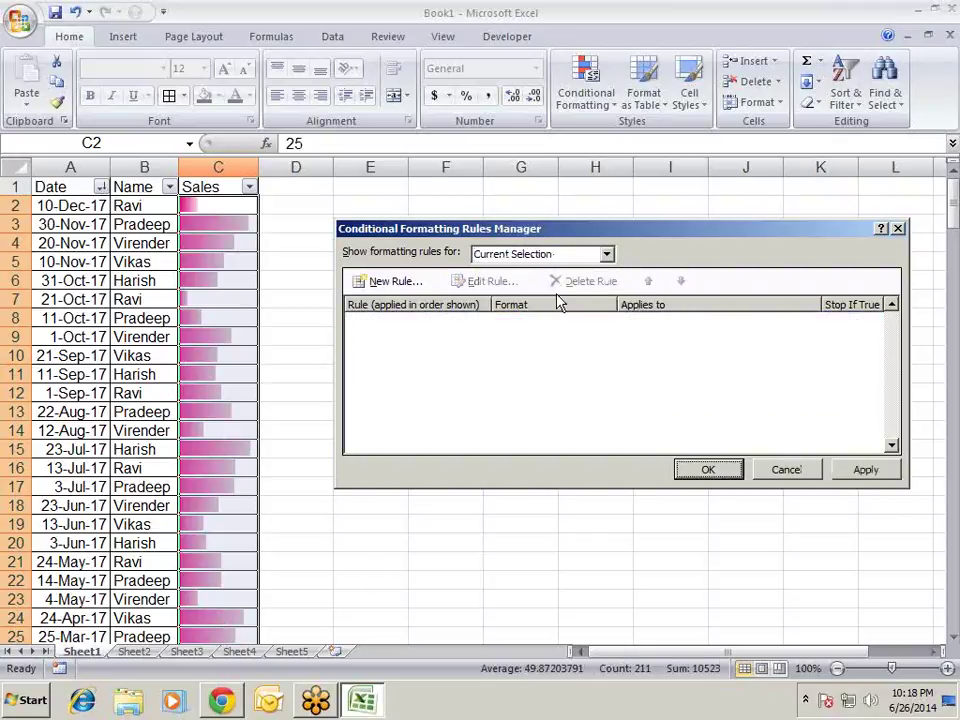
pyautogui.click(858, 470)
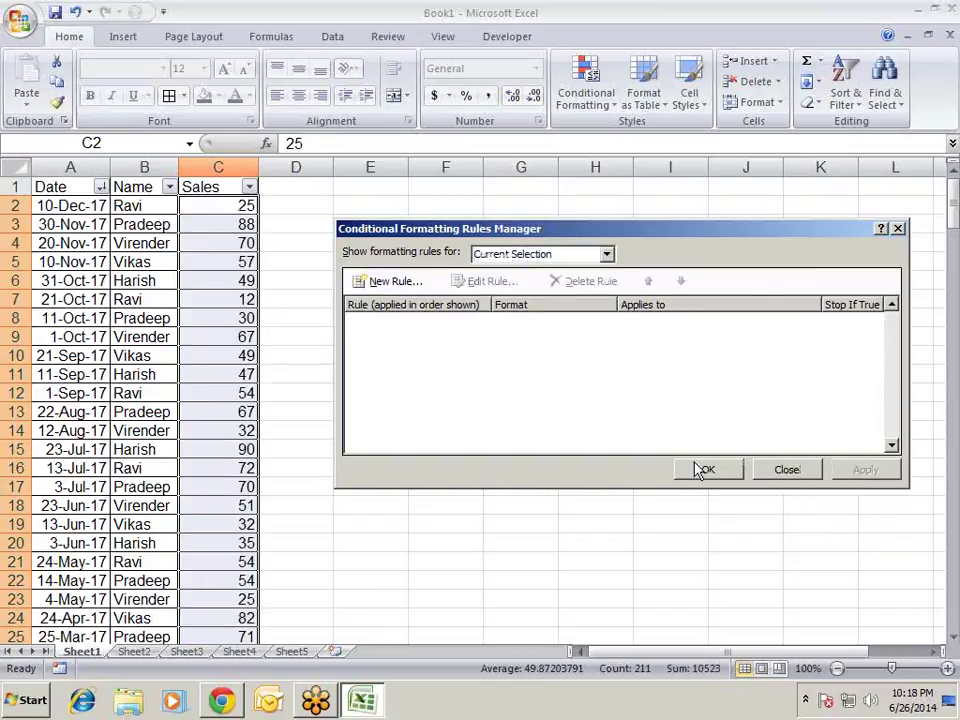
pyautogui.click(704, 468)
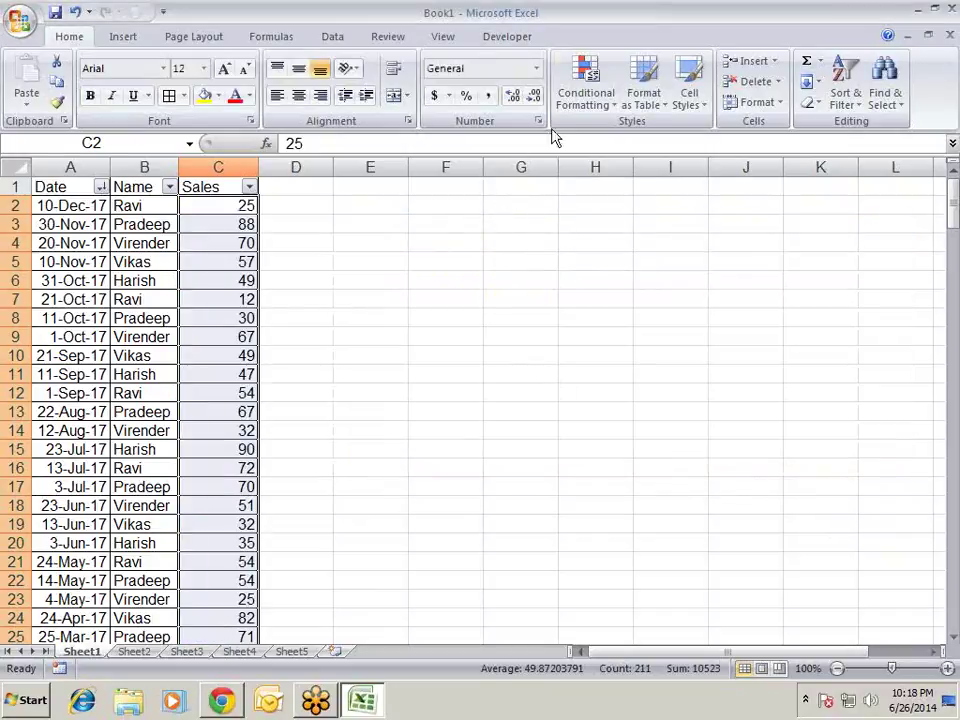
pyautogui.click(604, 106)
pyautogui.moveTo(714, 314)
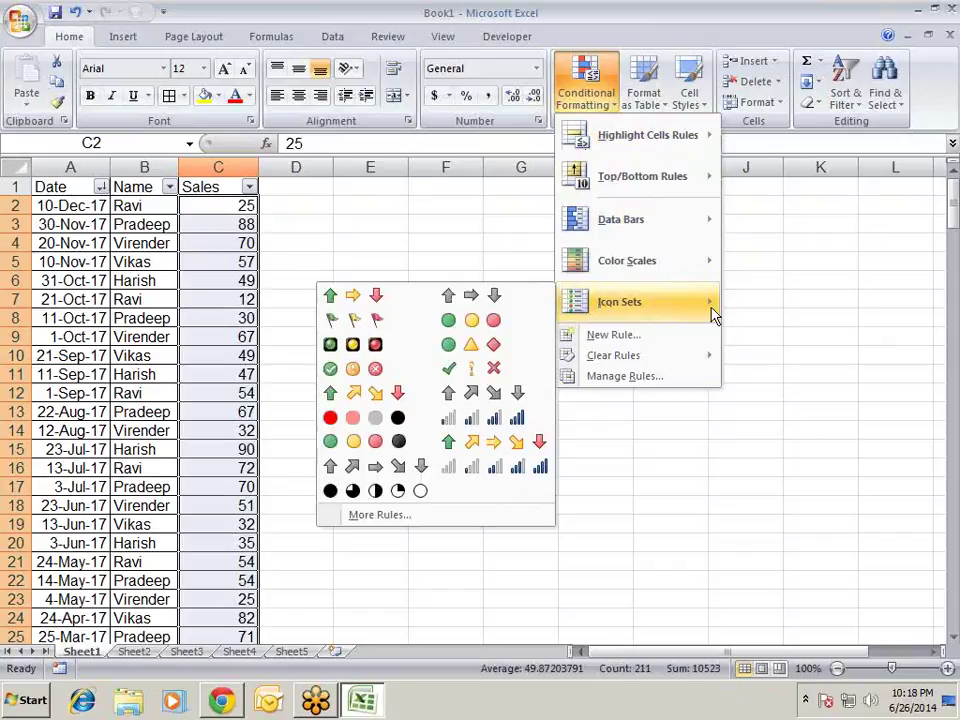
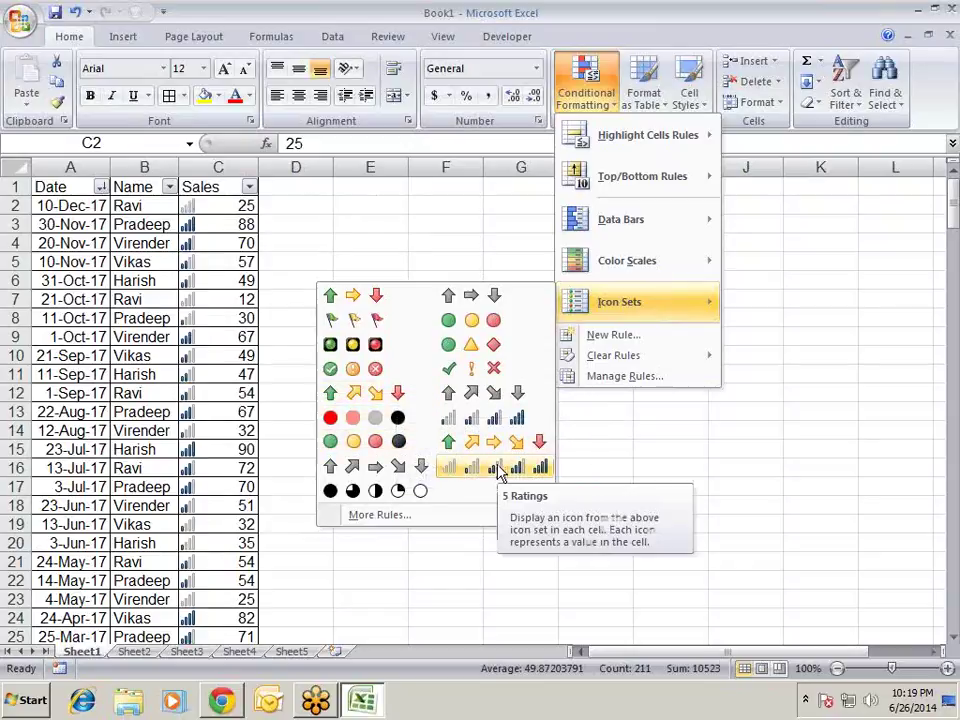
# - Apply the 5 Ratings icon set to Sales, then preview it as 3-Color Scale and Data Bar without saving
pyautogui.click(497, 470)
pyautogui.click(585, 75)
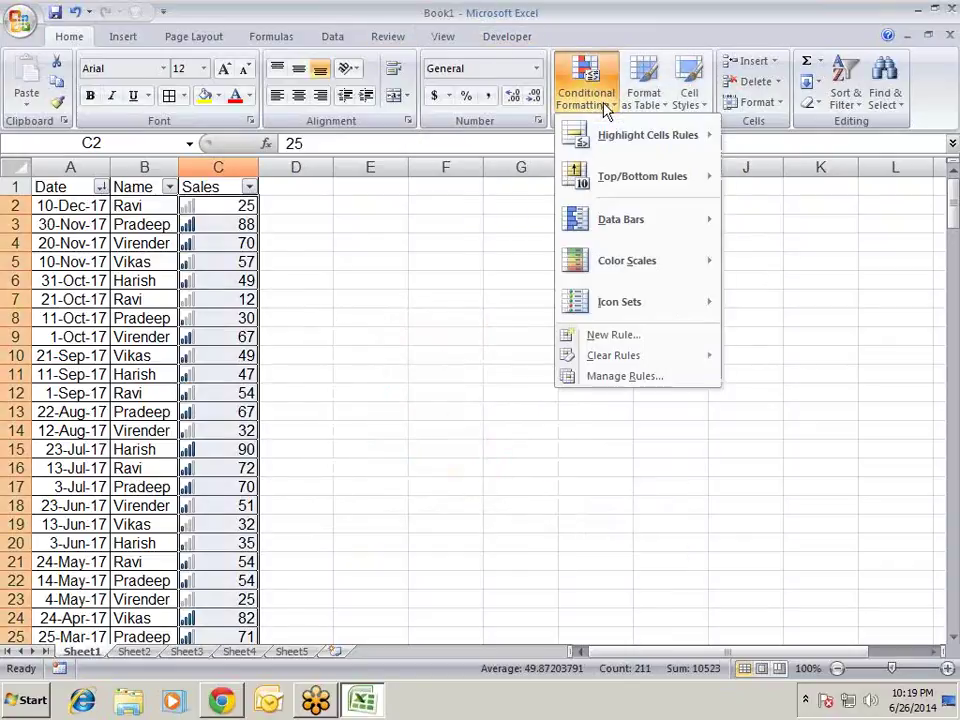
pyautogui.click(638, 377)
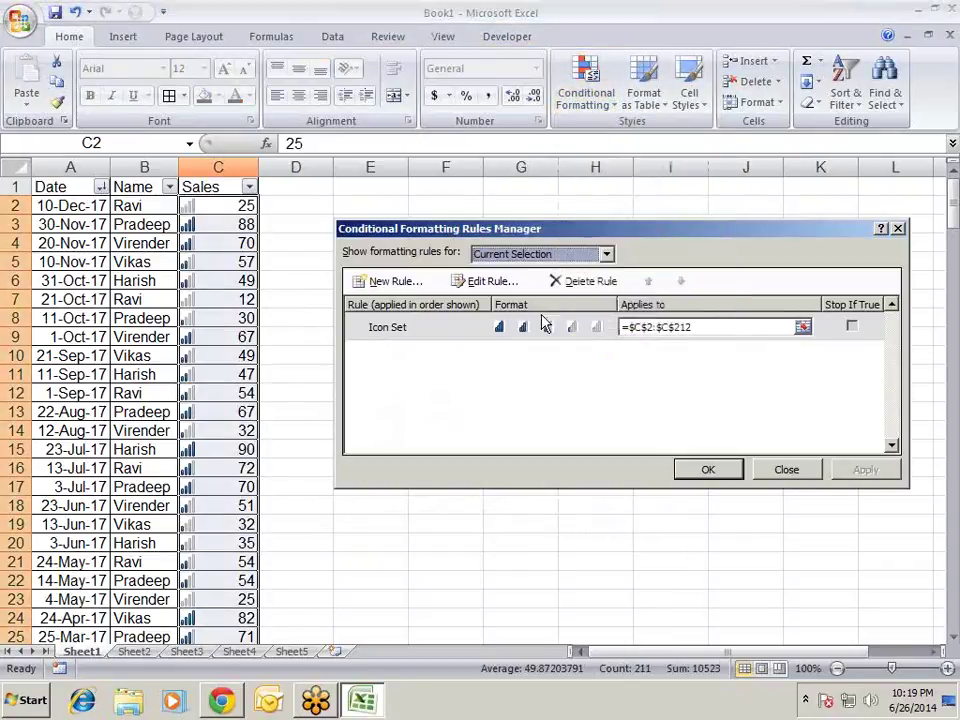
pyautogui.click(506, 327)
pyautogui.click(490, 281)
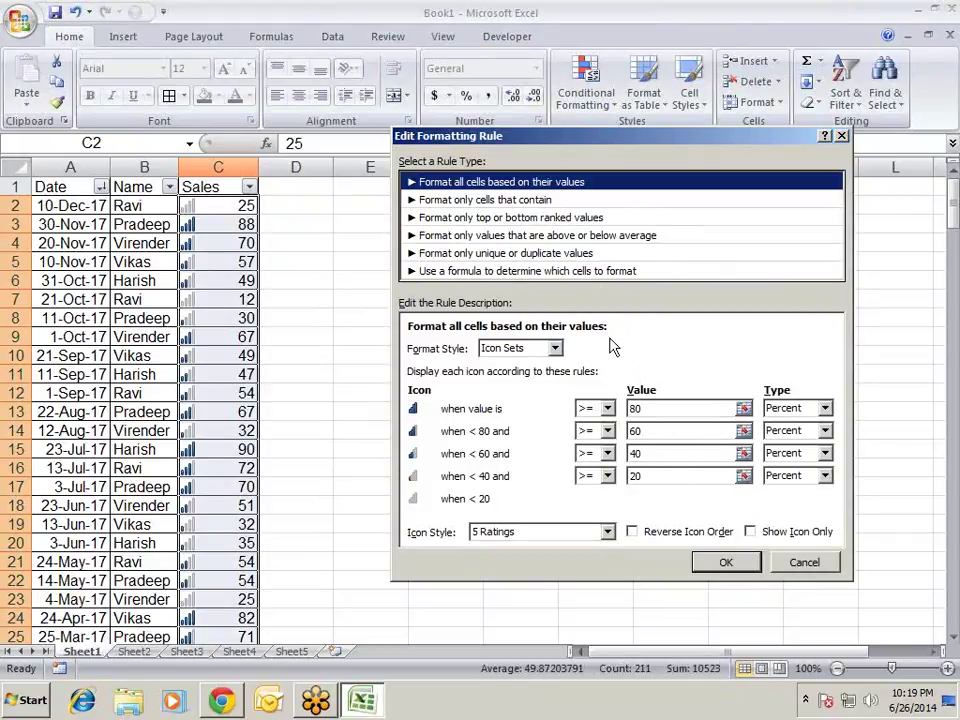
pyautogui.click(554, 349)
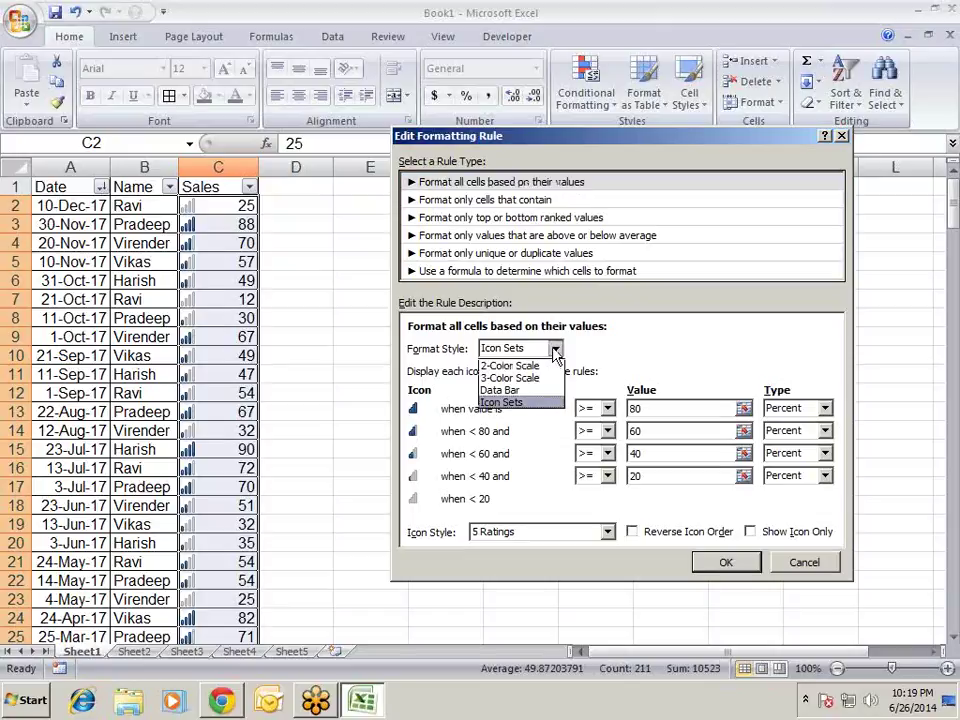
pyautogui.click(545, 378)
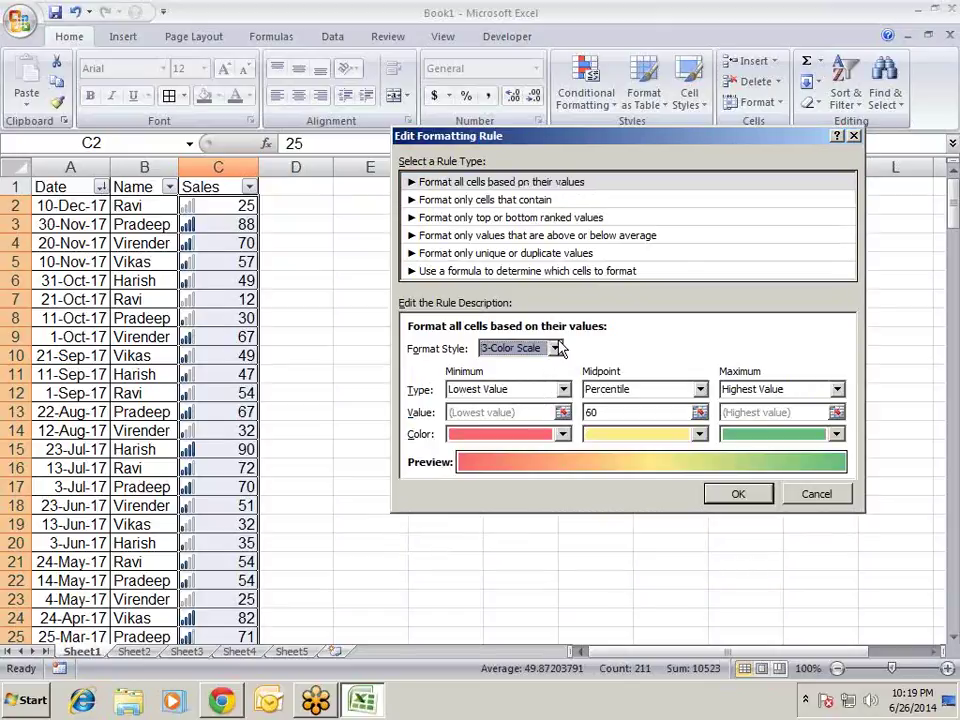
pyautogui.click(554, 349)
pyautogui.click(537, 390)
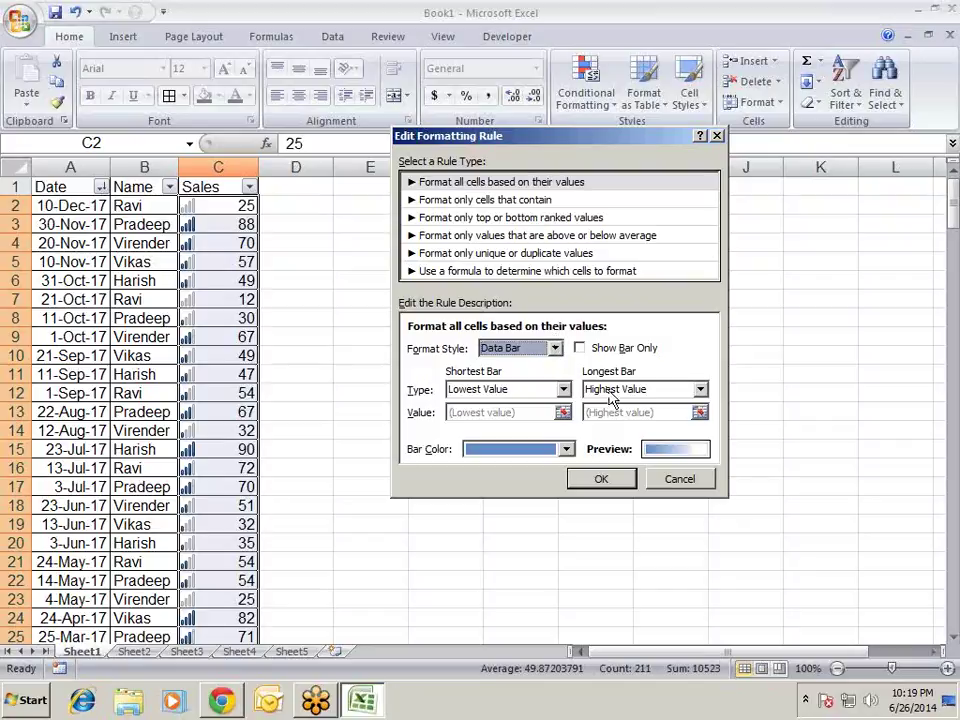
pyautogui.click(682, 486)
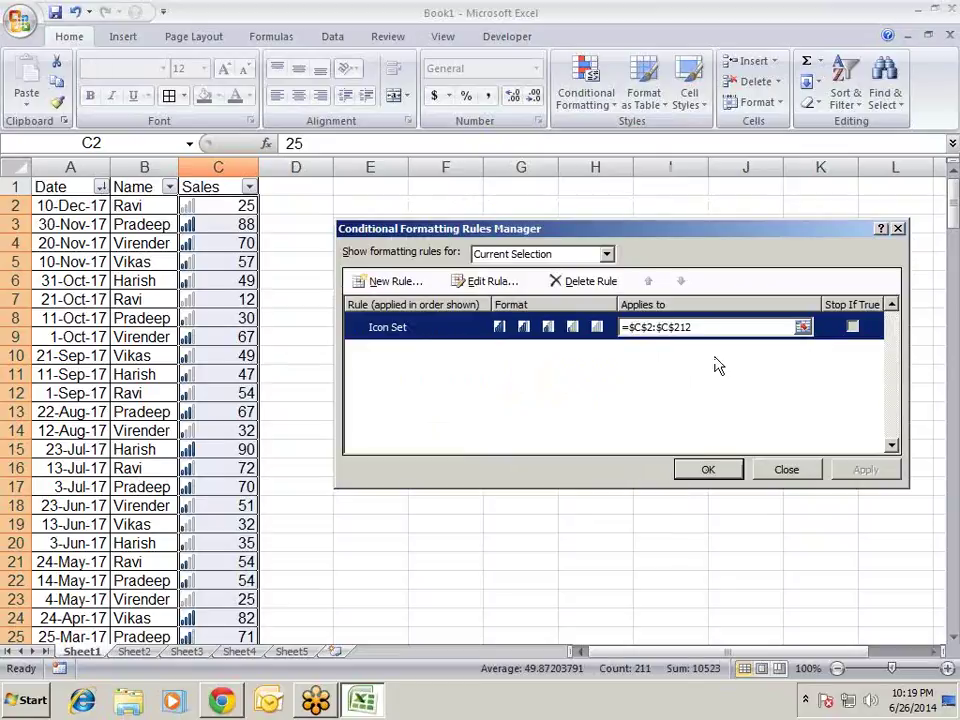
# - Delete the Icon Set rule and confirm the change
pyautogui.click(580, 283)
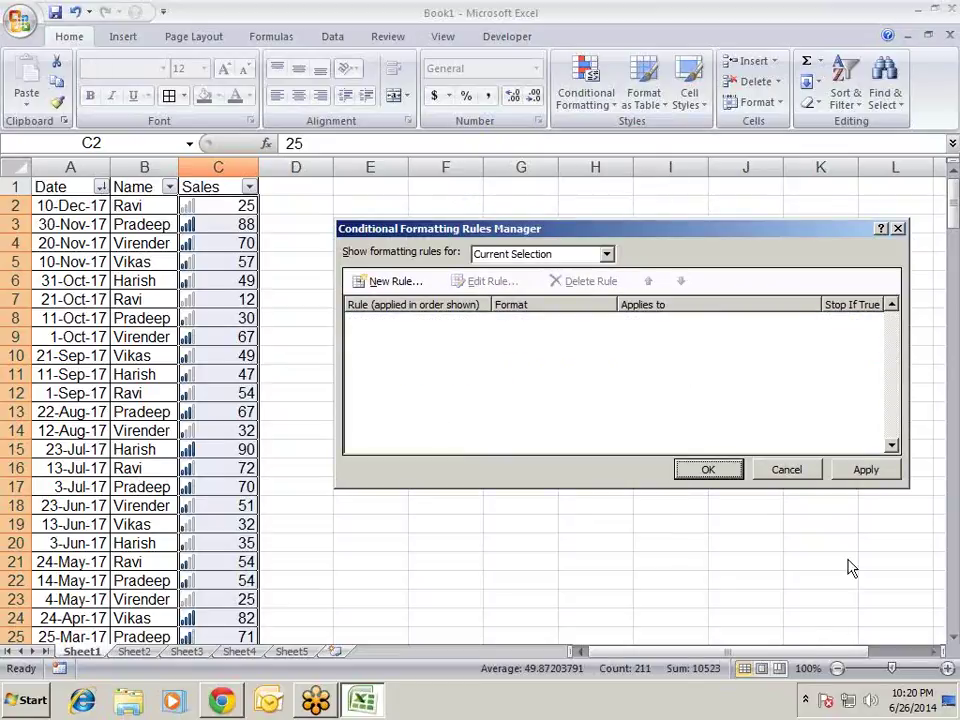
pyautogui.click(842, 472)
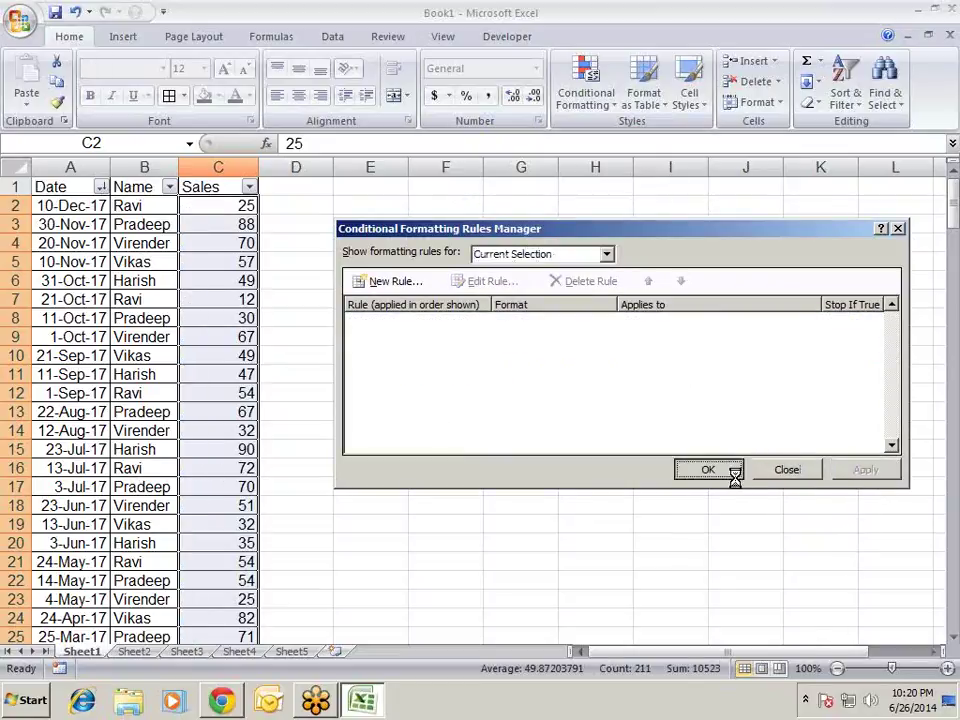
pyautogui.click(676, 470)
# - Start a new rule from Manage Rules and preview the 3-Color Scale and Data Bar styles
pyautogui.click(597, 92)
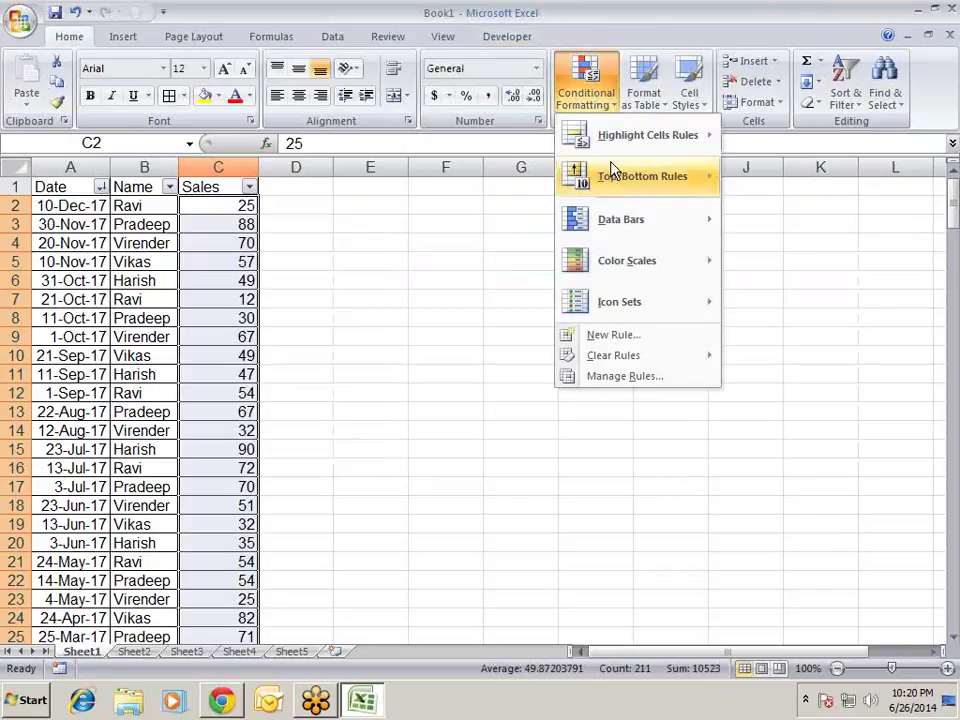
pyautogui.moveTo(640, 352)
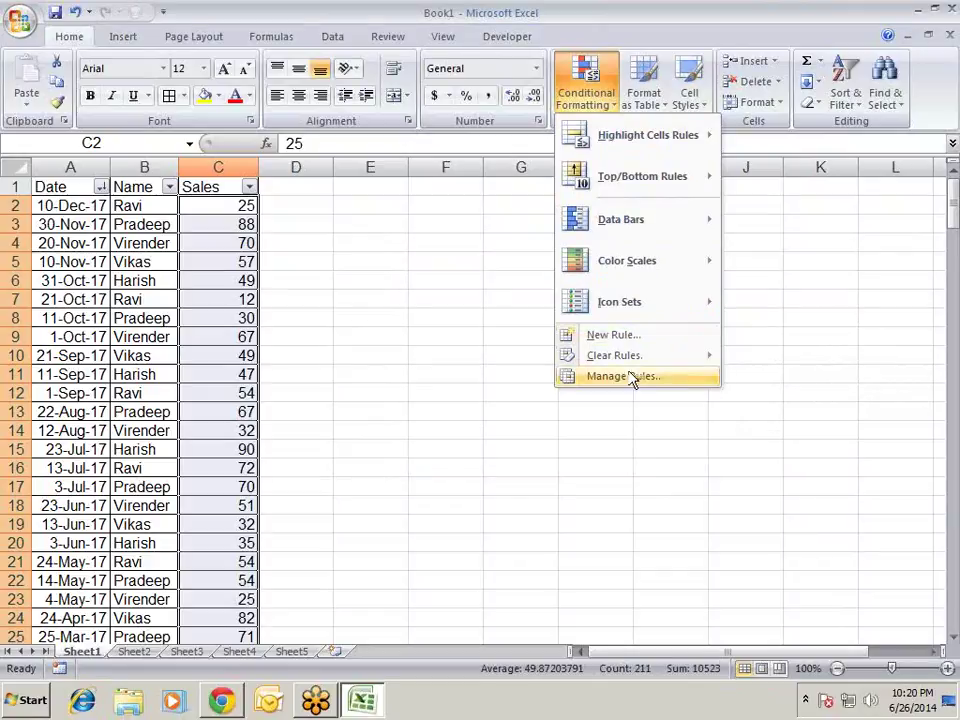
pyautogui.click(634, 378)
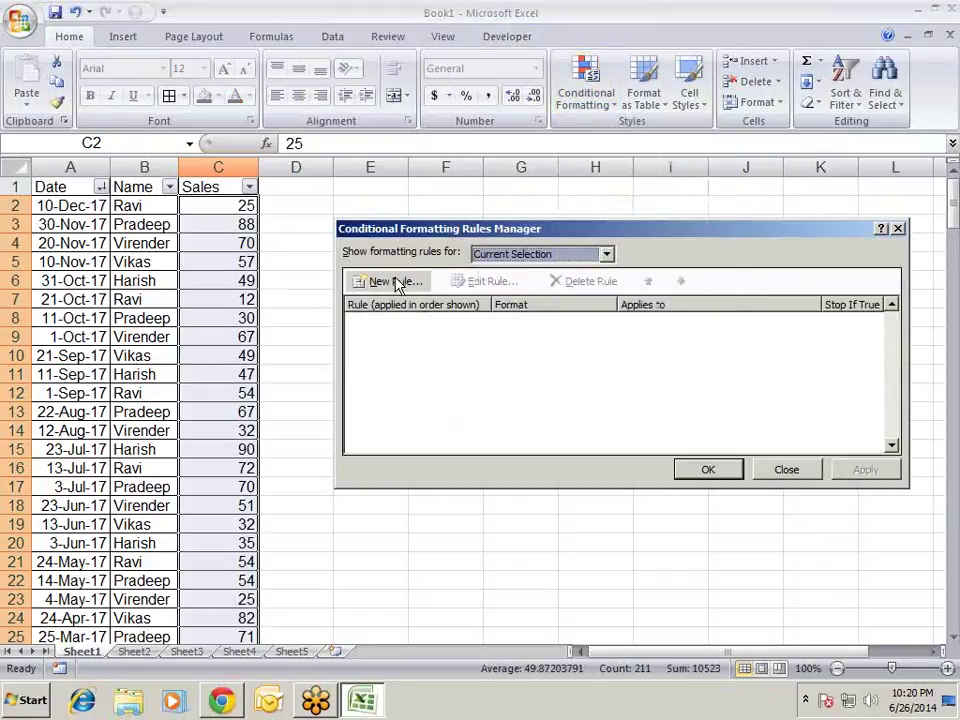
pyautogui.click(398, 282)
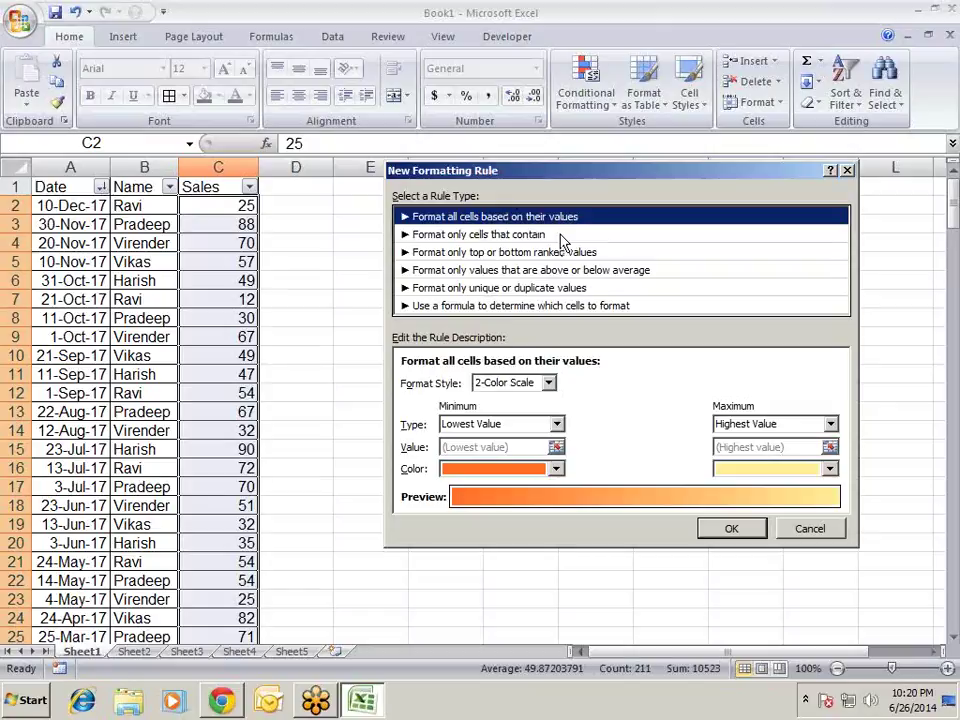
pyautogui.click(548, 383)
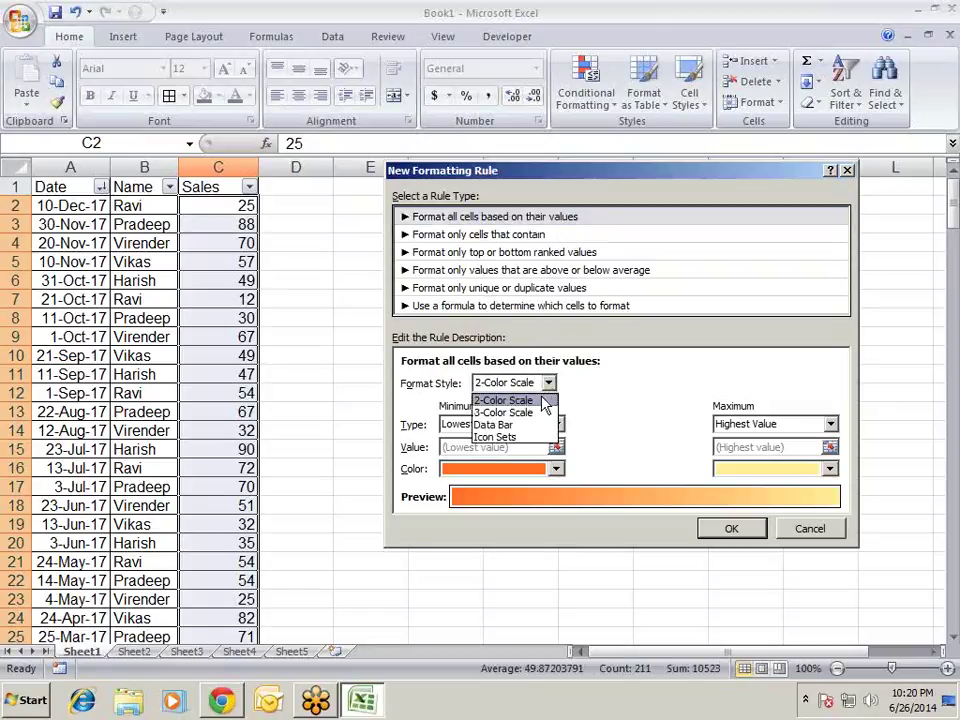
pyautogui.click(541, 413)
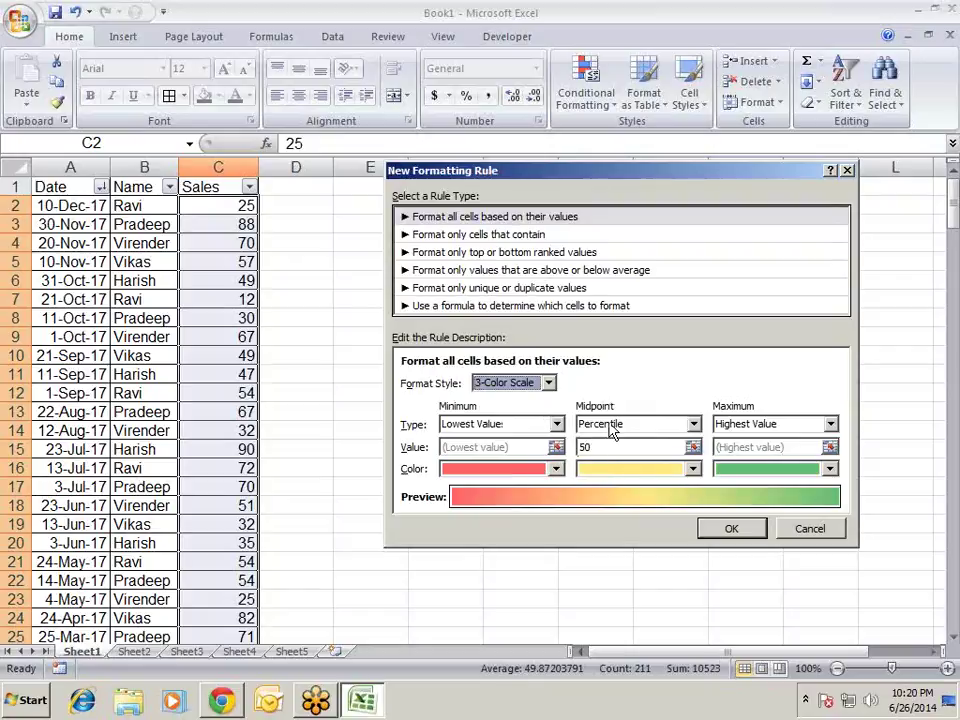
pyautogui.click(548, 383)
pyautogui.click(525, 428)
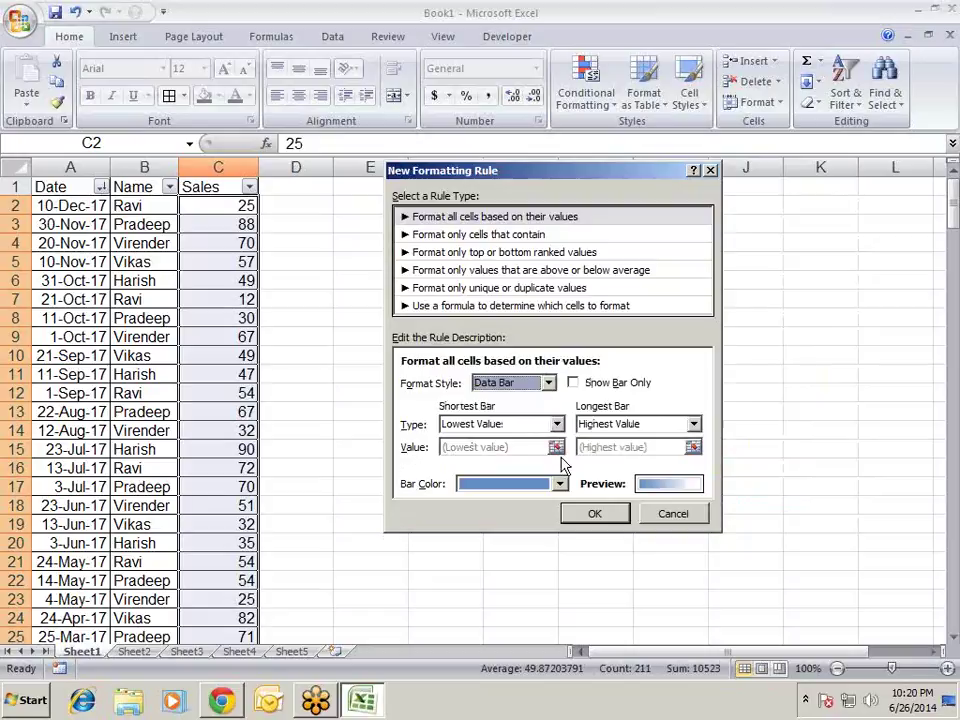
pyautogui.click(559, 483)
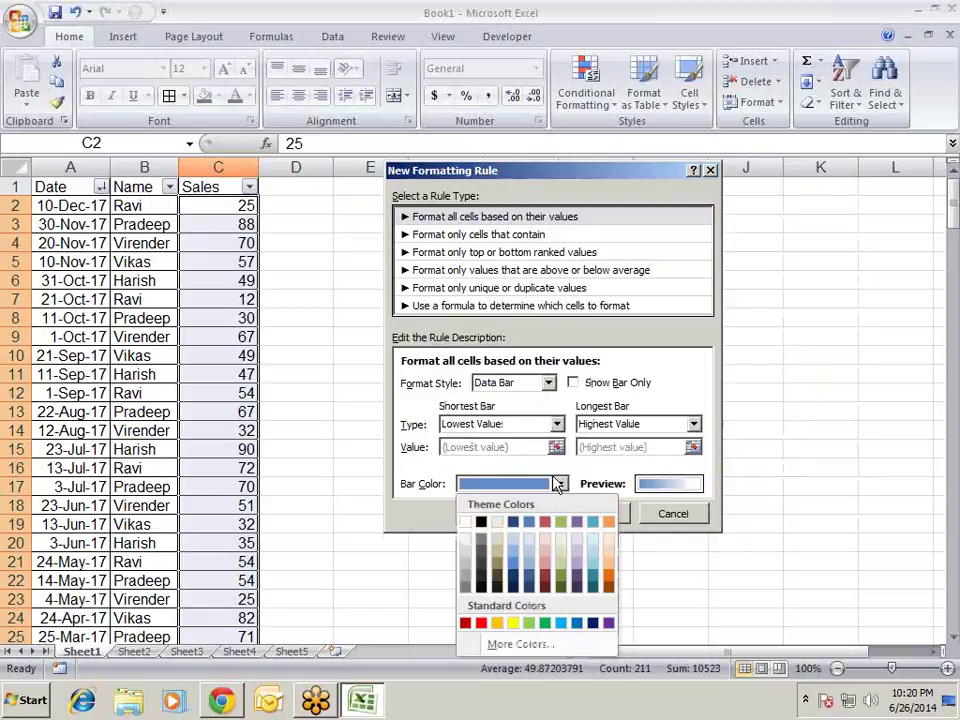
# - Settle on the Icon Sets style with 3 Traffic Lights (Unrimmed) at 67% and 33%
pyautogui.click(550, 383)
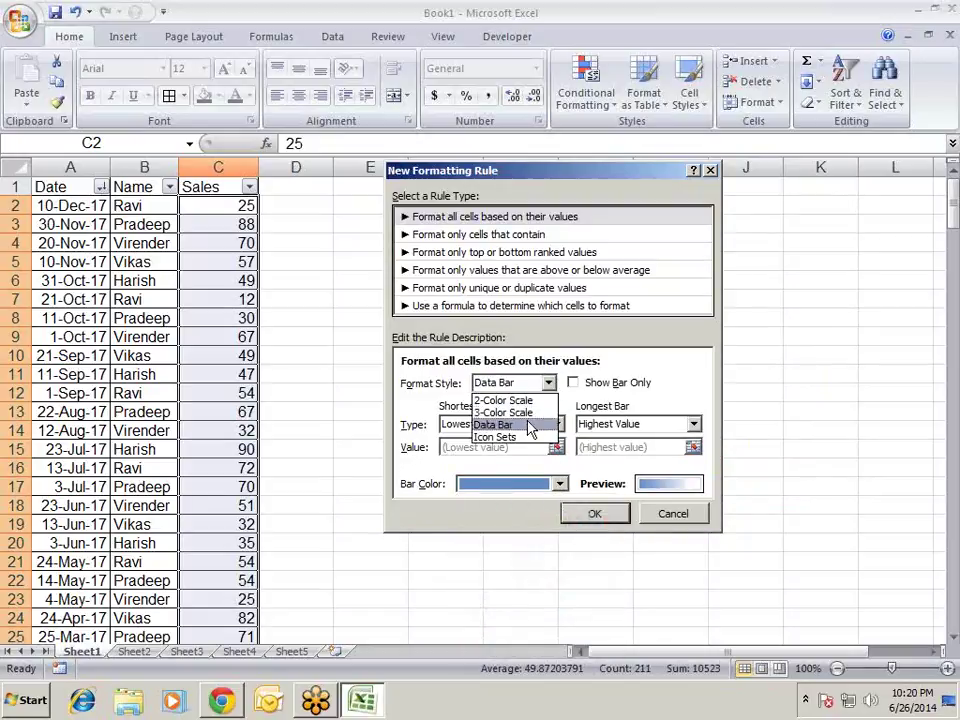
pyautogui.click(524, 438)
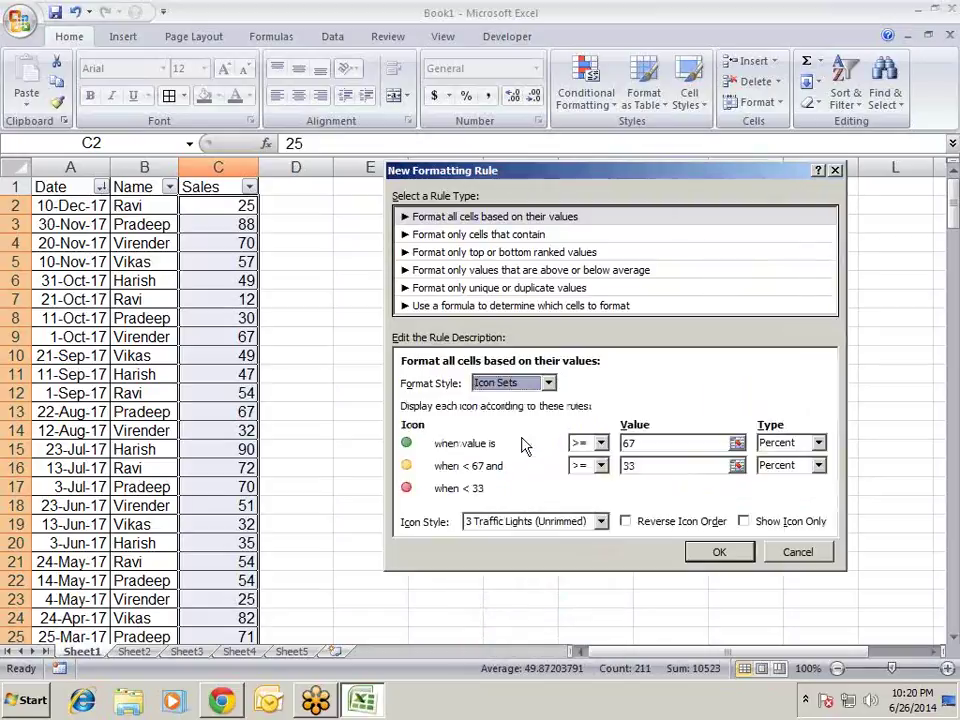
pyautogui.click(601, 522)
pyautogui.moveTo(600, 628); pyautogui.dragTo(592, 638)
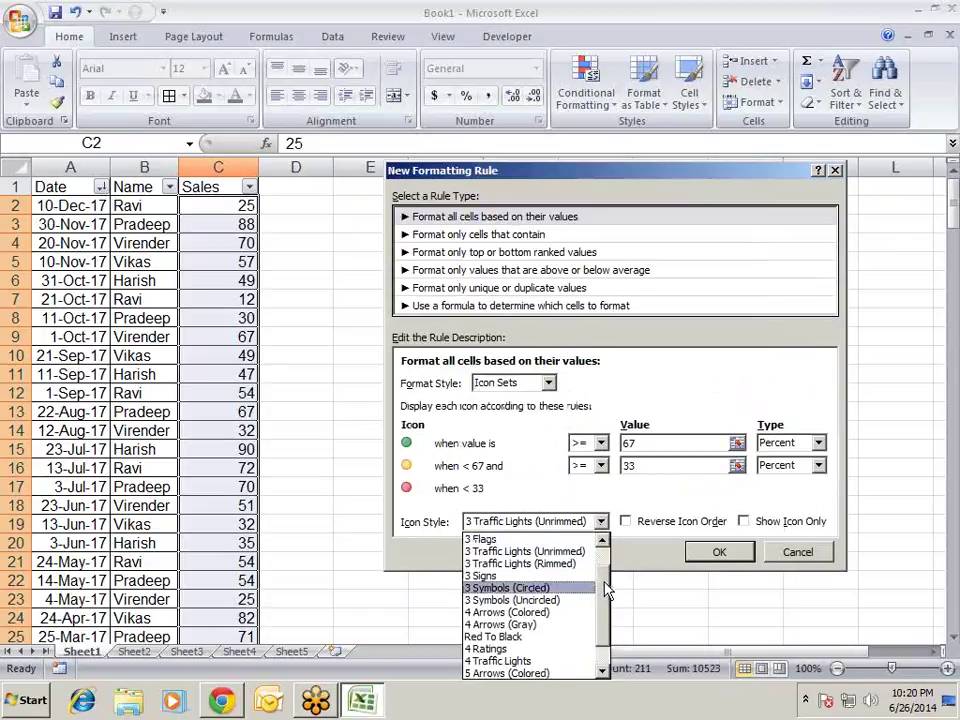
pyautogui.click(649, 322)
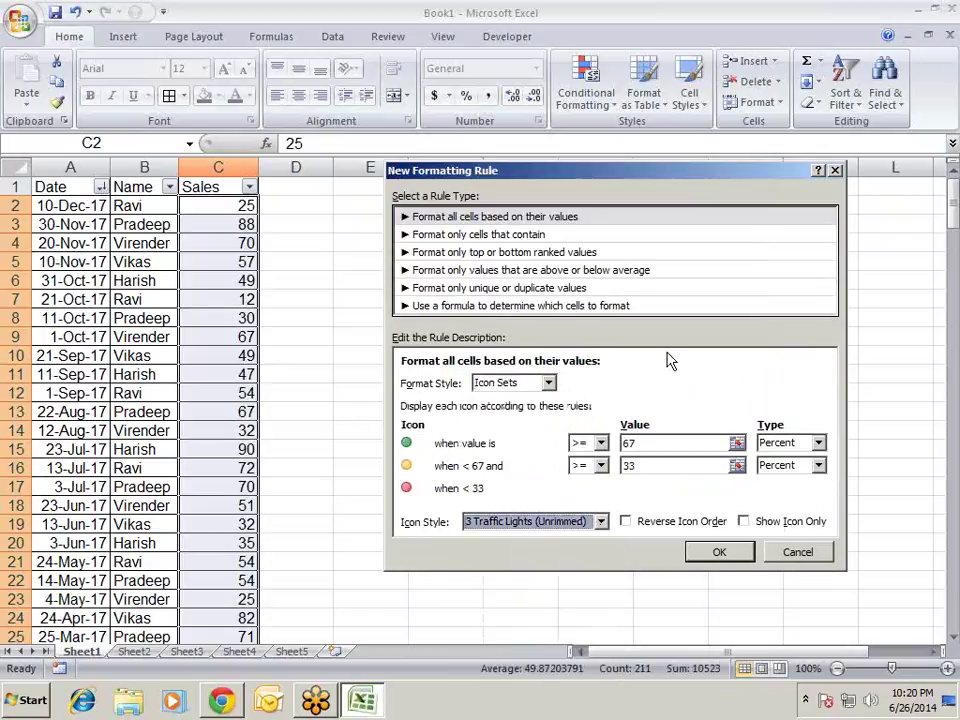
pyautogui.click(548, 383)
pyautogui.click(540, 388)
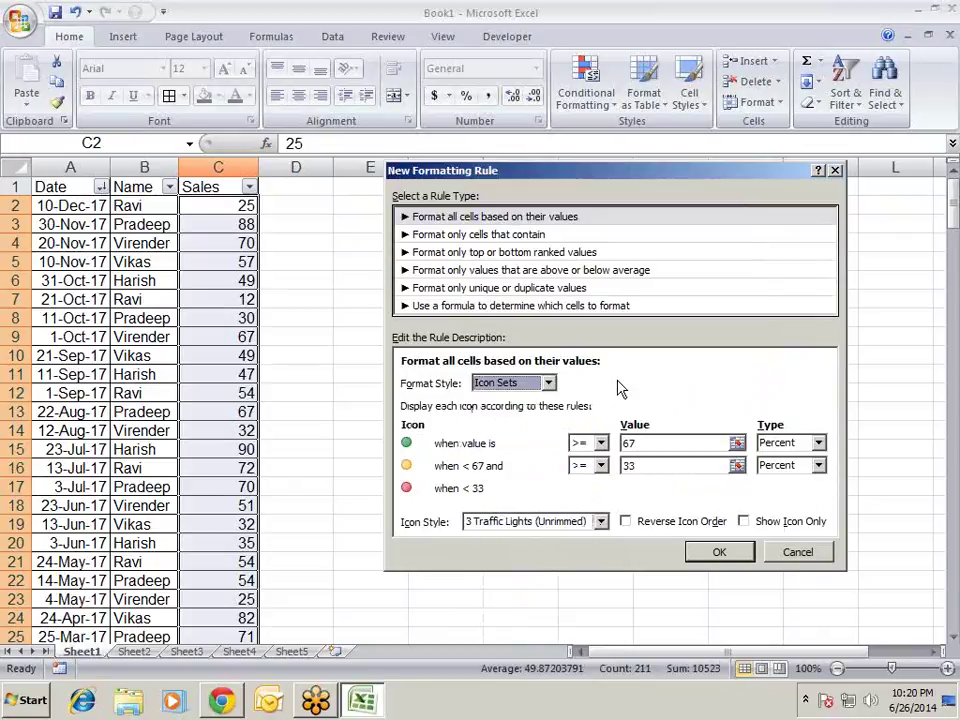
pyautogui.click(541, 235)
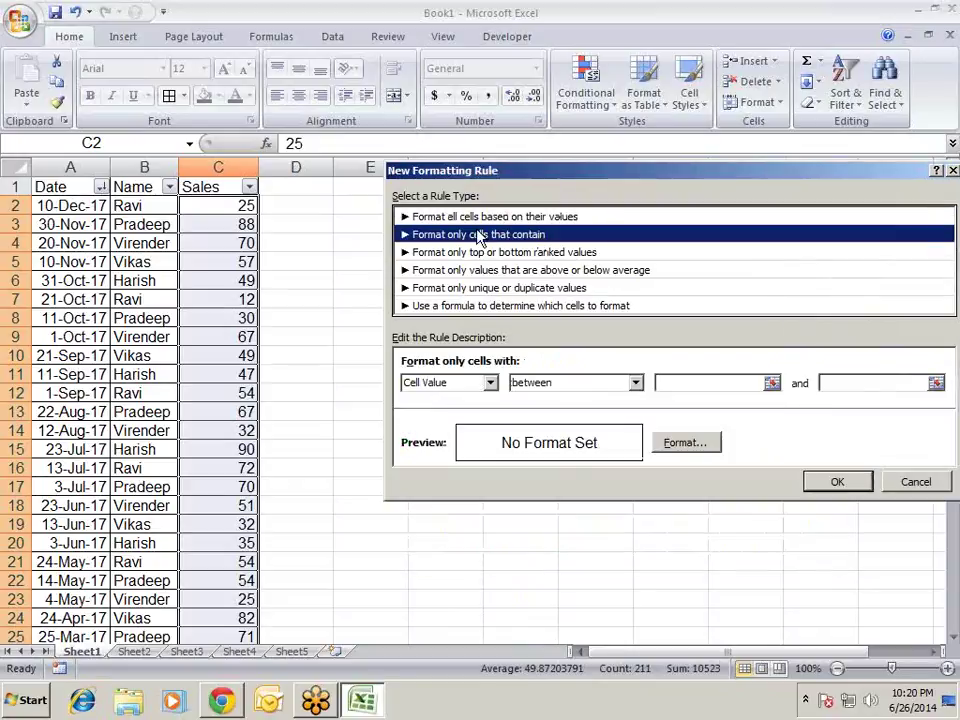
pyautogui.moveTo(565, 180); pyautogui.dragTo(494, 189)
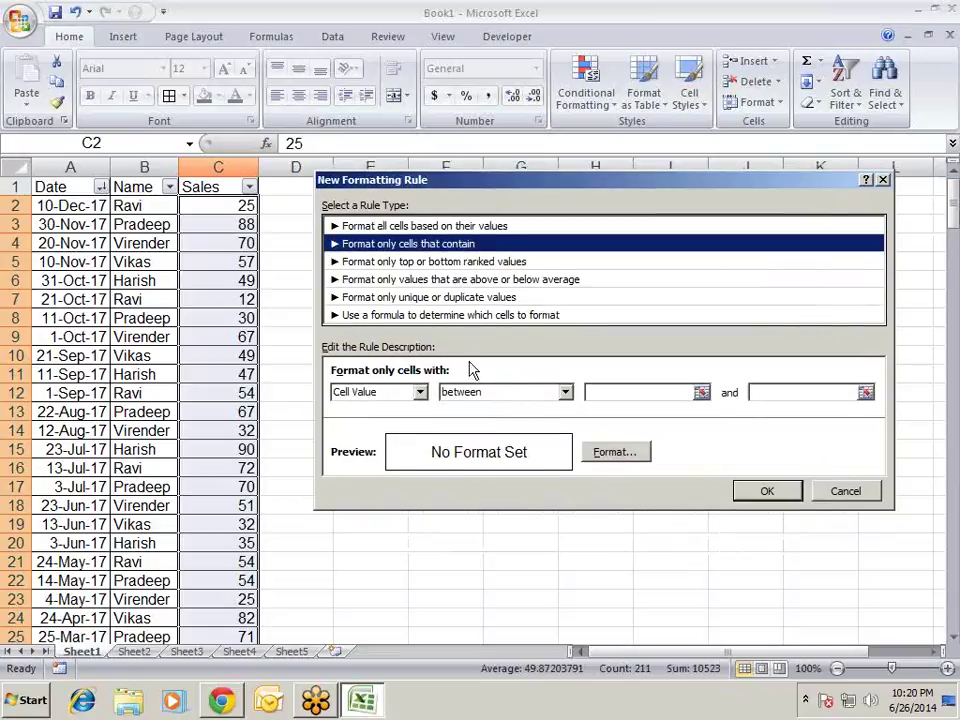
pyautogui.click(419, 393)
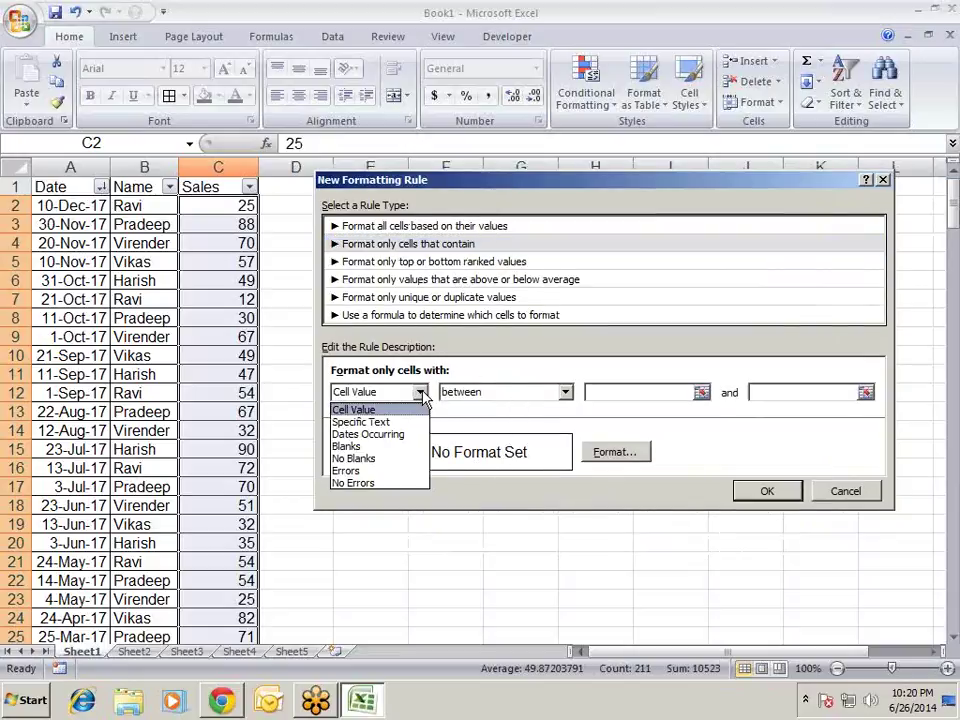
pyautogui.click(416, 423)
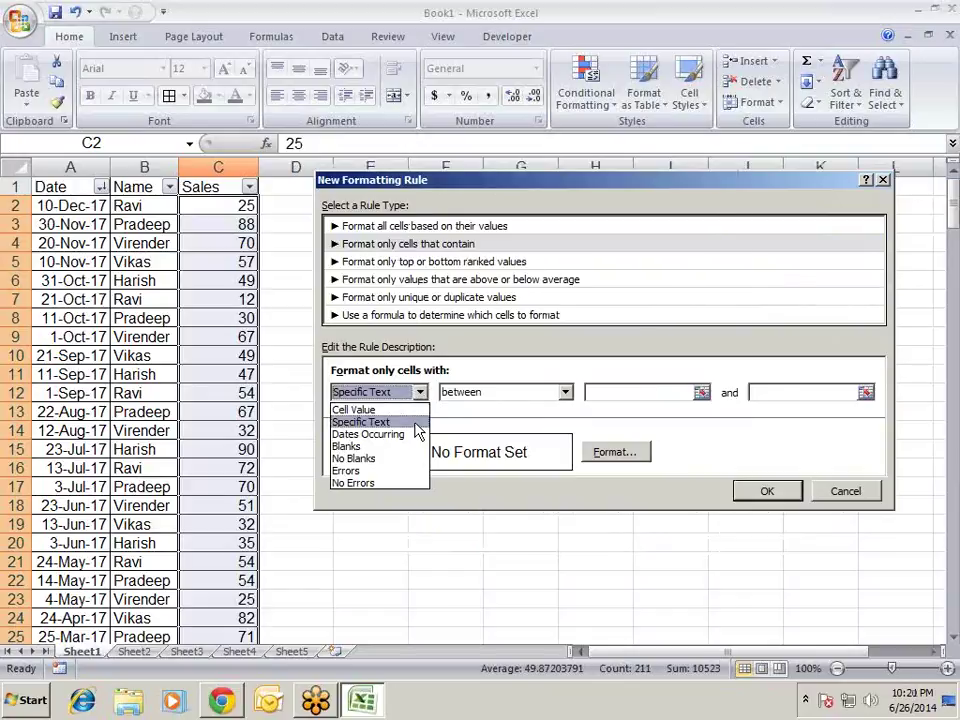
pyautogui.click(588, 393)
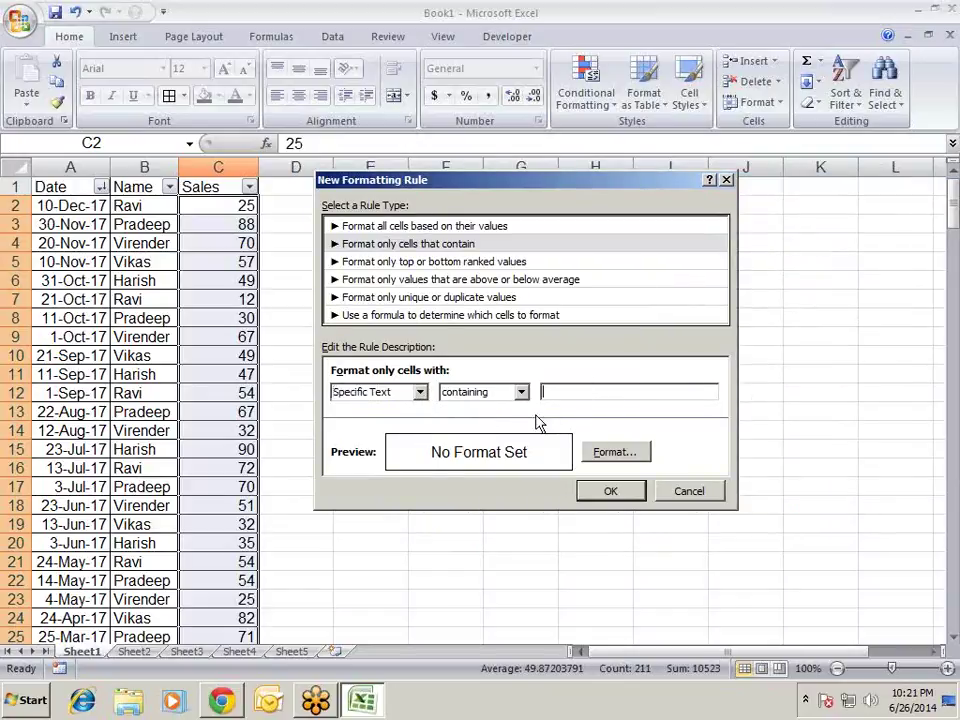
pyautogui.click(522, 392)
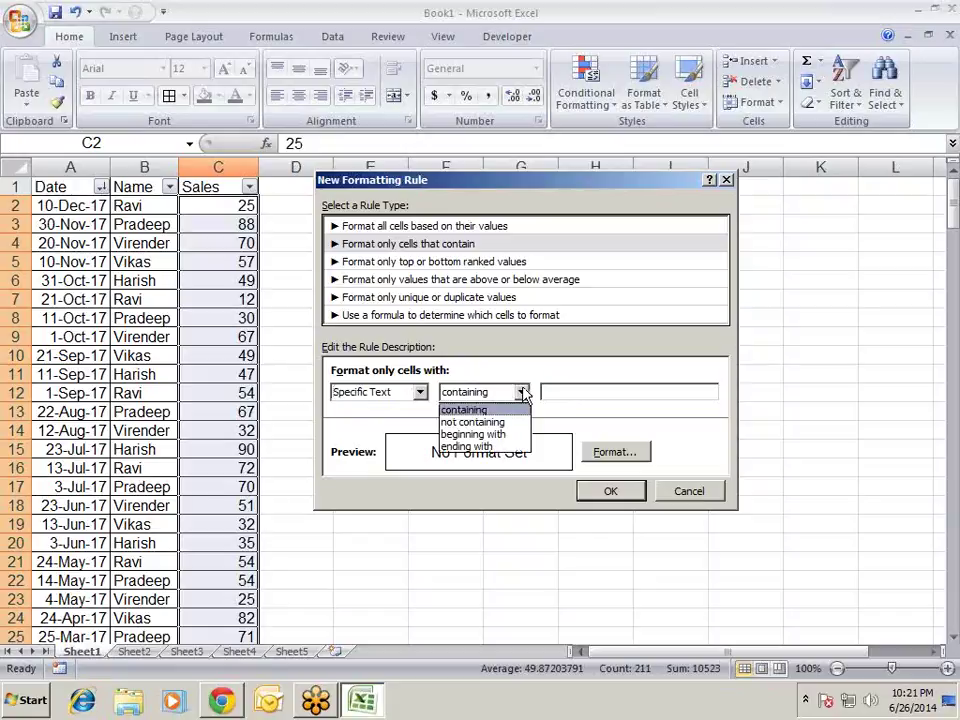
pyautogui.click(479, 435)
pyautogui.click(579, 393)
pyautogui.write('d')
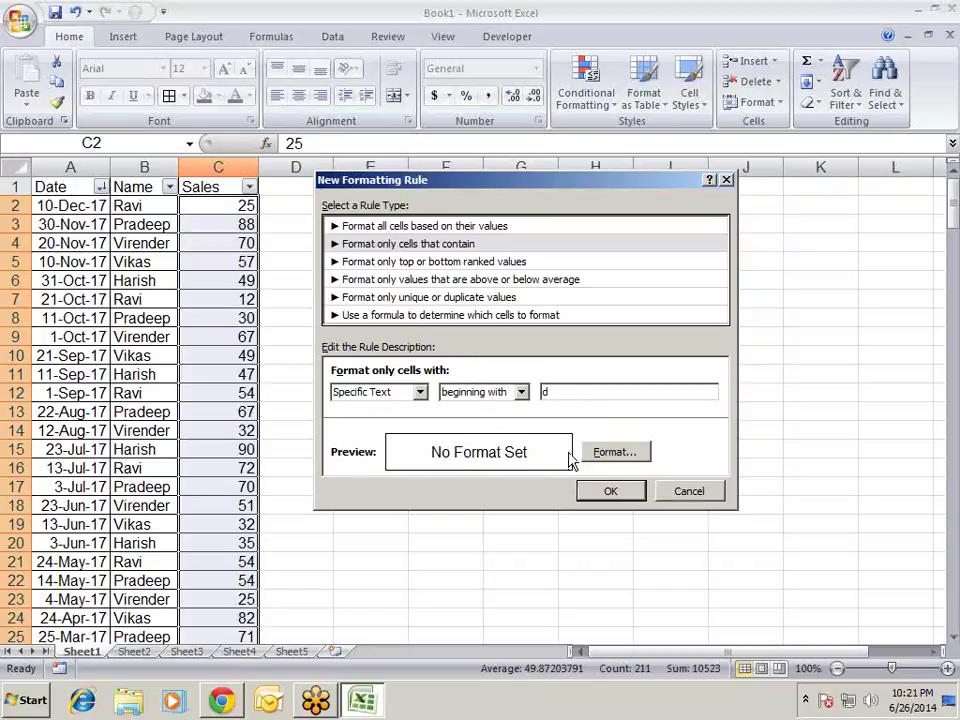
pyautogui.click(521, 392)
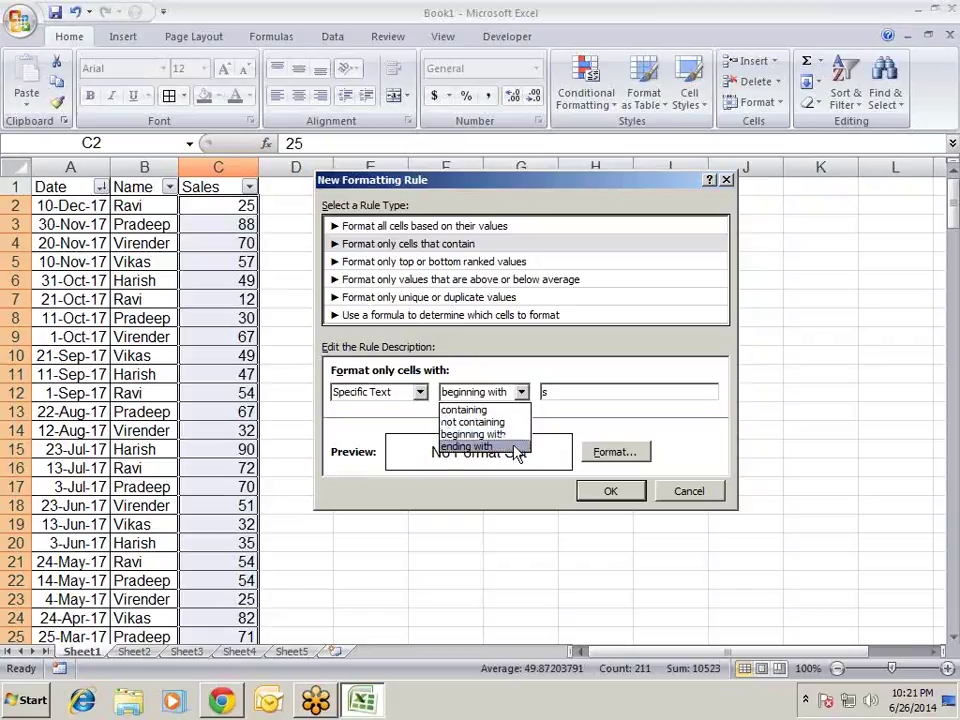
pyautogui.click(579, 389)
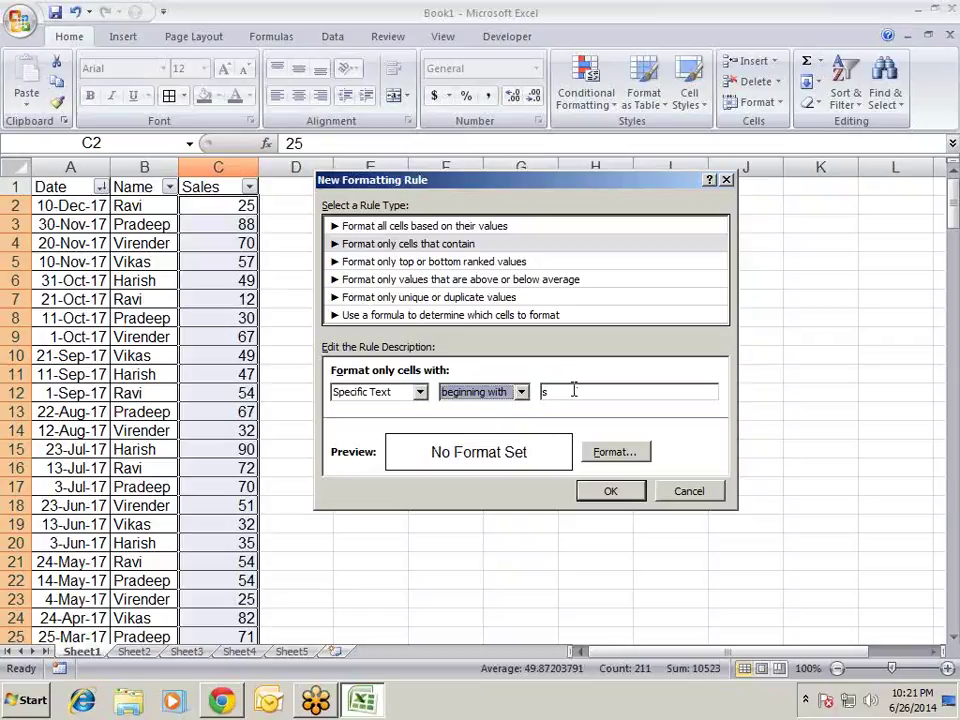
pyautogui.click(612, 452)
pyautogui.click(558, 152)
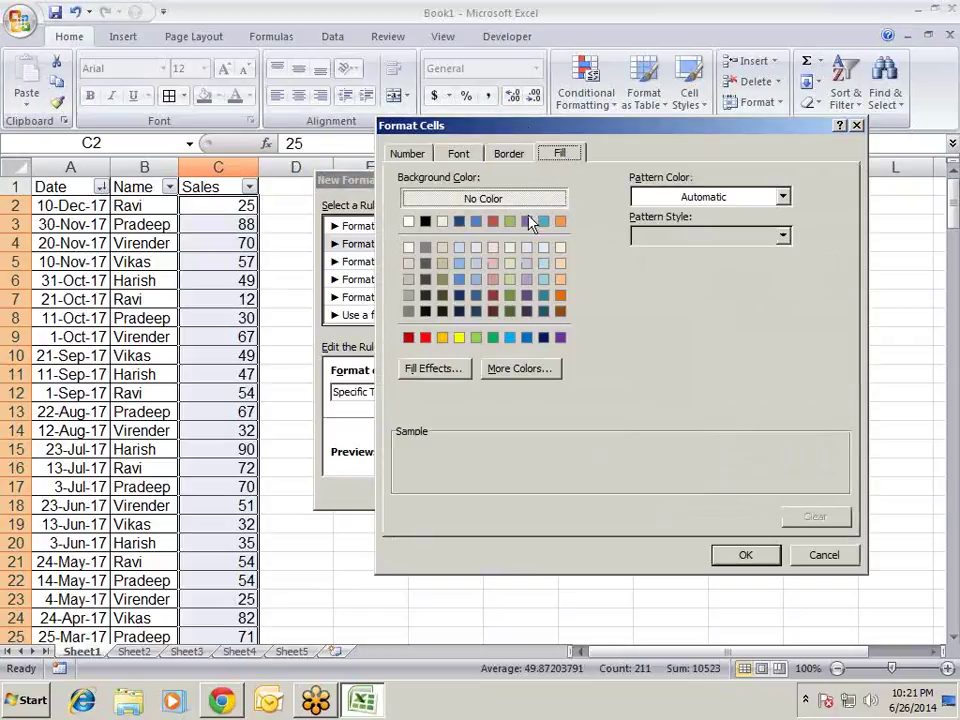
pyautogui.click(458, 338)
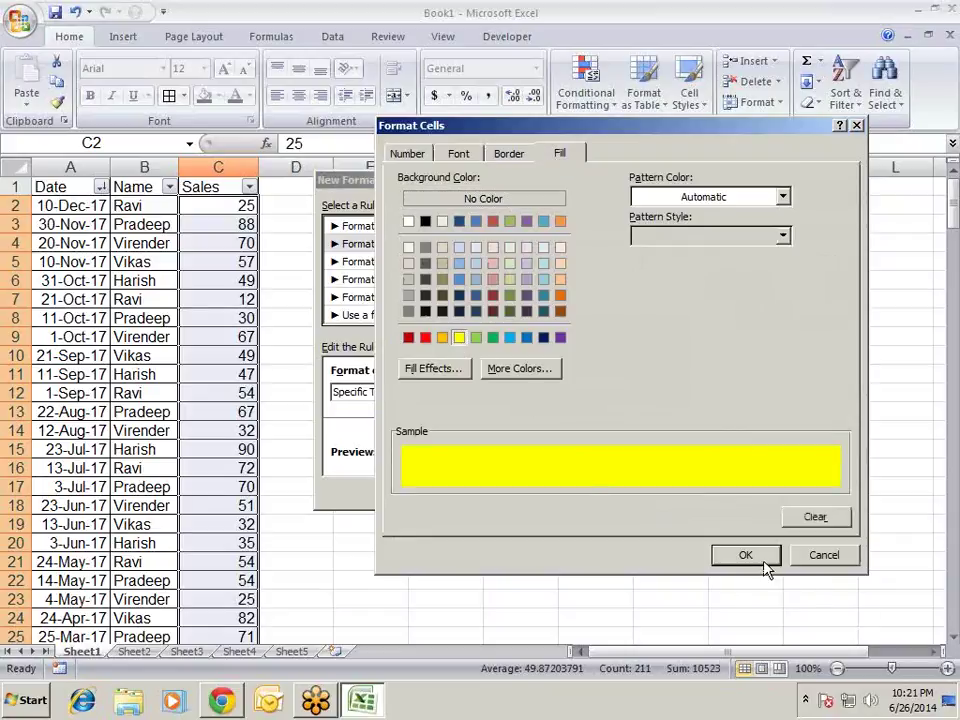
pyautogui.click(746, 553)
pyautogui.click(610, 492)
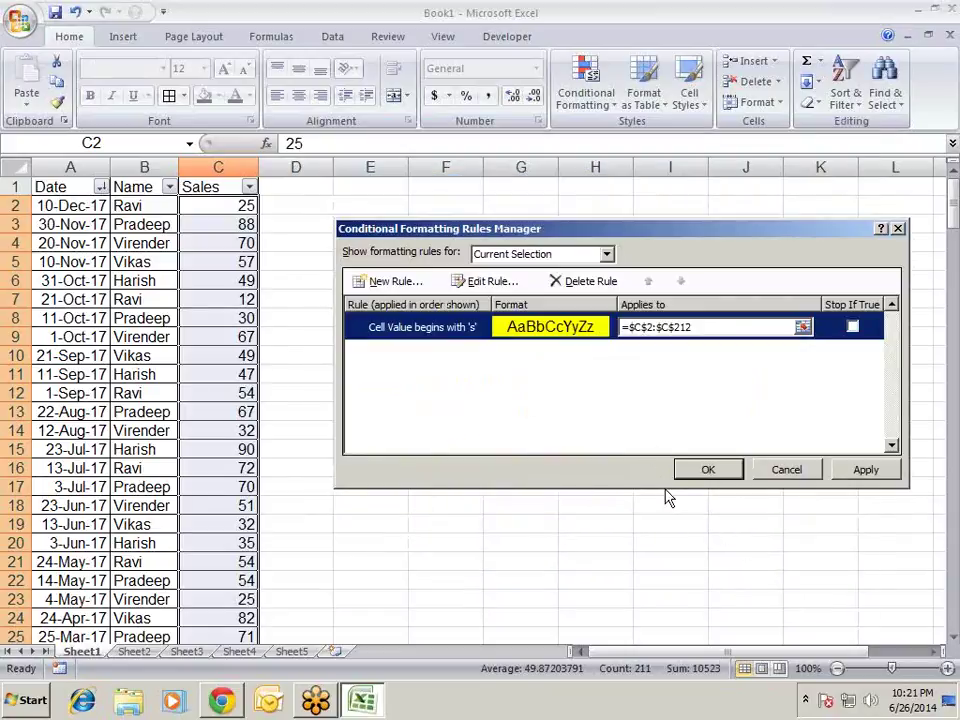
pyautogui.click(789, 470)
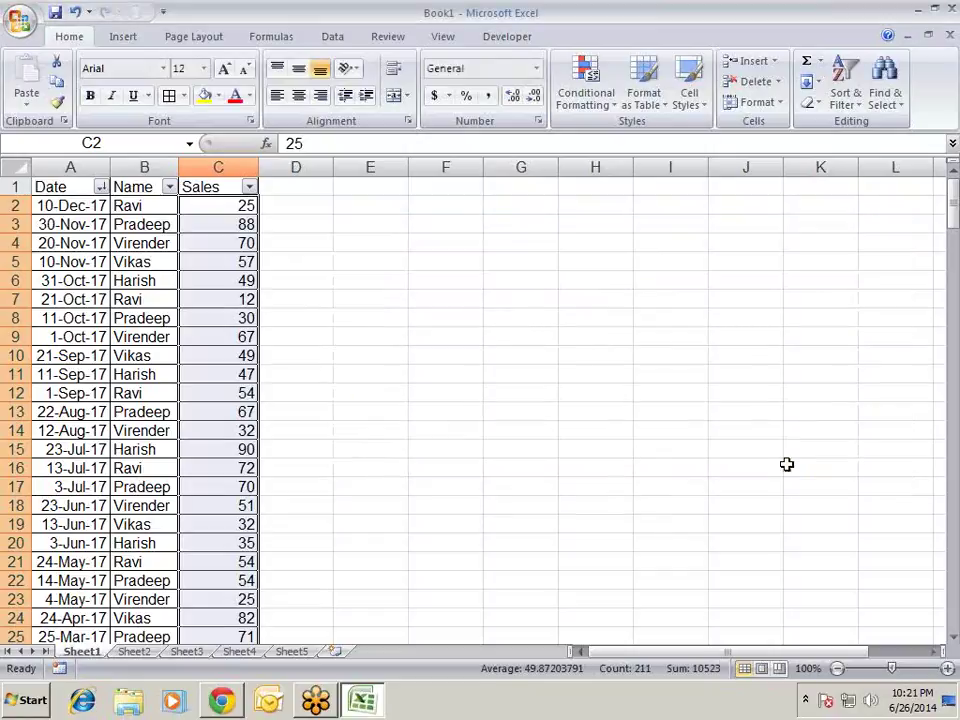
# - Select the names B2:B212 and start a new rule matching Specific Text
pyautogui.moveTo(114, 208); pyautogui.dragTo(124, 217)
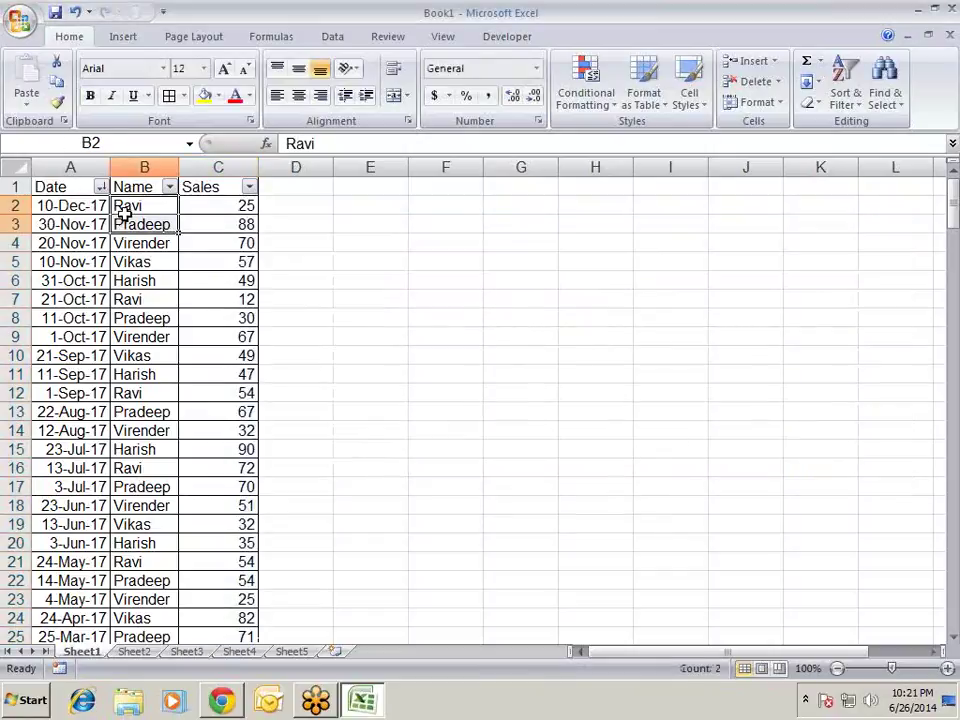
pyautogui.hotkey('ctrl', 'shift', 'Down')
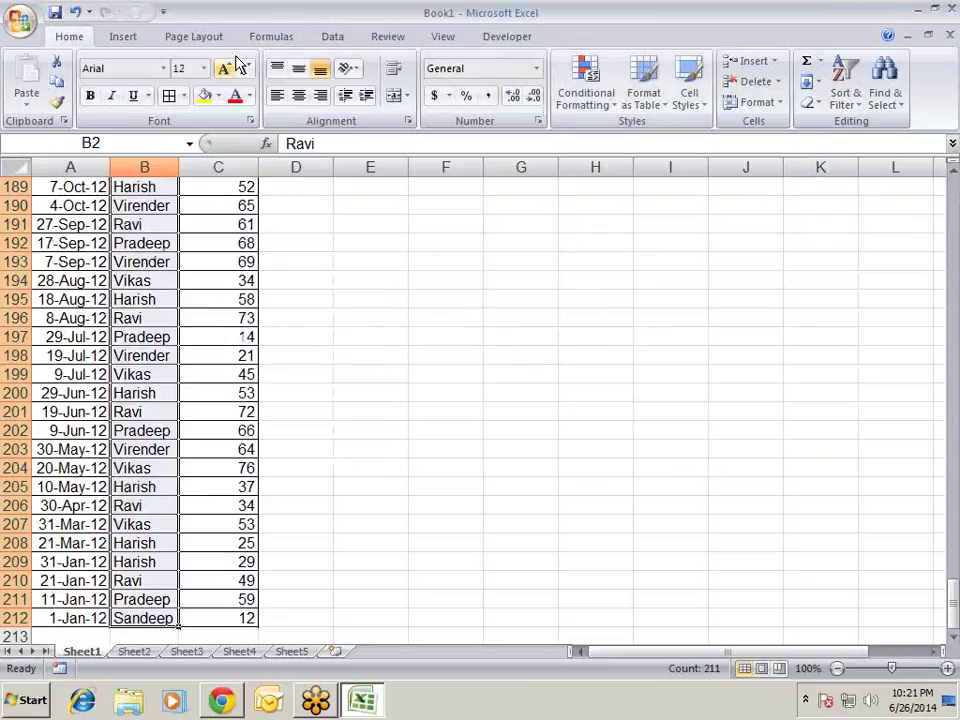
pyautogui.click(614, 99)
pyautogui.moveTo(672, 305)
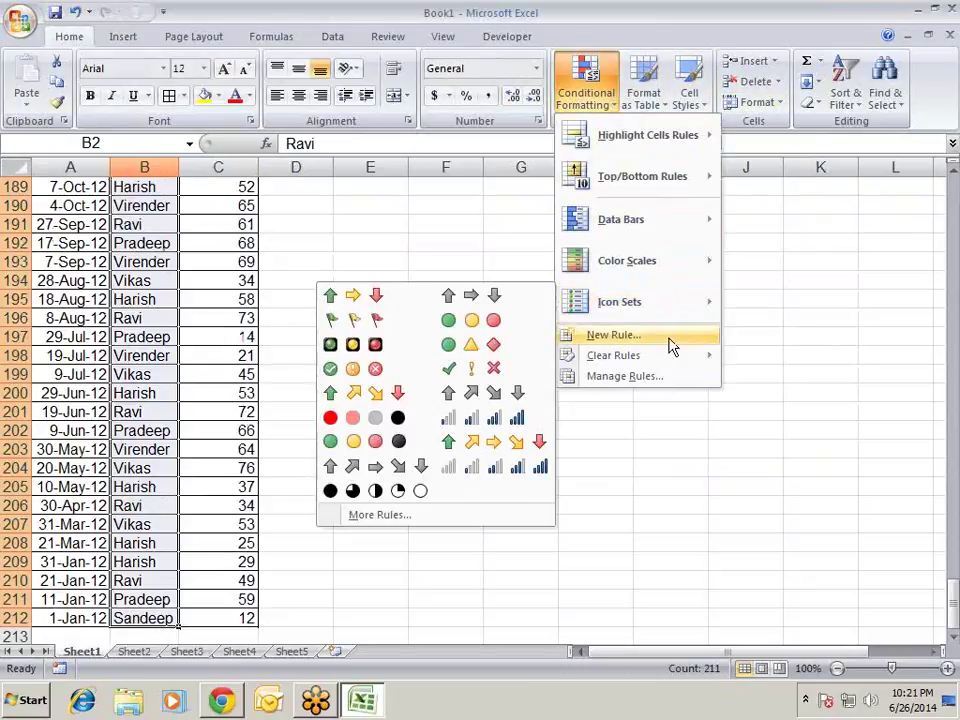
pyautogui.click(668, 340)
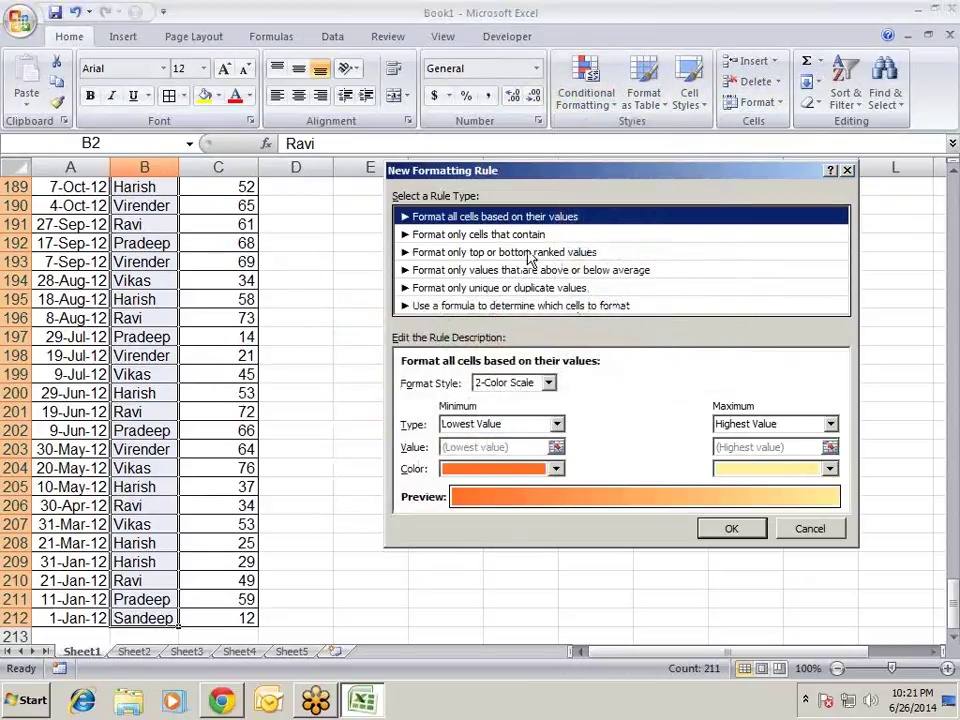
pyautogui.click(527, 236)
pyautogui.click(635, 382)
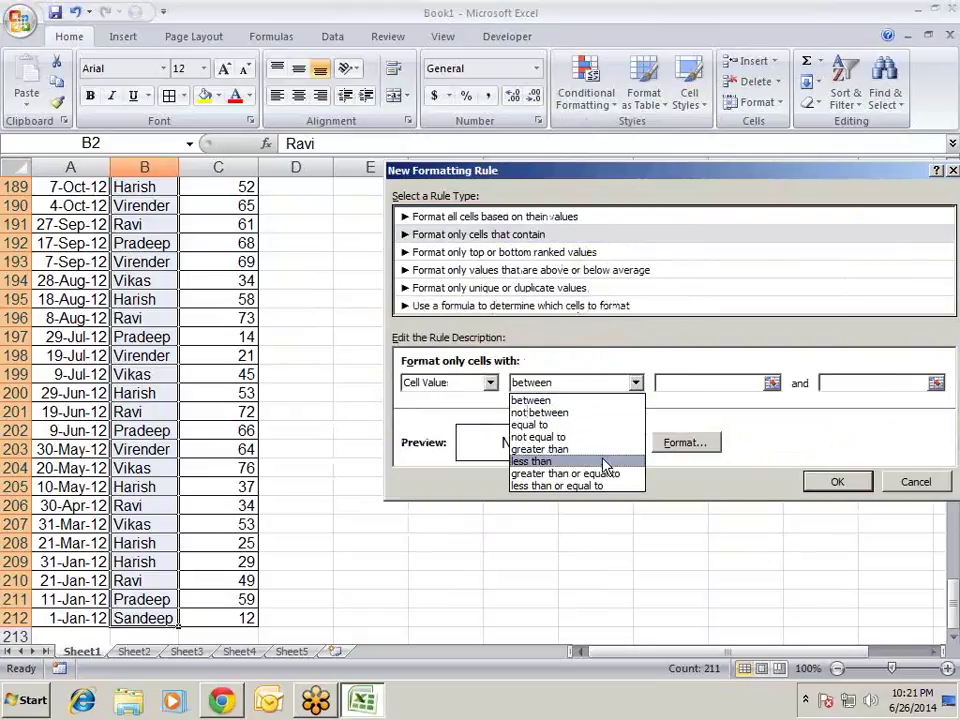
pyautogui.click(490, 386)
pyautogui.click(490, 386)
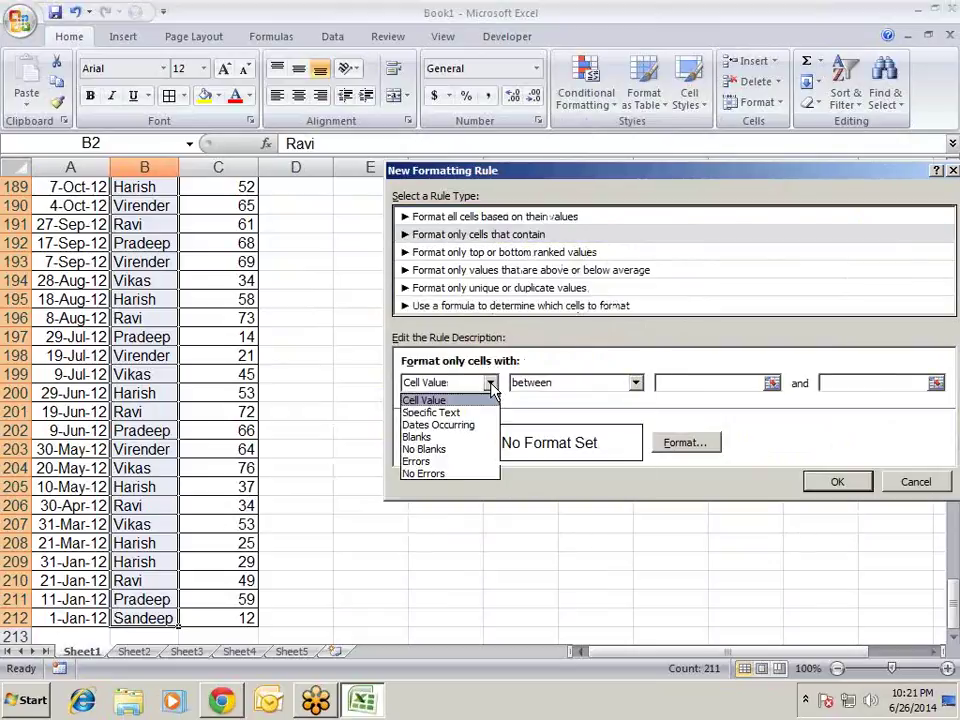
pyautogui.click(488, 413)
# - Give names beginning with 's' a yellow fill and apply the rule
pyautogui.click(591, 382)
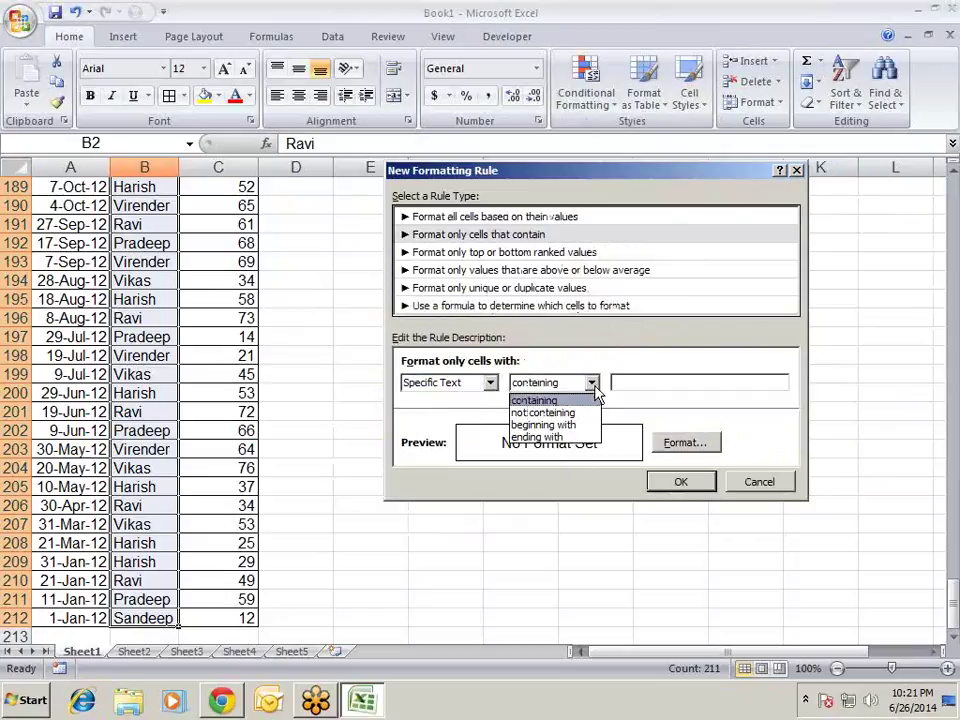
pyautogui.click(644, 383)
pyautogui.write('d')
pyautogui.click(690, 442)
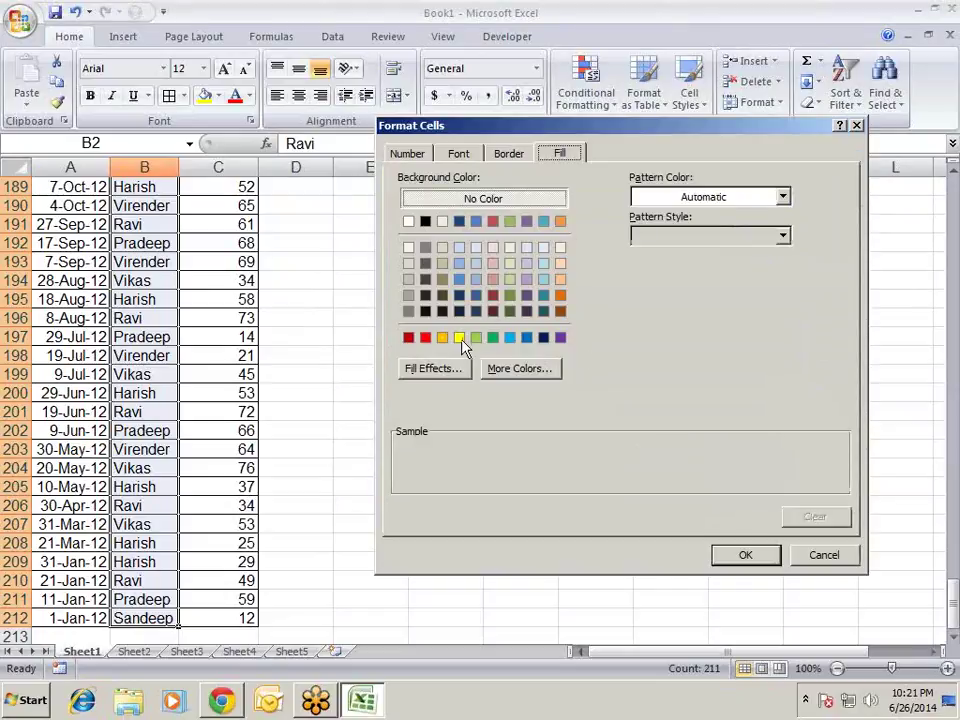
pyautogui.click(460, 338)
pyautogui.click(745, 555)
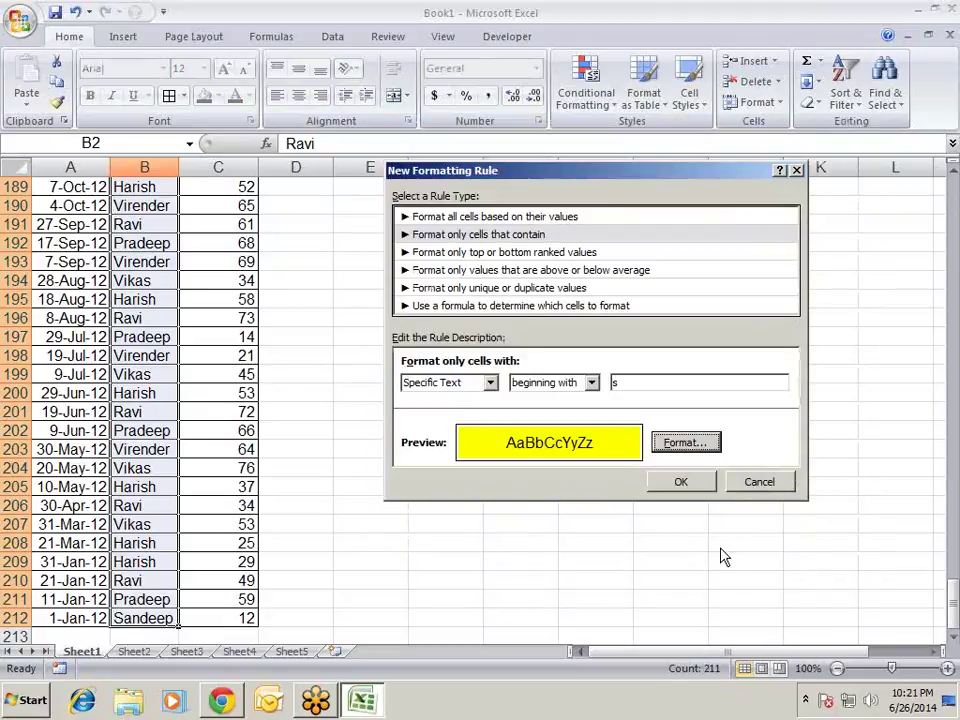
pyautogui.click(681, 481)
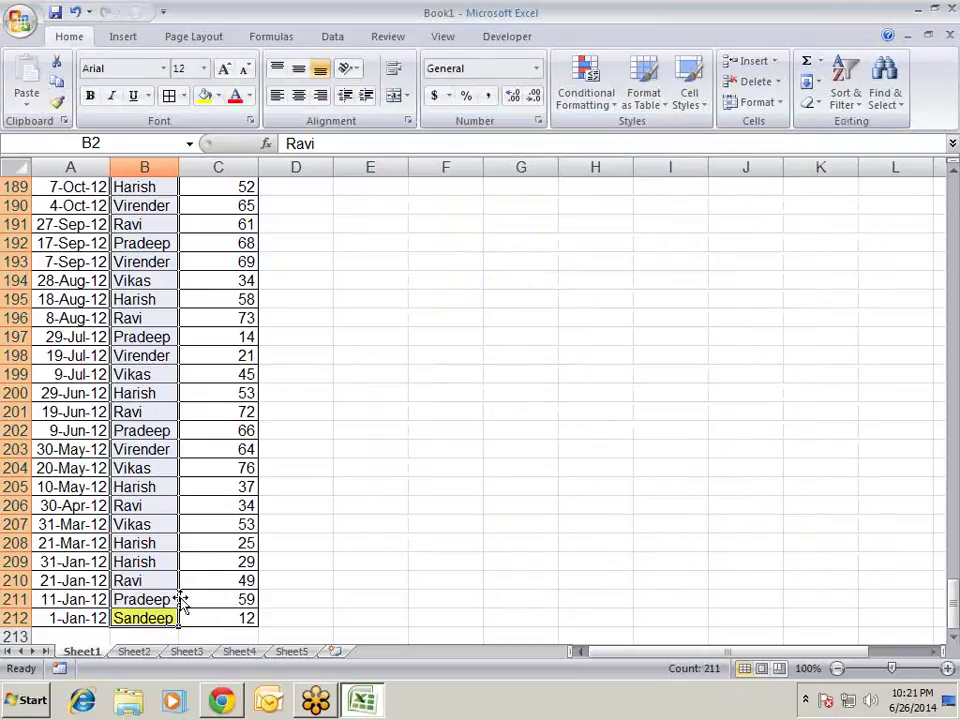
# - Scroll back to the top of the Name column to review the yellow-highlighted names
pyautogui.scroll(1, 268, 397)
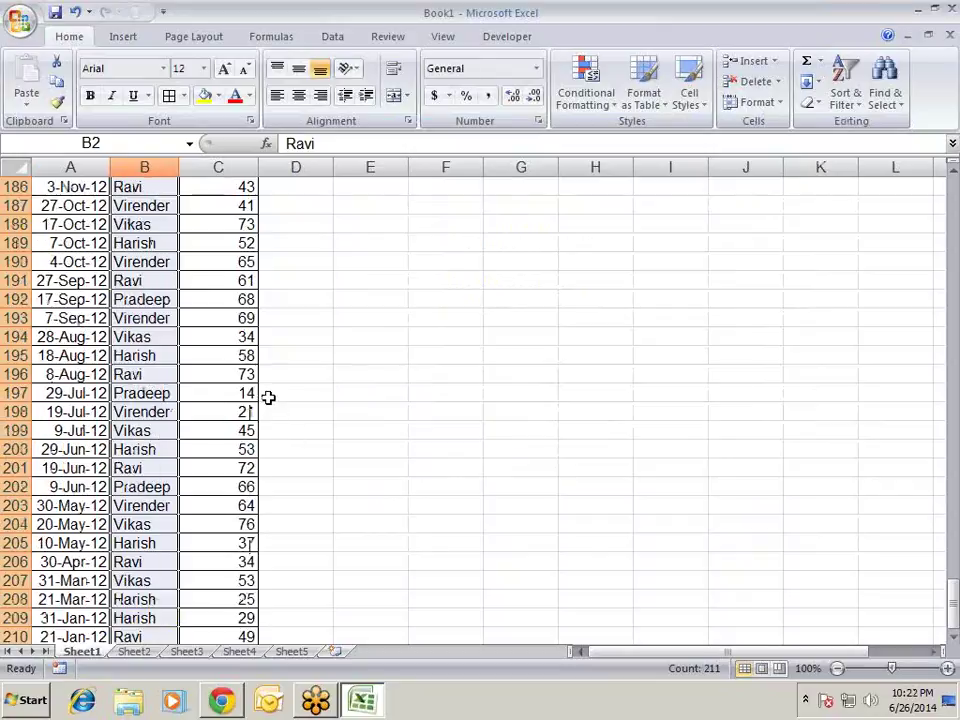
pyautogui.scroll(7, 268, 397)
pyautogui.scroll(10, 268, 397)
pyautogui.scroll(4, 268, 397)
pyautogui.scroll(6, 265, 402)
pyautogui.scroll(7, 265, 402)
pyautogui.scroll(11, 265, 402)
pyautogui.scroll(7, 265, 402)
pyautogui.scroll(8, 258, 397)
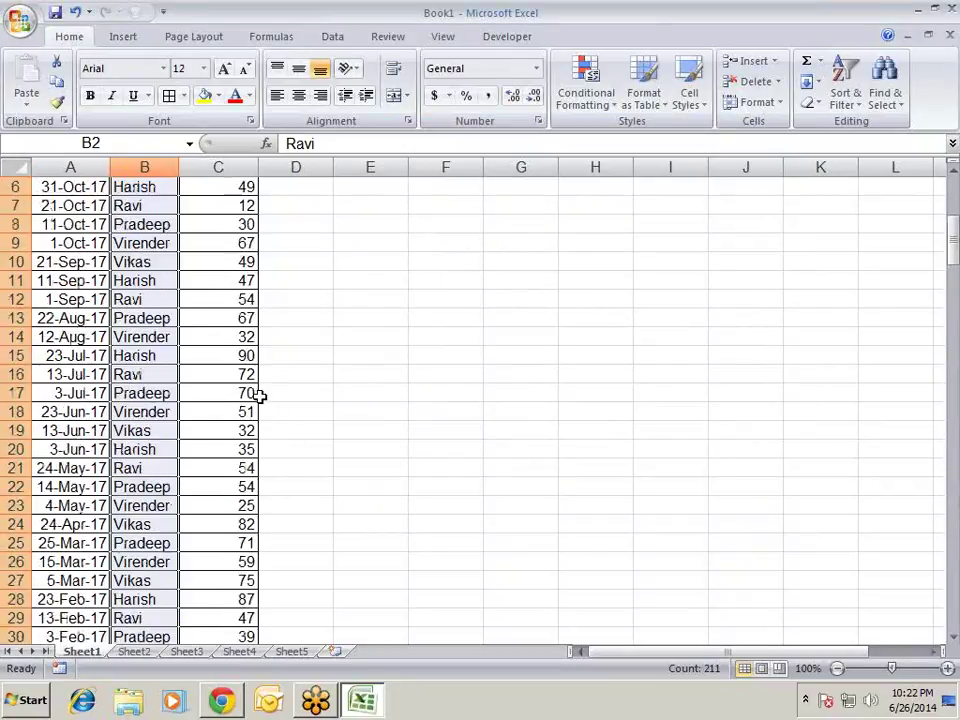
pyautogui.scroll(2, 258, 397)
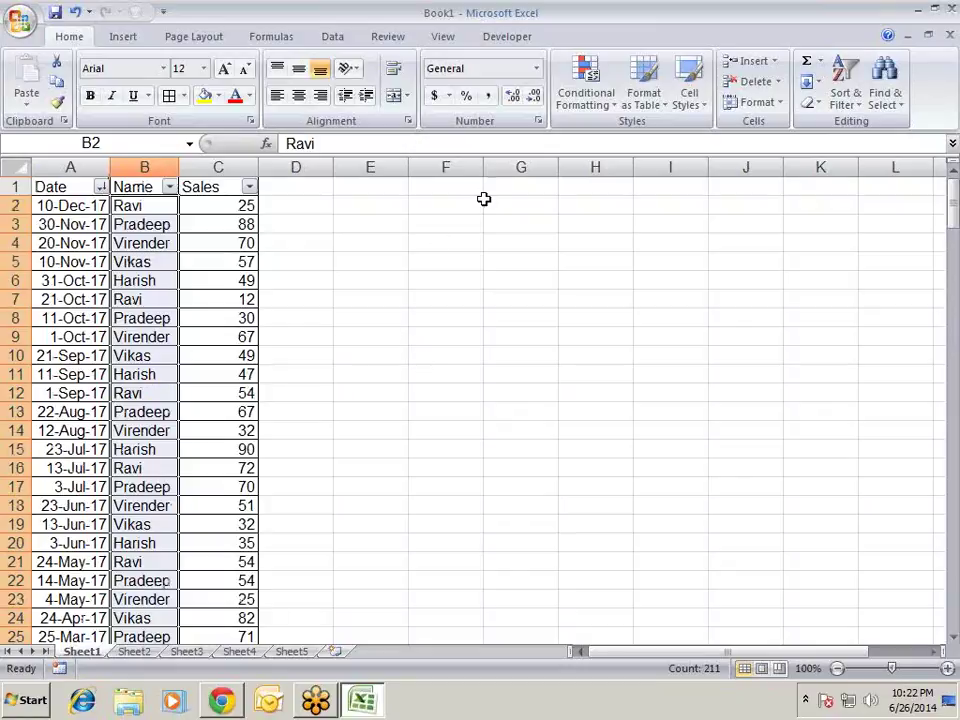
pyautogui.click(605, 97)
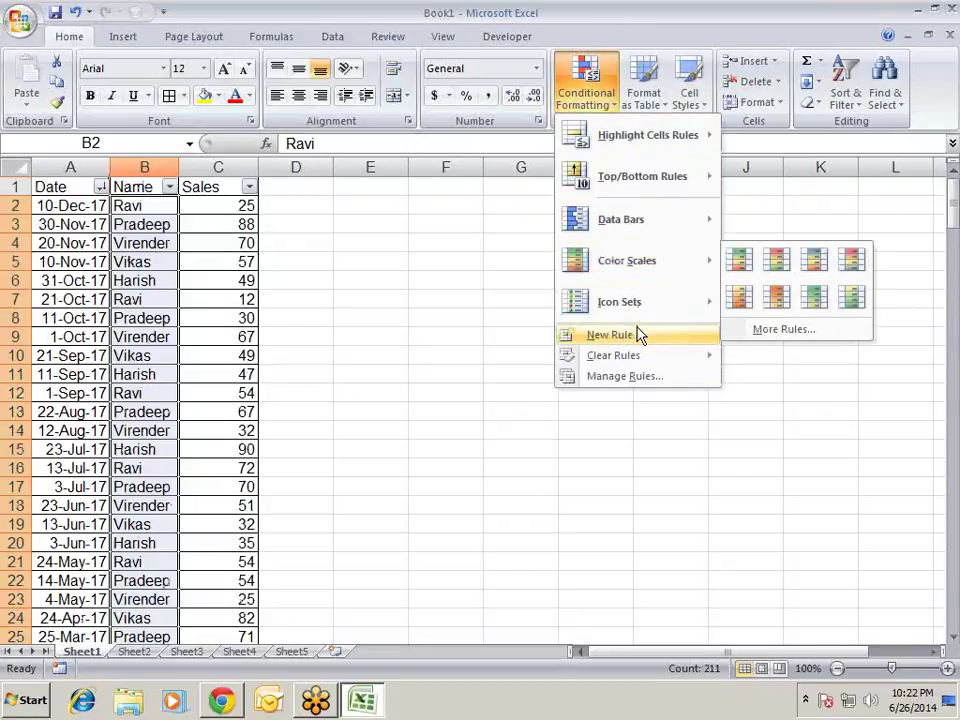
# - Clear all conditional formatting rules from the sheet and start a new rule
pyautogui.moveTo(656, 358)
pyautogui.click(724, 380)
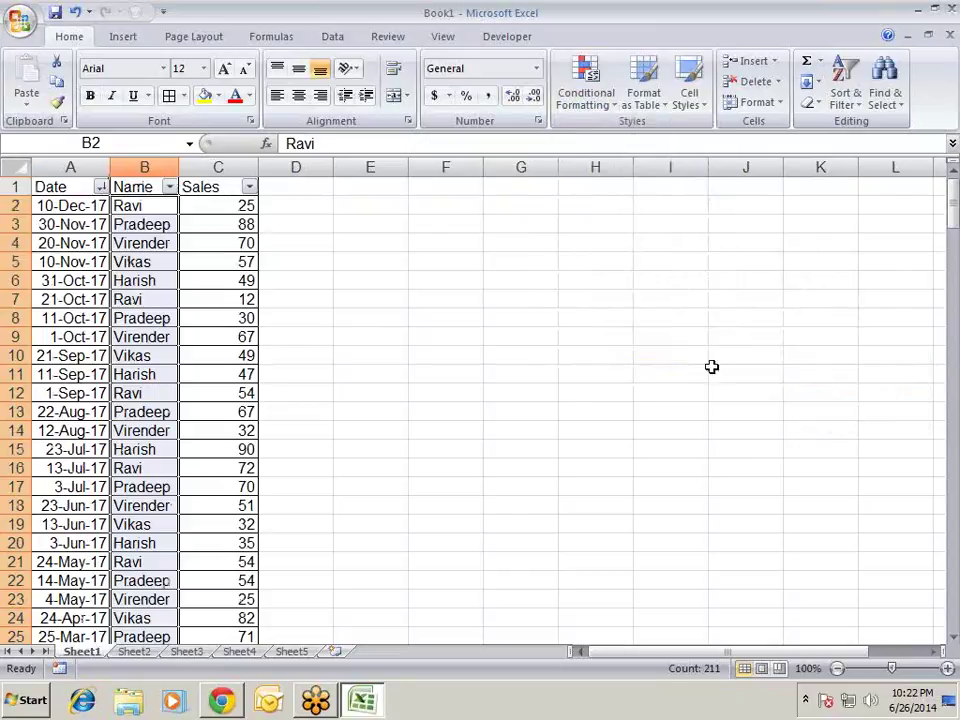
pyautogui.click(586, 95)
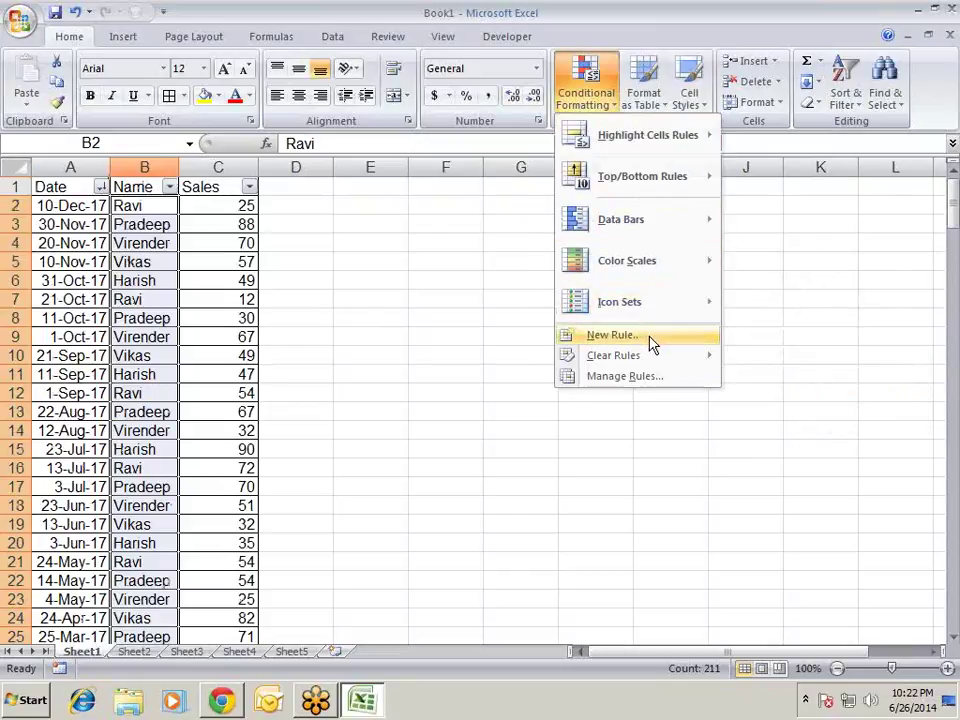
pyautogui.click(652, 343)
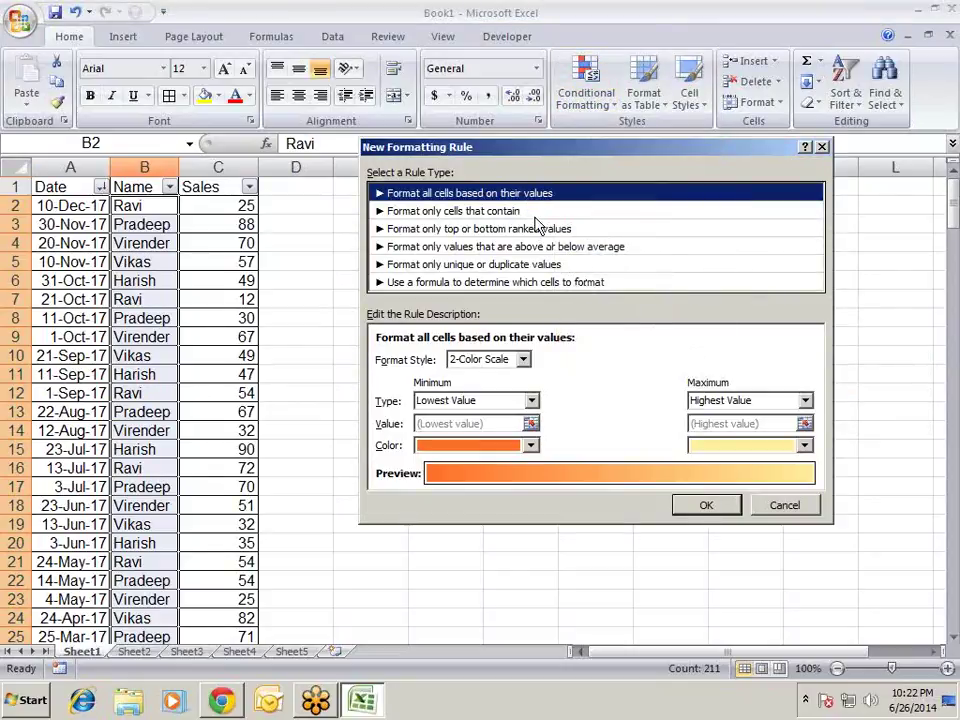
# - Preview the Specific Text and Dates Occurring (Yesterday) conditions for cells that contain values
pyautogui.click(534, 212)
pyautogui.click(465, 359)
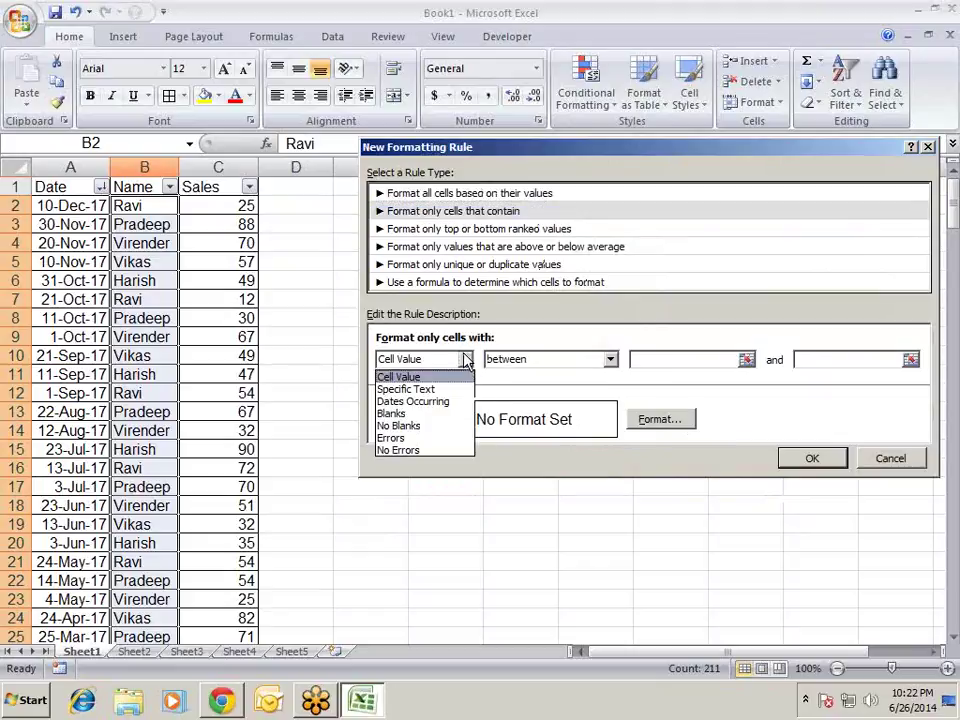
pyautogui.click(461, 373)
pyautogui.click(462, 362)
pyautogui.click(440, 389)
pyautogui.click(568, 360)
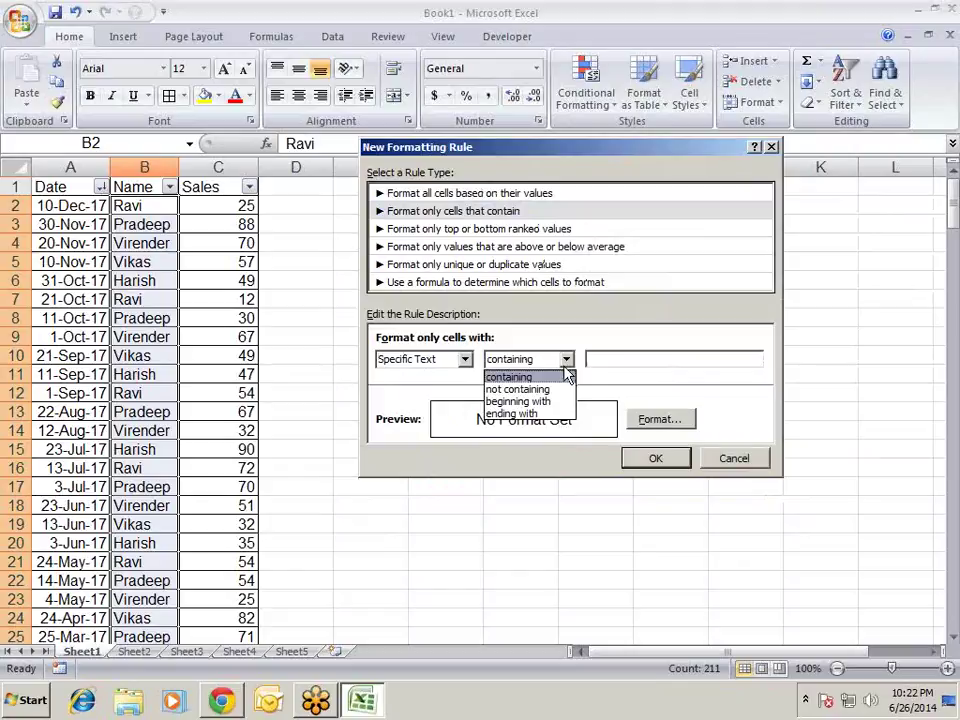
pyautogui.click(489, 362)
pyautogui.click(465, 359)
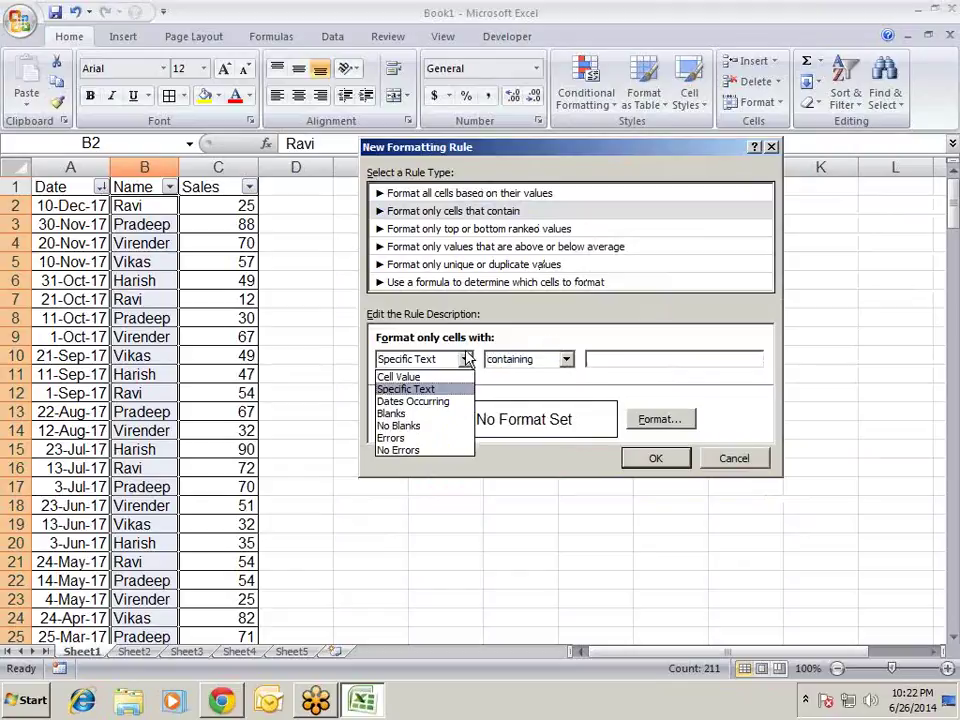
pyautogui.click(437, 392)
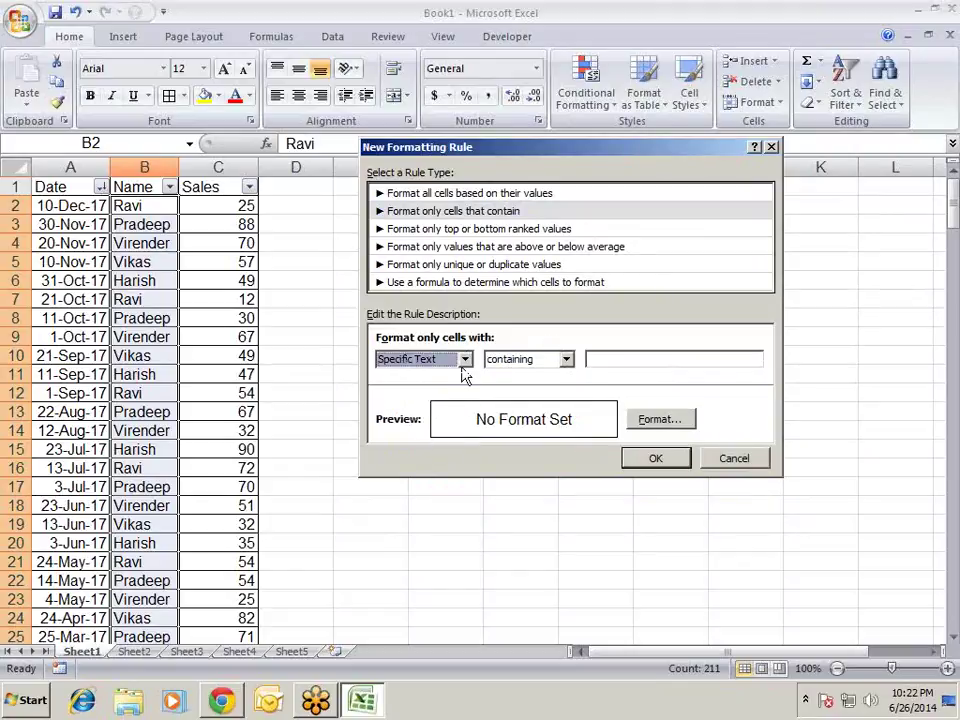
pyautogui.click(465, 359)
pyautogui.click(420, 399)
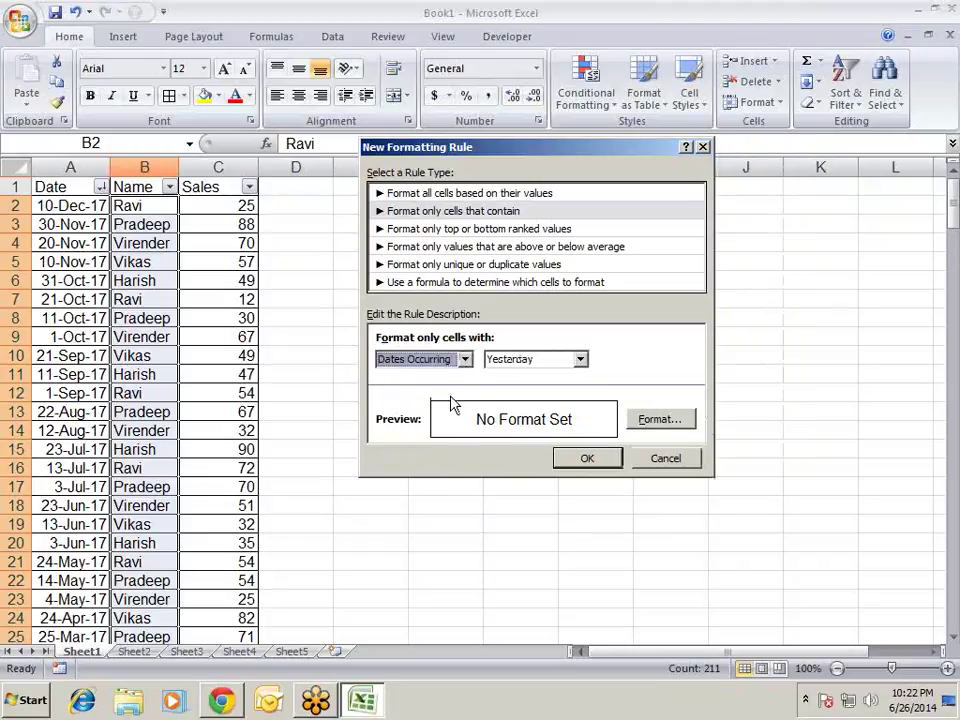
pyautogui.click(580, 360)
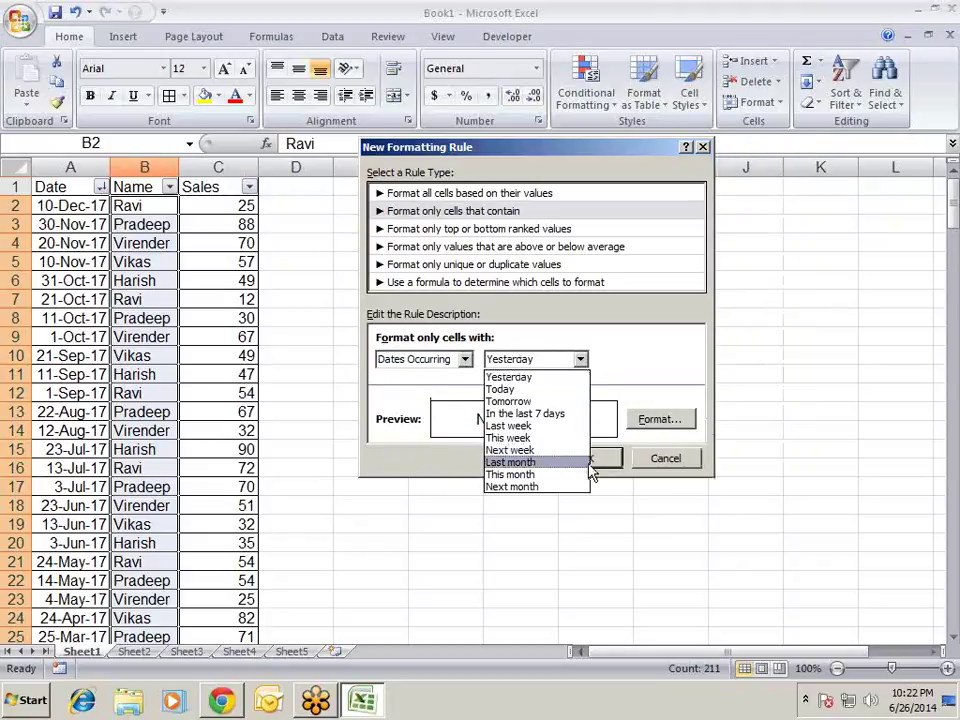
pyautogui.click(640, 378)
# - Try the No Blanks, Blanks, Errors and No Errors conditions, then switch to a Top 10 rule
pyautogui.click(466, 360)
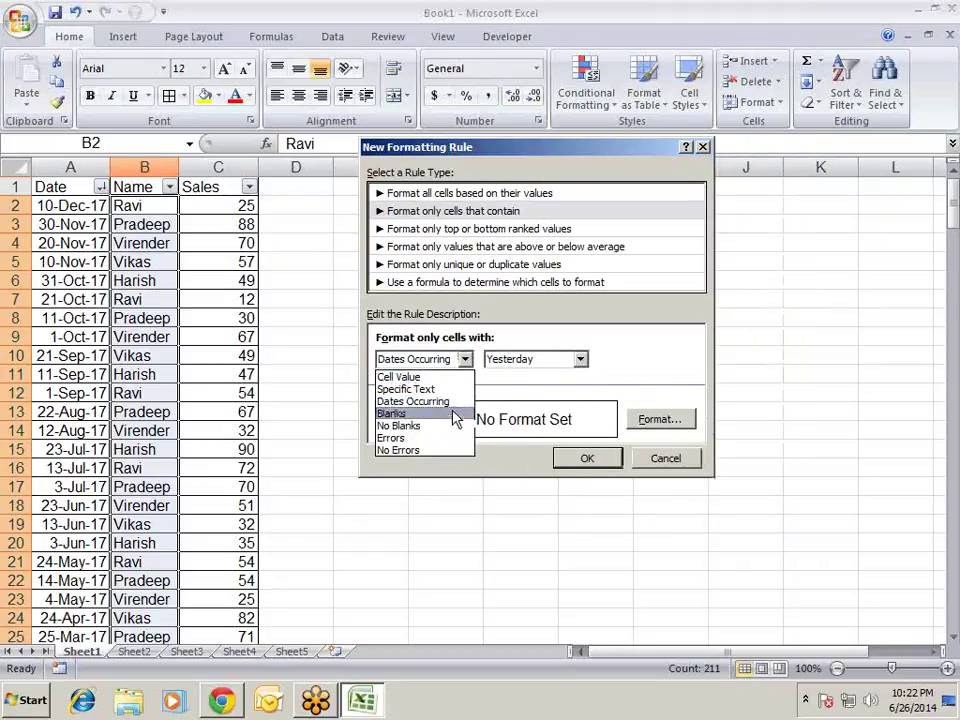
pyautogui.click(452, 424)
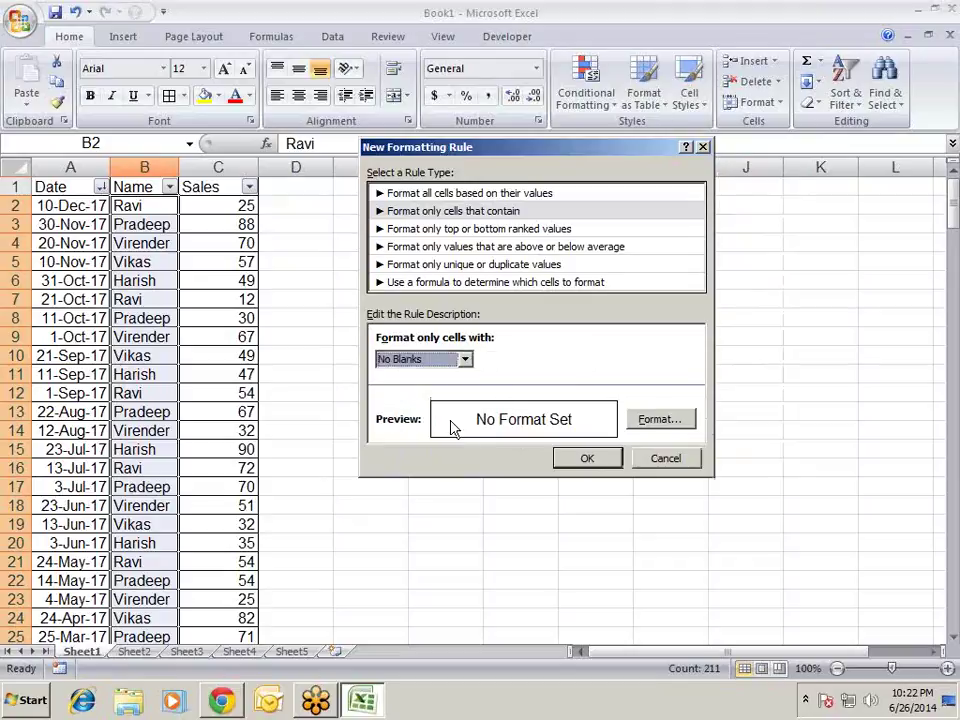
pyautogui.click(465, 359)
pyautogui.click(450, 414)
pyautogui.click(465, 360)
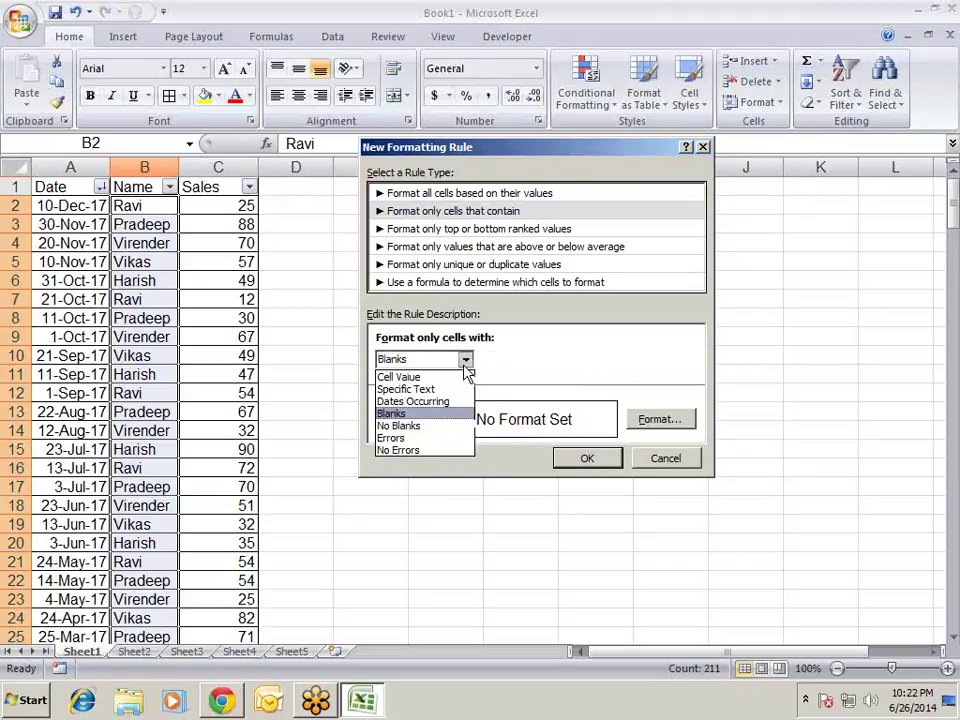
pyautogui.click(452, 438)
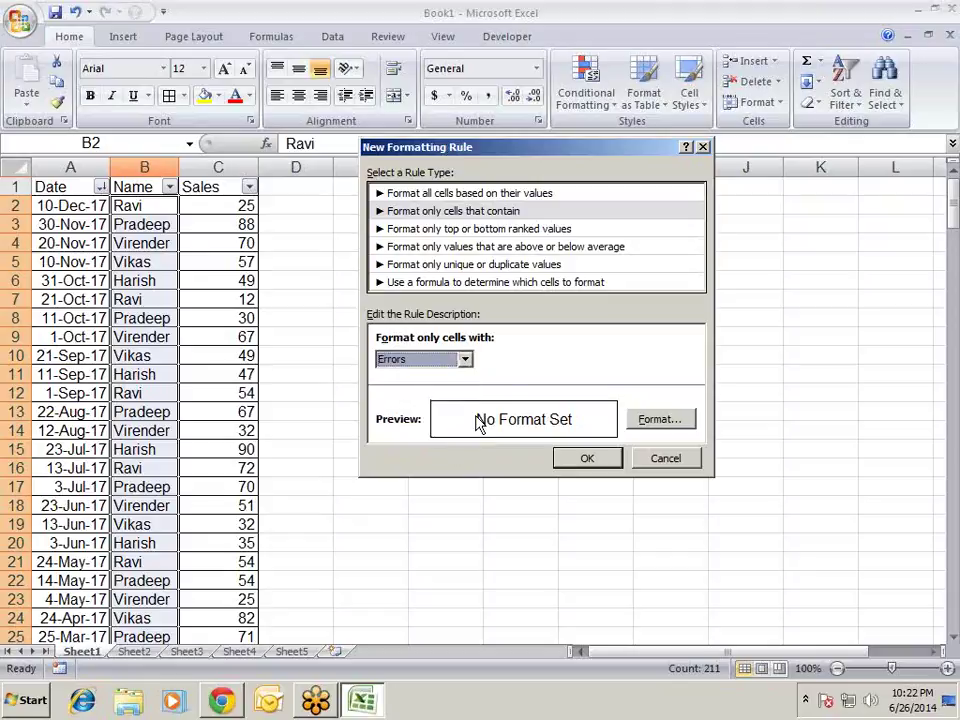
pyautogui.click(465, 359)
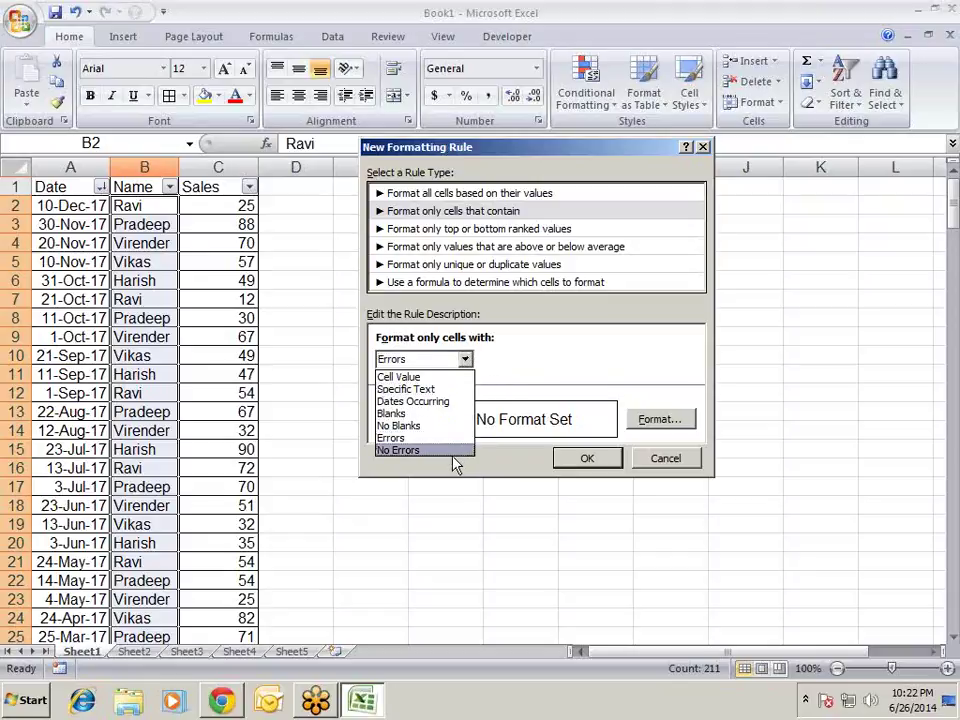
pyautogui.click(455, 460)
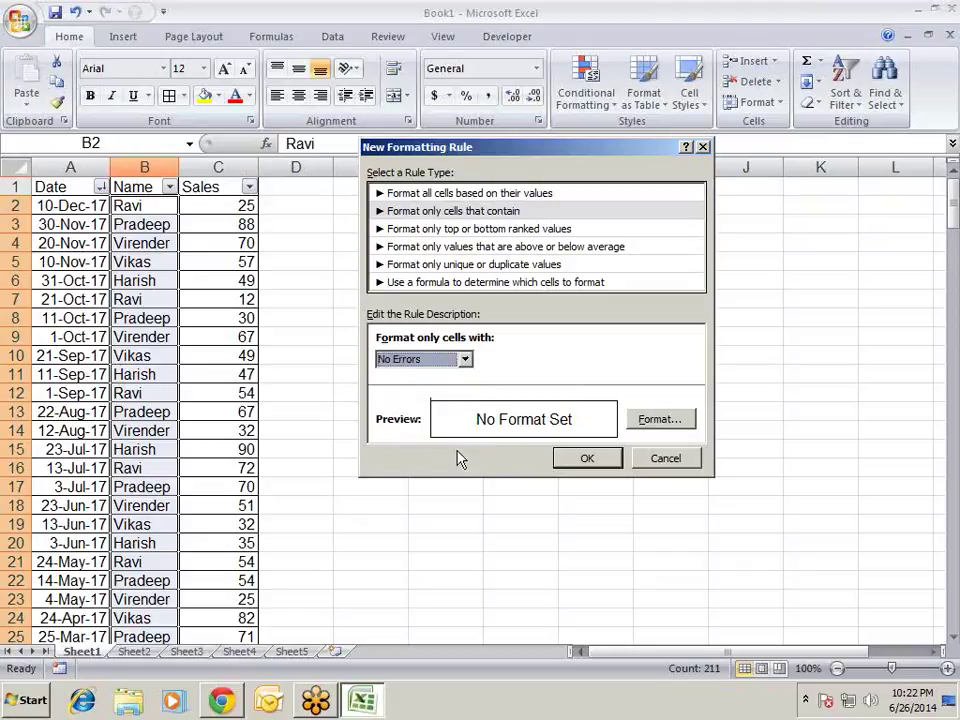
pyautogui.click(462, 229)
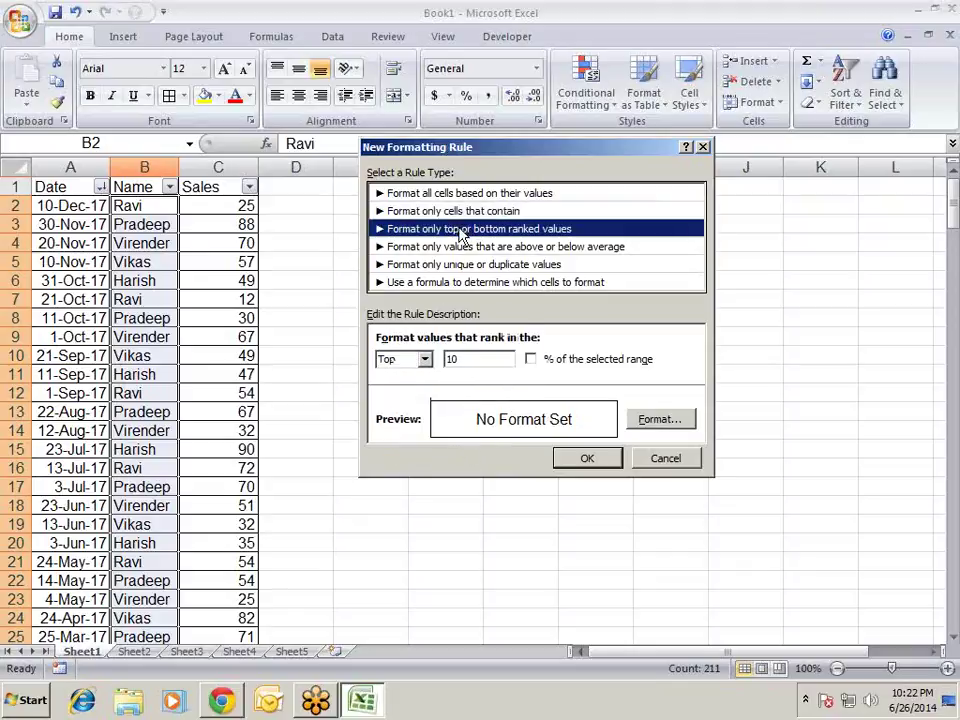
pyautogui.click(460, 359)
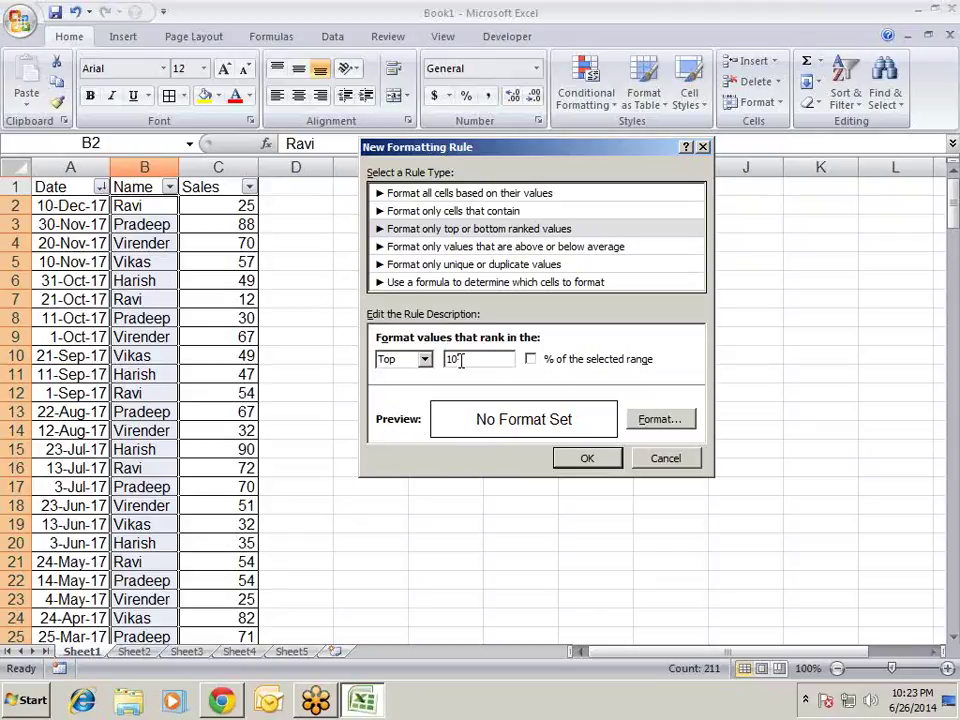
# - Cancel the Top 10 rule and move the active cell right toward the empty columns
pyautogui.press('Escape')
pyautogui.press('Right')
pyautogui.press('Right')
pyautogui.press('Right')
pyautogui.press('Left')
pyautogui.press('Right')
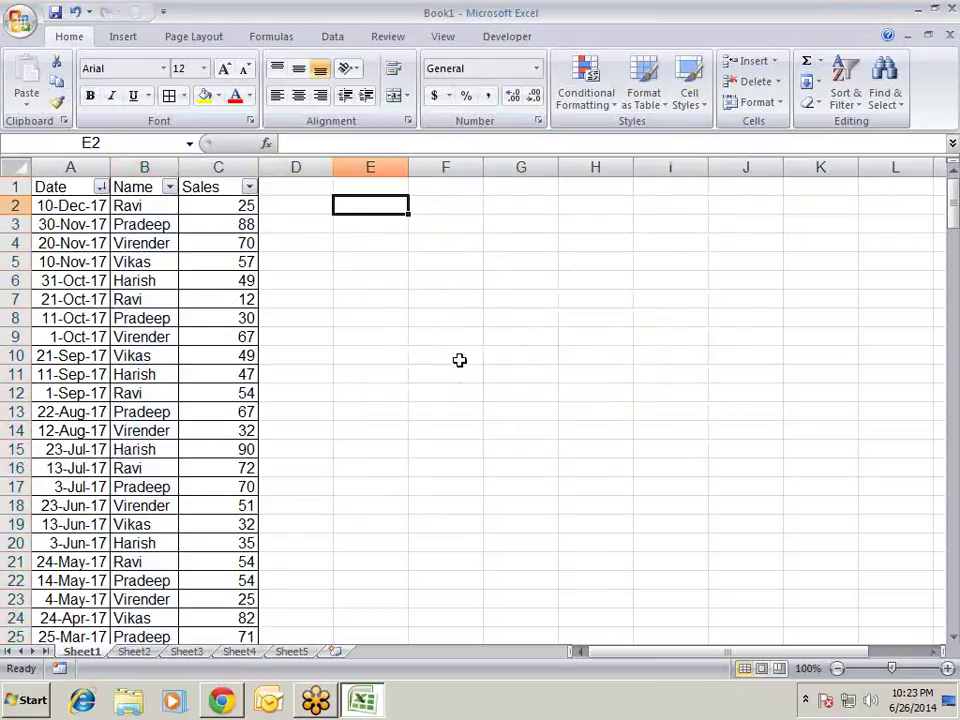
pyautogui.write('0')
pyautogui.press('Right')
pyautogui.press('Right')
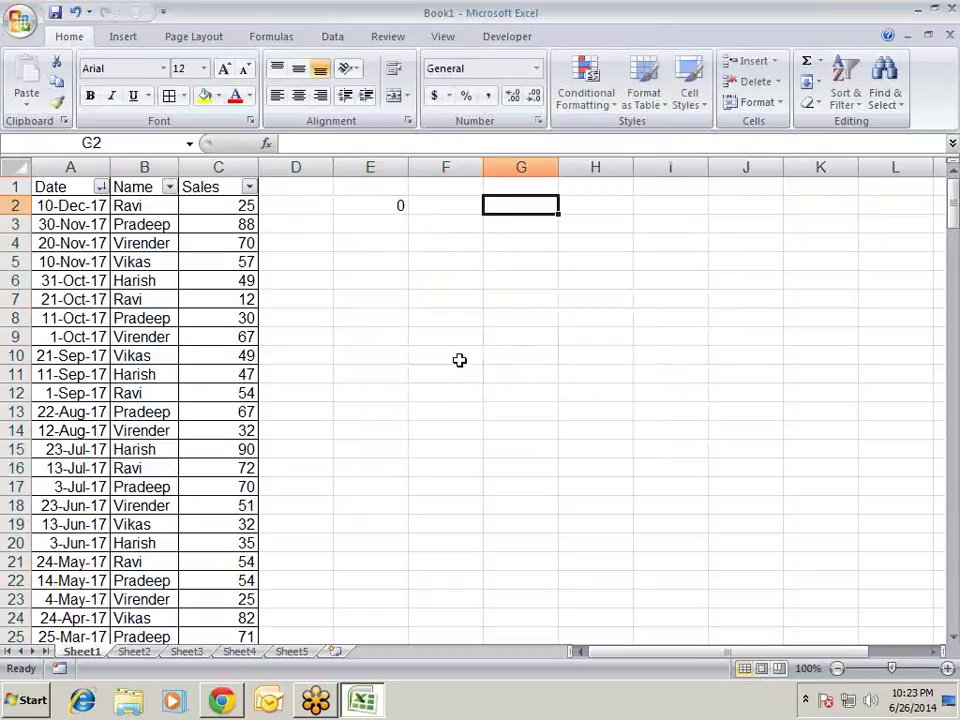
pyautogui.press('Left')
pyautogui.write('10')
pyautogui.press('Right')
pyautogui.write('=')
pyautogui.press('Left')
pyautogui.write('/')
pyautogui.press('Left')
pyautogui.press('Left')
pyautogui.press('Return')
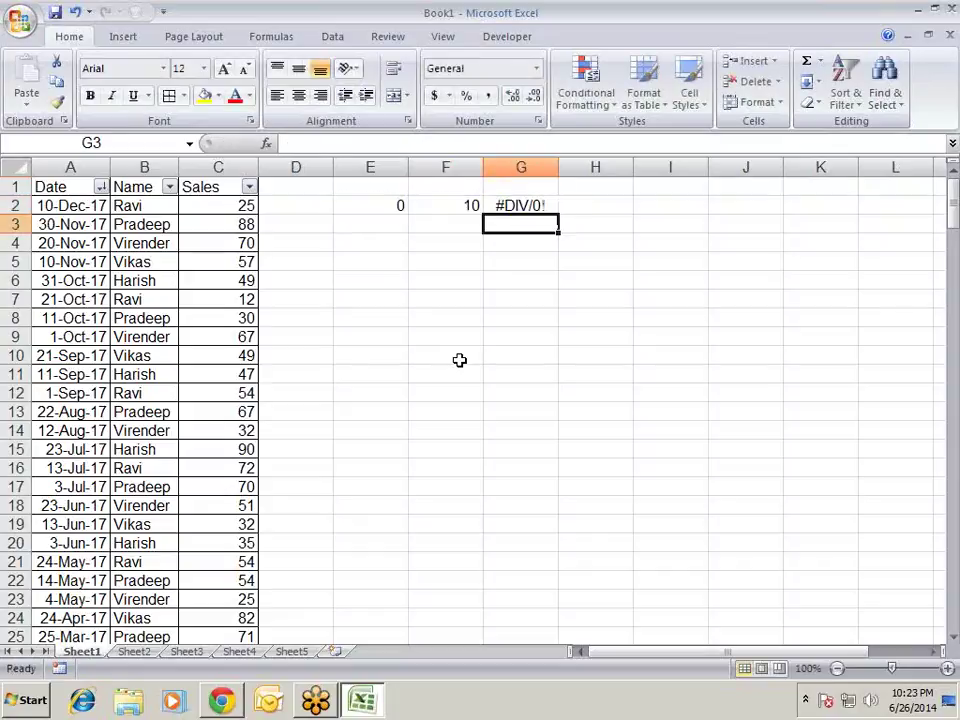
pyautogui.press('Up')
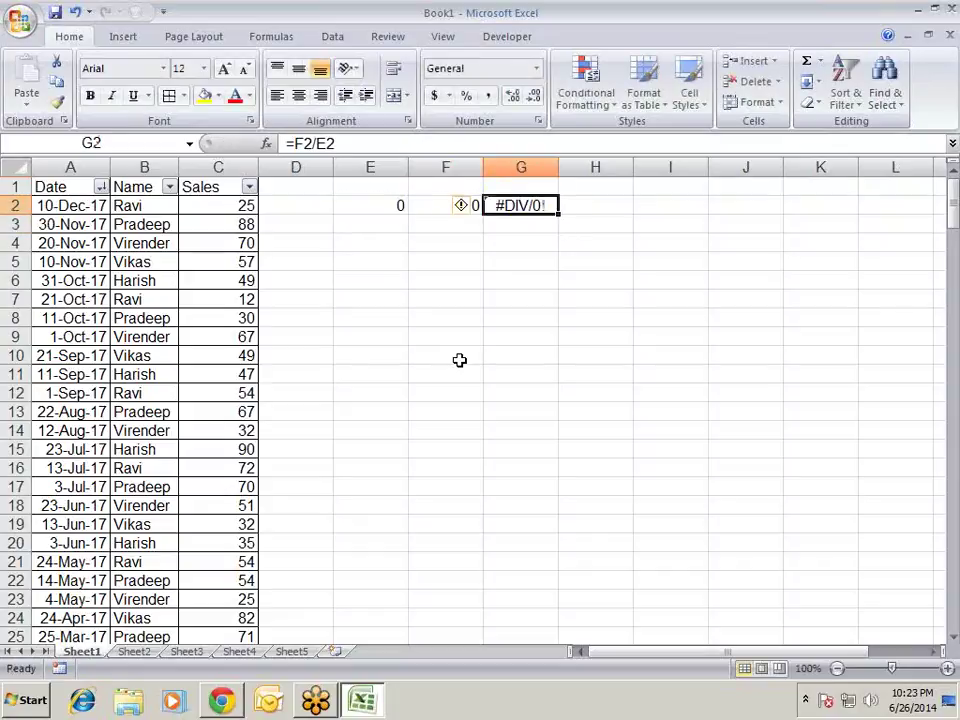
pyautogui.hotkey('ctrl', 'z')
pyautogui.hotkey('ctrl', 'z')
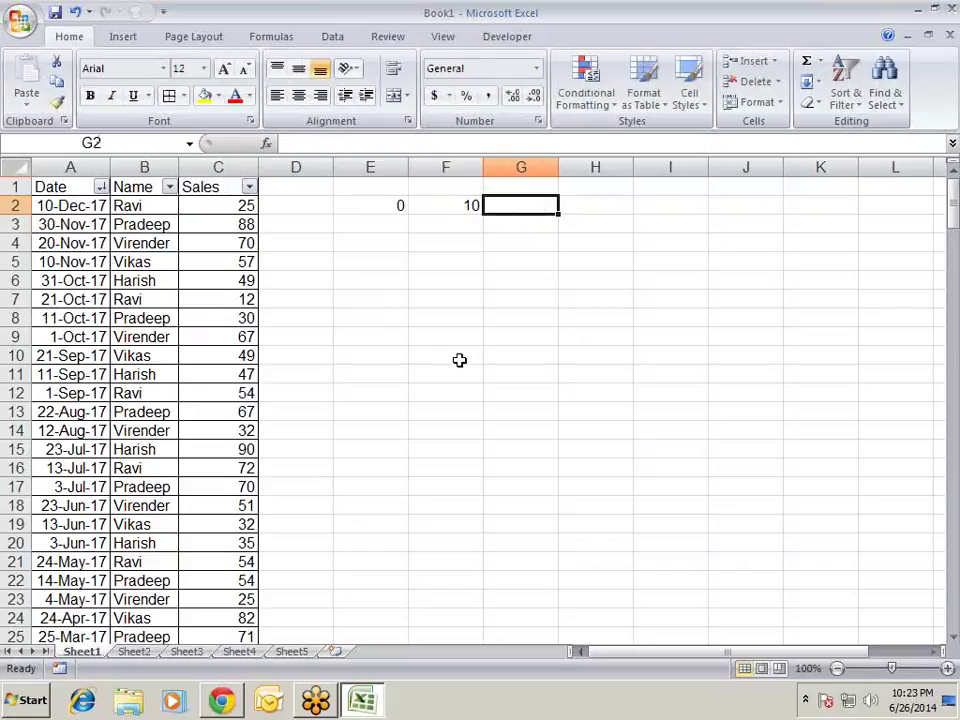
pyautogui.press('Left')
pyautogui.press('Left')
pyautogui.hotkey('shift', 'Right')
pyautogui.press('Delete')
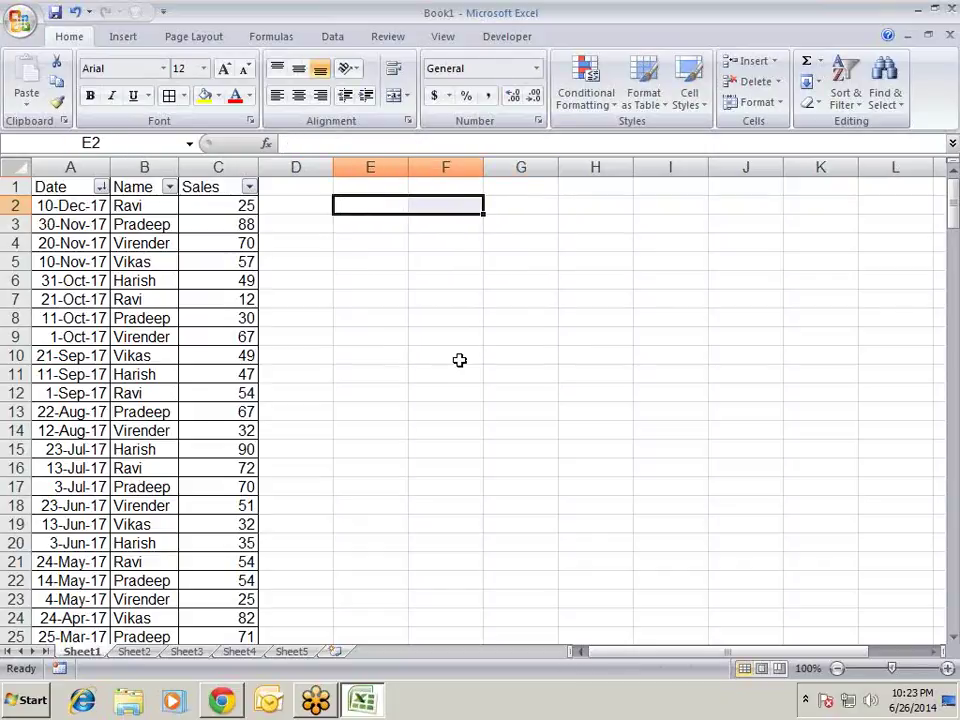
pyautogui.press('Left')
pyautogui.press('Left')
pyautogui.press('Left')
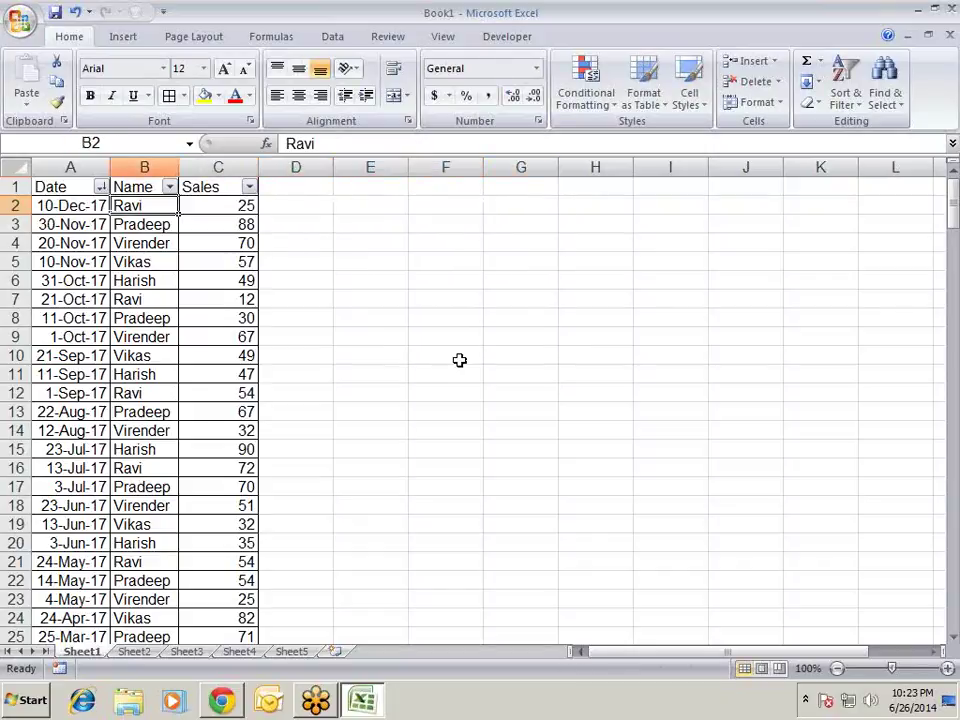
pyautogui.click(598, 98)
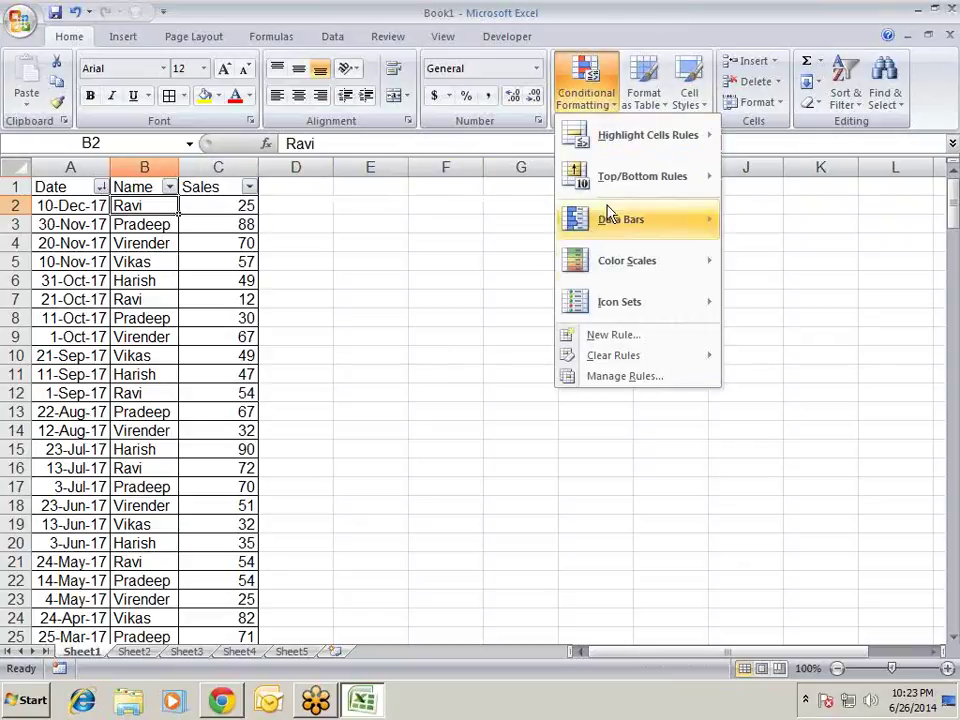
pyautogui.click(632, 337)
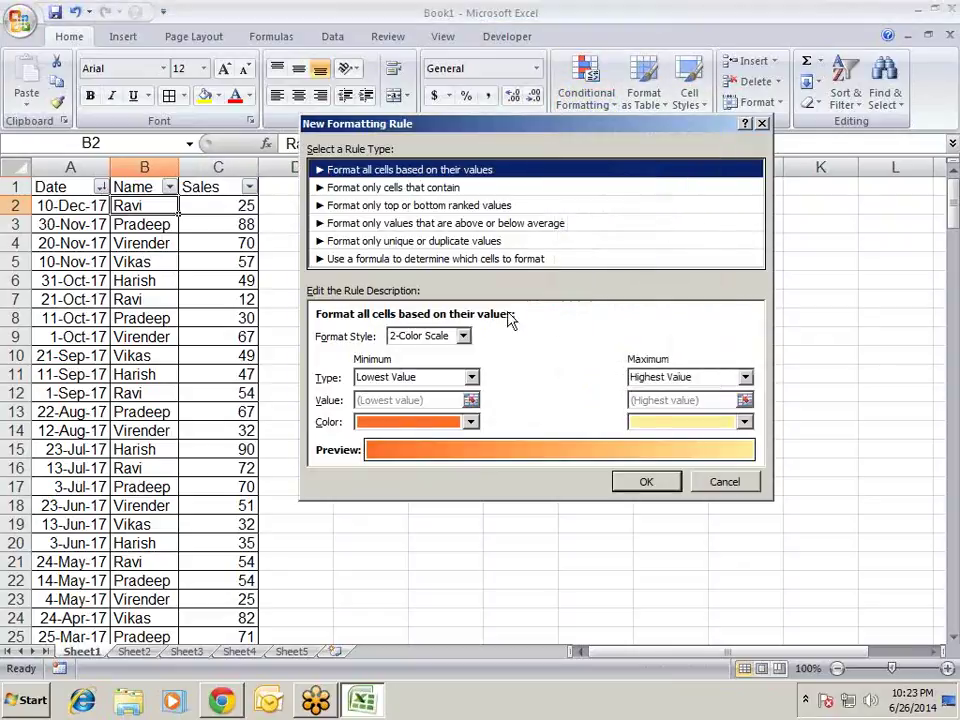
pyautogui.click(455, 206)
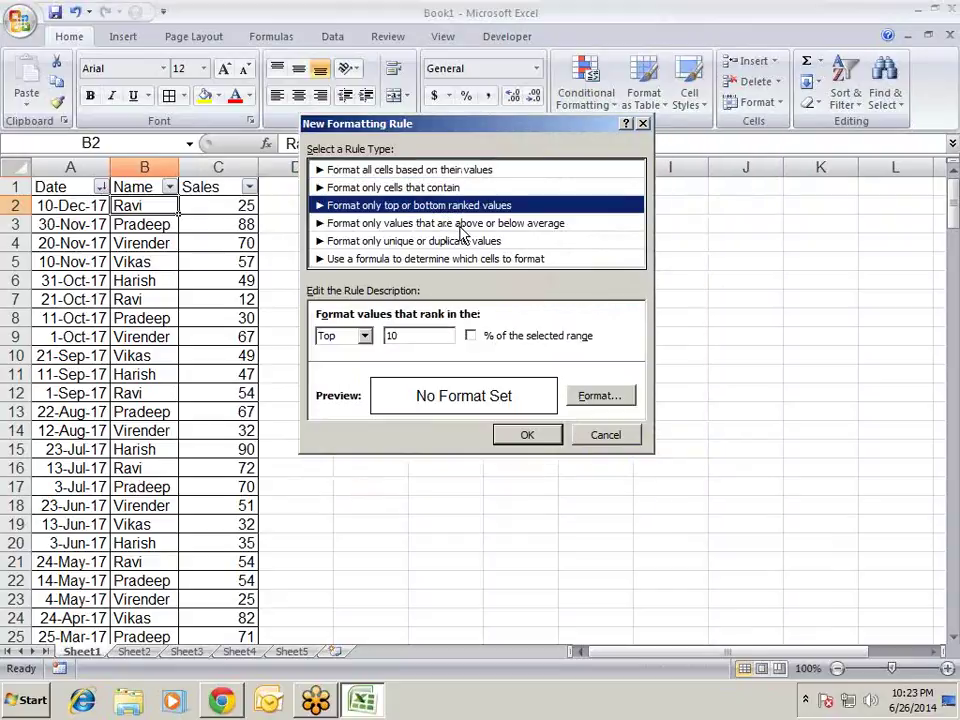
pyautogui.click(432, 335)
pyautogui.click(470, 336)
pyautogui.click(470, 336)
pyautogui.click(365, 337)
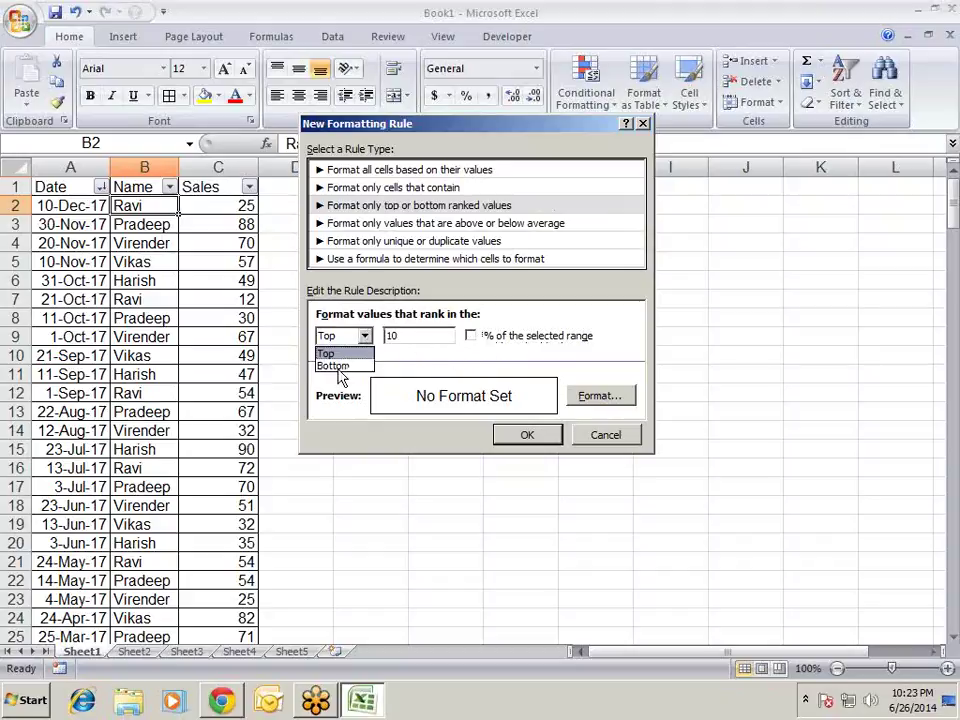
pyautogui.click(546, 236)
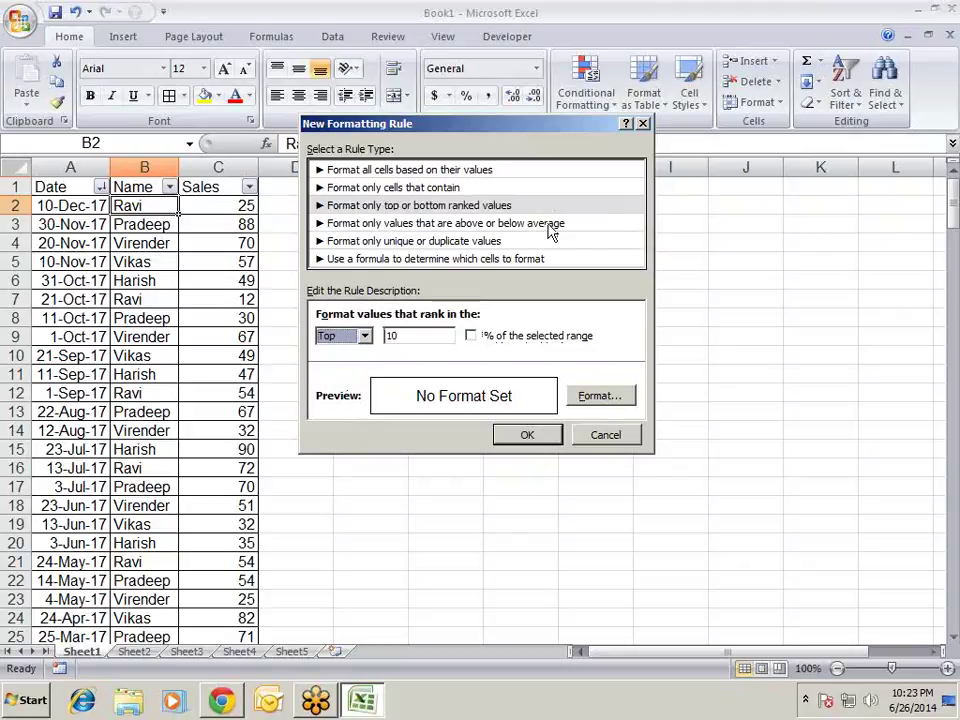
pyautogui.click(552, 225)
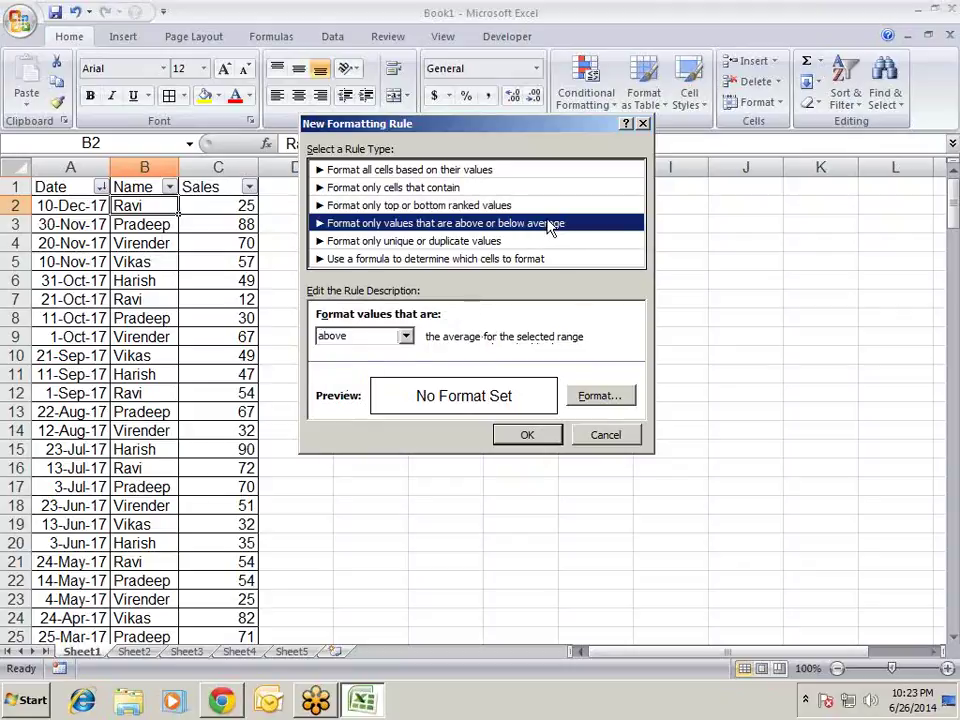
pyautogui.click(406, 338)
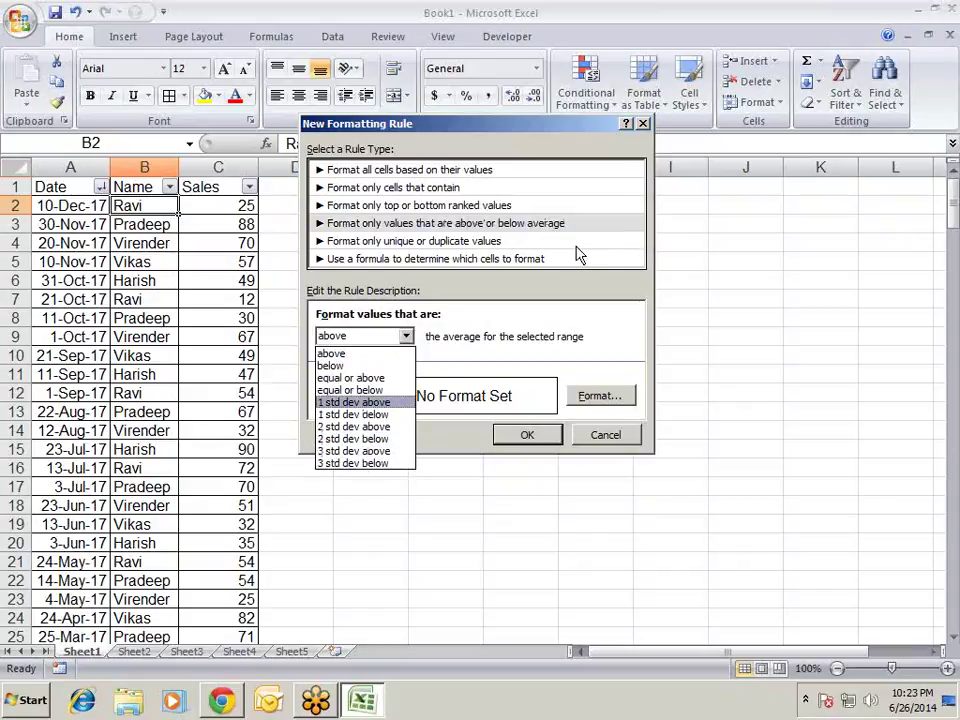
pyautogui.click(576, 245)
pyautogui.click(574, 242)
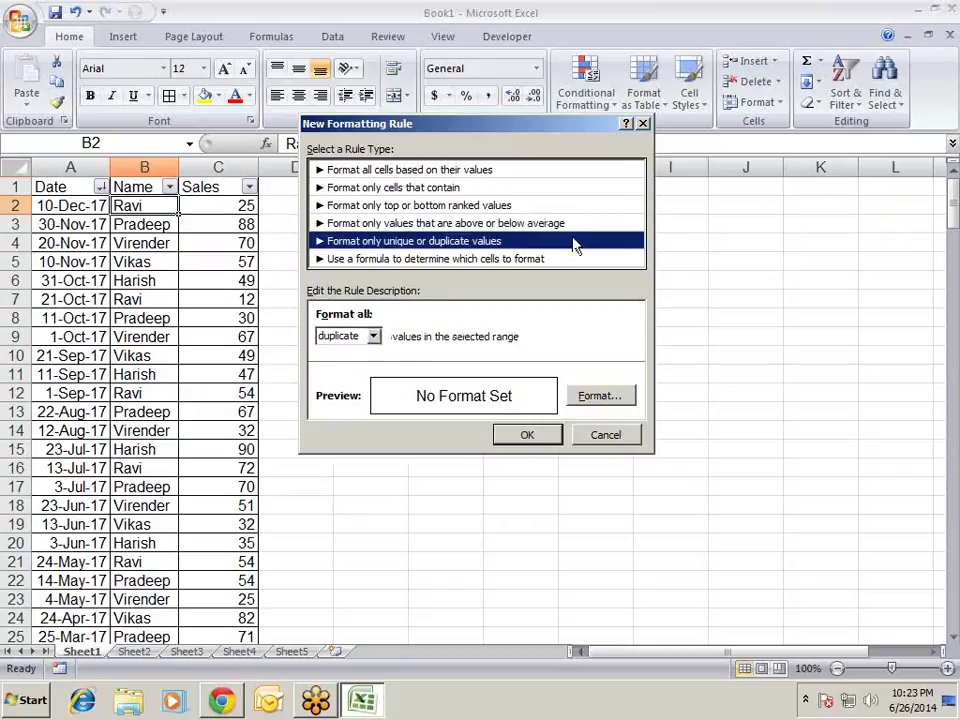
pyautogui.click(372, 336)
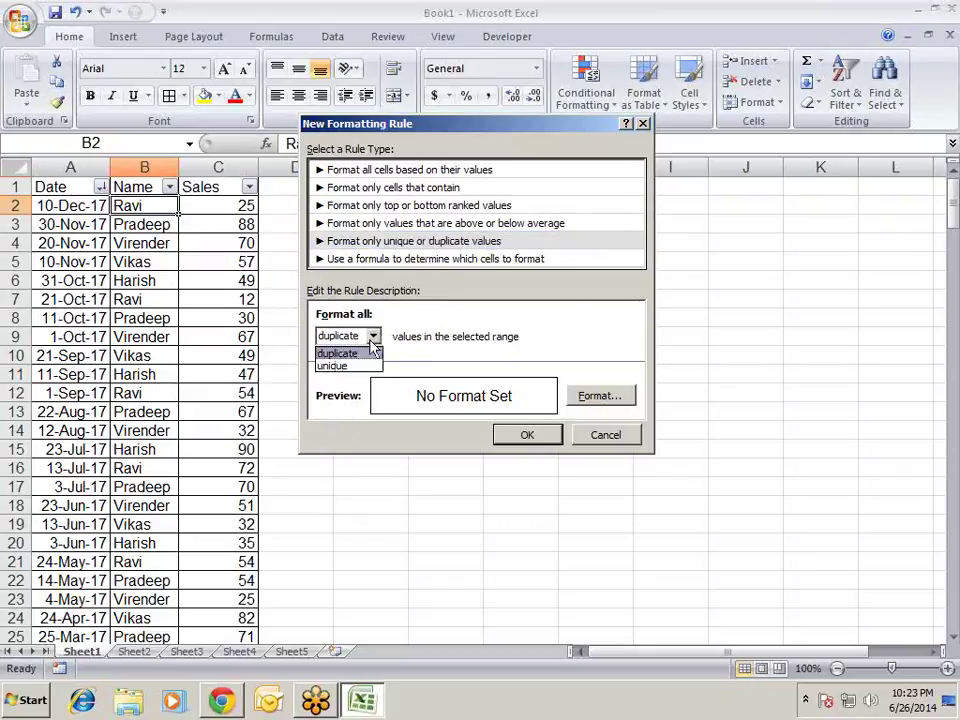
pyautogui.click(434, 262)
pyautogui.click(434, 260)
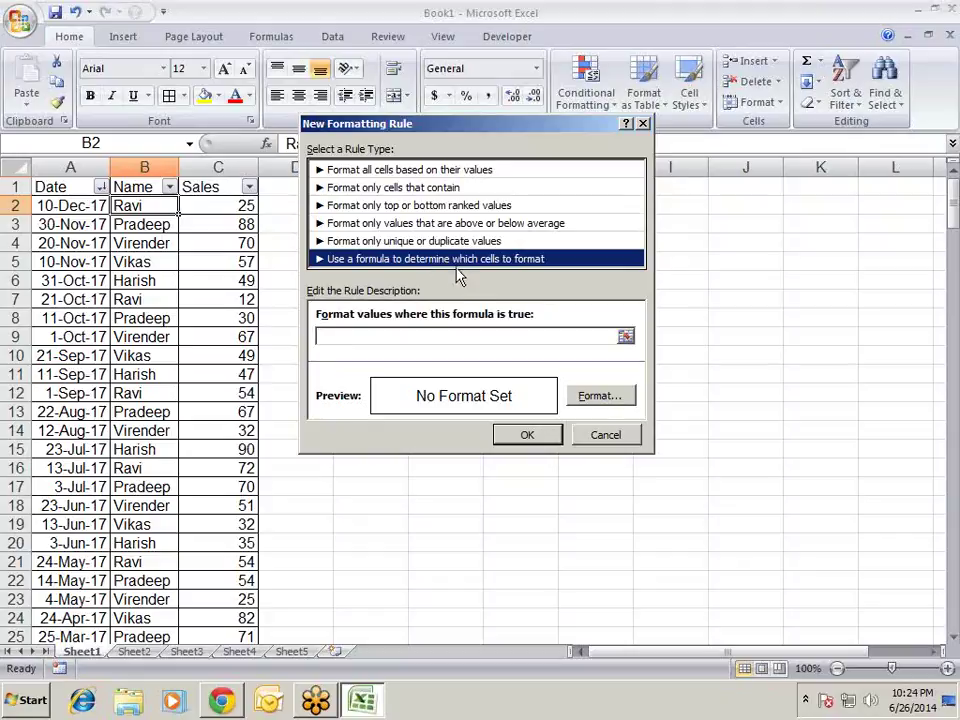
pyautogui.click(606, 436)
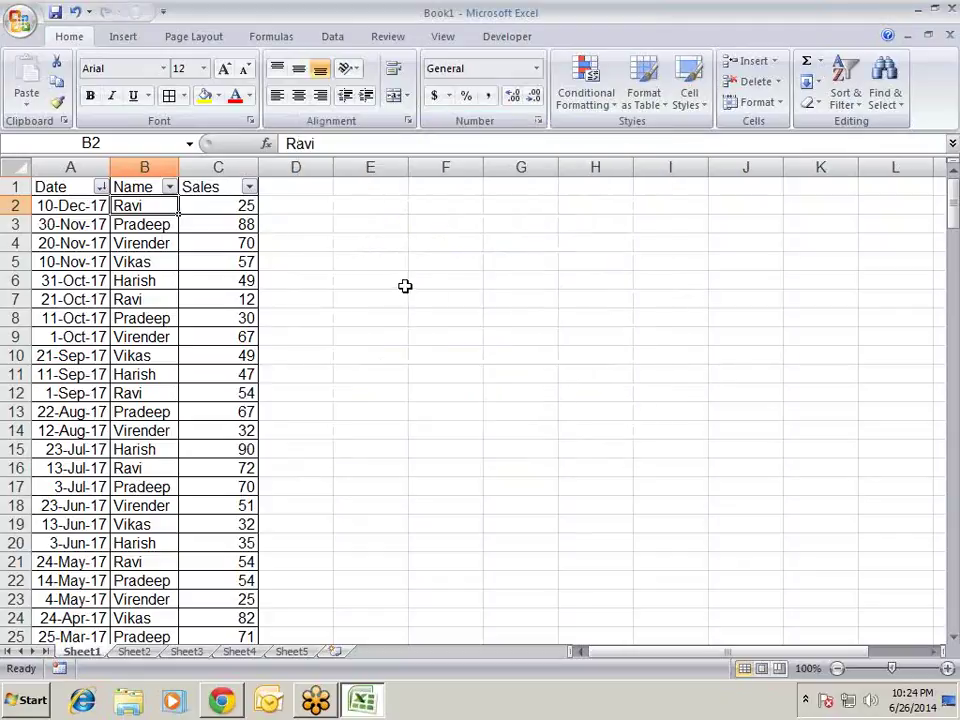
pyautogui.click(320, 205)
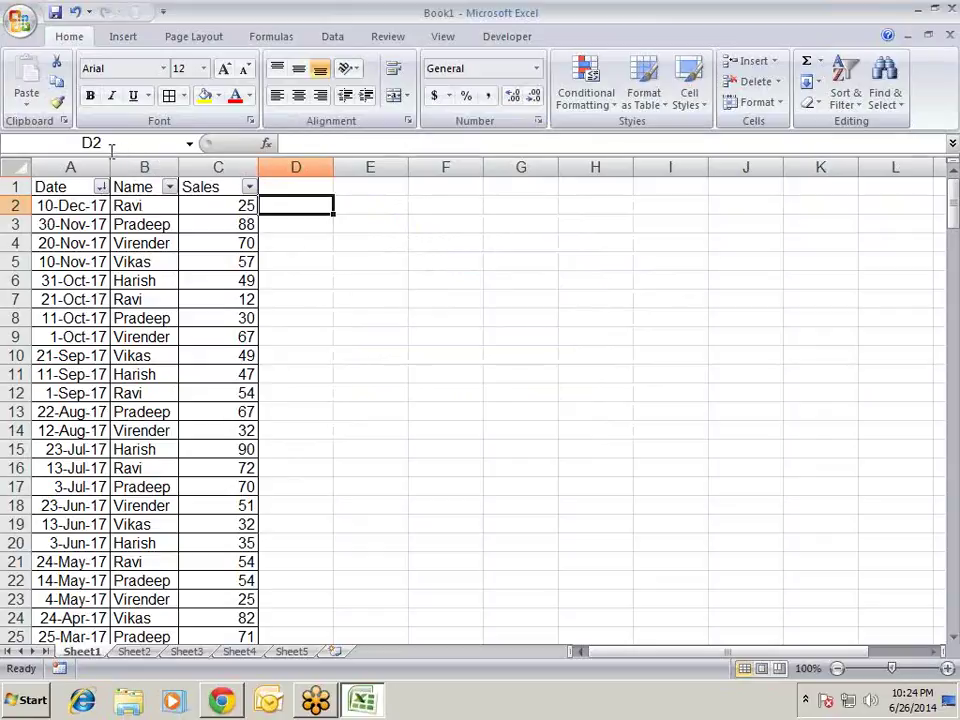
# - Widen column A to fit the dates, and enter then clear a TRUE value in D2
pyautogui.moveTo(110, 159); pyautogui.dragTo(129, 159)
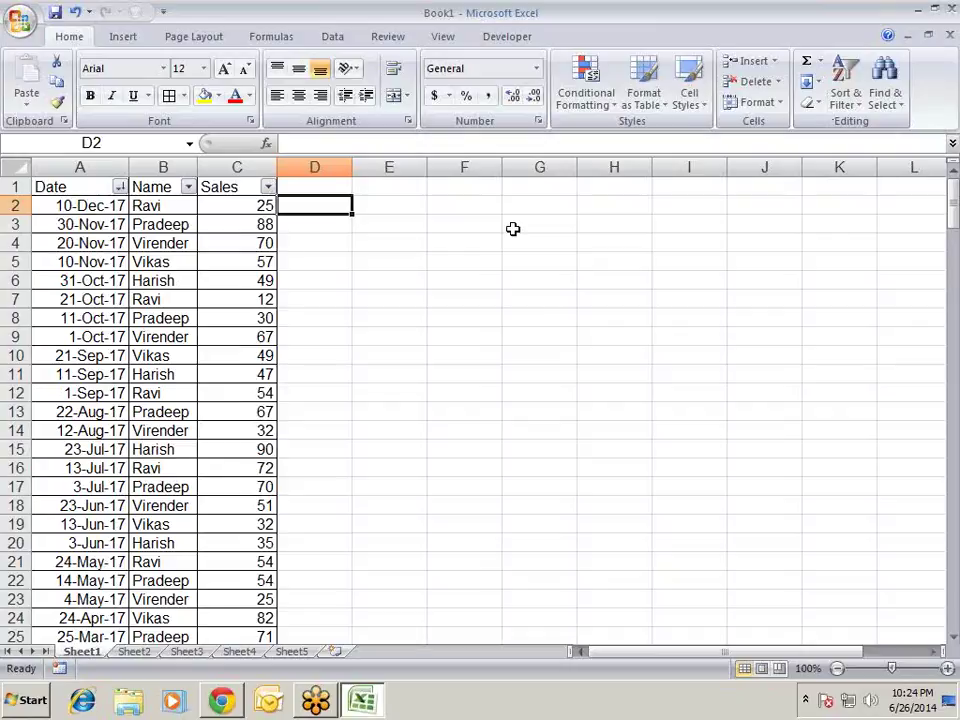
pyautogui.write('tr')
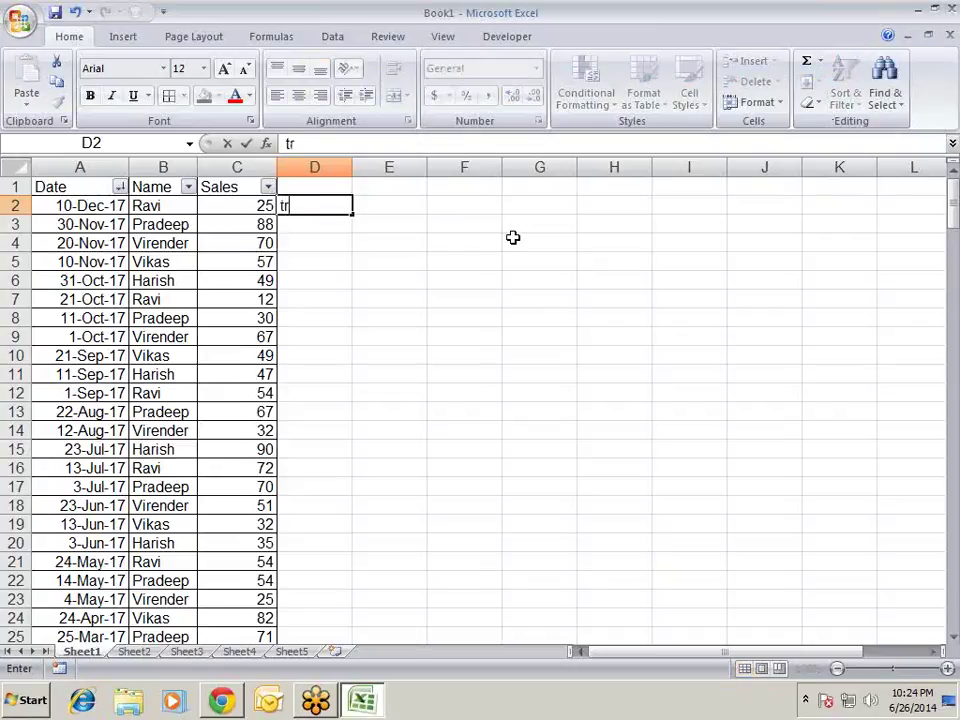
pyautogui.write('ue')
pyautogui.press('Return')
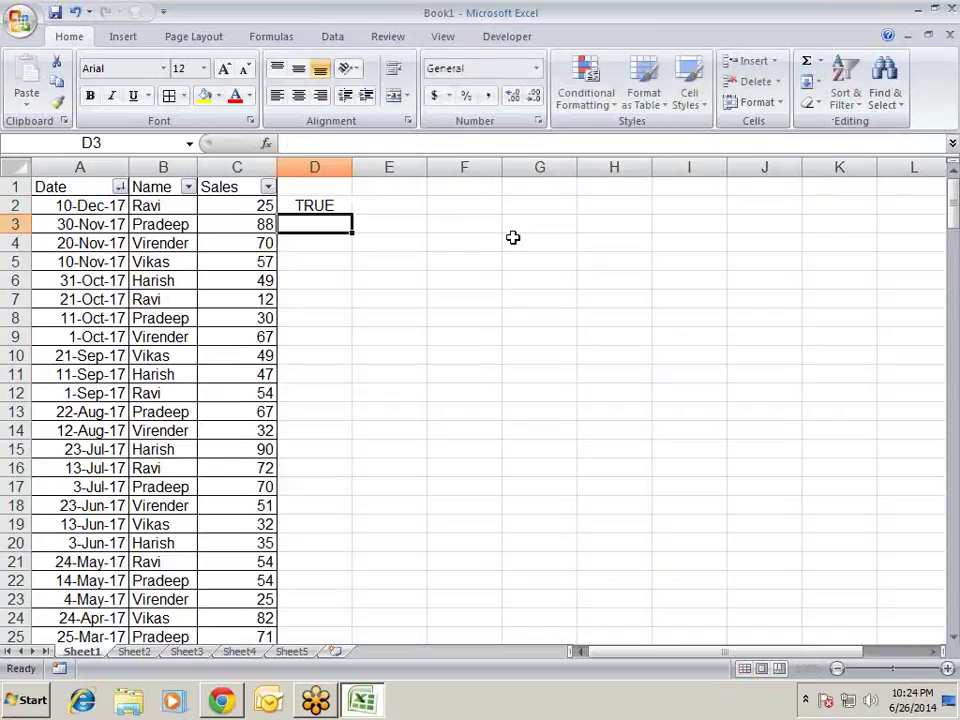
pyautogui.press('Up')
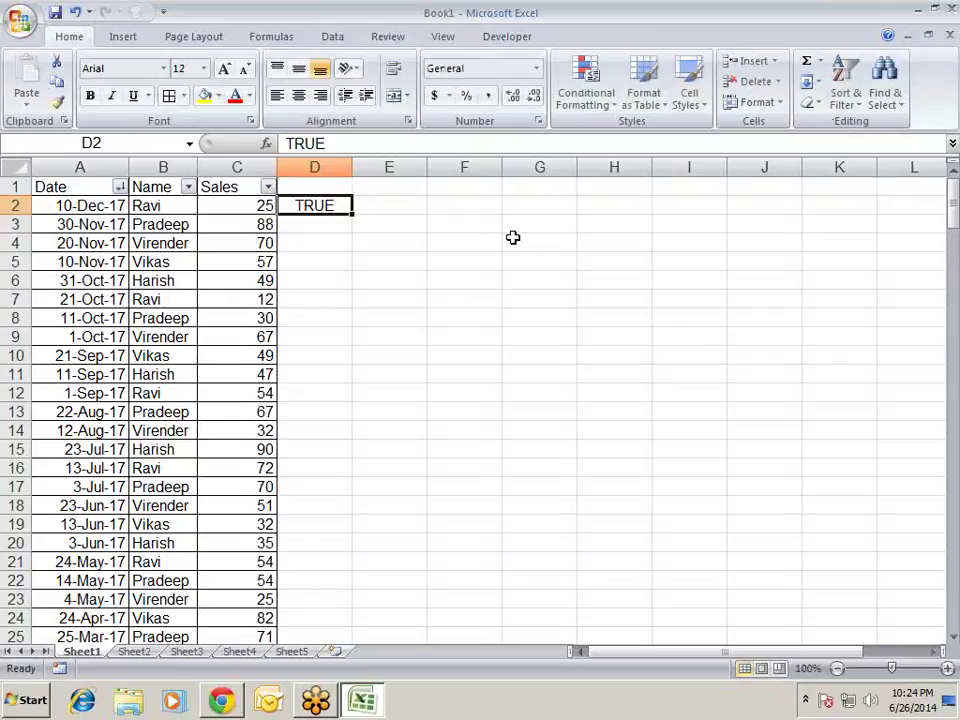
pyautogui.press('Delete')
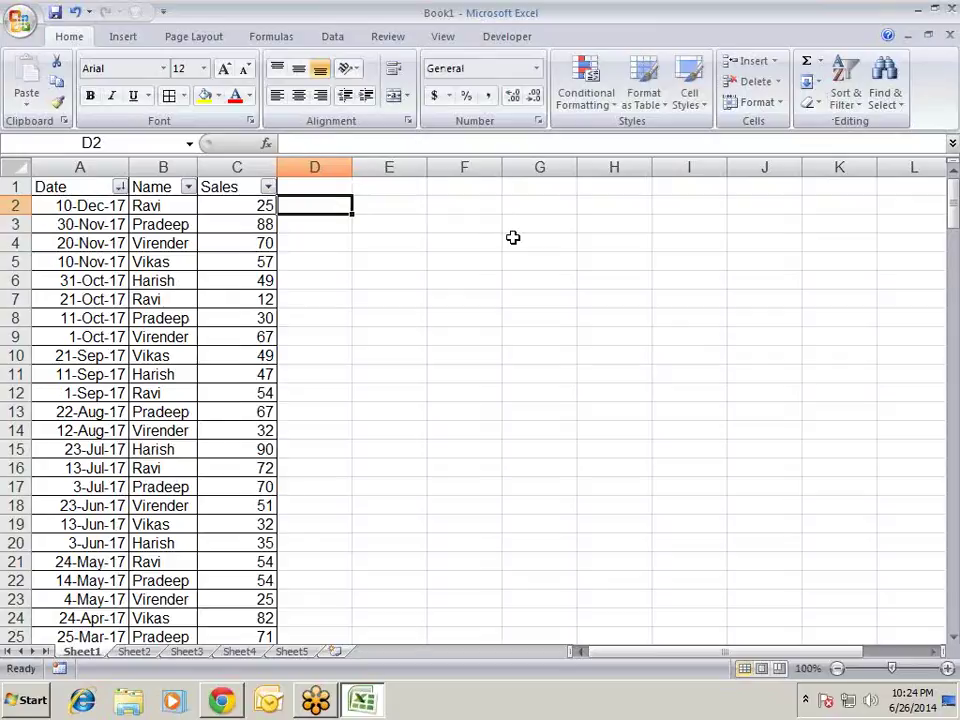
# - Enter 2 in E2 and 3 in F2, then move to H1
pyautogui.press('Right')
pyautogui.write('2')
pyautogui.press('Right')
pyautogui.write('3')
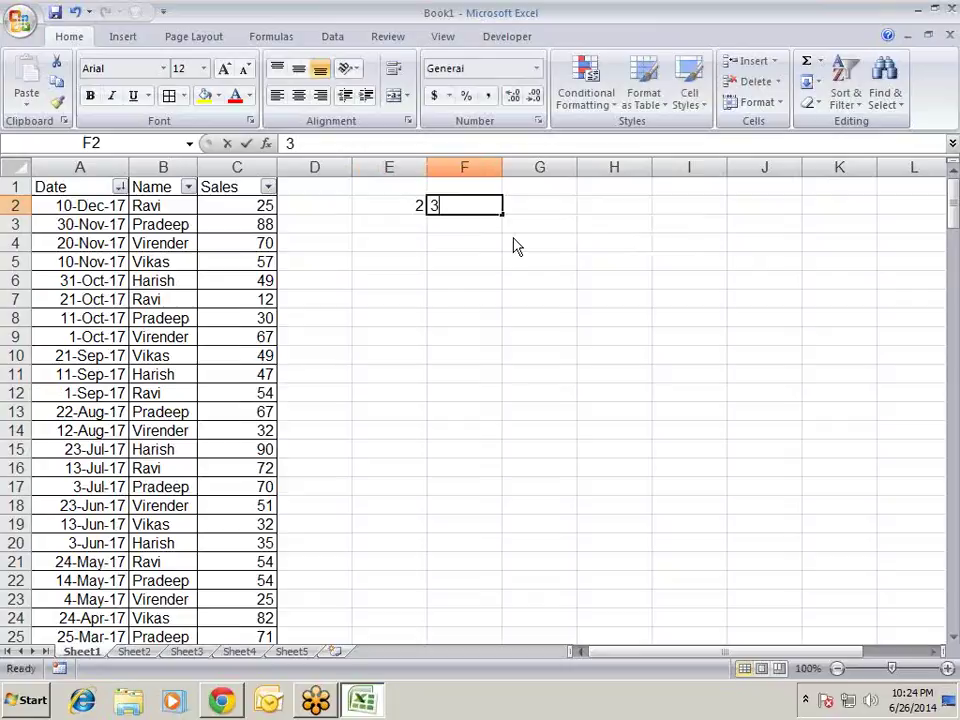
pyautogui.press('Return')
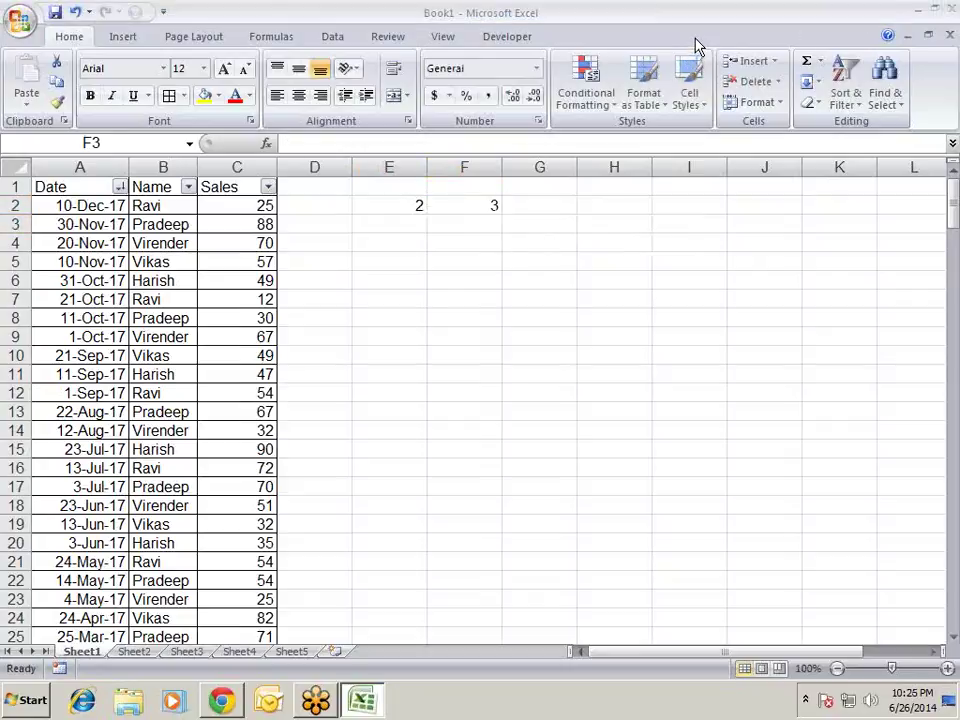
pyautogui.click(545, 207)
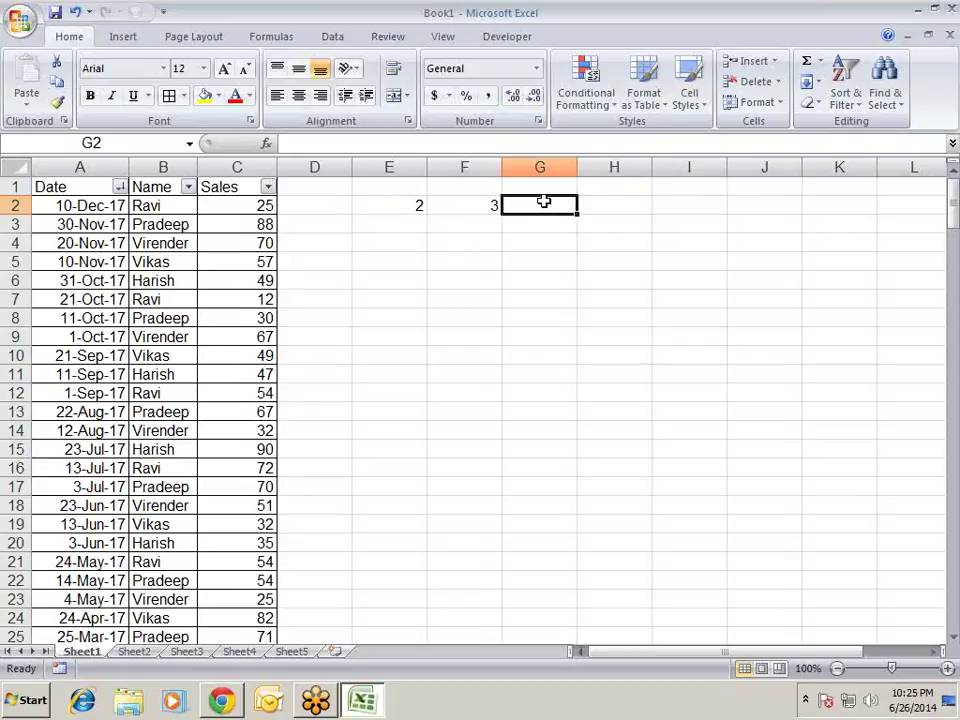
pyautogui.press('Left')
pyautogui.press('Left')
pyautogui.press('Right')
pyautogui.press('Right')
pyautogui.press('Right')
pyautogui.press('Up')
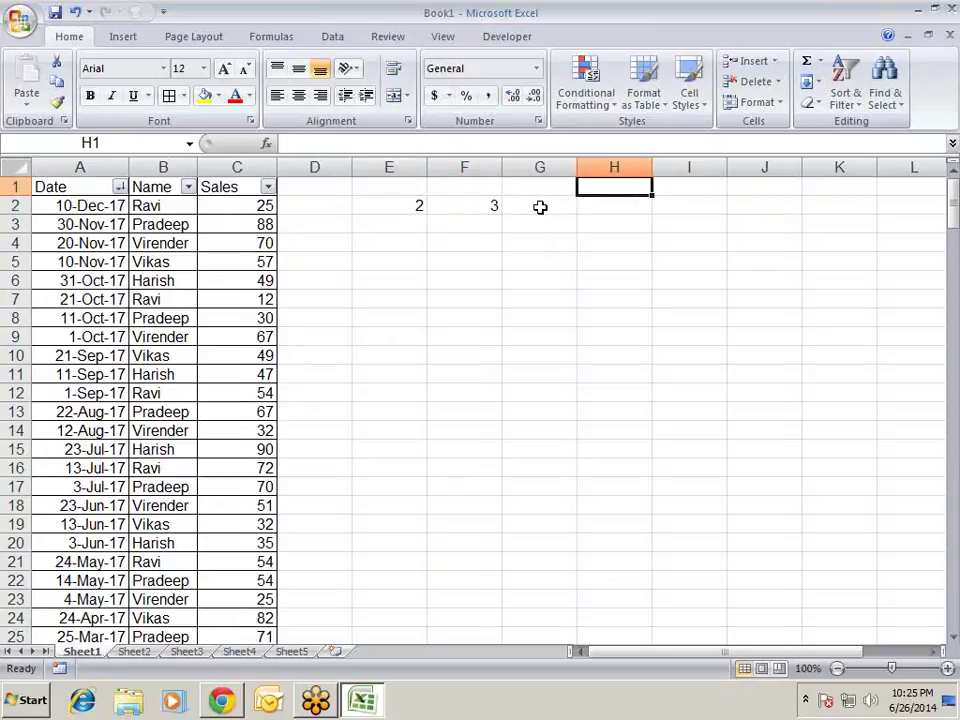
# - Type the heading Logical in H1 with >, <, >=, <= and <> in H2:H6
pyautogui.write('Lo')
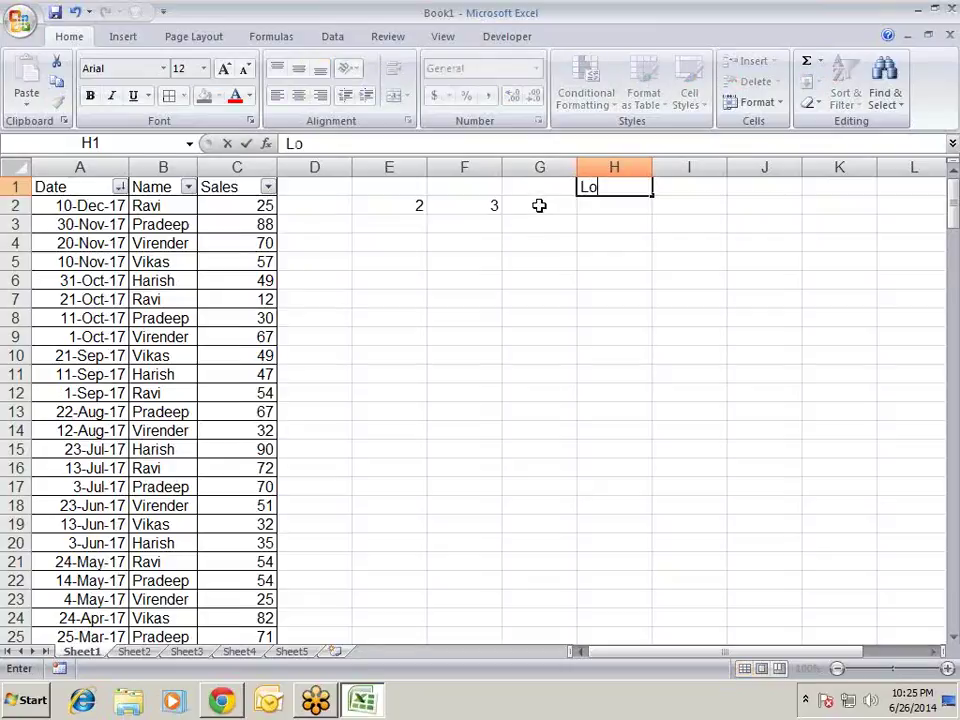
pyautogui.write('gical')
pyautogui.press('Return')
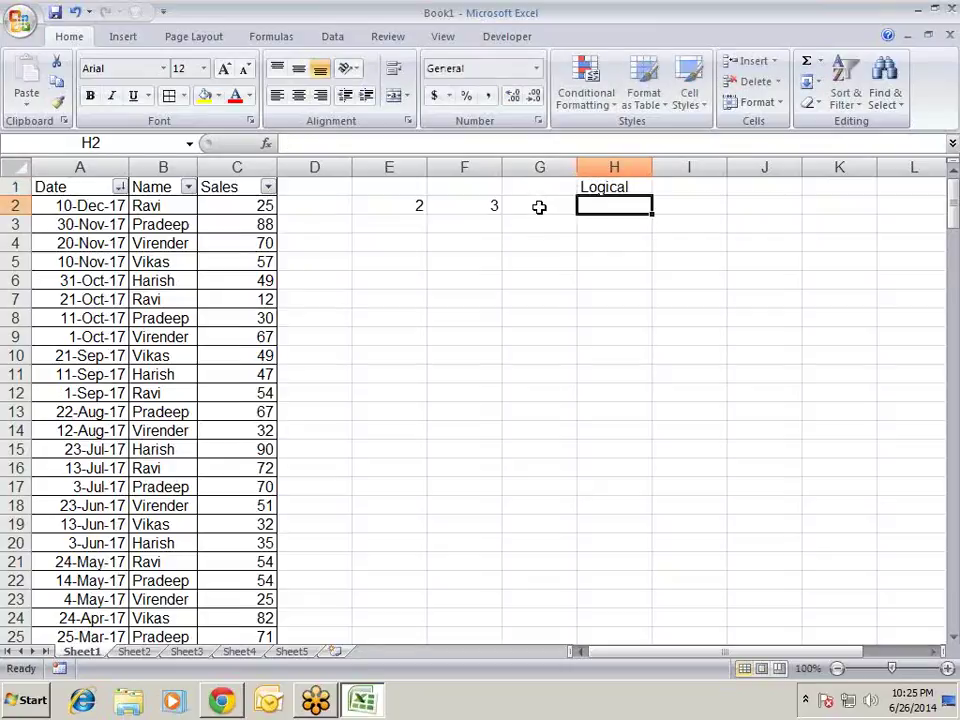
pyautogui.write('>')
pyautogui.press('Return')
pyautogui.write('<')
pyautogui.press('Return')
pyautogui.write('>')
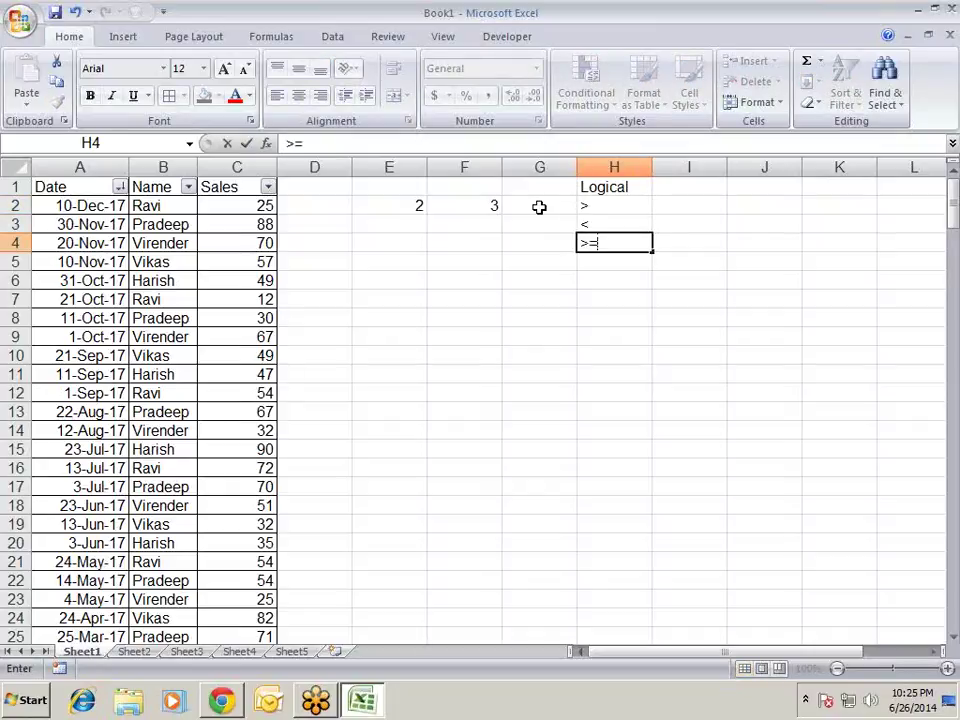
pyautogui.write('=')
pyautogui.press('Return')
pyautogui.write('<=')
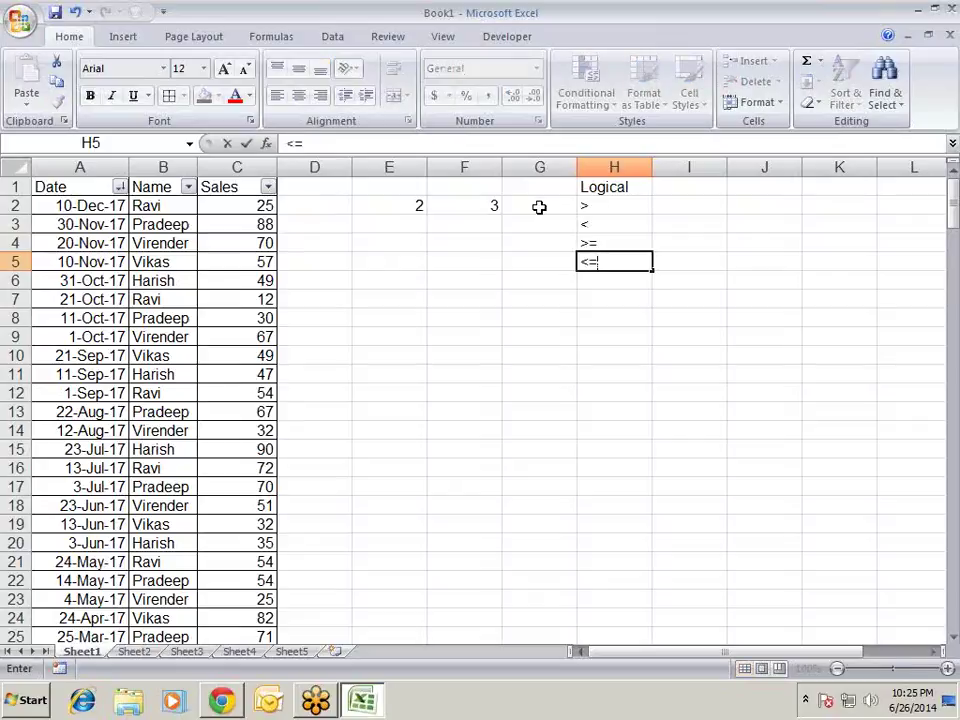
pyautogui.press('Return')
pyautogui.write('<>?')
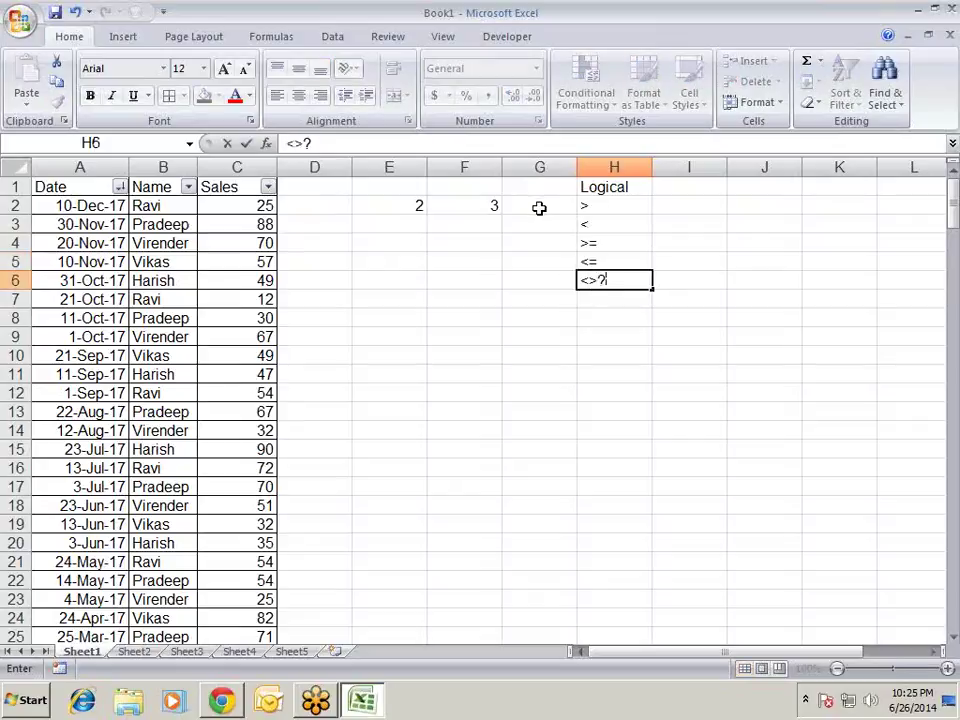
pyautogui.press('Return')
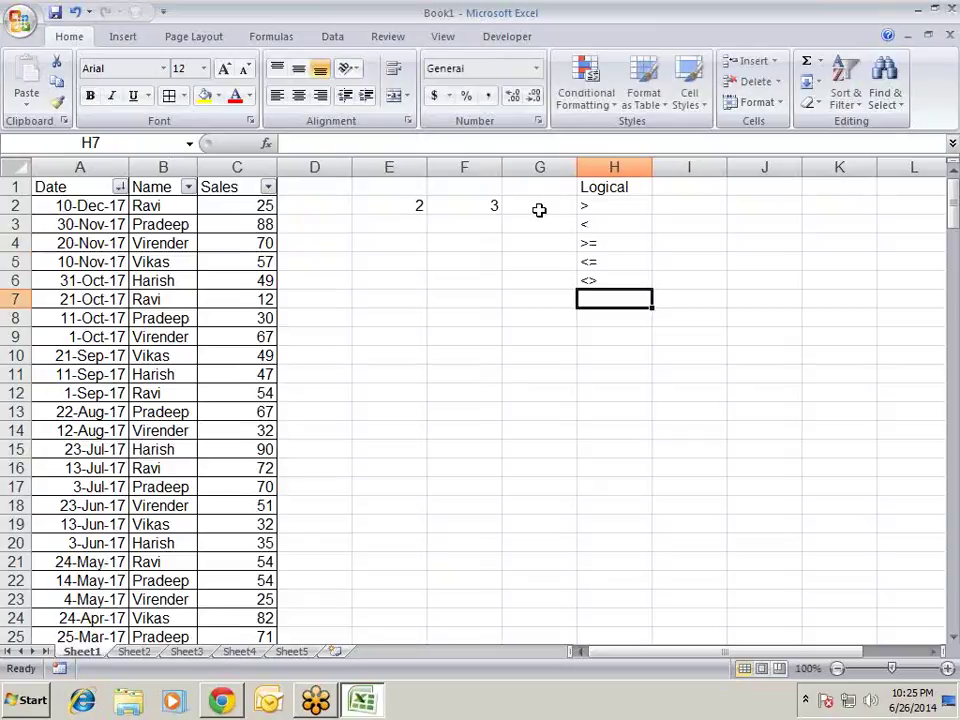
# - Move over to E4 beside the sample values to prepare a comparison formula
pyautogui.press('Up')
pyautogui.press('Up')
pyautogui.press('Up')
pyautogui.press('Up')
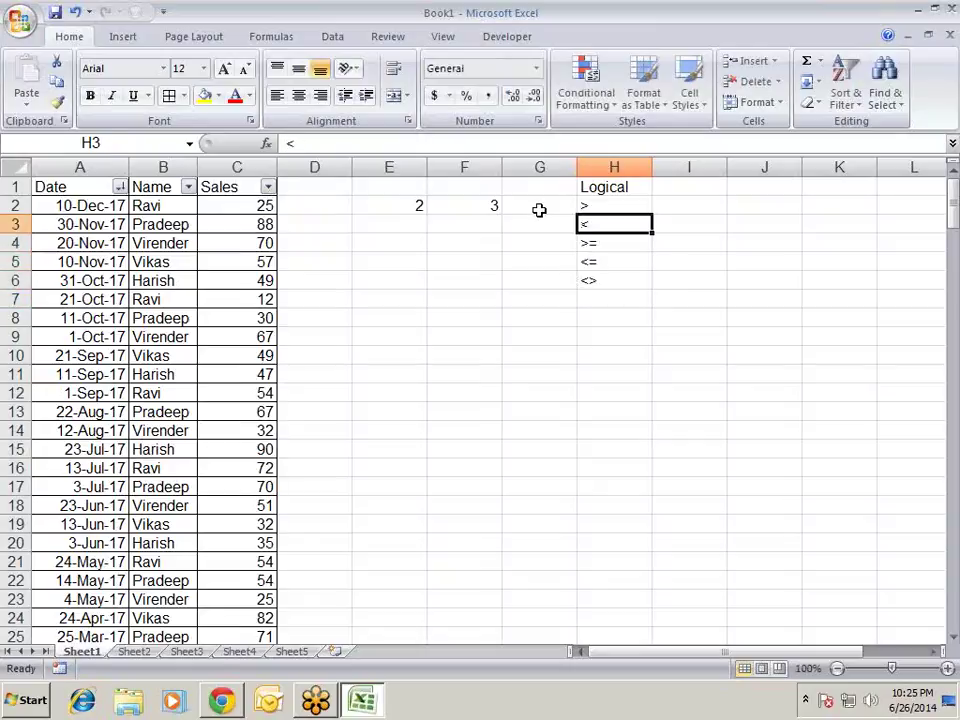
pyautogui.press('Left')
pyautogui.press('Left')
pyautogui.press('Left')
pyautogui.press('Up')
pyautogui.press('Down')
pyautogui.press('Down')
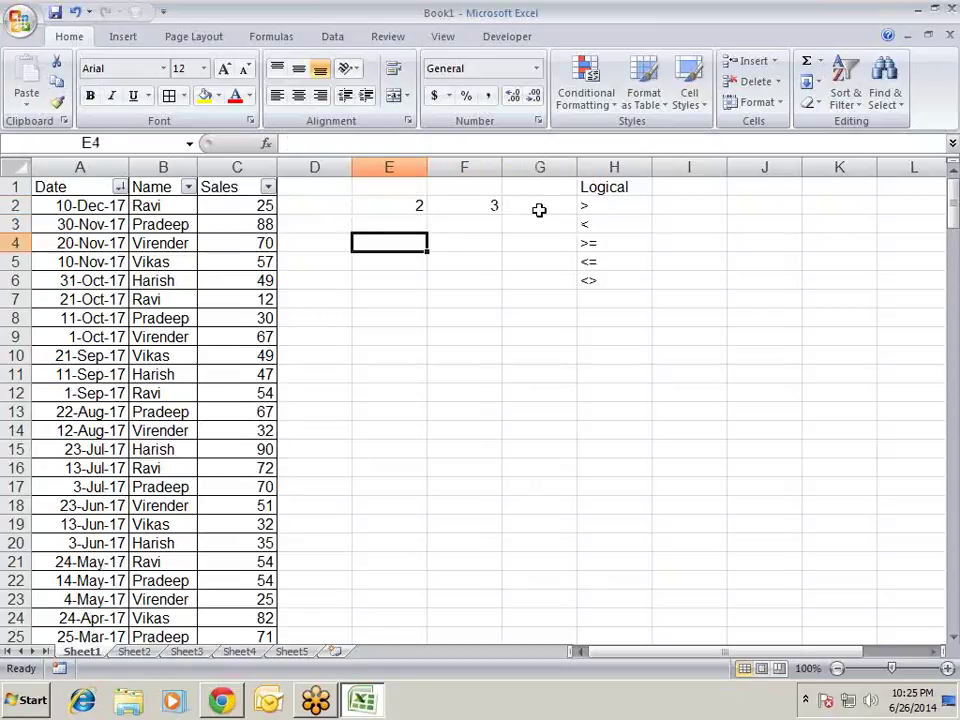
# - Enter the comparison =E2>F2 in E4
pyautogui.write('=')
pyautogui.press('Up')
pyautogui.press('Up')
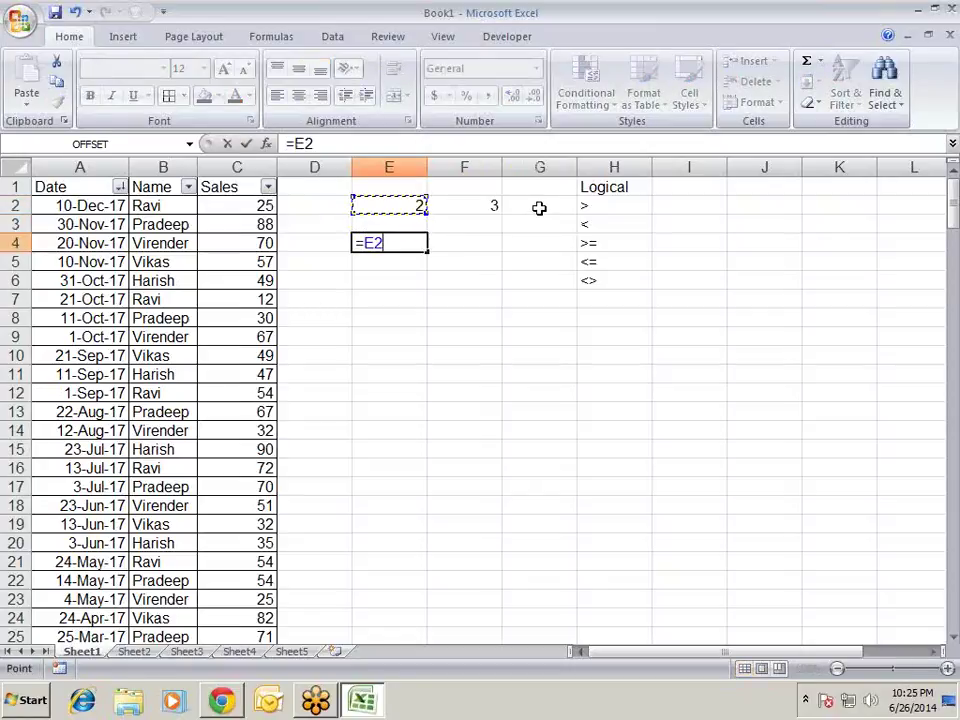
pyautogui.write('>')
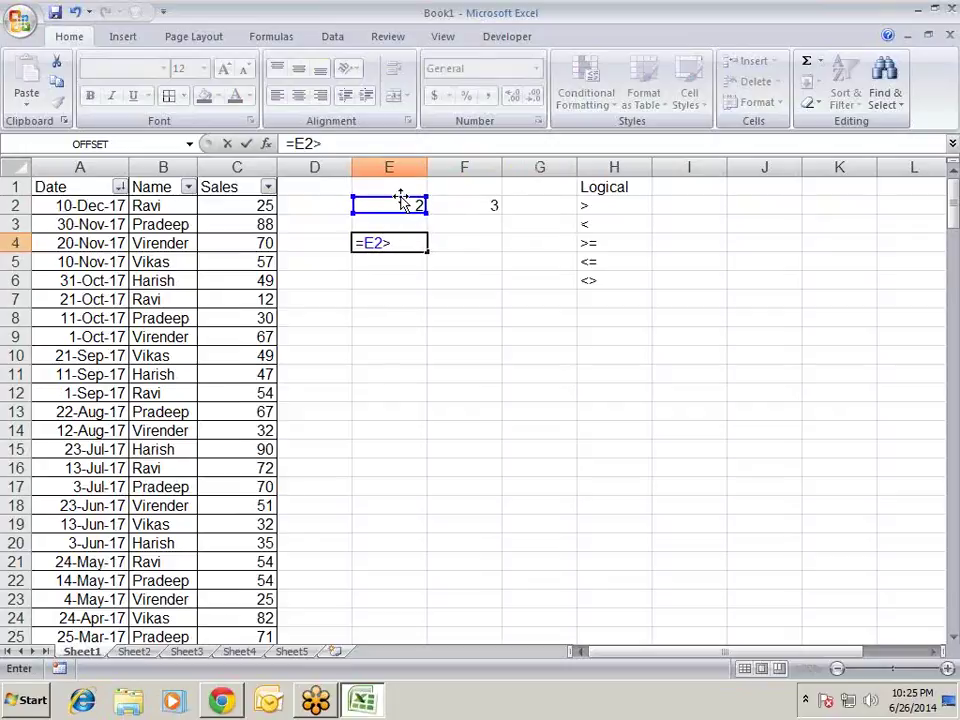
pyautogui.click(495, 208)
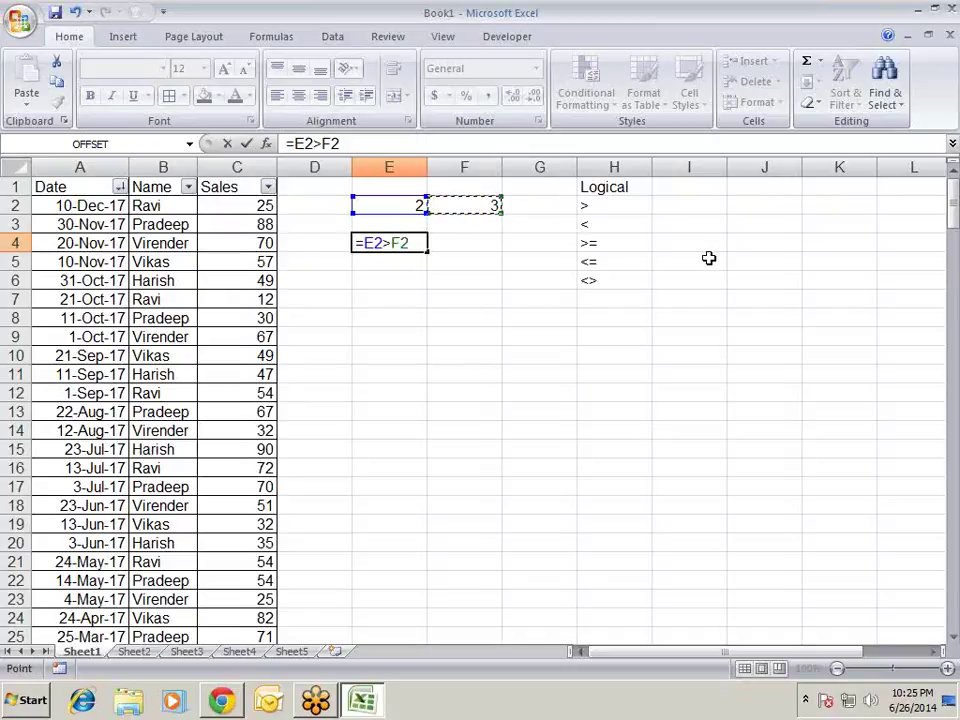
pyautogui.press('Return')
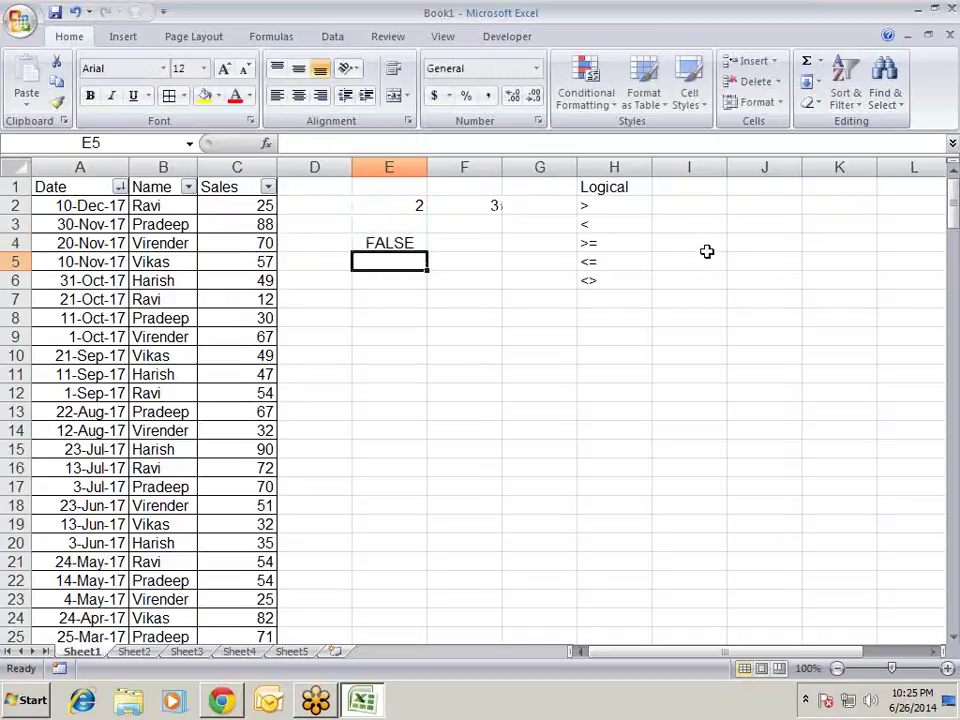
# - Change the E4 formula to =E2<F2
pyautogui.press('Up')
pyautogui.press('F2')
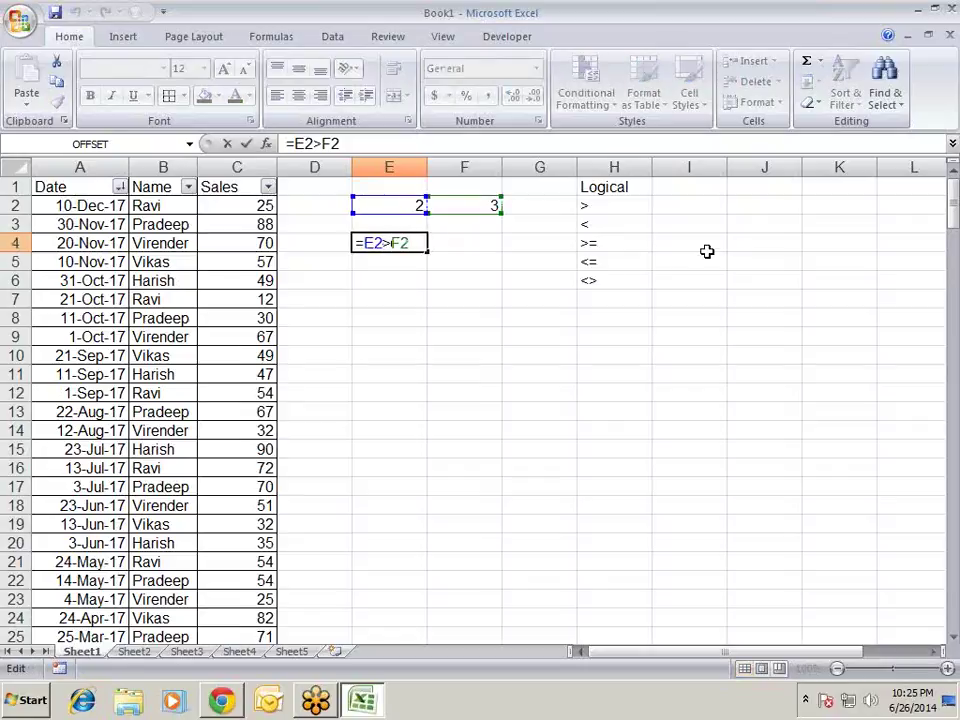
pyautogui.press('BackSpace')
pyautogui.write('<')
pyautogui.press('Return')
# - Change the E4 formula to the not-equal test =E2<>F2
pyautogui.press('Up')
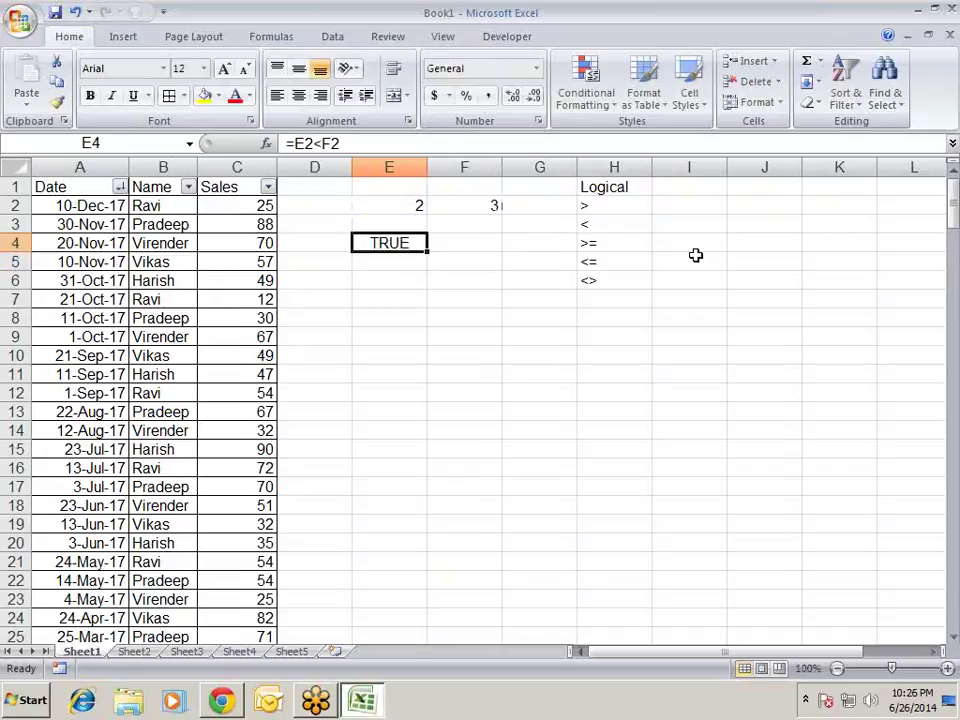
pyautogui.press('F2')
pyautogui.press('Left')
pyautogui.press('Left')
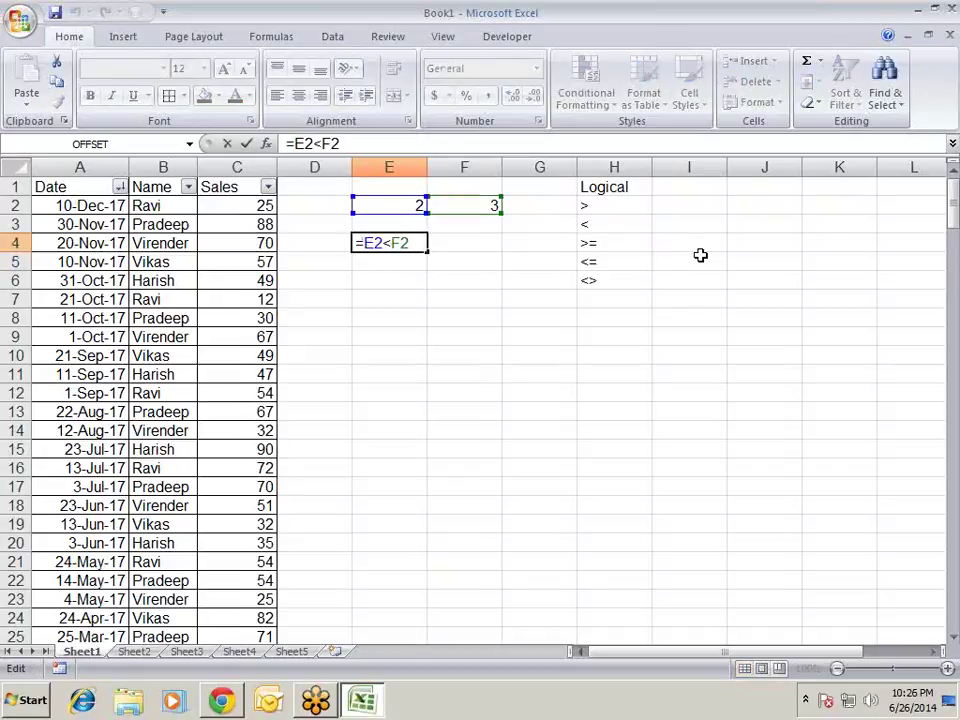
pyautogui.write('>')
pyautogui.press('Return')
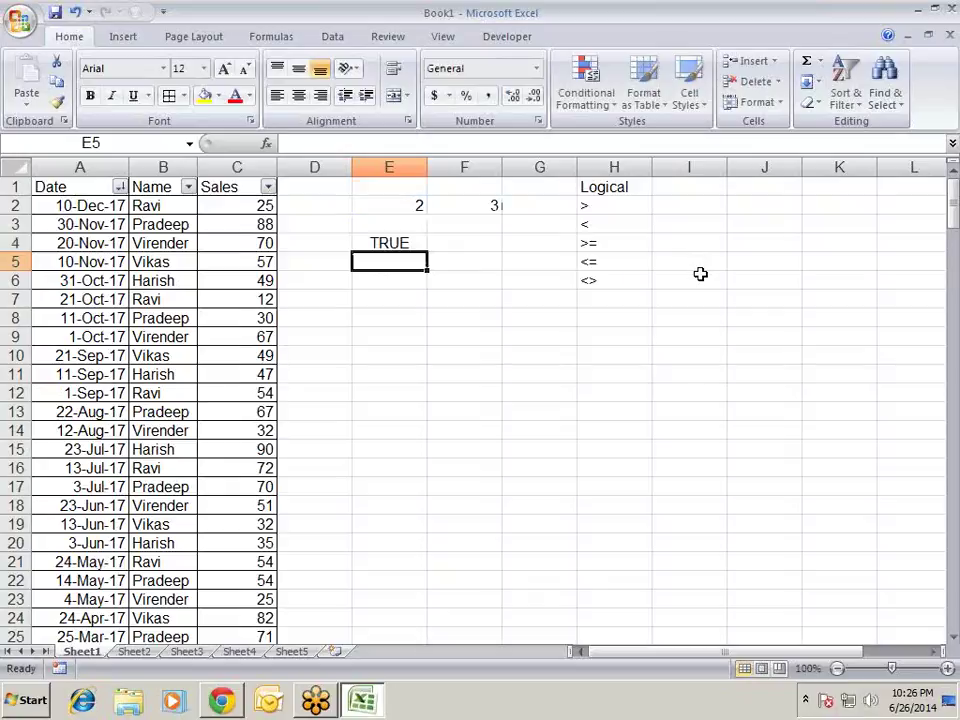
# - Change the E4 formula to =E2=F2, which returns FALSE
pyautogui.press('Up')
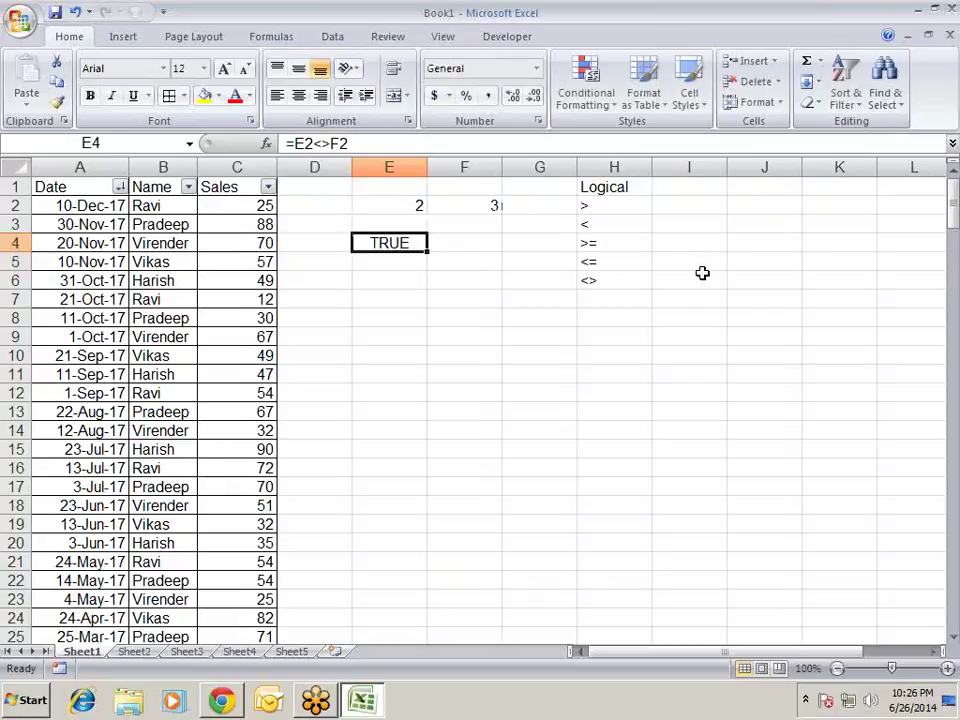
pyautogui.press('F2')
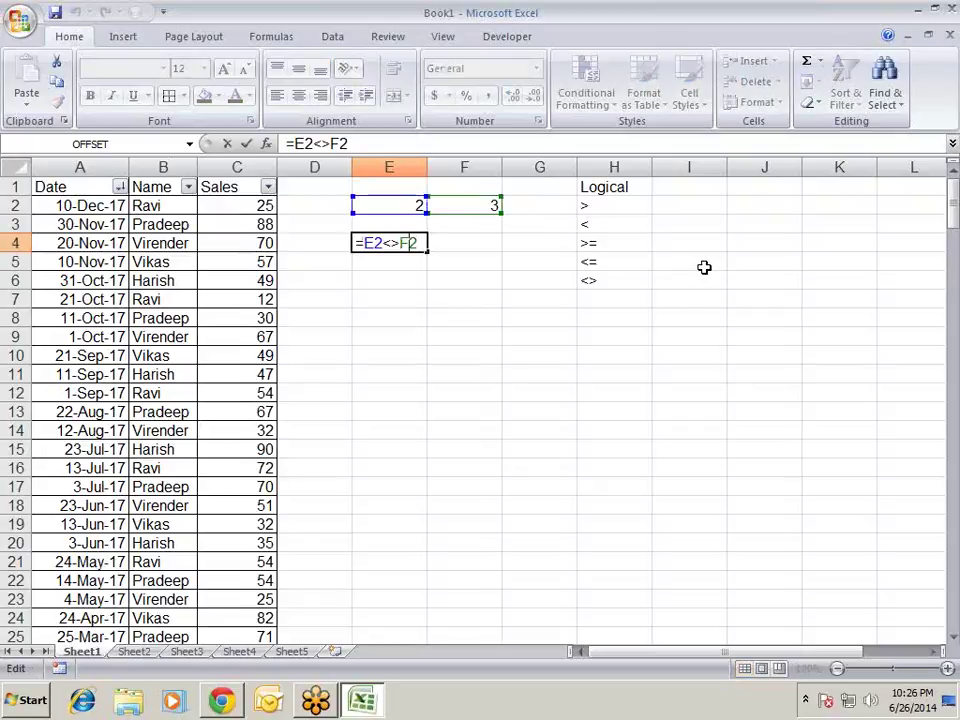
pyautogui.press('BackSpace')
pyautogui.press('BackSpace')
pyautogui.write('=')
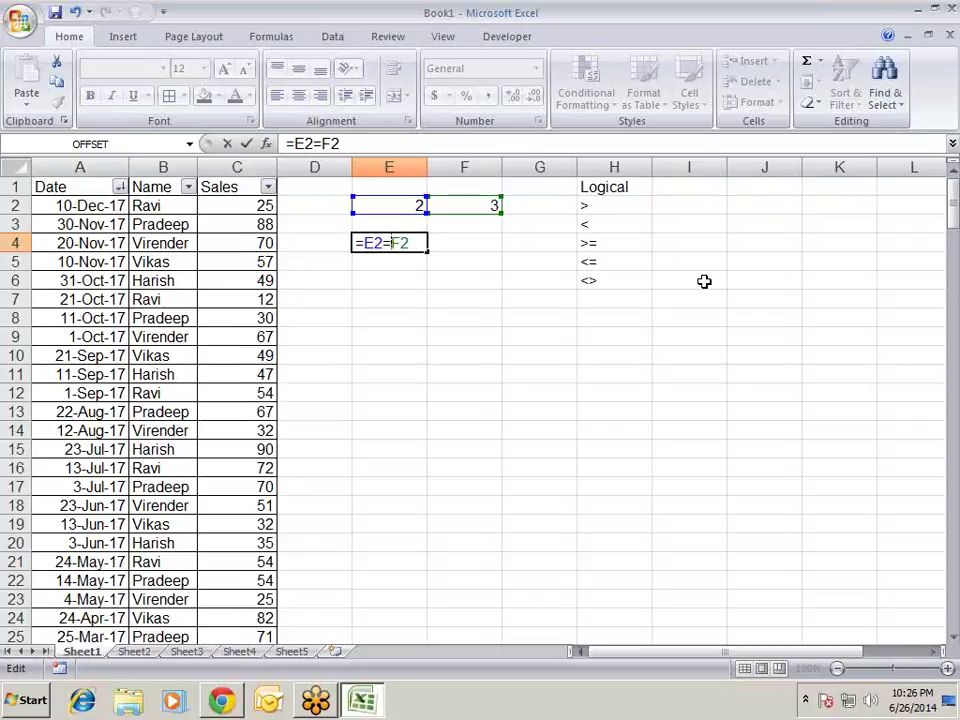
pyautogui.press('Return')
# - Add the = operator to the operator list in H7
pyautogui.press('Right')
pyautogui.press('Right')
pyautogui.press('Right')
pyautogui.press('Down')
pyautogui.press('Down')
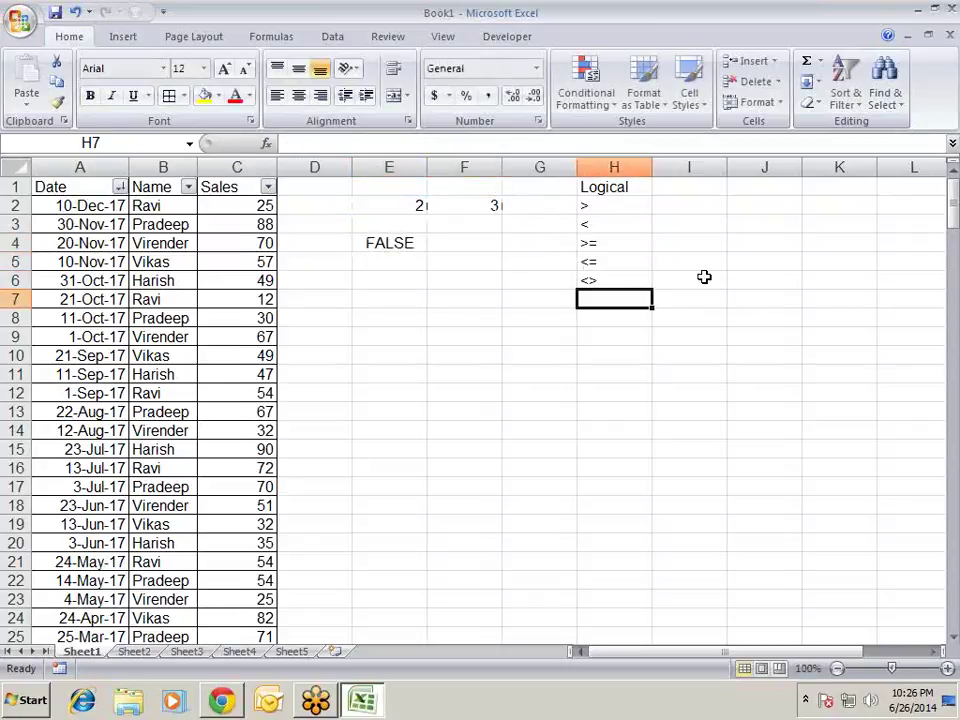
pyautogui.write('=')
pyautogui.press('Return')
# - Review the =E2=F2 formula in E4 unchanged, then begin selecting the demo area from E2
pyautogui.press('Up')
pyautogui.press('Up')
pyautogui.press('Up')
pyautogui.press('Left')
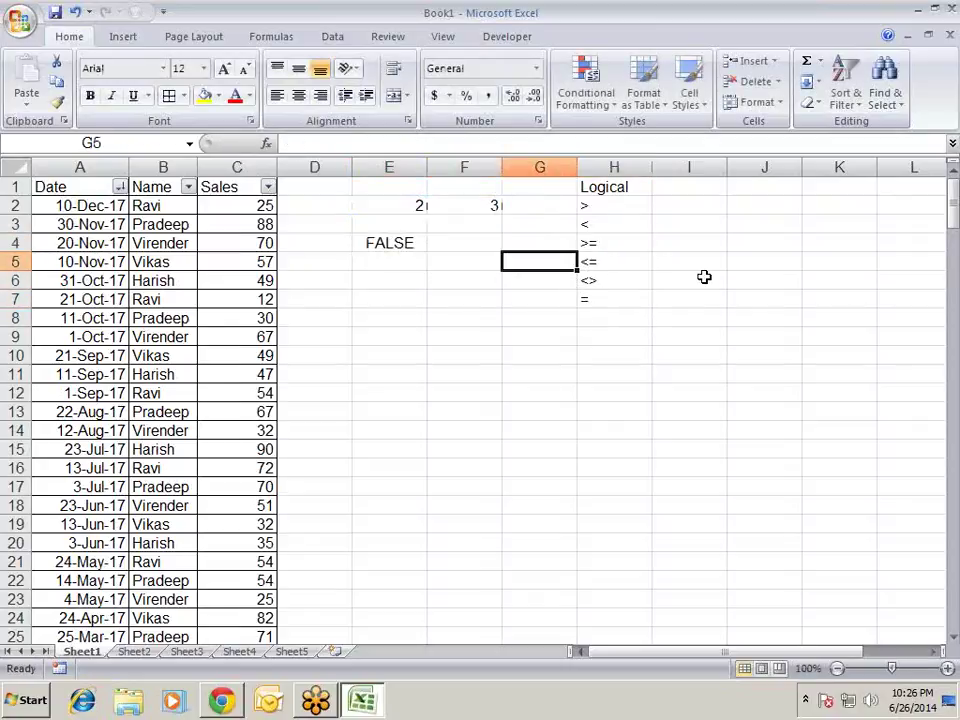
pyautogui.press('Left')
pyautogui.press('Left')
pyautogui.press('Up')
pyautogui.press('F2')
pyautogui.press('Left')
pyautogui.press('Right')
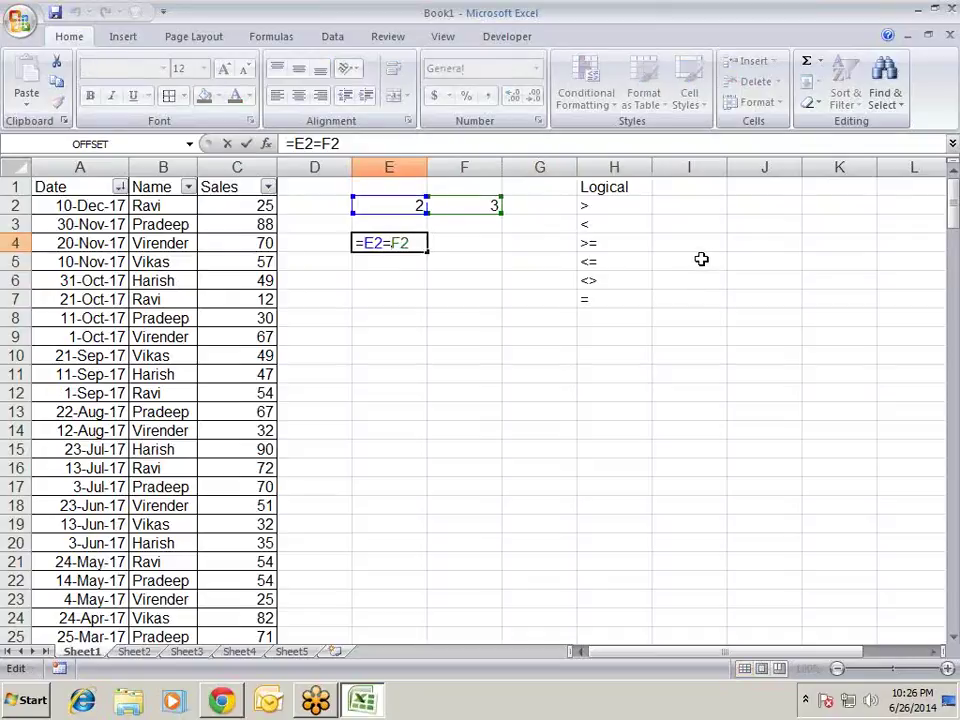
pyautogui.press('Right')
pyautogui.press('Return')
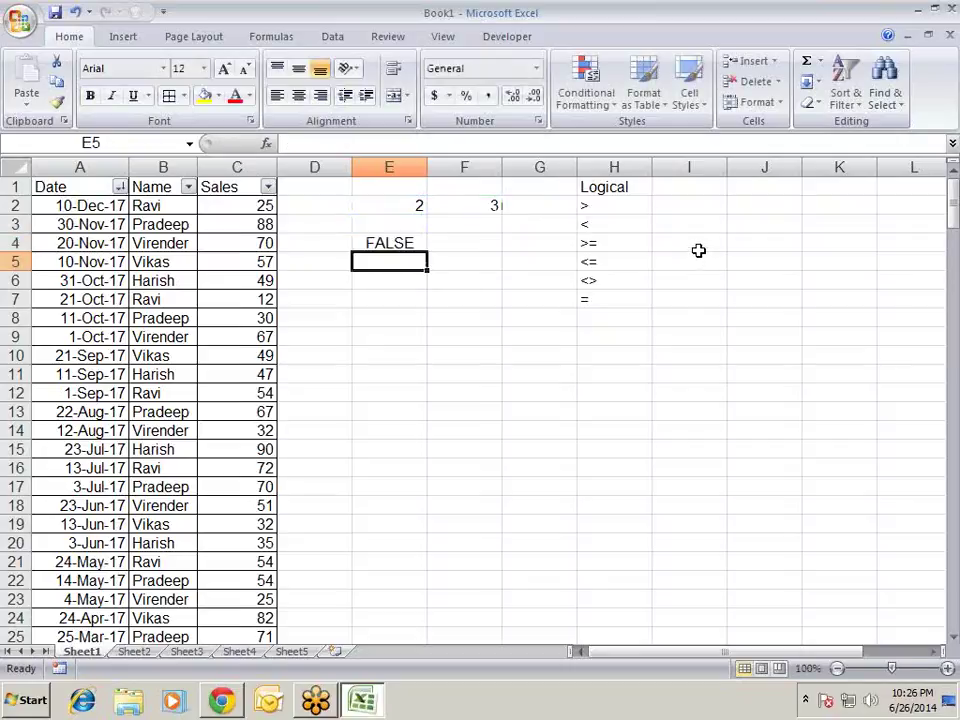
pyautogui.press('Up')
pyautogui.press('Up')
pyautogui.press('Up')
pyautogui.press('Up')
pyautogui.hotkey('shift', 'Right')
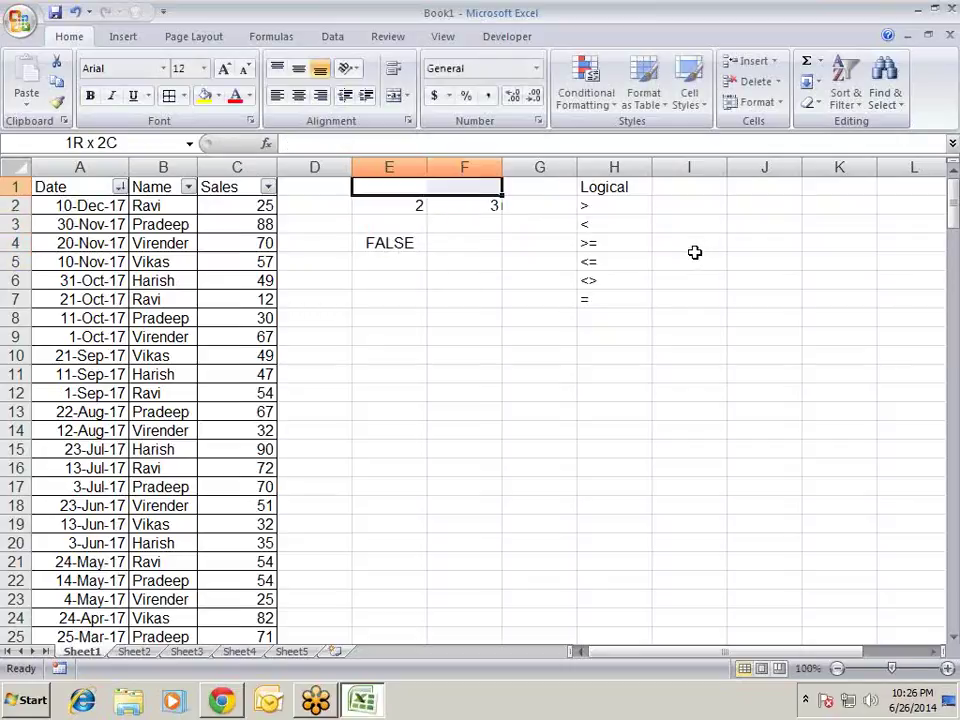
# - Delete the test cells and operator list in E1:I8, then return to the first date in A2
pyautogui.hotkey('shift', 'Right')
pyautogui.hotkey('shift', 'Right')
pyautogui.hotkey('shift', 'Right')
pyautogui.hotkey('shift', 'Down')
pyautogui.hotkey('shift', 'Down')
pyautogui.hotkey('shift', 'Down')
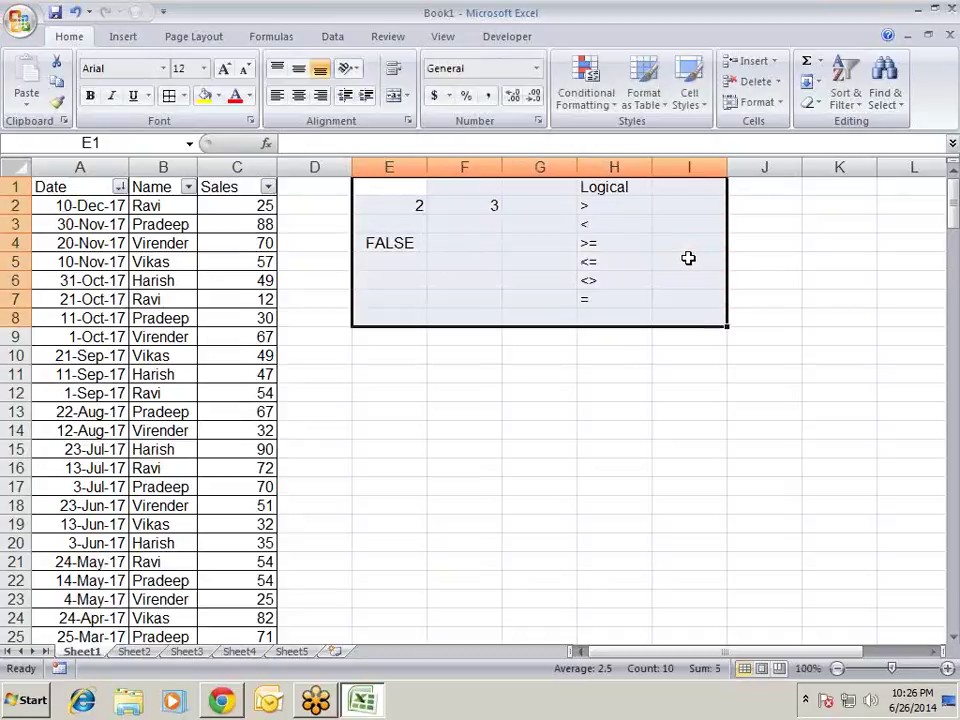
pyautogui.press('Delete')
pyautogui.press('Left')
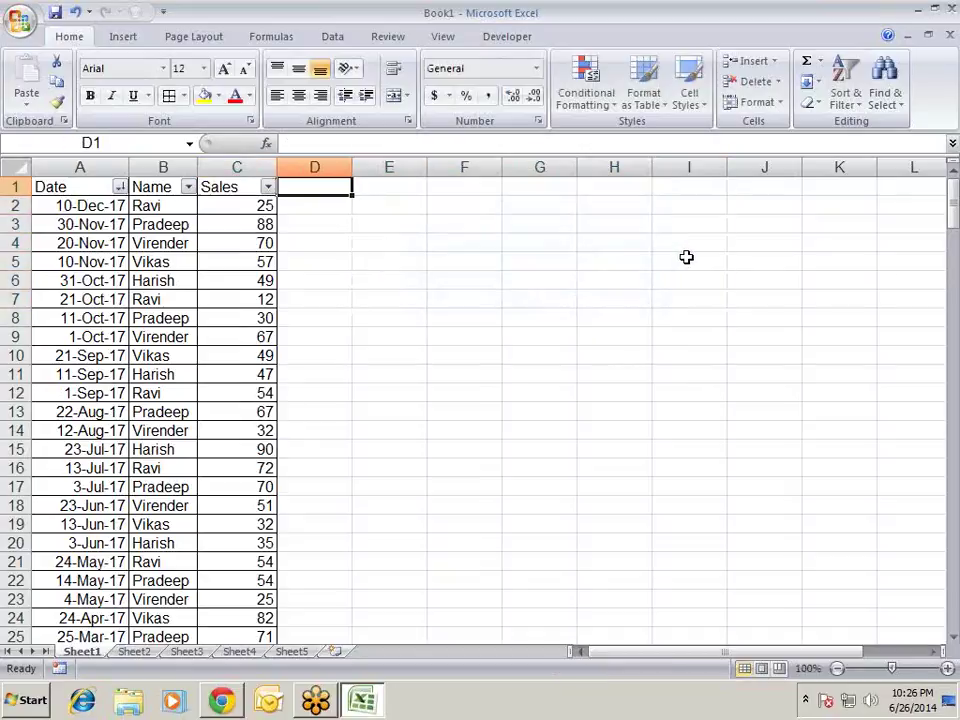
pyautogui.press('Down')
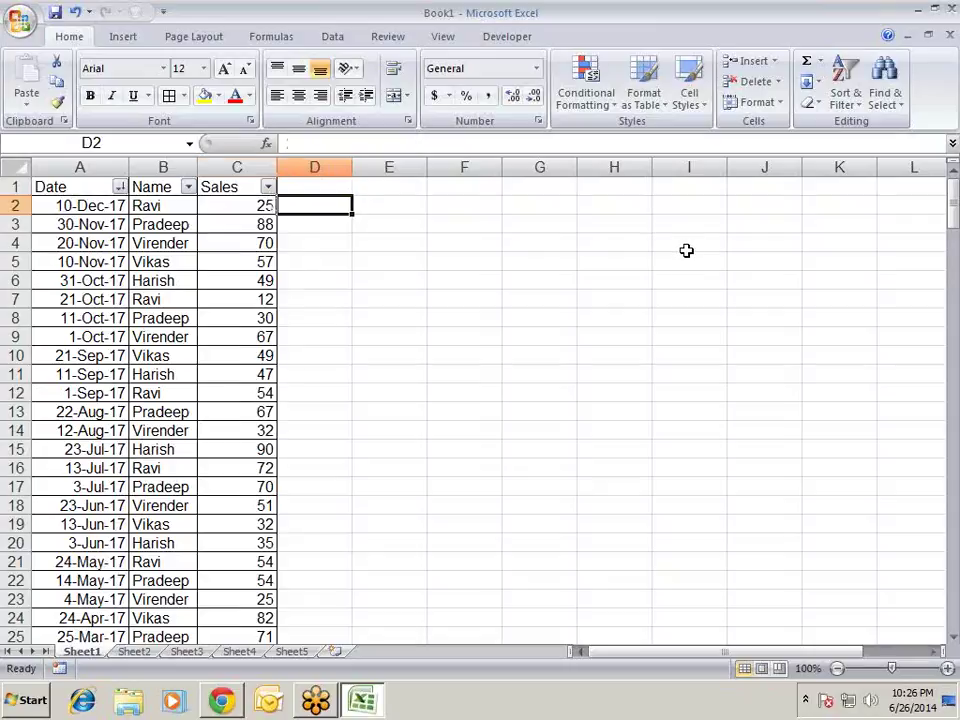
pyautogui.press('Left')
pyautogui.press('Left')
pyautogui.press('Left')
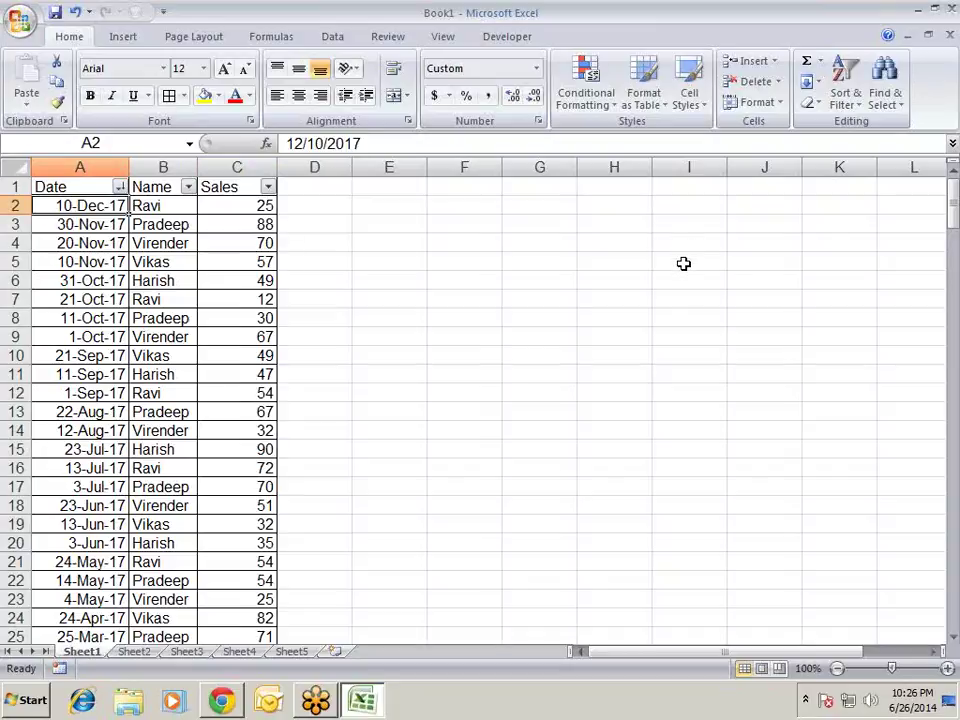
pyautogui.press('Right')
pyautogui.press('Left')
# - Overwrite the dates in A8 and A12 with the text 20.12.14 and 3.12.14
pyautogui.press('Down')
pyautogui.press('Down')
pyautogui.press('Down')
pyautogui.press('Down')
pyautogui.press('Down')
pyautogui.write('20')
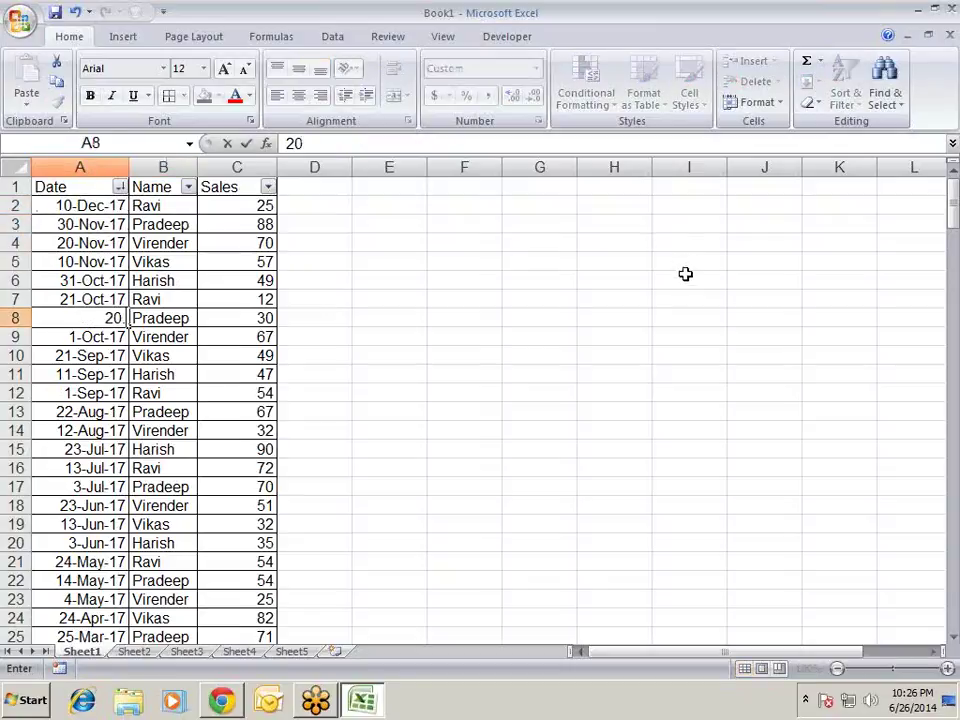
pyautogui.write('.12.14')
pyautogui.press('Return')
pyautogui.press('Down')
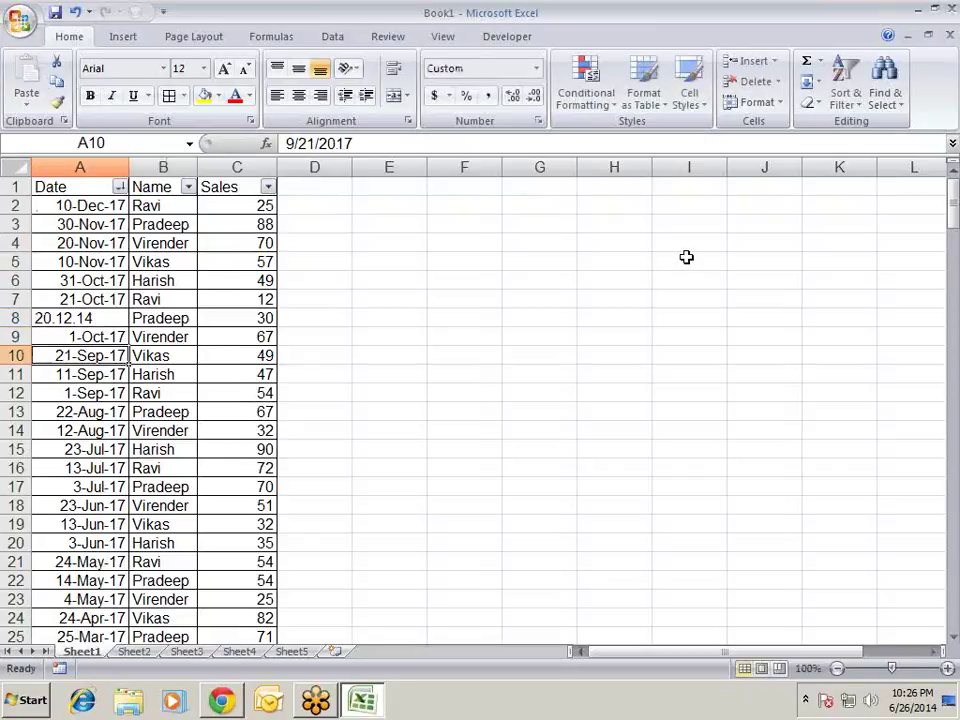
pyautogui.press('Down')
pyautogui.press('Down')
pyautogui.write('3.124')
pyautogui.press('BackSpace')
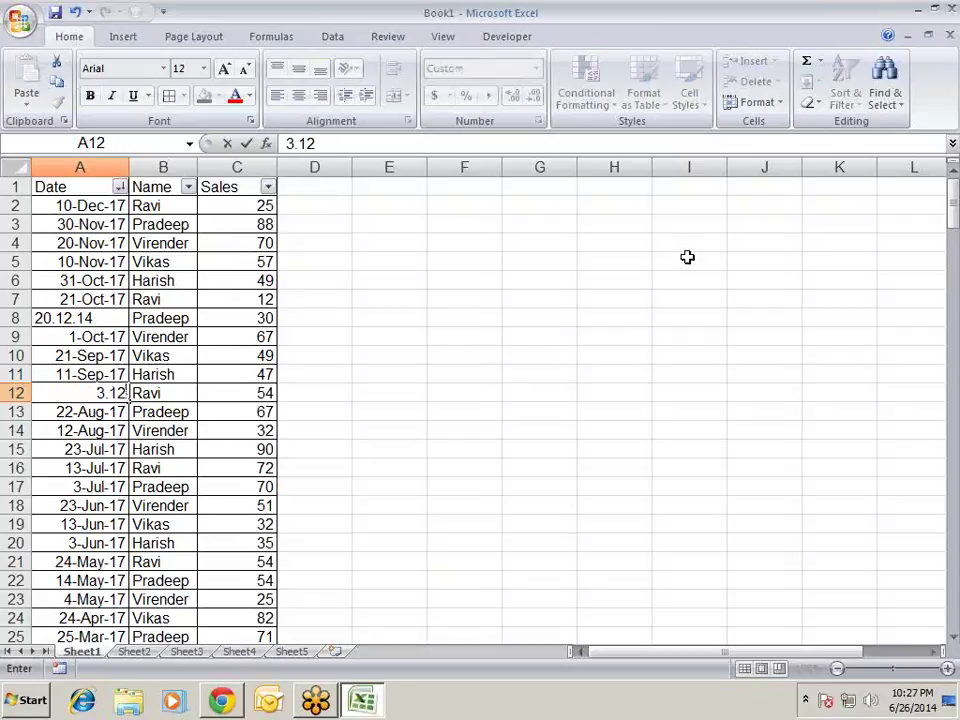
pyautogui.write('.14')
pyautogui.press('Return')
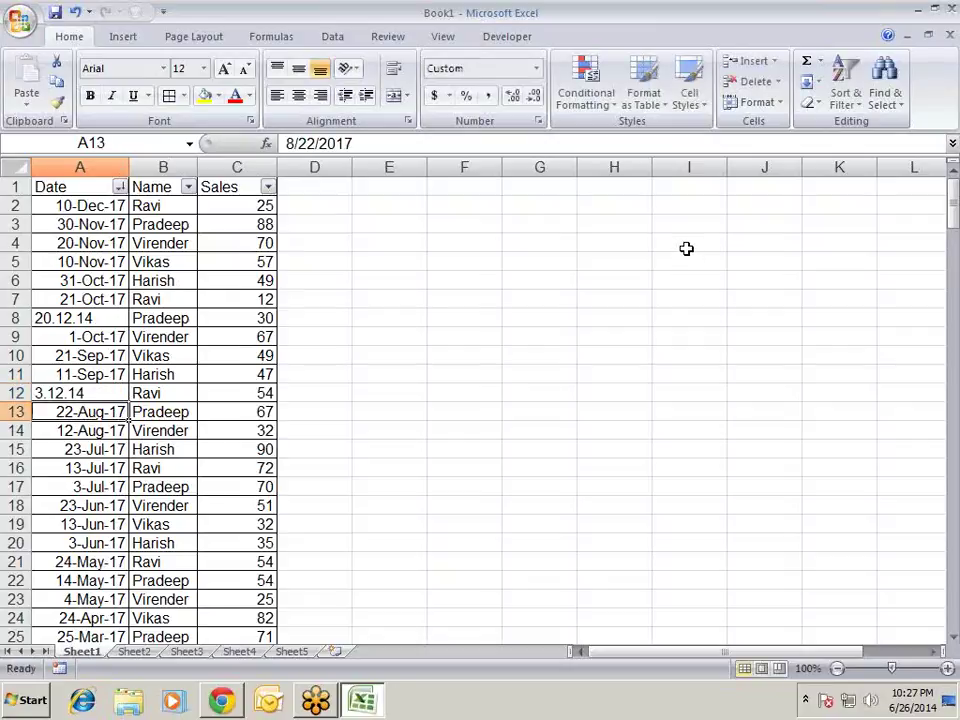
# - Move to D2 and begin a =SUM( formula
pyautogui.press('Up')
pyautogui.press('Up')
pyautogui.press('Up')
pyautogui.press('Up')
pyautogui.press('Up')
pyautogui.press('Up')
pyautogui.press('Down')
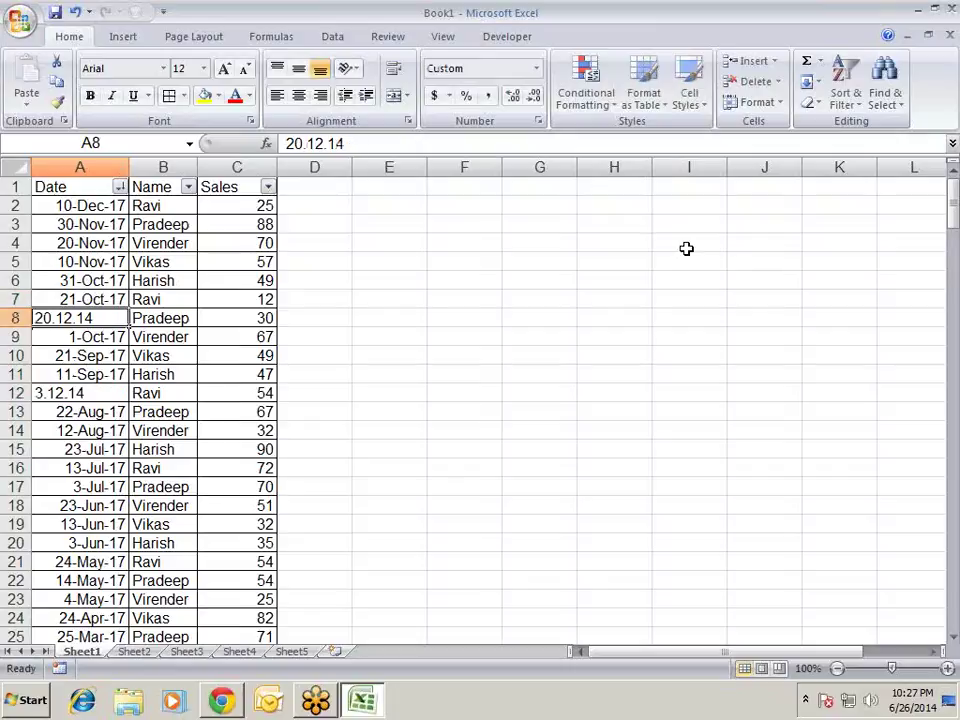
pyautogui.press('Right')
pyautogui.press('Right')
pyautogui.press('Right')
pyautogui.press('Up')
pyautogui.press('Up')
pyautogui.press('Up')
pyautogui.press('Up')
pyautogui.press('Up')
pyautogui.press('Up')
pyautogui.write('=')
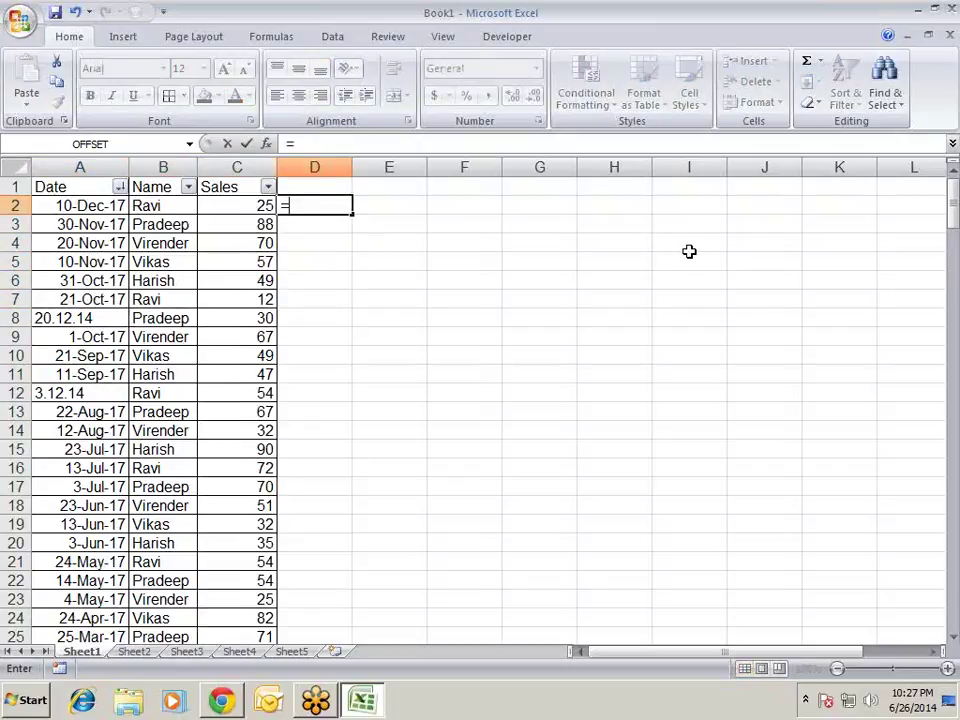
pyautogui.write('sum')
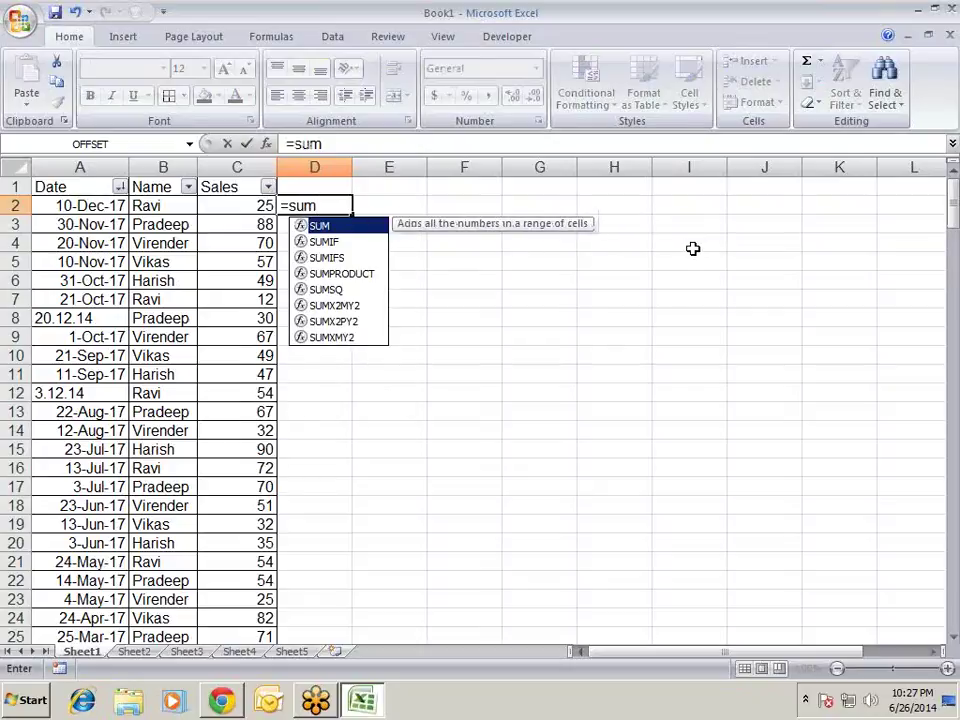
pyautogui.write('(')
# - Turn D2 into =A2+1, which shows 11-Dec-17
pyautogui.press('Left')
pyautogui.press('Left')
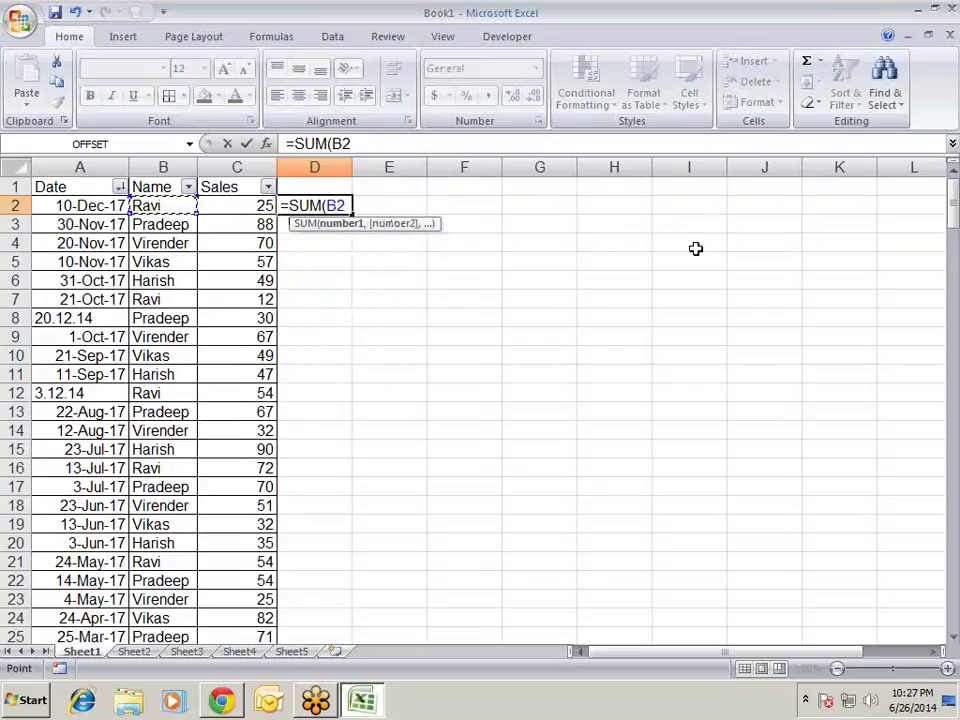
pyautogui.press('BackSpace')
pyautogui.press('BackSpace')
pyautogui.press('BackSpace')
pyautogui.press('BackSpace')
pyautogui.press('BackSpace')
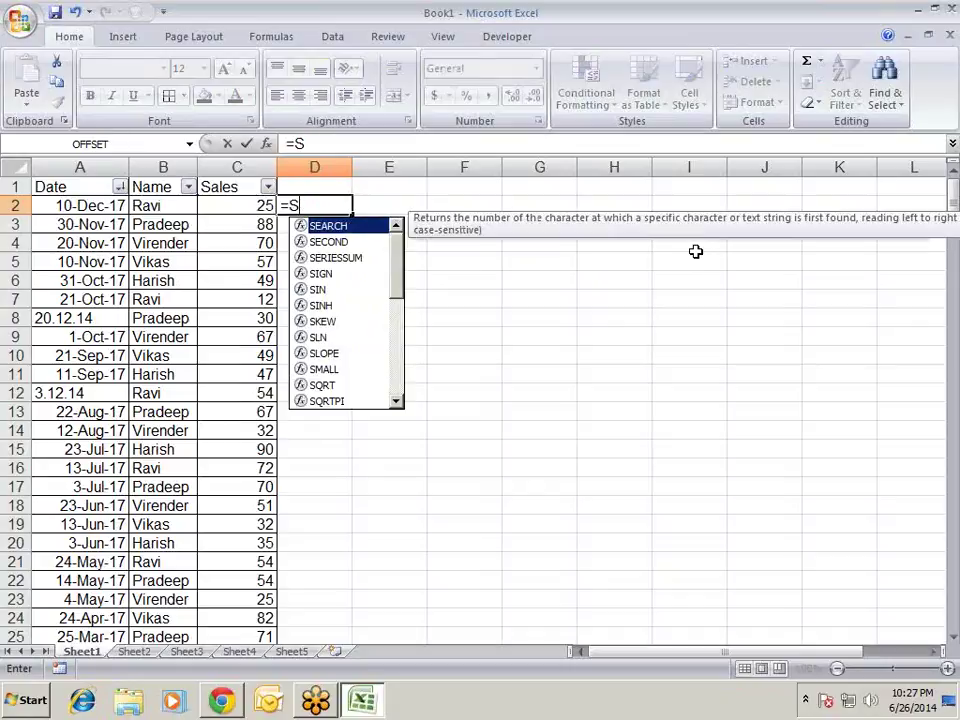
pyautogui.press('BackSpace')
pyautogui.press('Left')
pyautogui.press('Left')
pyautogui.press('Left')
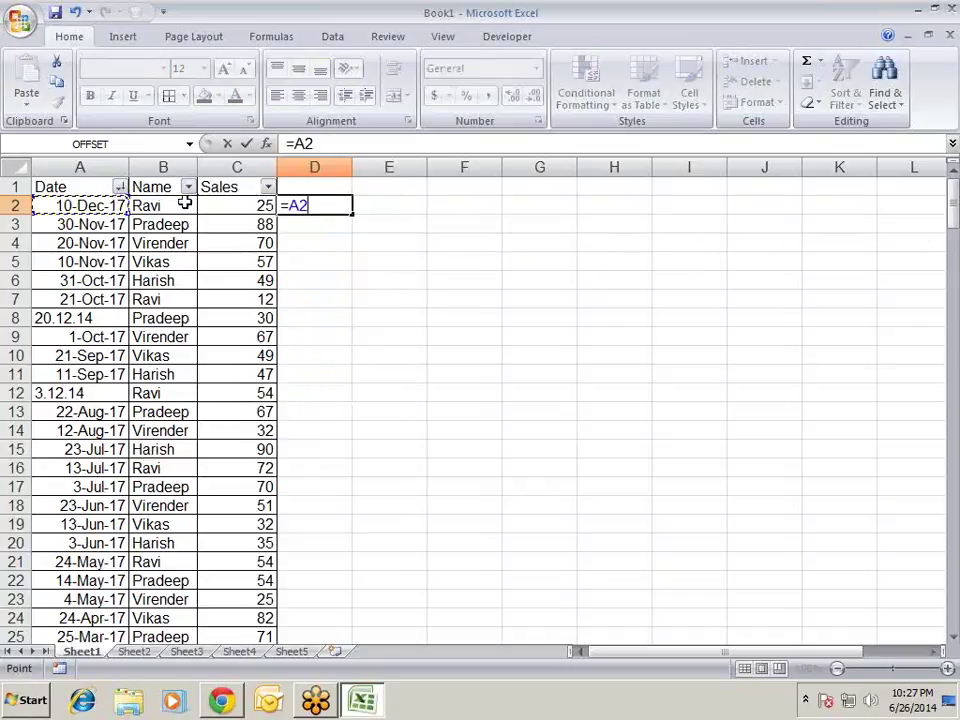
pyautogui.write('+1')
pyautogui.press('Return')
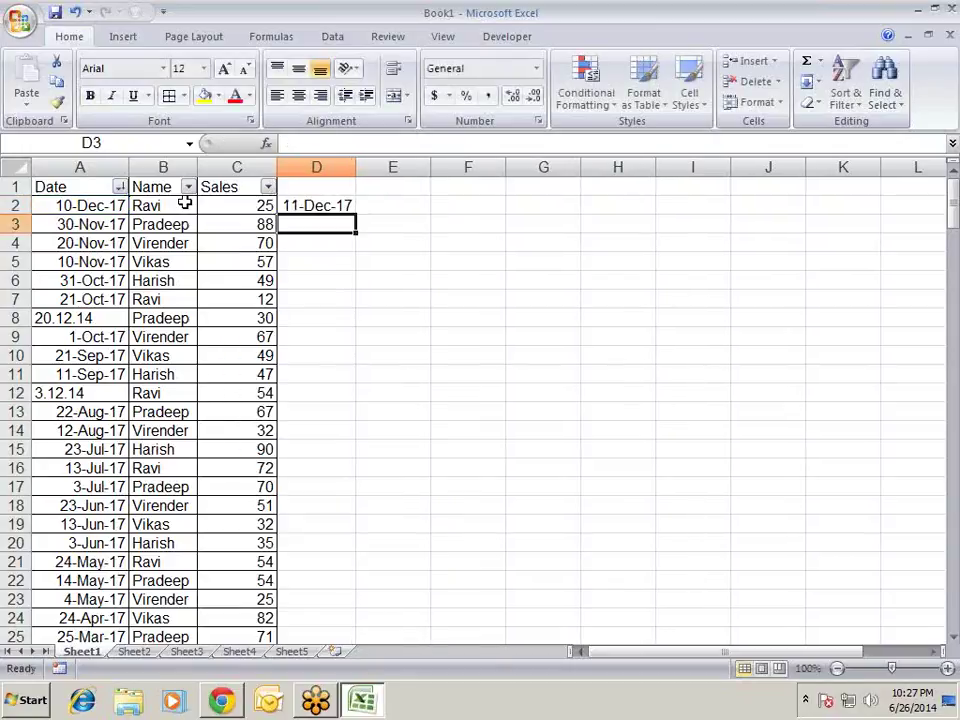
# - Wrap D2's formula as =ISERROR(A2+1) via AutoComplete, returning FALSE
pyautogui.press('Up')
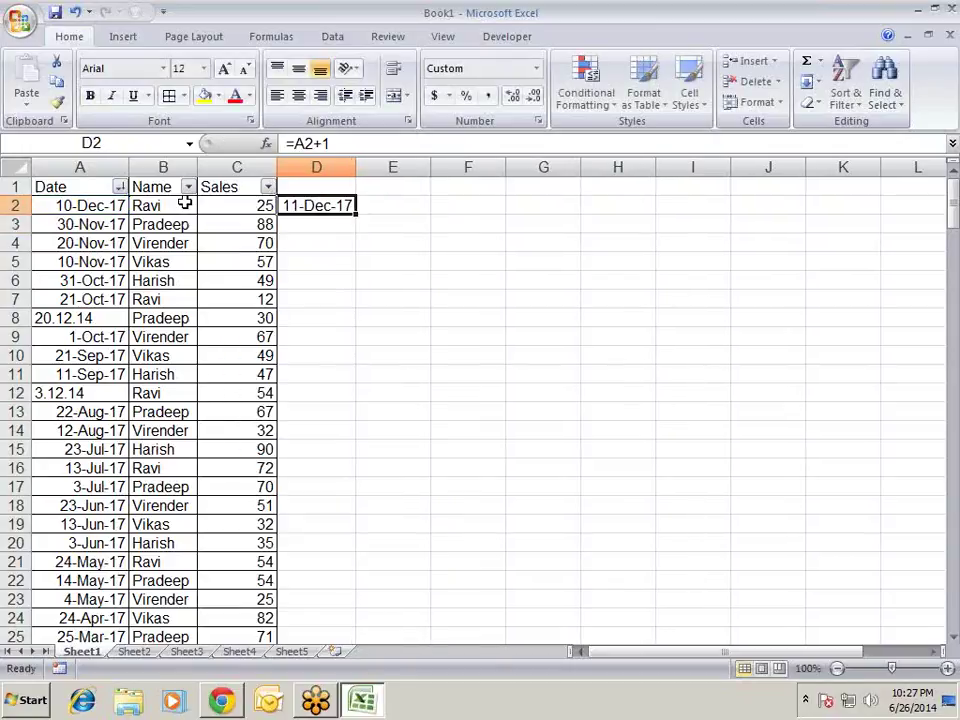
pyautogui.press('F2')
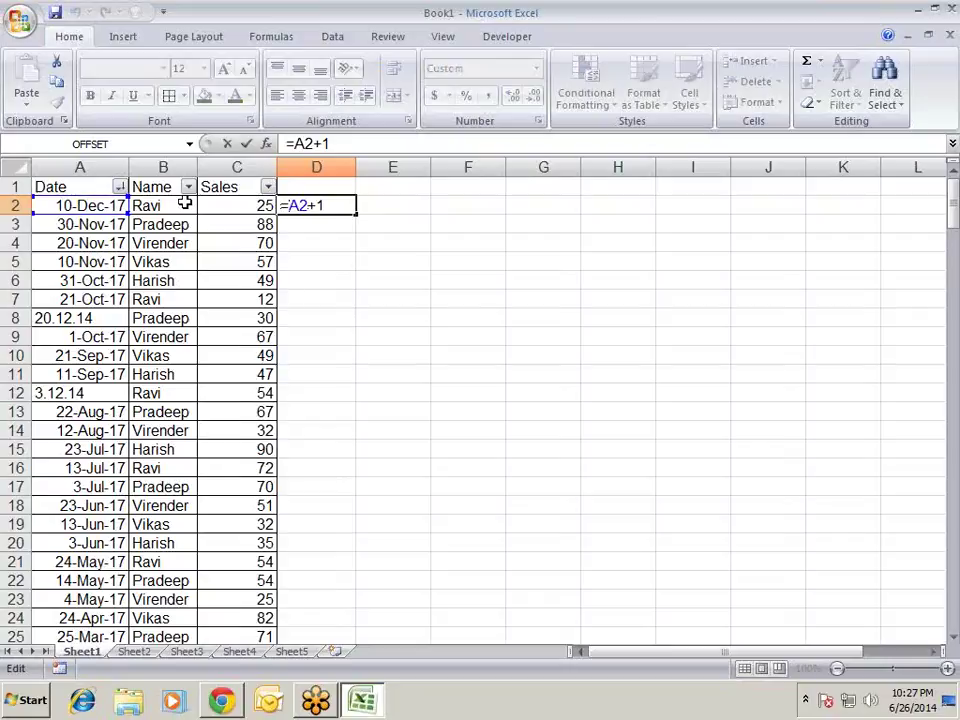
pyautogui.write('is')
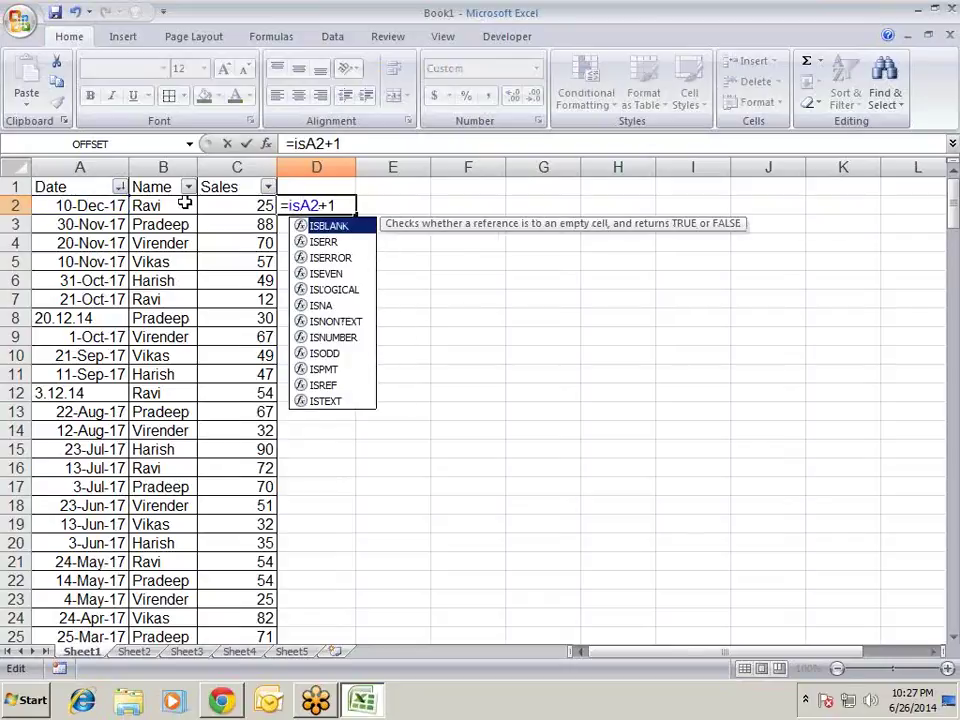
pyautogui.press('Down')
pyautogui.press('Down')
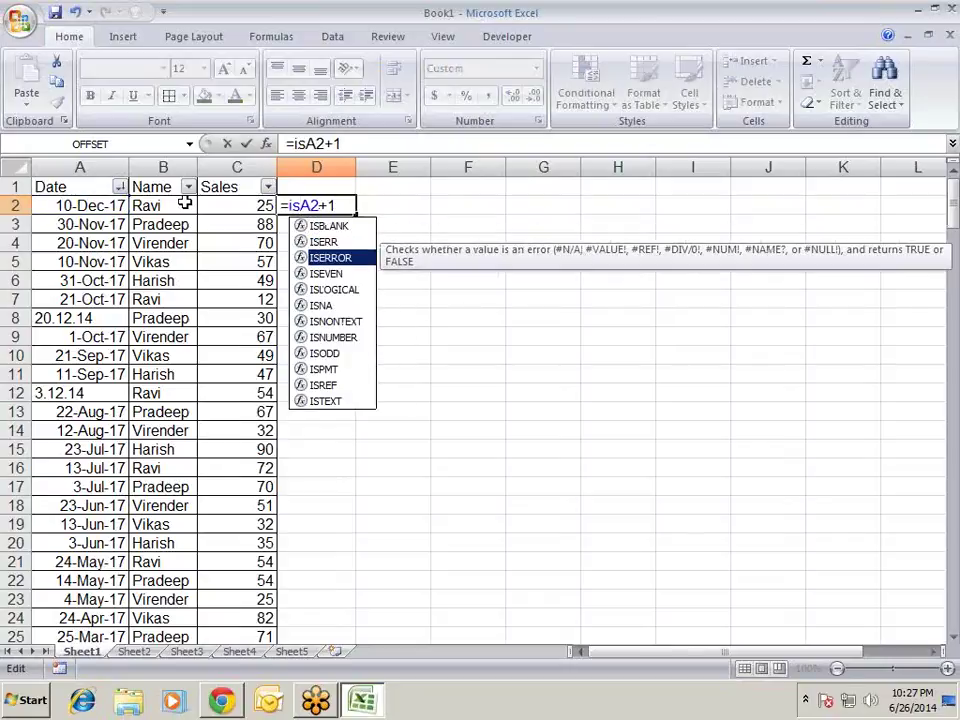
pyautogui.press('Tab')
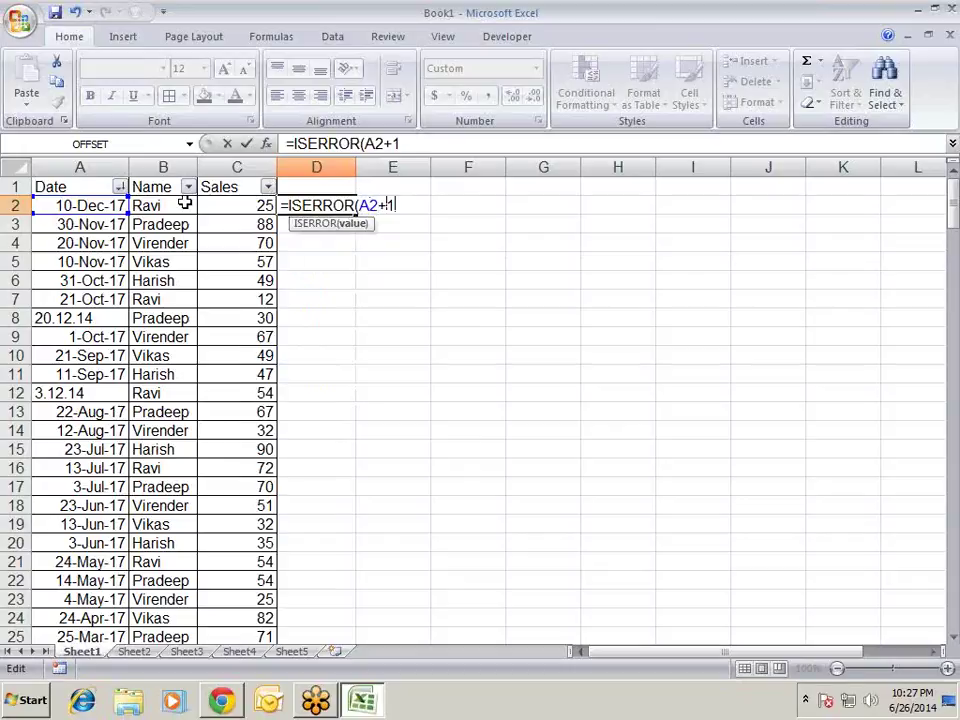
pyautogui.write(')')
pyautogui.press('Return')
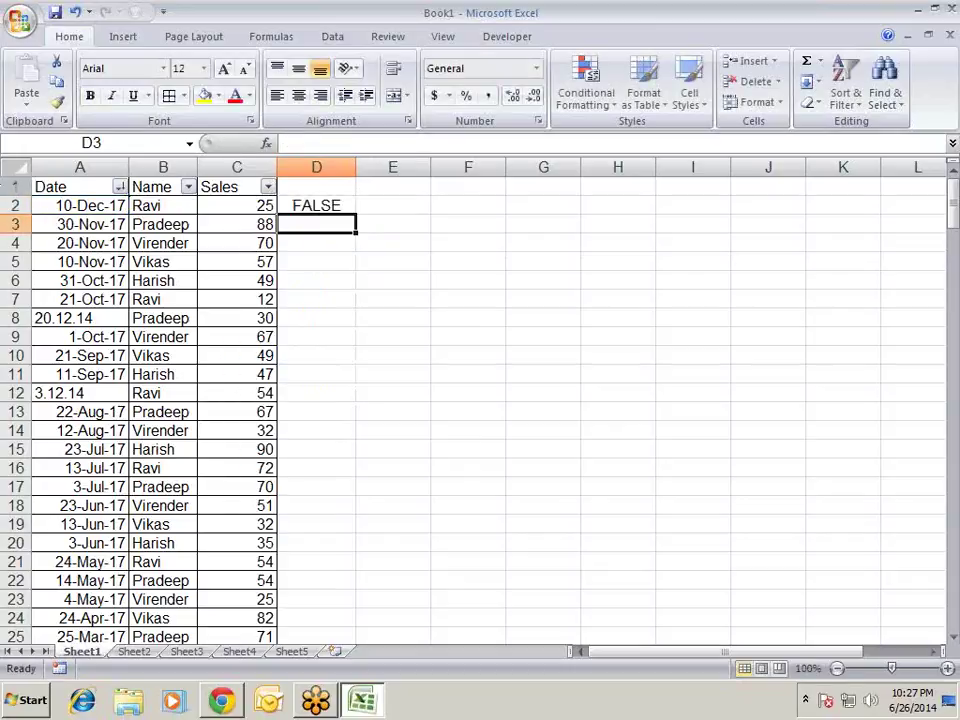
pyautogui.click(348, 207)
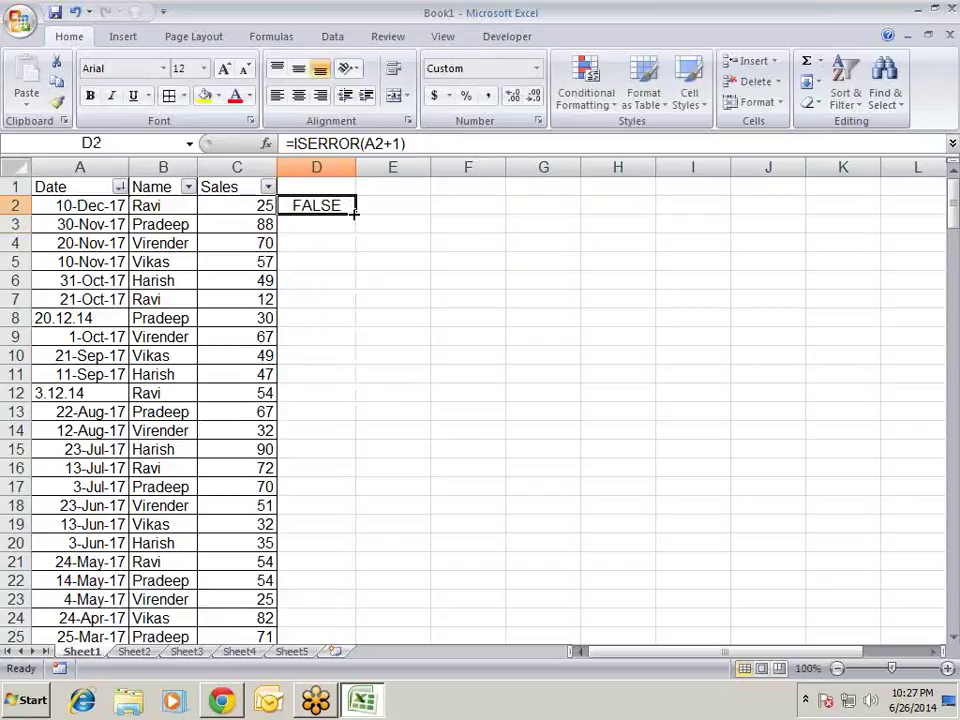
# - Fill the ISERROR check down column D and bold the TRUE results in D8 and D12
pyautogui.doubleClick(354, 213)
pyautogui.click(336, 318)
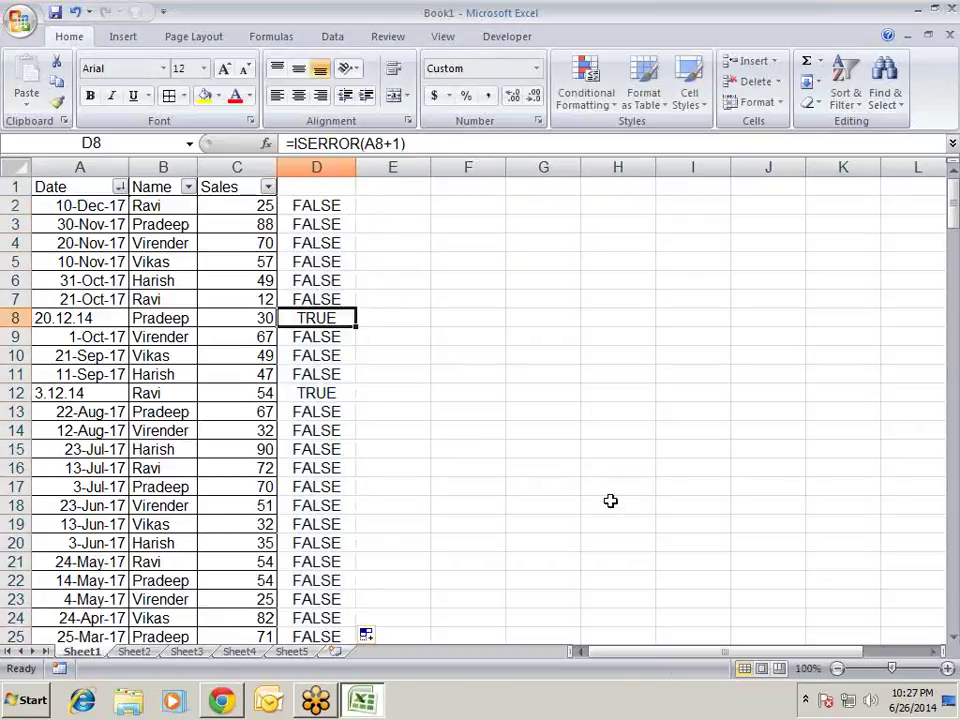
pyautogui.hotkey('ctrl', 'b')
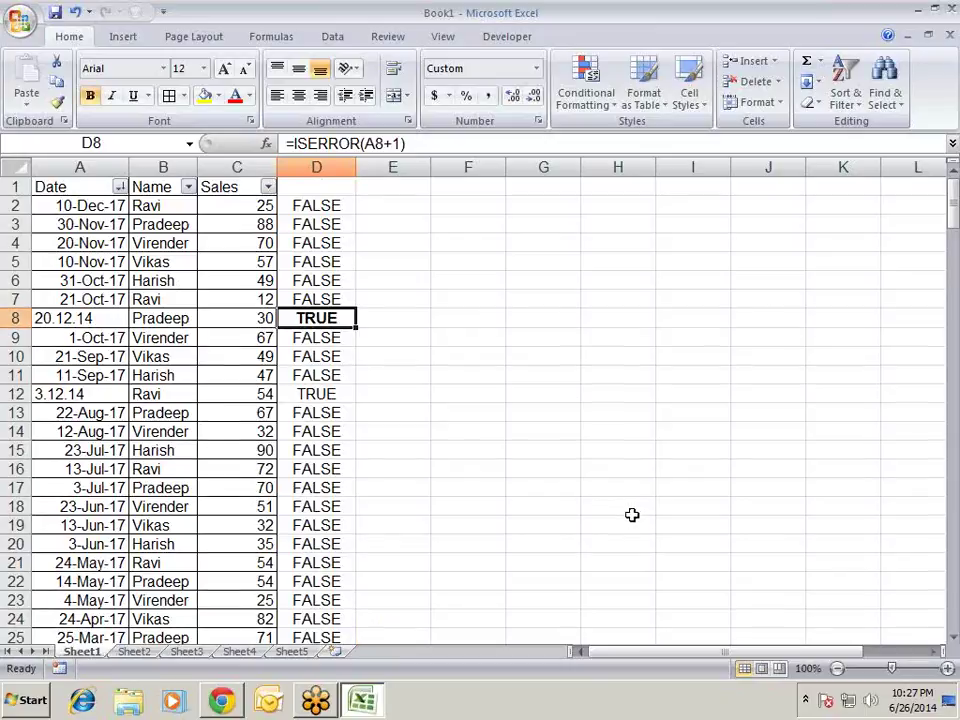
pyautogui.click(335, 393)
pyautogui.hotkey('ctrl', 'b')
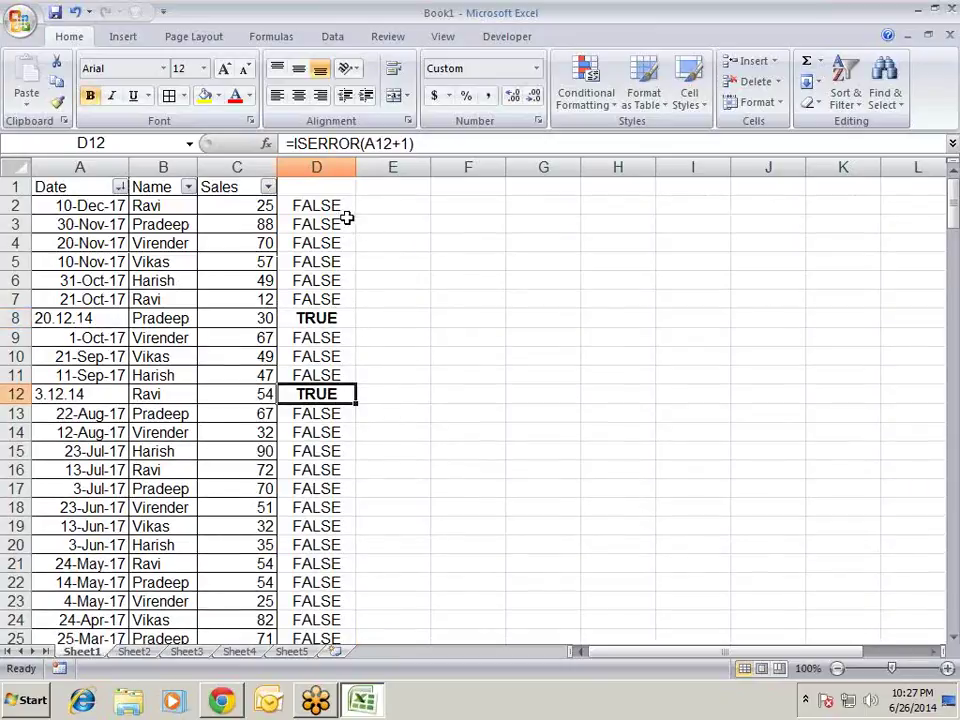
# - Inspect D2's formula, highlighting its A2 reference, and start editing it in the formula bar
pyautogui.moveTo(343, 207); pyautogui.dragTo(336, 217)
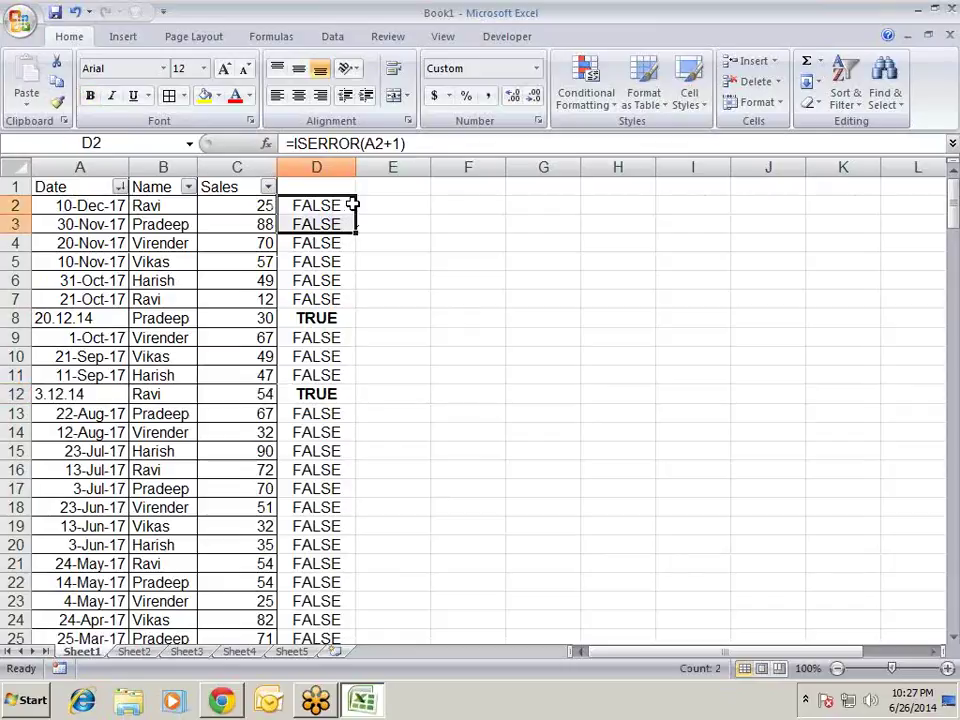
pyautogui.click(352, 205)
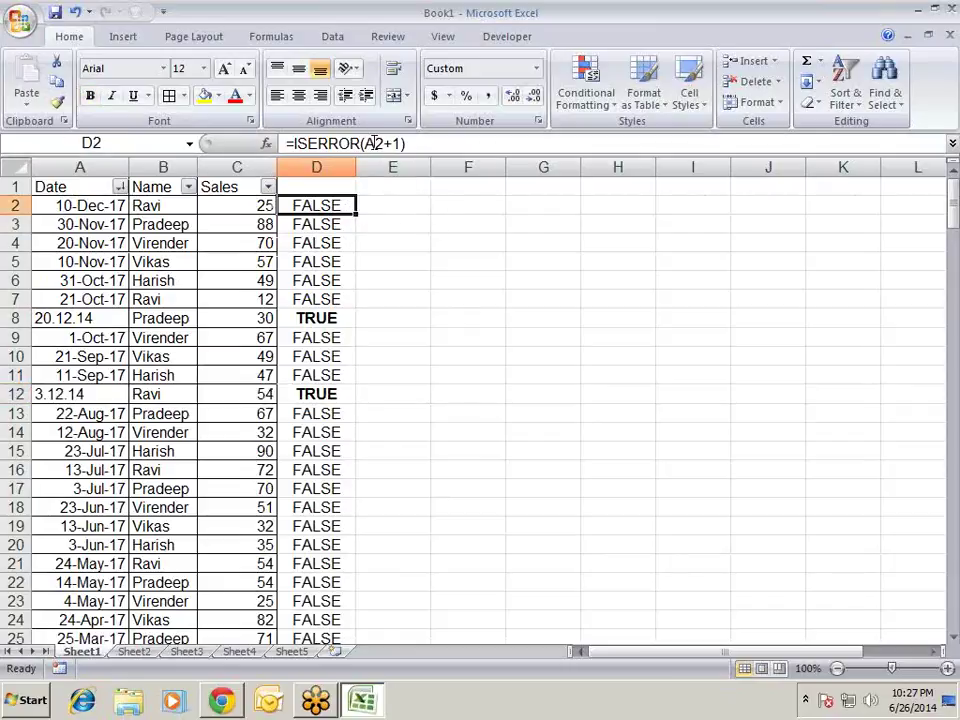
pyautogui.moveTo(375, 143); pyautogui.dragTo(401, 143)
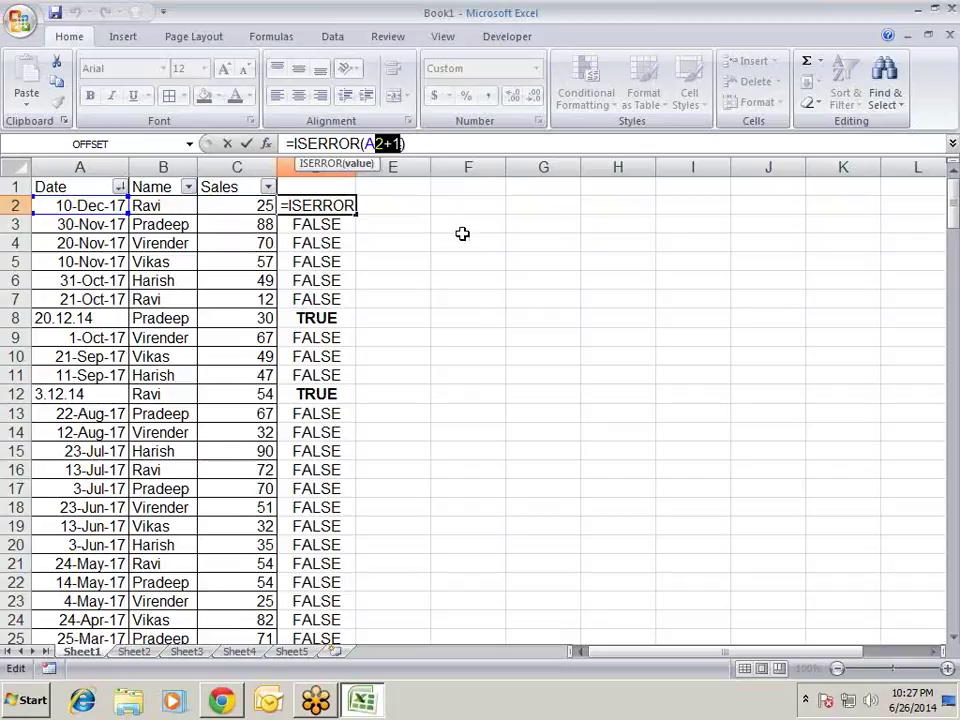
pyautogui.press('Escape')
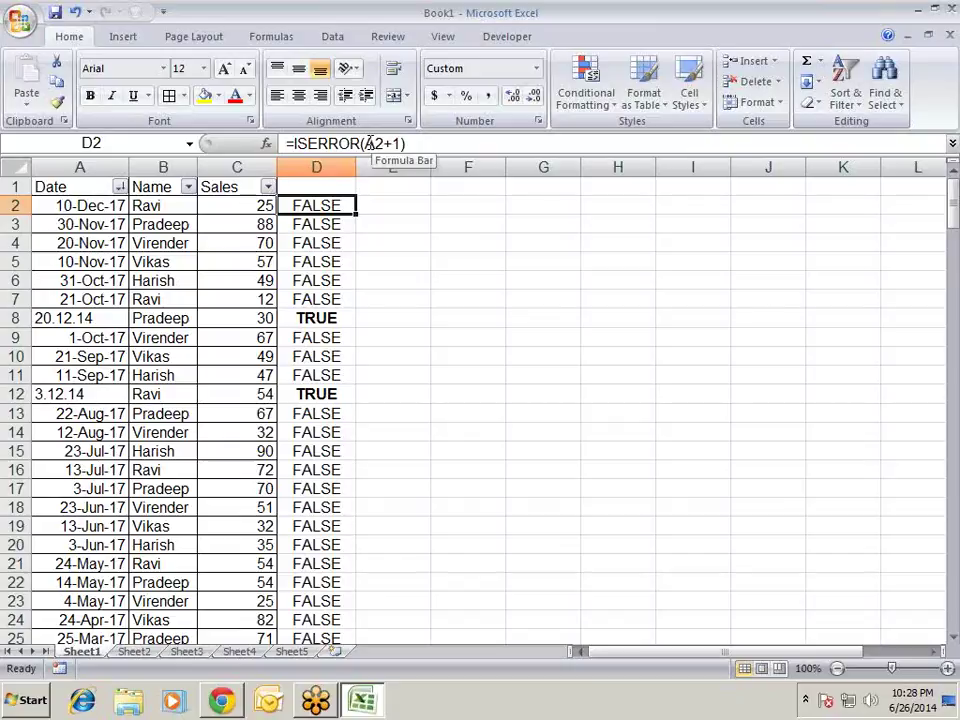
pyautogui.click(369, 143)
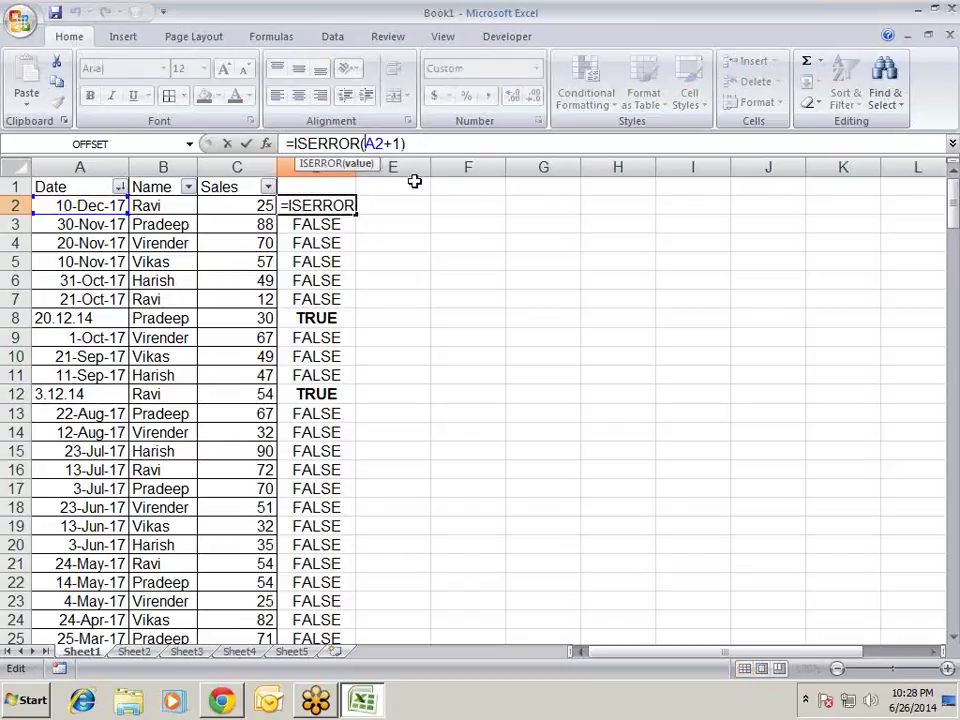
# - Lock the column so D2 reads =ISERROR($A2+1), then select A2
pyautogui.write('$')
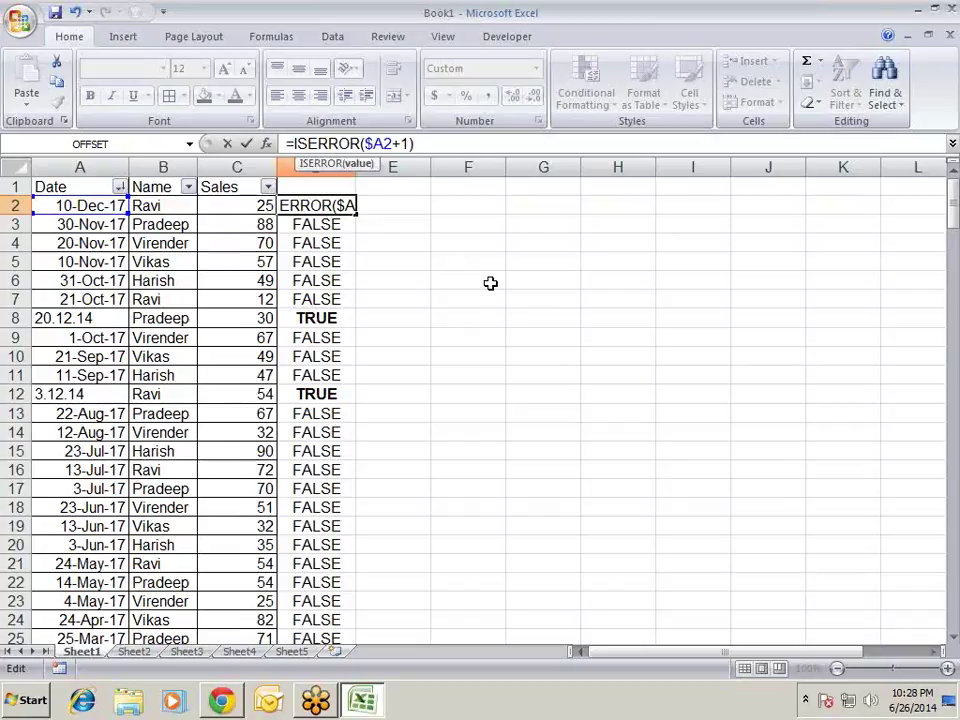
pyautogui.press('Return')
pyautogui.press('Up')
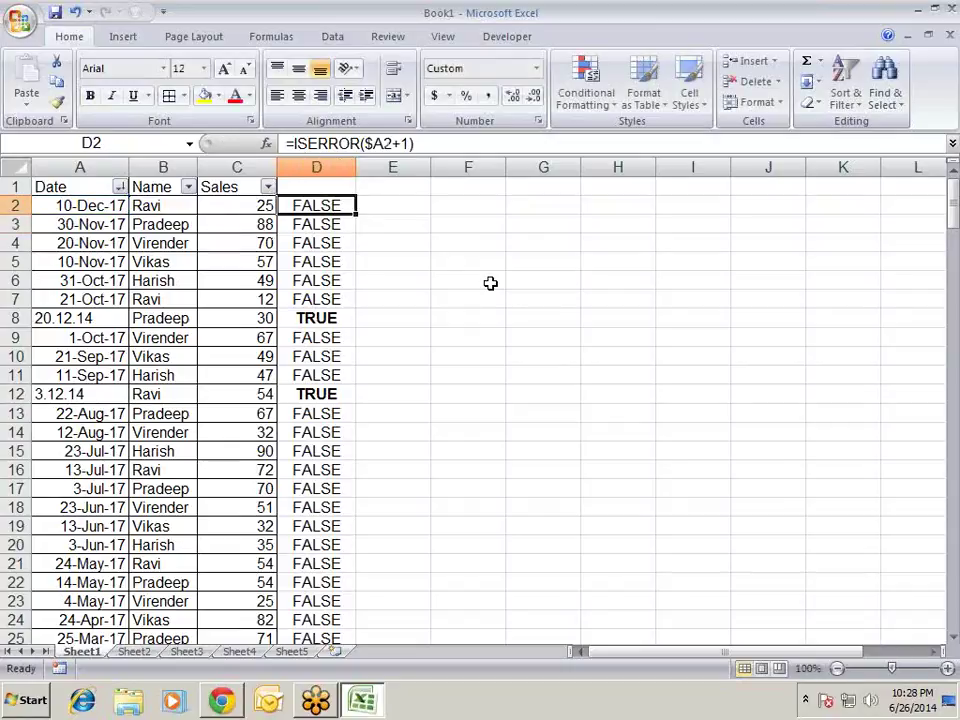
pyautogui.click(445, 137)
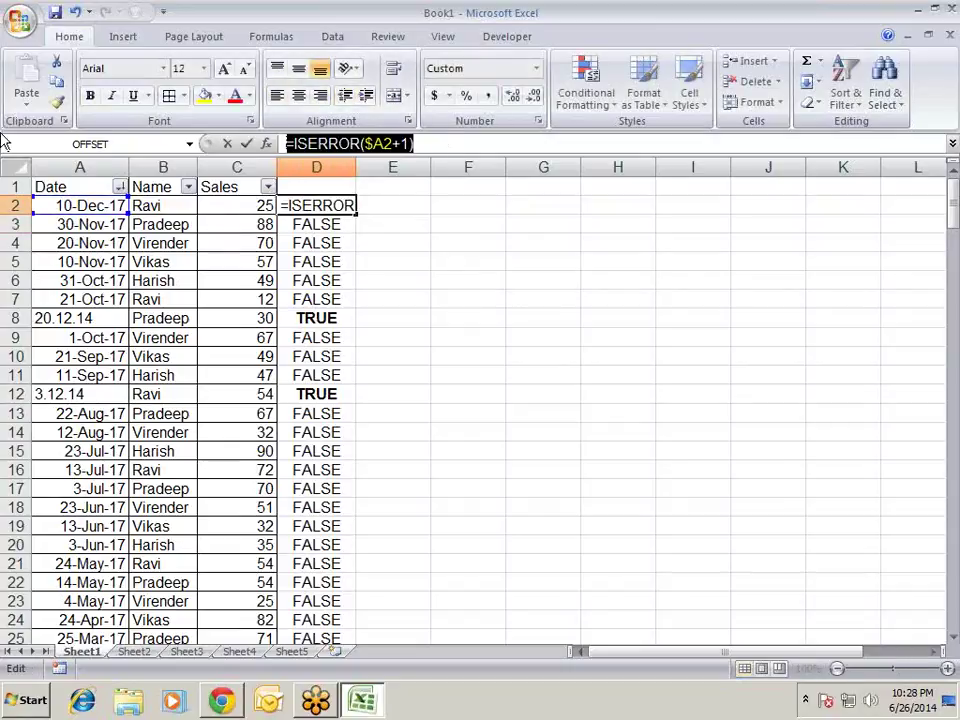
pyautogui.press('Escape')
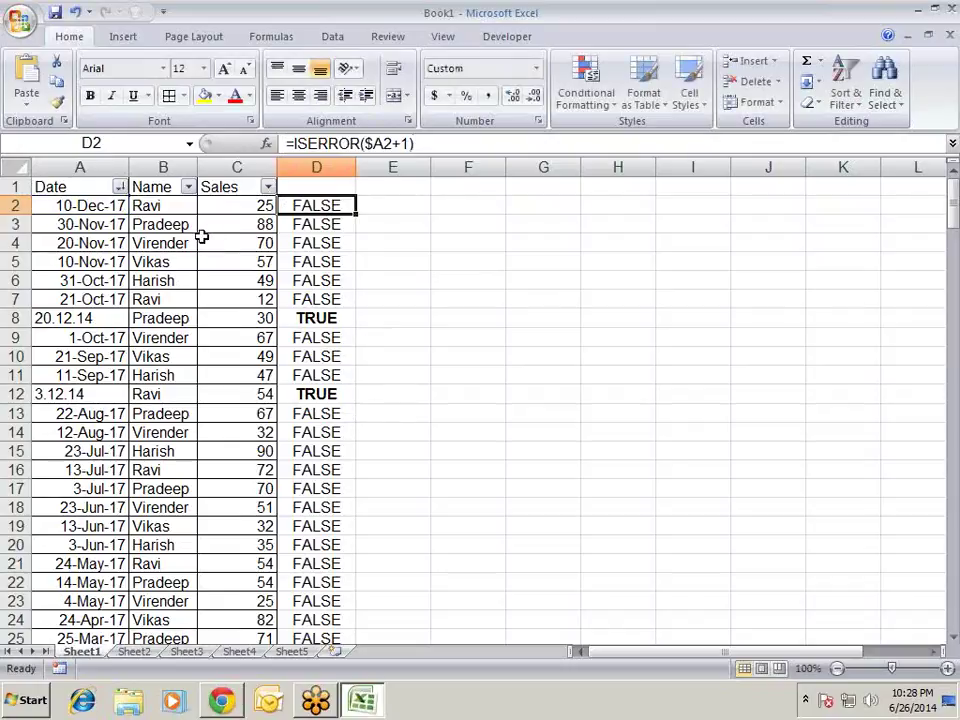
pyautogui.click(100, 208)
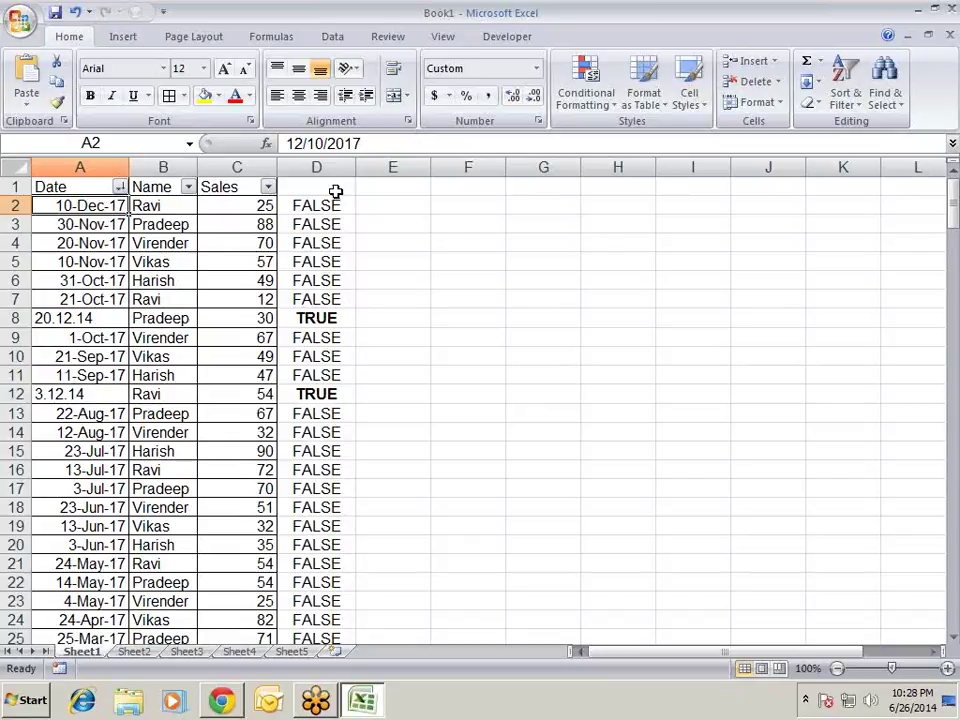
# - Give A2 a formula-based conditional rule =ISERROR($A2+1) with yellow fill
pyautogui.click(588, 72)
pyautogui.click(584, 337)
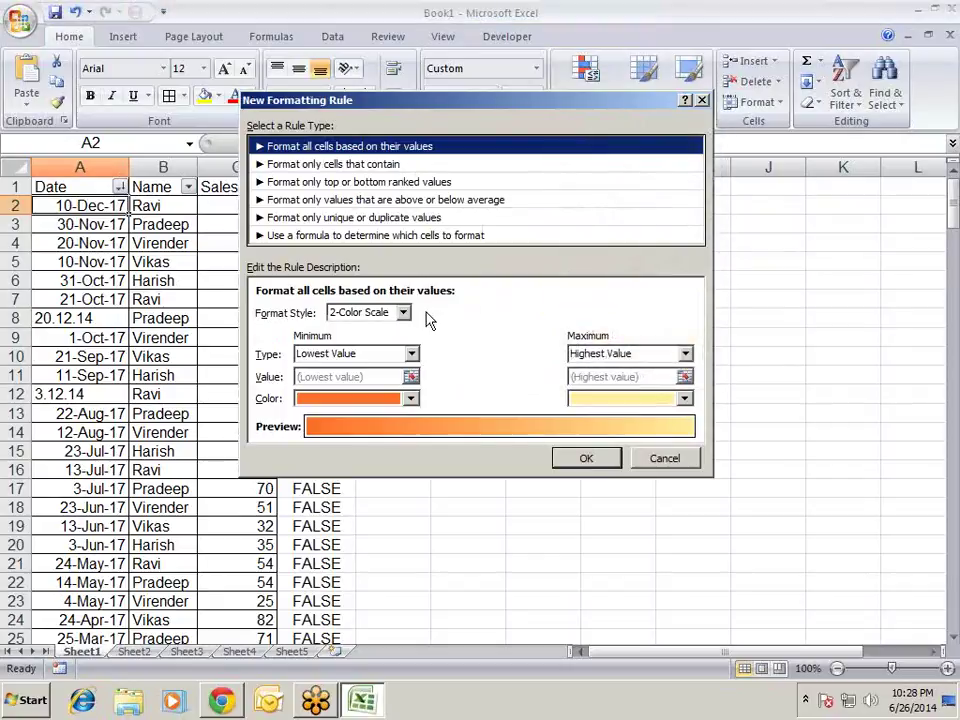
pyautogui.click(381, 236)
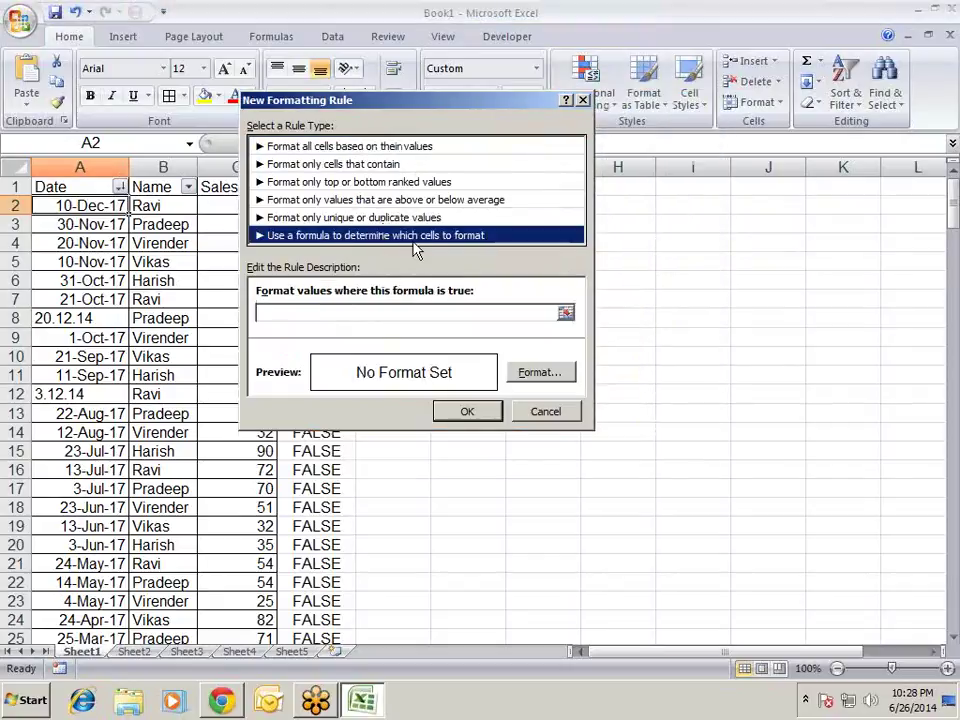
pyautogui.click(422, 313)
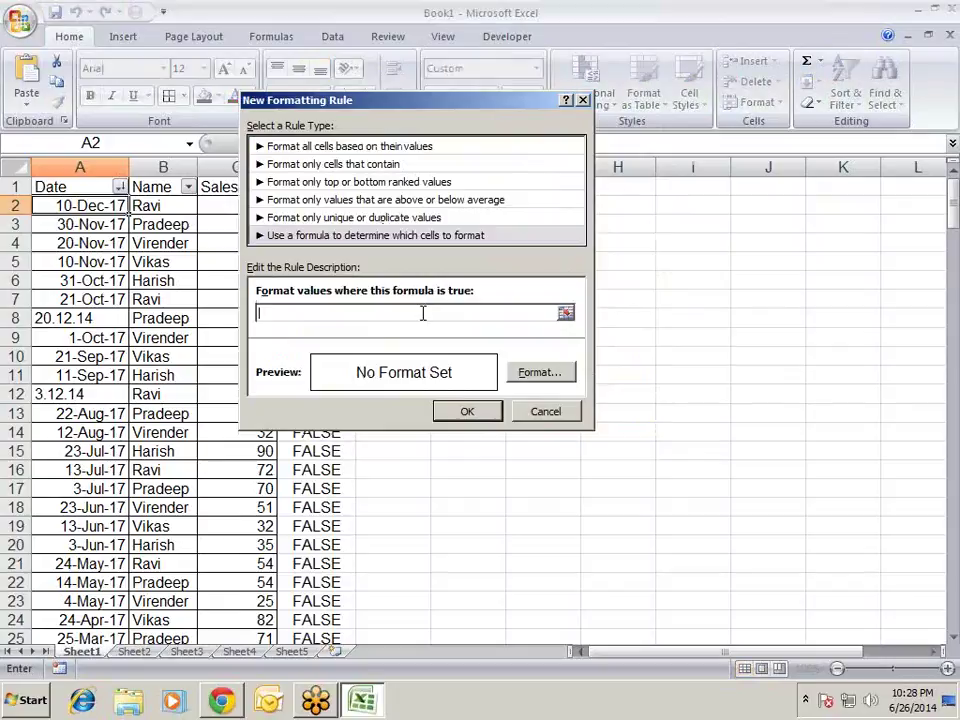
pyautogui.write('=ISERROR($A2+1)')
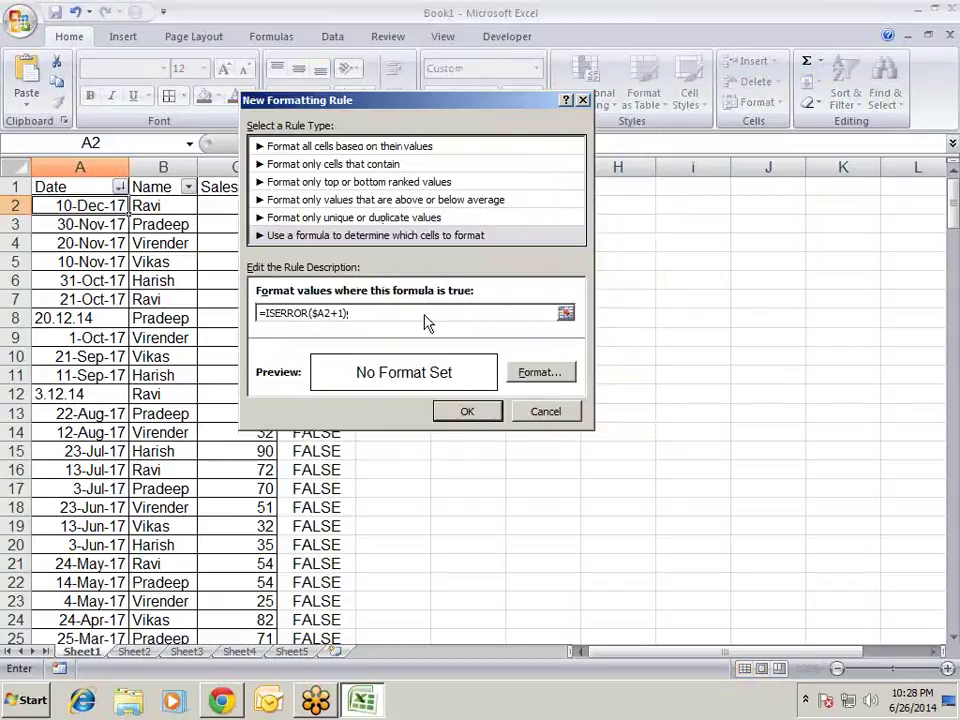
pyautogui.click(539, 372)
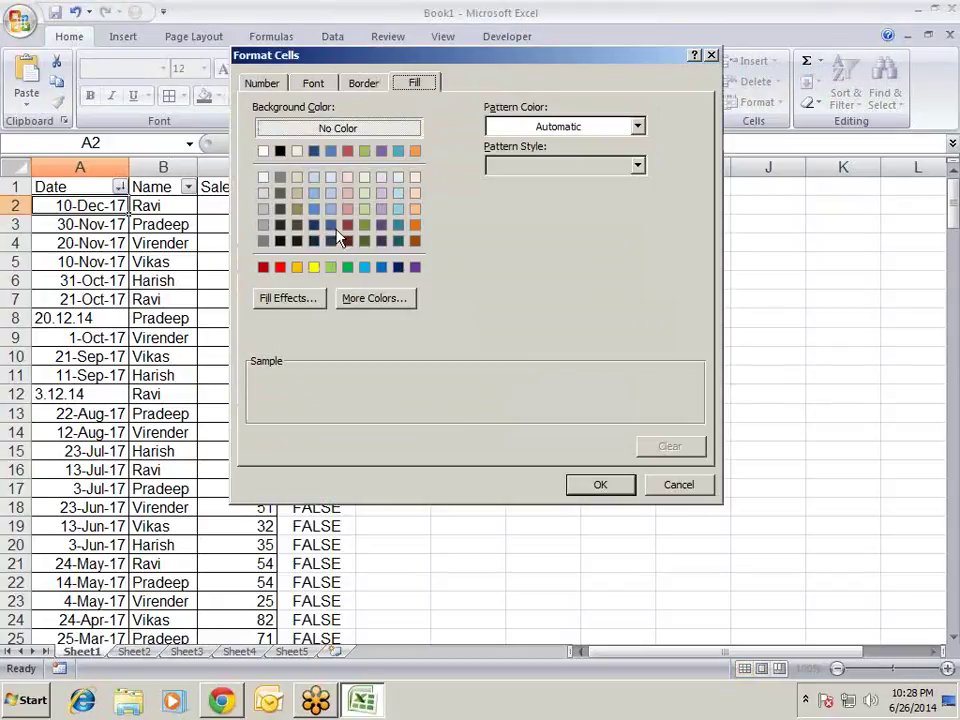
pyautogui.click(314, 267)
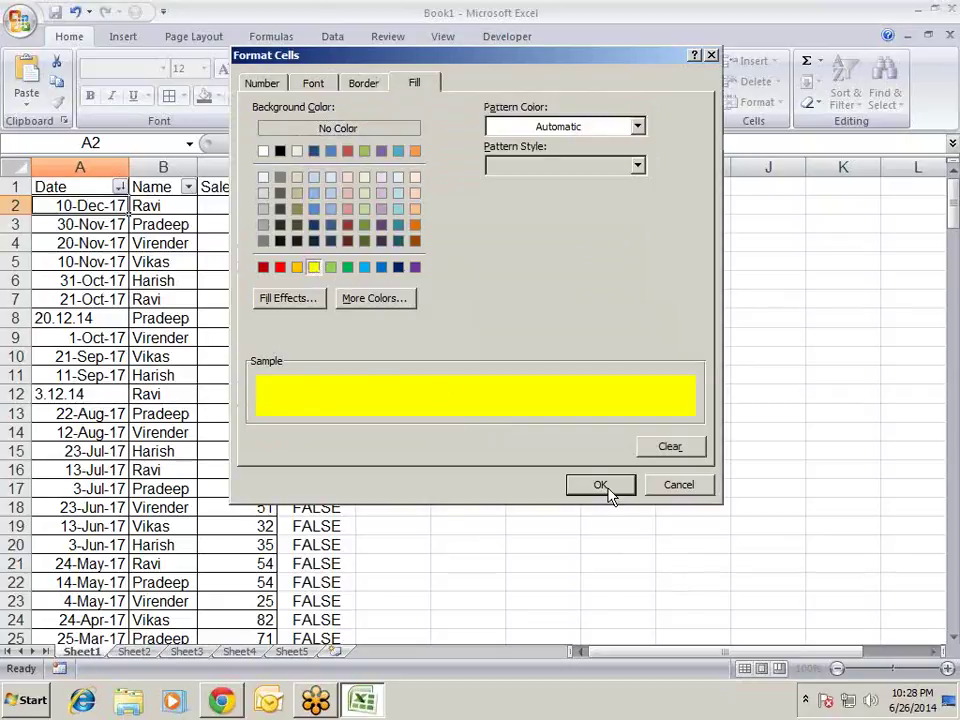
pyautogui.click(606, 489)
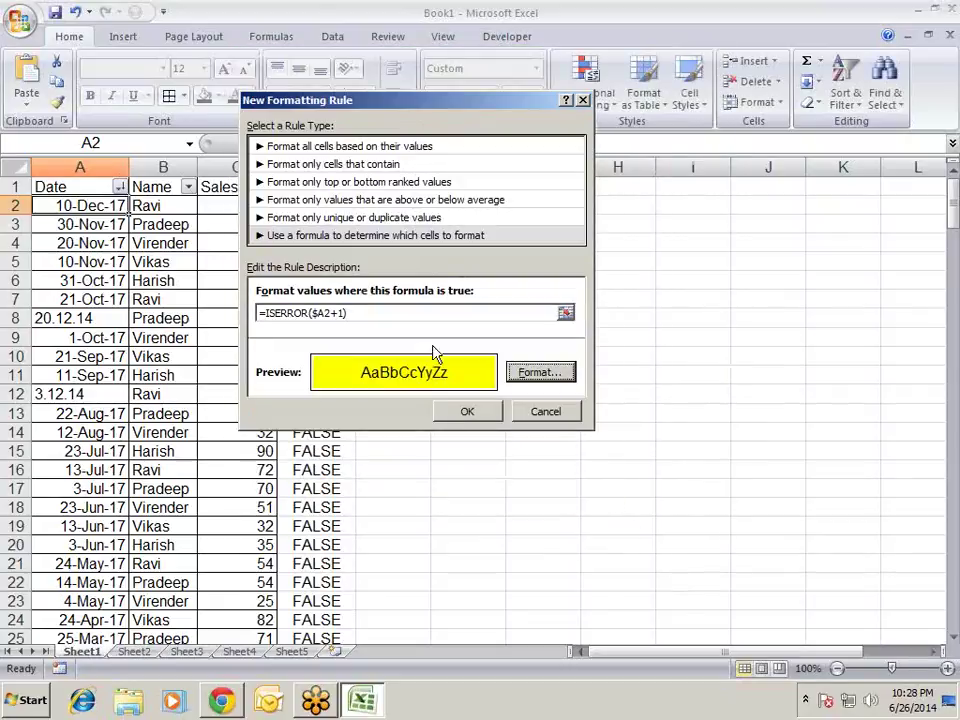
pyautogui.click(487, 414)
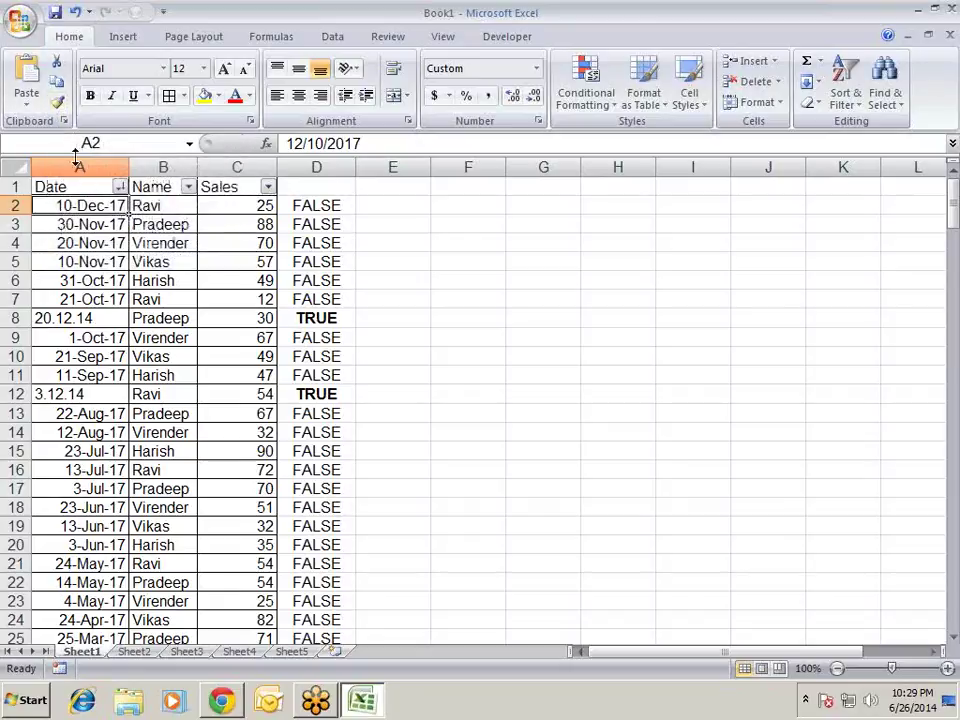
pyautogui.click(56, 104)
# - Paint A2's yellow rule down to A212, then inspect the checks in D8 and D2
pyautogui.moveTo(80, 222)
pyautogui.mouseDown()
pyautogui.moveTo(80, 386)
pyautogui.moveTo(57, 712)
pyautogui.mouseUp()
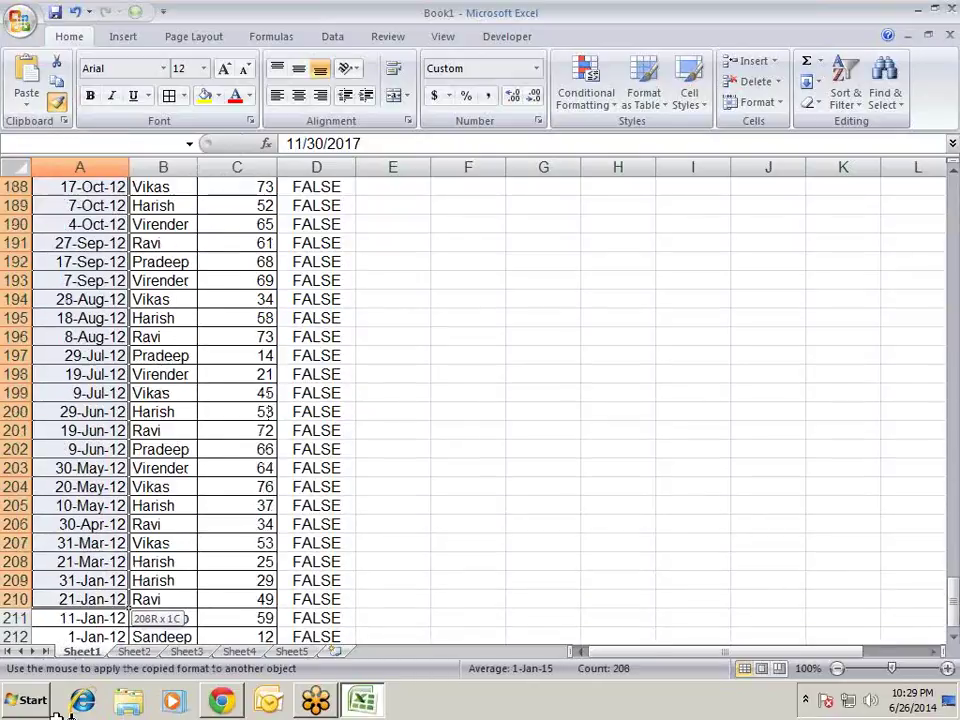
pyautogui.moveTo(57, 712); pyautogui.dragTo(77, 598)
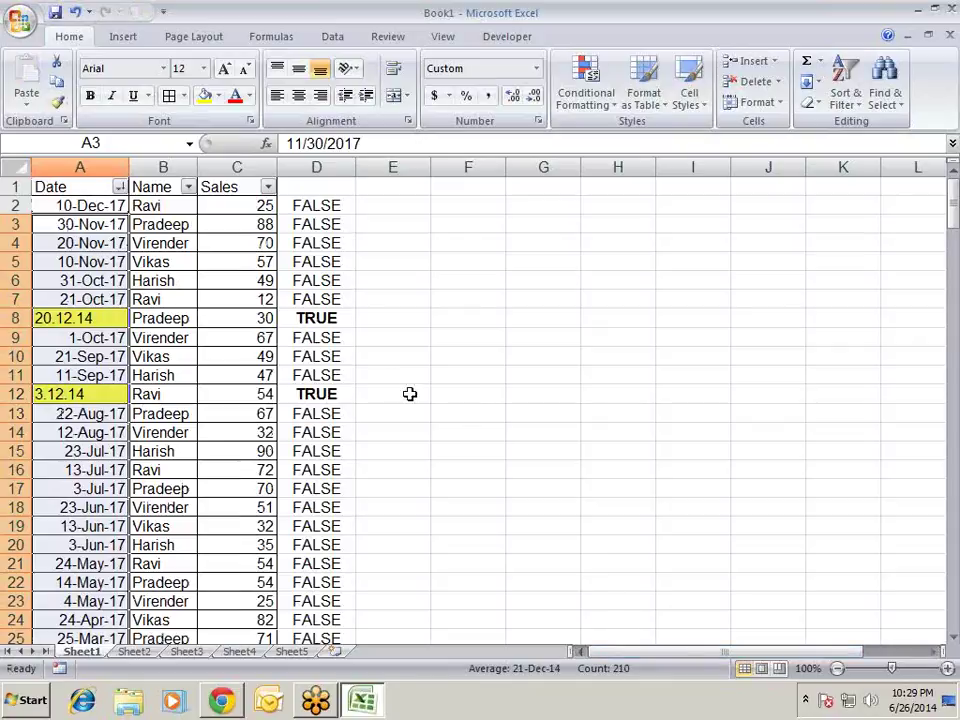
pyautogui.click(122, 287)
pyautogui.press('Down')
pyautogui.press('Down')
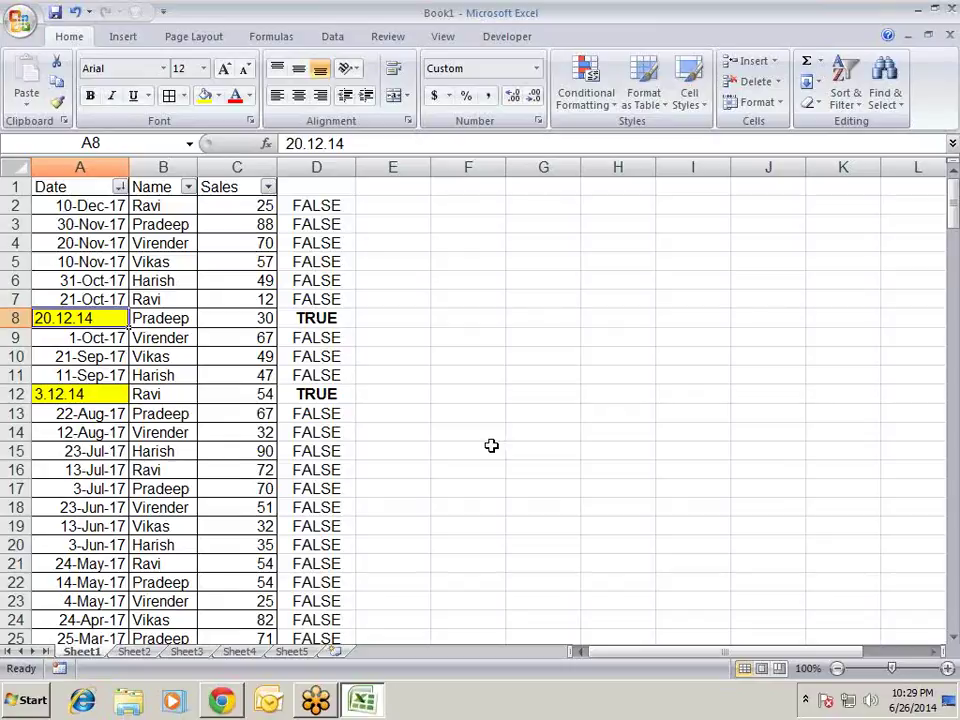
pyautogui.click(337, 318)
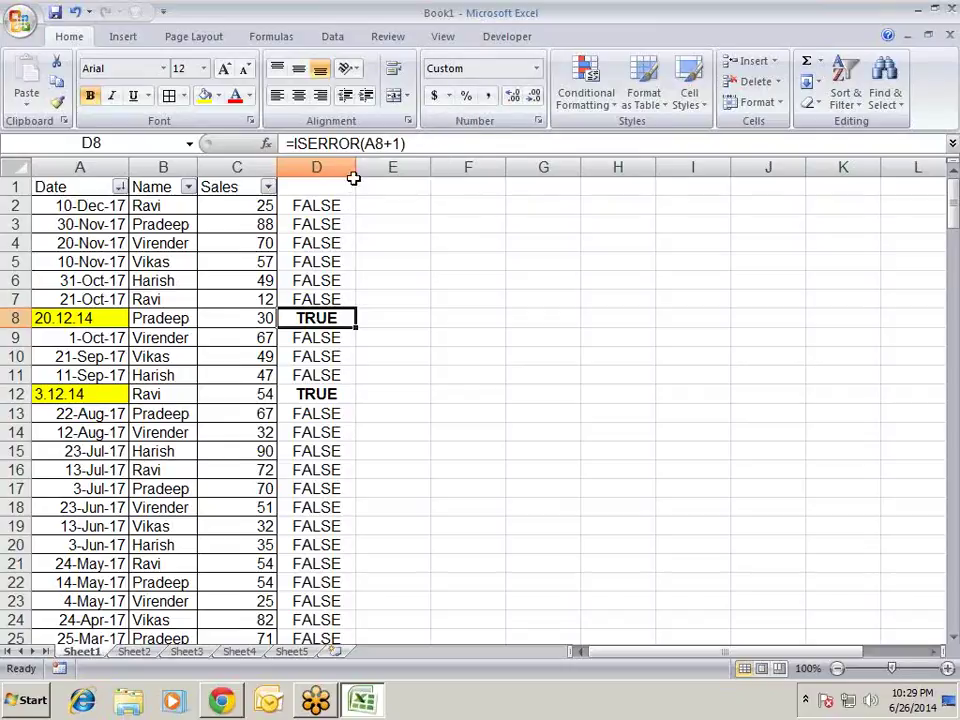
pyautogui.click(326, 201)
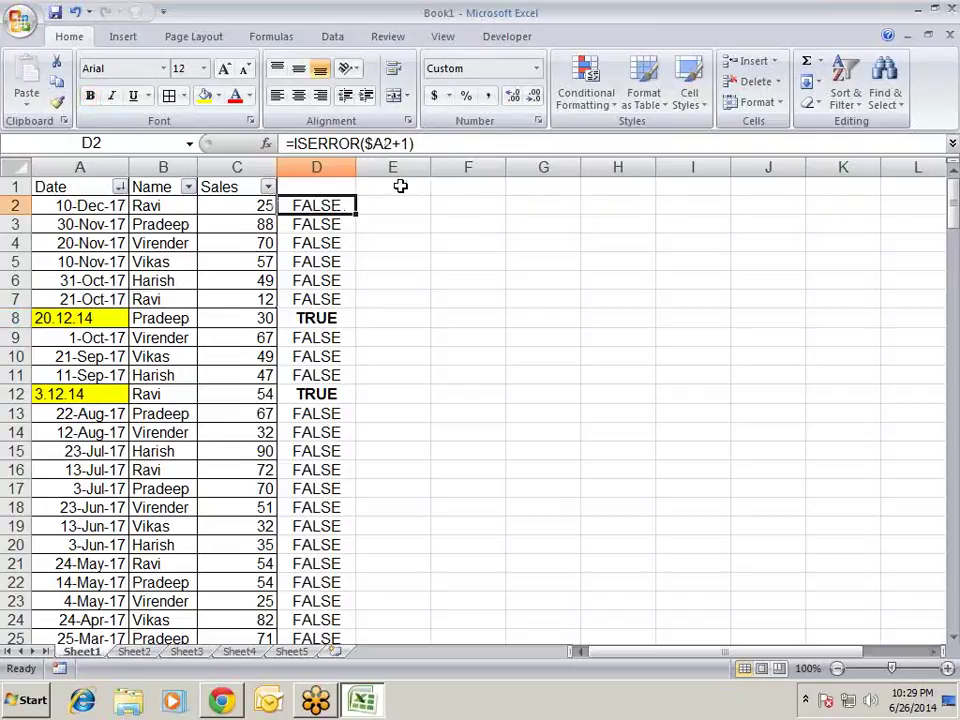
pyautogui.click(449, 145)
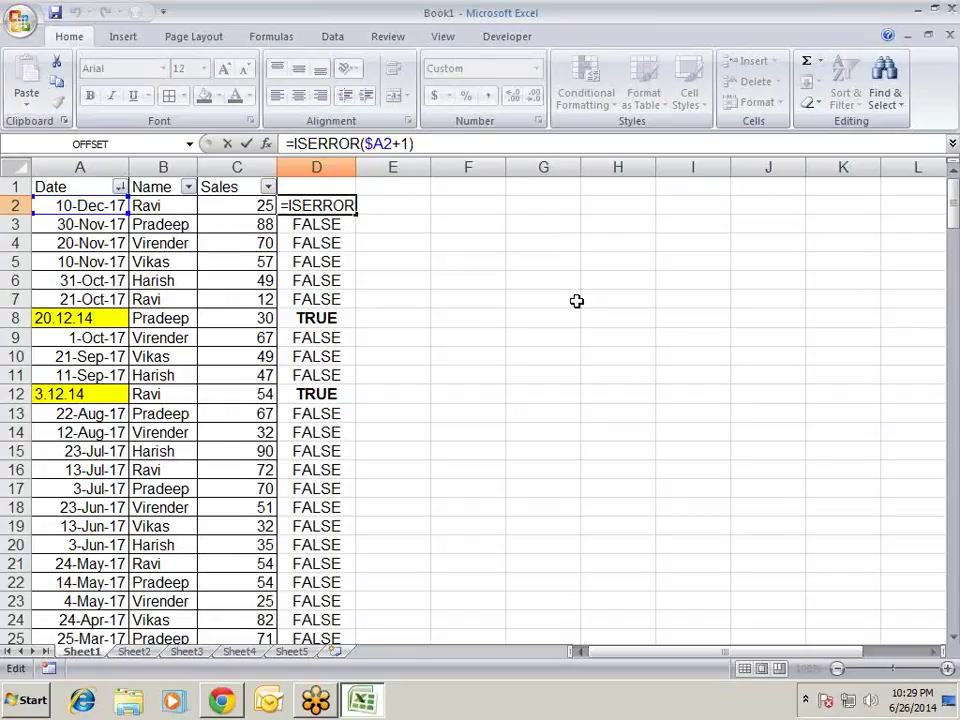
# - Fill =ISERROR($A2+1)=FALSE down column D, so only rows 8 and 12 show FALSE
pyautogui.write('=')
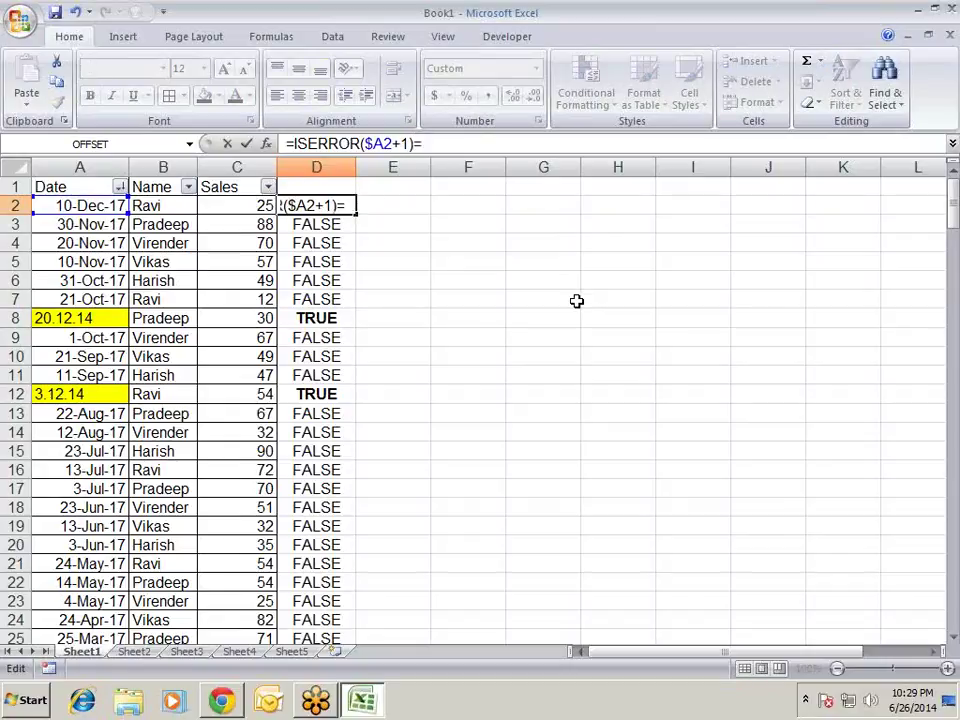
pyautogui.write('false')
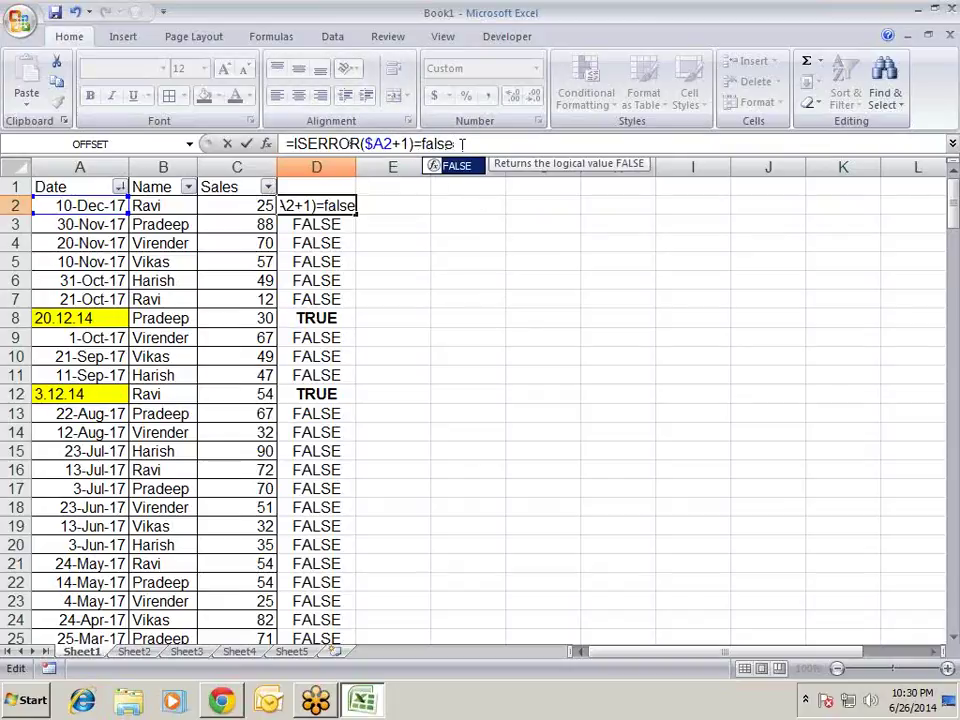
pyautogui.press('Return')
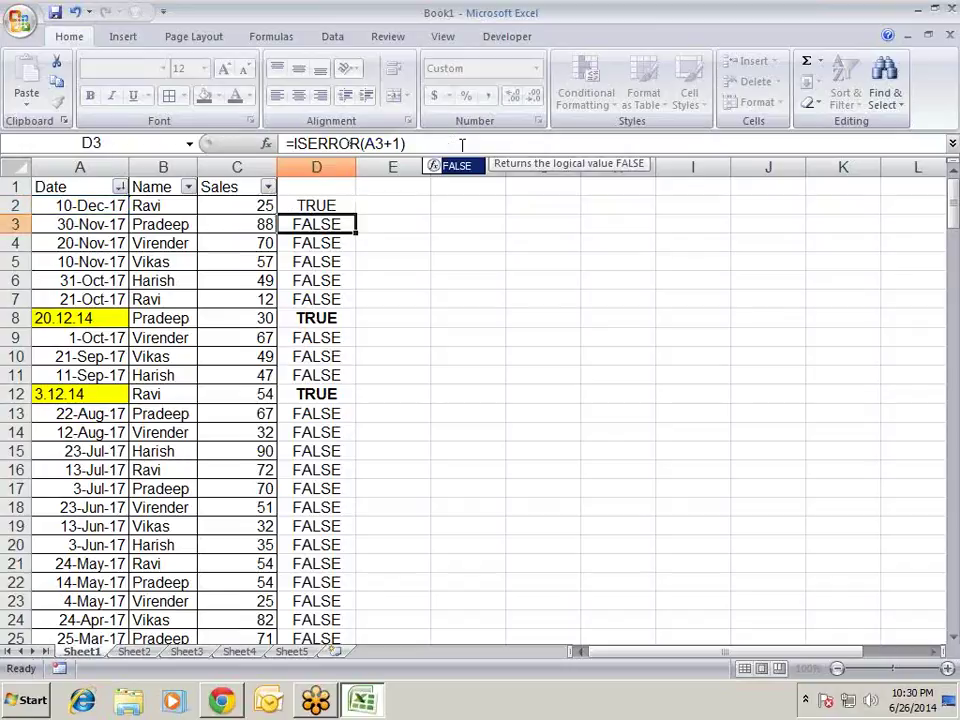
pyautogui.press('Up')
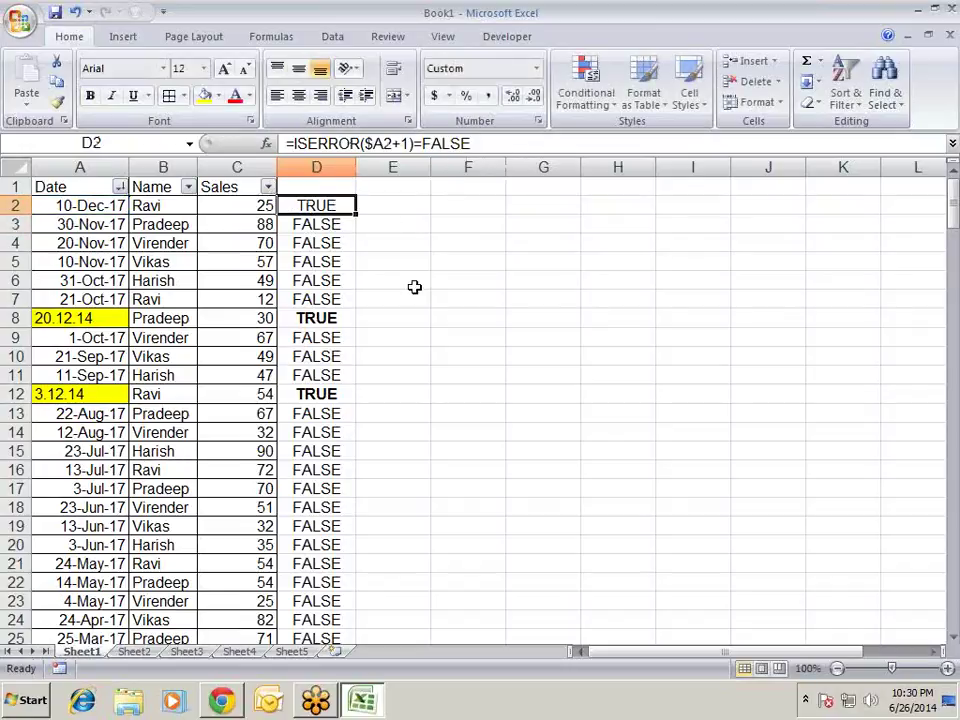
pyautogui.doubleClick(355, 212)
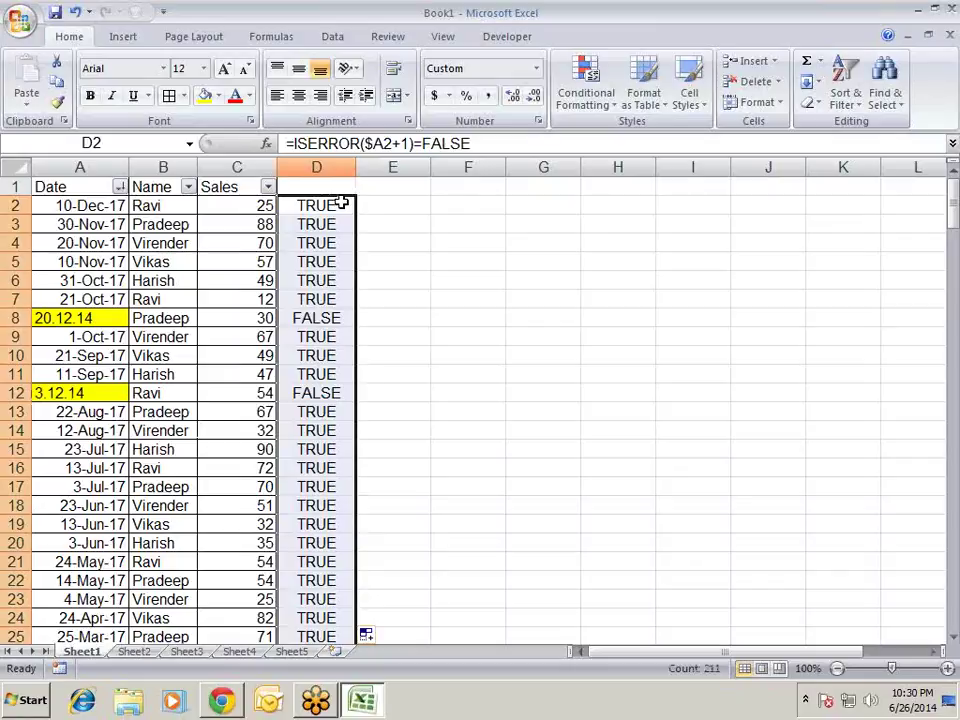
pyautogui.click(342, 203)
pyautogui.click(484, 141)
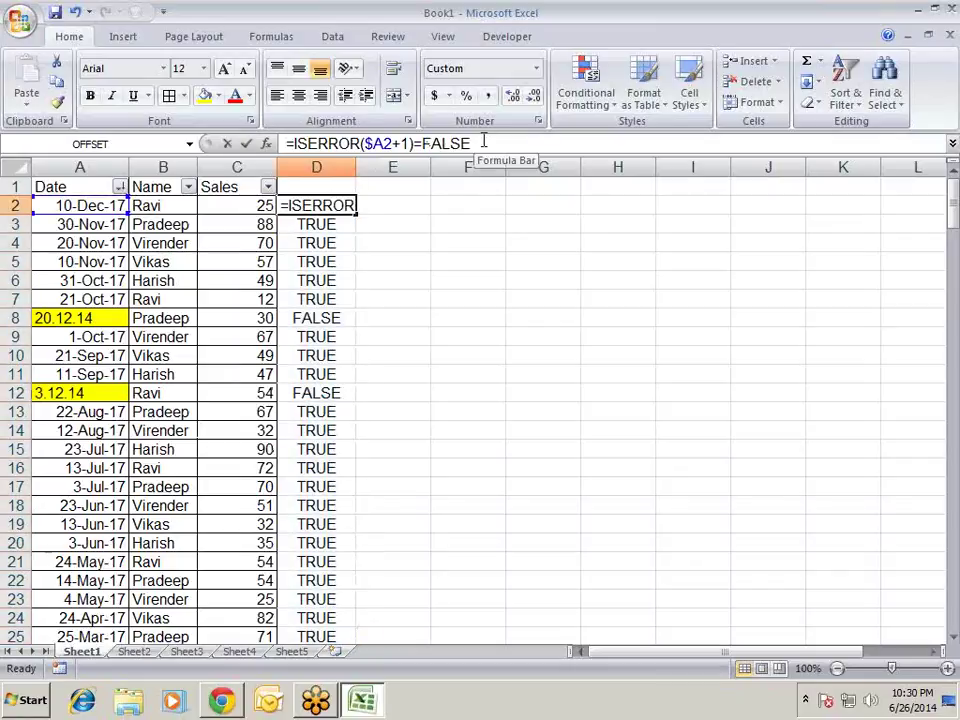
pyautogui.moveTo(484, 141); pyautogui.dragTo(282, 145)
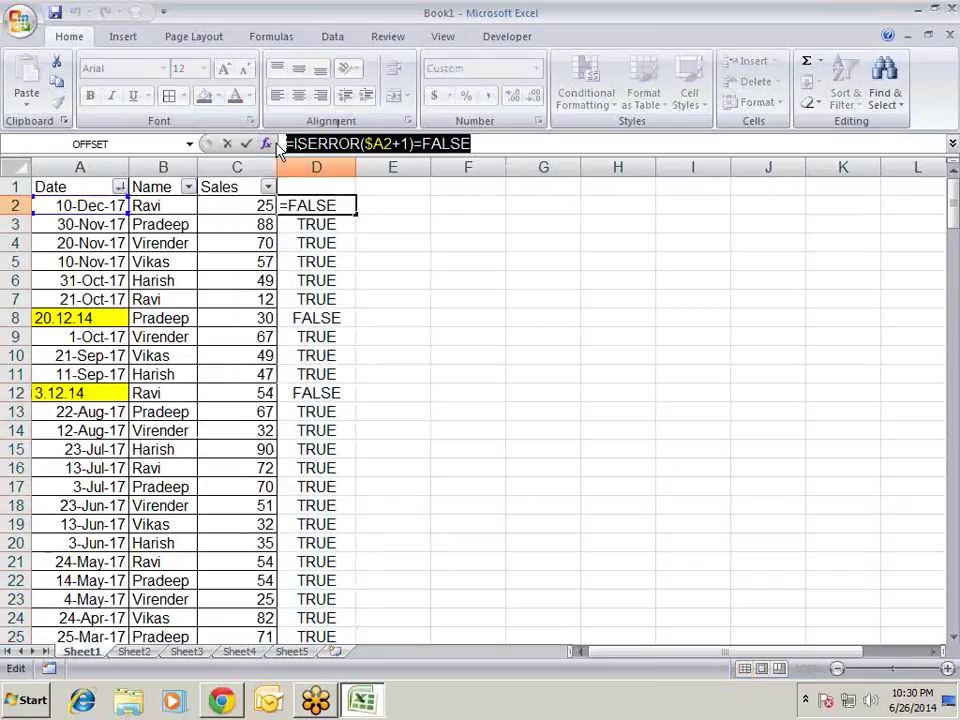
pyautogui.press('Escape')
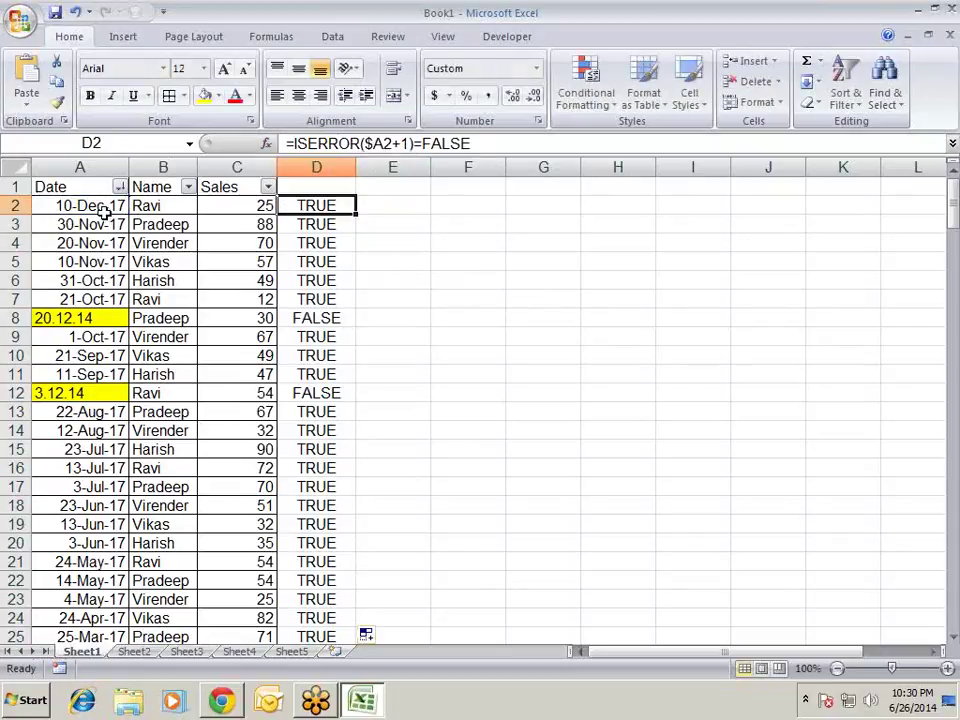
pyautogui.click(105, 213)
# - Clear all conditional formatting rules from the sheet and reselect A2
pyautogui.hotkey('ctrl', 'shift', 'Down')
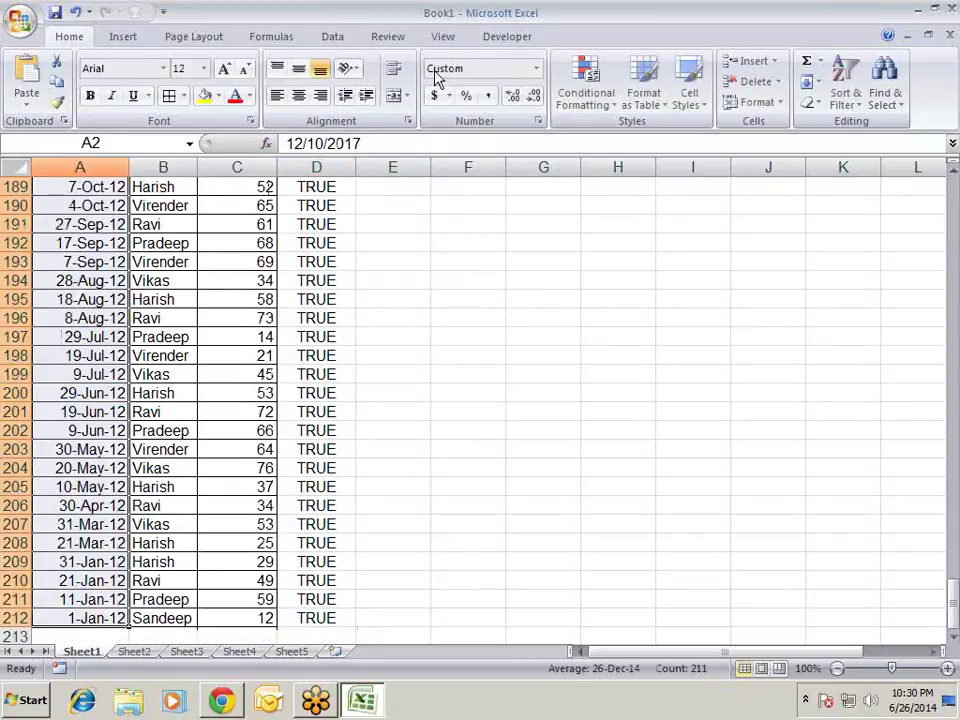
pyautogui.click(609, 104)
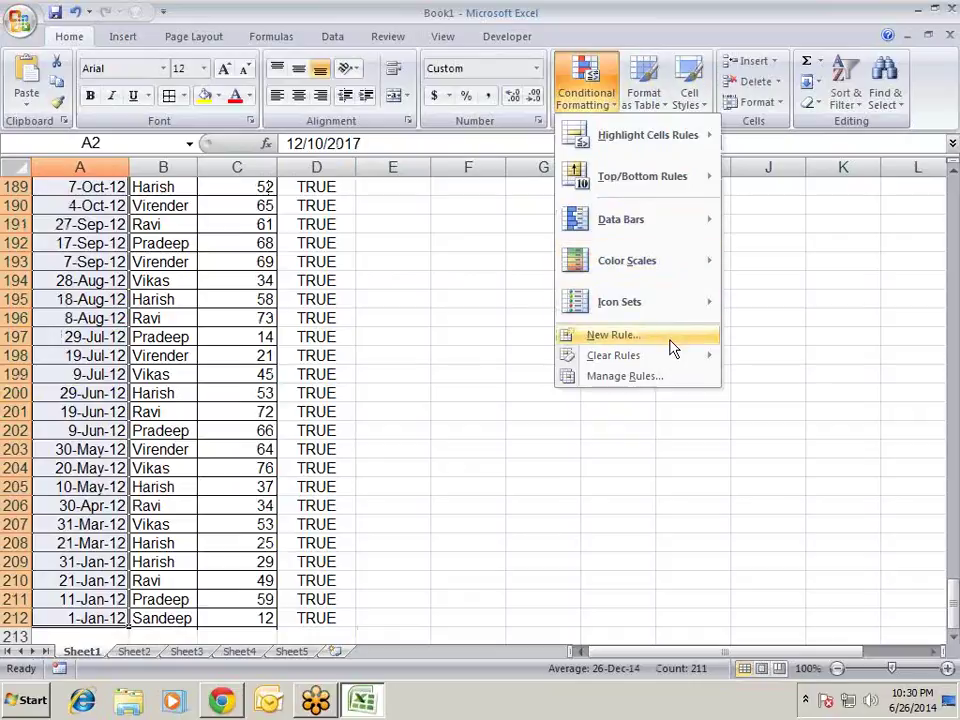
pyautogui.moveTo(681, 358)
pyautogui.click(772, 378)
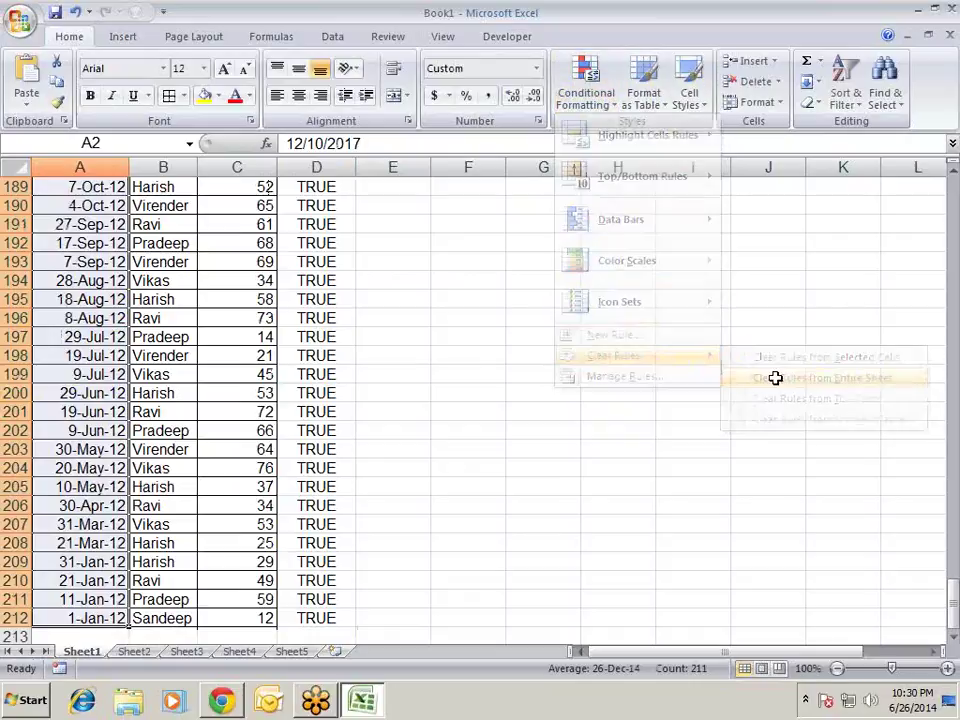
pyautogui.scroll(9, 360, 321)
pyautogui.scroll(9, 357, 321)
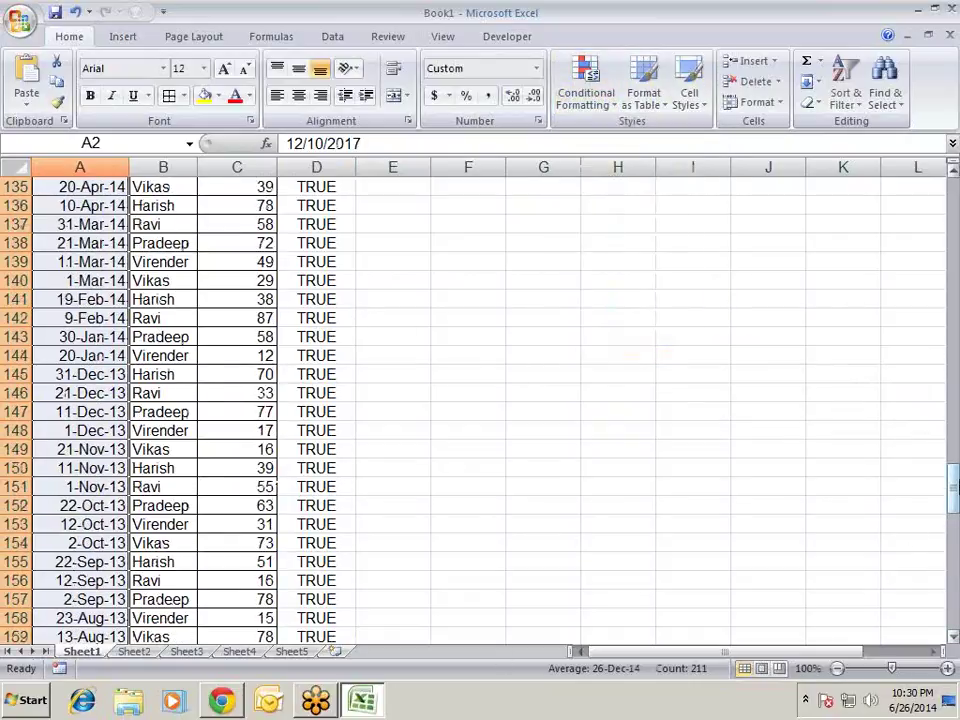
pyautogui.moveTo(955, 488); pyautogui.dragTo(945, 135)
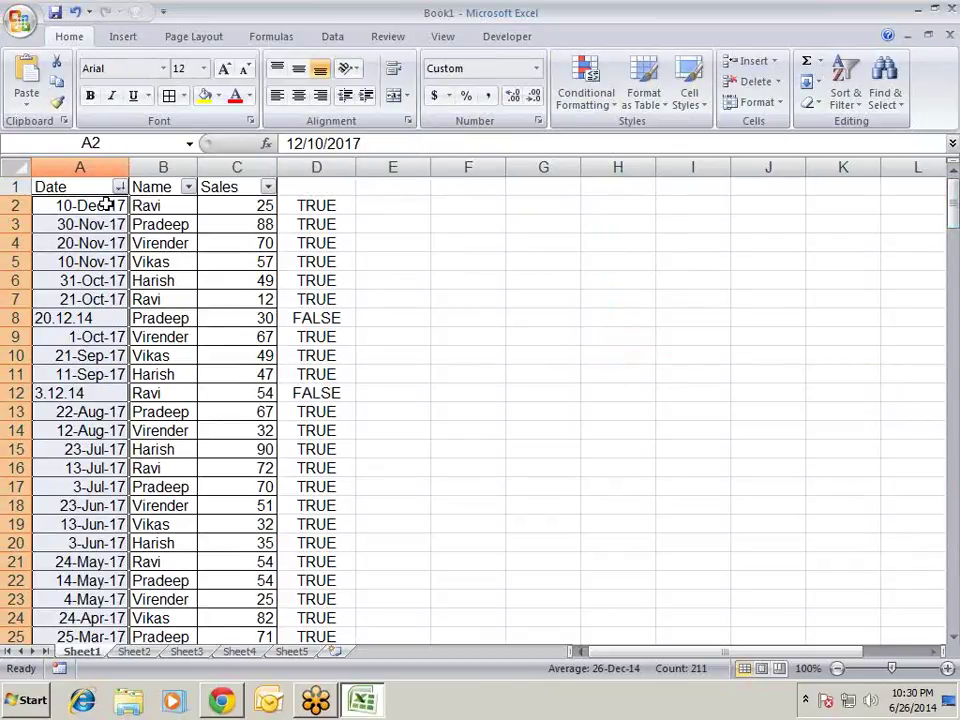
pyautogui.click(78, 202)
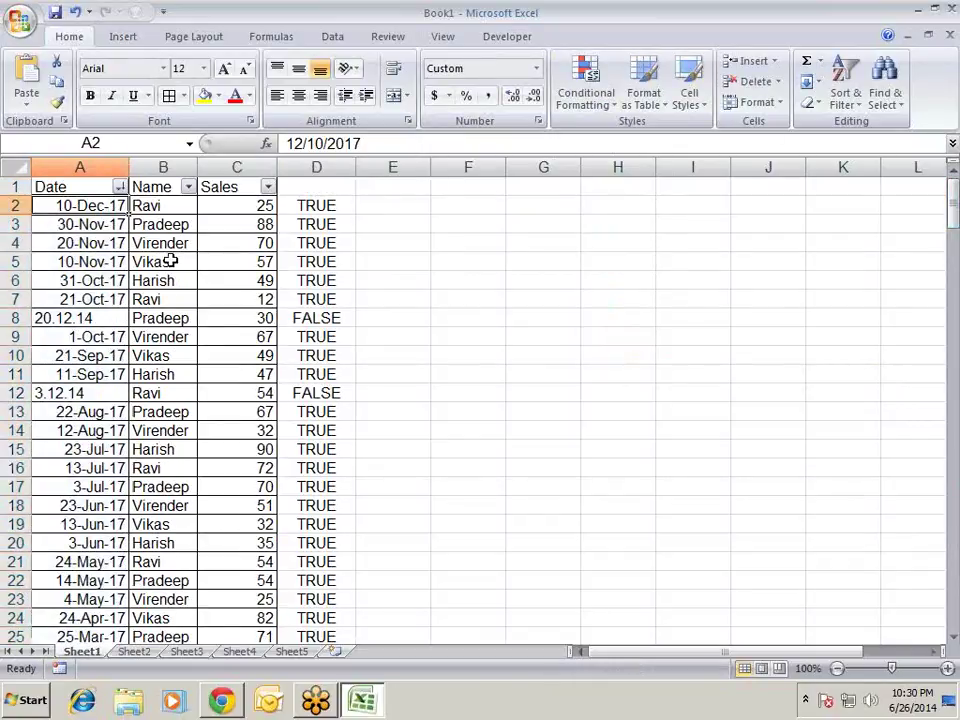
# - Add a rule =ISERROR($A2+1)=FALSE with yellow fill to A2
pyautogui.click(604, 104)
pyautogui.moveTo(612, 302)
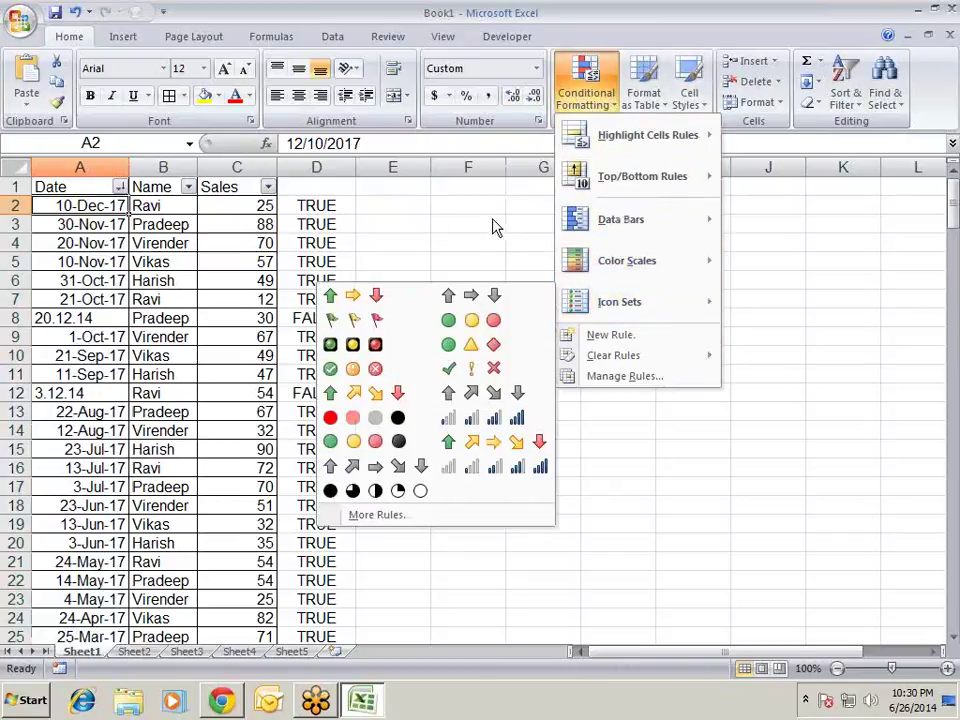
pyautogui.click(595, 336)
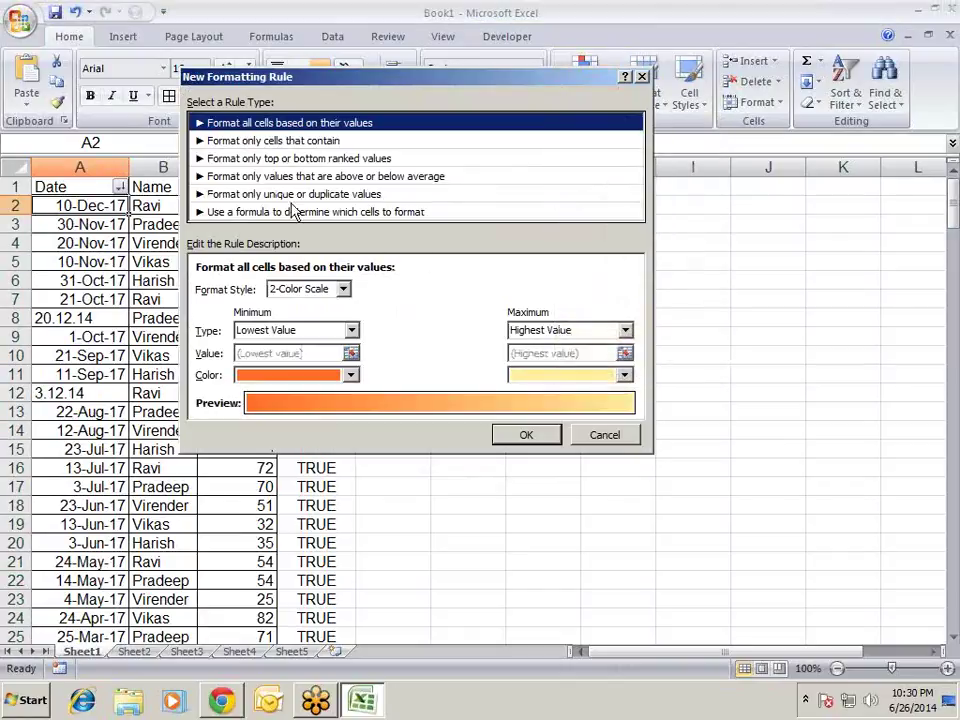
pyautogui.click(311, 212)
pyautogui.click(324, 288)
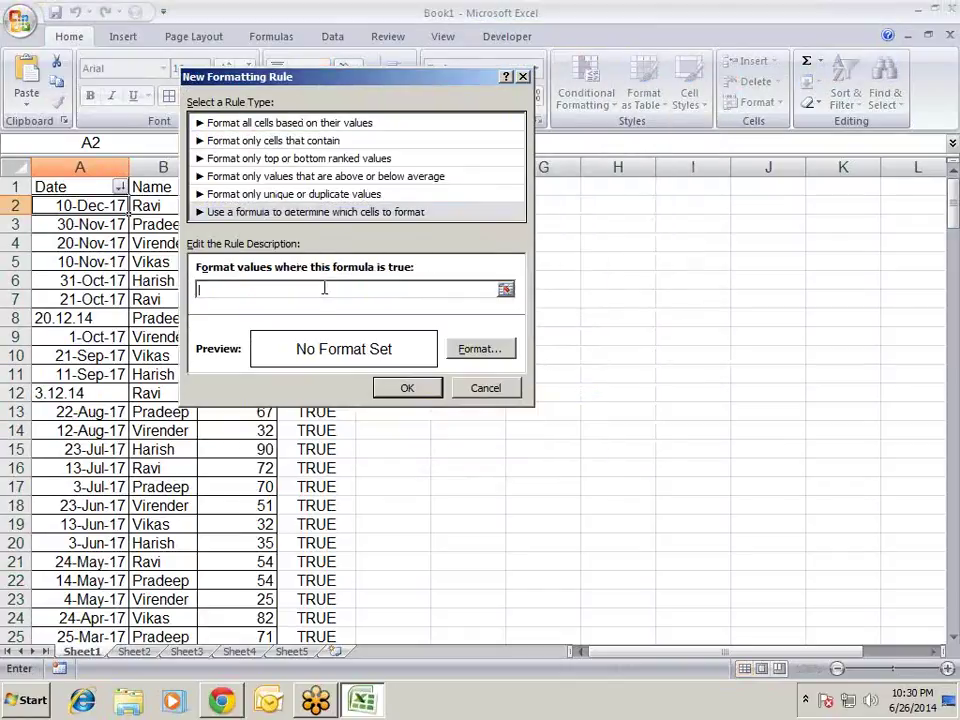
pyautogui.write('=ISERROR($A2+1)=FALSE')
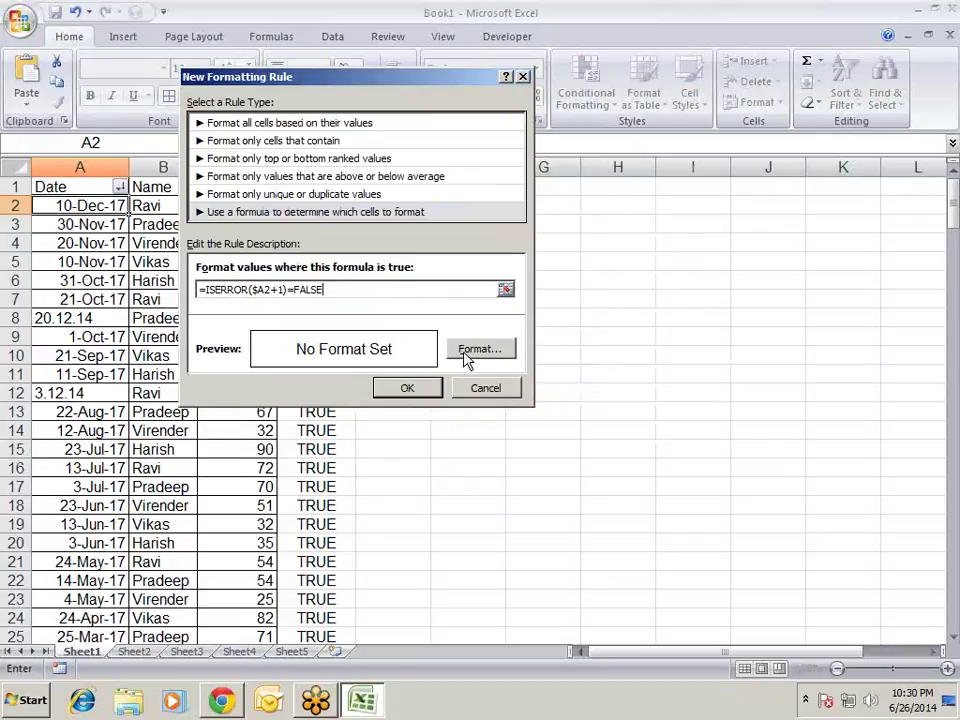
pyautogui.click(472, 350)
pyautogui.click(254, 243)
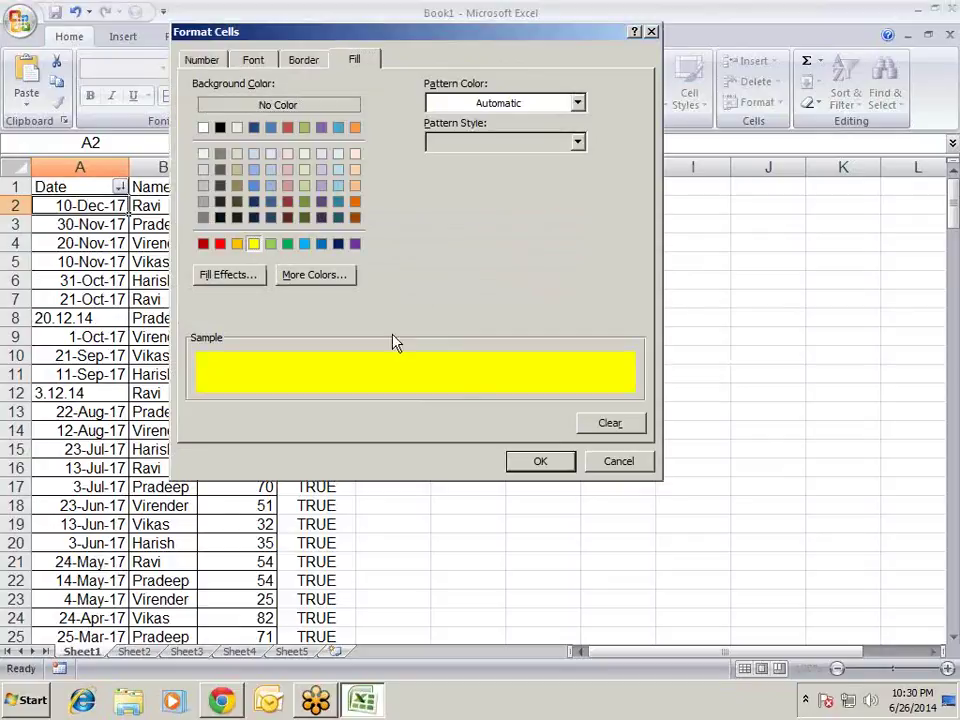
pyautogui.click(571, 461)
pyautogui.click(425, 383)
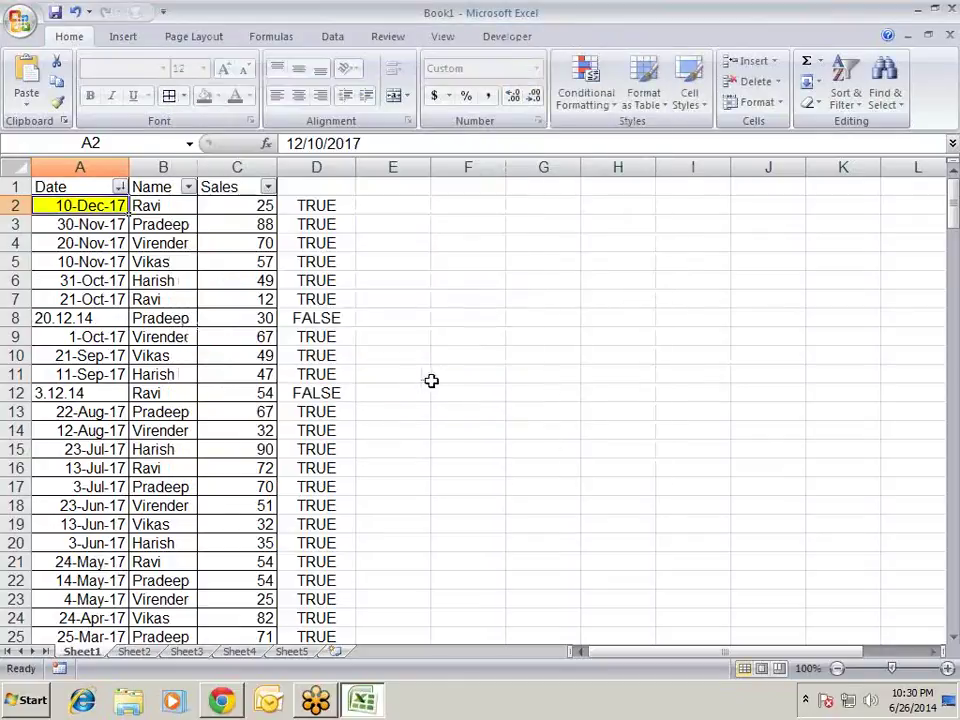
# - Use Format Painter to copy A2's yellow date highlight down column A through row 212
pyautogui.click(57, 102)
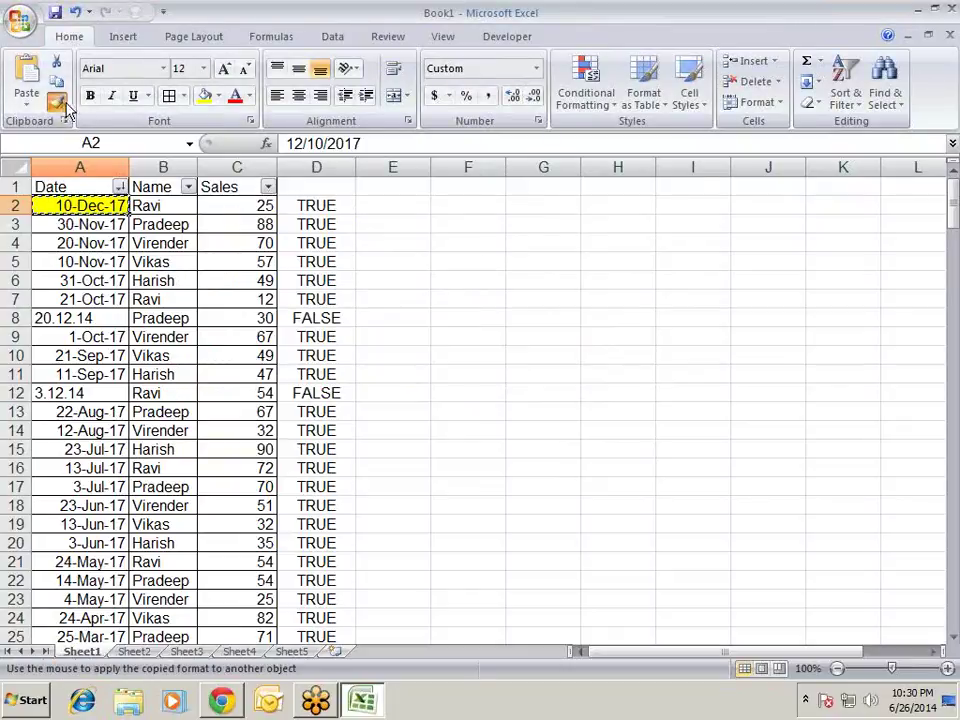
pyautogui.moveTo(86, 205); pyautogui.dragTo(48, 712)
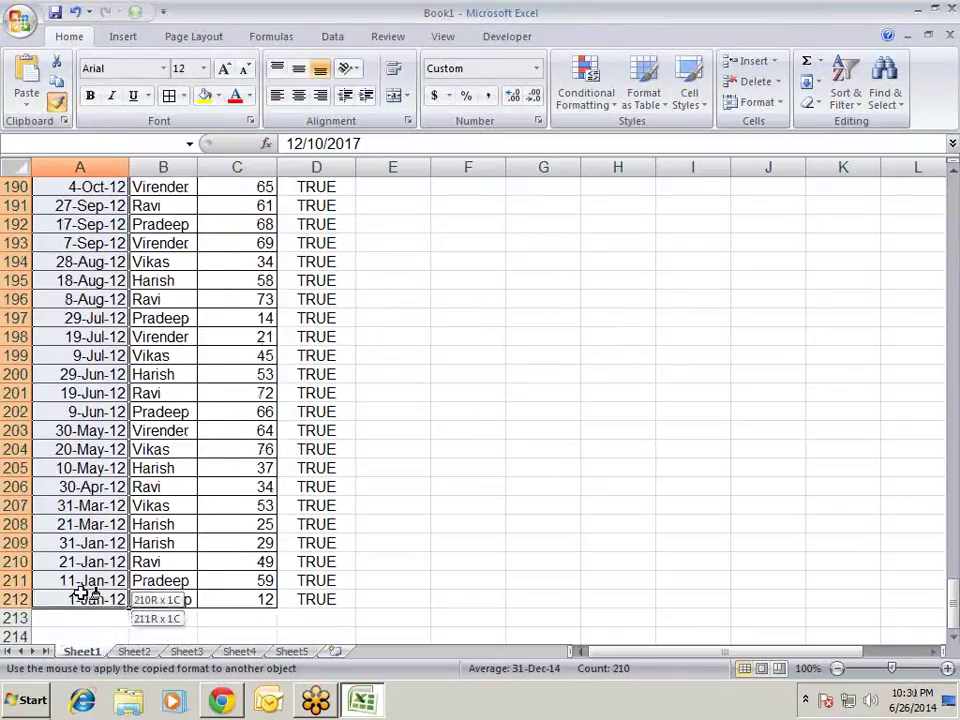
pyautogui.moveTo(48, 712); pyautogui.dragTo(85, 598)
# - Check that A6 is highlighted while 20.12.14 in A8 and 3.12.14 in A12 stay unfilled
pyautogui.click(180, 317)
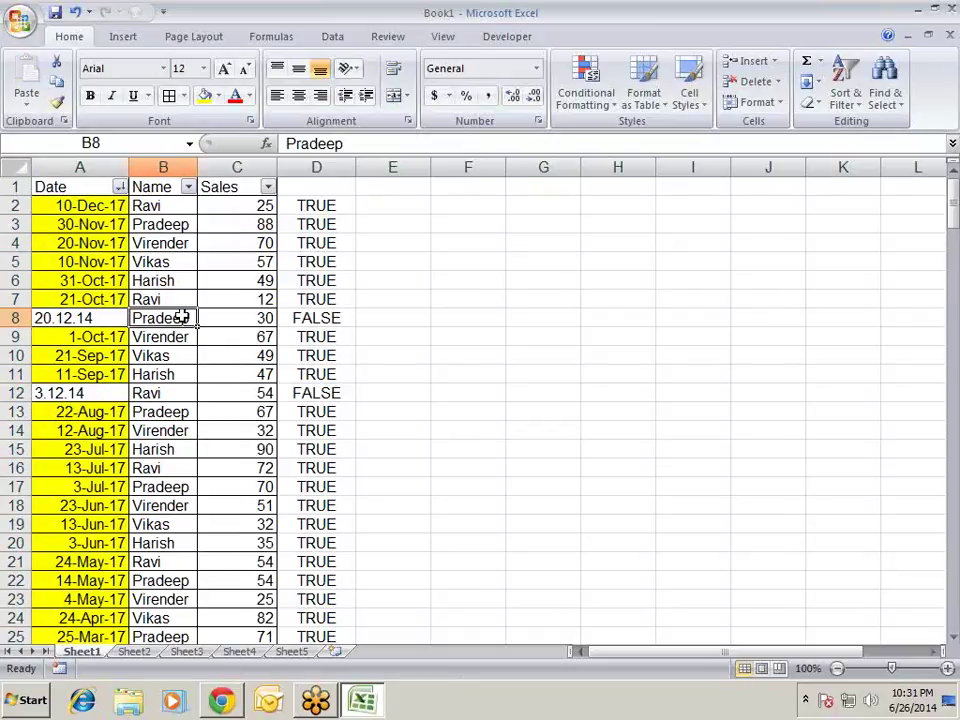
pyautogui.click(91, 281)
pyautogui.click(88, 317)
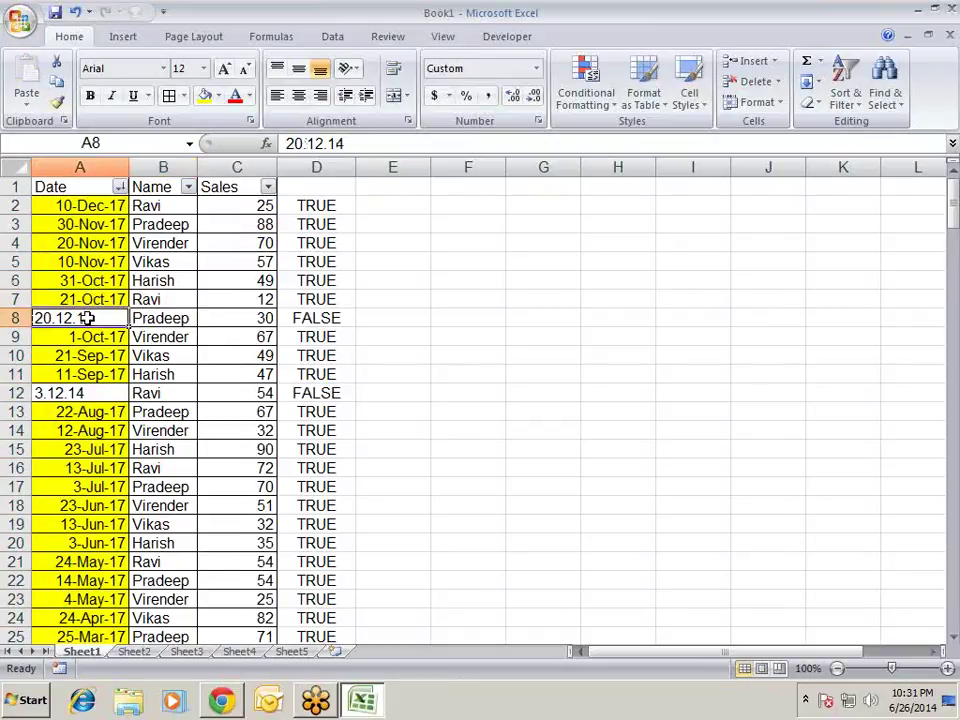
pyautogui.click(78, 391)
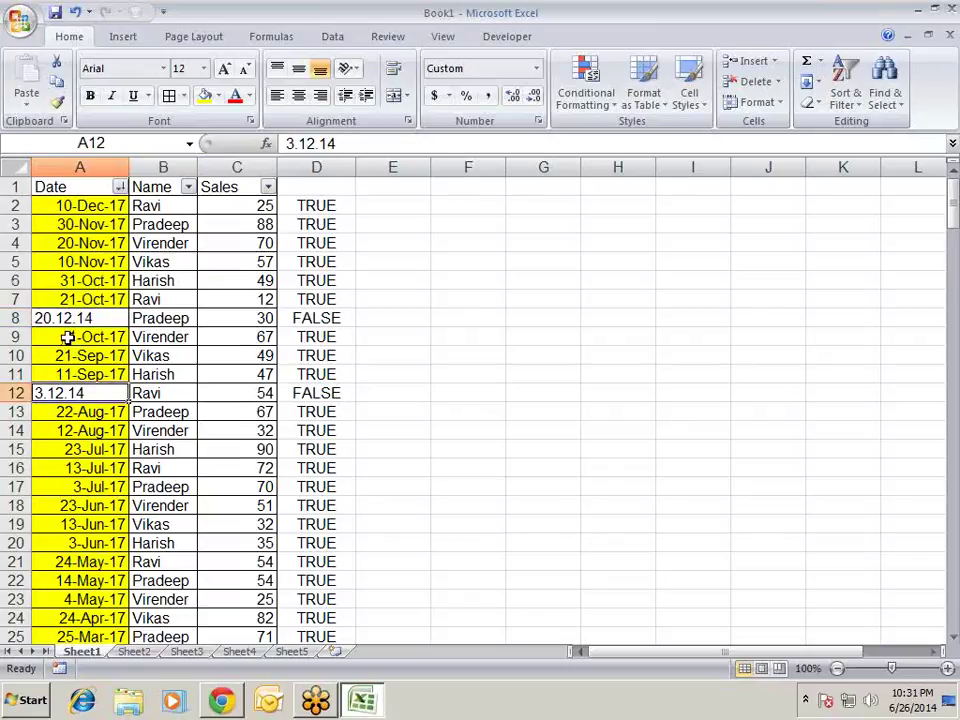
pyautogui.click(58, 317)
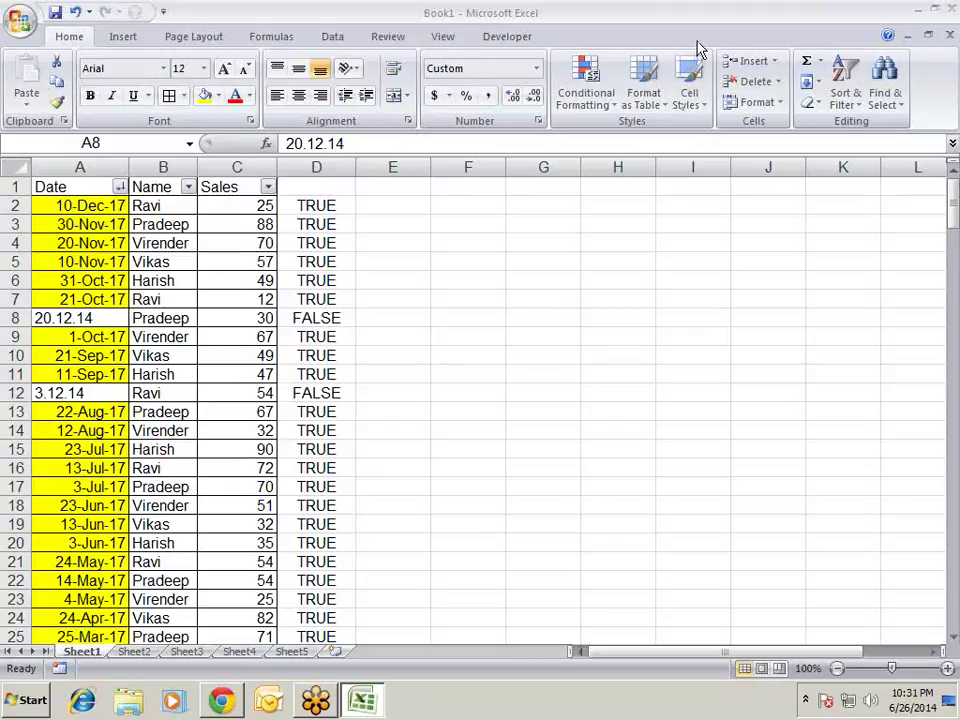
pyautogui.moveTo(257, 206); pyautogui.dragTo(266, 395)
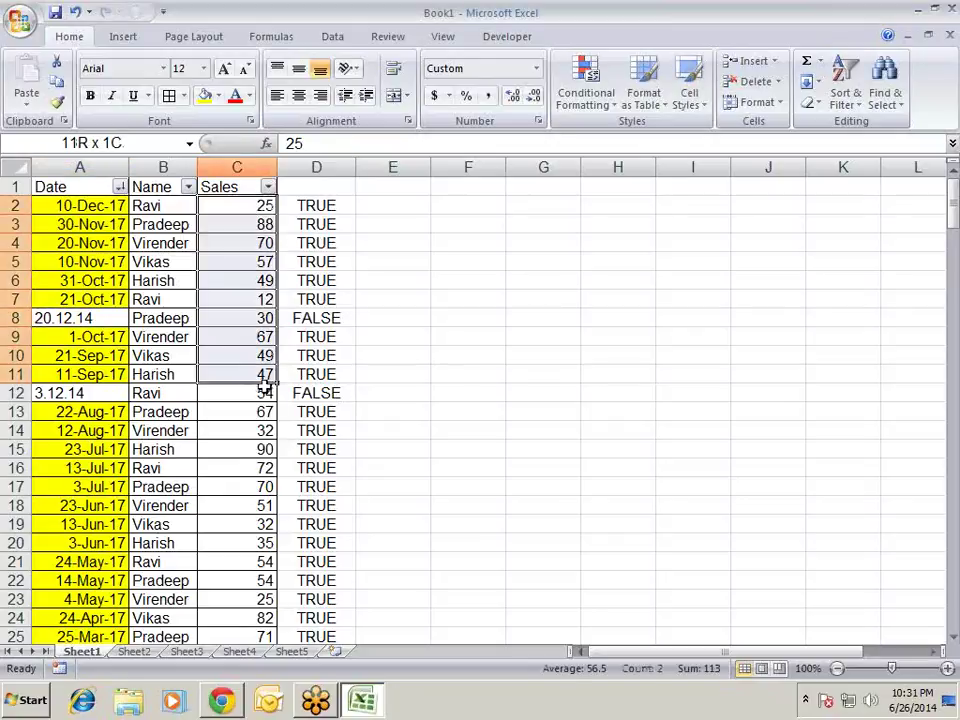
# - Copy the Sales values C2:C12 to F2 and fill them across into columns G and H
pyautogui.hotkey('ctrl', 'c')
pyautogui.click(468, 207)
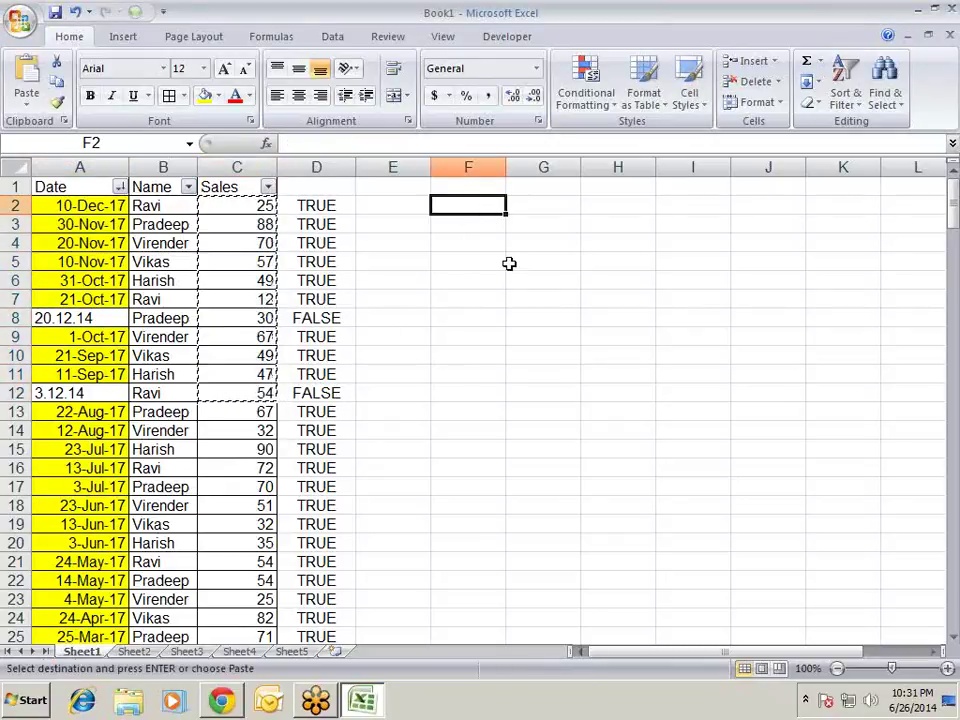
pyautogui.hotkey('ctrl', 'v')
pyautogui.click(561, 317)
pyautogui.moveTo(444, 203)
pyautogui.mouseDown()
pyautogui.moveTo(507, 347)
pyautogui.moveTo(493, 394)
pyautogui.moveTo(652, 401)
pyautogui.mouseUp()
pyautogui.click(748, 465)
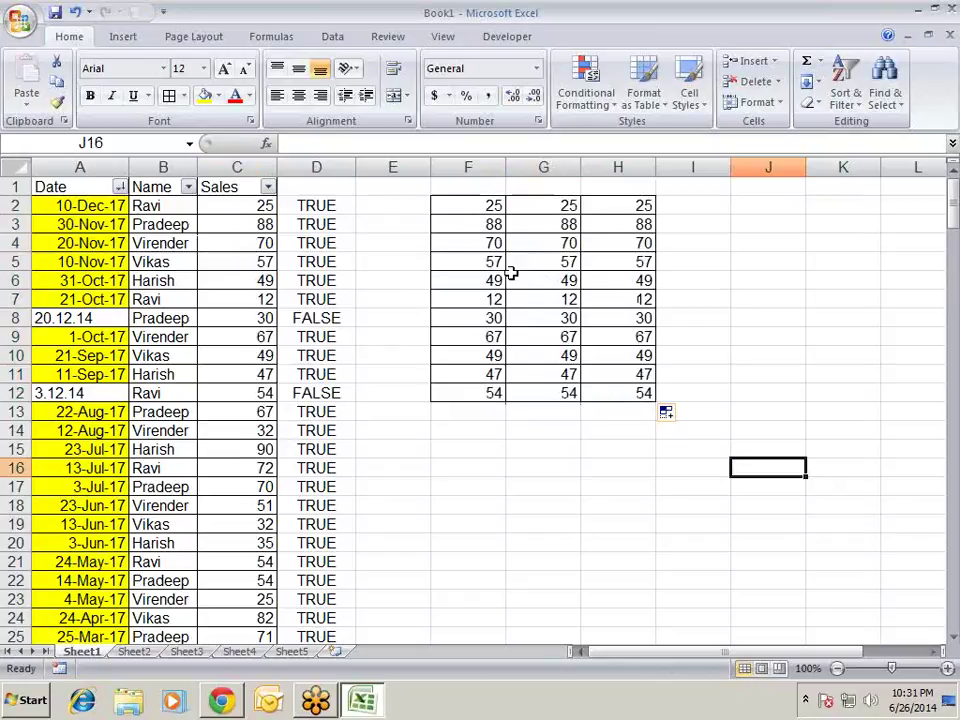
# - Change G5 to 20, G7 to 21, H9 to 9 and H6 to 7
pyautogui.click(565, 262)
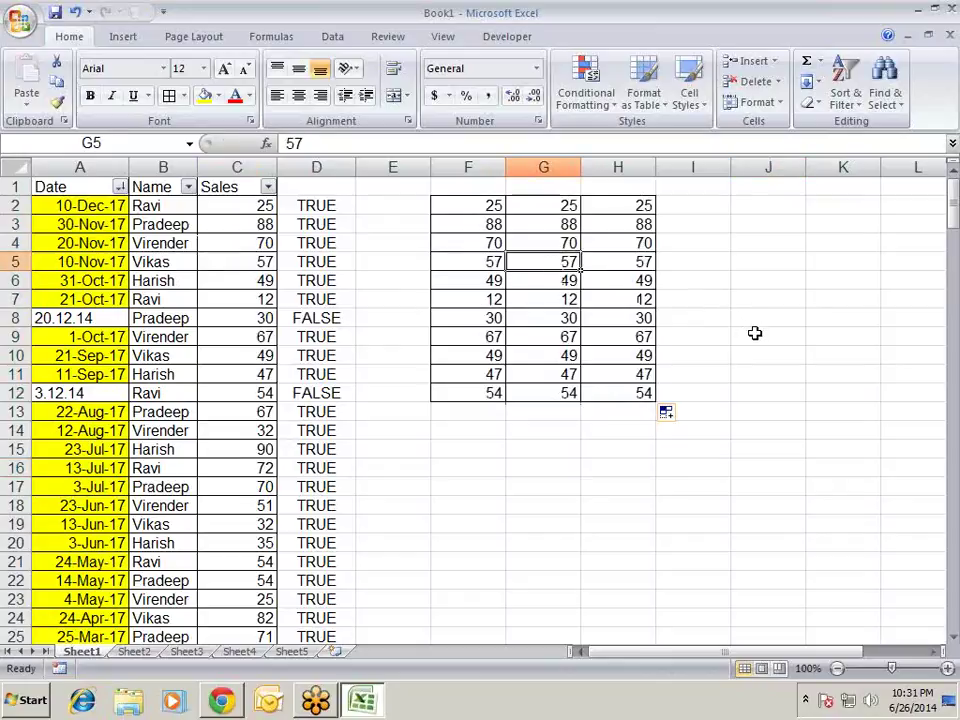
pyautogui.write('20')
pyautogui.press('Return')
pyautogui.press('Return')
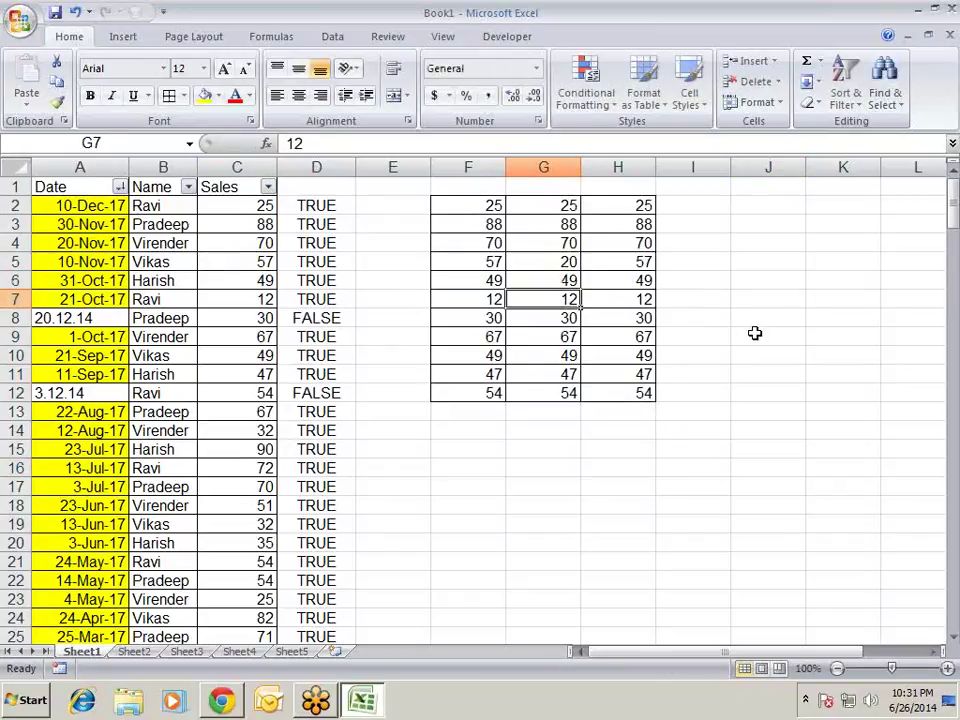
pyautogui.write('21')
pyautogui.press('Left')
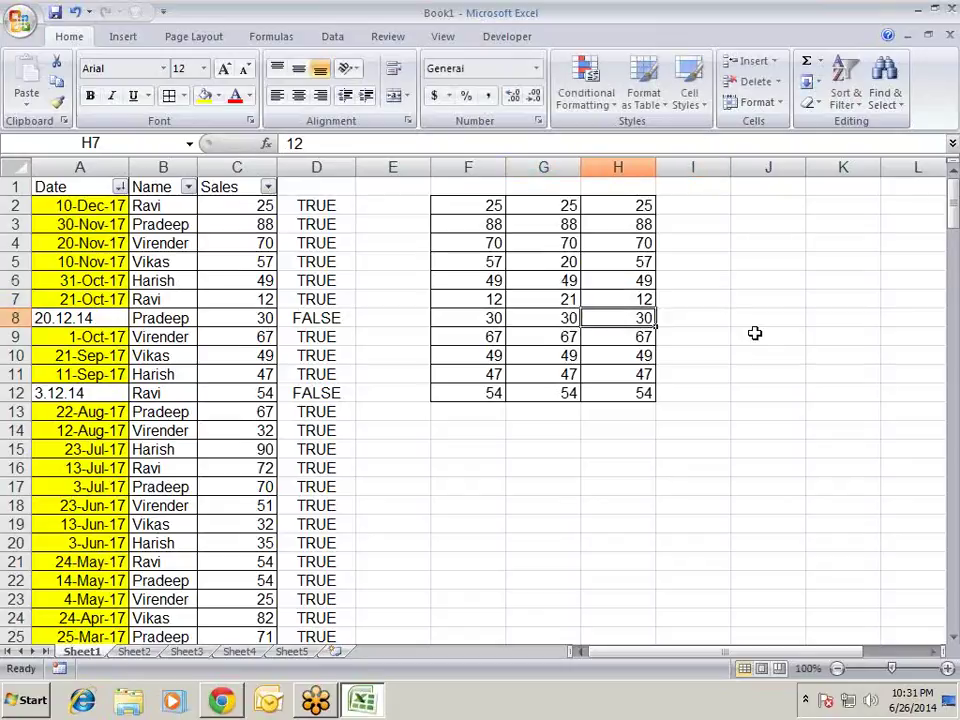
pyautogui.press('Down')
pyautogui.press('Down')
pyautogui.write('9')
pyautogui.press('Return')
pyautogui.press('Up')
pyautogui.press('Up')
pyautogui.press('Up')
pyautogui.press('Up')
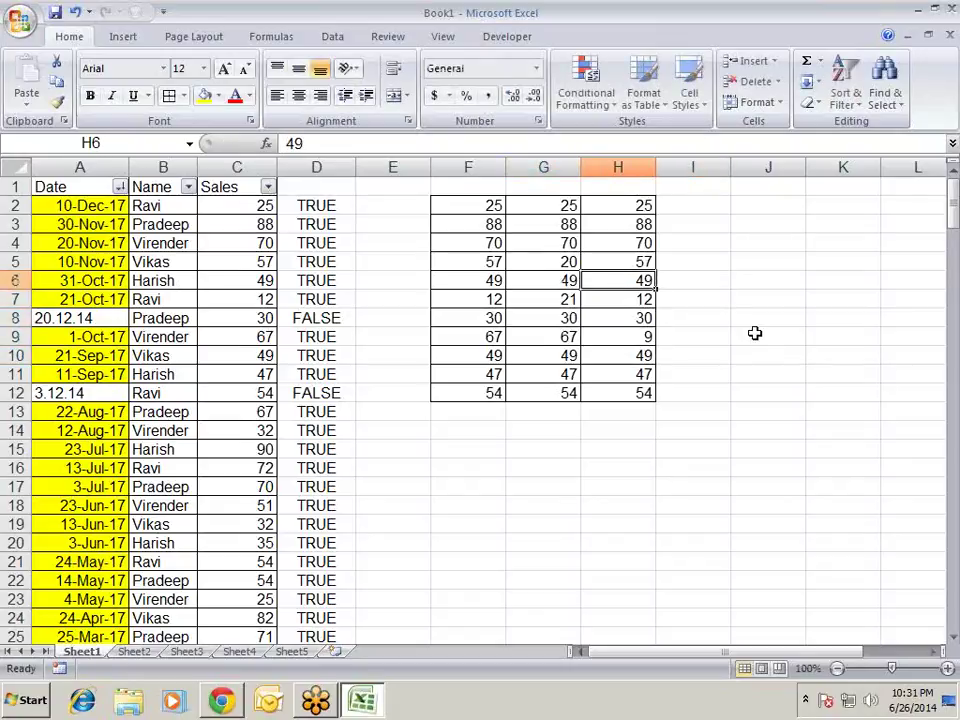
pyautogui.write('7')
pyautogui.press('Return')
pyautogui.press('Up')
pyautogui.press('Up')
# - Move up to row 2 and across to I2, ready for the first comparison formula
pyautogui.press('Up')
pyautogui.press('Up')
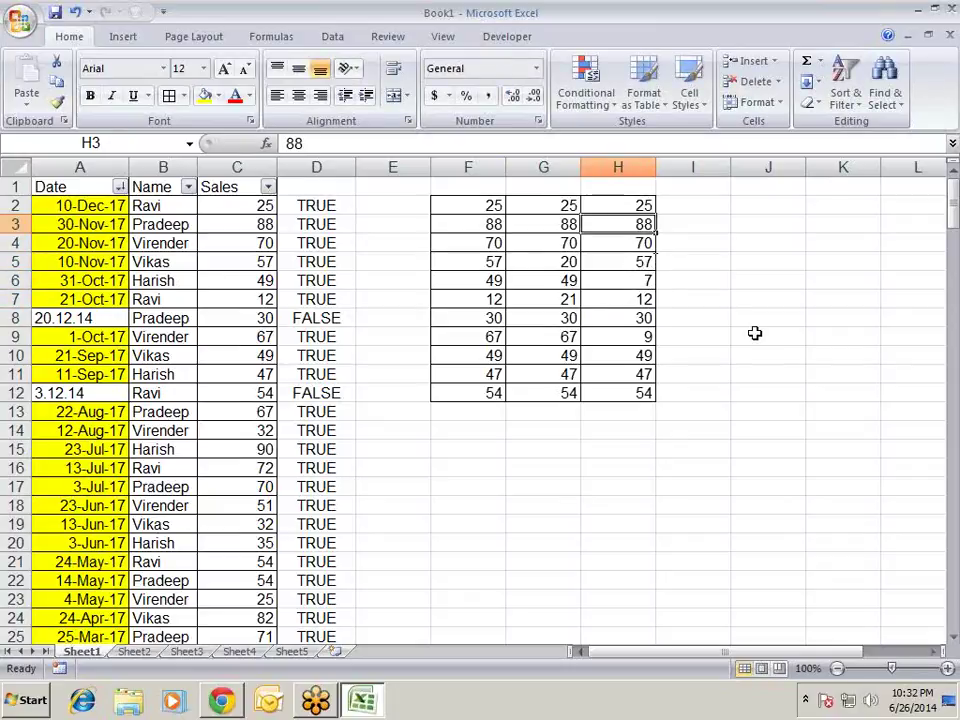
pyautogui.press('Up')
pyautogui.press('Left')
pyautogui.press('Left')
pyautogui.hotkey('shift', 'Right')
pyautogui.hotkey('shift', 'Right')
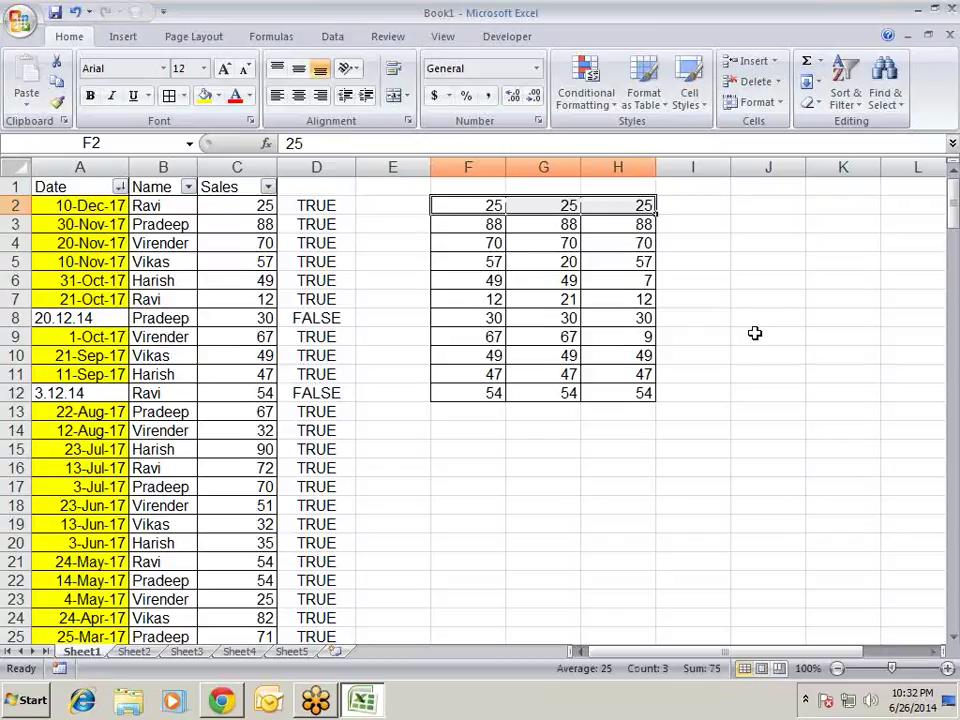
pyautogui.press('Right')
pyautogui.press('Right')
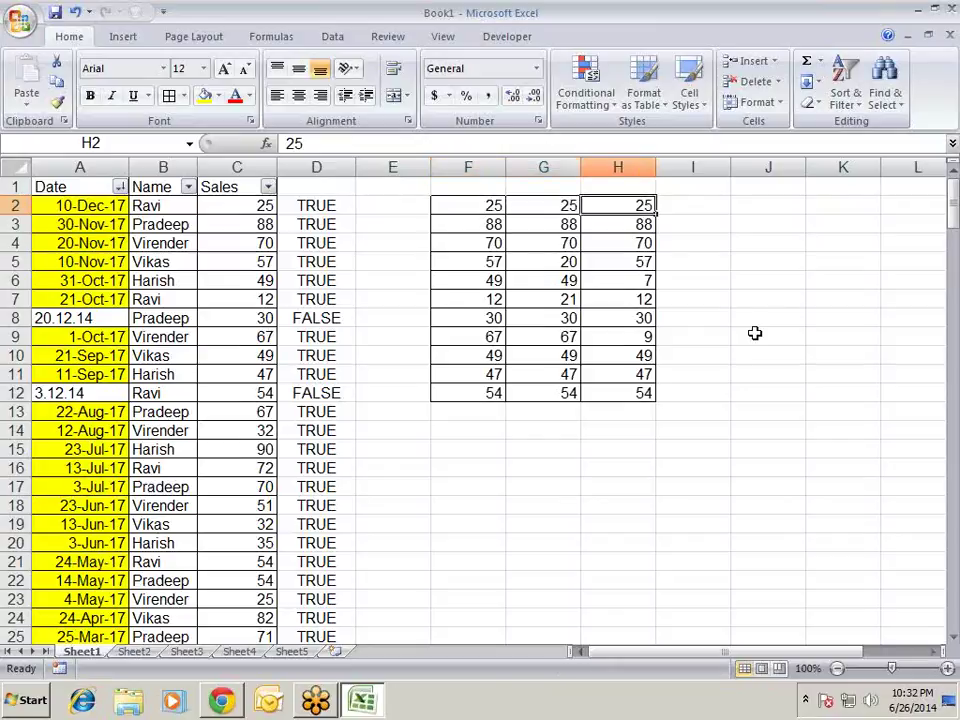
pyautogui.press('Right')
pyautogui.press('Left')
pyautogui.press('Left')
pyautogui.press('Right')
pyautogui.press('Right')
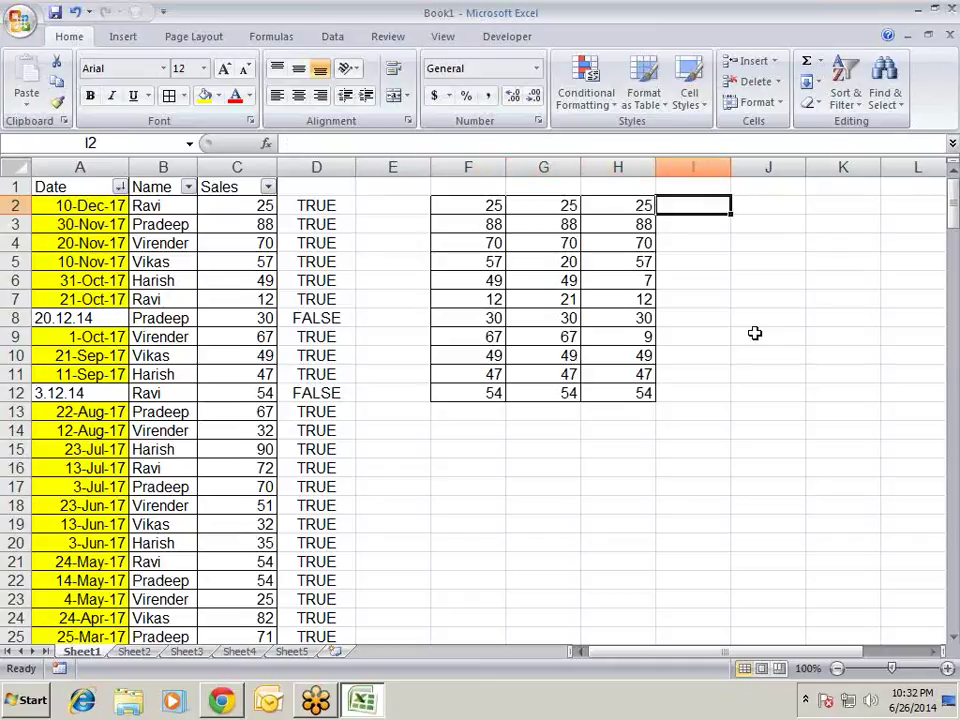
# - Enter =F2=G2 in I2 to check whether F2 equals G2
pyautogui.write('=')
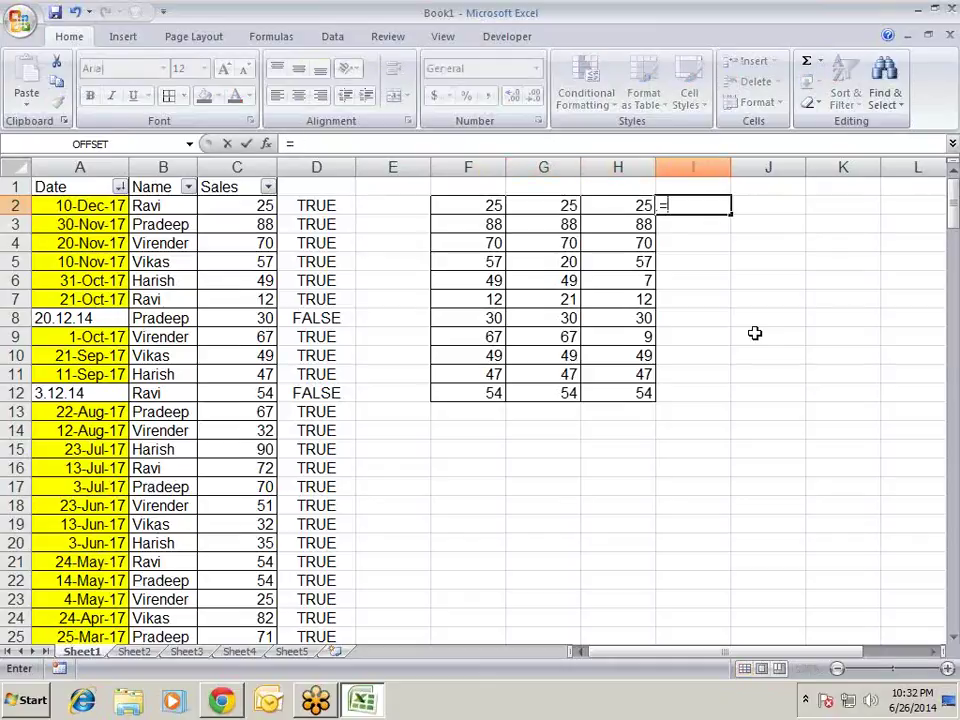
pyautogui.press('Left')
pyautogui.press('Left')
pyautogui.press('Left')
pyautogui.write('=')
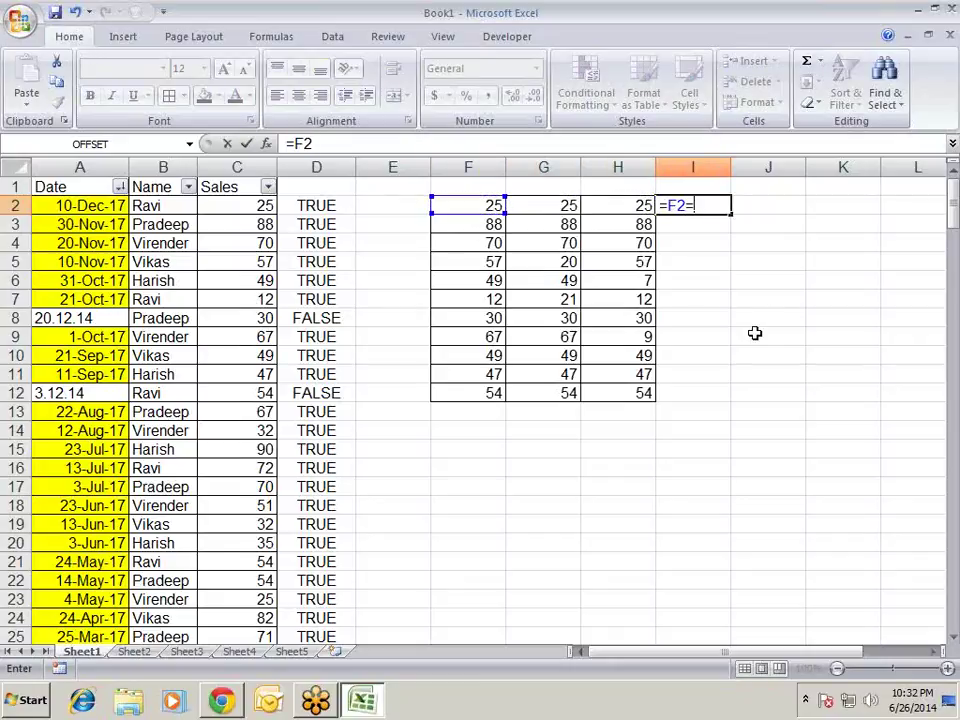
pyautogui.press('Left')
pyautogui.press('Left')
pyautogui.press('Return')
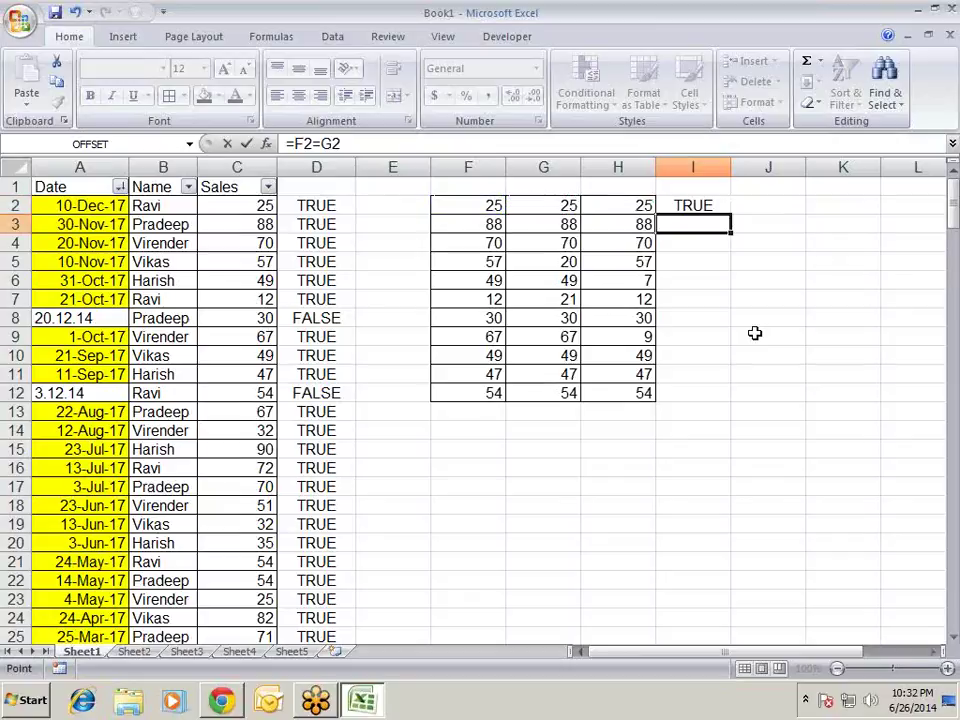
# - Enter =G2=H2 in J2 to check whether G2 equals H2
pyautogui.press('Up')
pyautogui.press('Right')
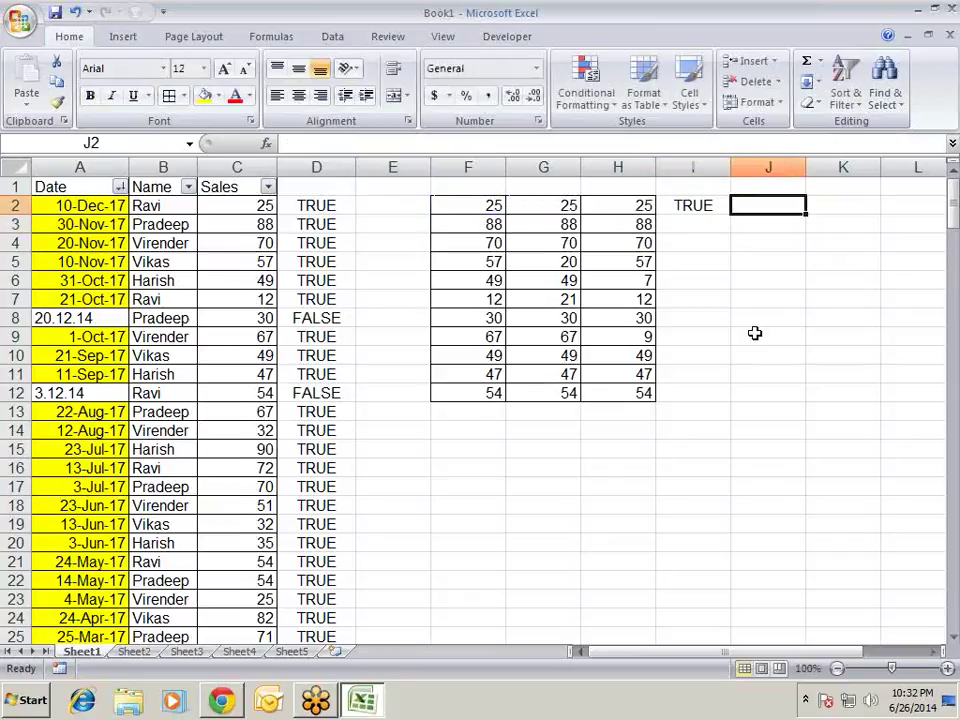
pyautogui.write('=')
pyautogui.press('Left')
pyautogui.press('Left')
pyautogui.press('Left')
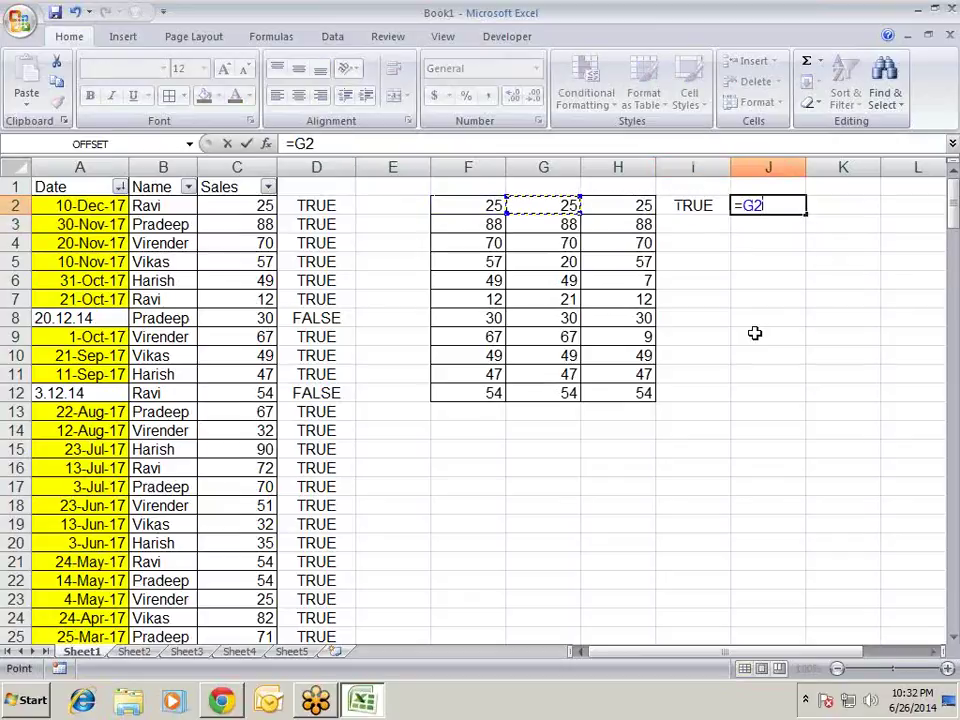
pyautogui.write('=')
pyautogui.press('Left')
pyautogui.press('Left')
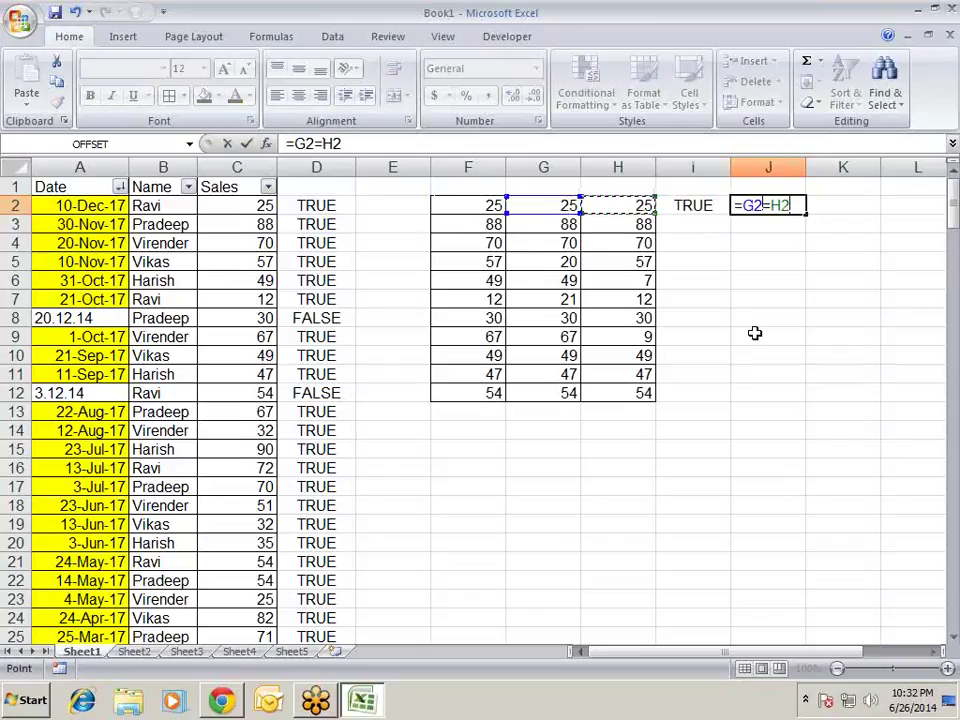
pyautogui.press('Return')
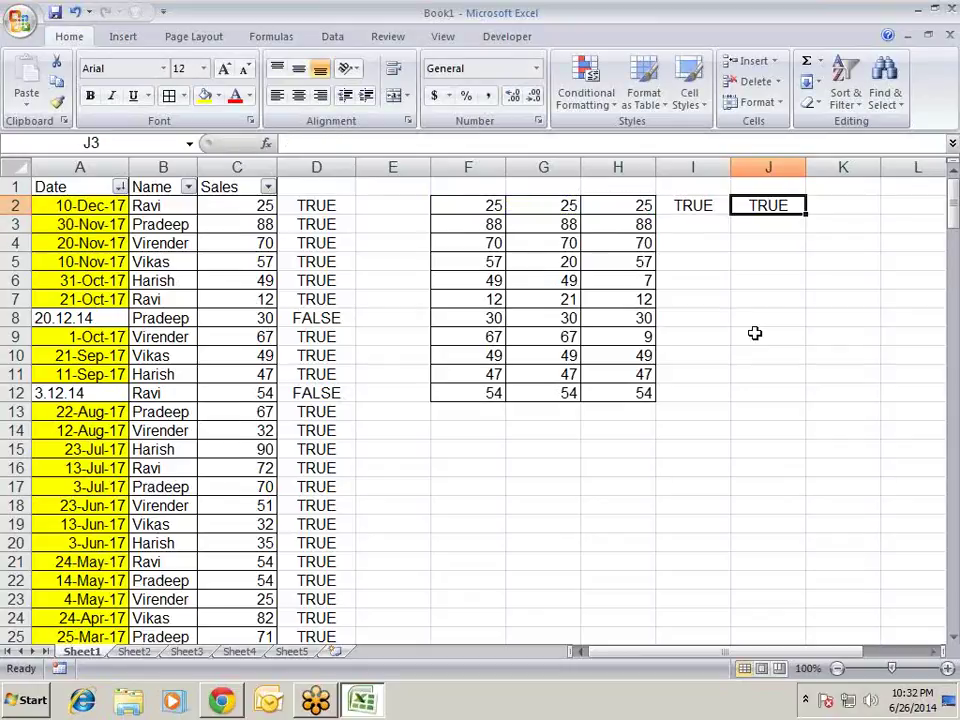
# - Review the I2 and J2 formulas' references, then select both TRUE results in I2:J2
pyautogui.press('Left')
pyautogui.press('Right')
pyautogui.press('Left')
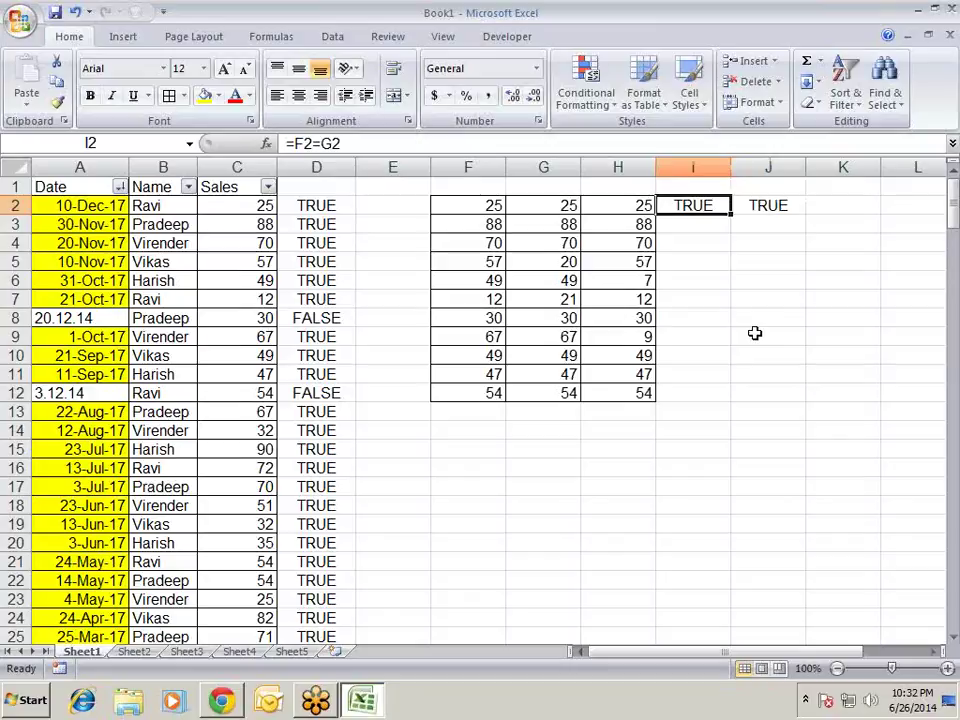
pyautogui.press('F2')
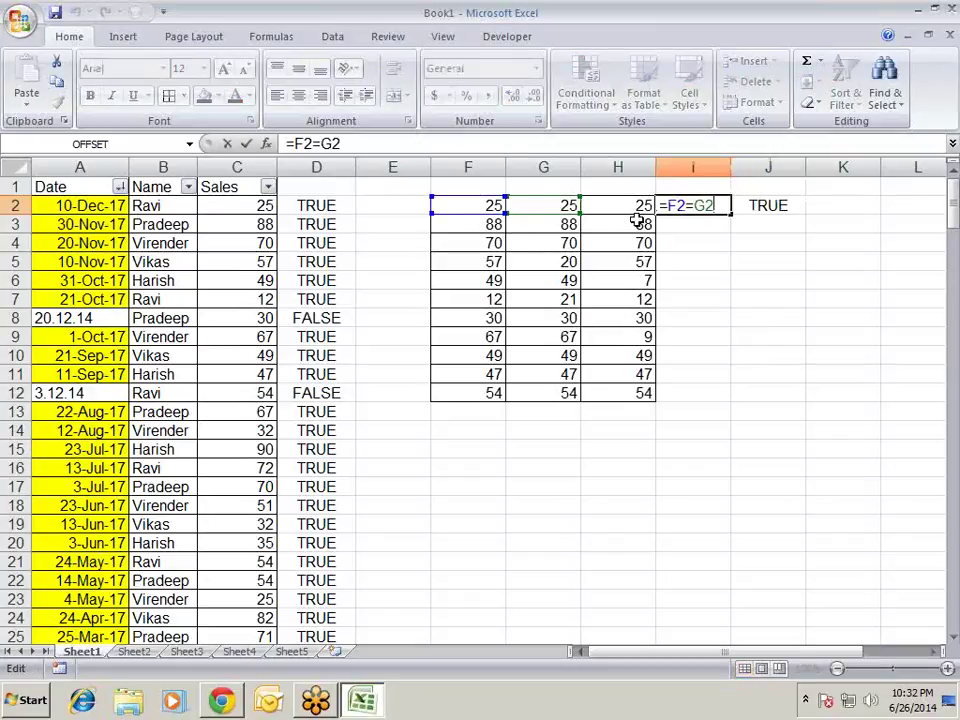
pyautogui.press('Return')
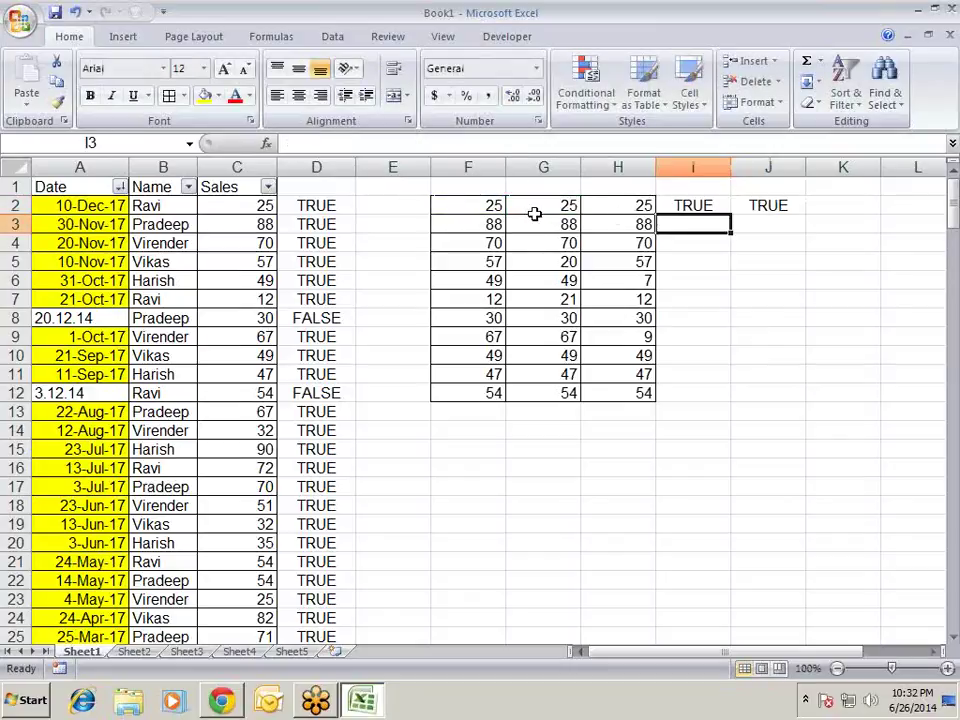
pyautogui.press('Up')
pyautogui.press('Right')
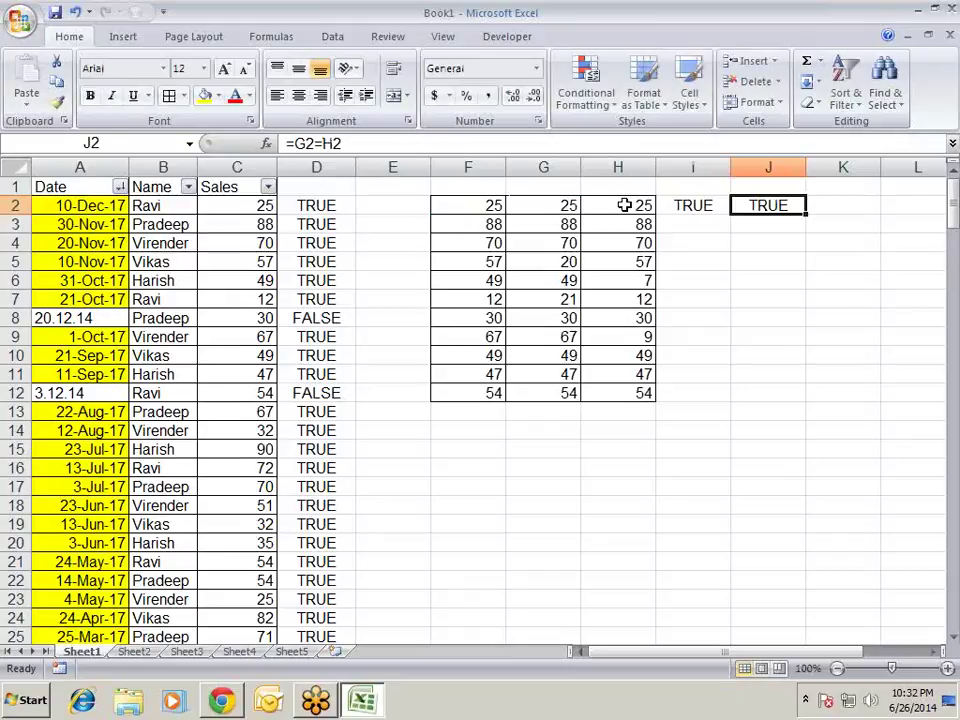
pyautogui.press('F2')
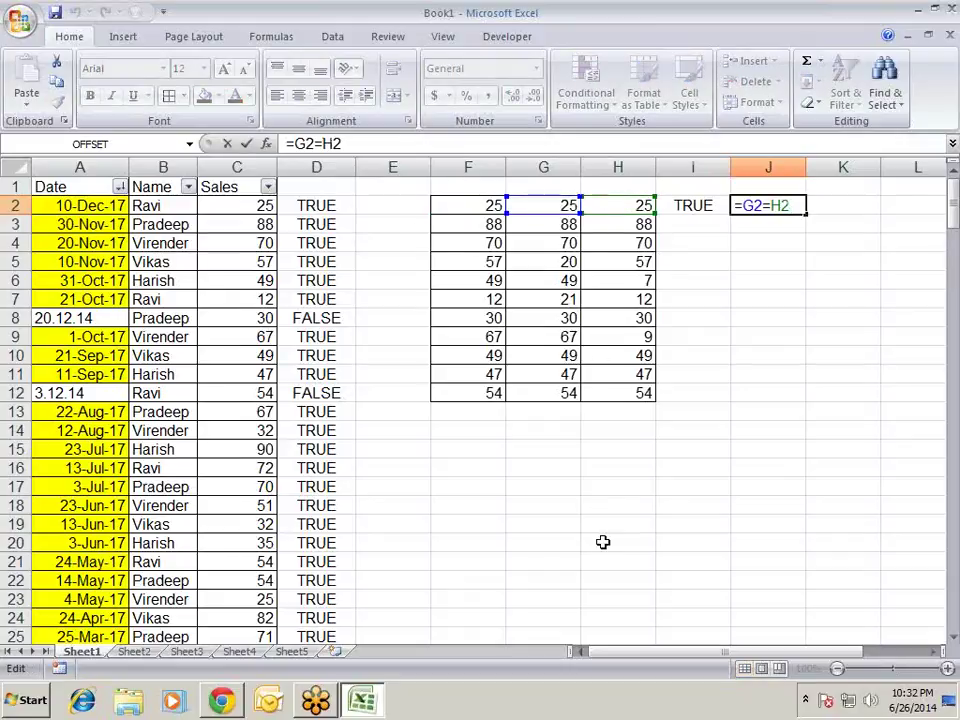
pyautogui.press('Return')
pyautogui.press('Up')
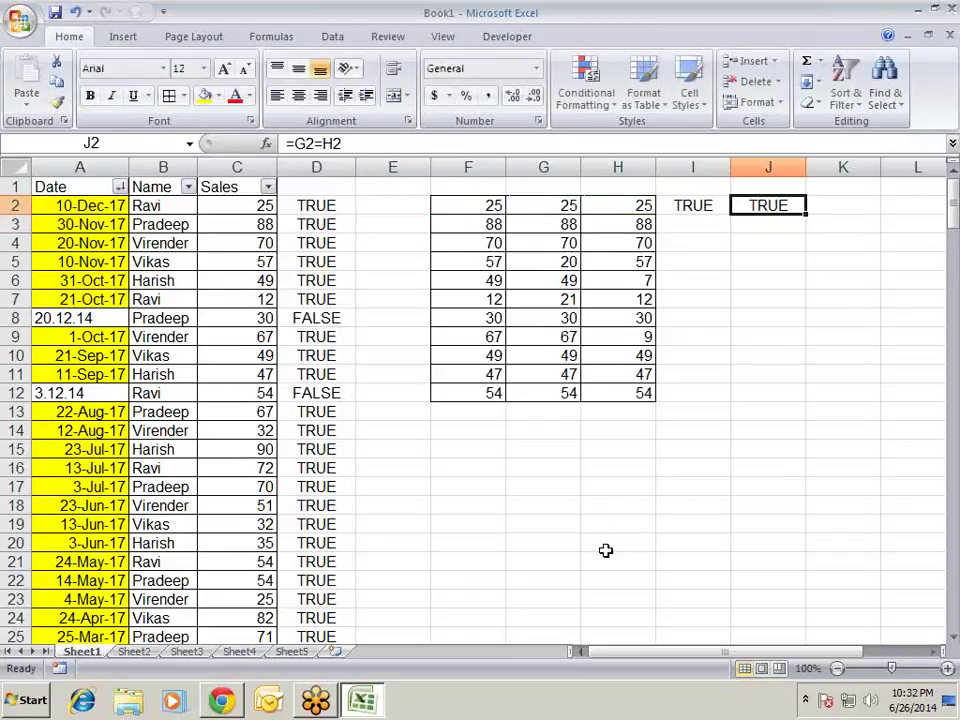
pyautogui.press('Left')
pyautogui.press('Right')
pyautogui.hotkey('shift', 'Left')
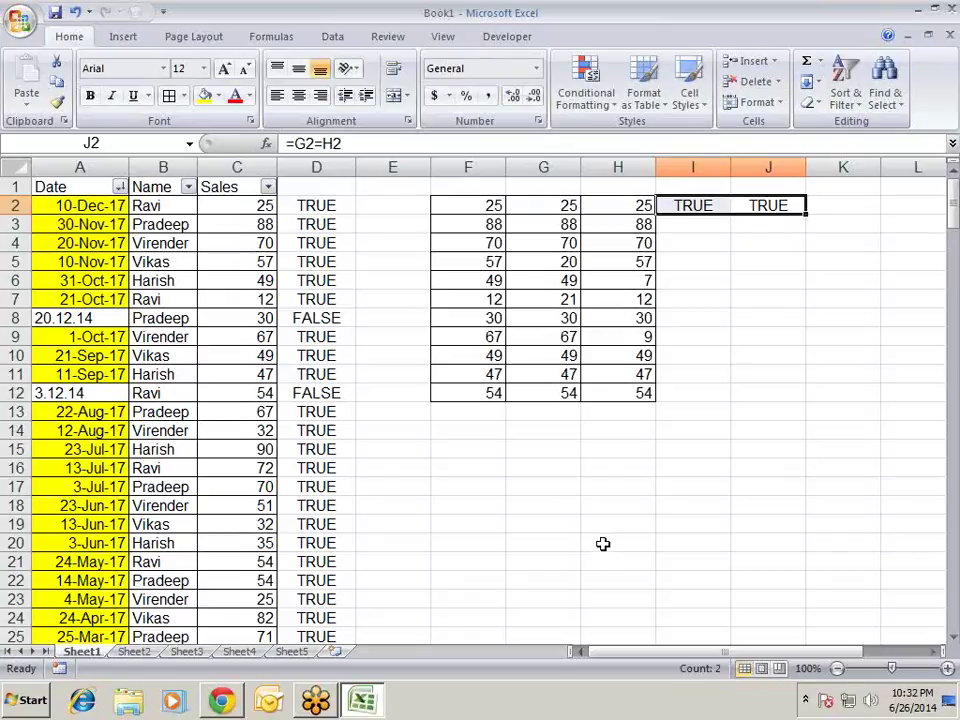
pyautogui.press('Right')
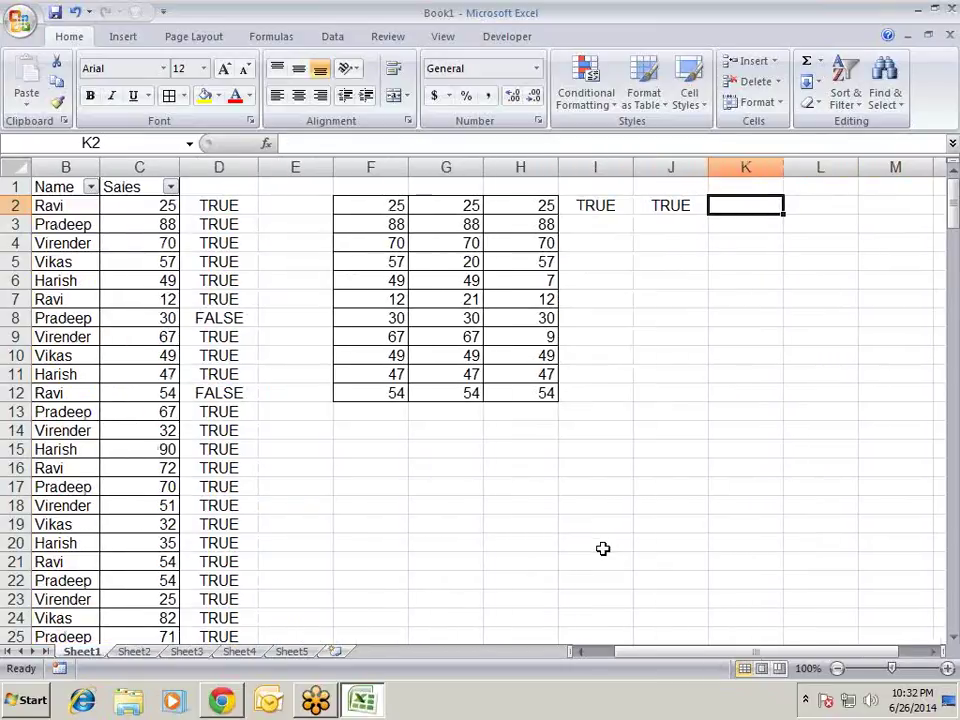
# - Enter =AND(F2=G2,H2=G2) in K2 to test that all three values match
pyautogui.write('=AND(')
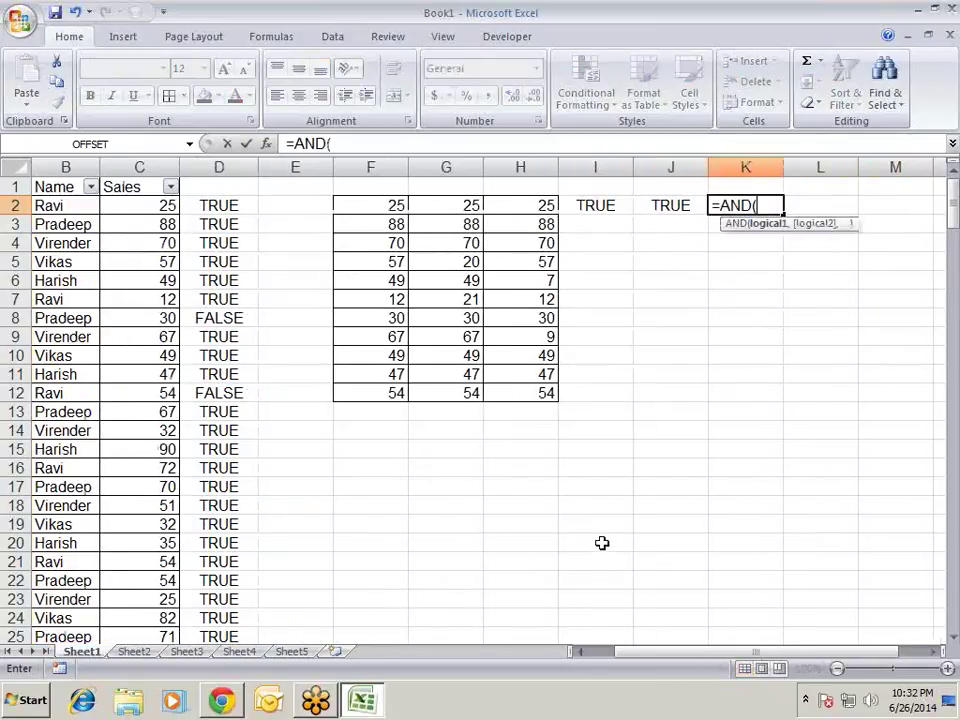
pyautogui.press('Left')
pyautogui.press('Left')
pyautogui.press('Left')
pyautogui.press('Left')
pyautogui.press('Left')
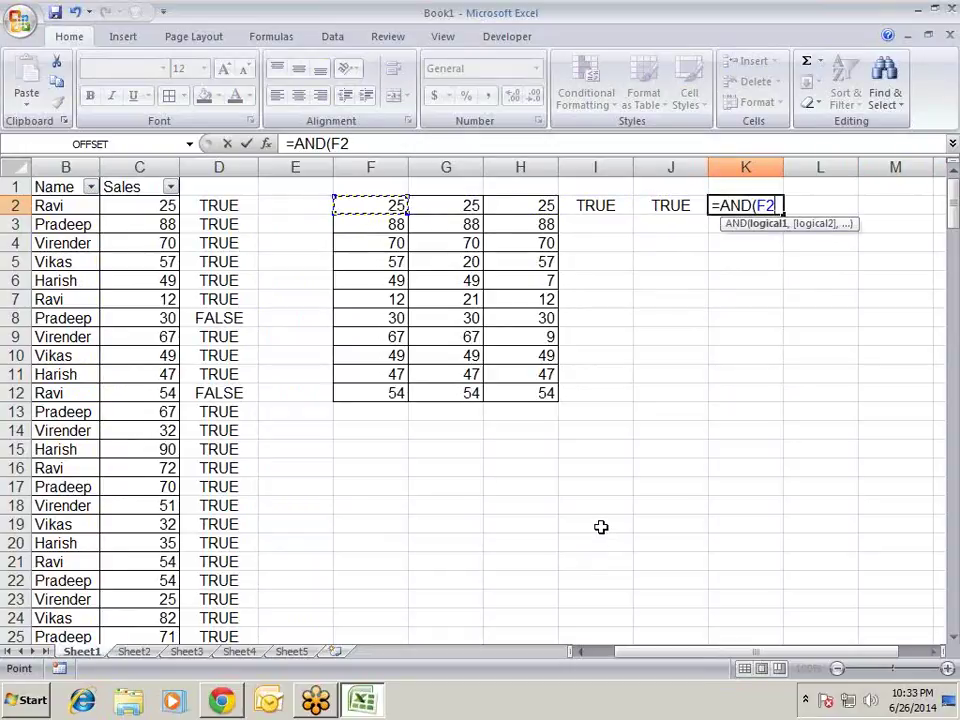
pyautogui.write('=')
pyautogui.press('Left')
pyautogui.press('Left')
pyautogui.press('Left')
pyautogui.press('Left')
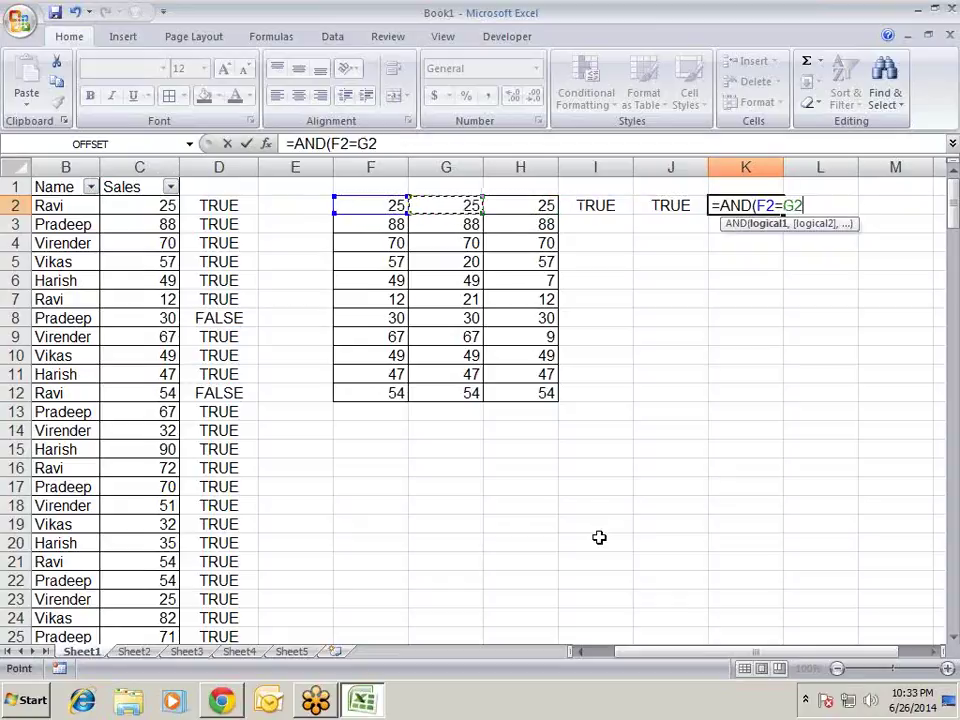
pyautogui.write(',')
pyautogui.press('Left')
pyautogui.press('Left')
pyautogui.press('Left')
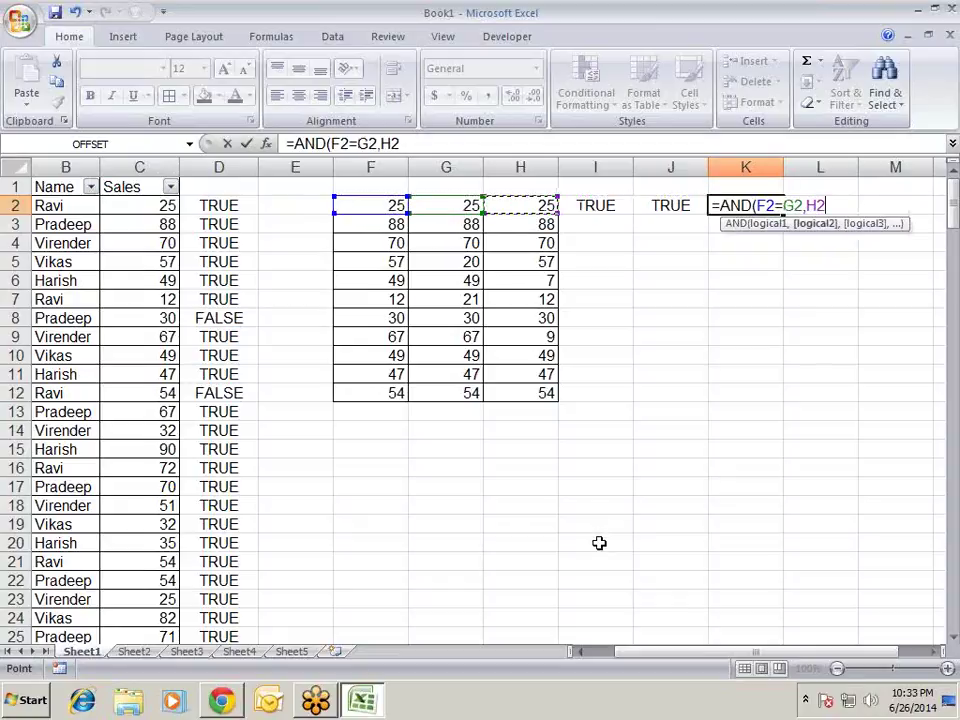
pyautogui.write('=')
pyautogui.press('Left')
pyautogui.press('Left')
pyautogui.press('Left')
pyautogui.press('Left')
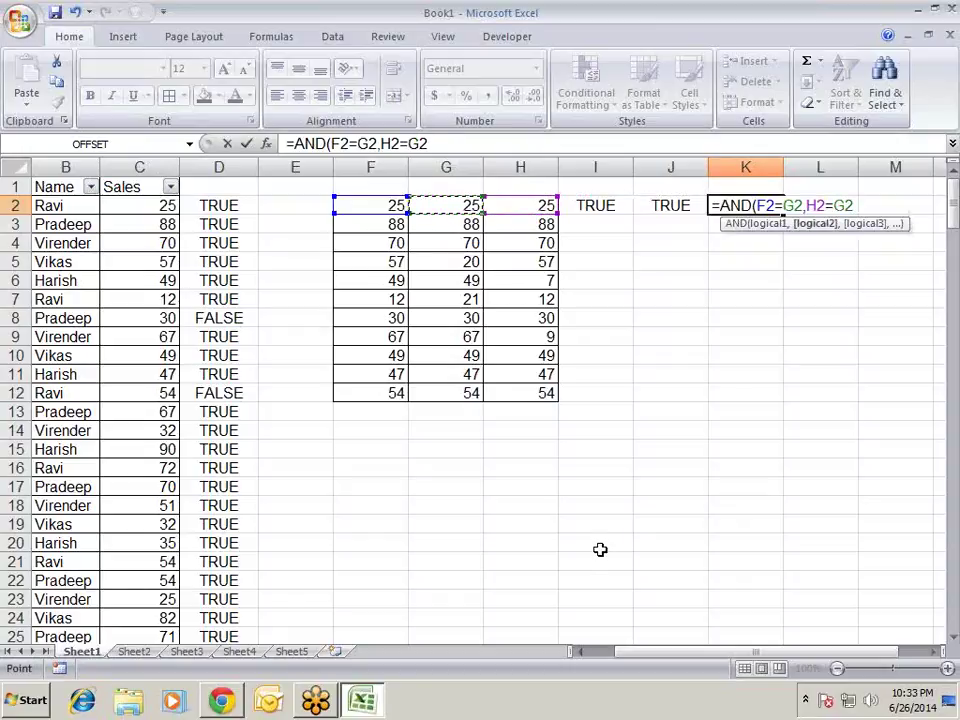
pyautogui.write(')')
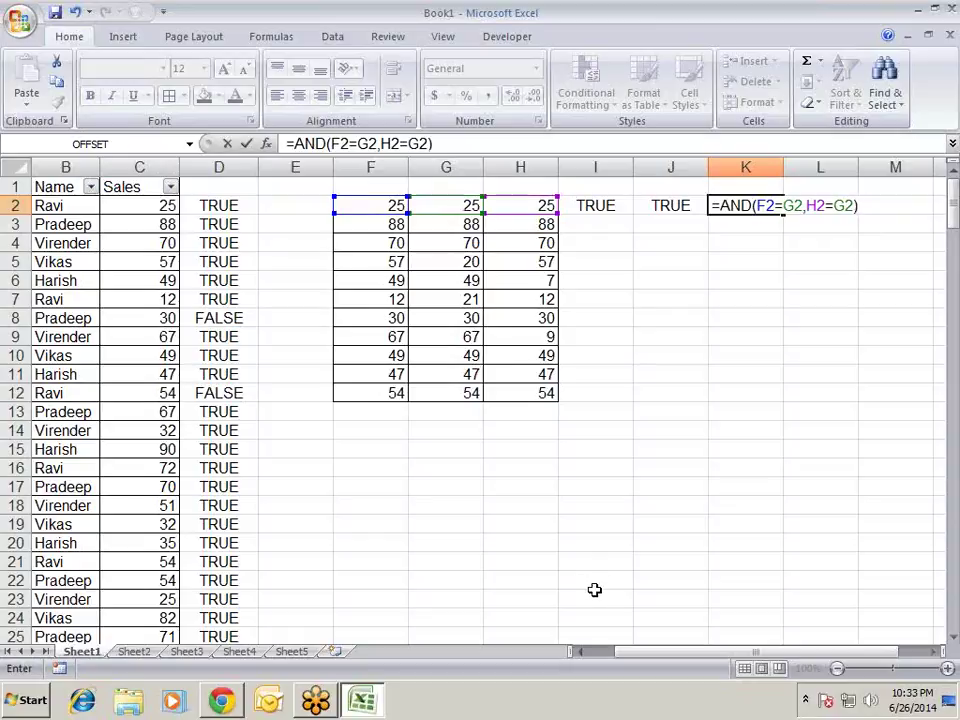
pyautogui.press('Return')
# - Lock the column of each reference with F4, making K2 =AND($F2=$G2,$H2=$G2)
pyautogui.press('Up')
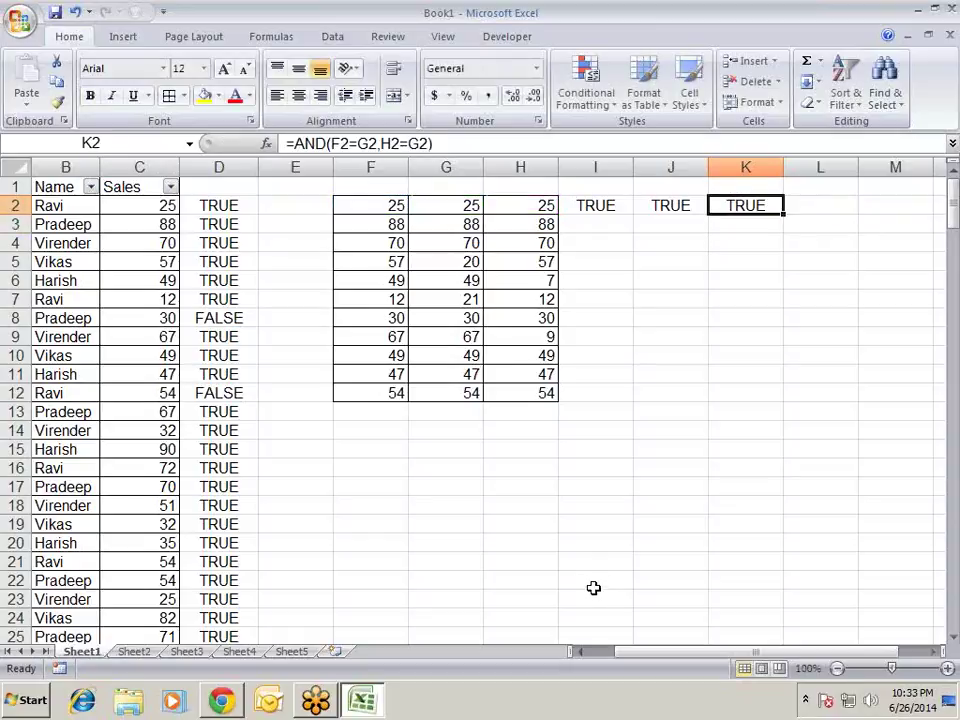
pyautogui.click(444, 146)
pyautogui.moveTo(444, 146); pyautogui.dragTo(286, 144)
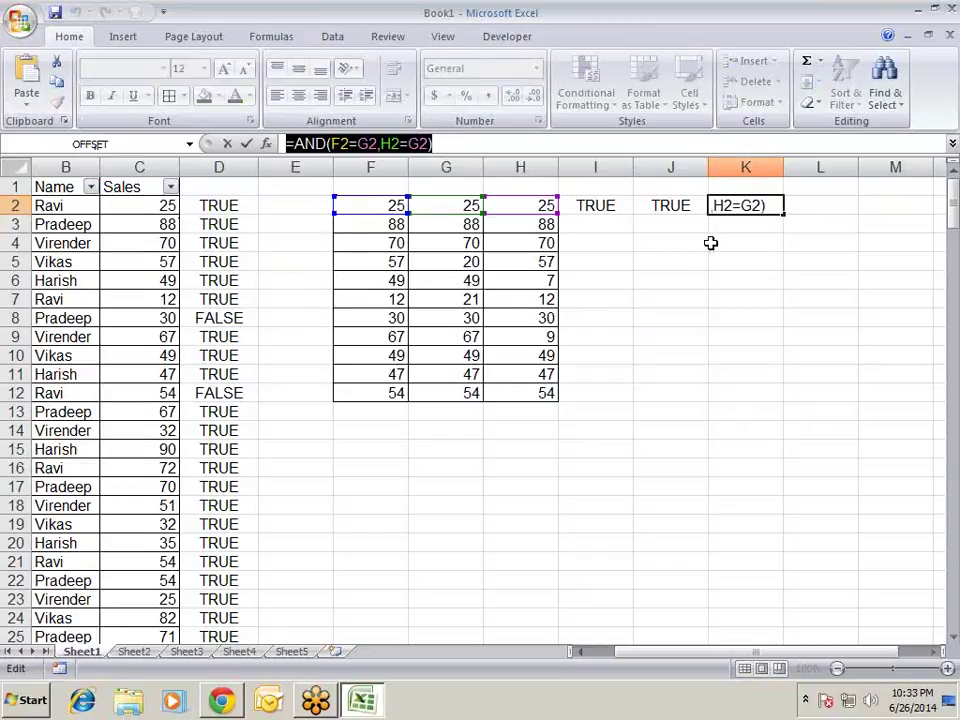
pyautogui.press('Escape')
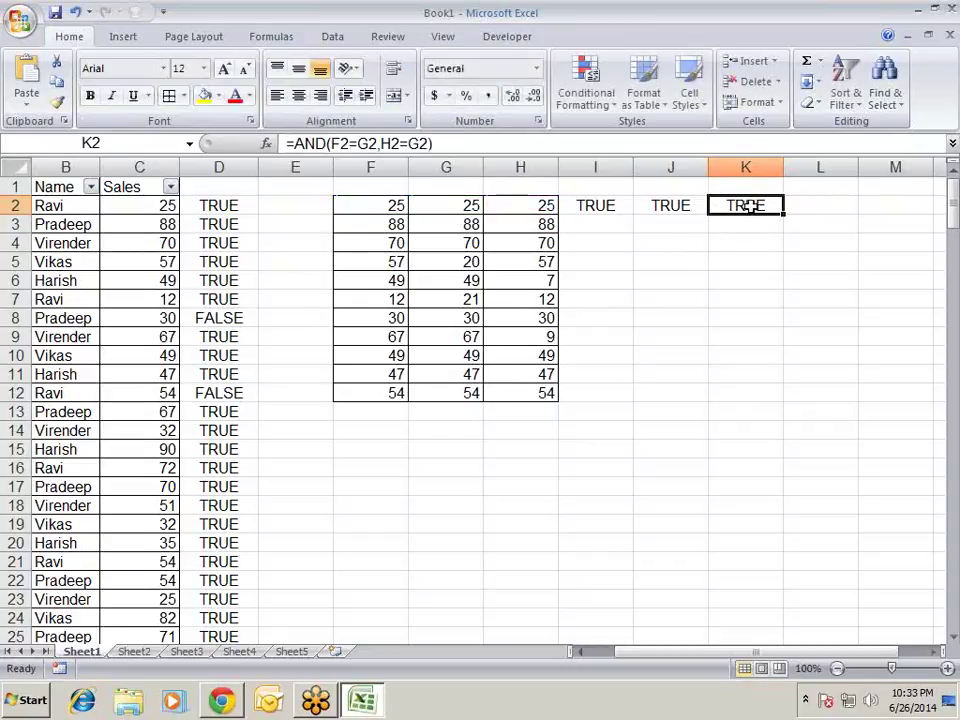
pyautogui.click(303, 144)
pyautogui.press('F4')
pyautogui.press('F4')
pyautogui.press('F4')
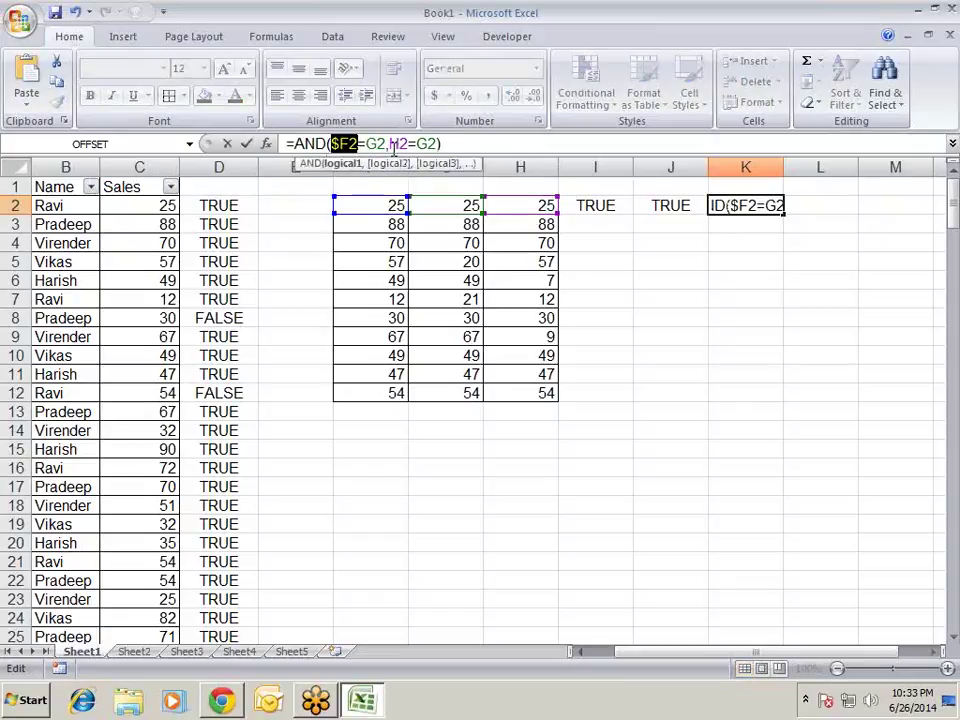
pyautogui.click(392, 146)
pyautogui.press('F4')
pyautogui.press('F4')
pyautogui.press('F4')
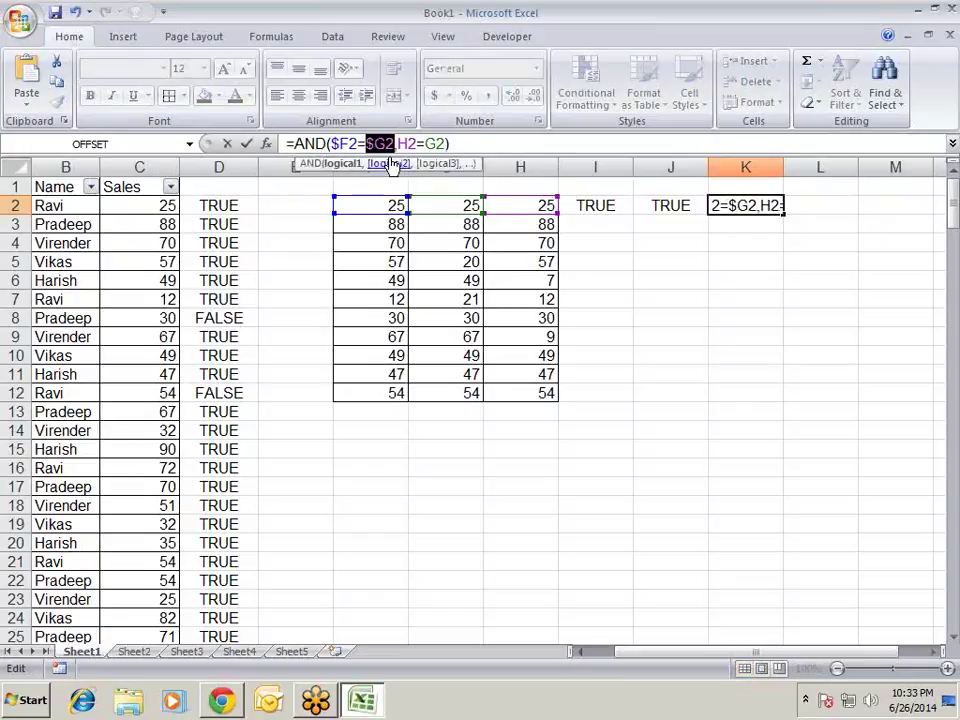
pyautogui.click(406, 144)
pyautogui.press('F4')
pyautogui.press('F4')
pyautogui.press('F4')
pyautogui.click(452, 146)
pyautogui.press('F4')
pyautogui.press('F4')
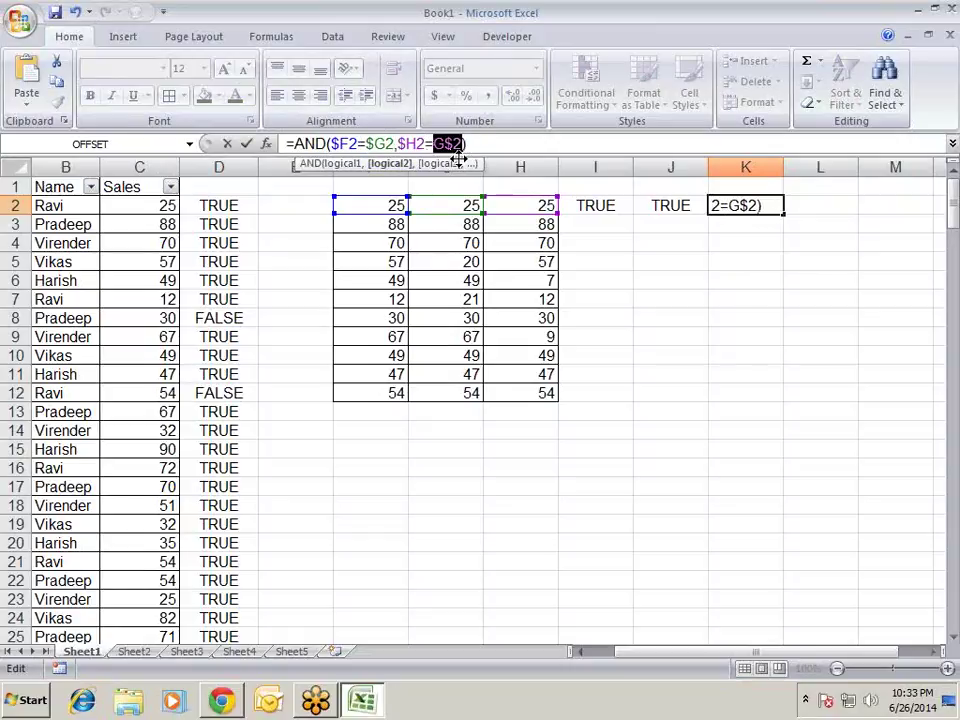
pyautogui.press('F4')
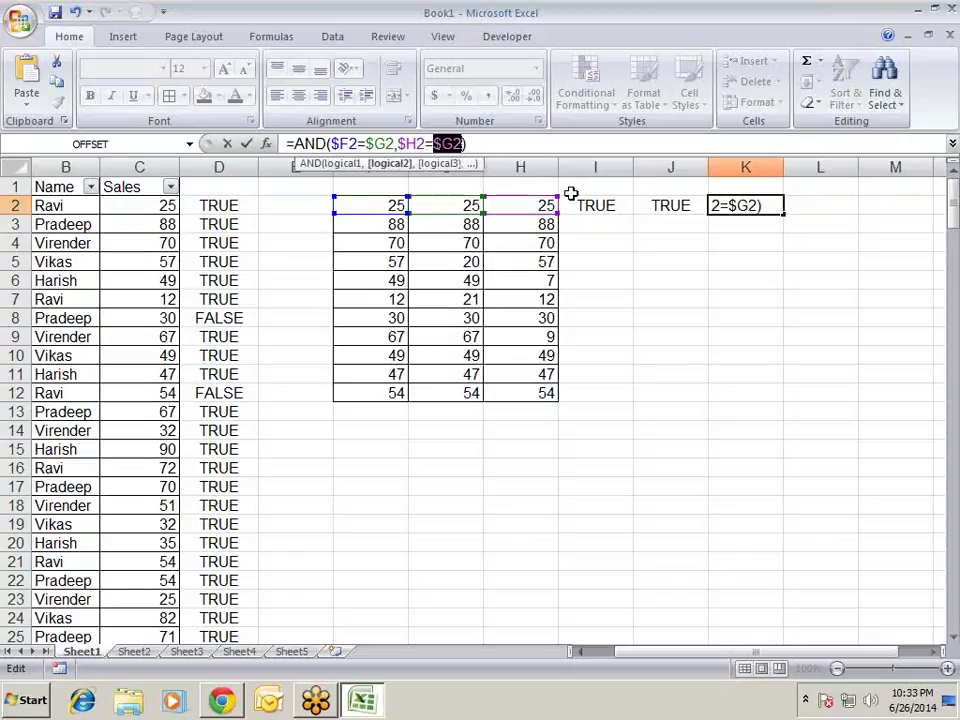
pyautogui.press('Return')
# - Copy the finished AND formula text from K2's formula bar
pyautogui.click(766, 204)
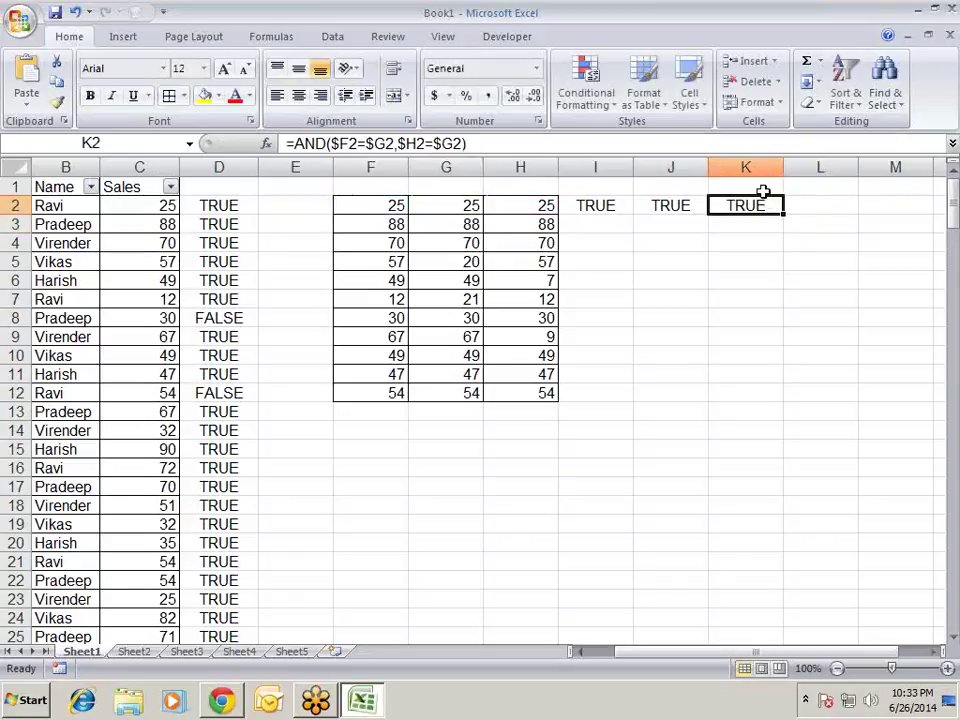
pyautogui.click(484, 143)
pyautogui.moveTo(484, 143); pyautogui.dragTo(140, 138)
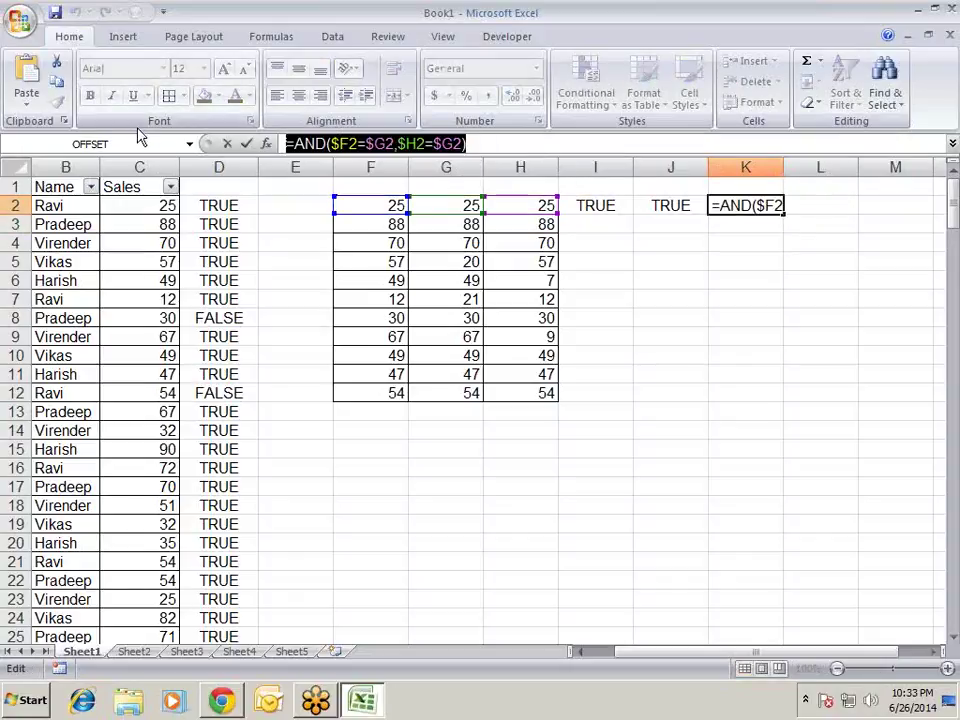
pyautogui.press('Escape')
# - Give F2 a new conditional formatting rule =AND($F2=$G2,$H2=$G2) with a light green fill
pyautogui.click(397, 207)
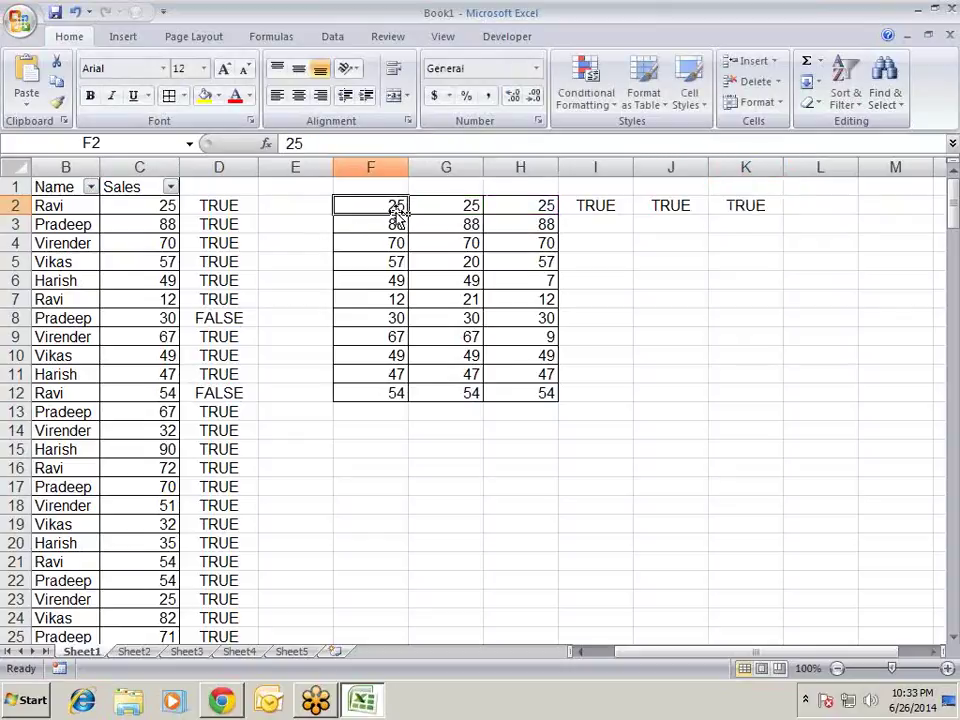
pyautogui.click(586, 88)
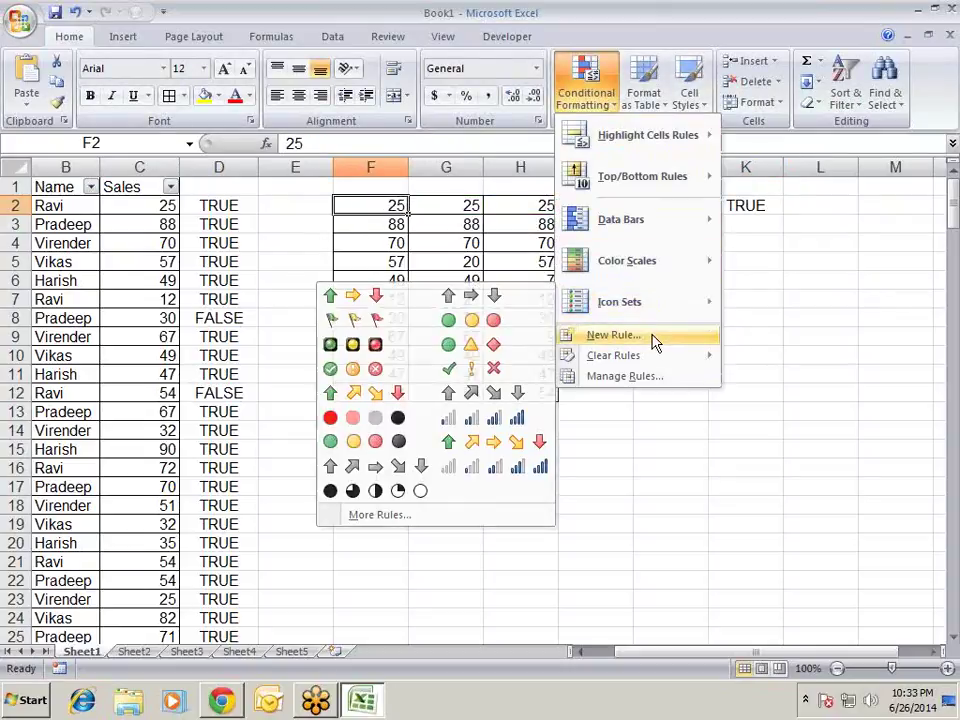
pyautogui.click(655, 338)
pyautogui.click(260, 189)
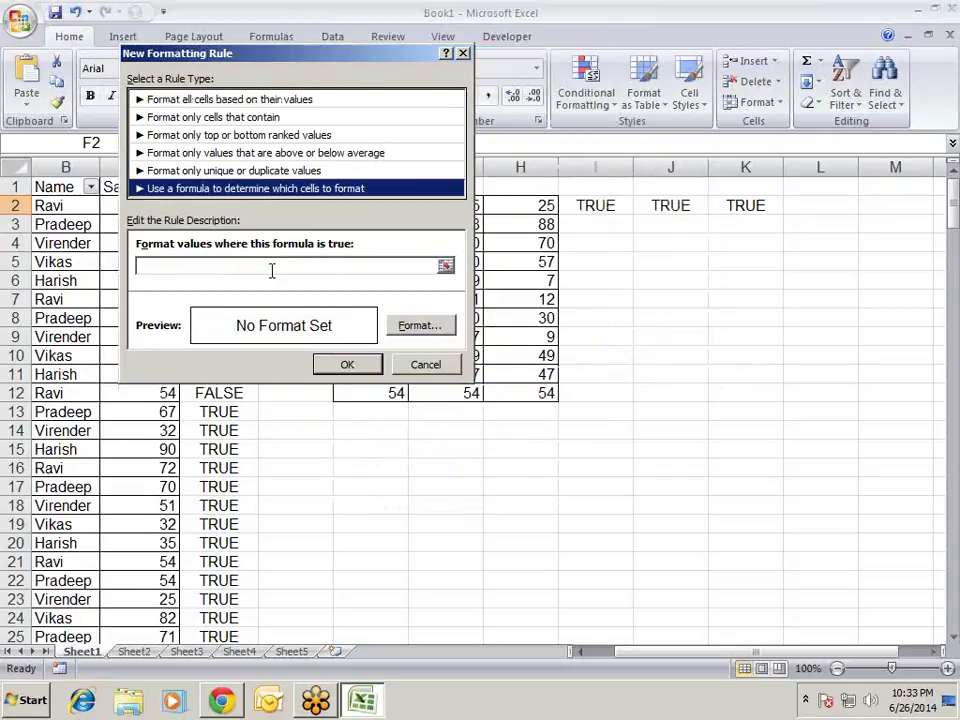
pyautogui.click(271, 266)
pyautogui.write('=AND($F2=$G2,$H2=$G2)')
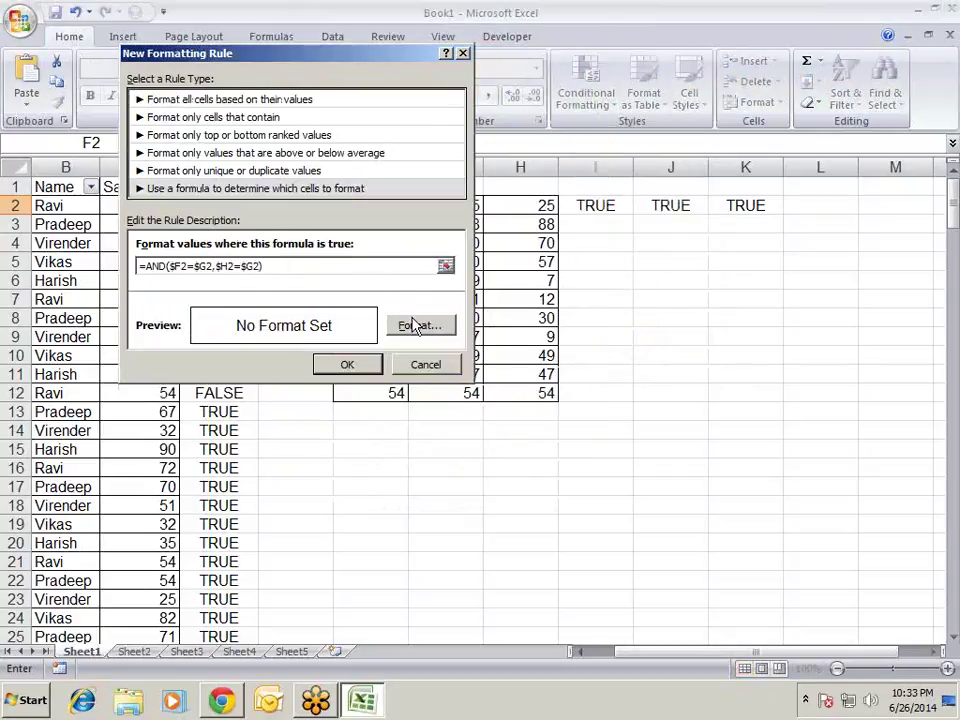
pyautogui.click(414, 326)
pyautogui.click(210, 223)
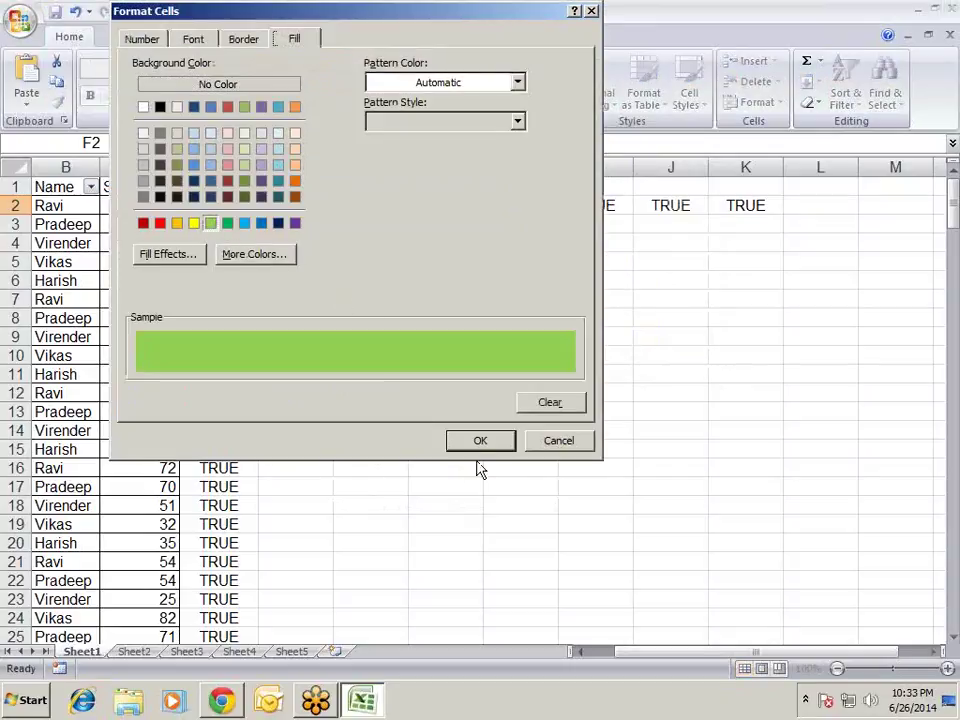
pyautogui.click(481, 446)
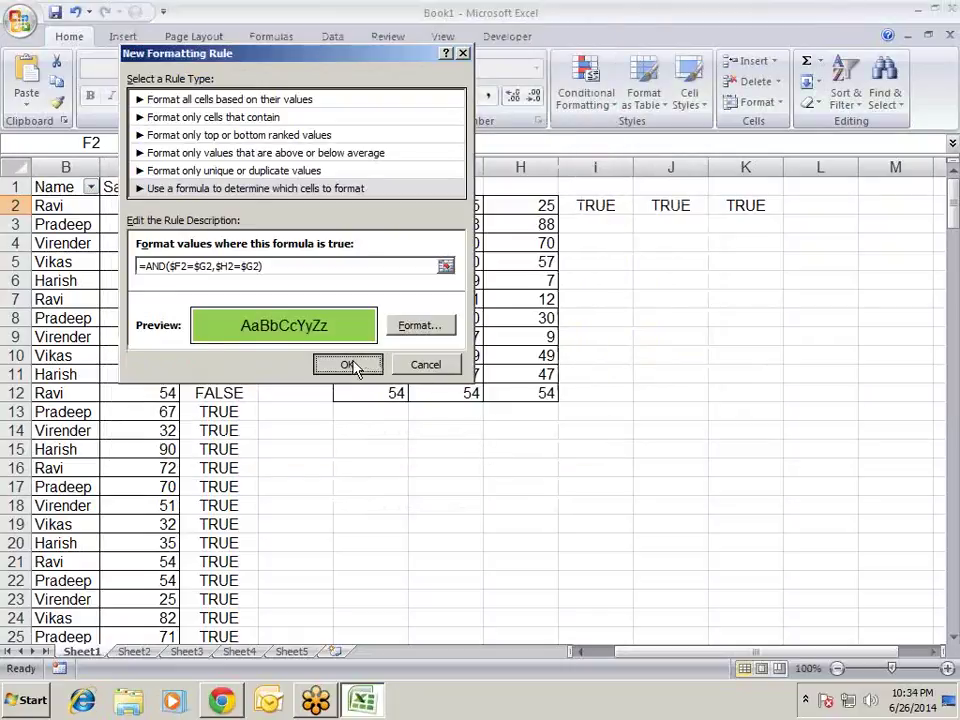
pyautogui.click(347, 365)
# - Use Format Painter to copy F2's green rule across F2:H12 and check the results
pyautogui.click(57, 102)
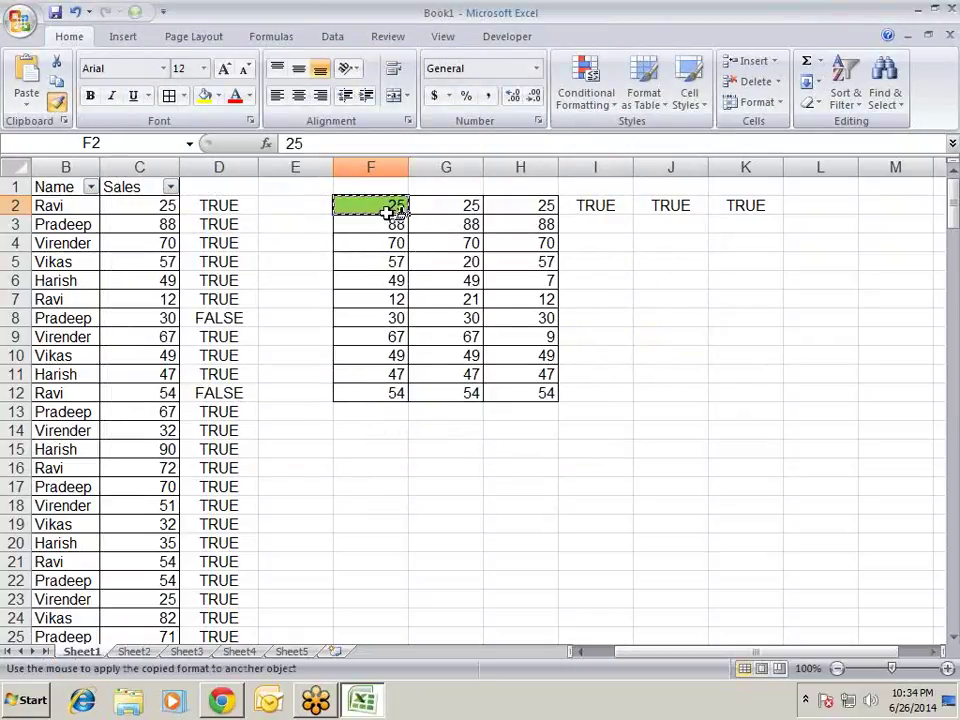
pyautogui.moveTo(390, 210); pyautogui.dragTo(515, 392)
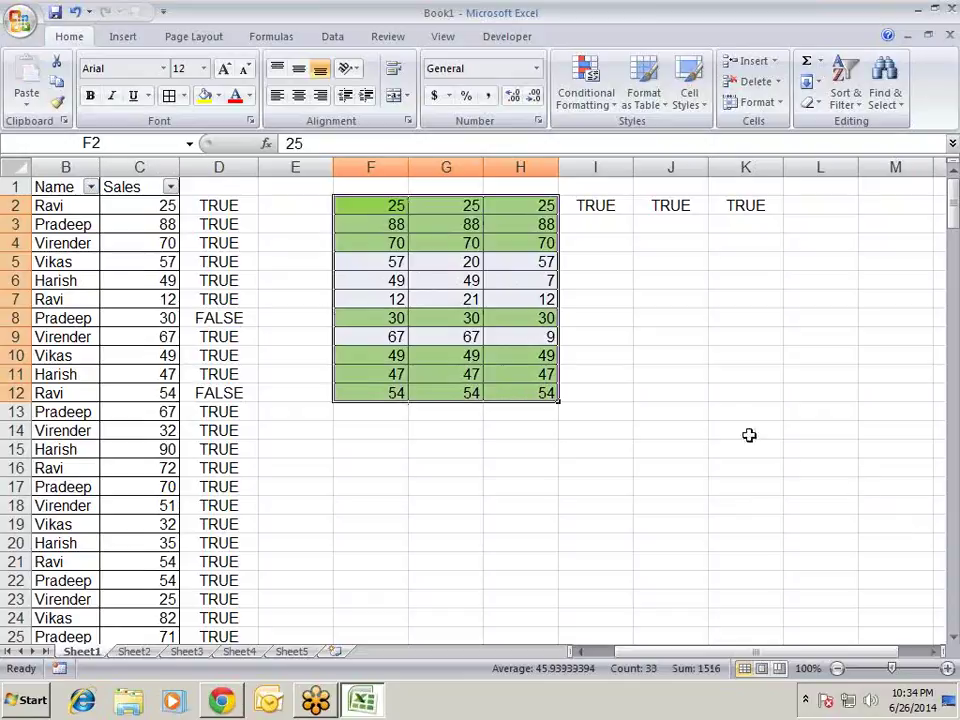
pyautogui.click(678, 363)
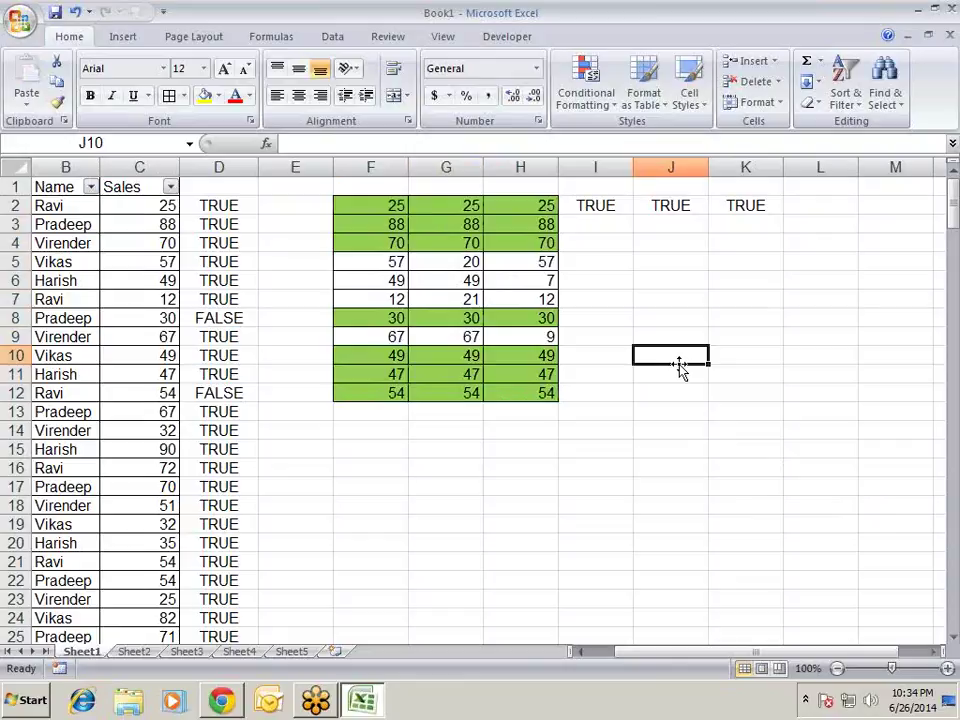
pyautogui.click(666, 207)
pyautogui.click(722, 204)
pyautogui.click(668, 204)
pyautogui.click(596, 200)
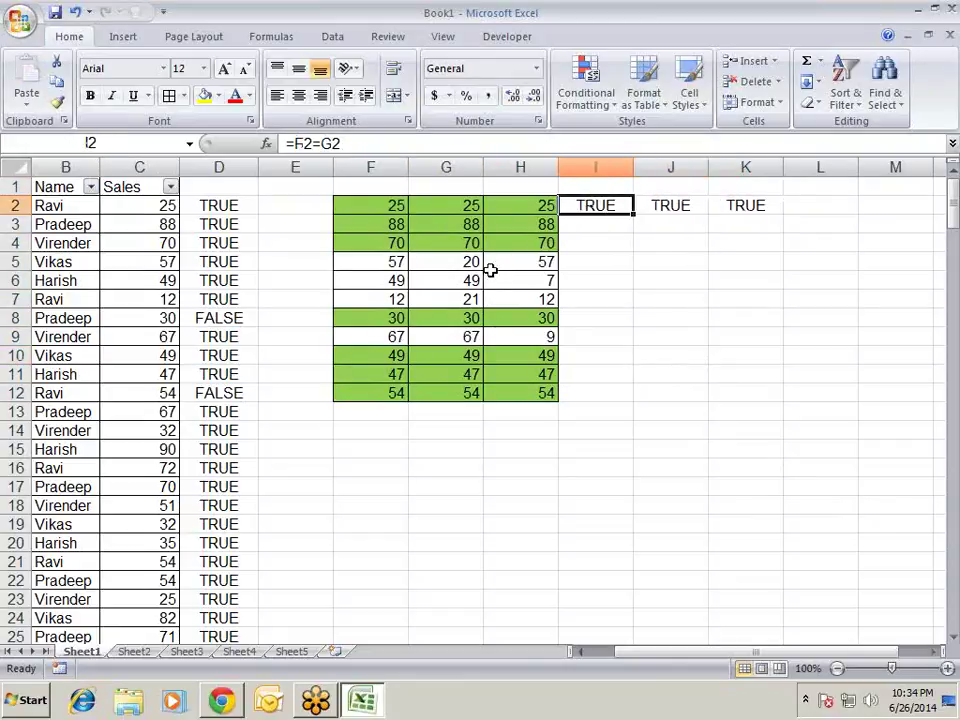
pyautogui.click(220, 266)
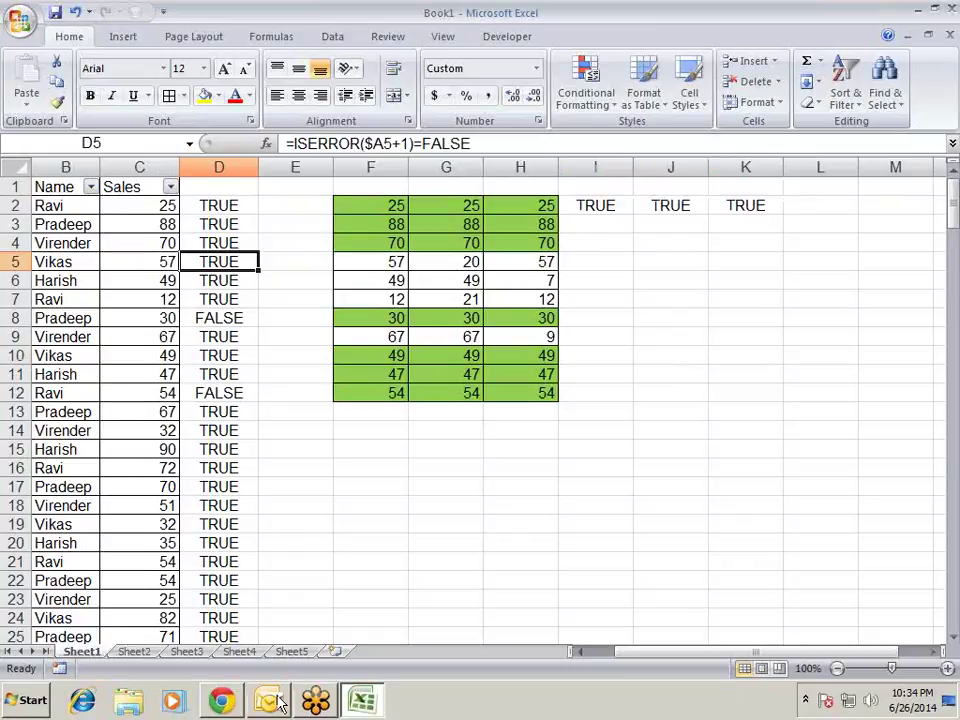